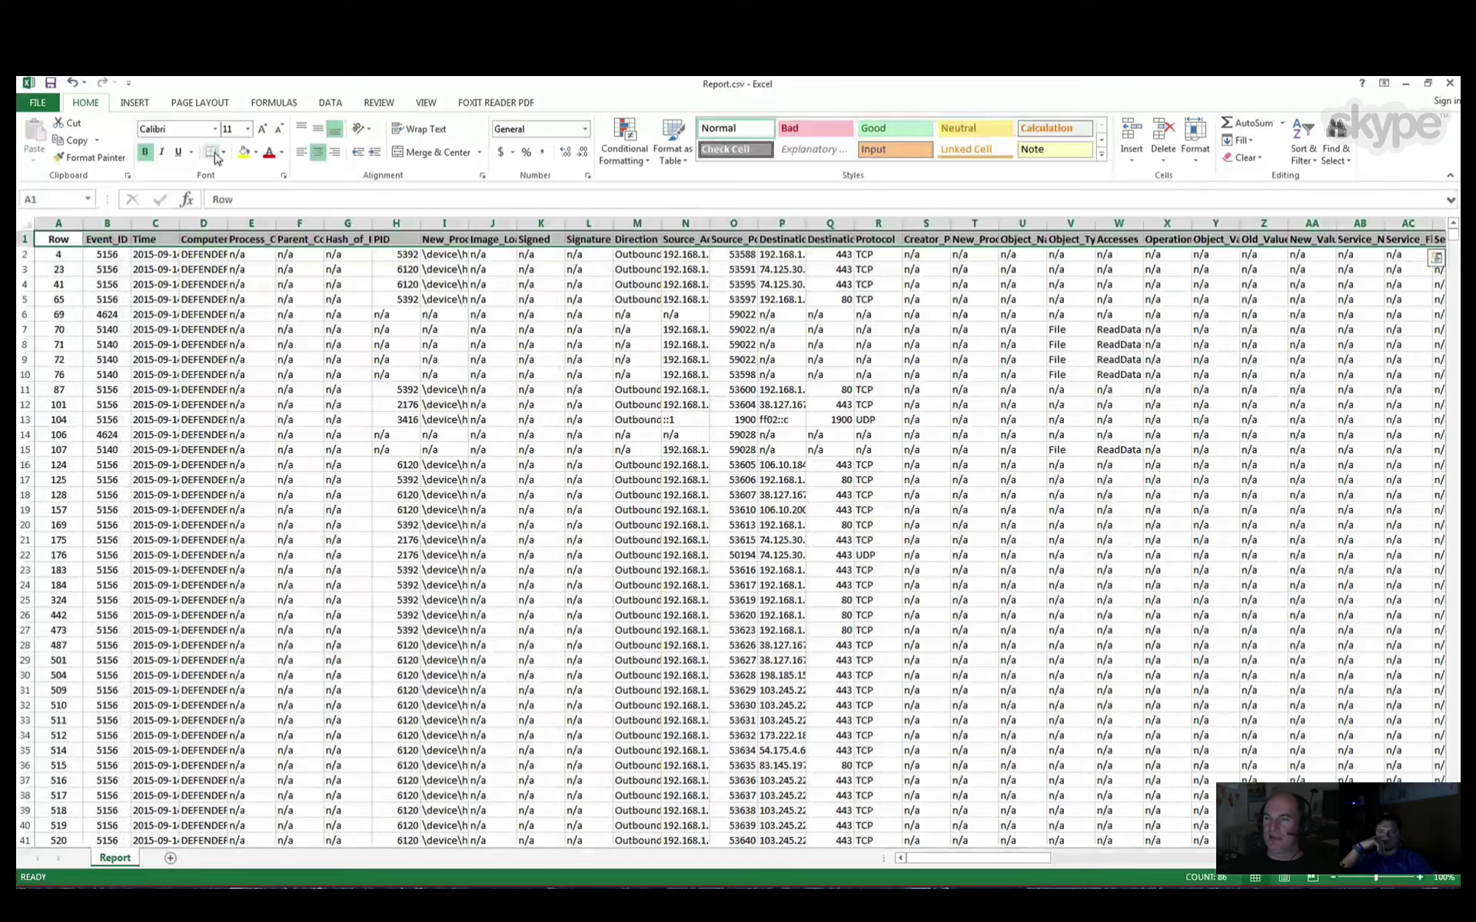
click(296, 296)
key(Left)
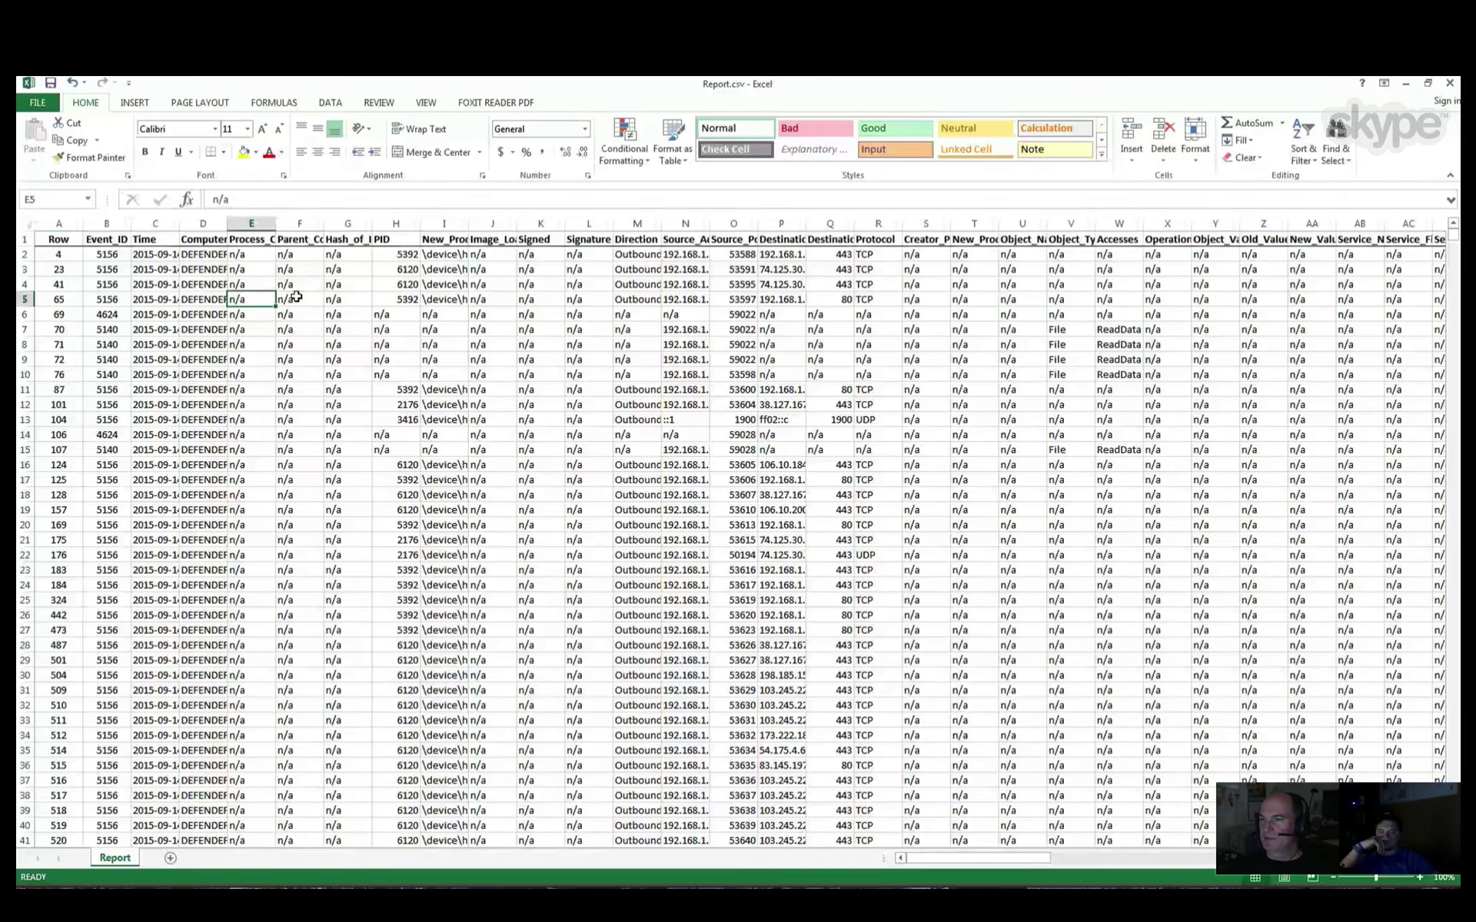
key(Home)
click(426, 102)
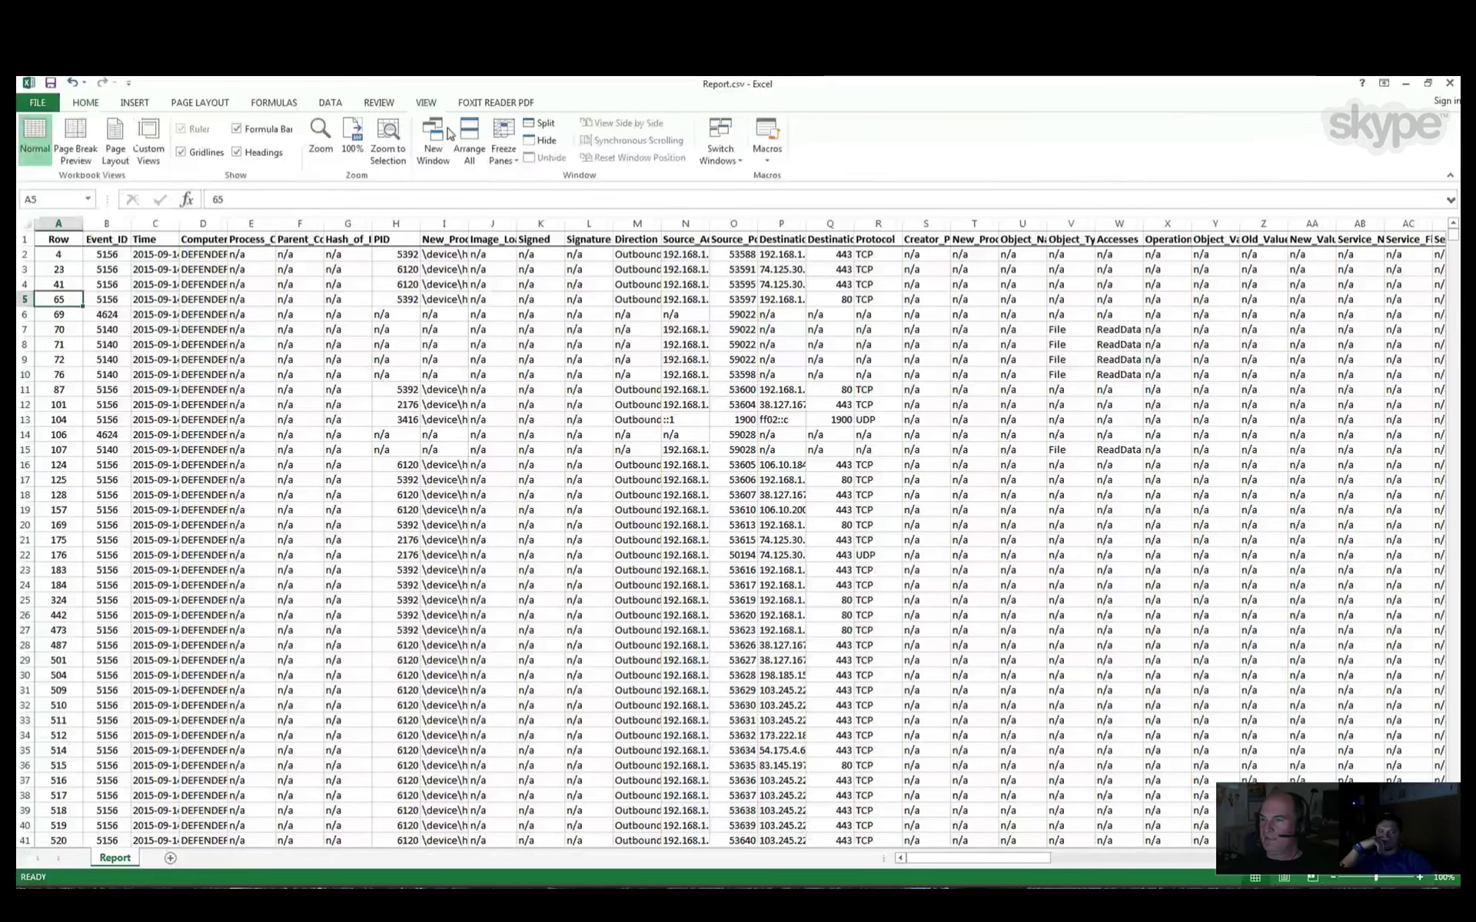
click(541, 123)
drag(435, 292, 431, 248)
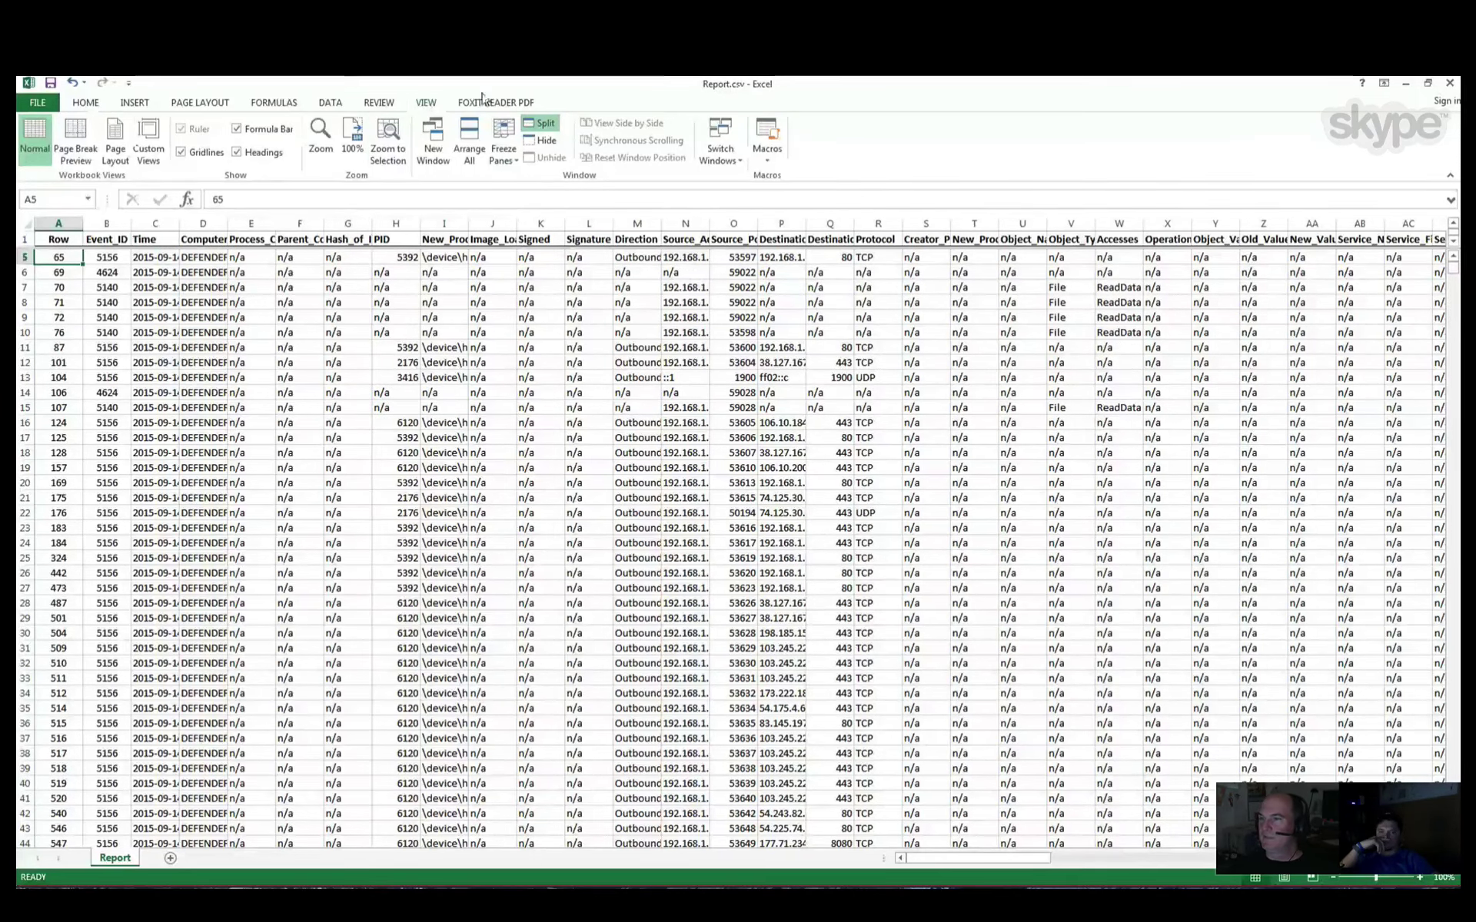
click(540, 123)
Step: Split the worksheet into panes, with the vertical divider after the Event_ID column and the horizontal divider below a single-row upper pane
click(646, 434)
scroll(744, 517, down, 19)
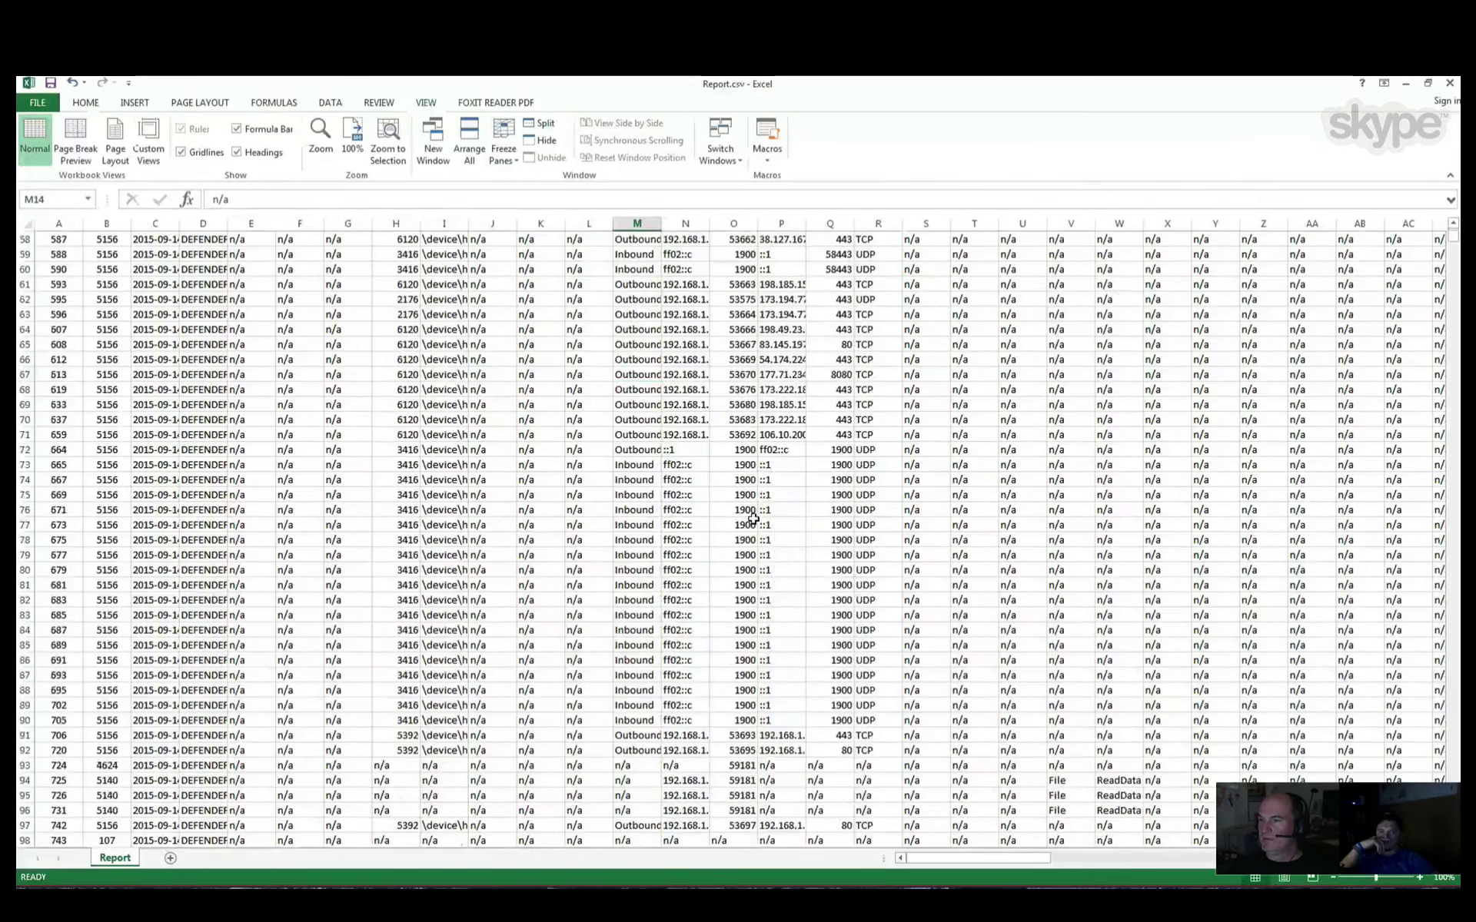
click(540, 123)
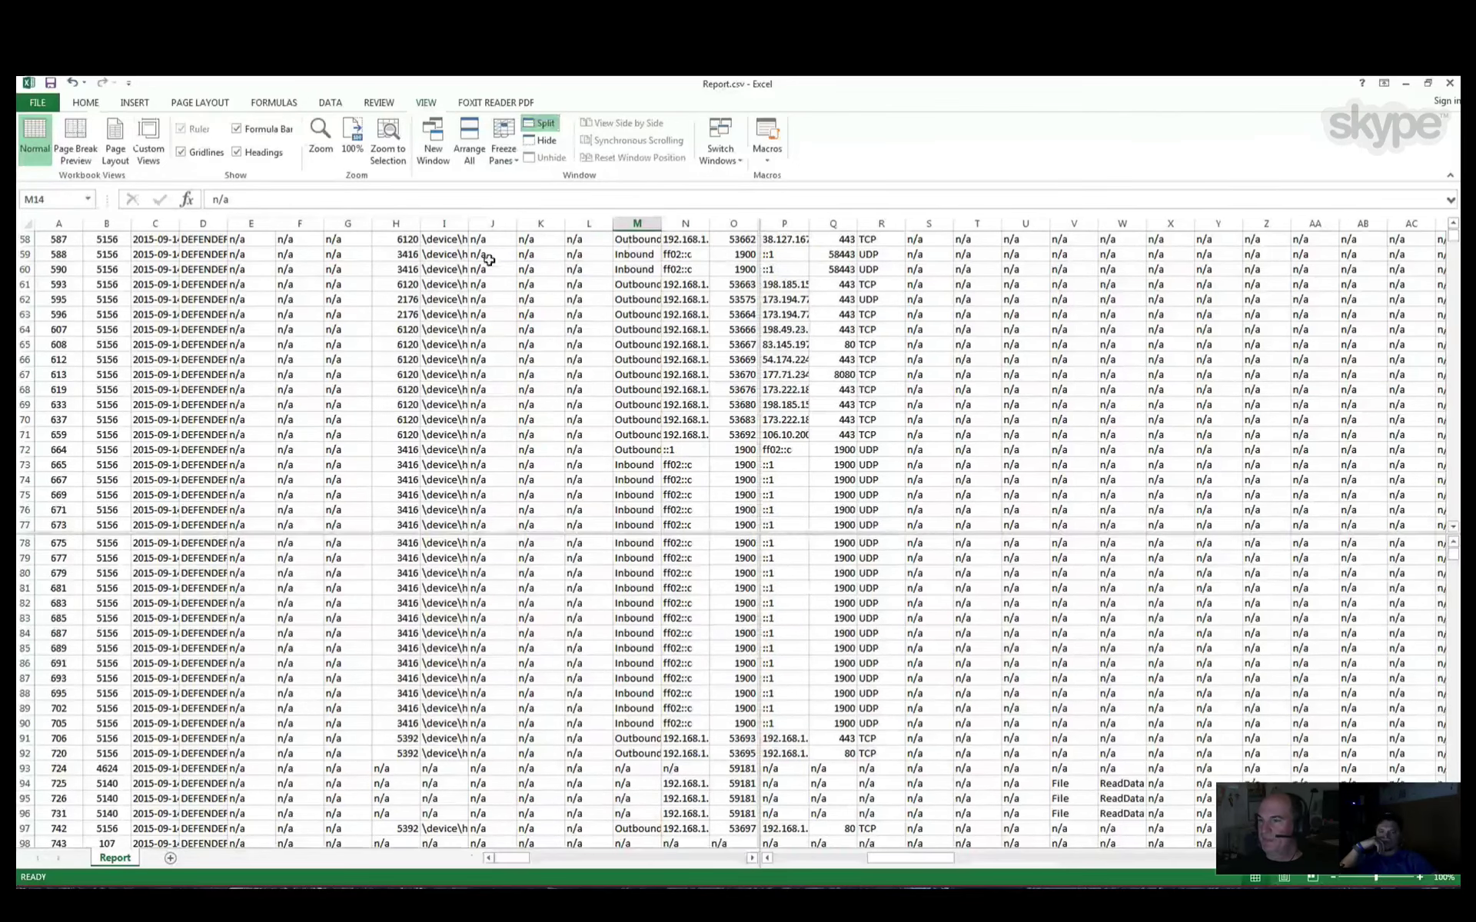
drag(755, 478, 130, 458)
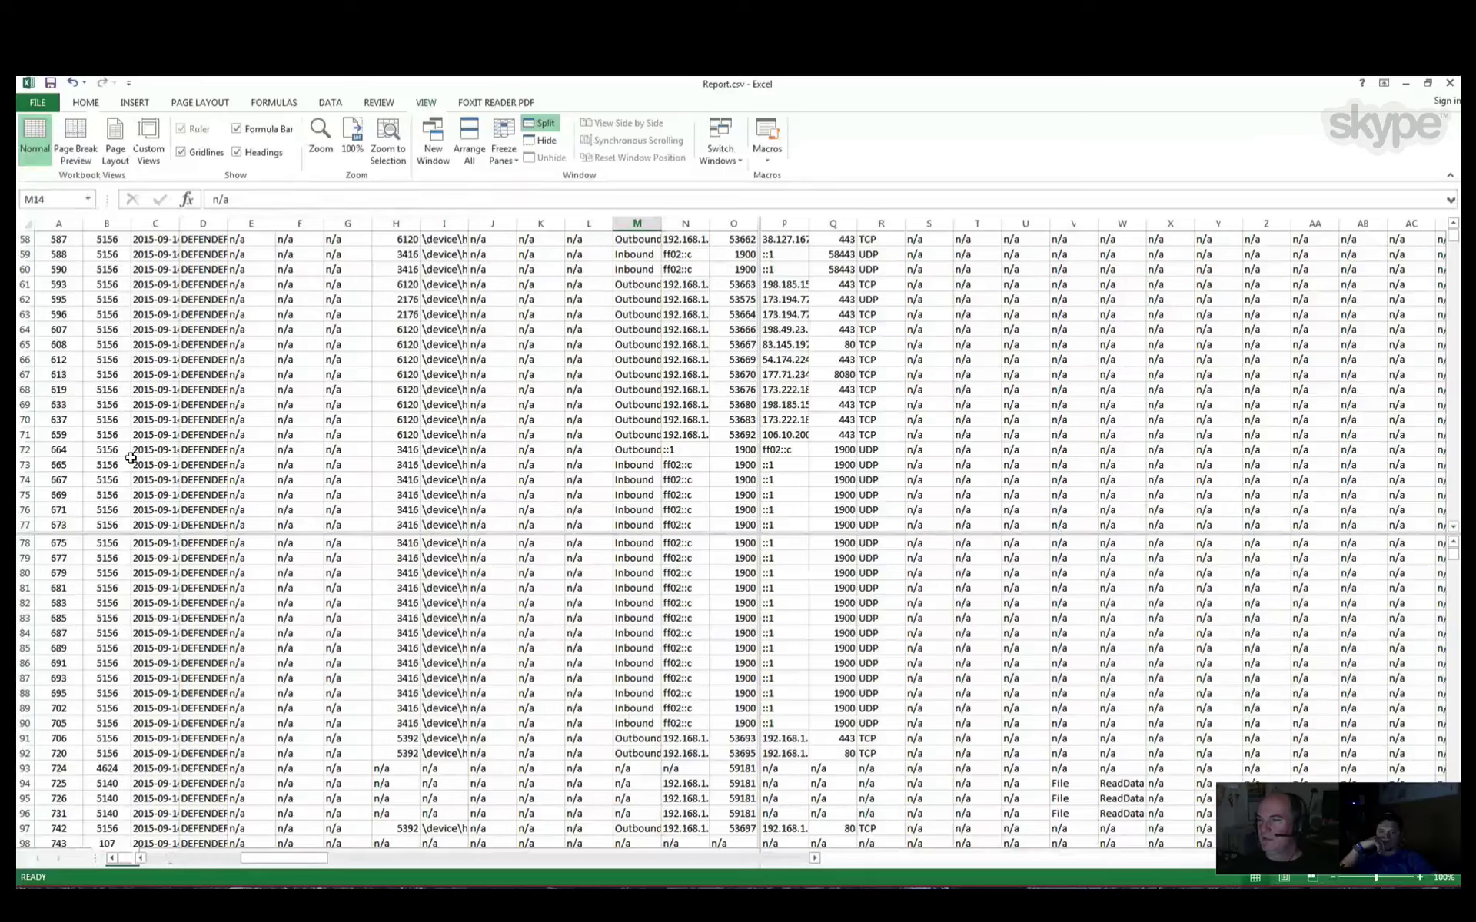
drag(604, 536, 597, 245)
Step: Bring header row 1 into the single-row upper pane so the column names stay above the data
click(592, 243)
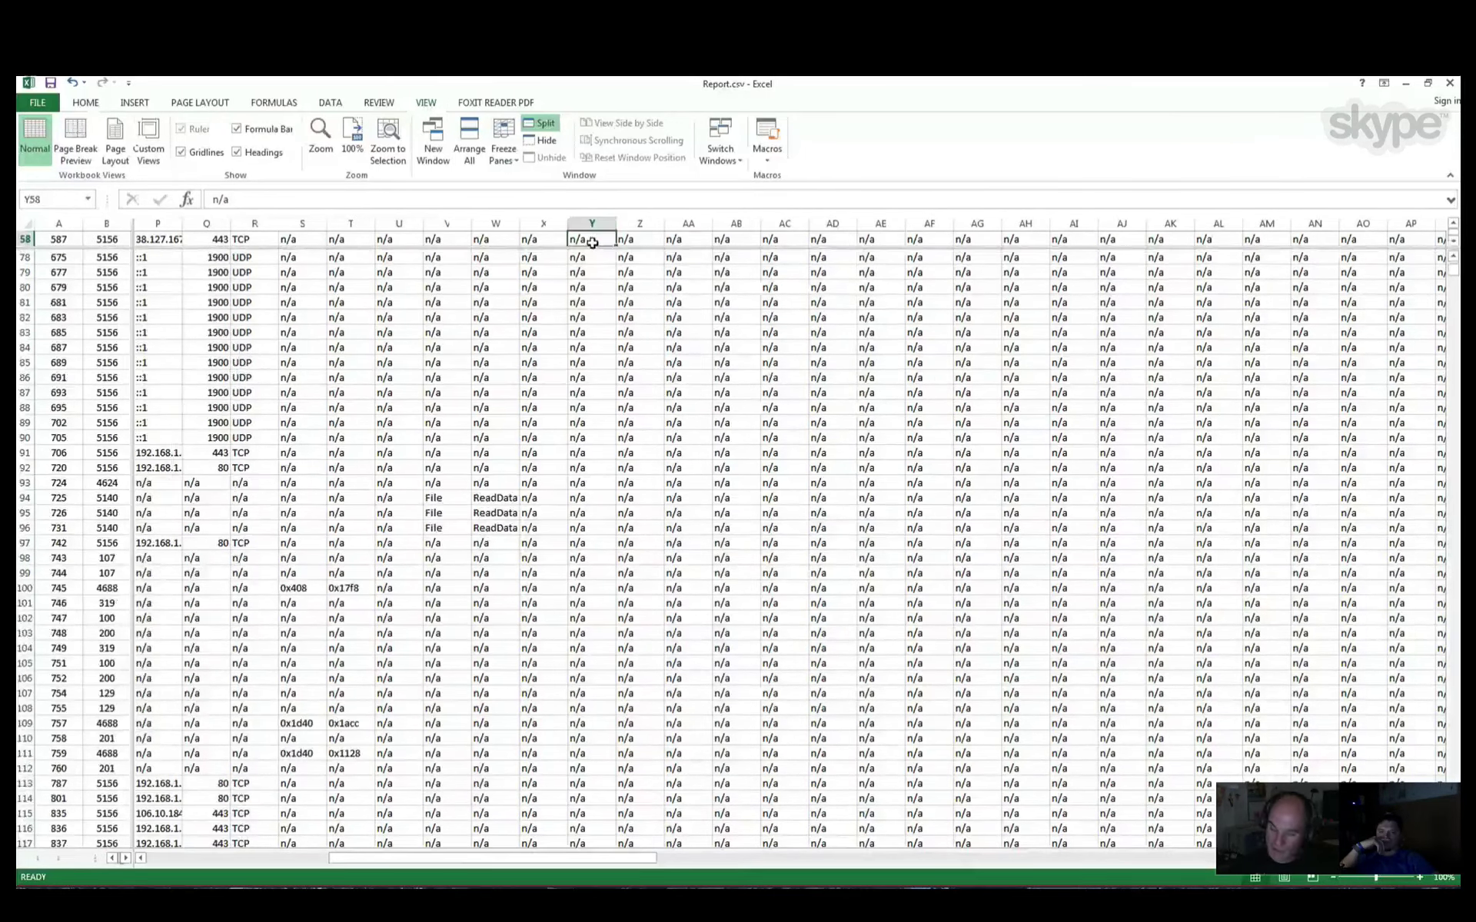
key(Up)
key(Up)
key(Up)
key(Up)
key(Up)
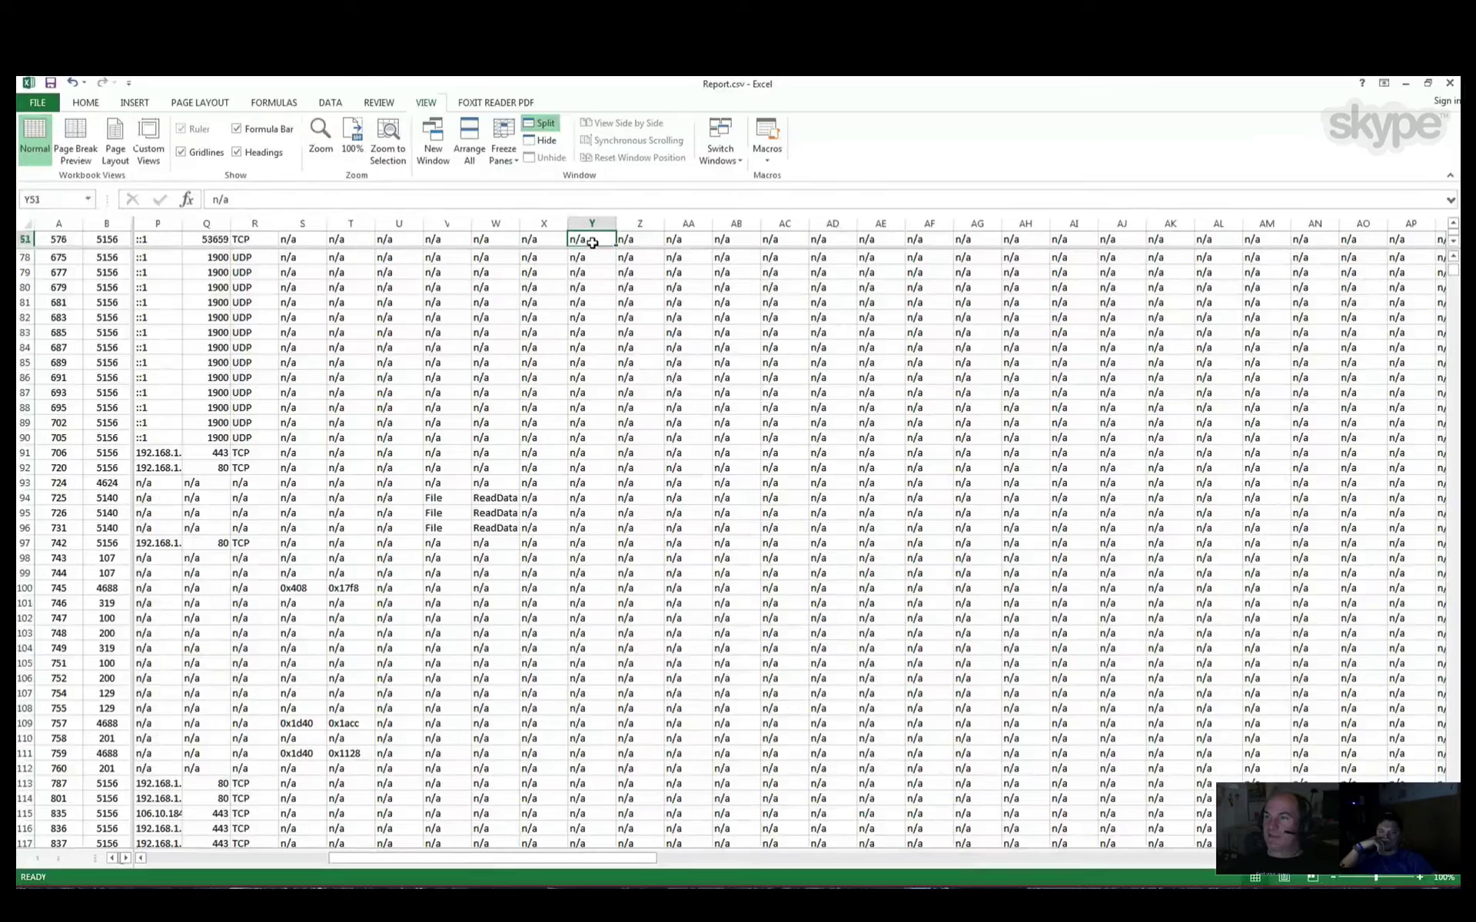
key(Up)
key(Up)
key(Up)
key(Up)
key(Up)
key(Up)
key(Up)
key(Up)
key(Up)
key(Up)
key(Up)
key(Up)
key(Up)
key(Up)
key(Up)
key(Up)
key(Up)
key(Up)
key(Up)
key(Up)
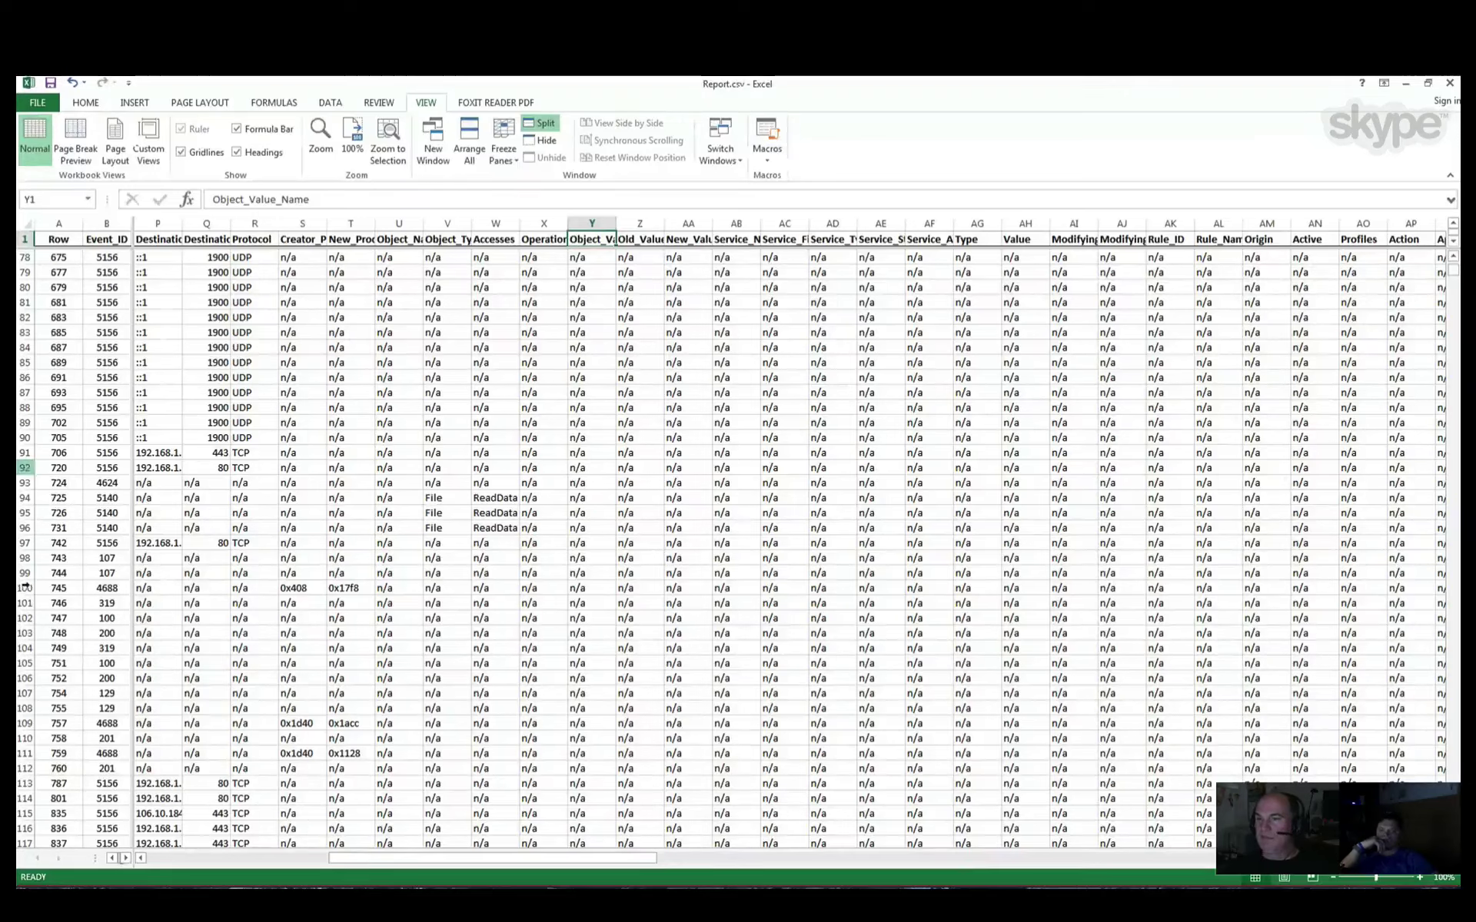
Step: Bring the main data pane beside the Event_ID column back to column A
click(352, 547)
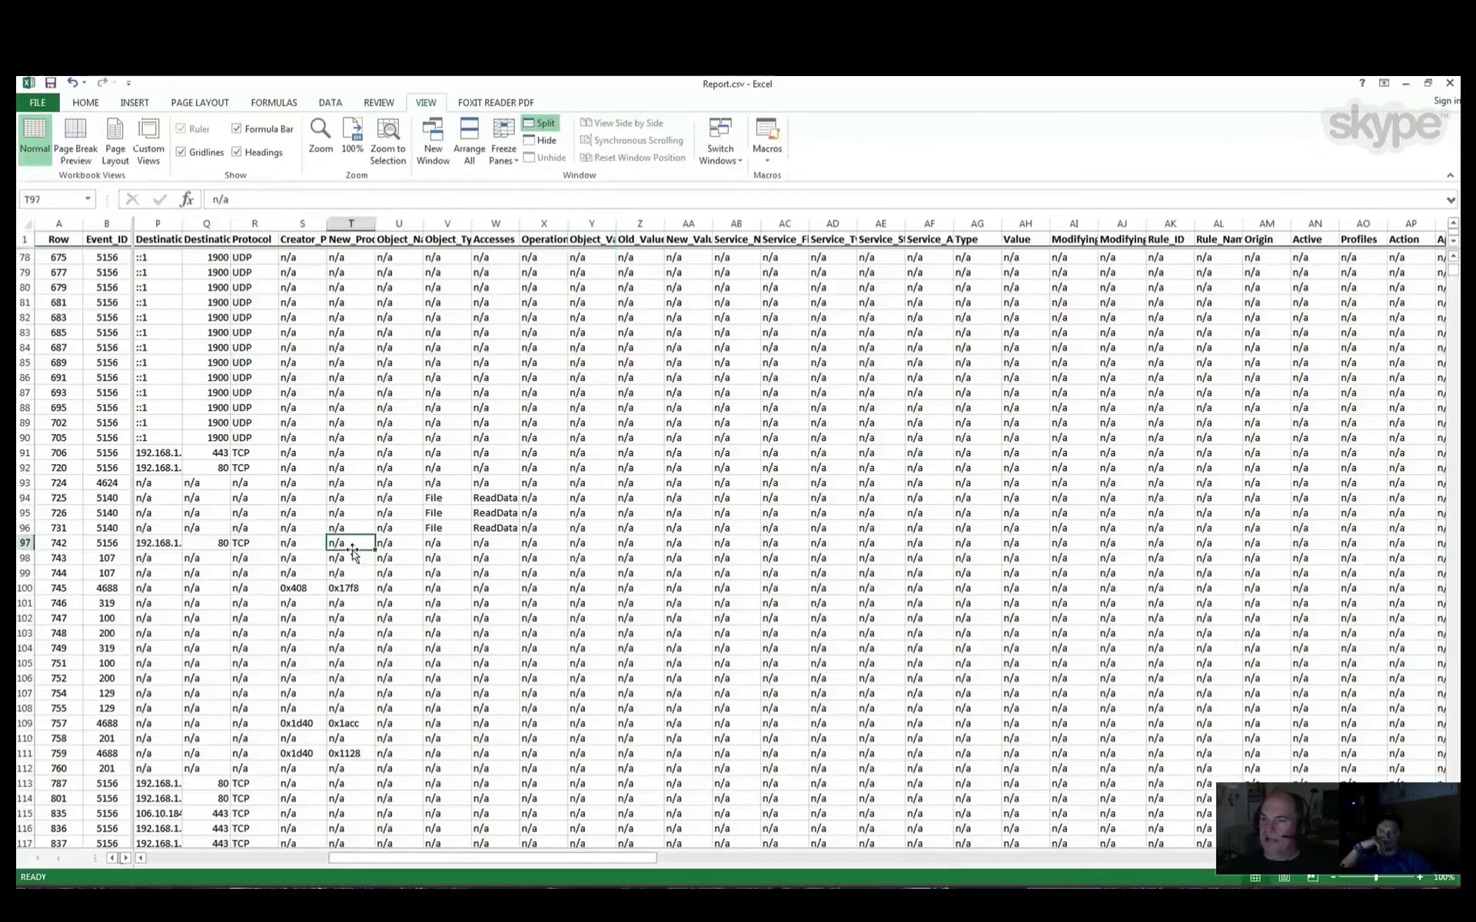
key(Left)
key(Left)
key(Left)
key(Left)
key(Left)
key(Left)
key(Left)
key(Left)
key(Left)
key(Left)
key(Left)
key(Left)
key(Left)
key(Left)
key(Left)
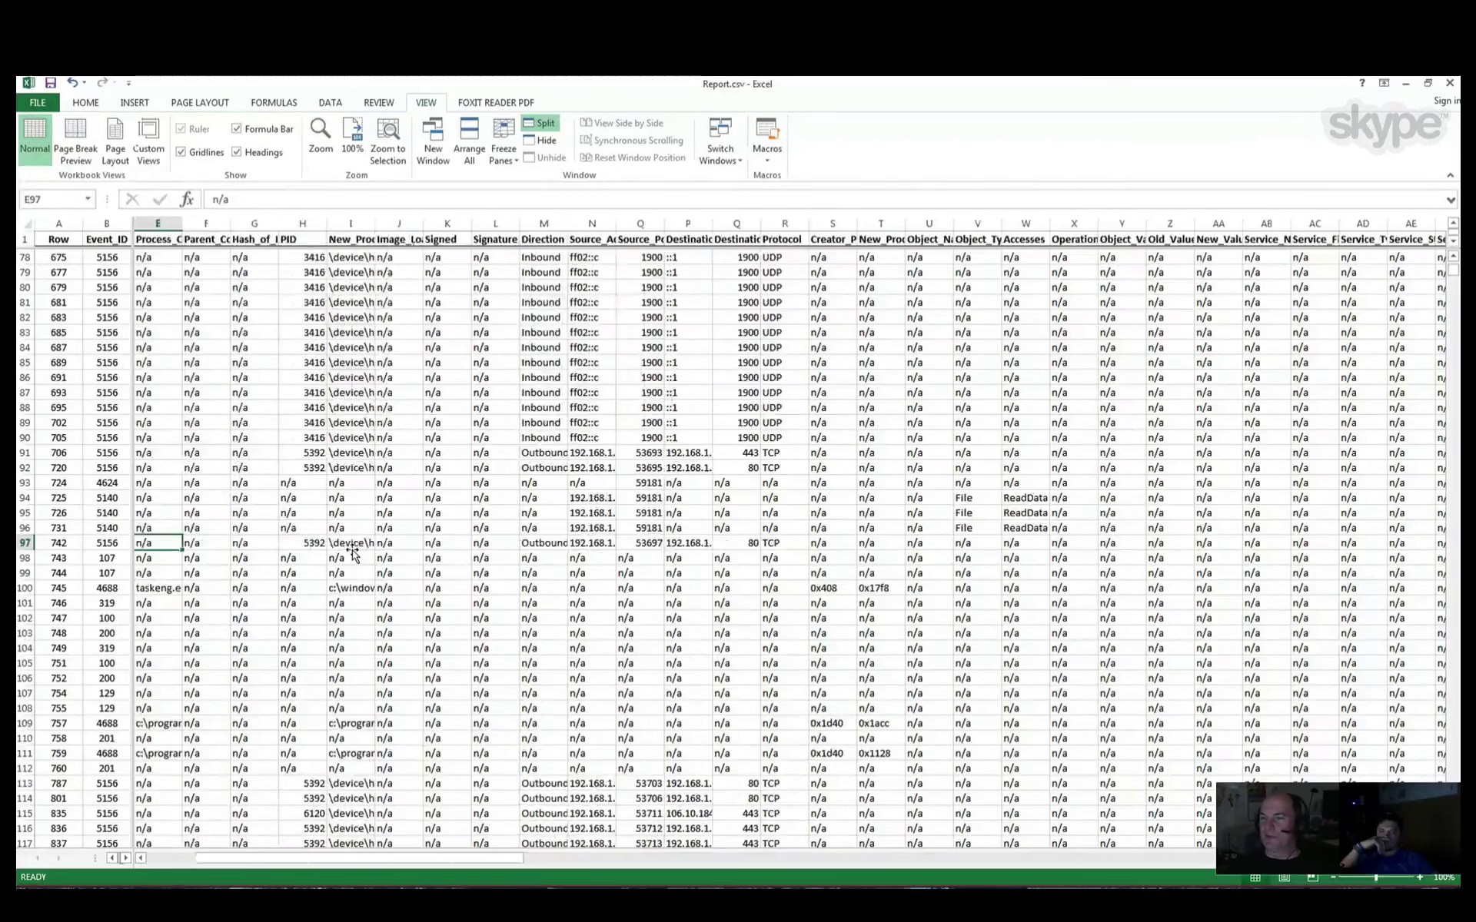
key(Left)
key(Left)
key(Left)
key(Left)
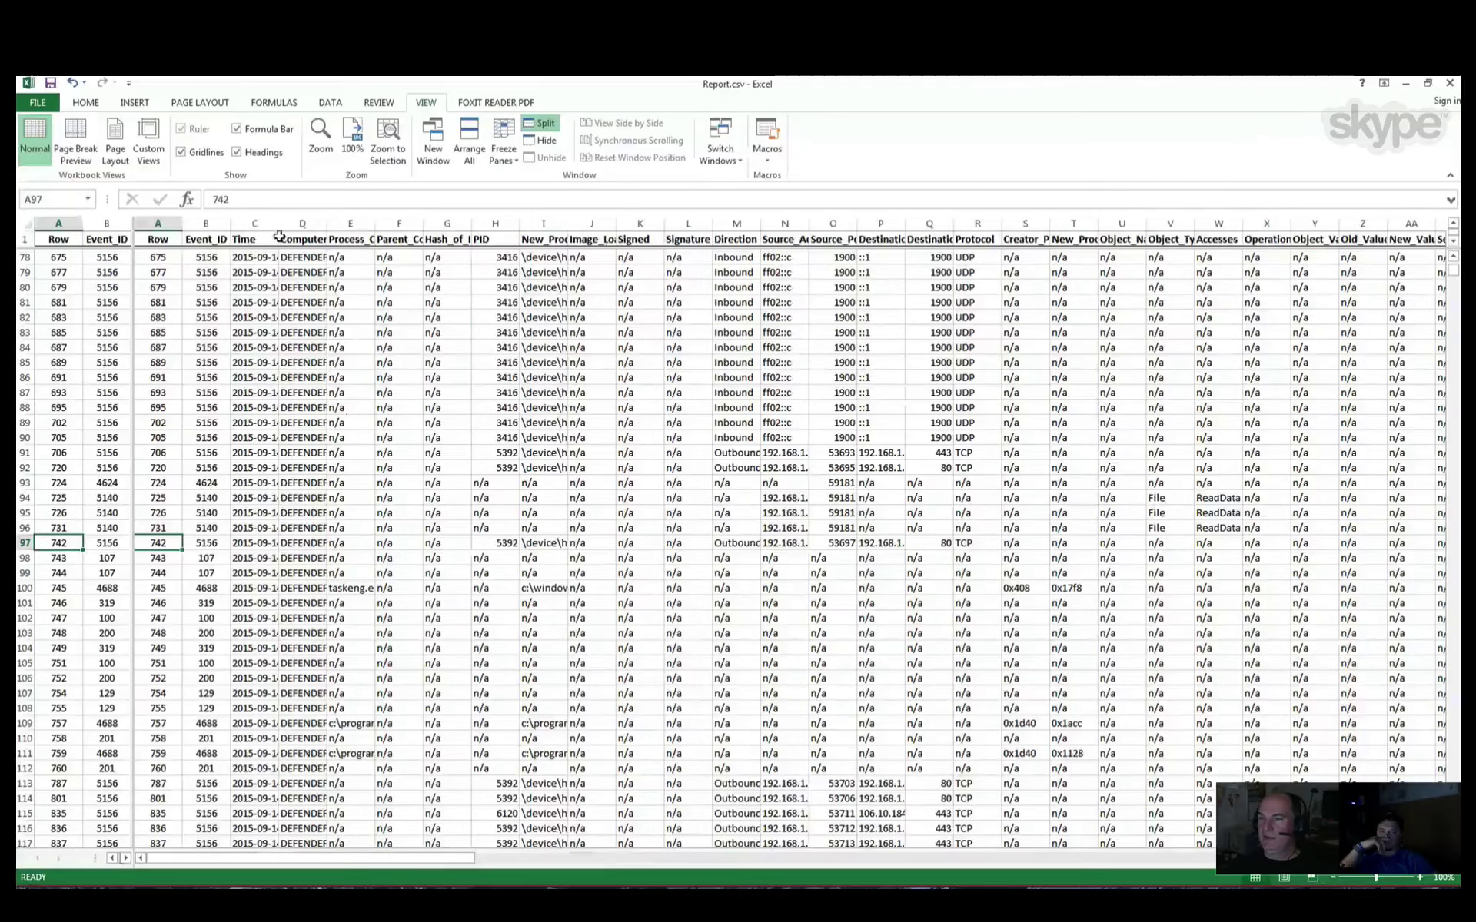
Step: Widen the Time, Computer_Name and Process_Command_Line/CommandLine columns so their contents can be read in full
drag(278, 224, 411, 224)
drag(299, 334, 325, 656)
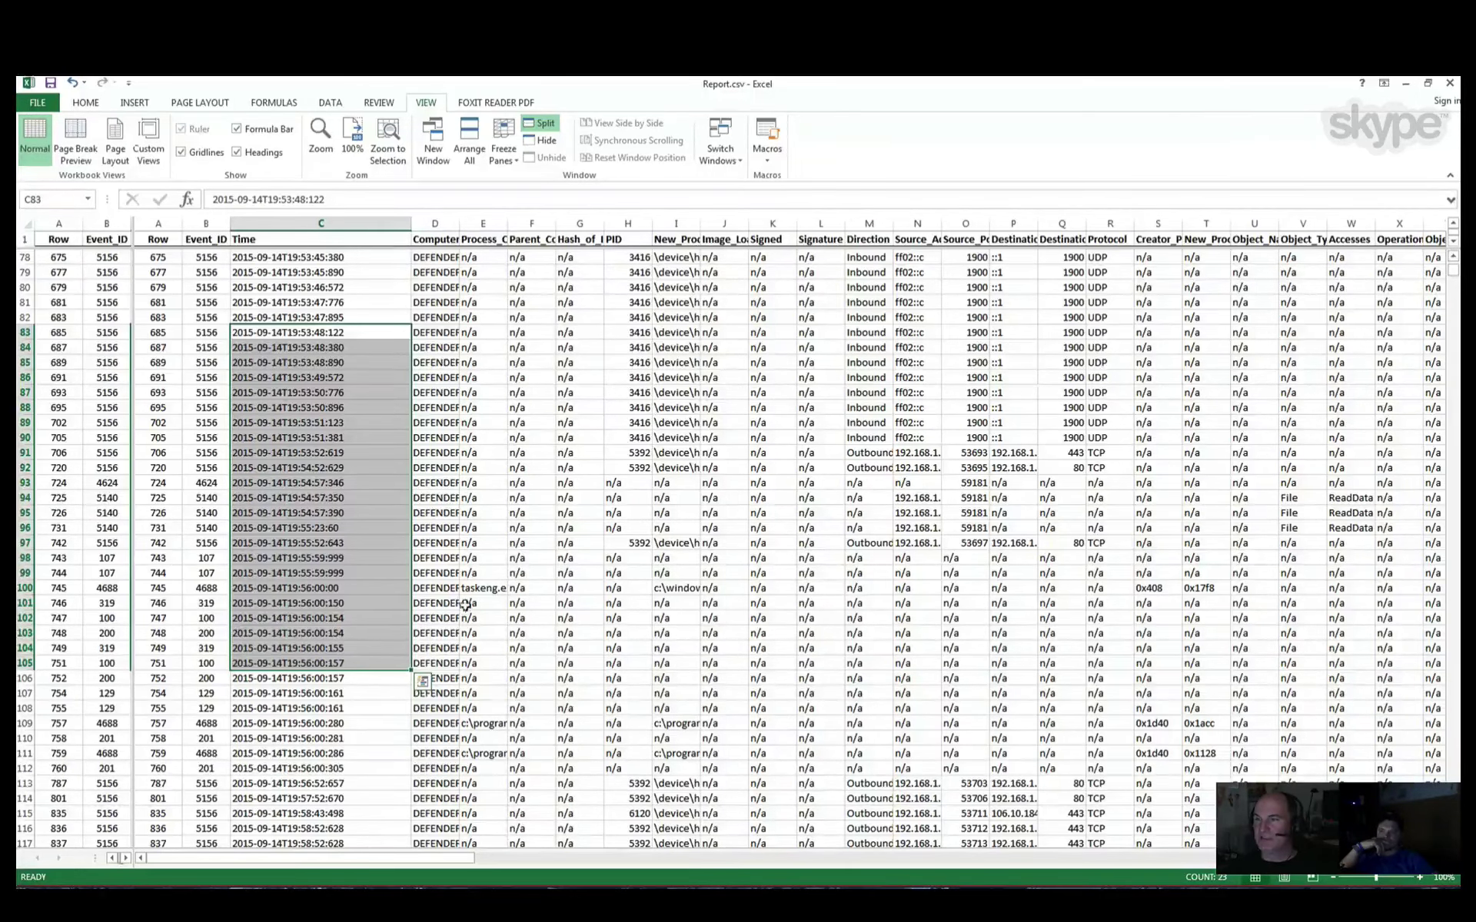
drag(461, 219, 939, 258)
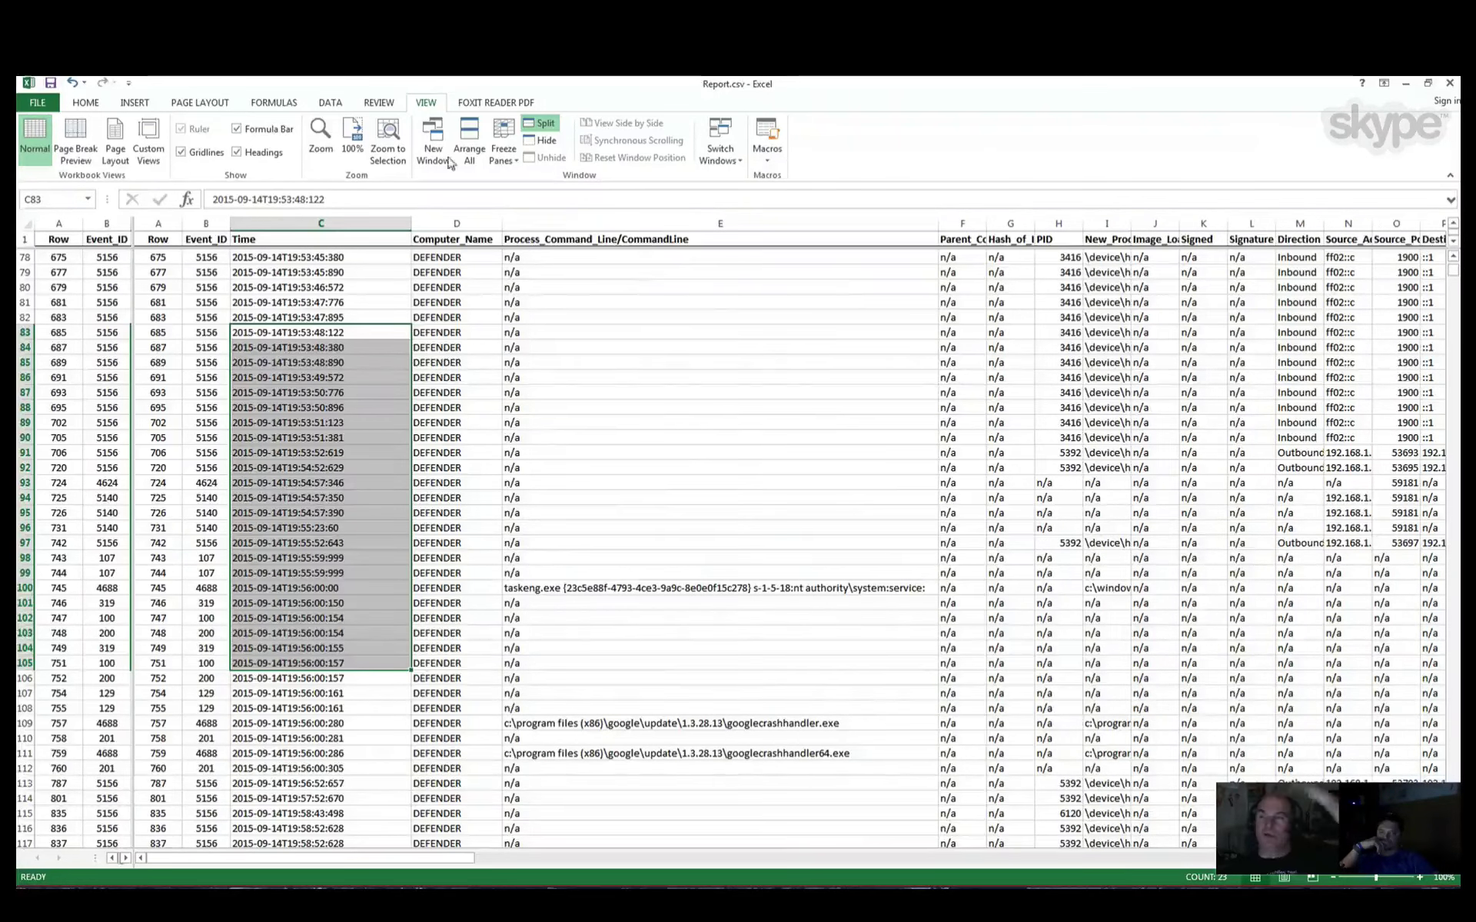
Step: Apply a filter to the selected cells of the Time column
click(332, 104)
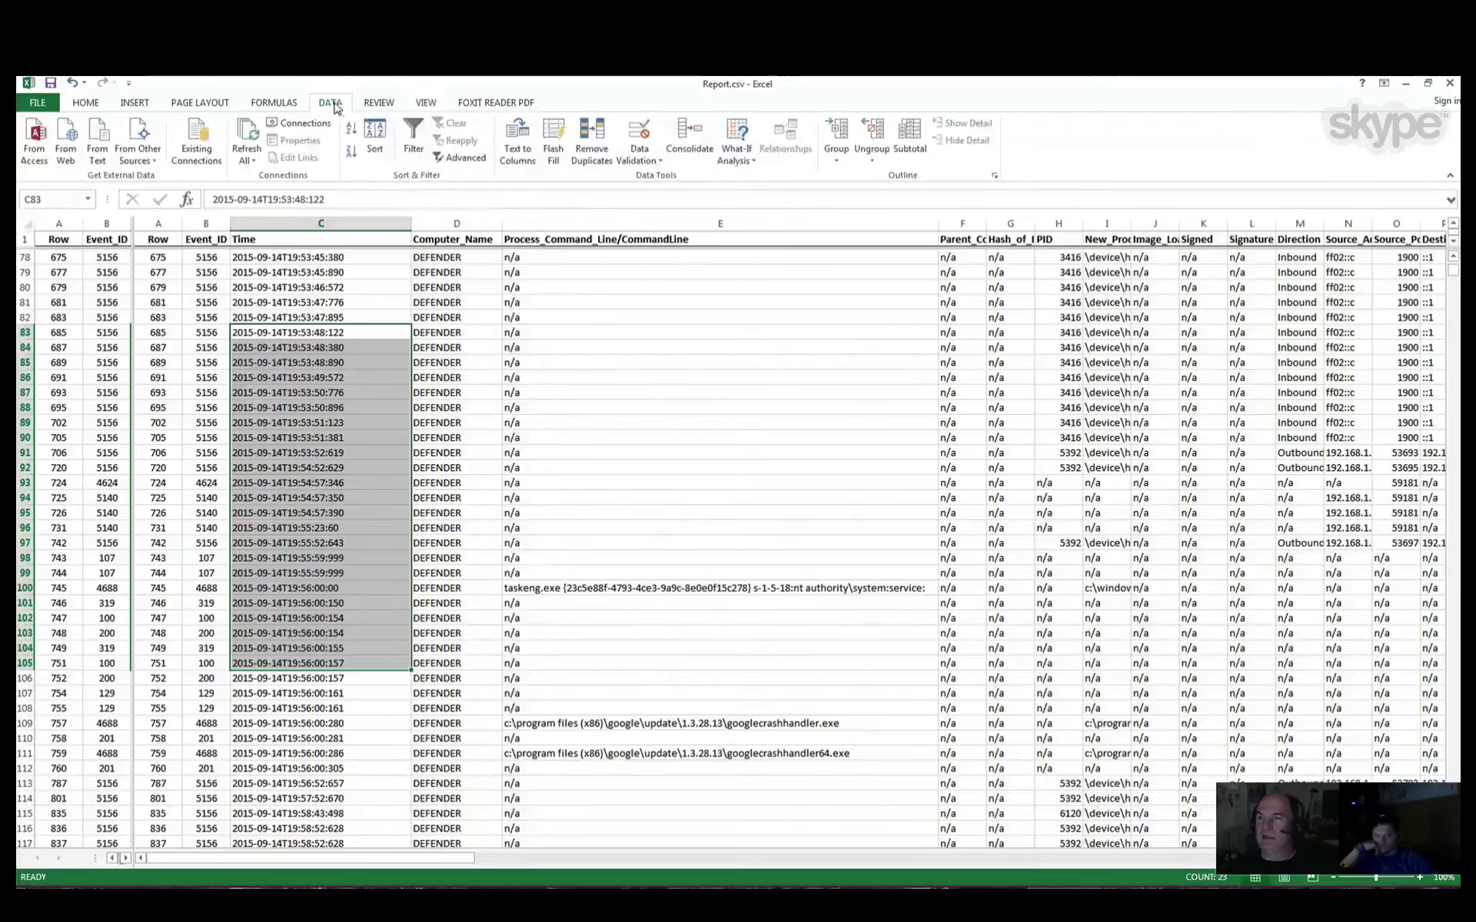
click(413, 140)
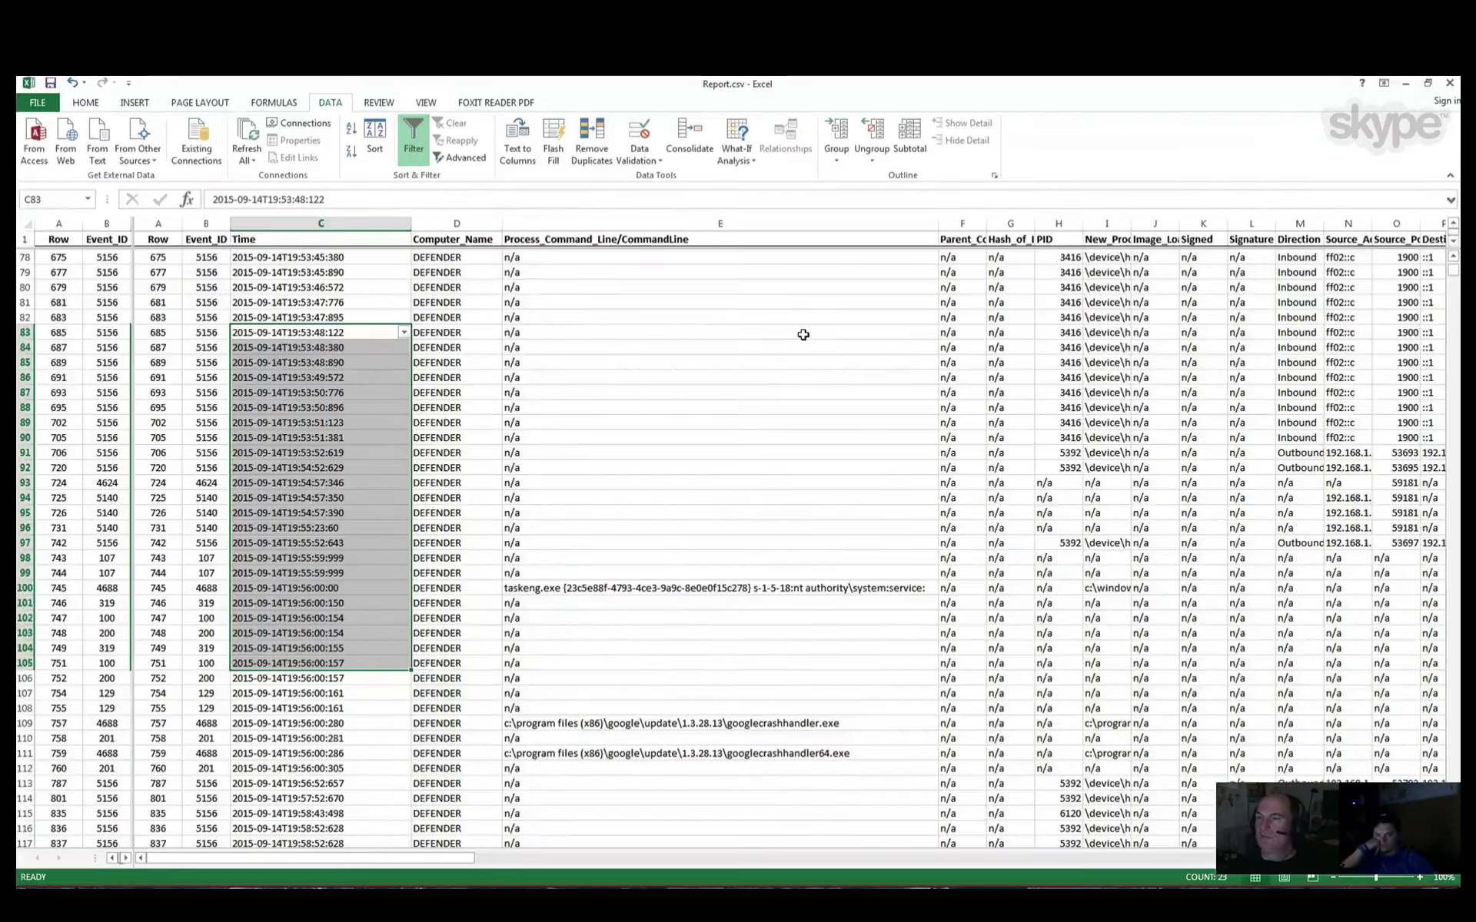
click(802, 334)
click(883, 240)
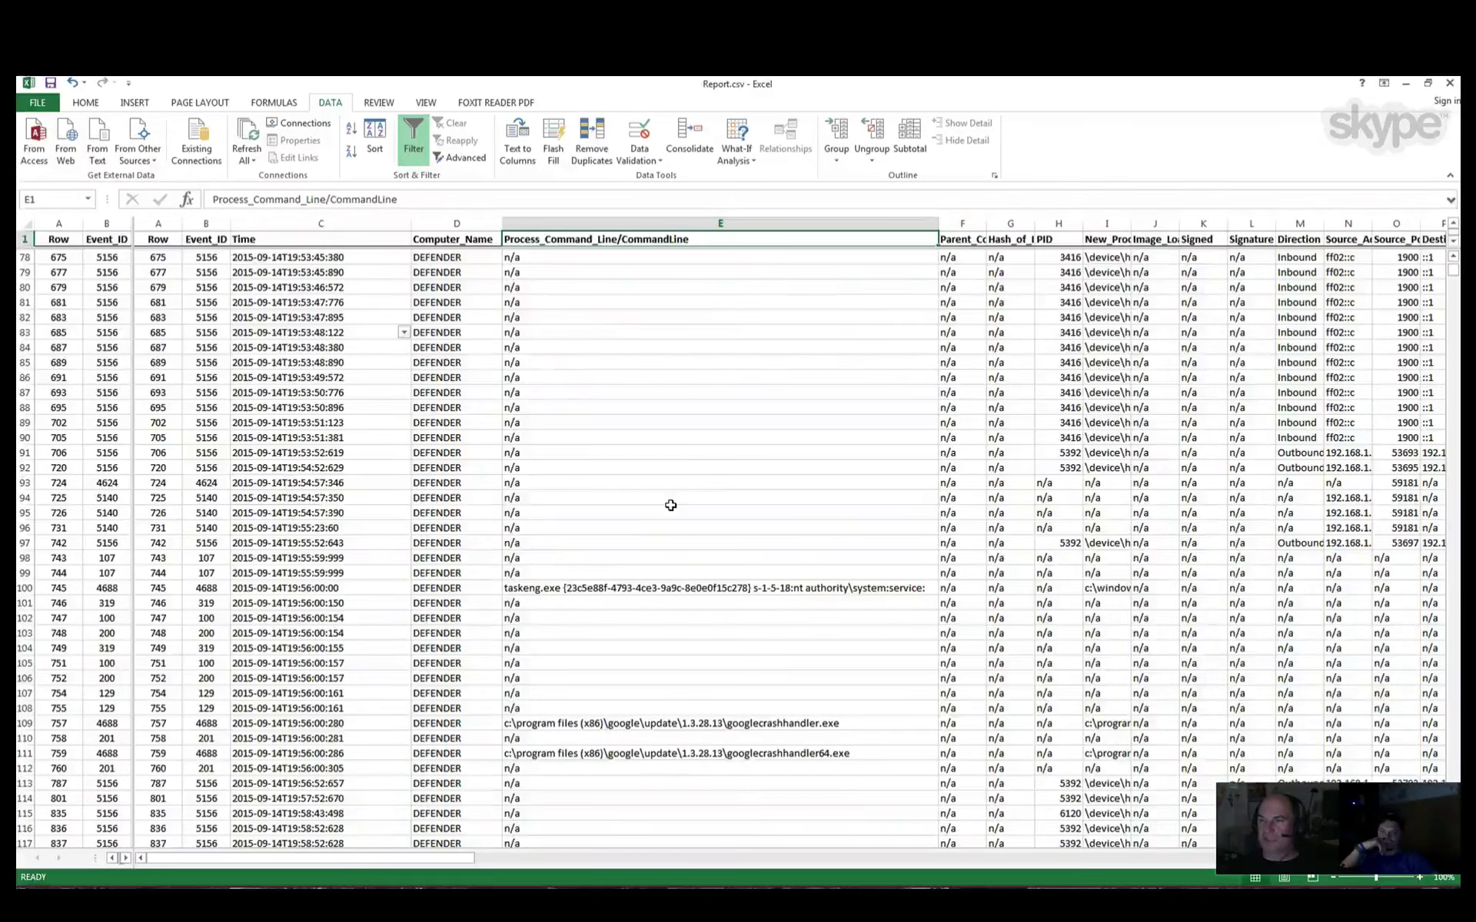
Step: Sort the entire sheet by the Process_Command_Line/CommandLine column, on values from A to Z, treating the first row as headers
click(701, 497)
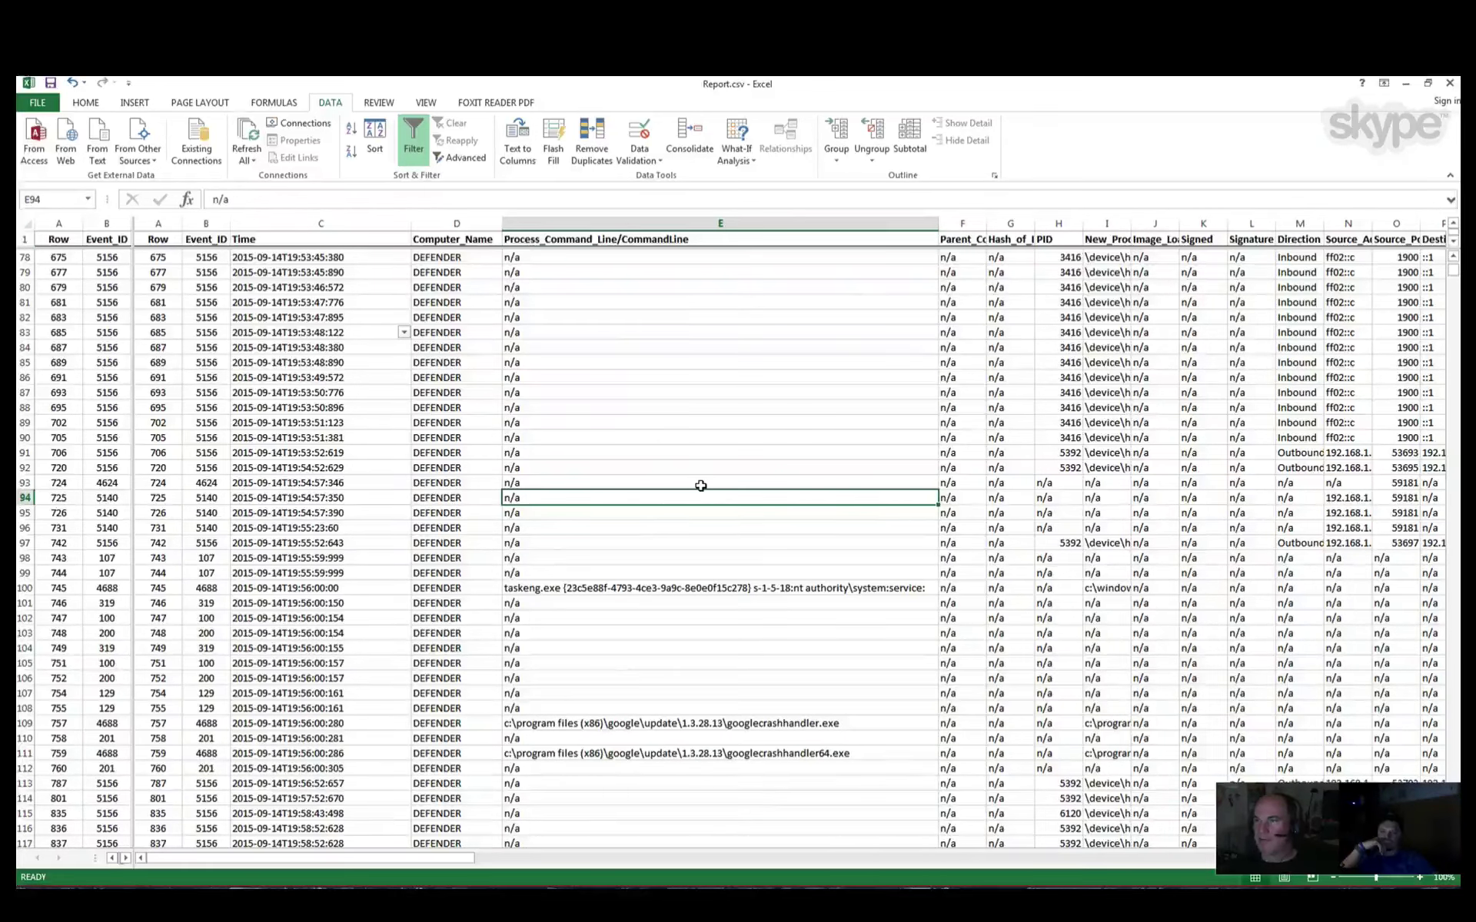
scroll(702, 486, up, 20)
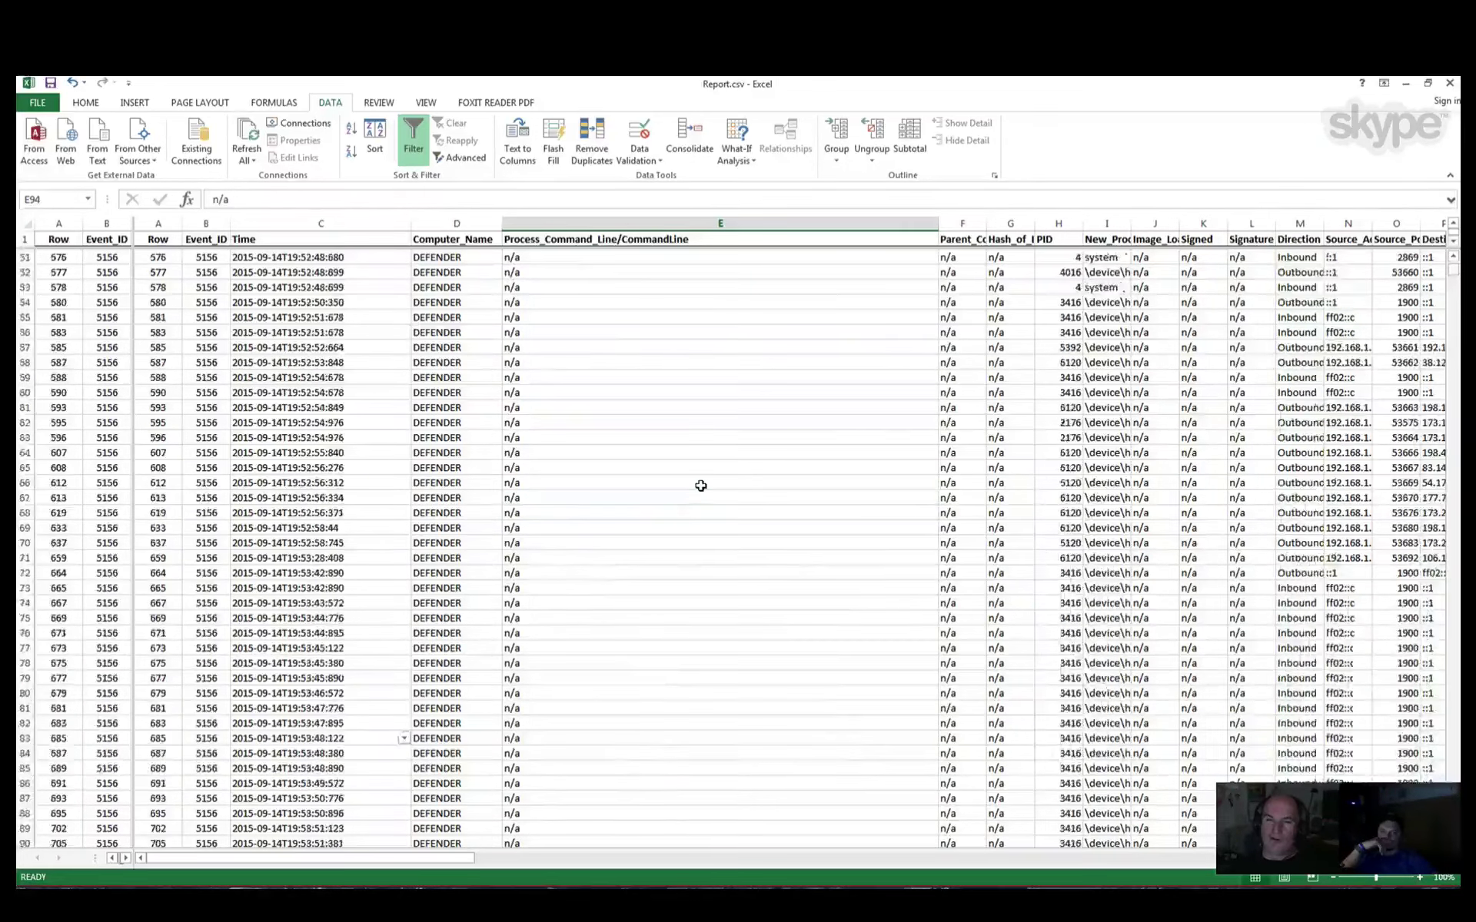
scroll(701, 486, down, 1)
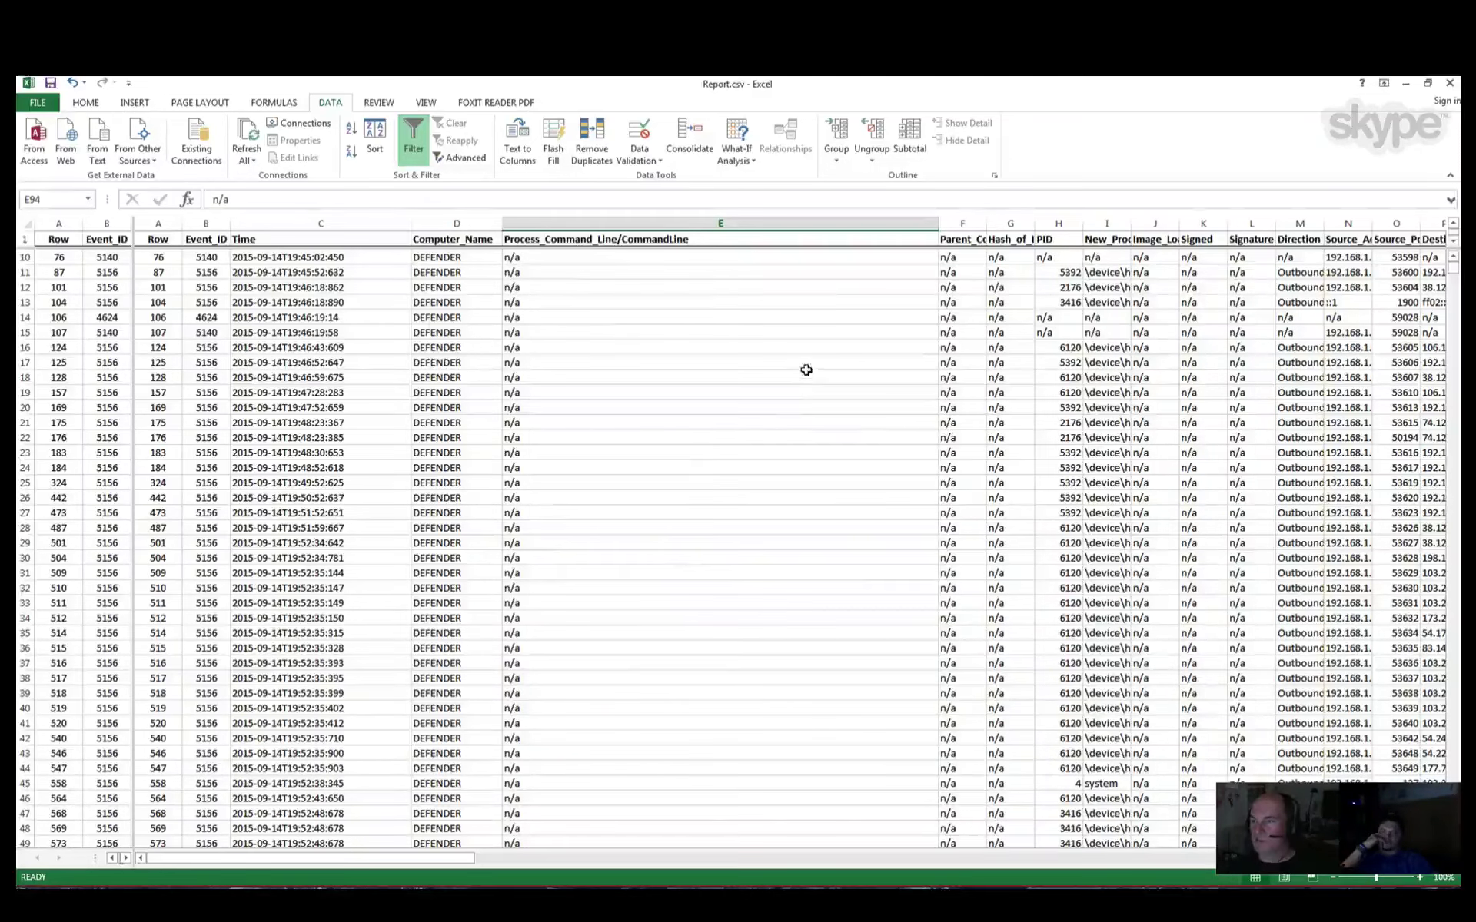
scroll(807, 371, up, 3)
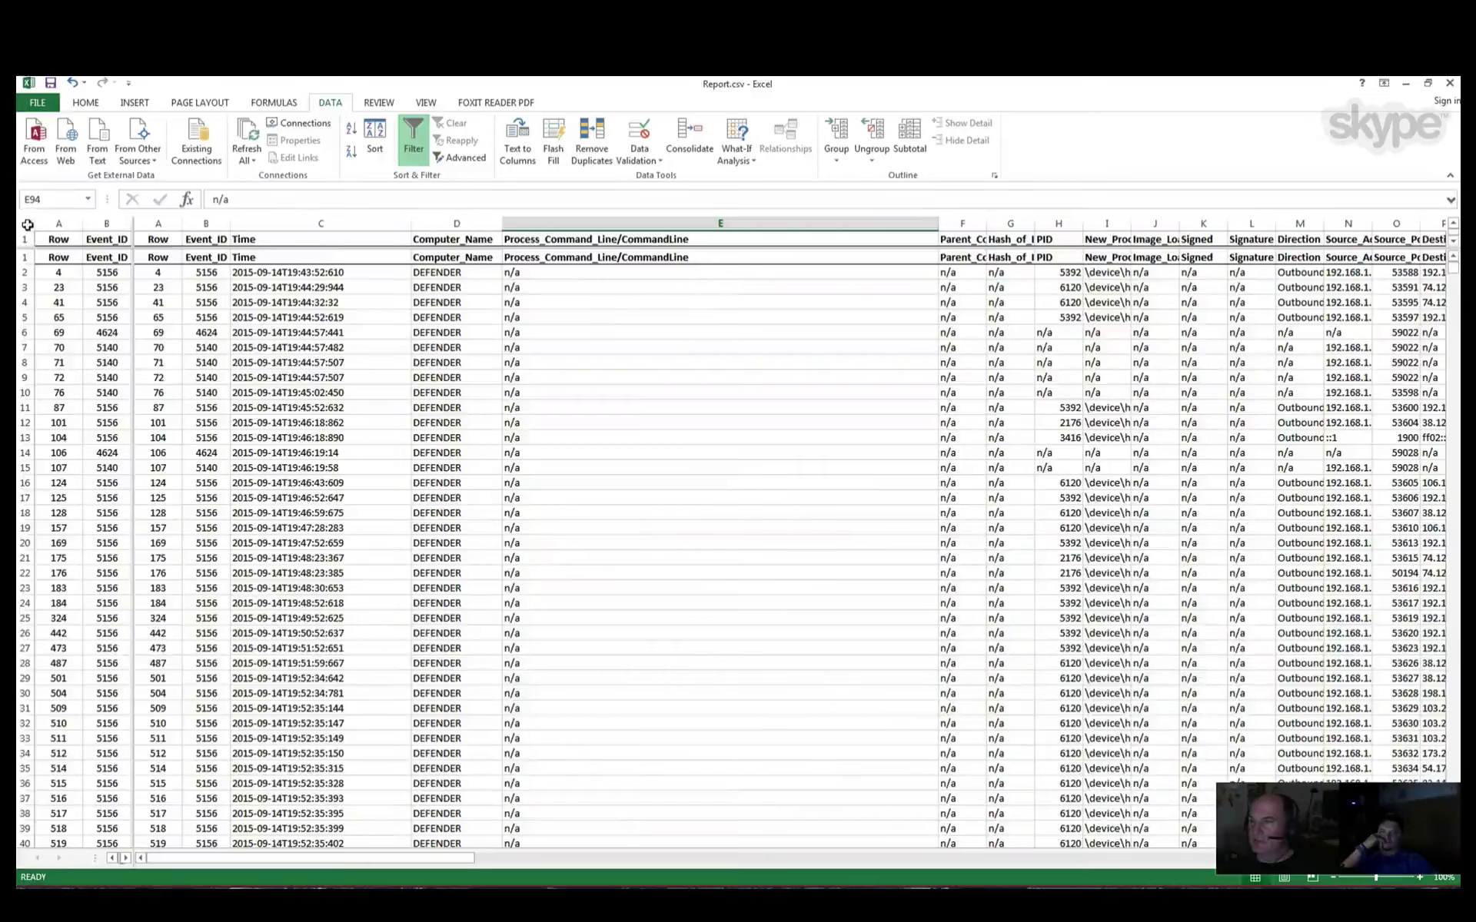
click(27, 225)
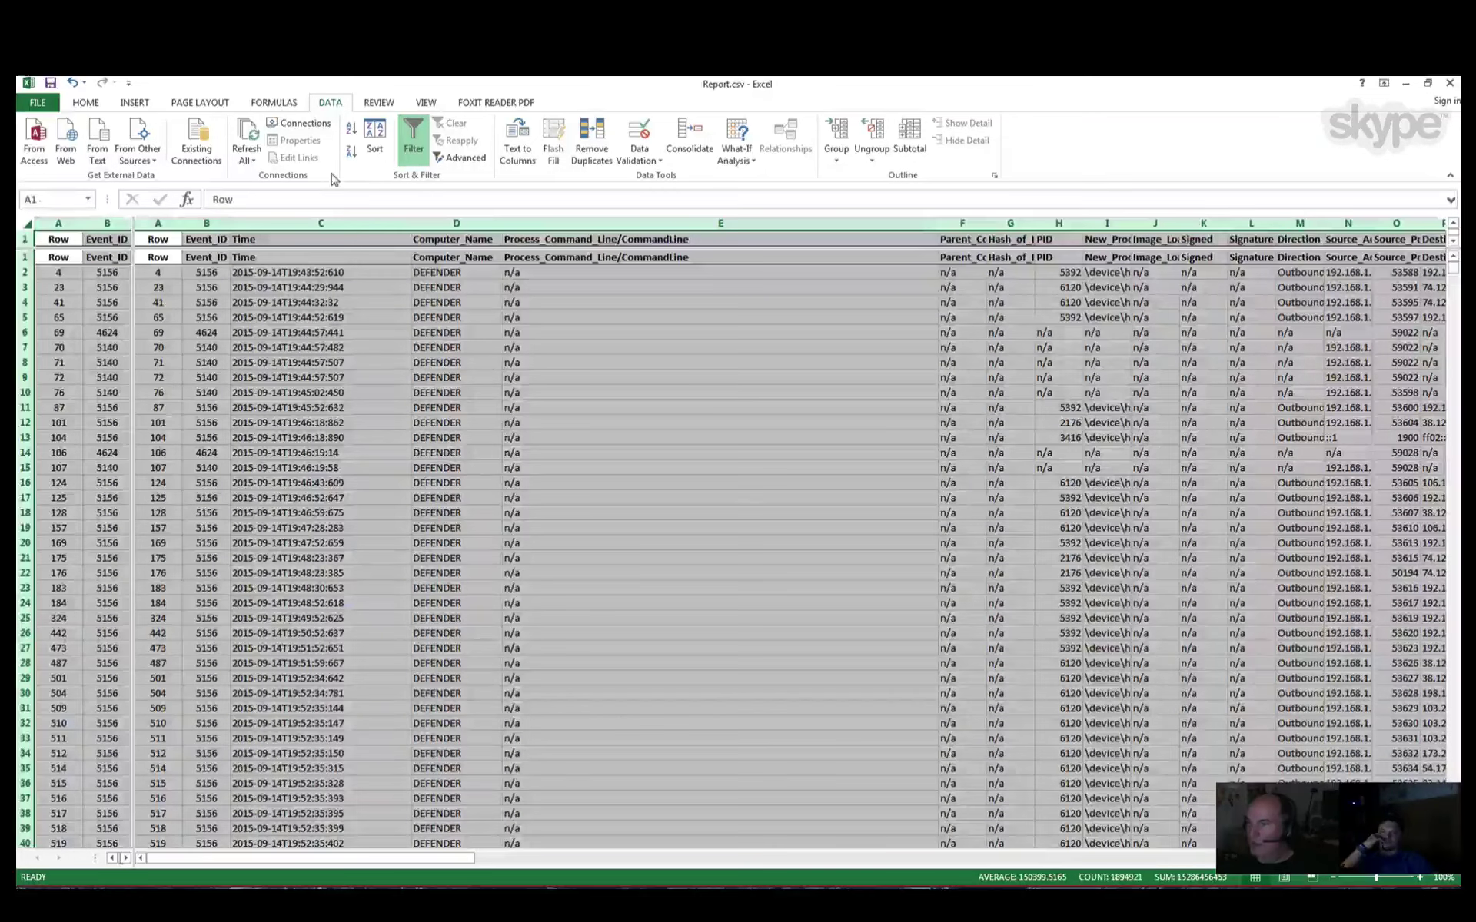
click(375, 150)
click(590, 431)
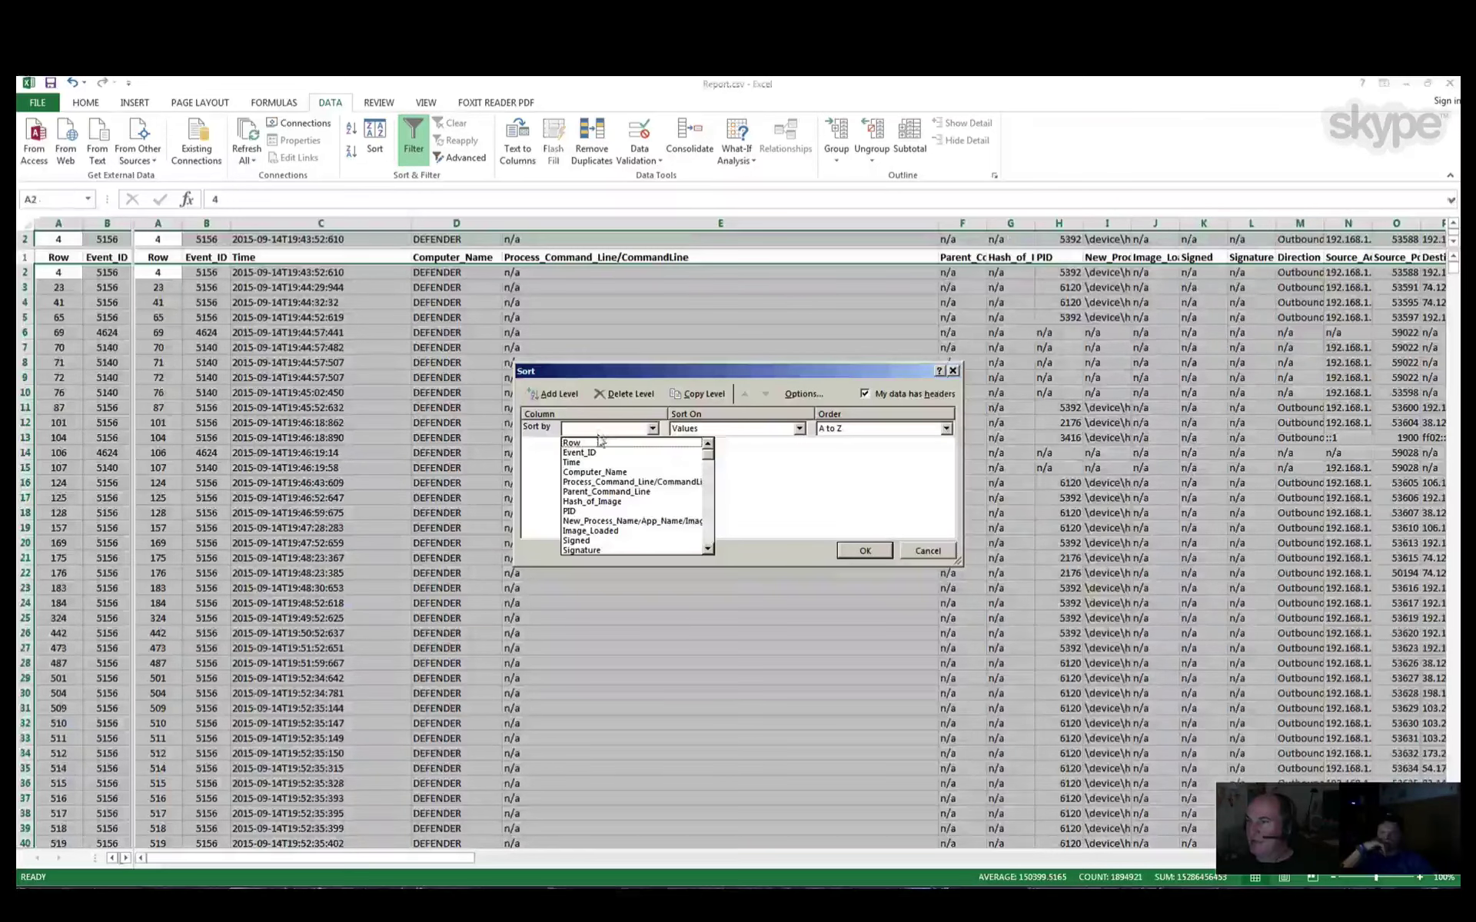
click(619, 489)
click(866, 552)
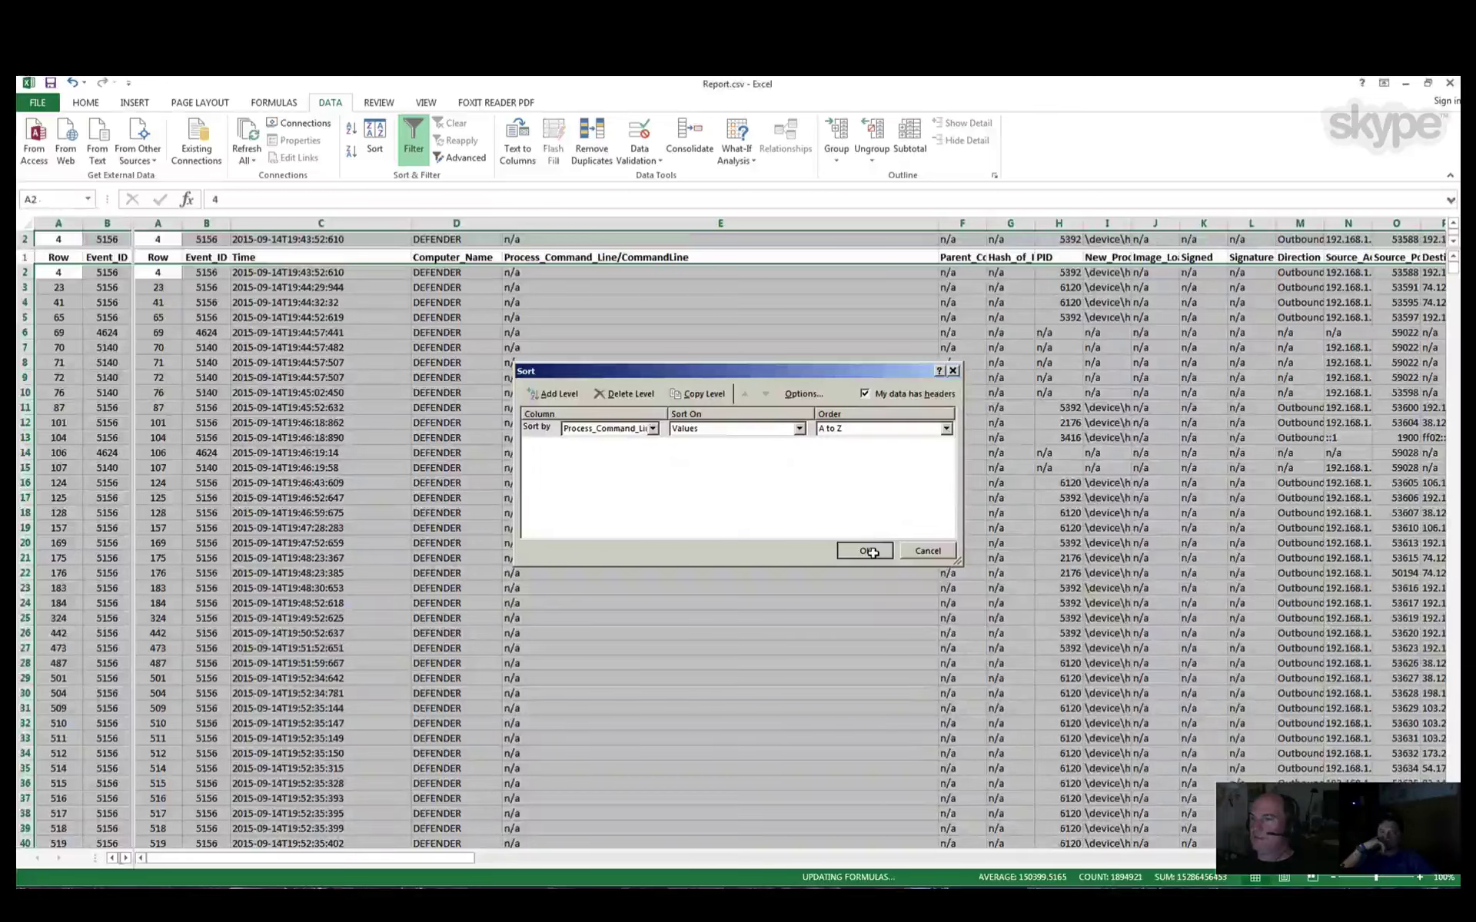
Step: Apply filters to the header row and open an enlarged filter list for the Process_Command_Line/CommandLine column
click(800, 514)
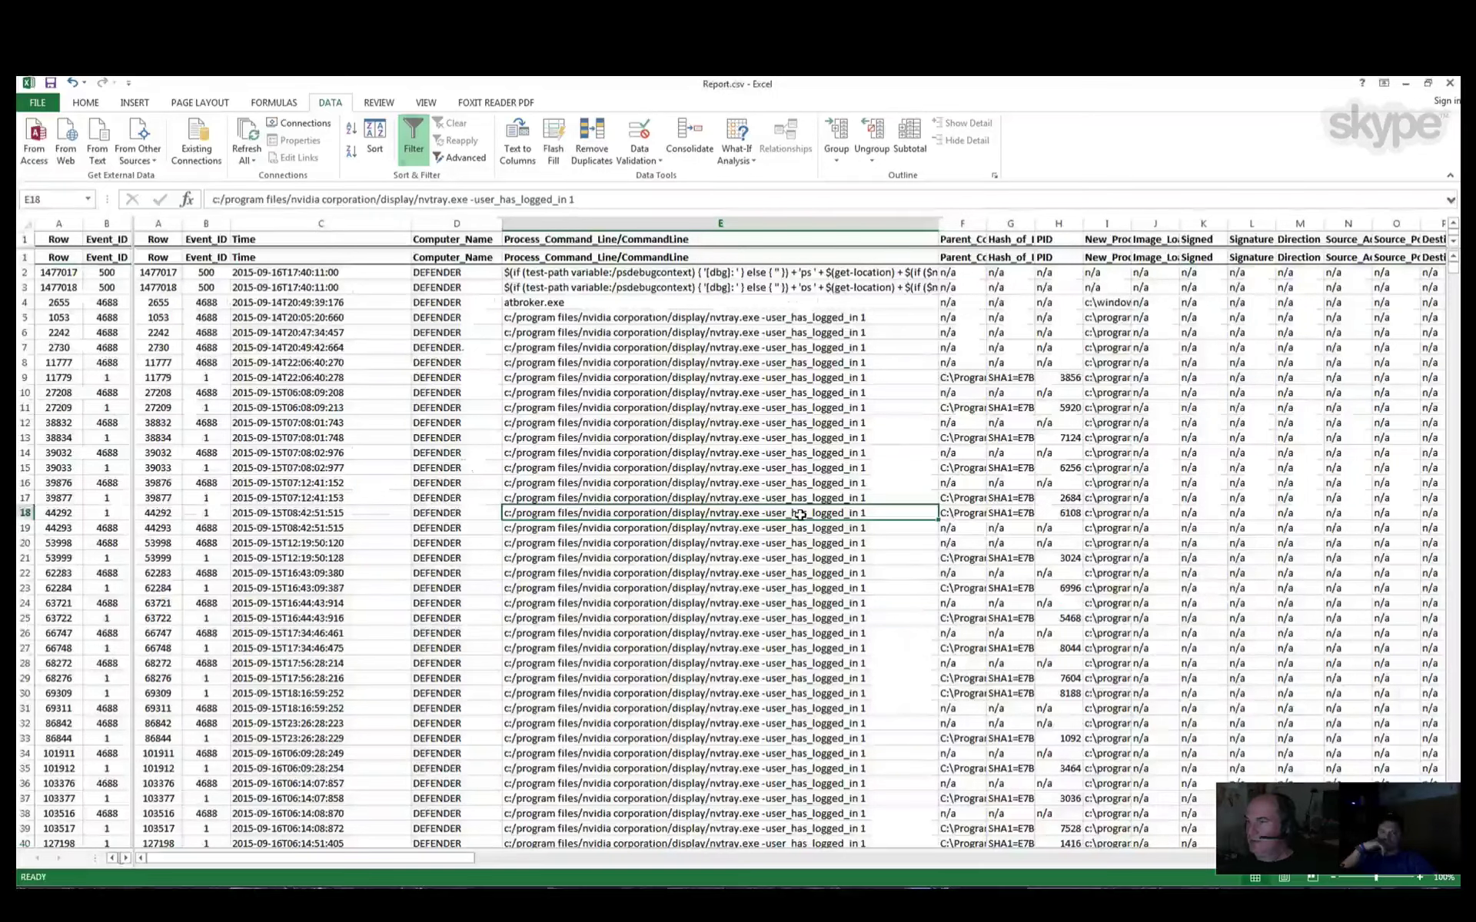
key(ctrl+Up)
key(ctrl+shift+l)
key(alt+Down)
drag(930, 558, 1396, 805)
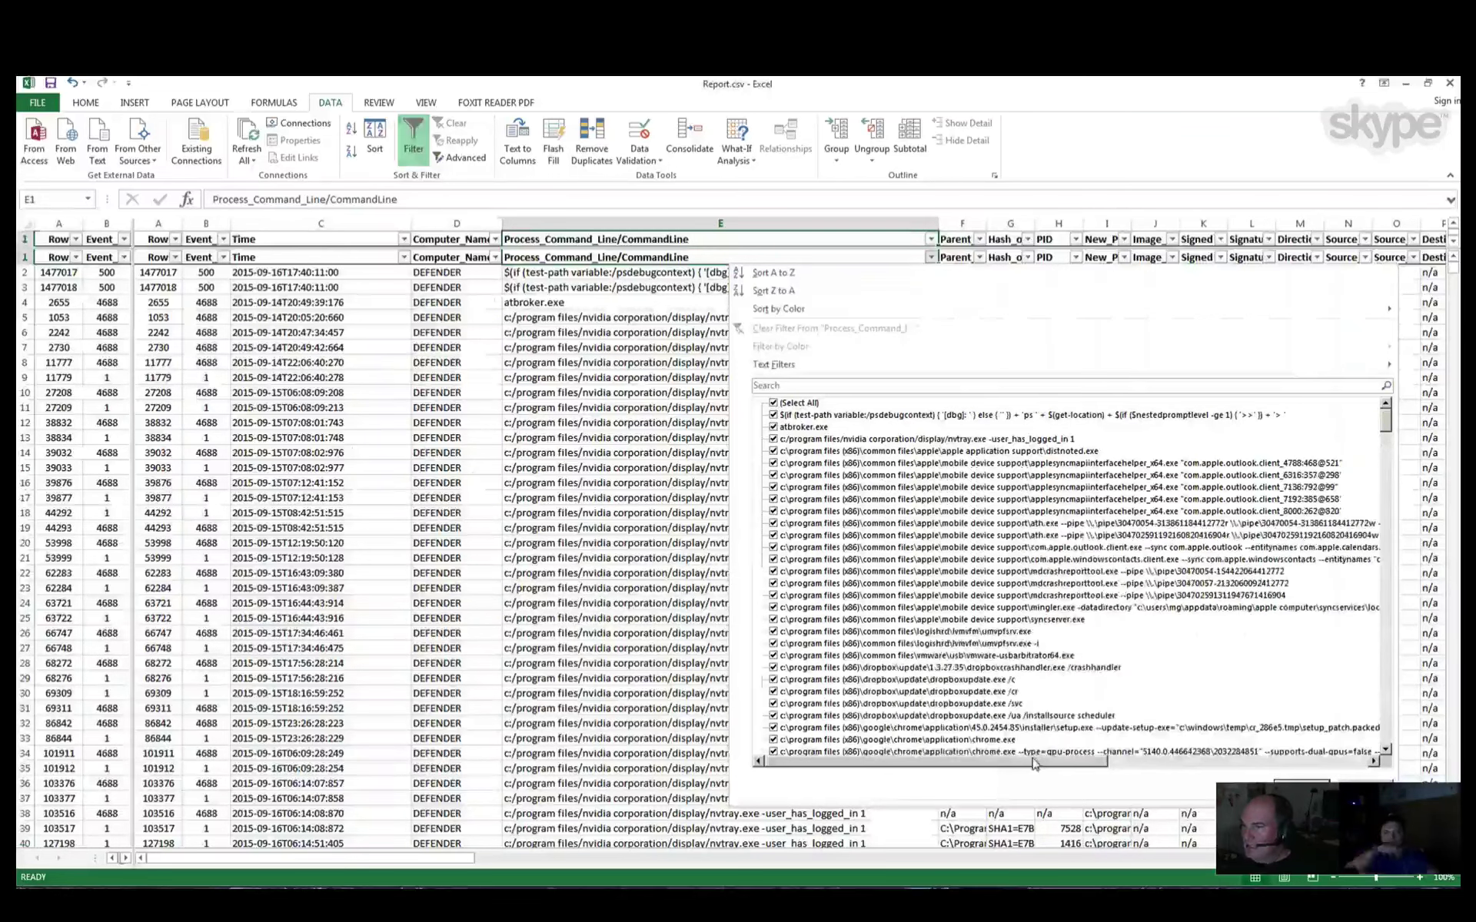
Step: Deselect all values in the command-line filter list and include only the n/a entry
click(774, 404)
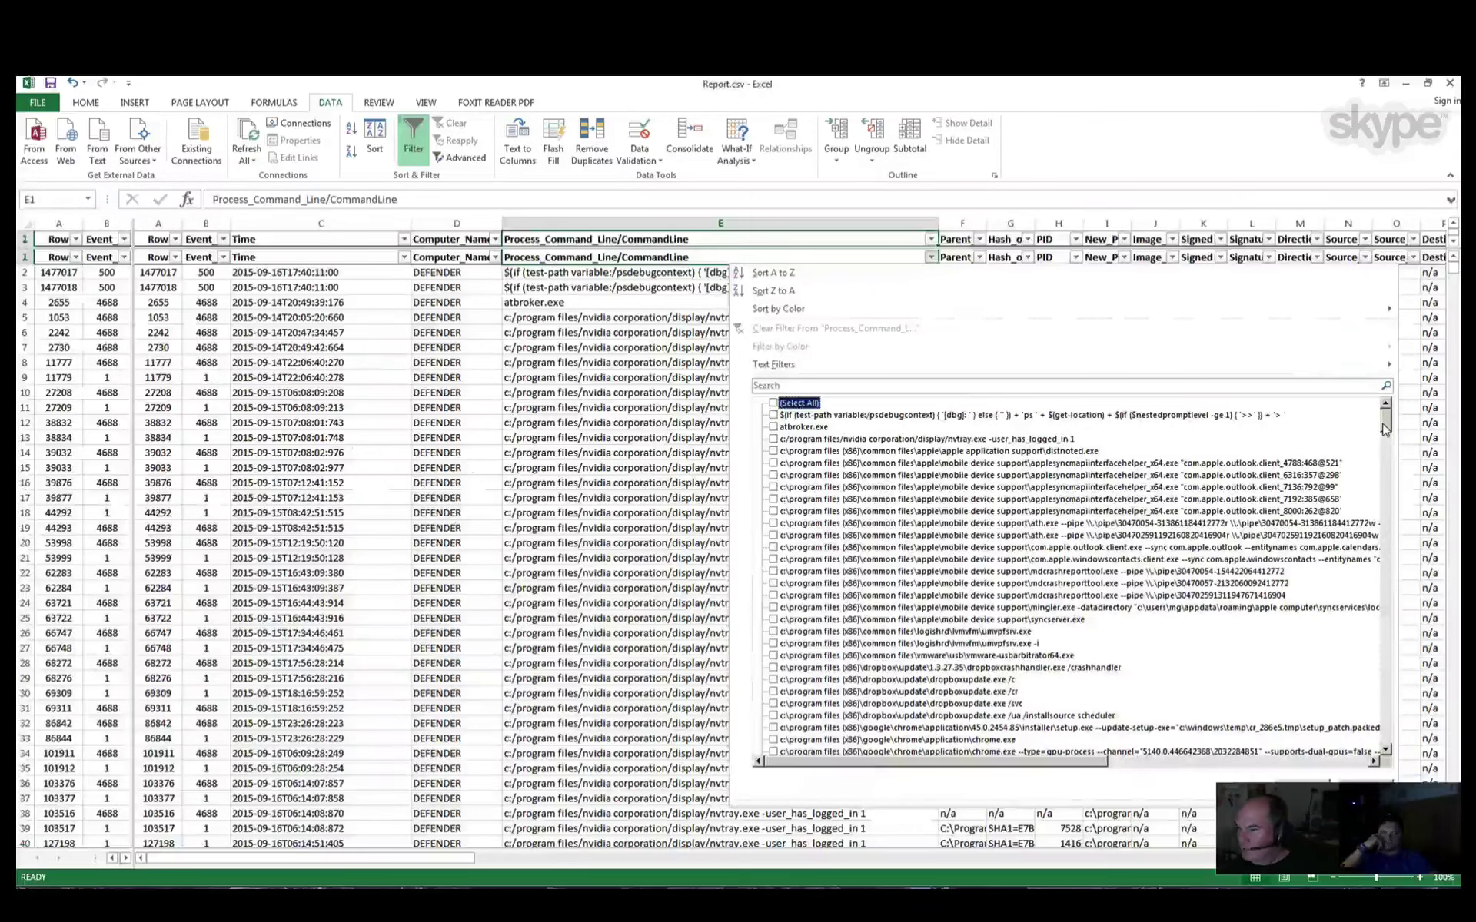
drag(1383, 428, 1277, 706)
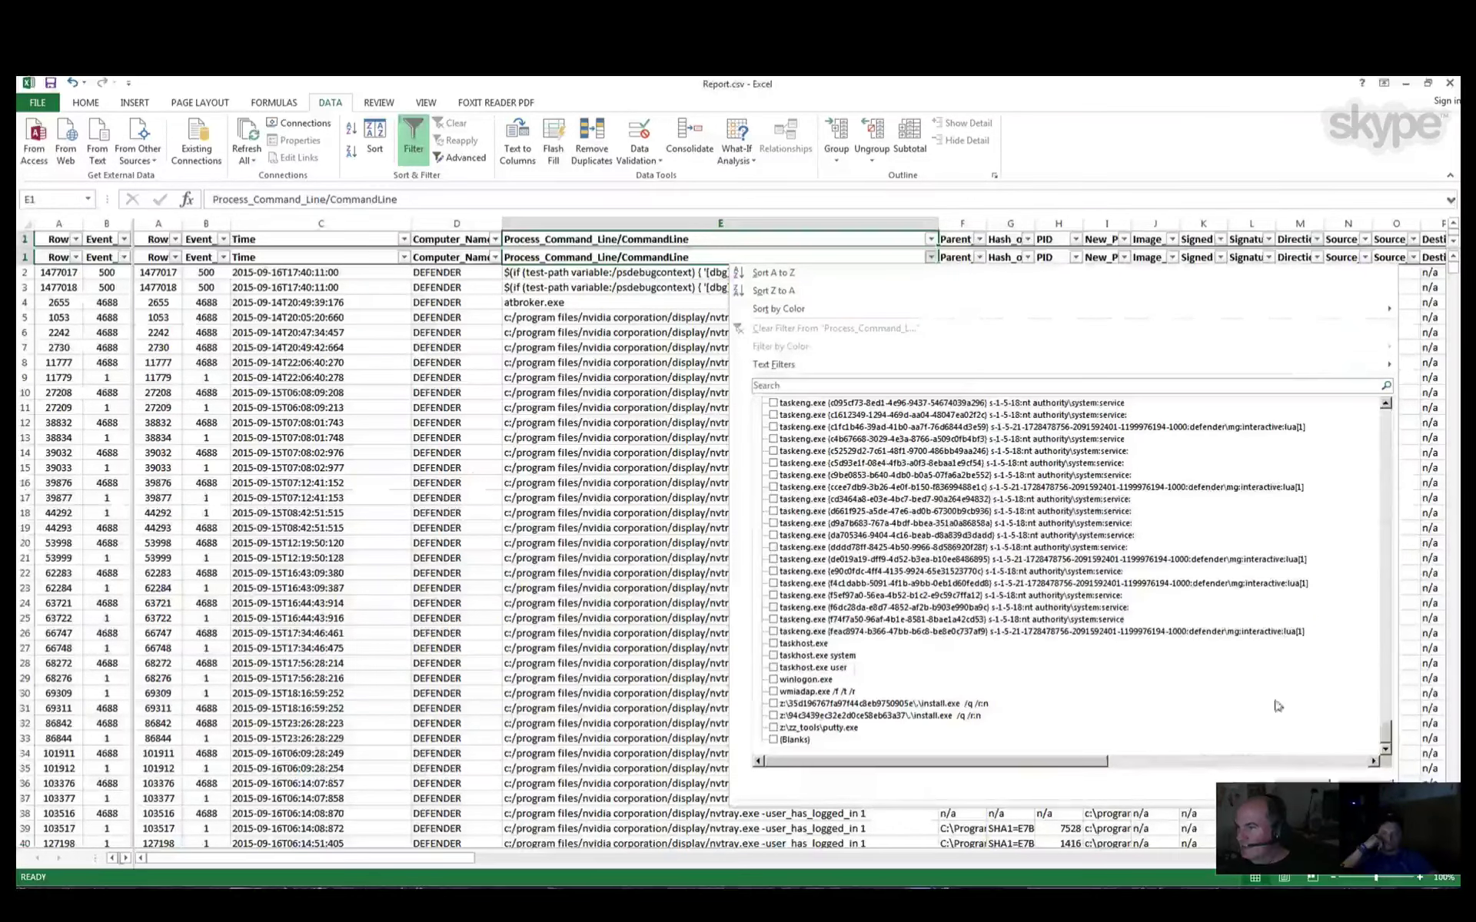
drag(1389, 743, 1389, 654)
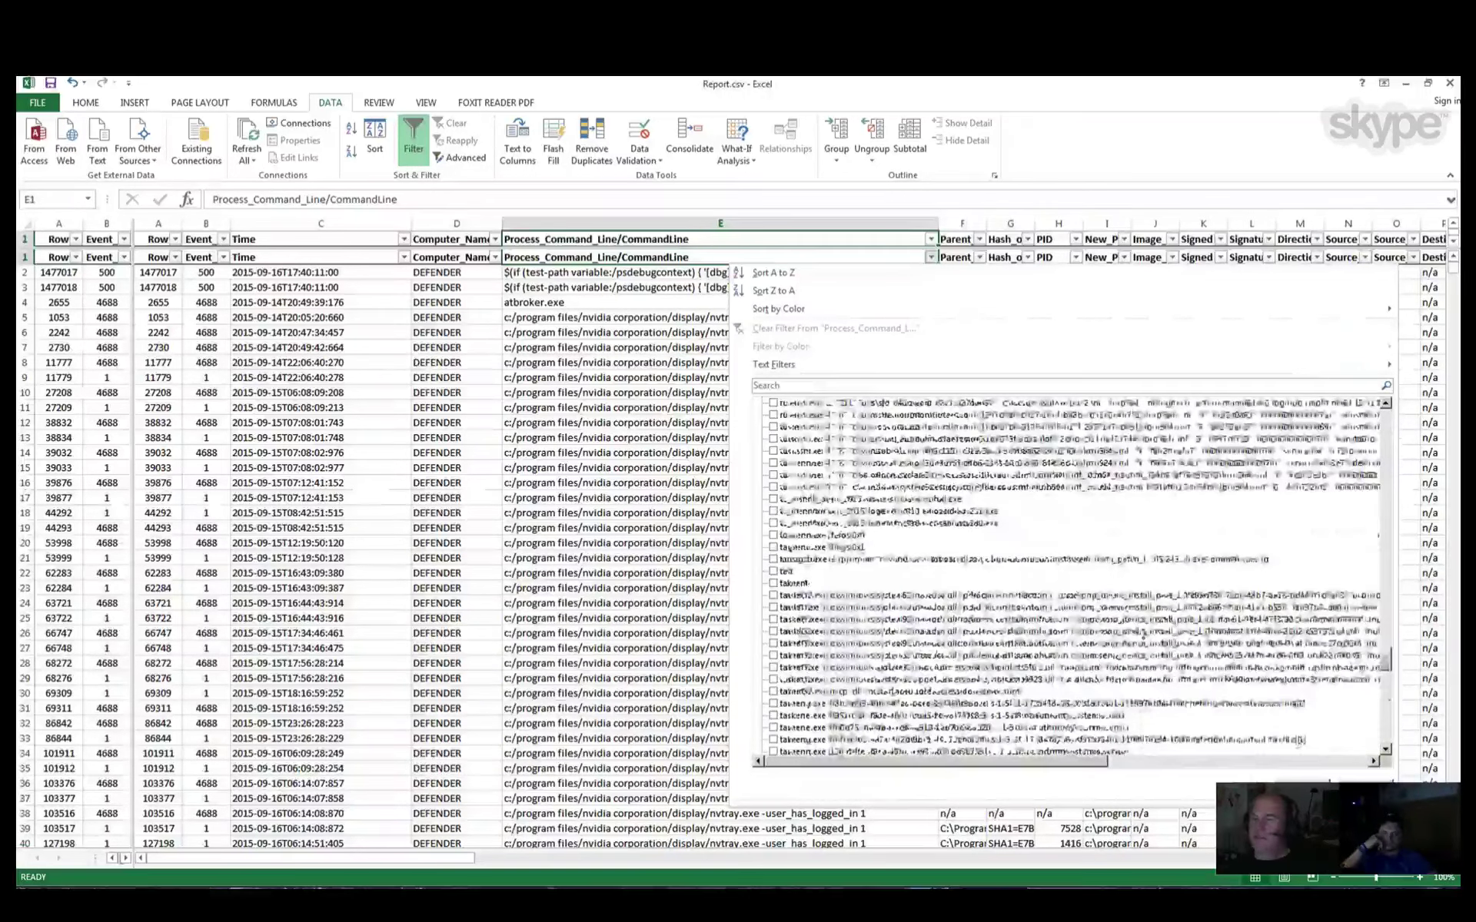
click(774, 572)
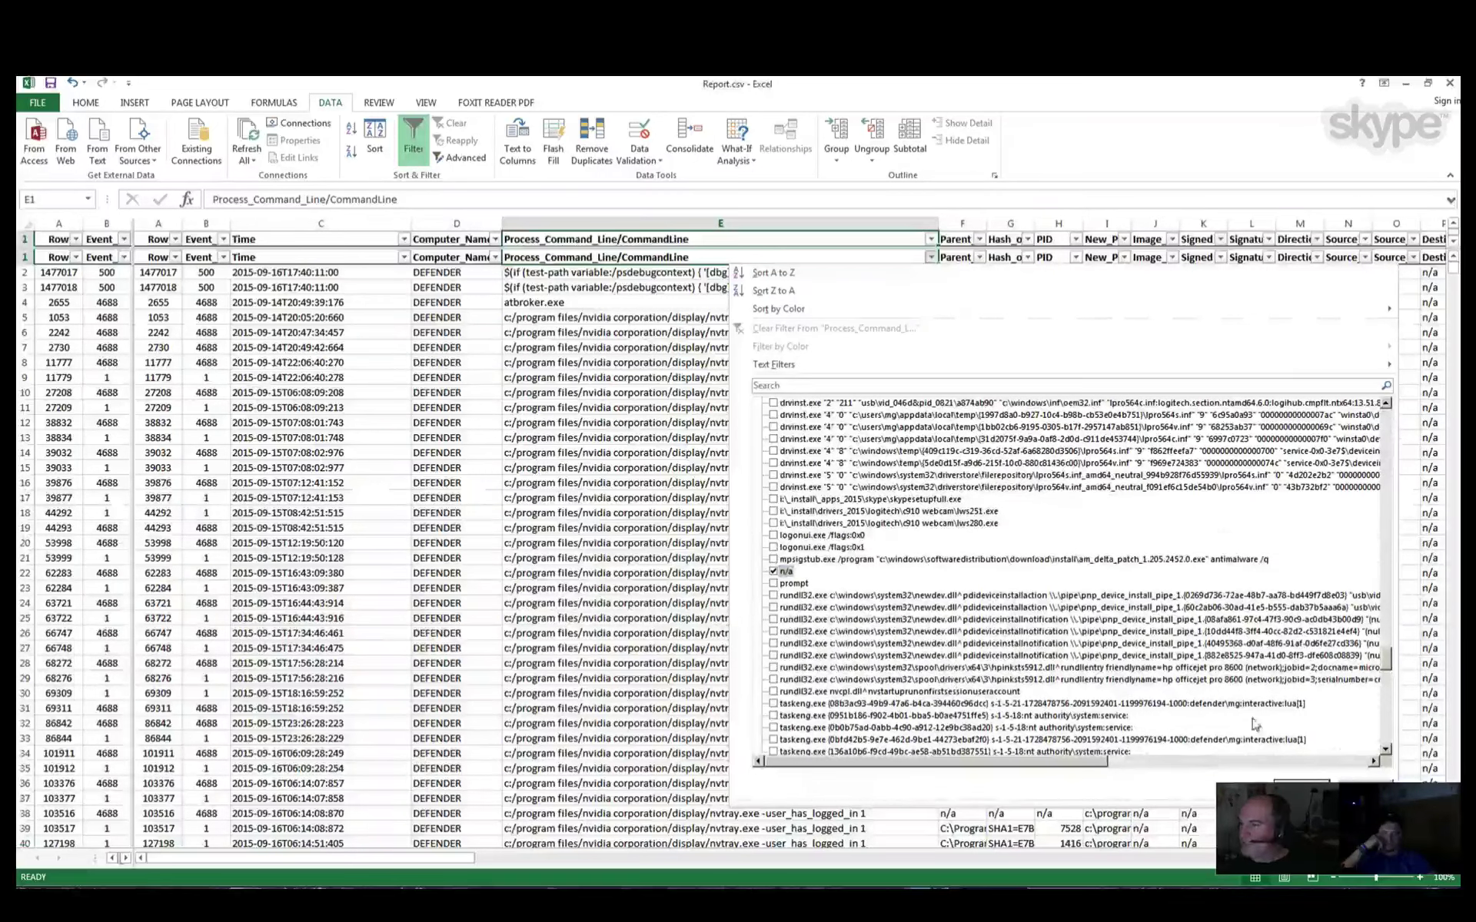
Step: Include the $(if (test-path variable:/psdebugcontext) entry, atbroker.exe and both logishrd umvpfsrv.exe entries in the command-line filter list
drag(1392, 665, 1386, 411)
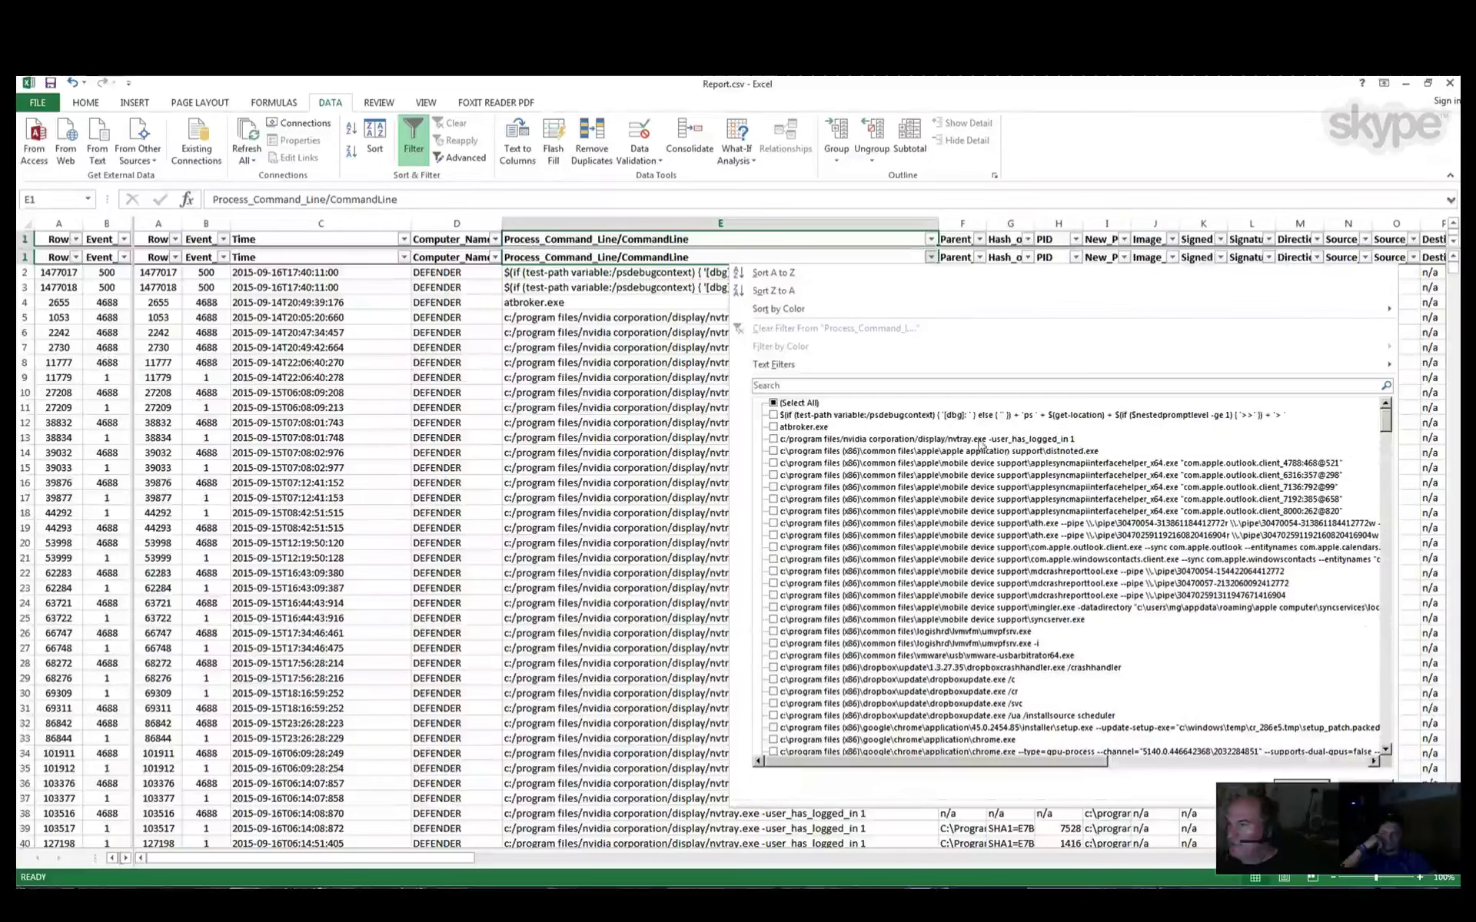
click(774, 415)
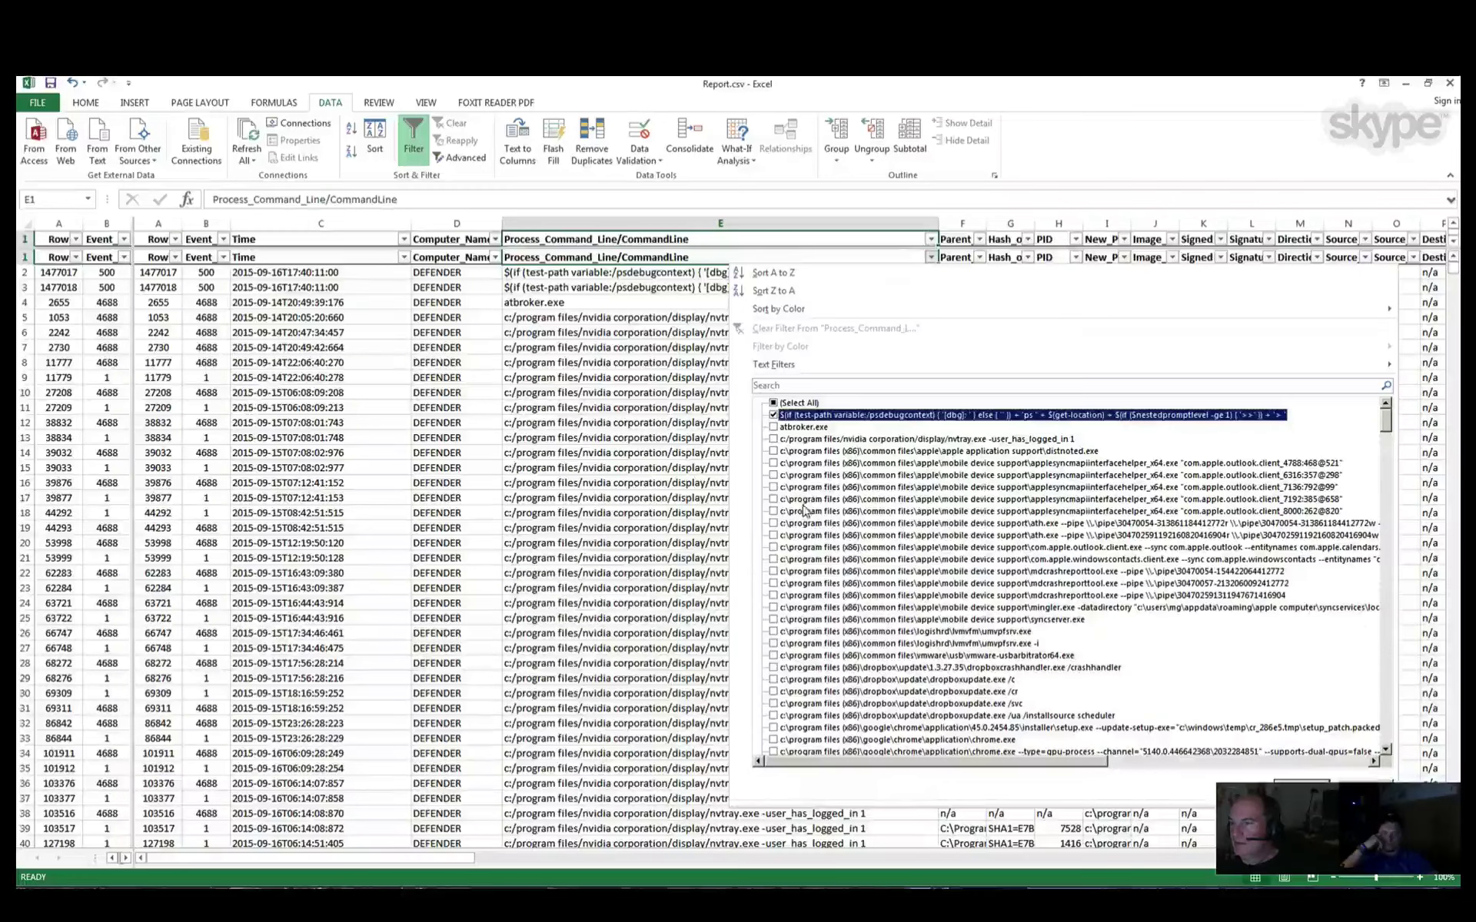
click(773, 427)
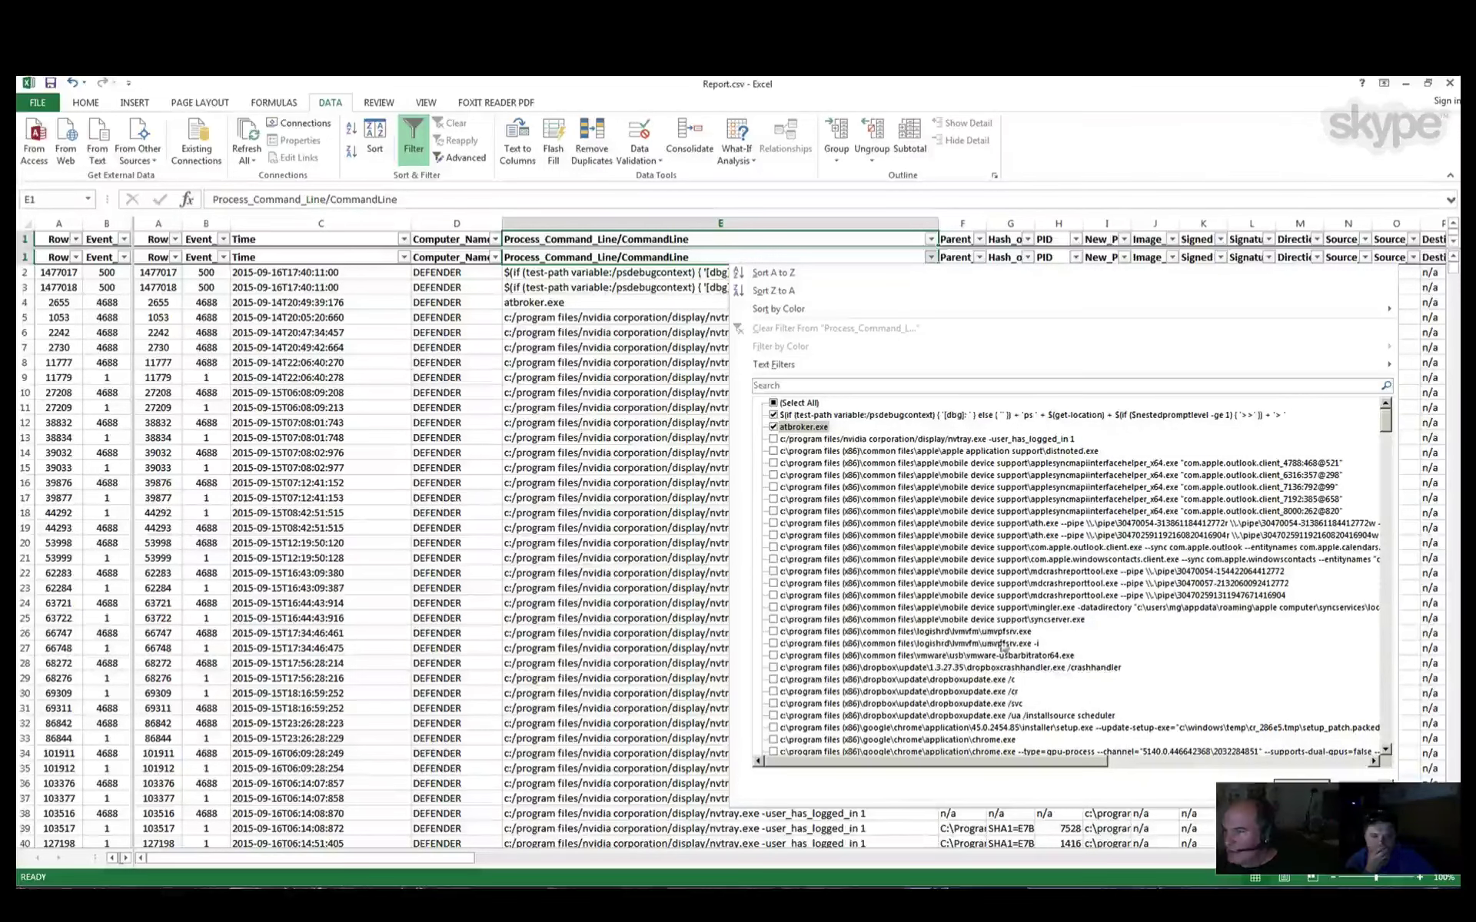
click(817, 632)
click(822, 643)
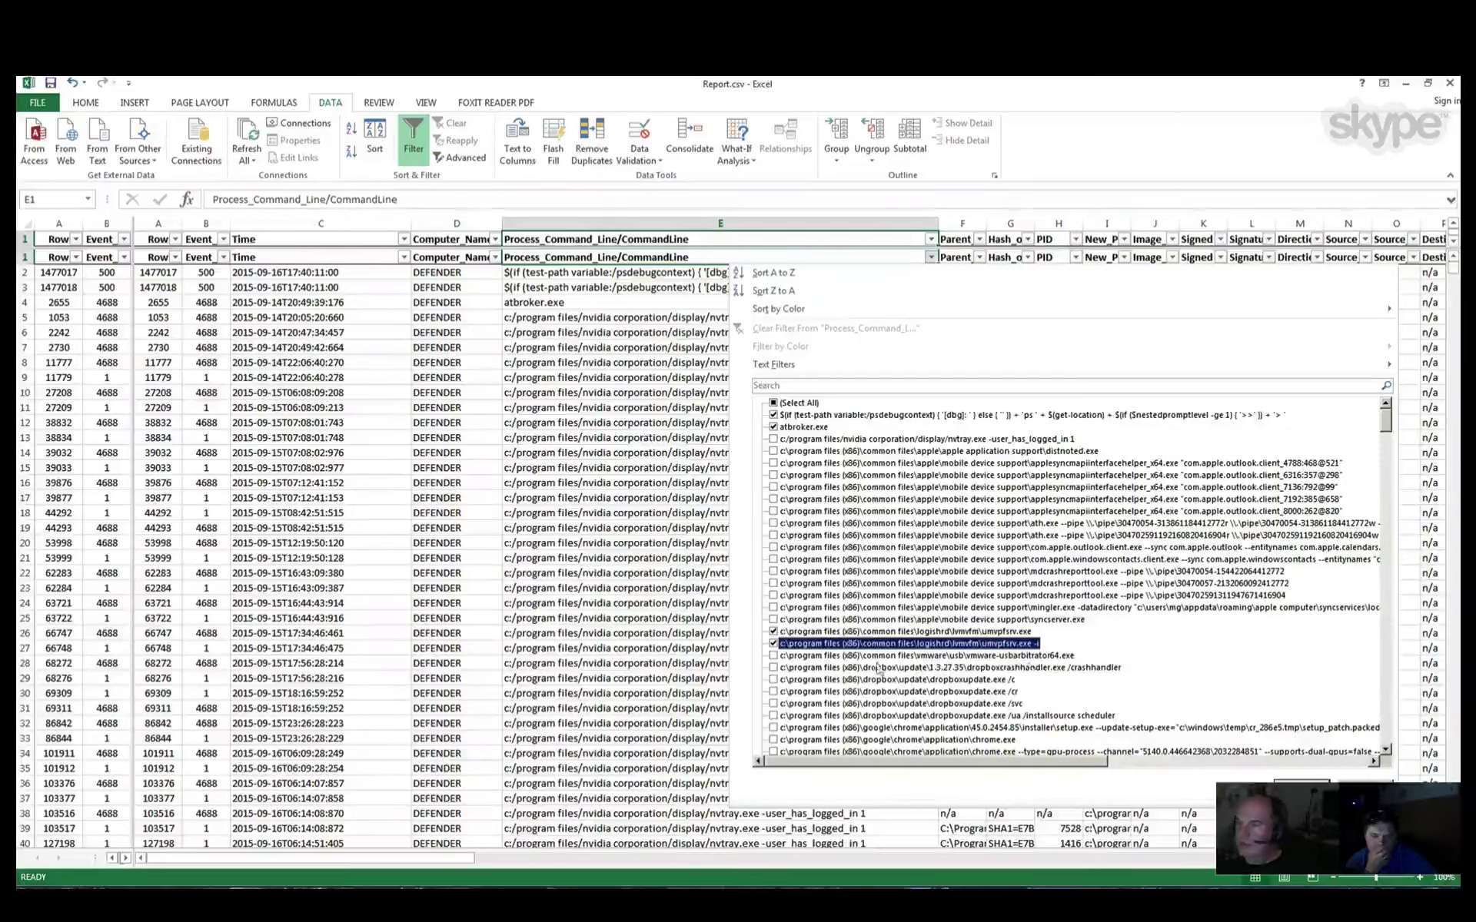
Step: Try including the gum5522.tmp googleupdate.exe /update entry in the command-line filter list
scroll(876, 692, down, 2)
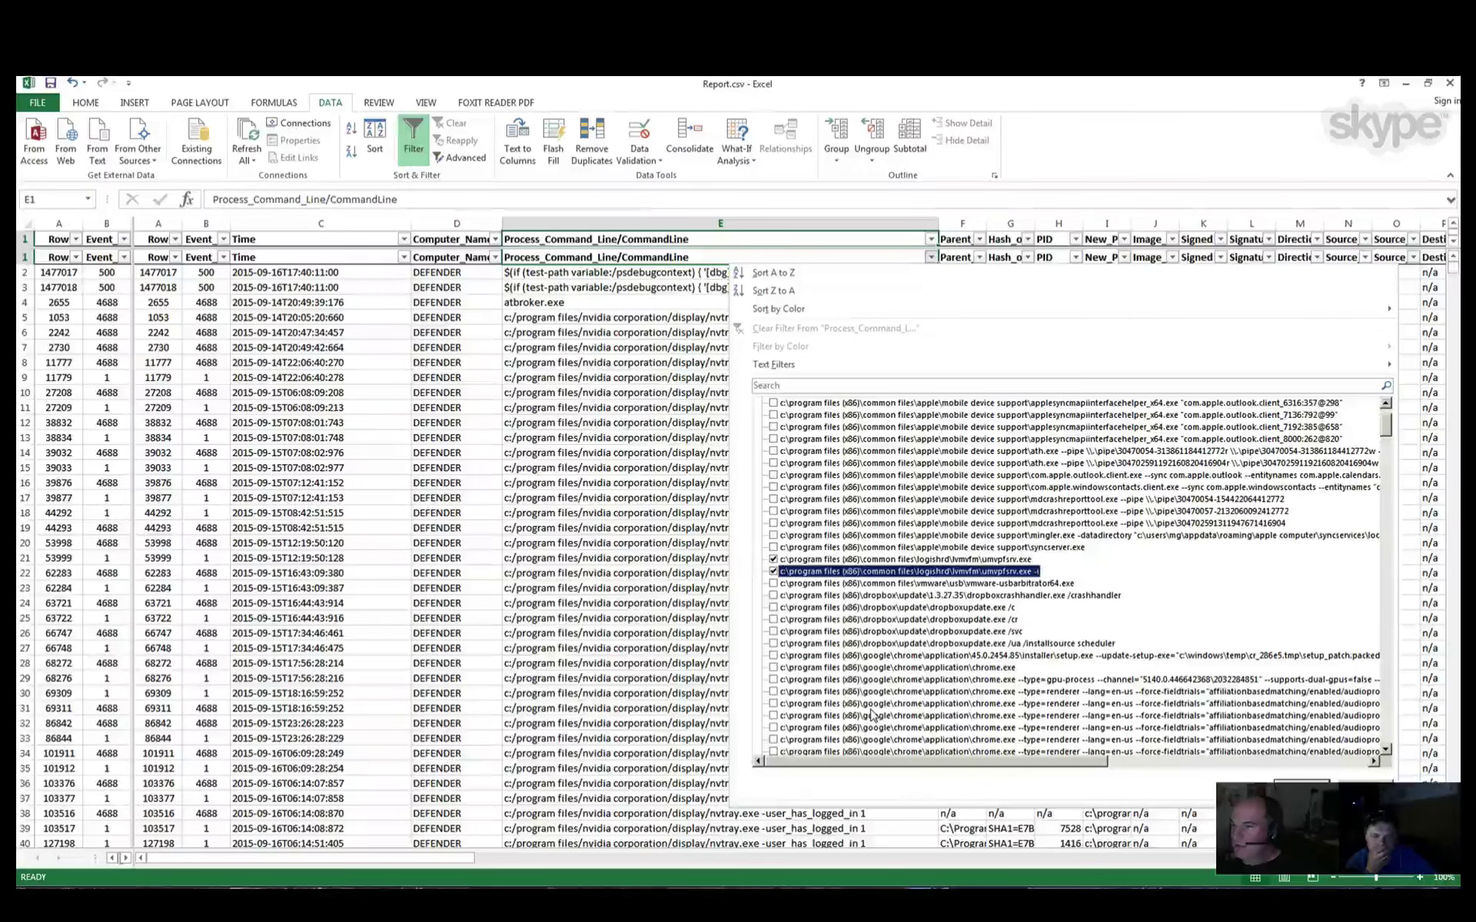
scroll(872, 715, down, 1)
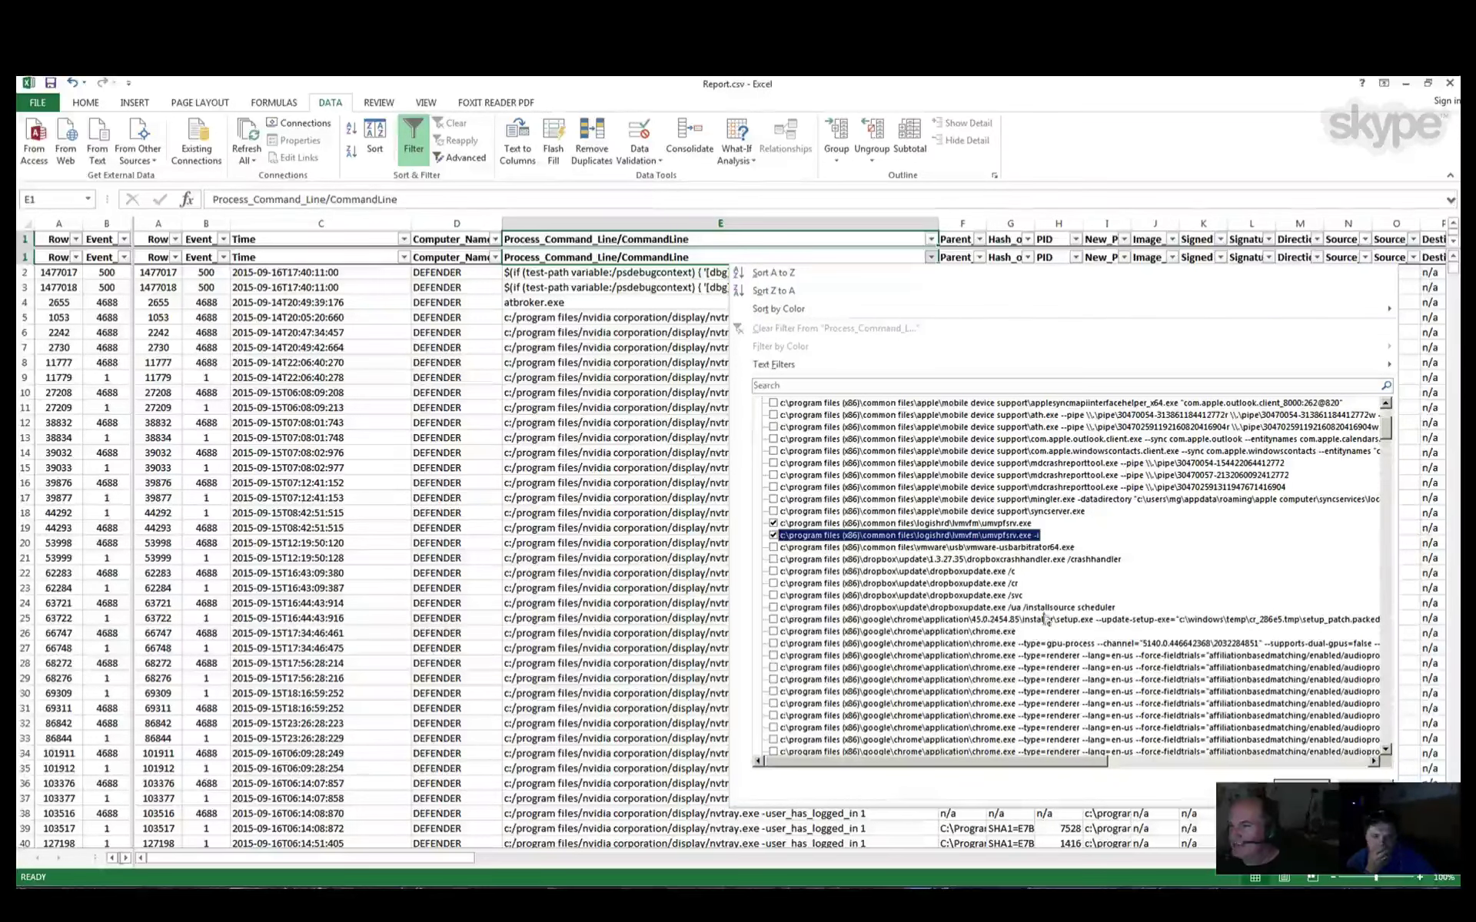
scroll(982, 599, down, 3)
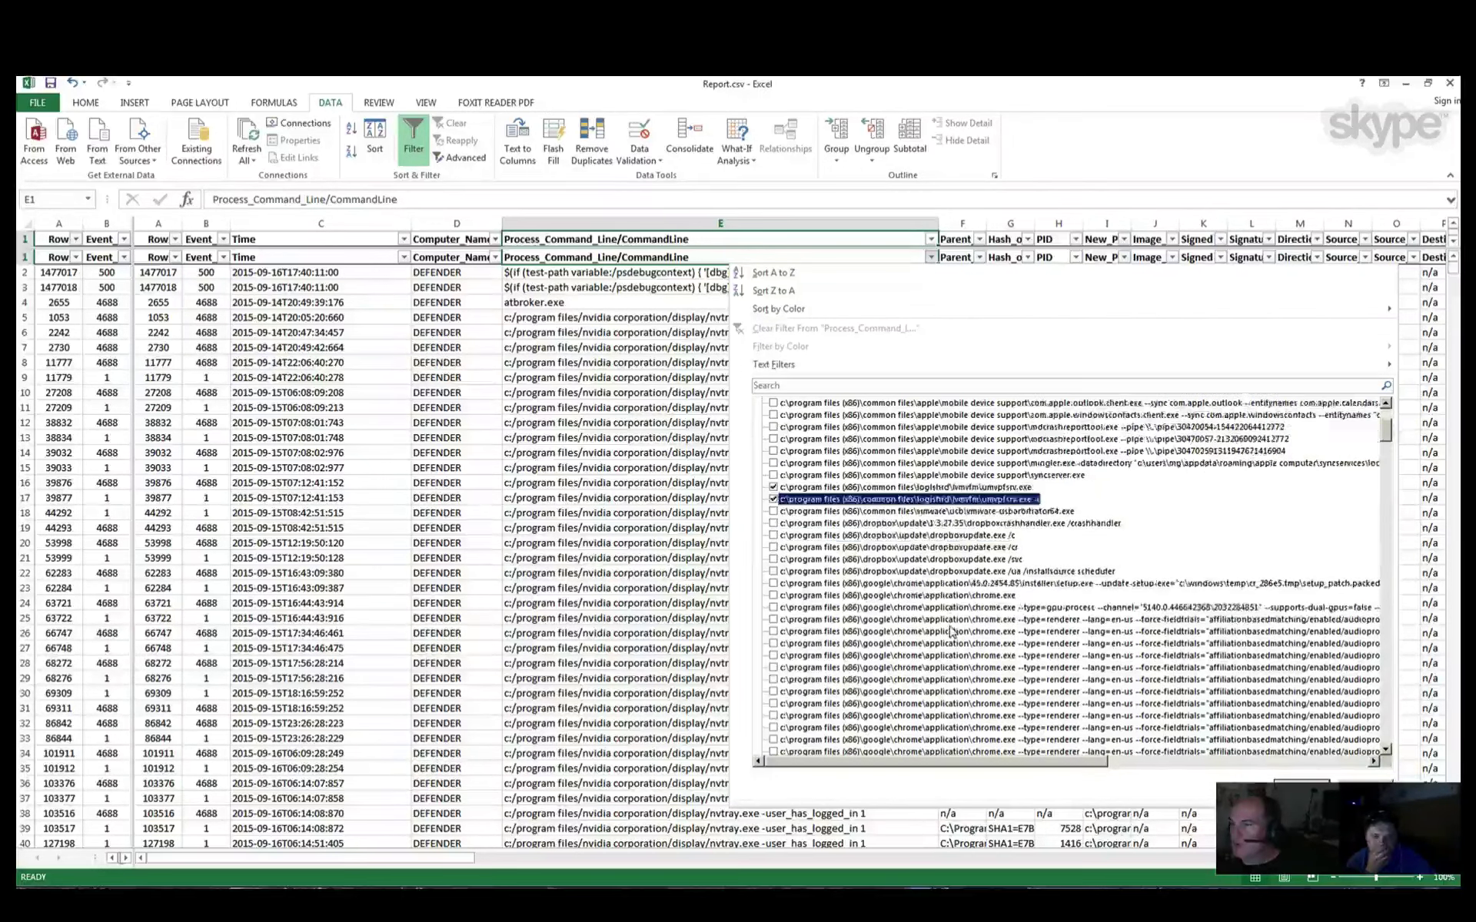
scroll(959, 656, down, 3)
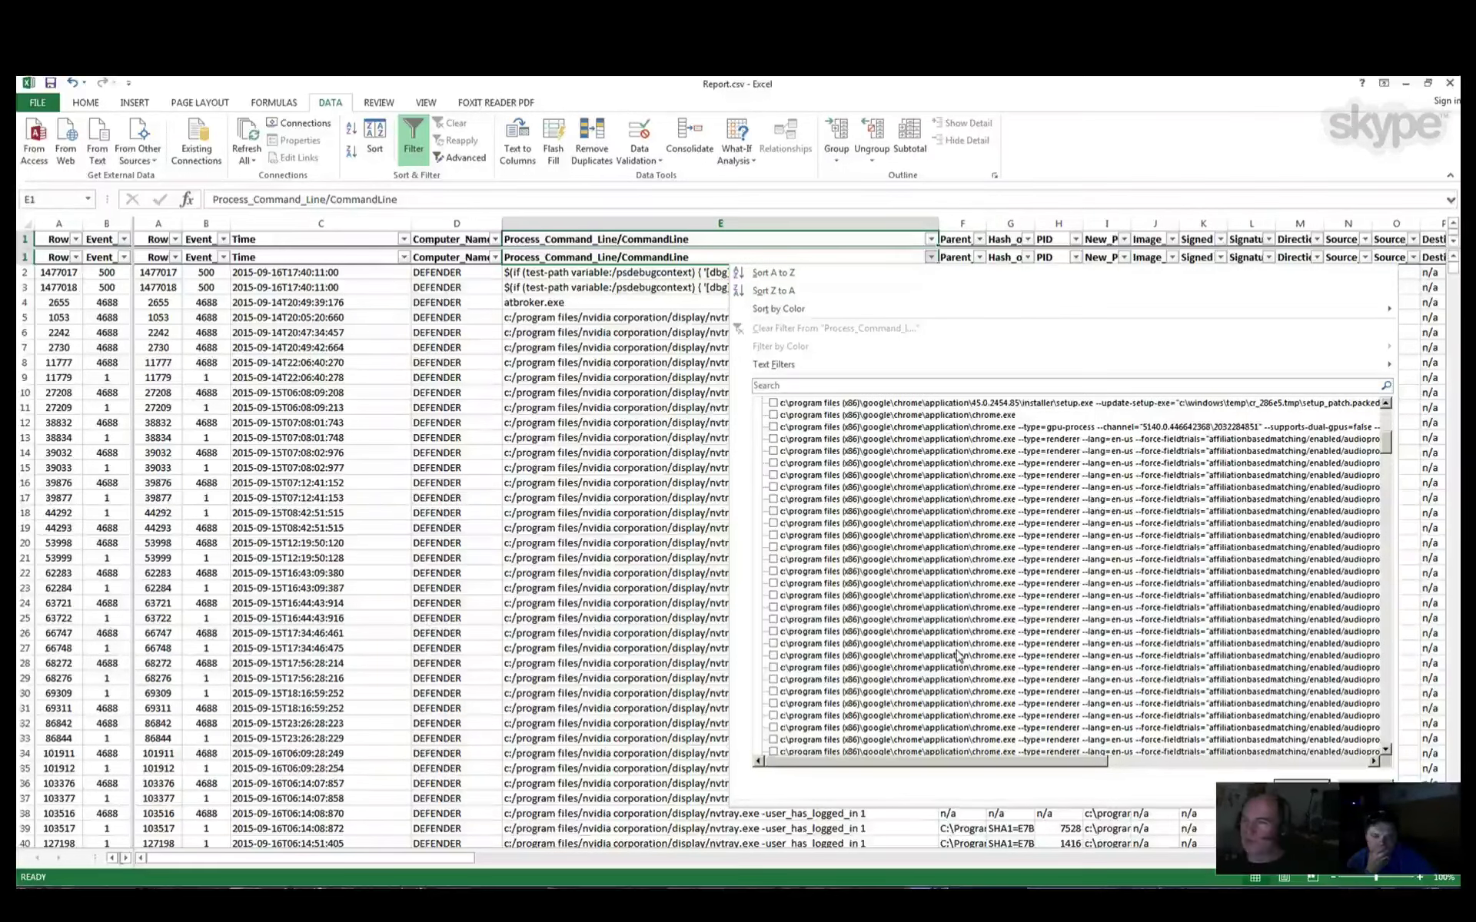
scroll(958, 656, down, 3)
scroll(958, 656, down, 6)
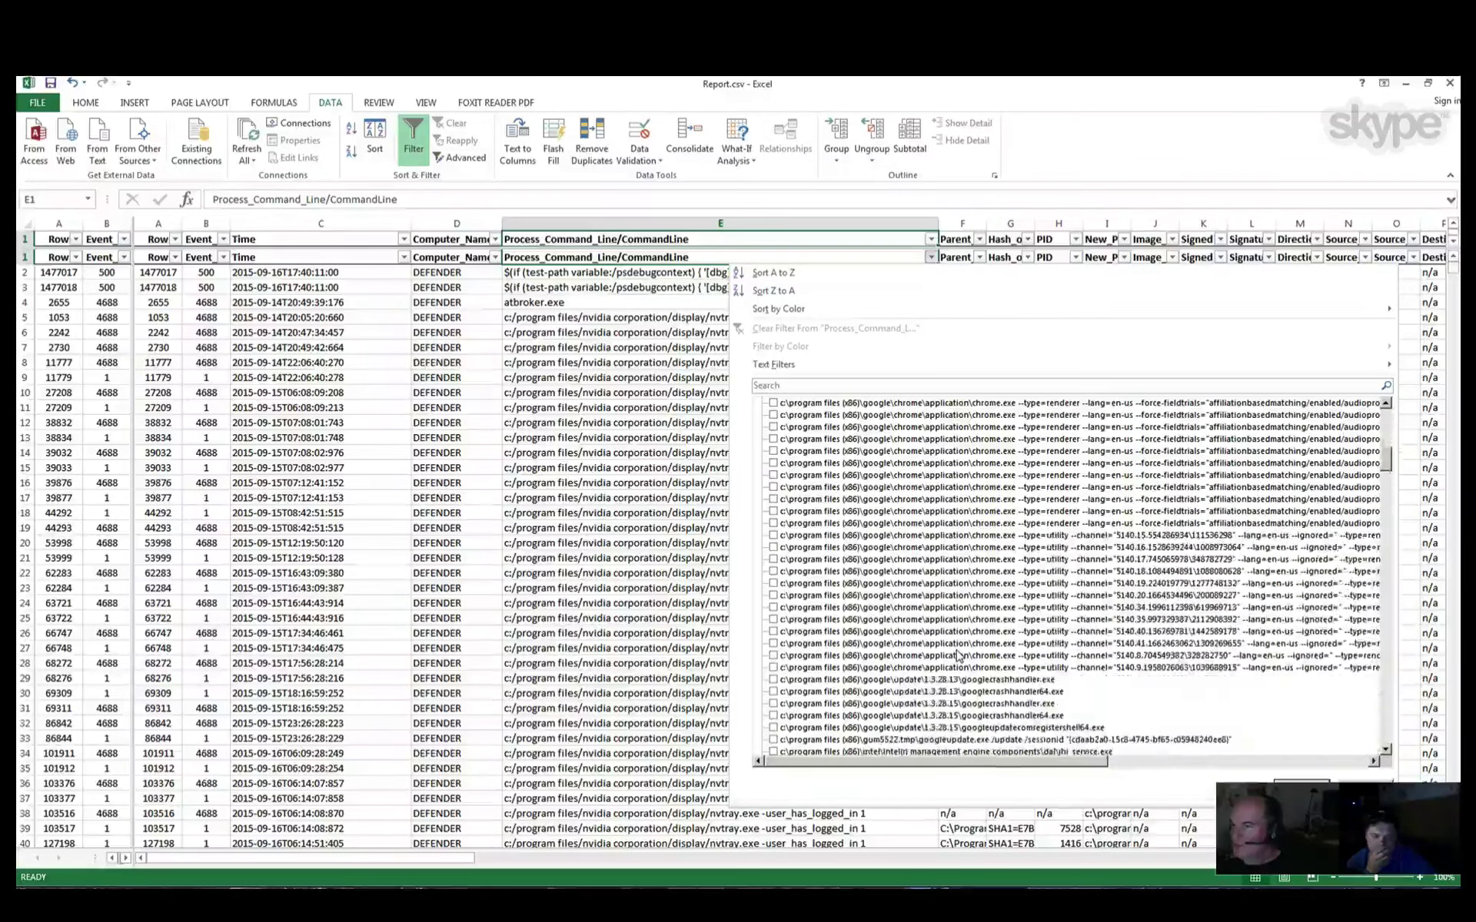
scroll(958, 656, down, 2)
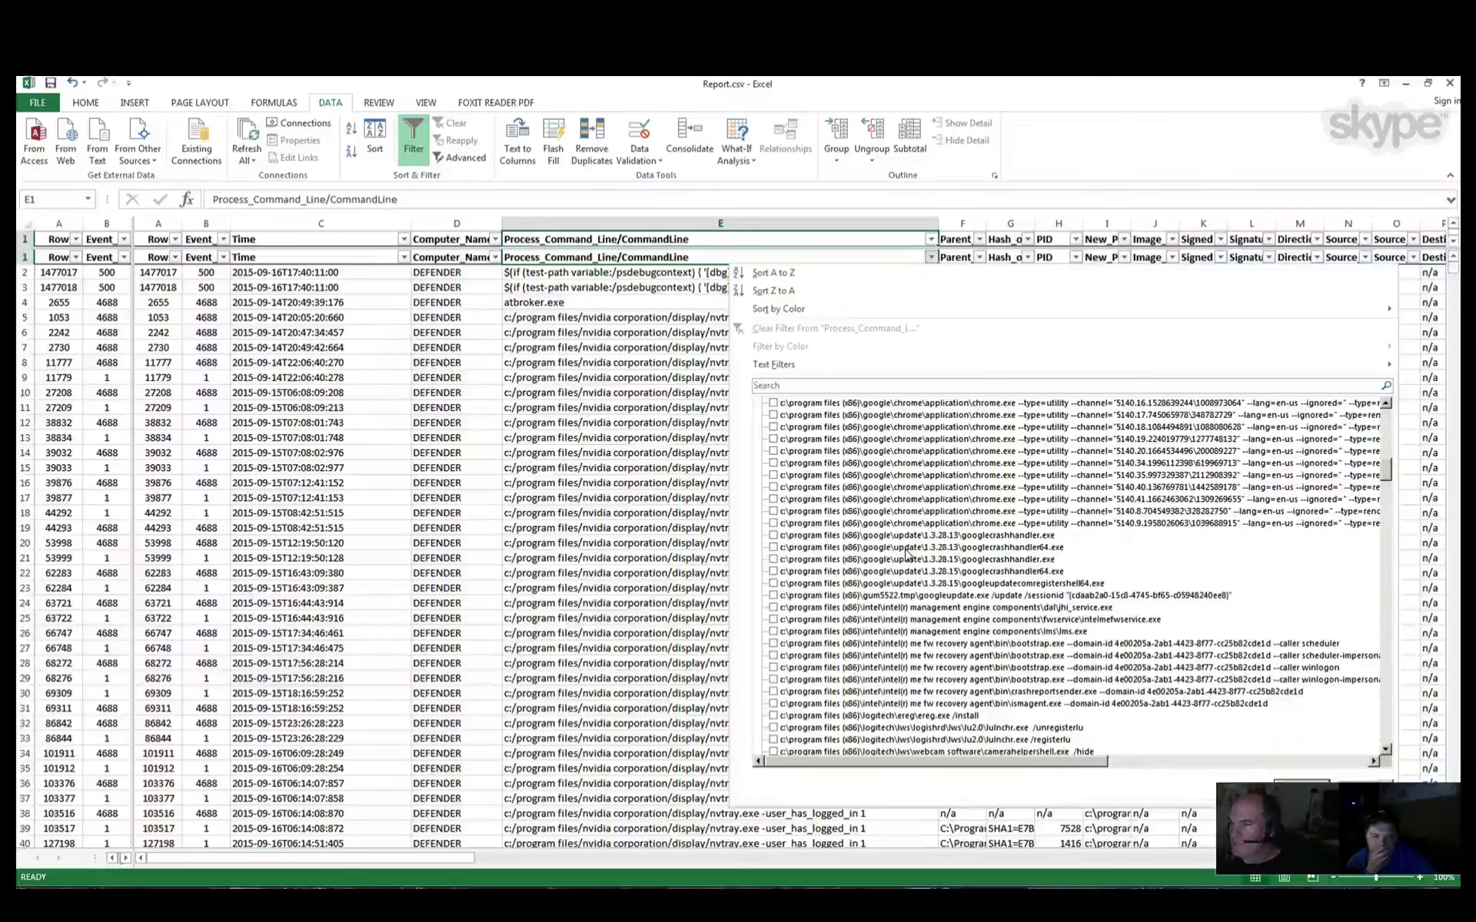
scroll(931, 565, down, 2)
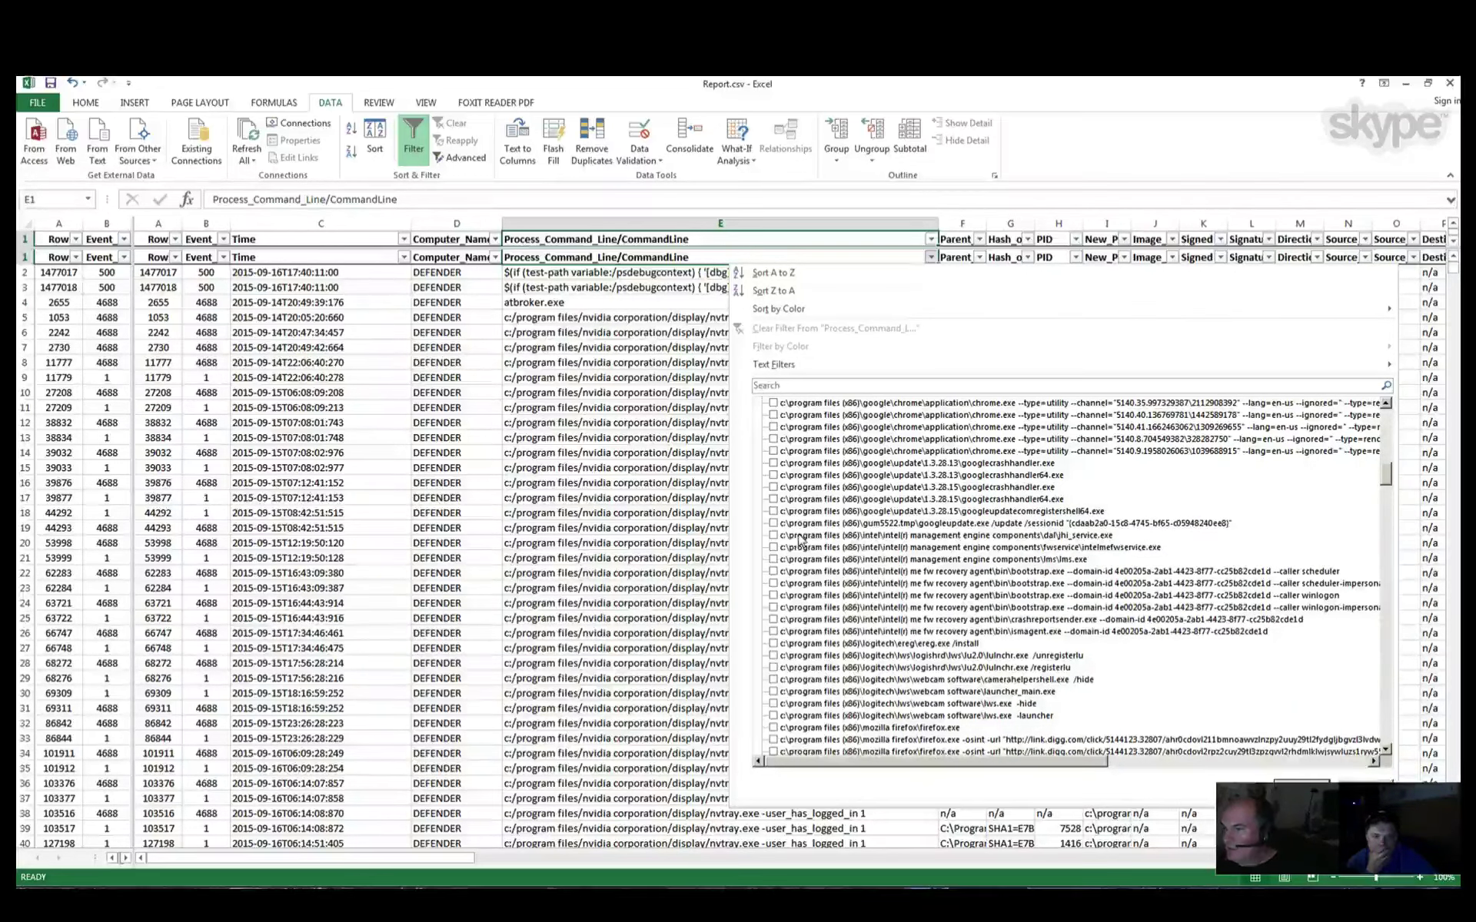
click(774, 525)
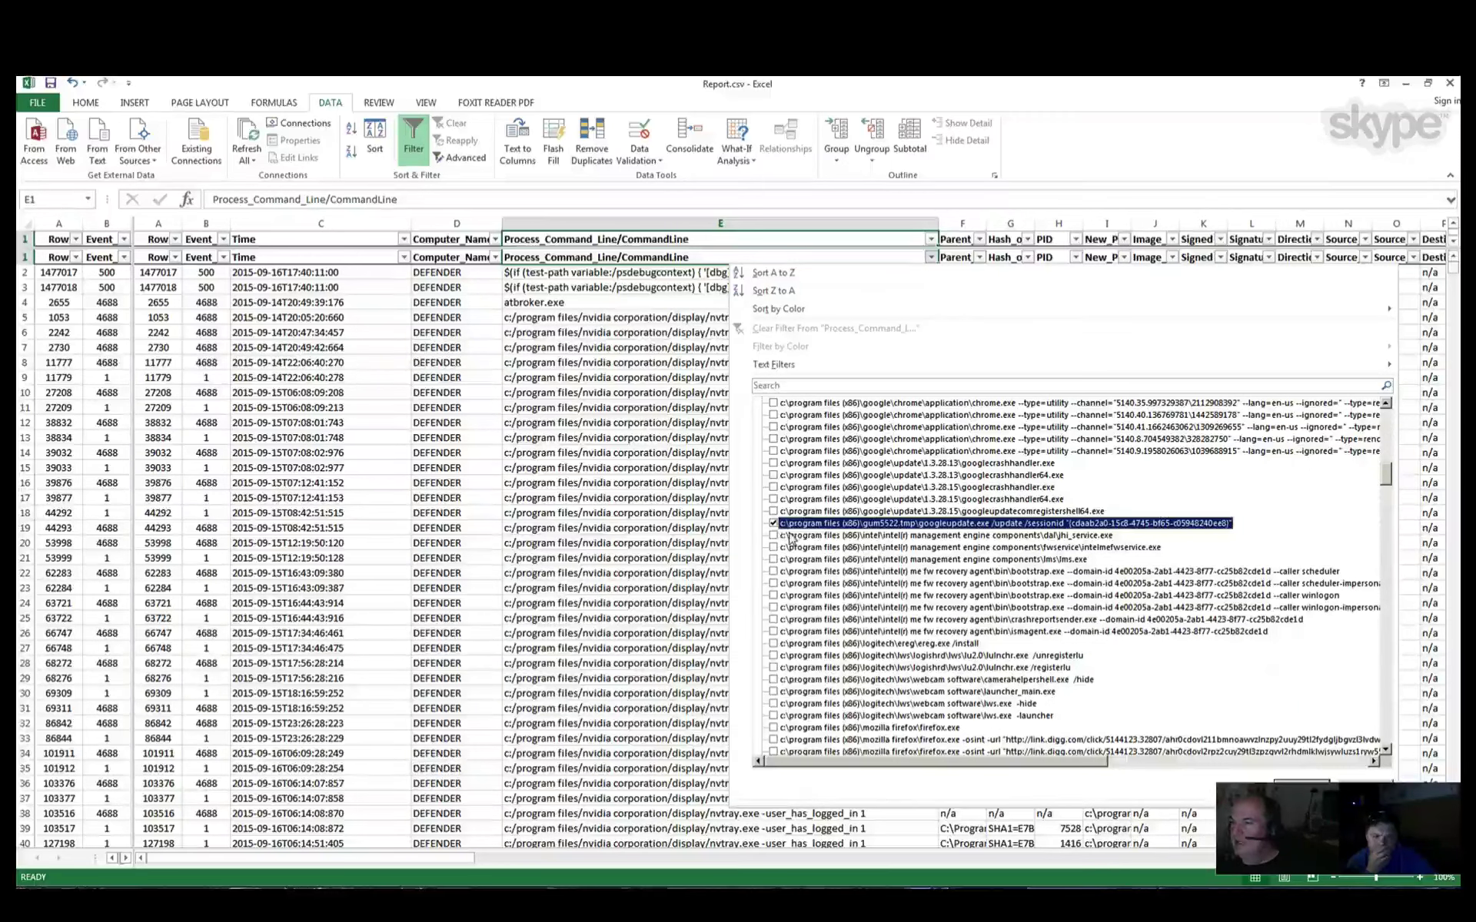
click(776, 529)
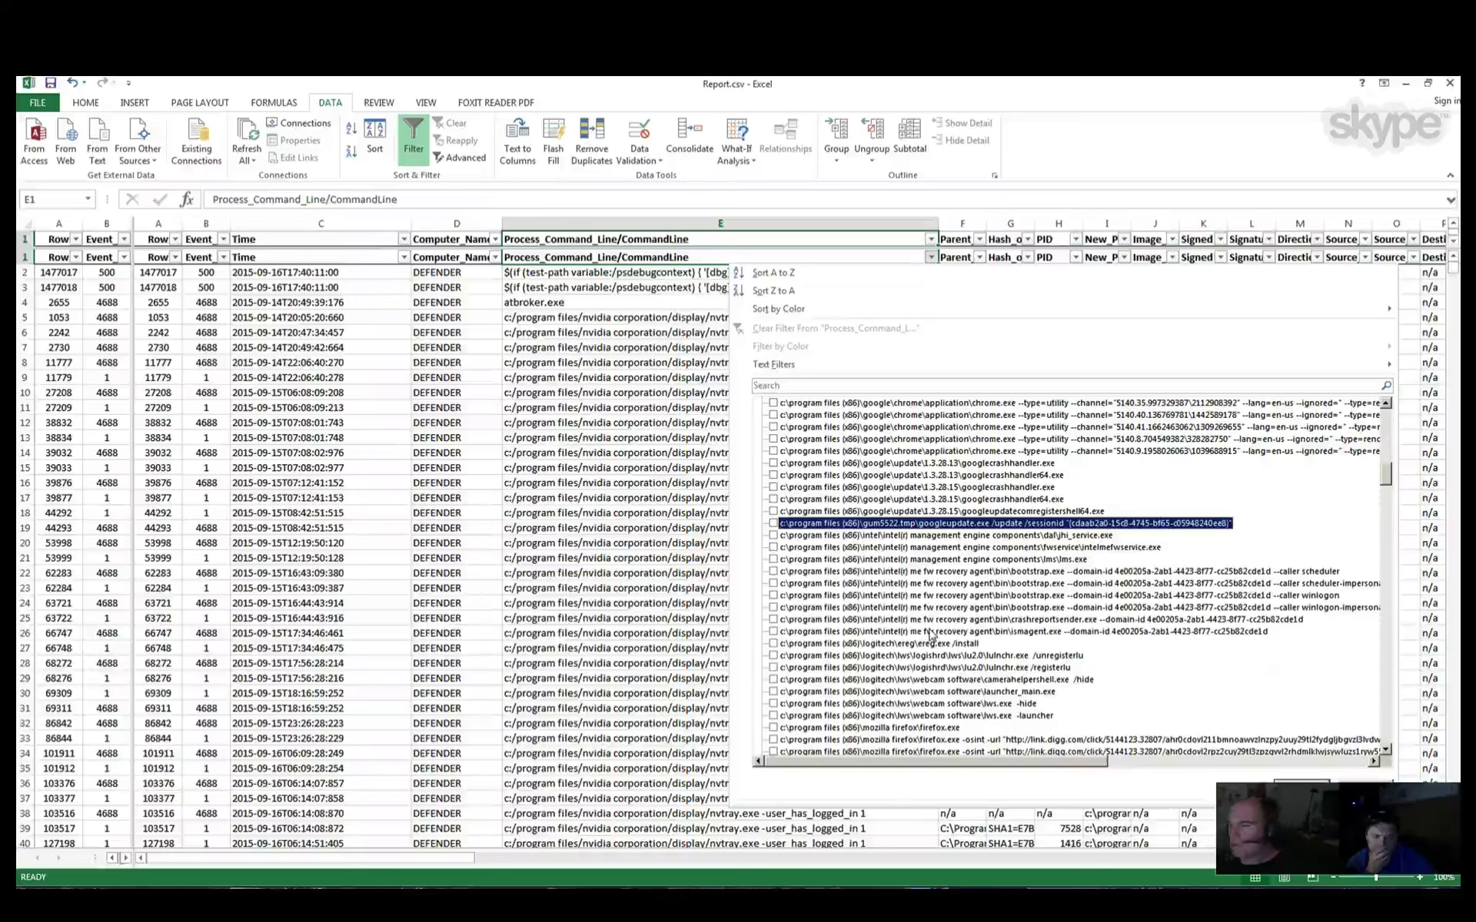
Step: Include the Intel iCLS Client heciserver.exe entry in the command-line filter list
scroll(933, 615, down, 2)
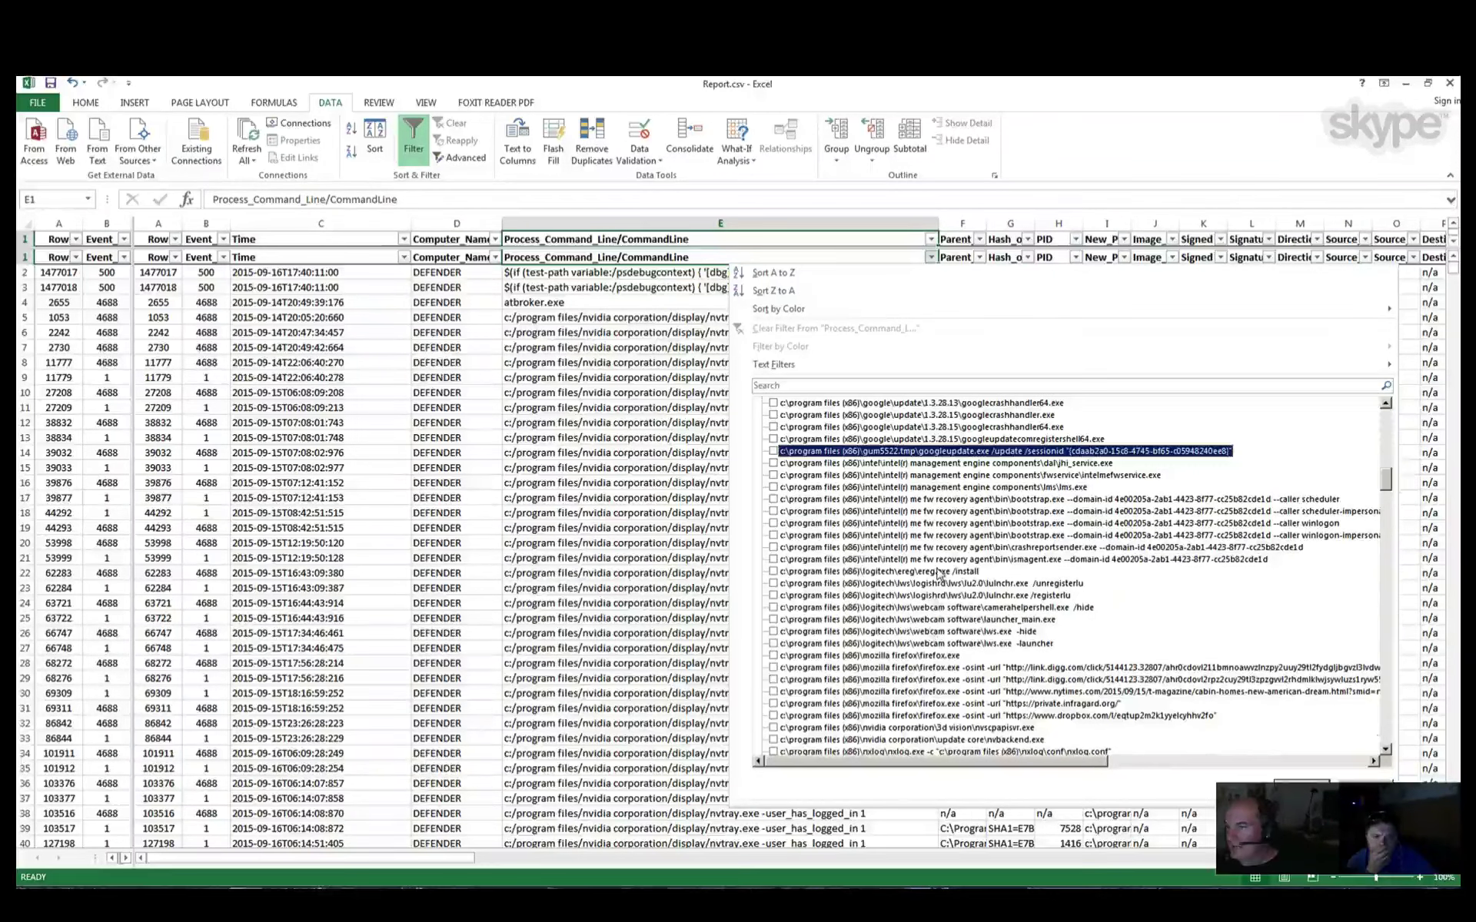
scroll(934, 607, down, 3)
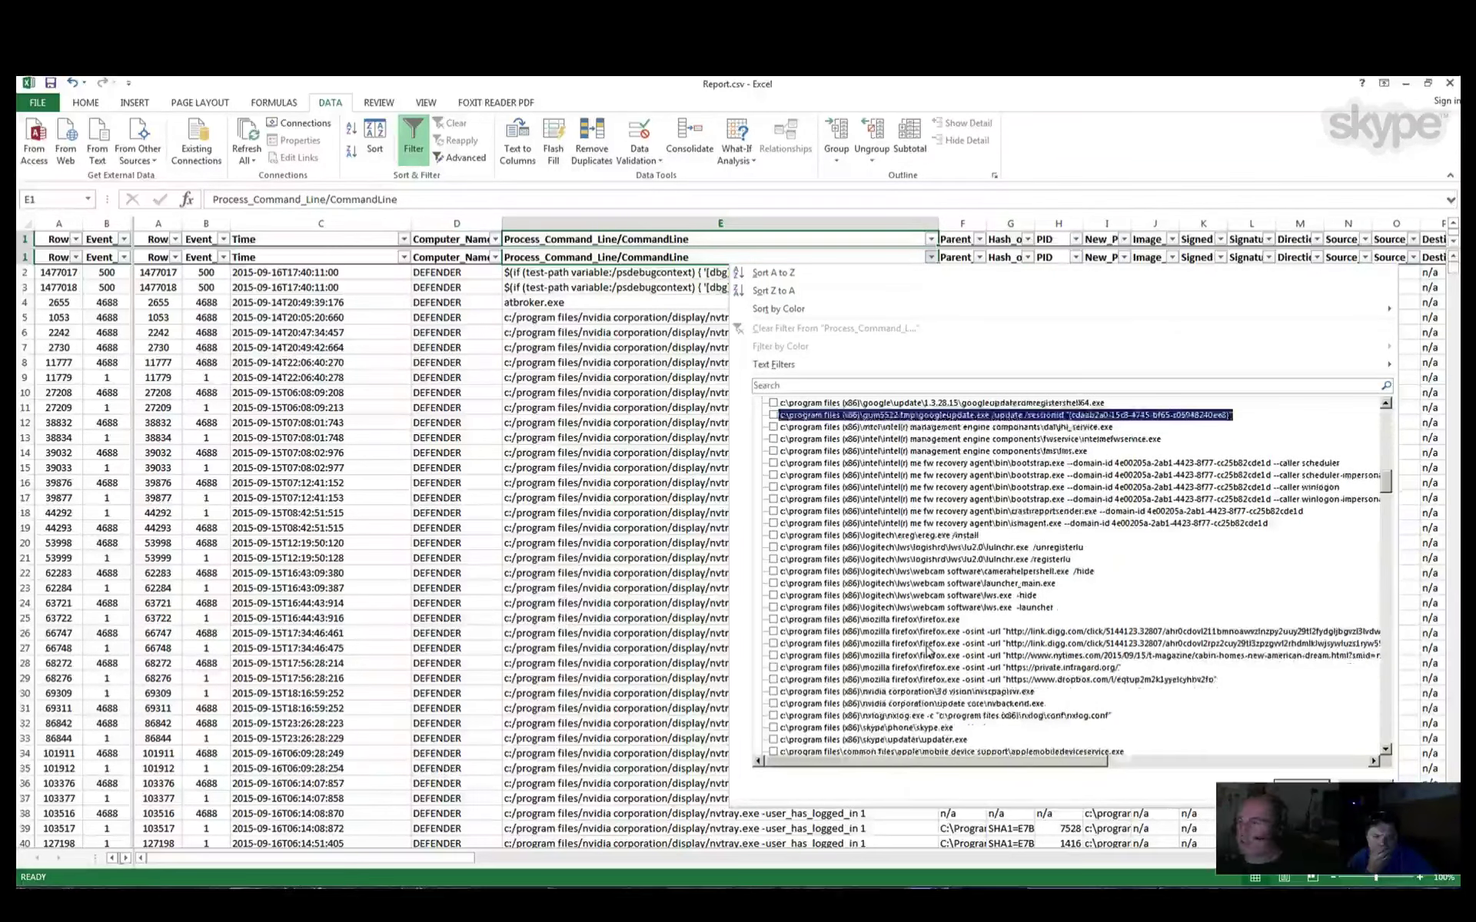
scroll(928, 652, down, 1)
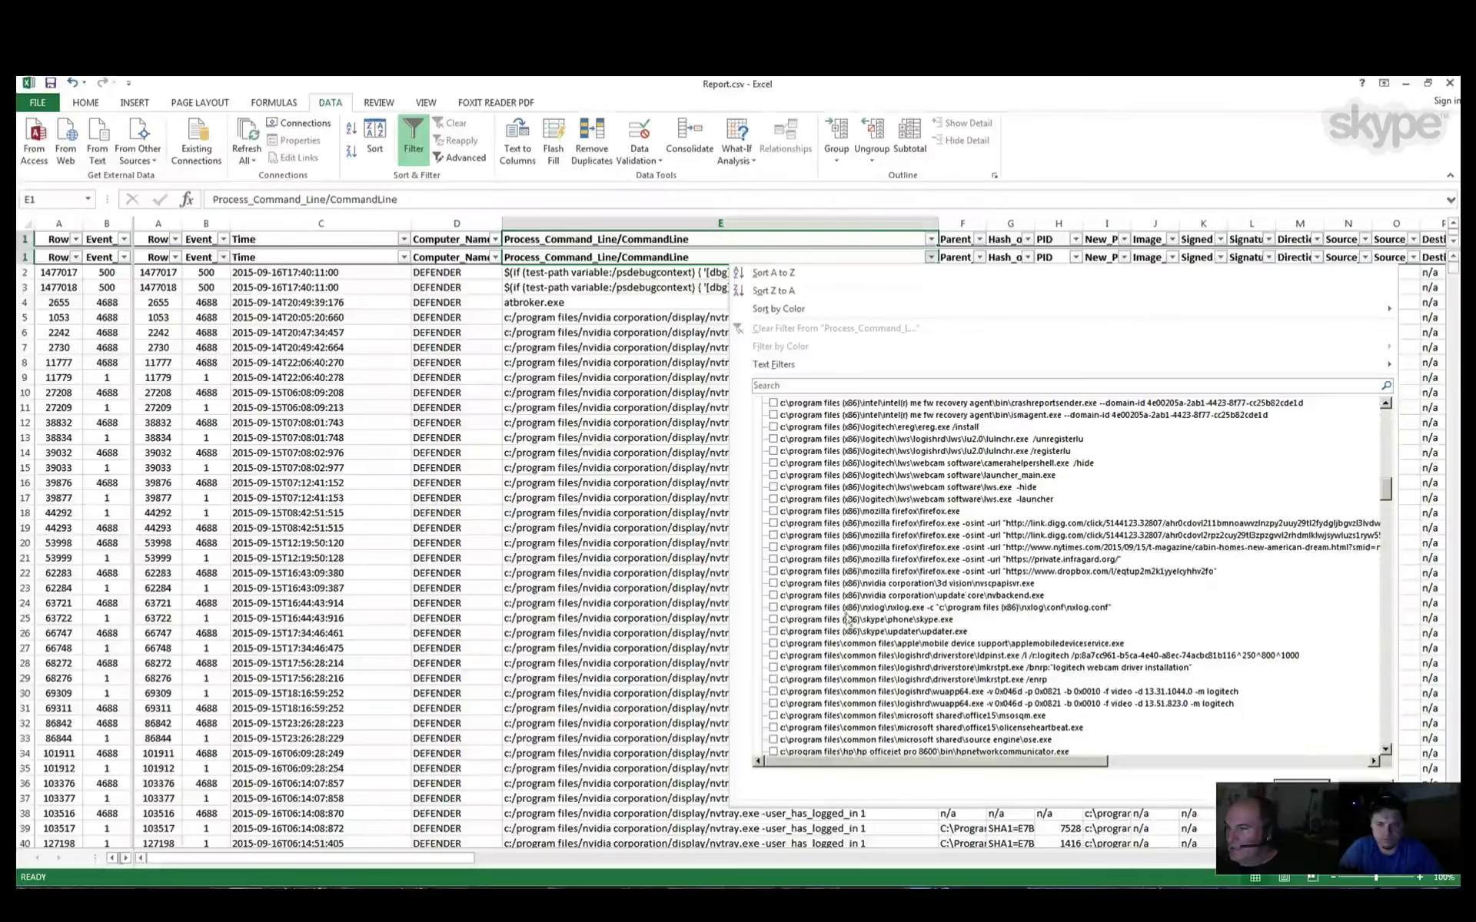
scroll(918, 619, down, 1)
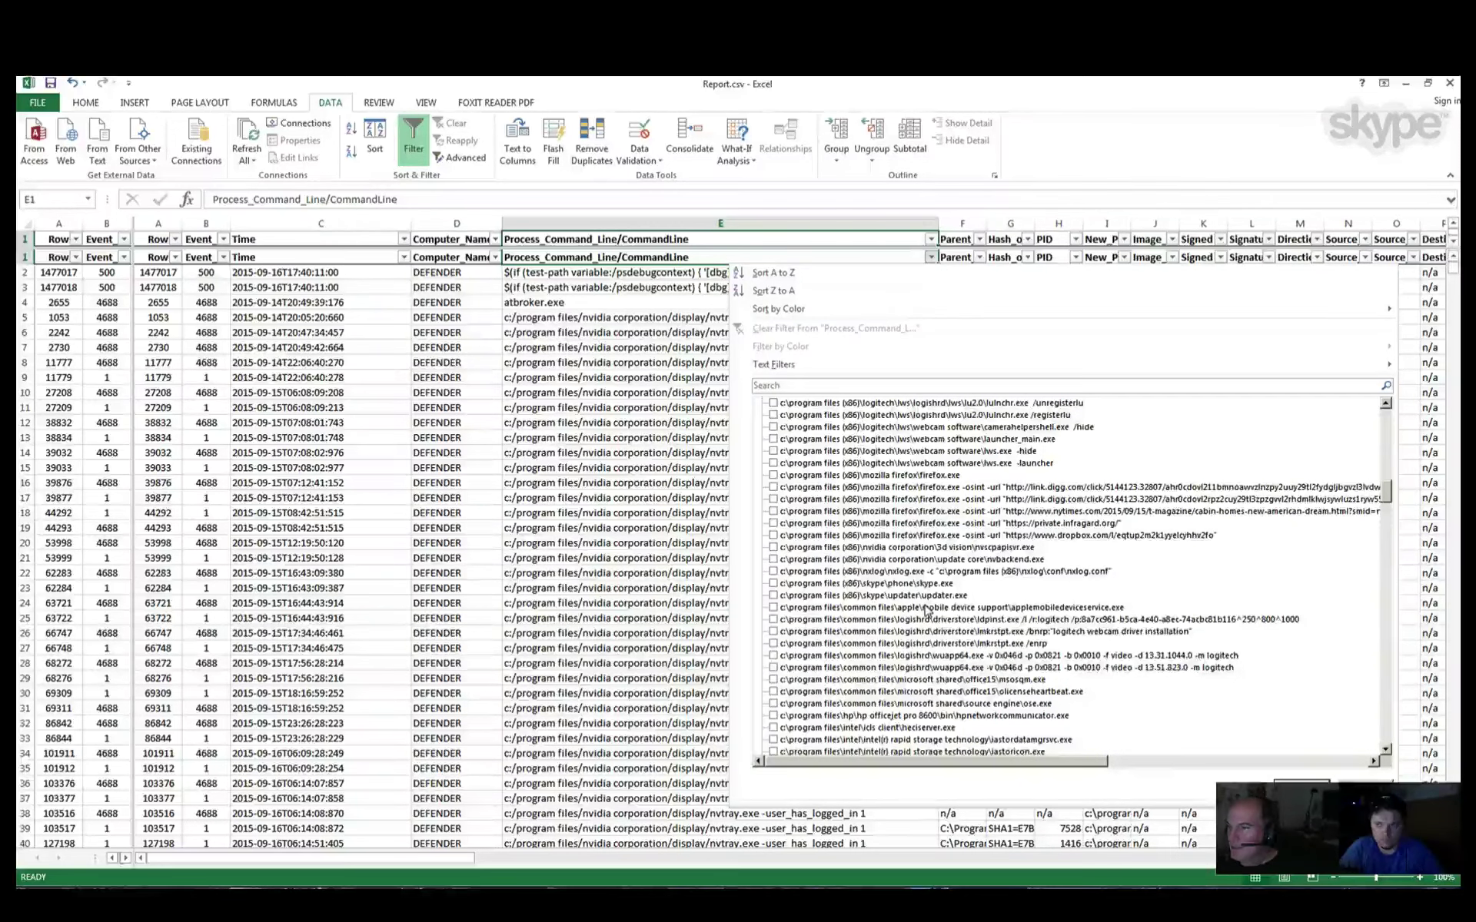
scroll(934, 600, down, 1)
scroll(920, 608, down, 1)
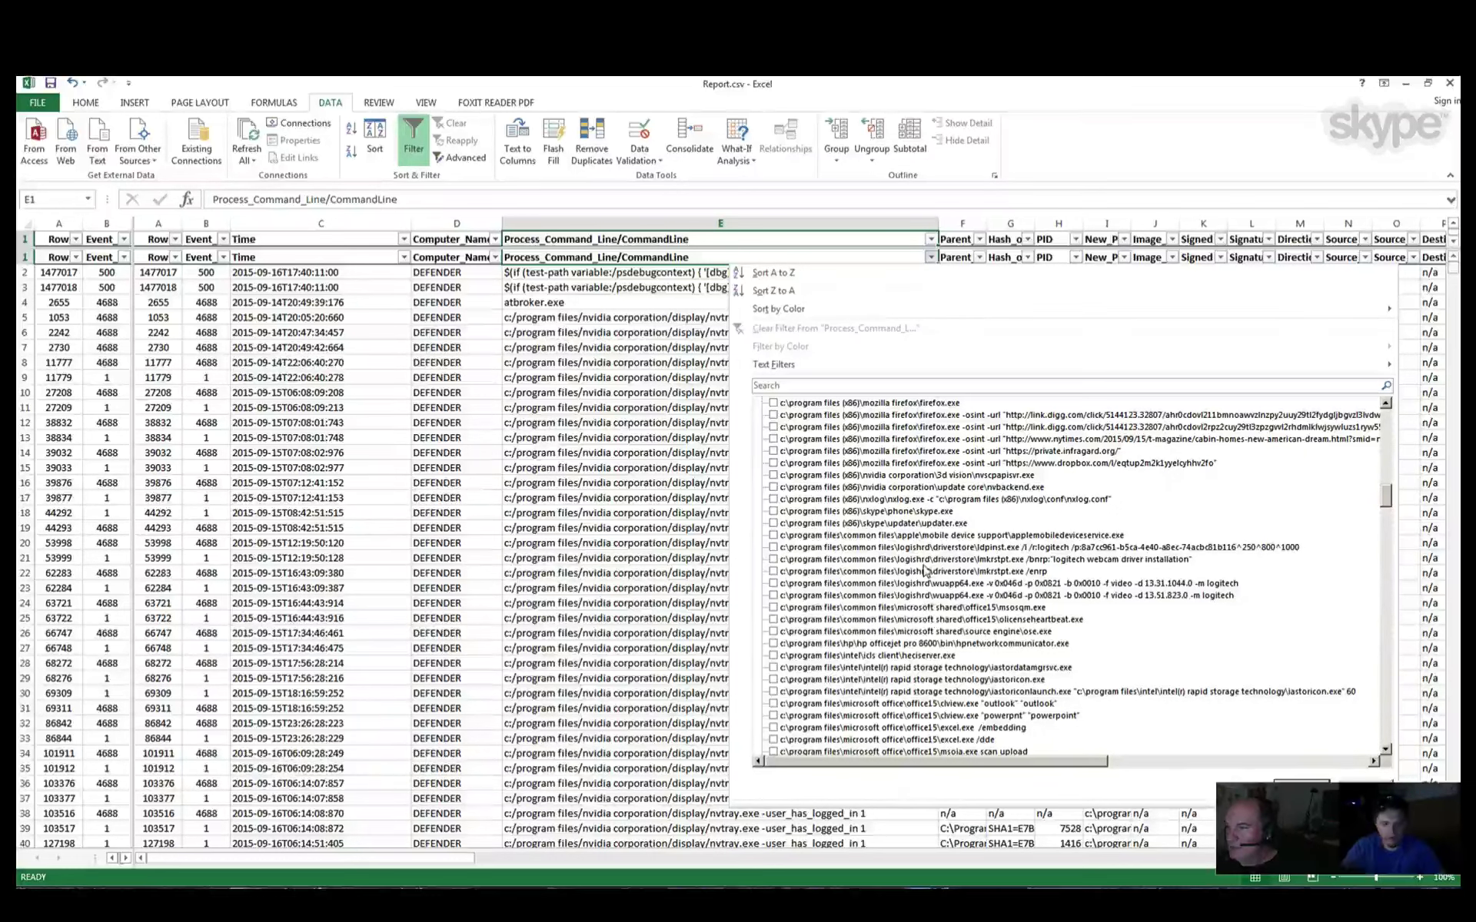
scroll(923, 638, down, 1)
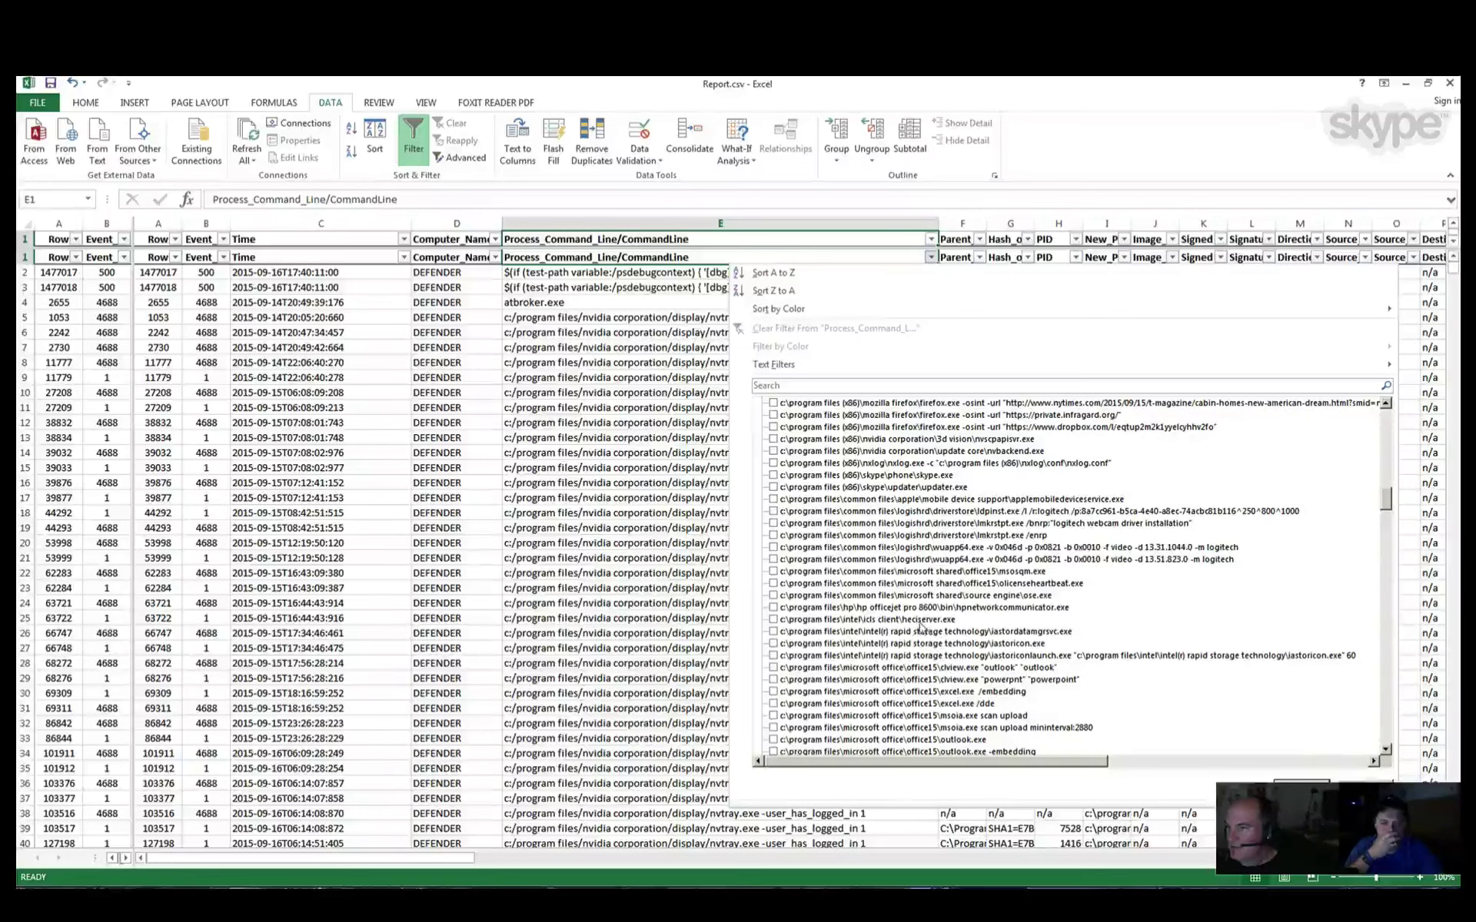
scroll(912, 642, down, 1)
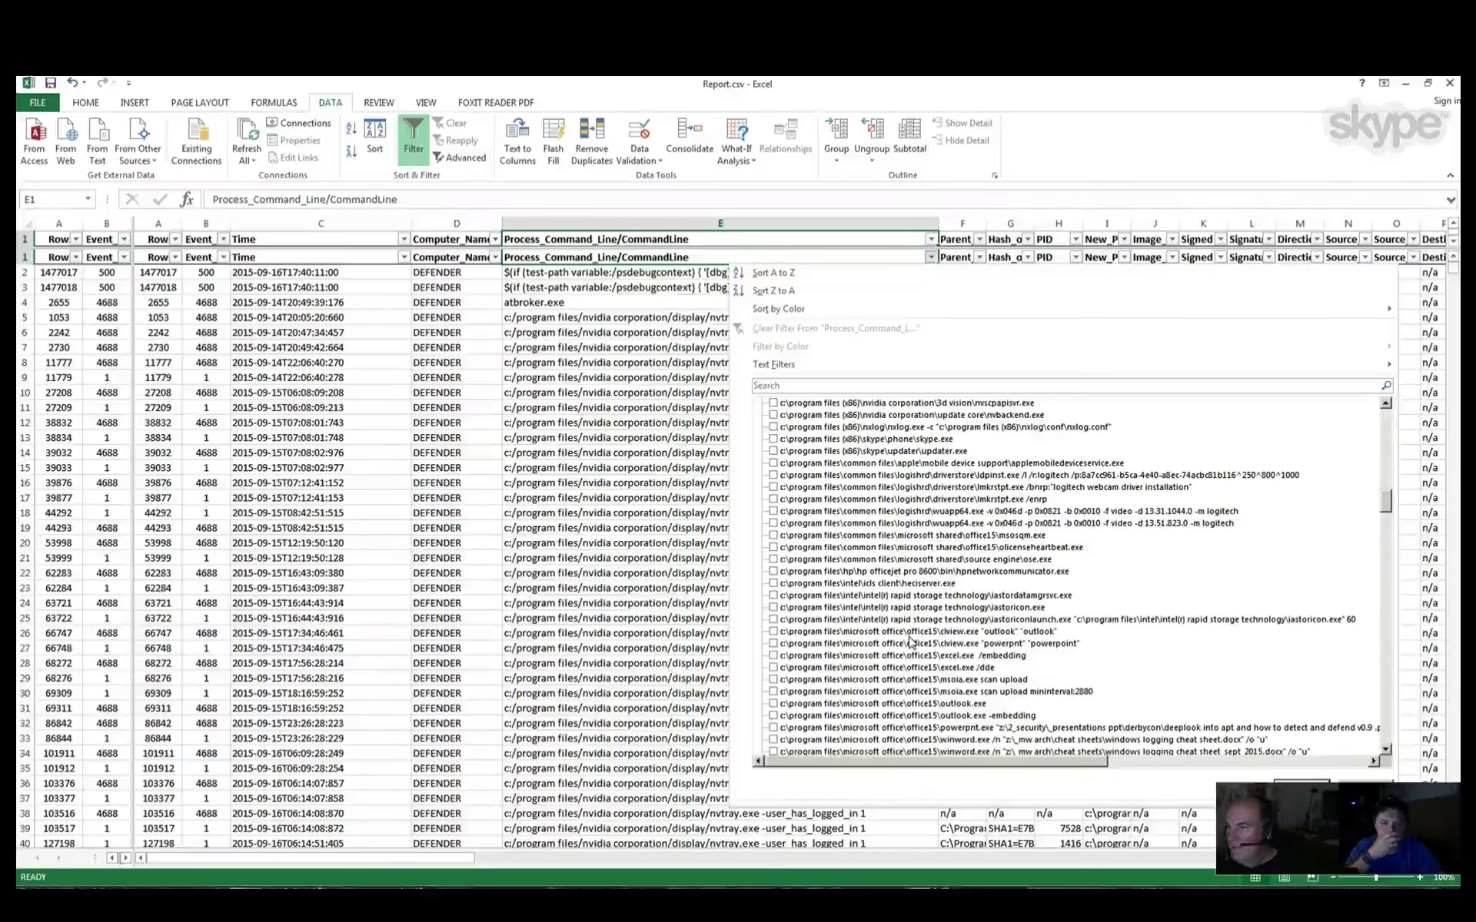
click(934, 585)
Step: Include the winword.exe entry that opens "windows logging cheat sheet.docx" in the command-line filter list
scroll(961, 642, down, 1)
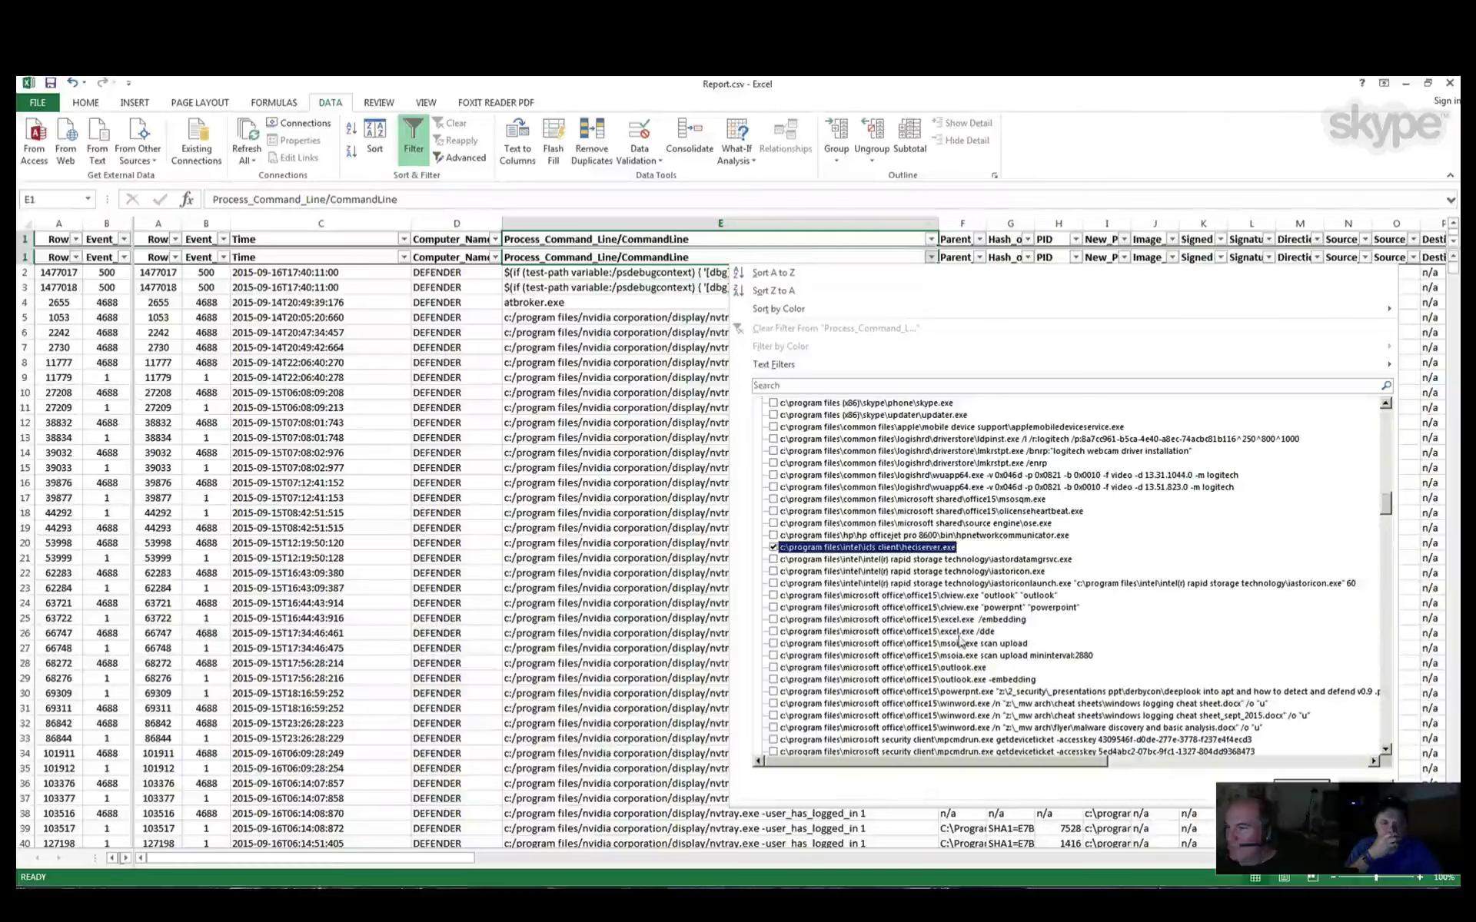
scroll(942, 598, down, 2)
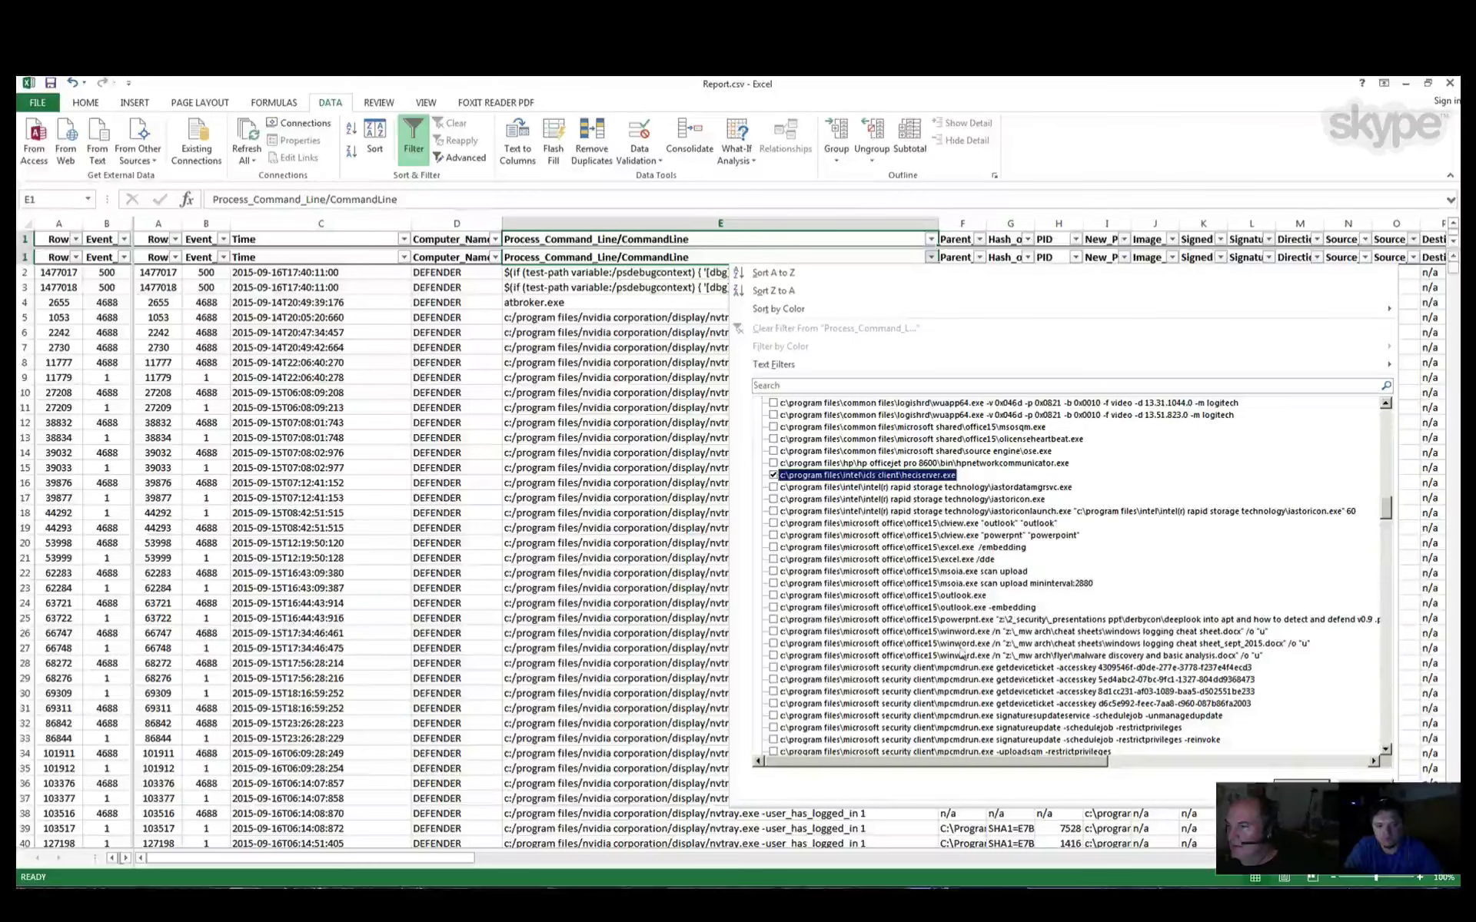
click(773, 633)
Step: Include the c:\windows\regedit.exe entry in the command-line filter list
scroll(950, 638, down, 3)
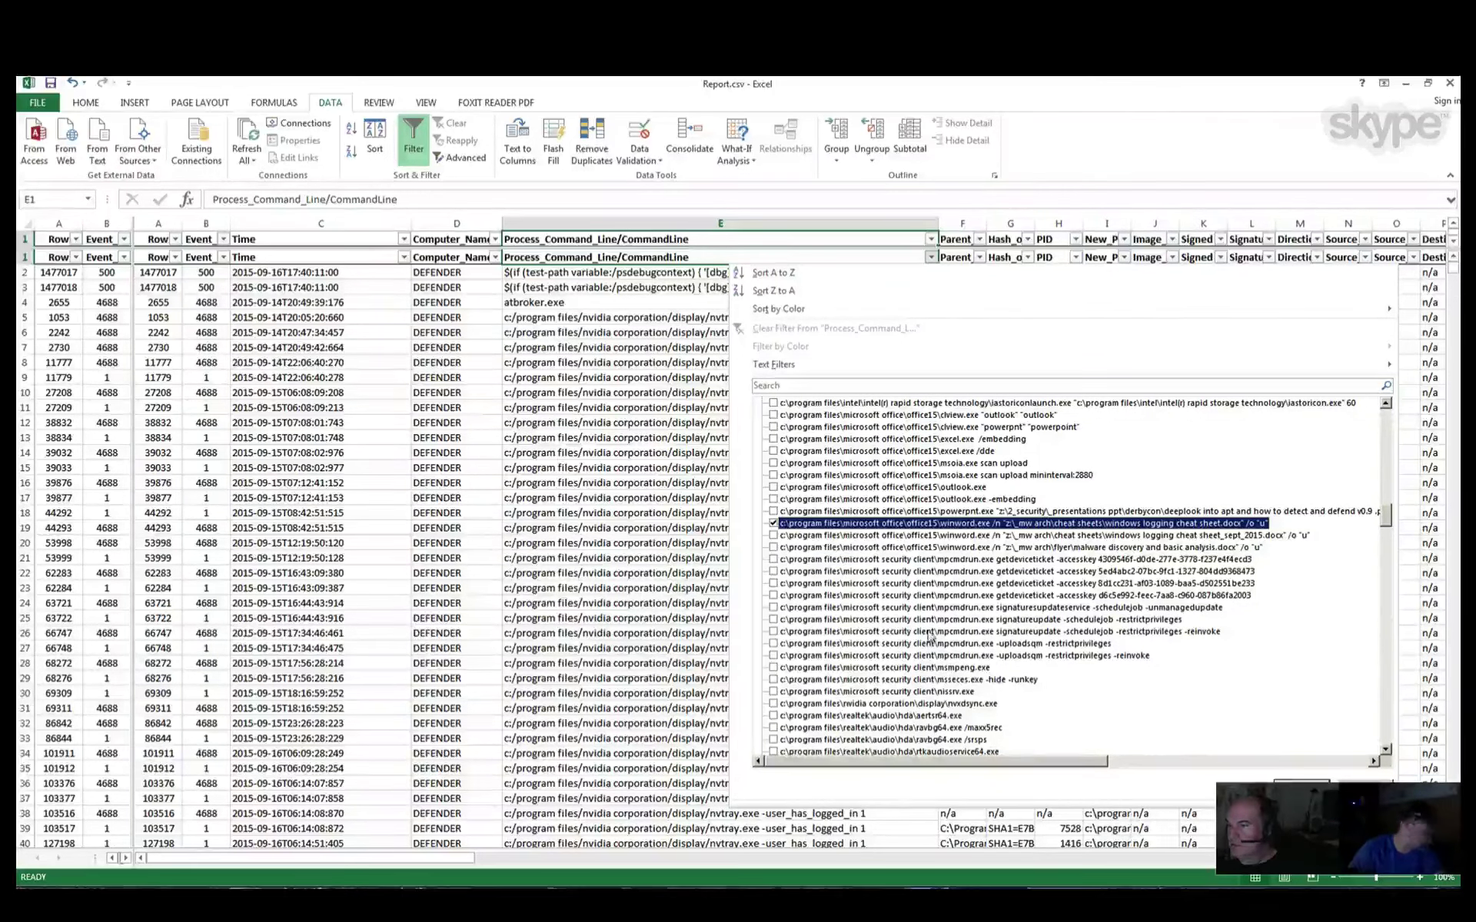
scroll(930, 636, down, 5)
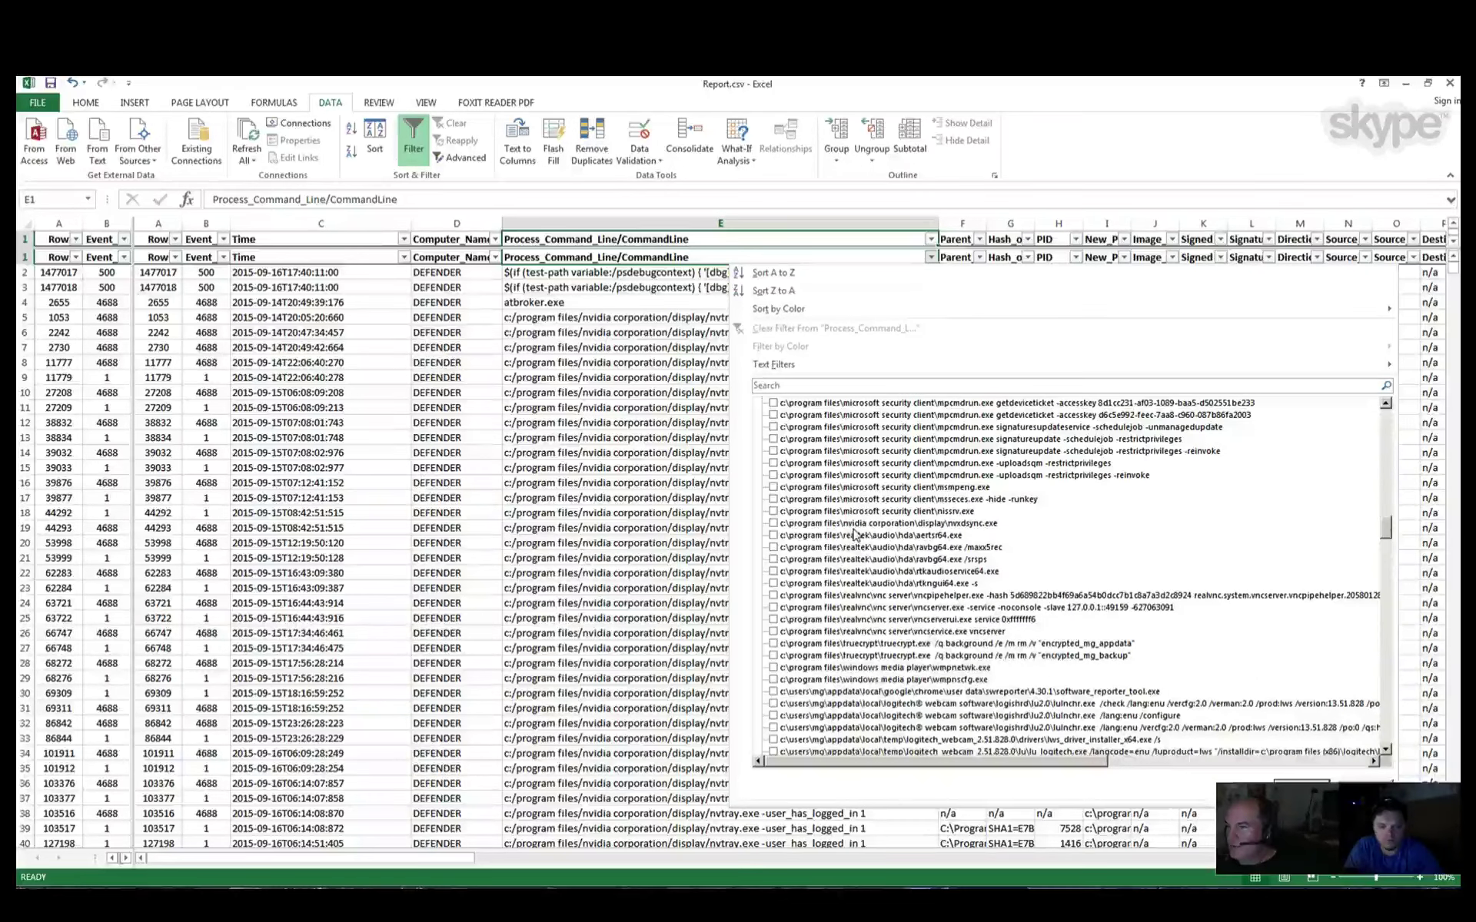
scroll(891, 585, down, 1)
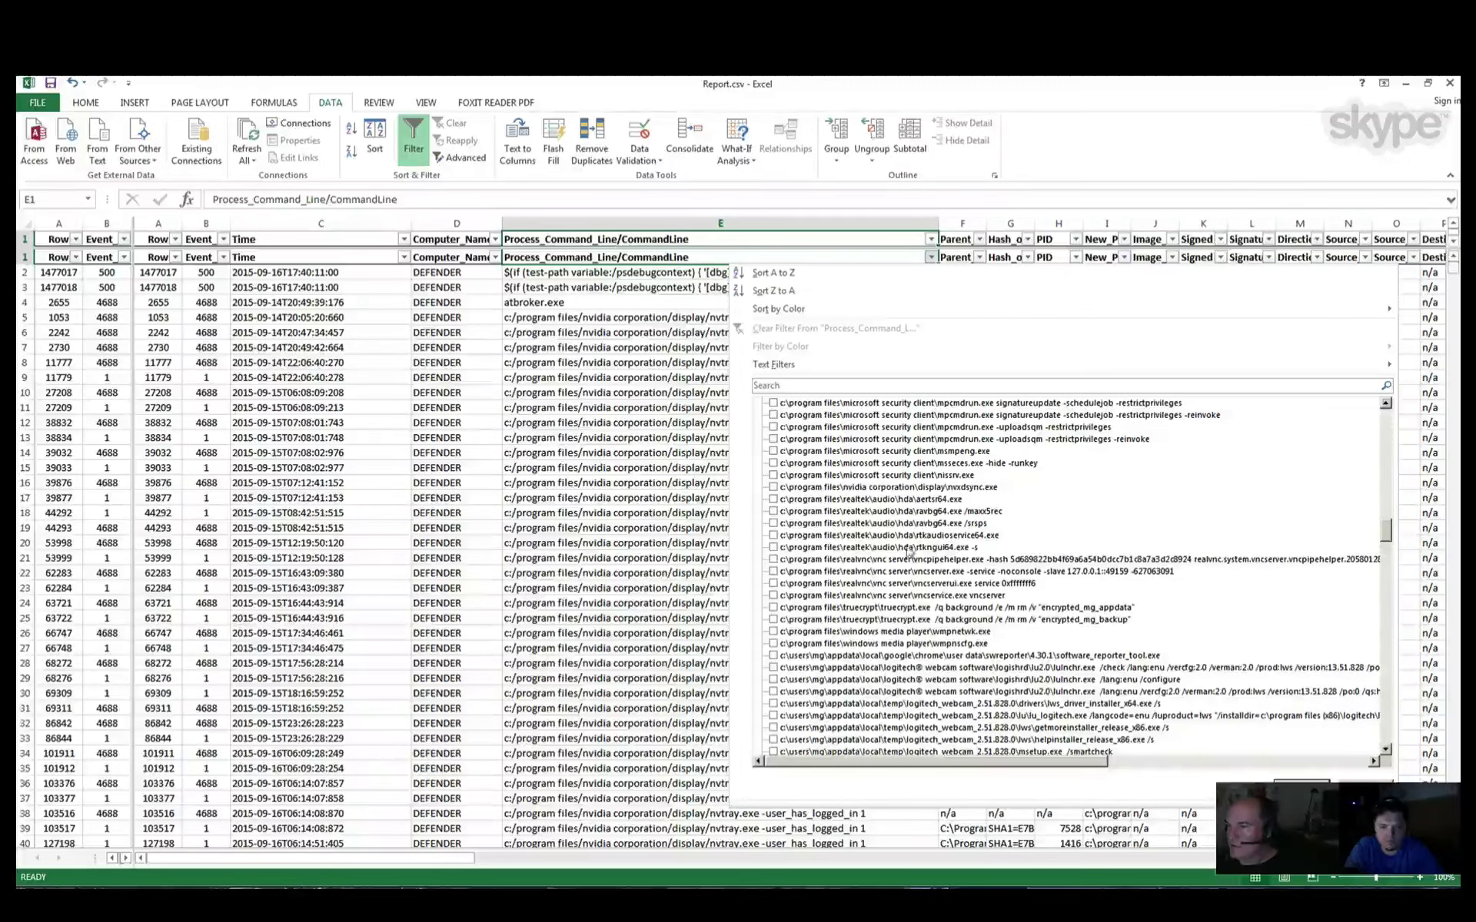
scroll(884, 577, down, 2)
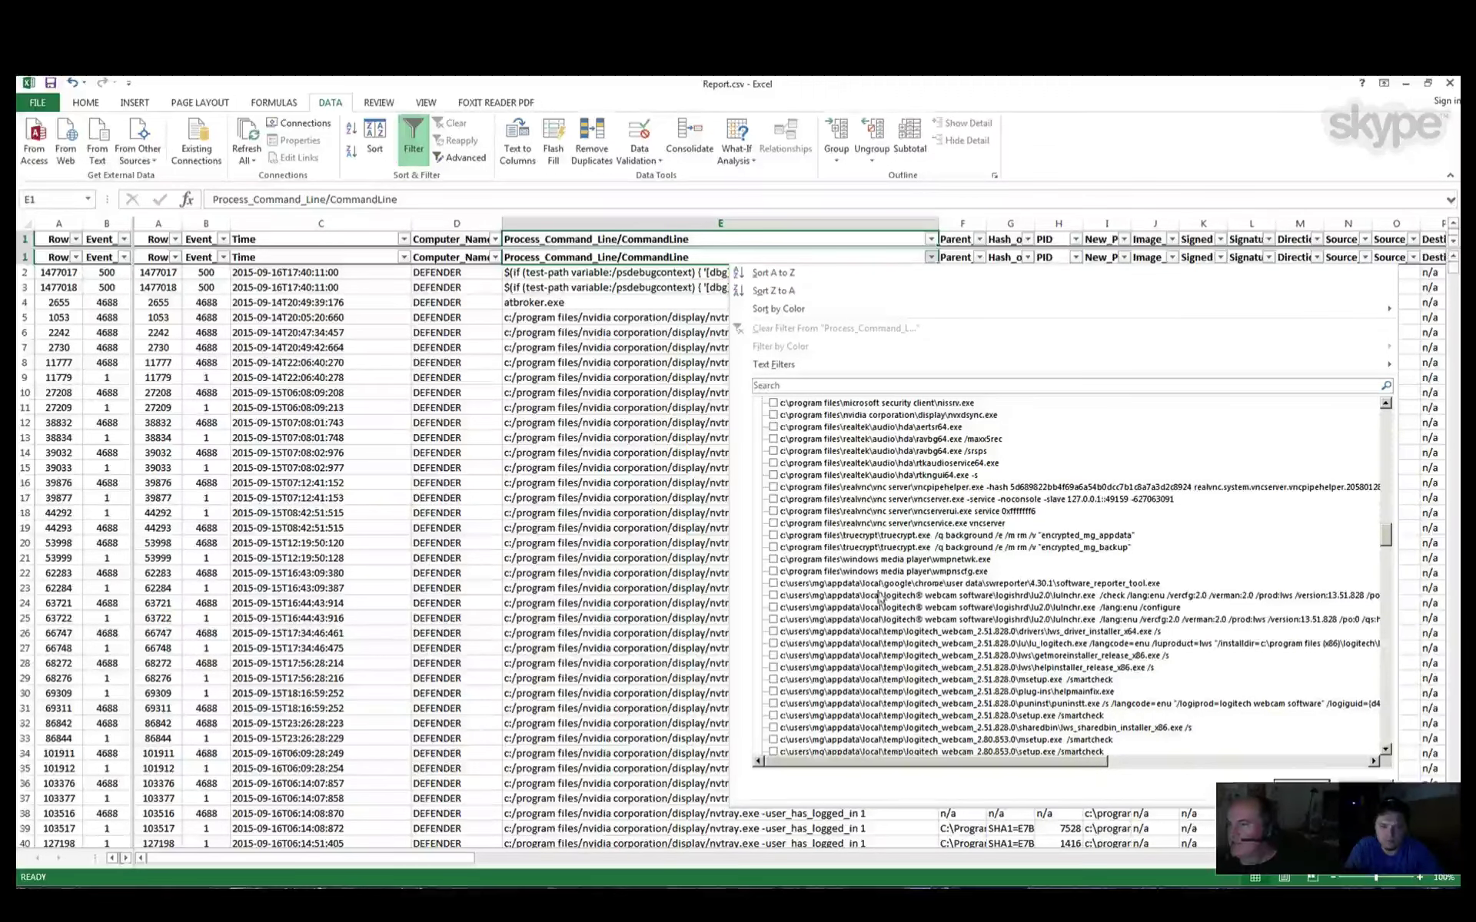
scroll(882, 598, down, 2)
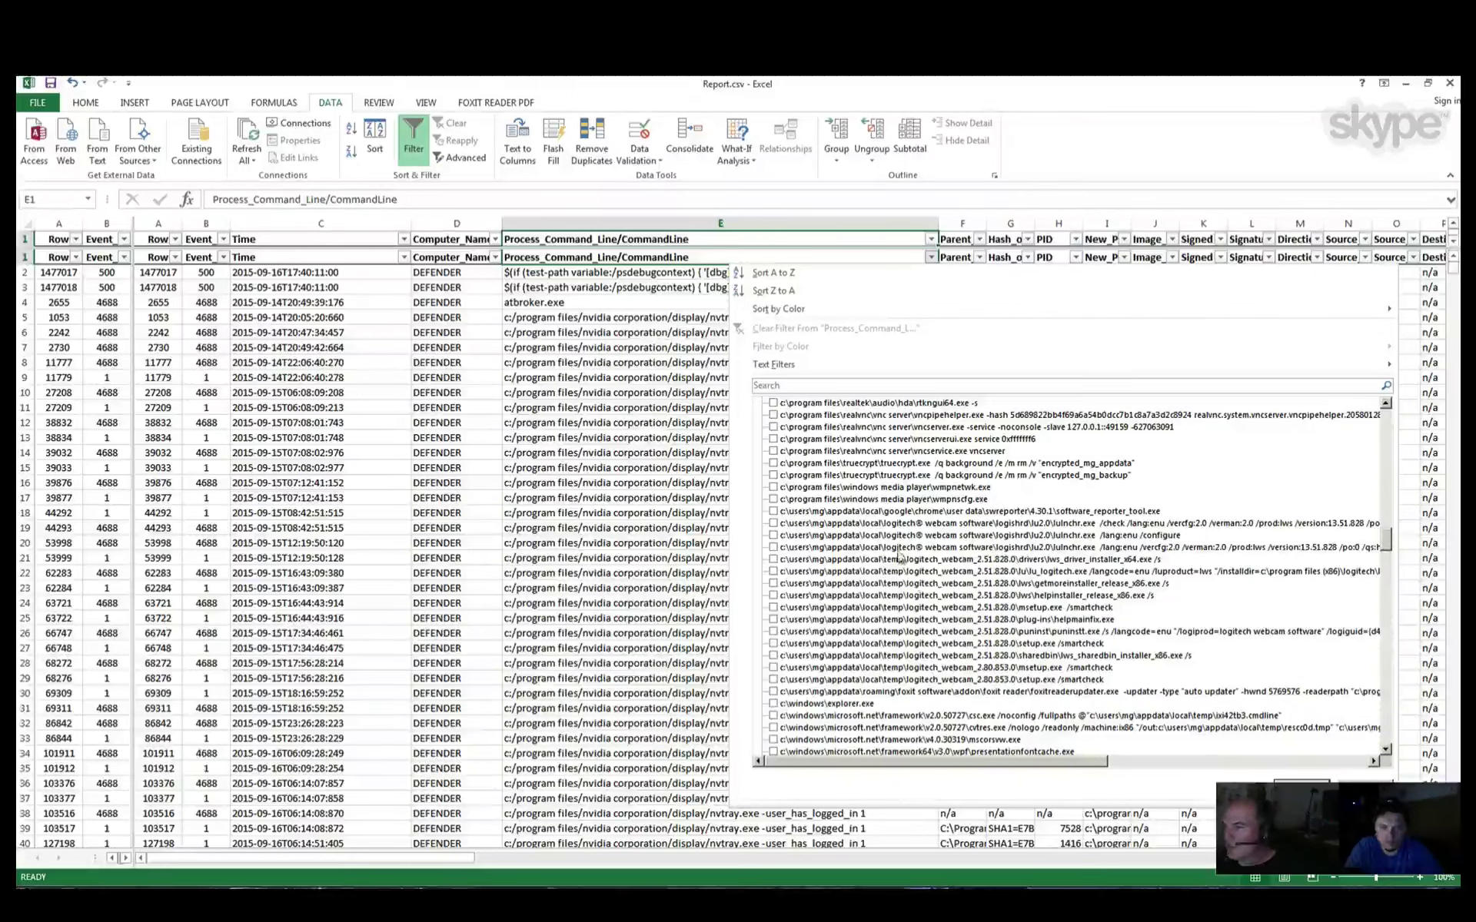
scroll(1009, 695, down, 1)
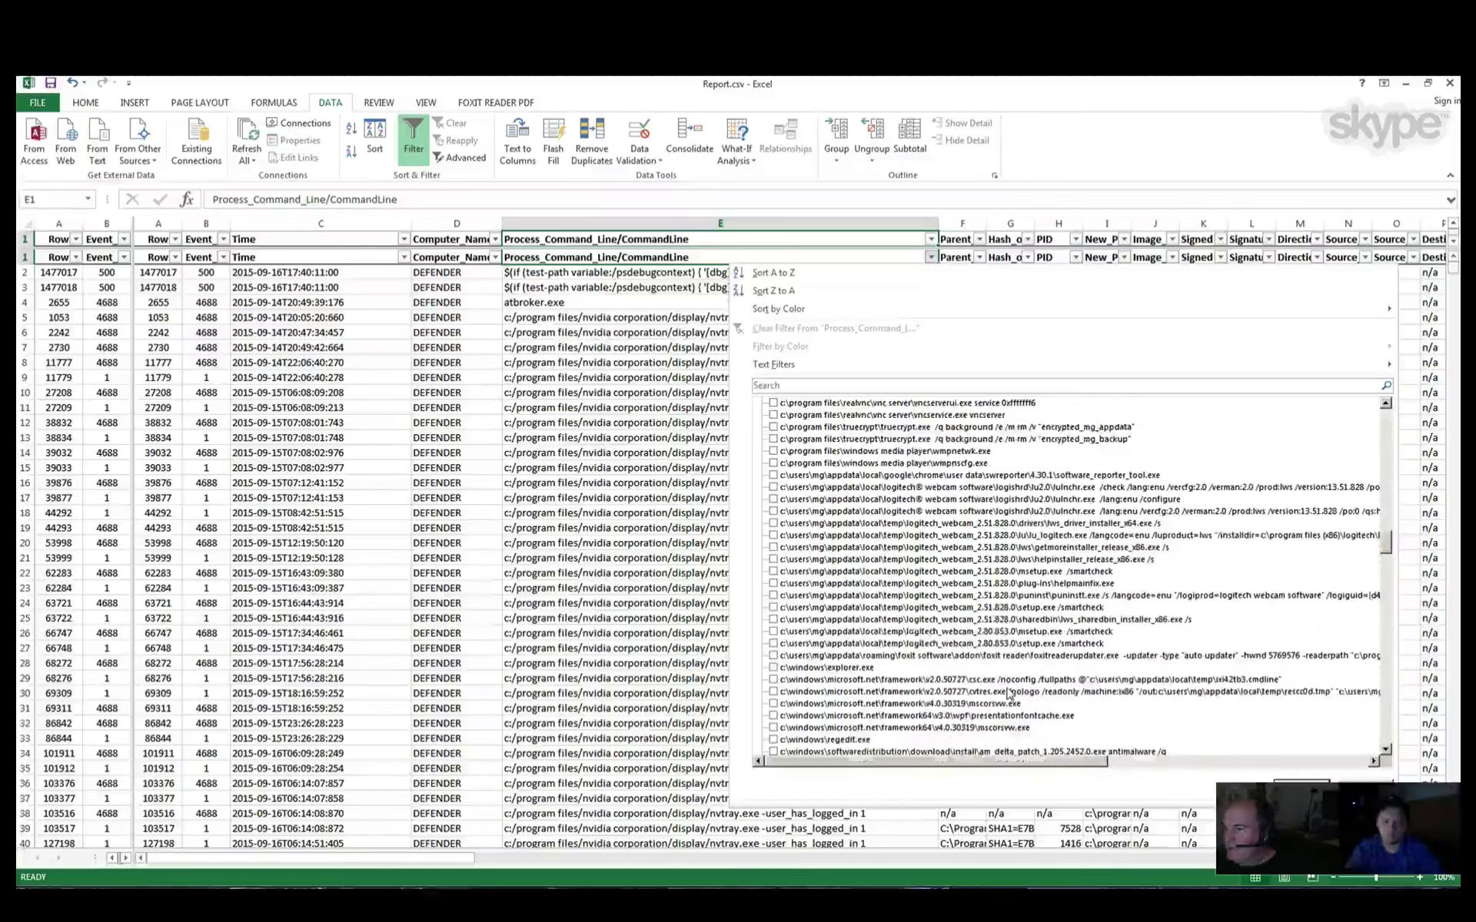
scroll(1009, 694, down, 1)
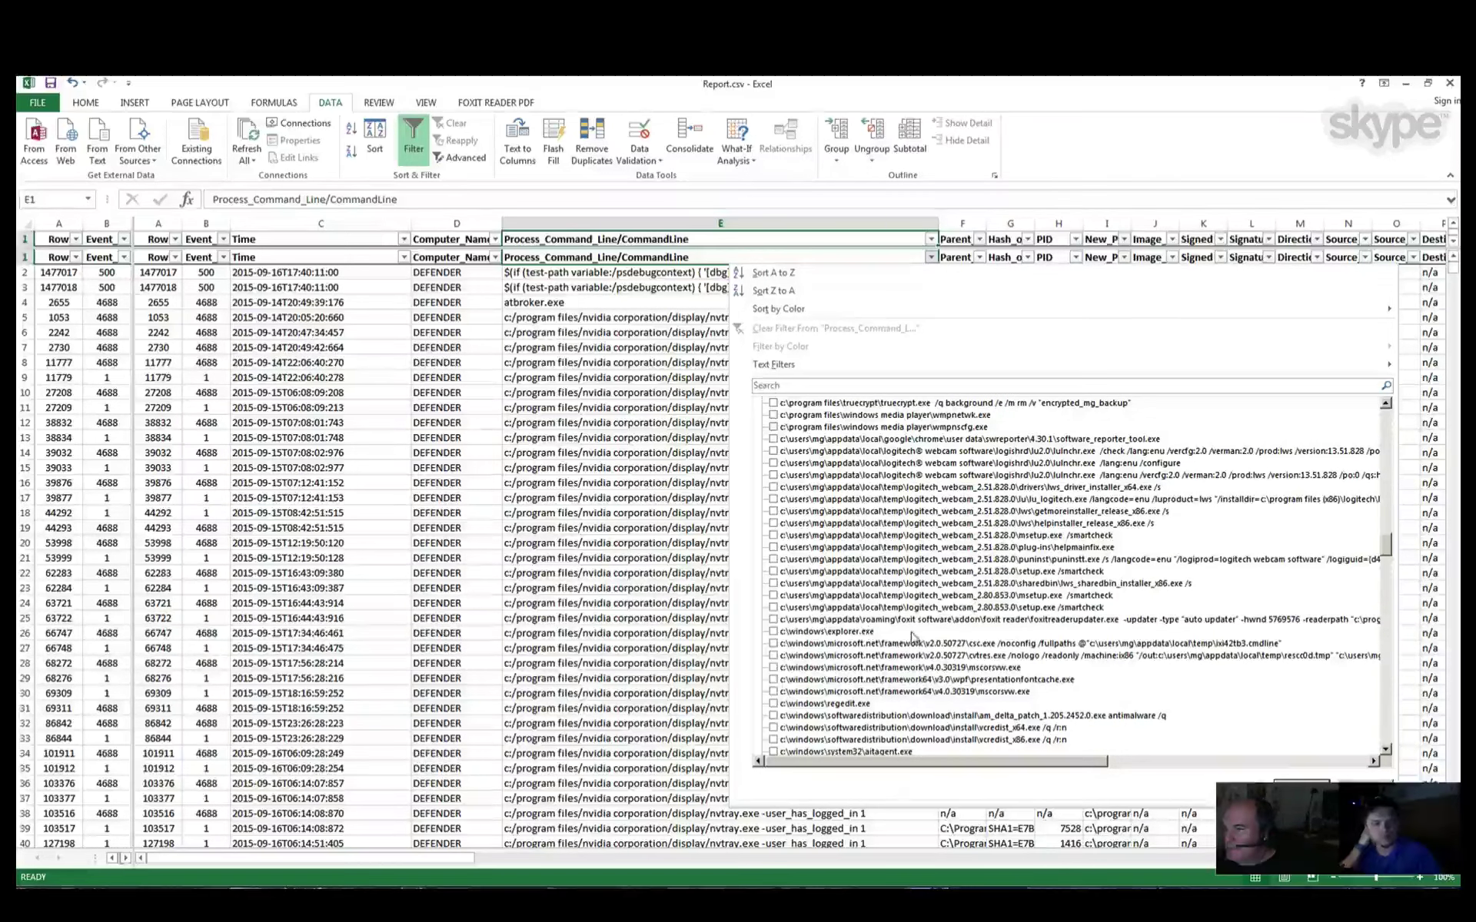
scroll(1276, 626, down, 2)
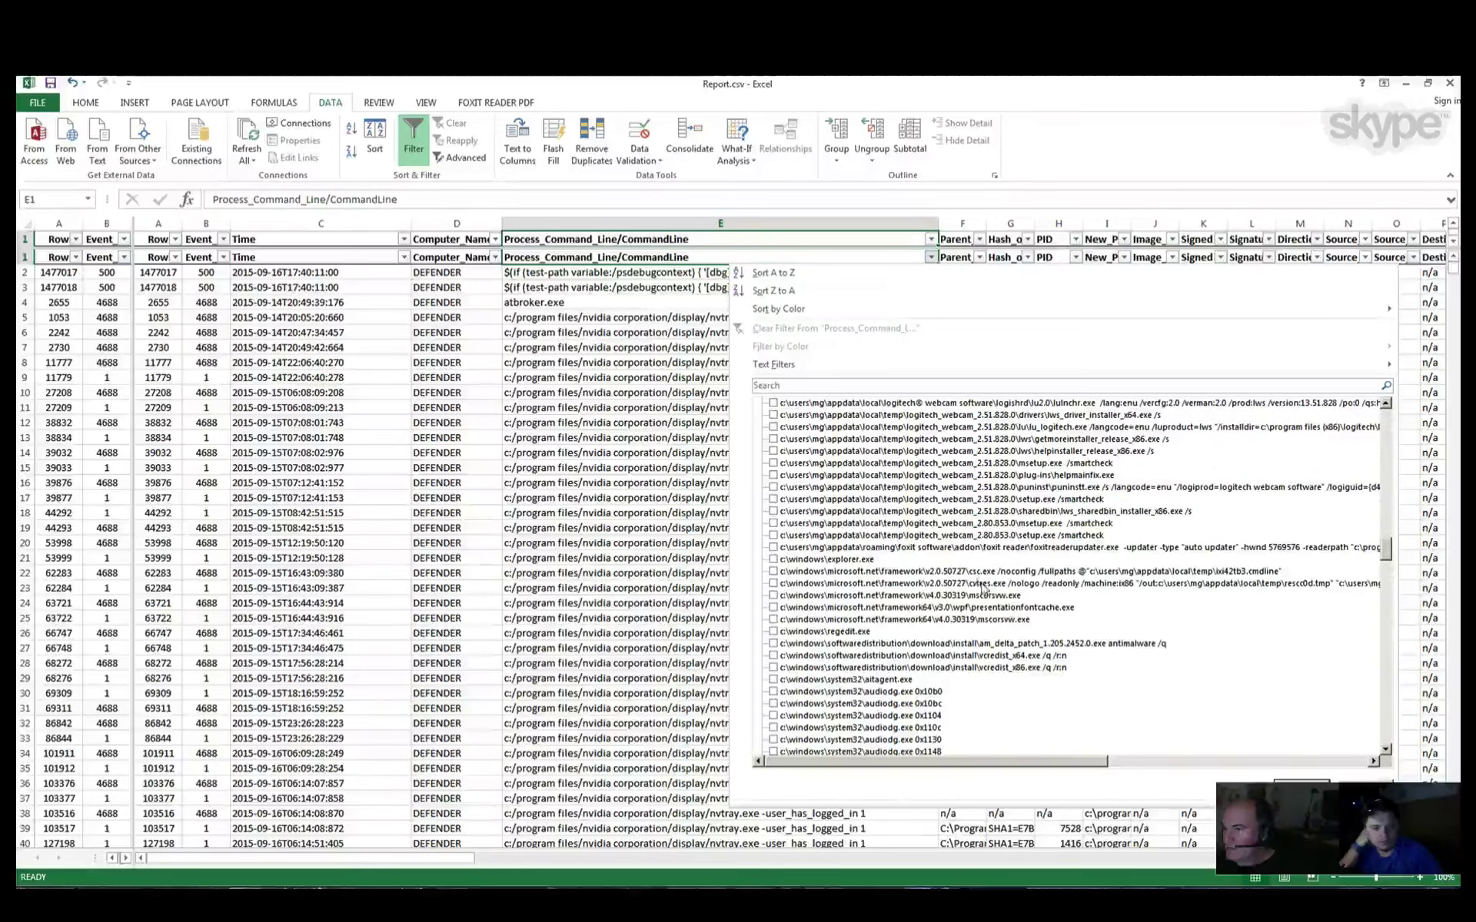
scroll(926, 630, down, 2)
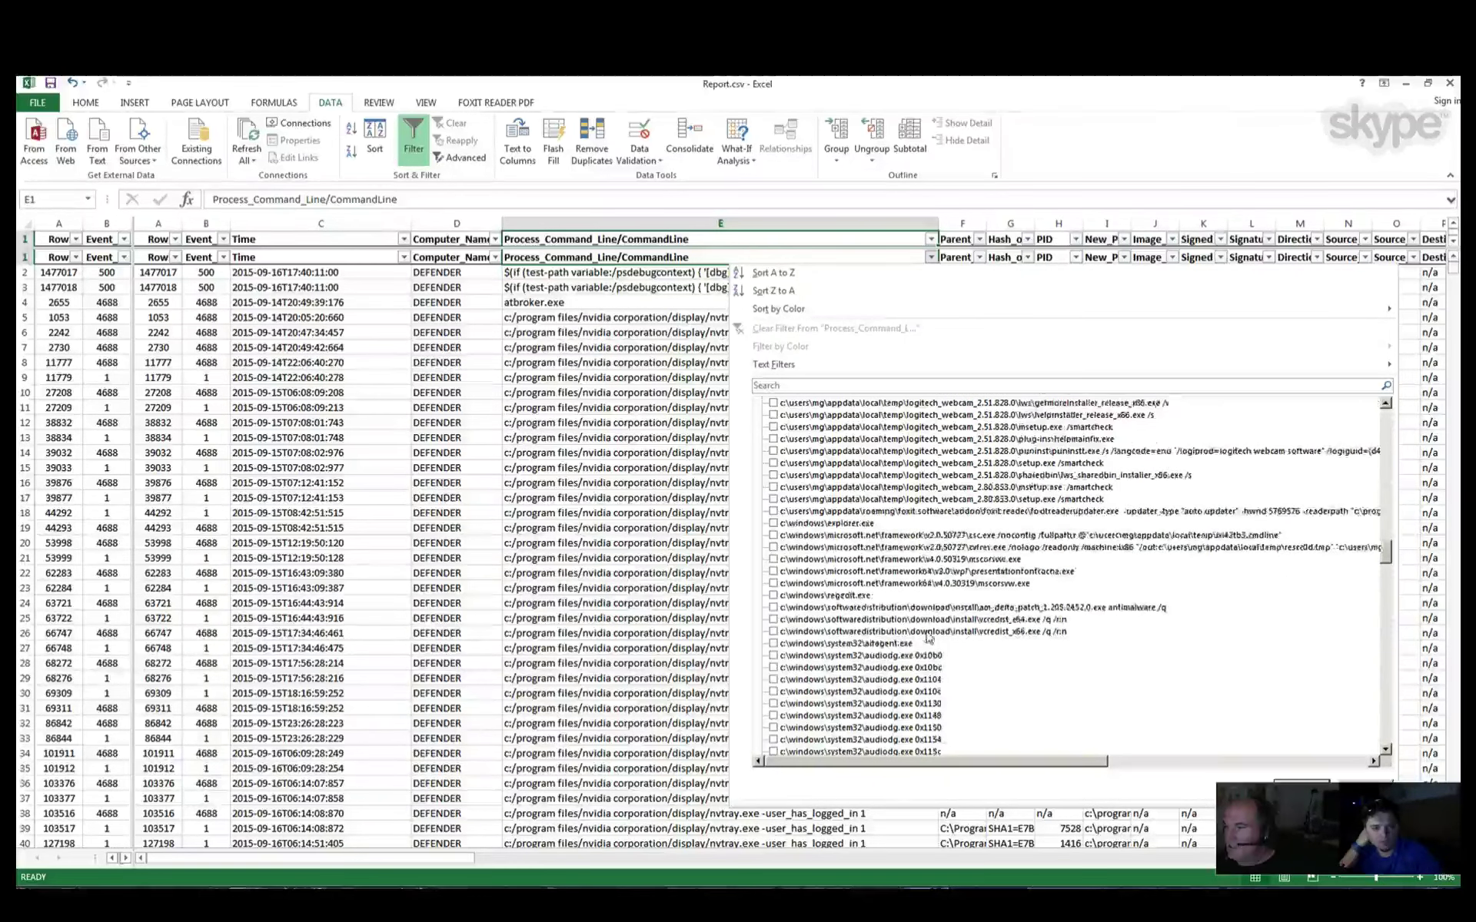
click(774, 559)
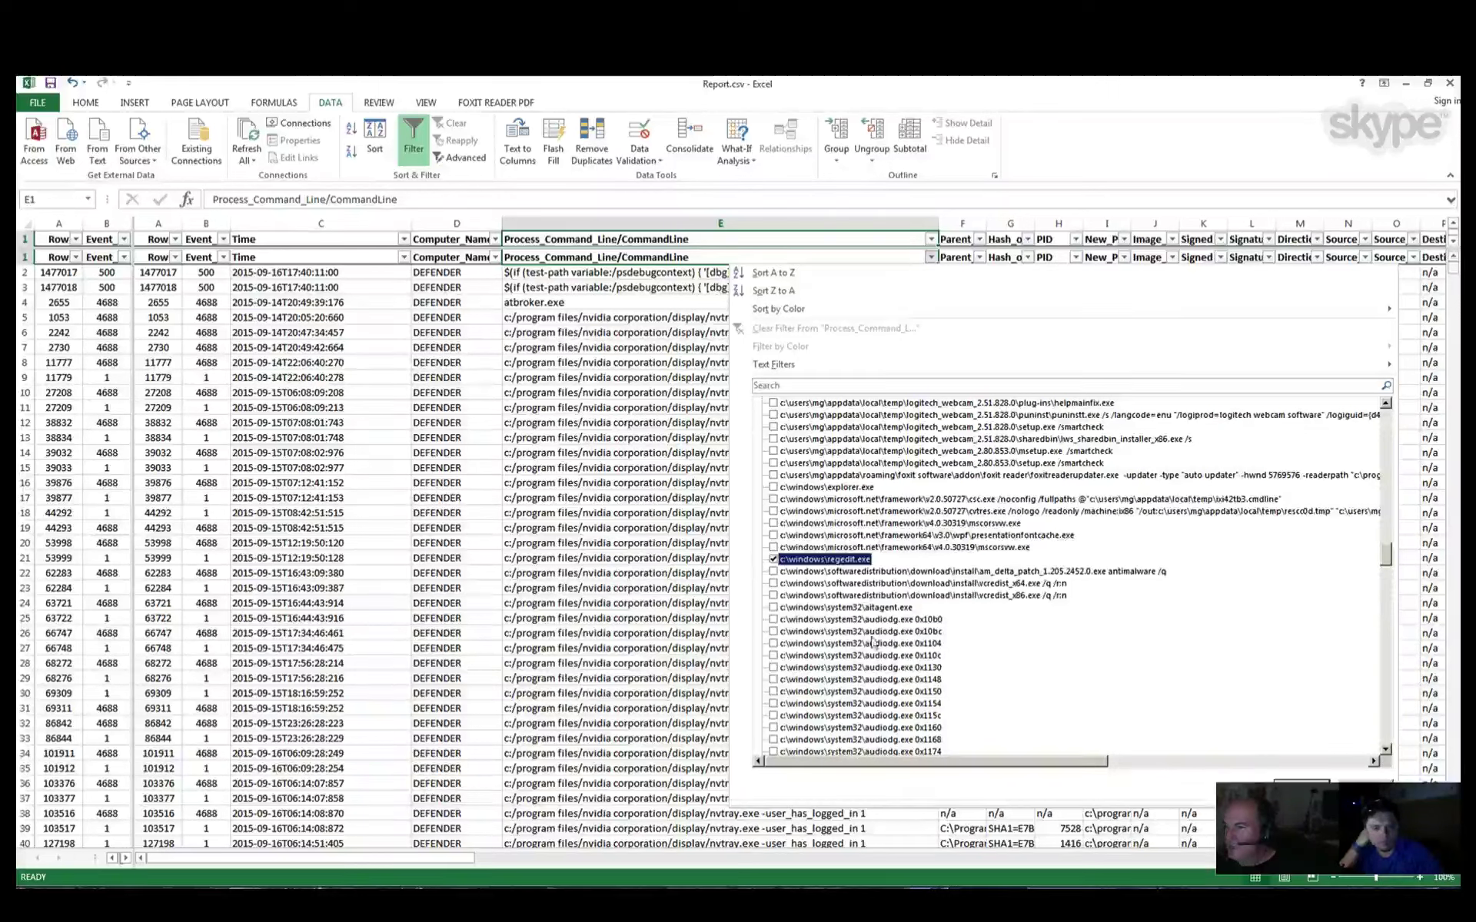
Step: Include the system32 cmd.exe entry and the two cmd.exe /c entries for mount_backup_encrypt.cmd and mount_mg_encrypt.cmd in the command-line filter list
scroll(890, 637, down, 1)
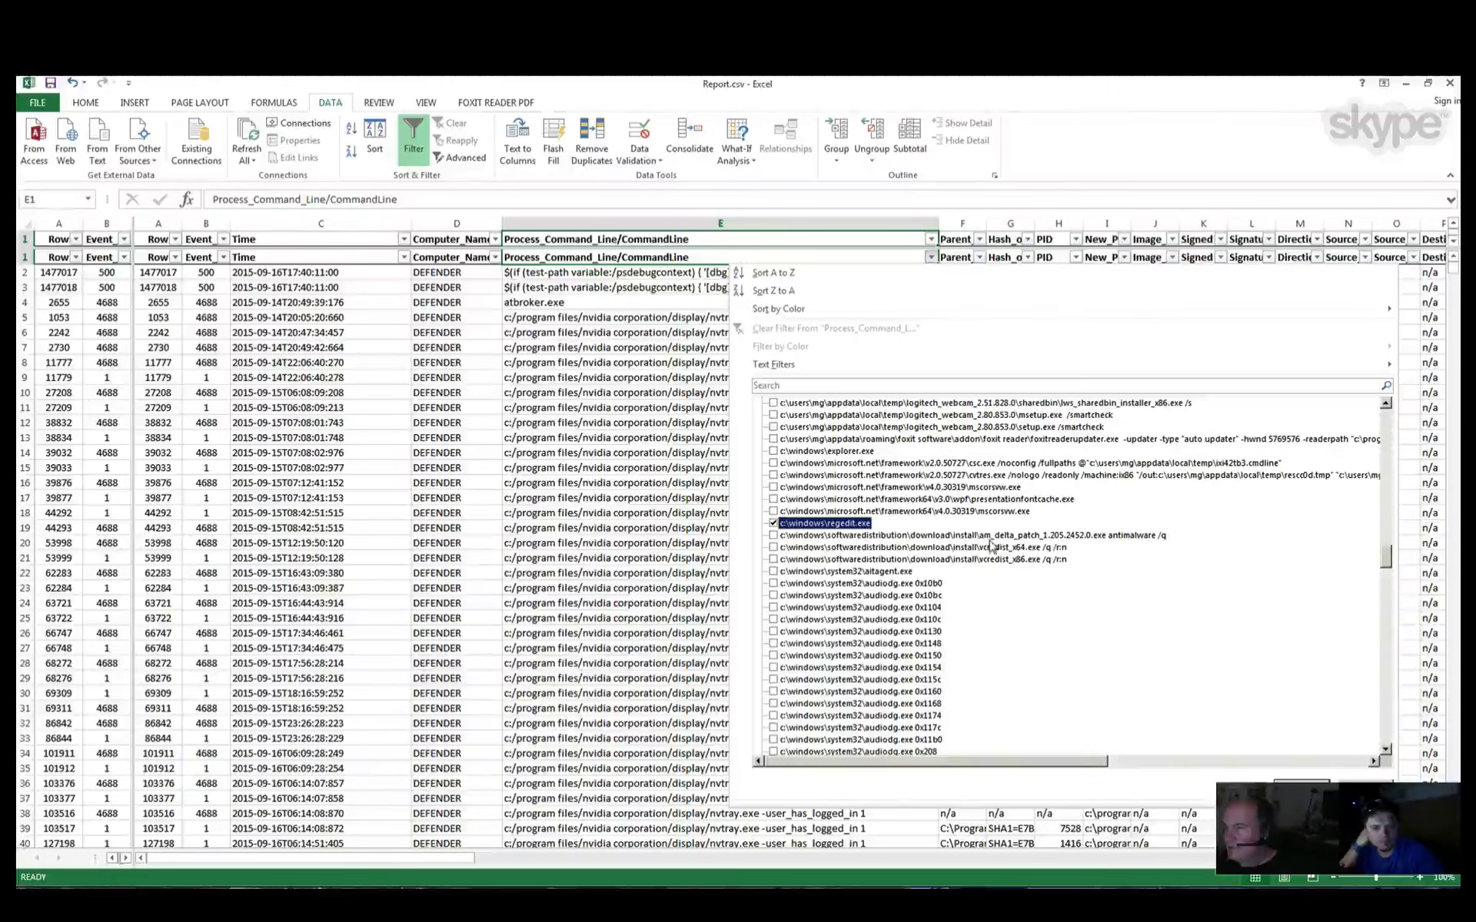
scroll(922, 522, down, 6)
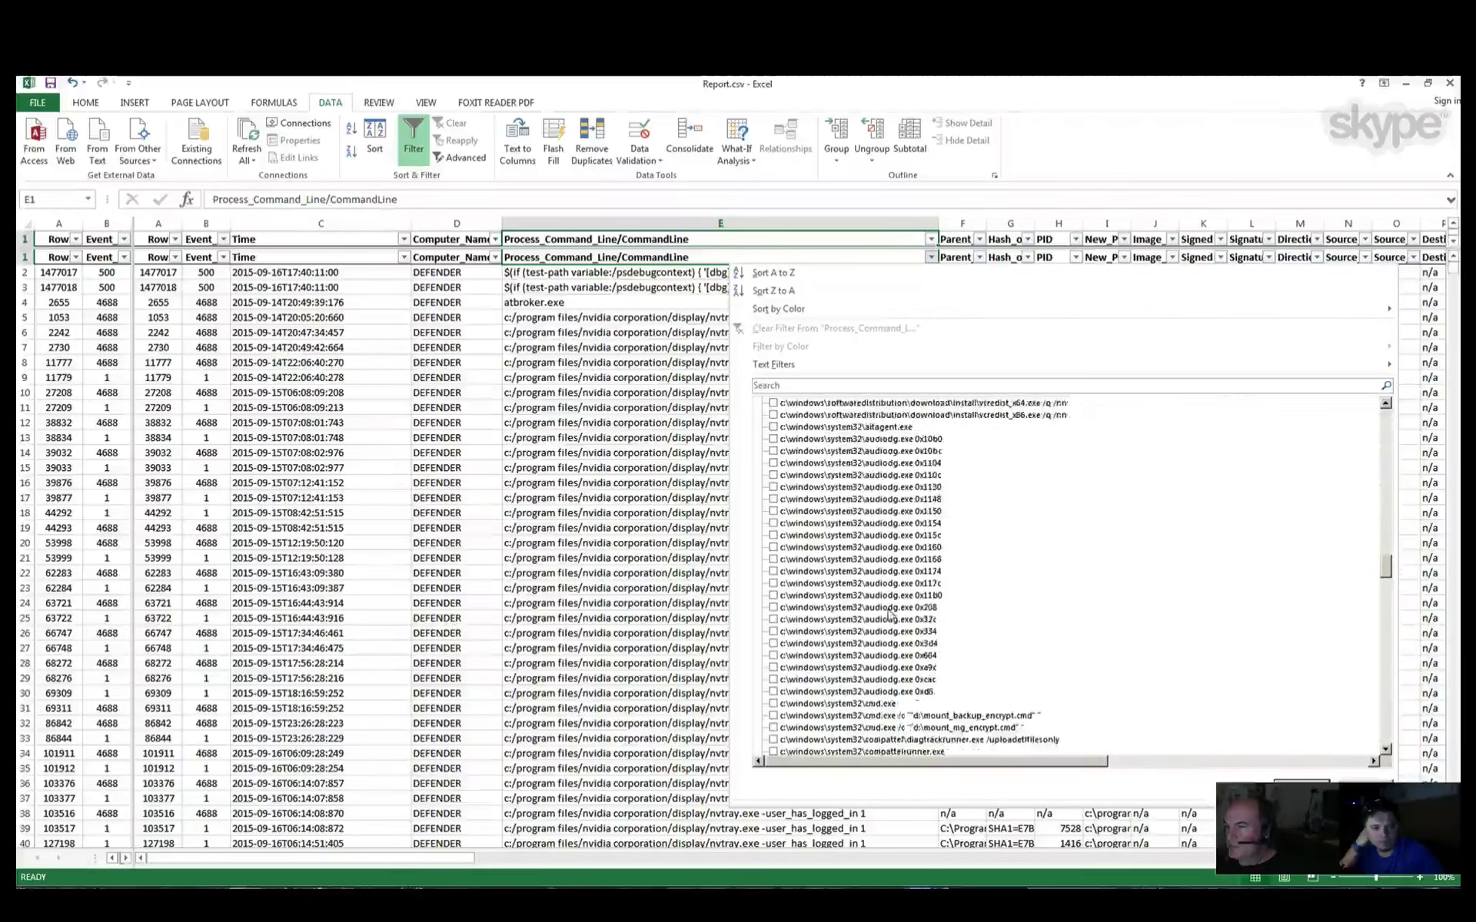
scroll(923, 476, up, 3)
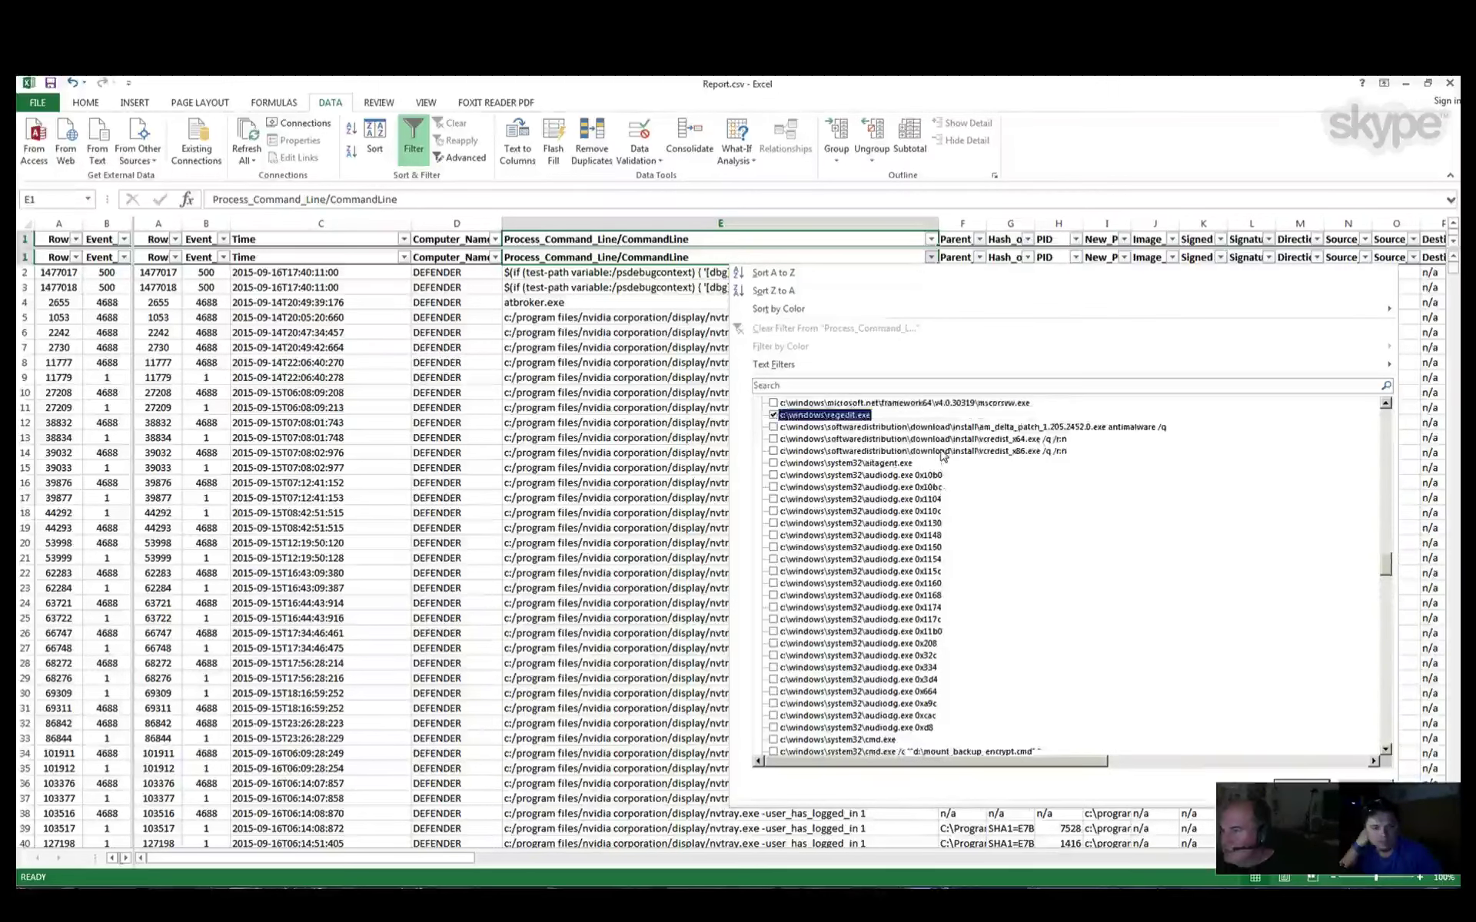
scroll(890, 516, down, 2)
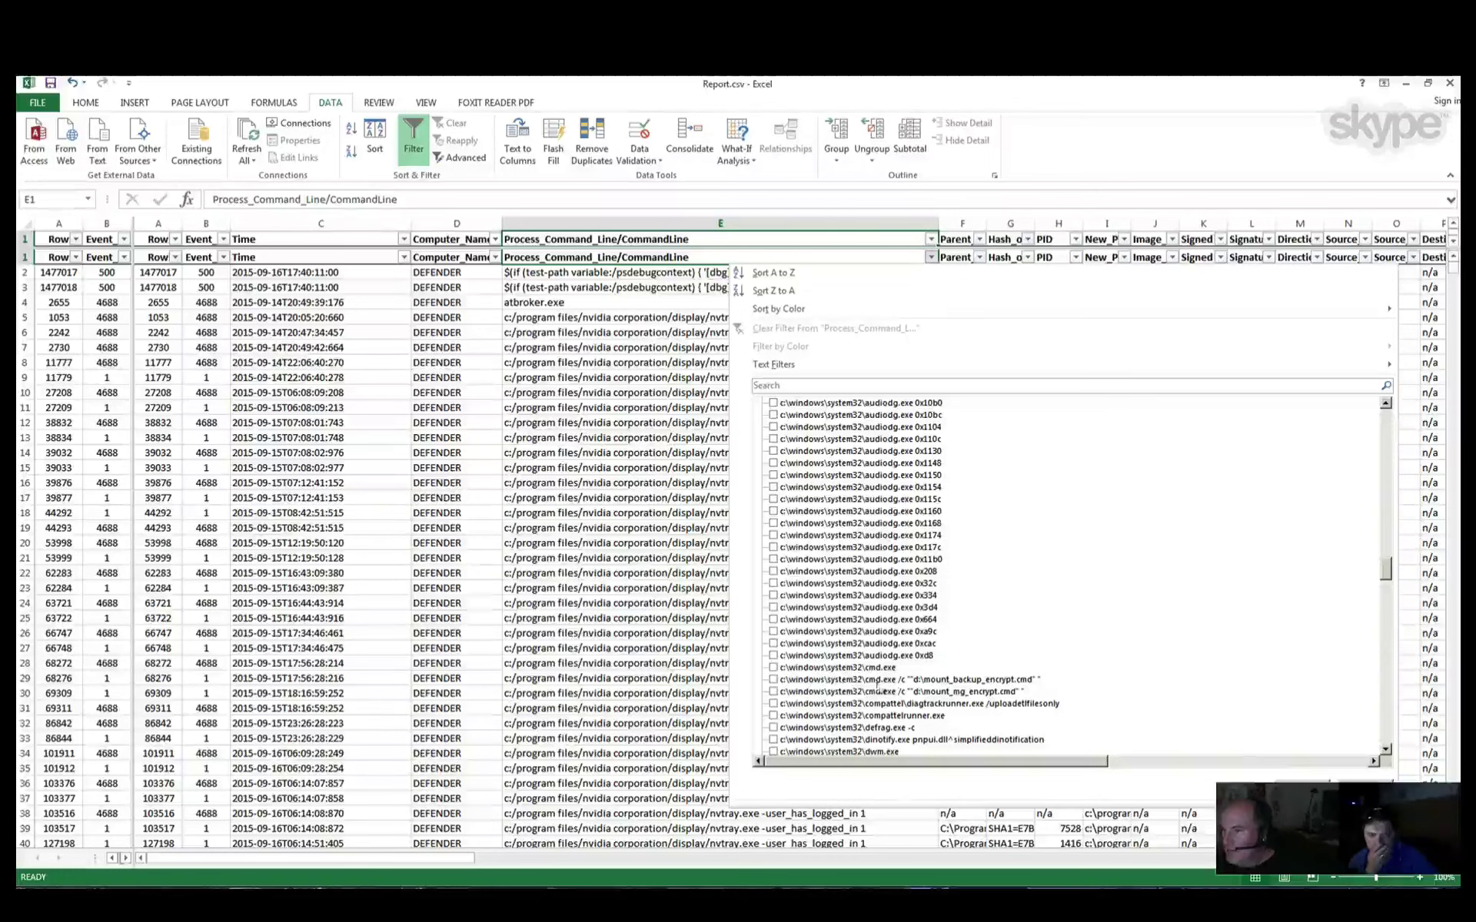
click(774, 668)
click(773, 679)
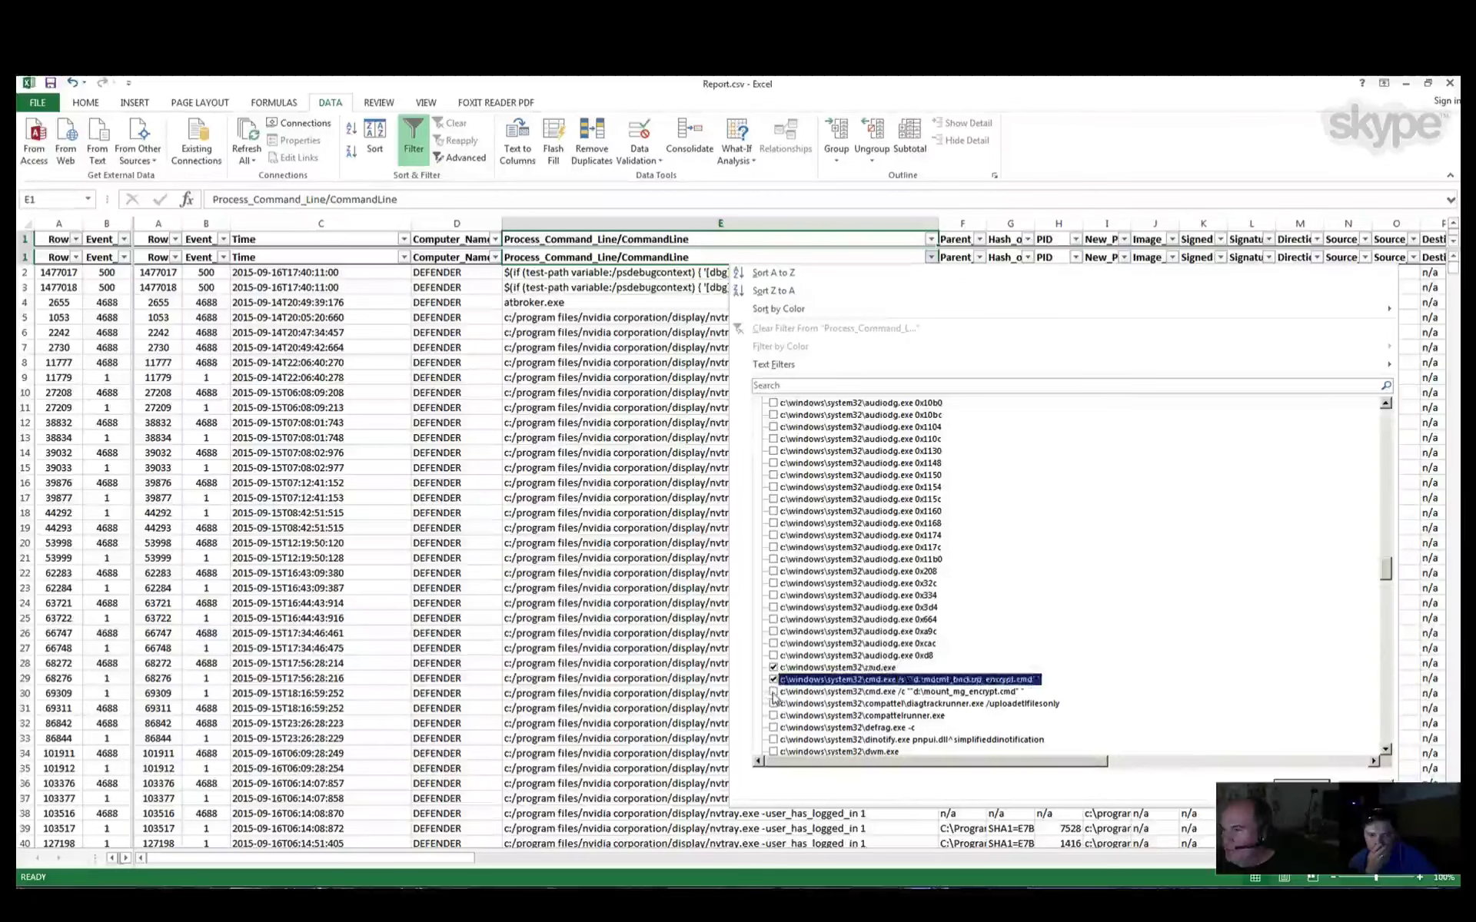
click(773, 692)
Step: Include the c:\windows\system32\regedt32.exe and raserver.exe /offerraupdate entries in the command-line filter list
scroll(815, 759, down, 3)
scroll(815, 760, down, 4)
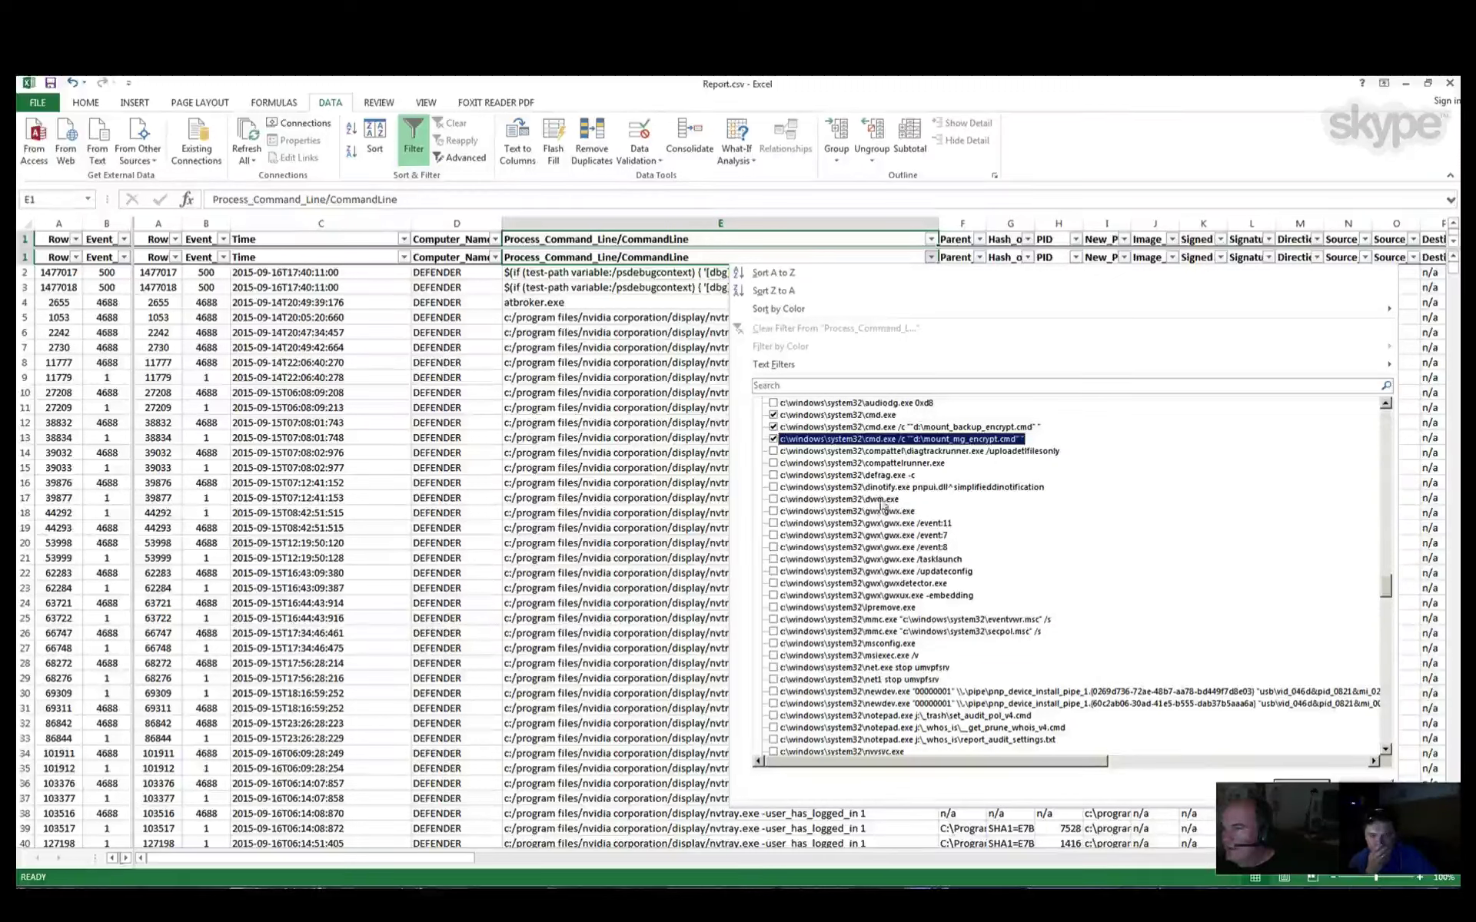
scroll(885, 649, down, 1)
scroll(885, 648, down, 1)
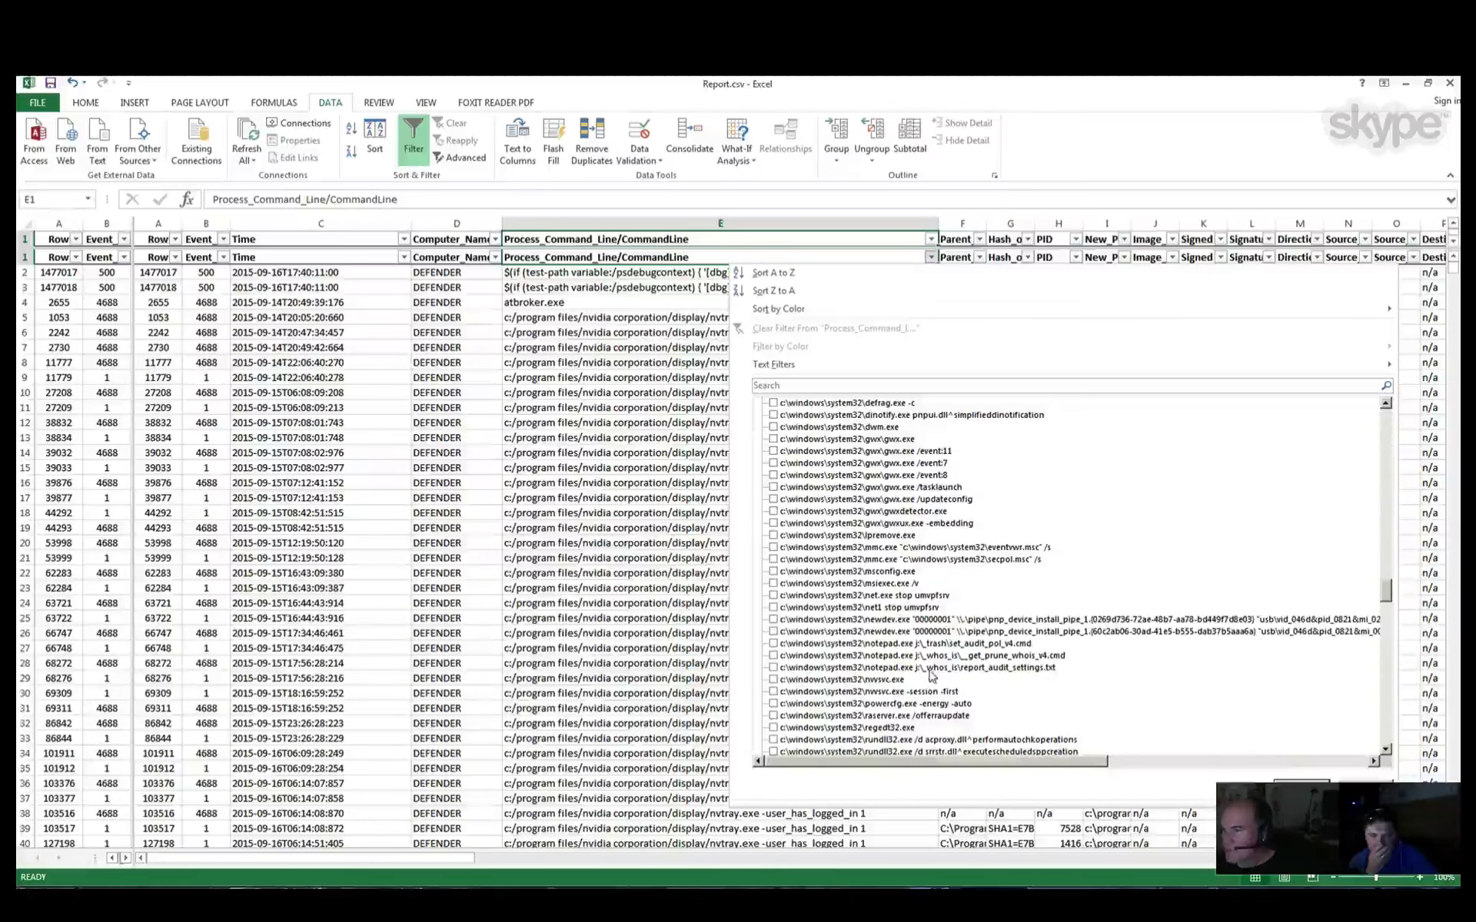
scroll(938, 638, down, 3)
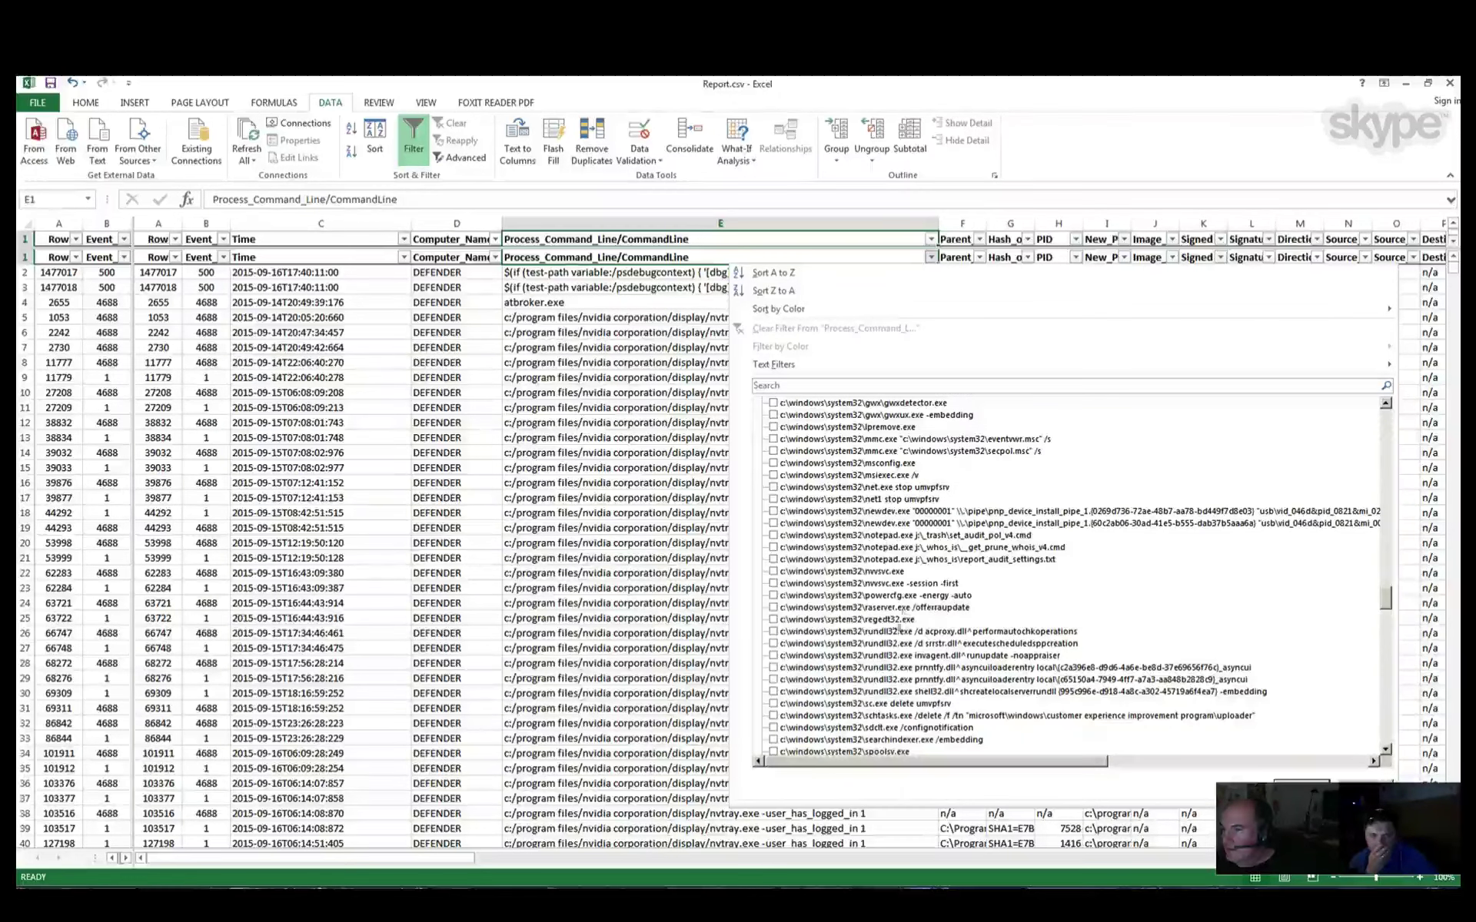
click(874, 620)
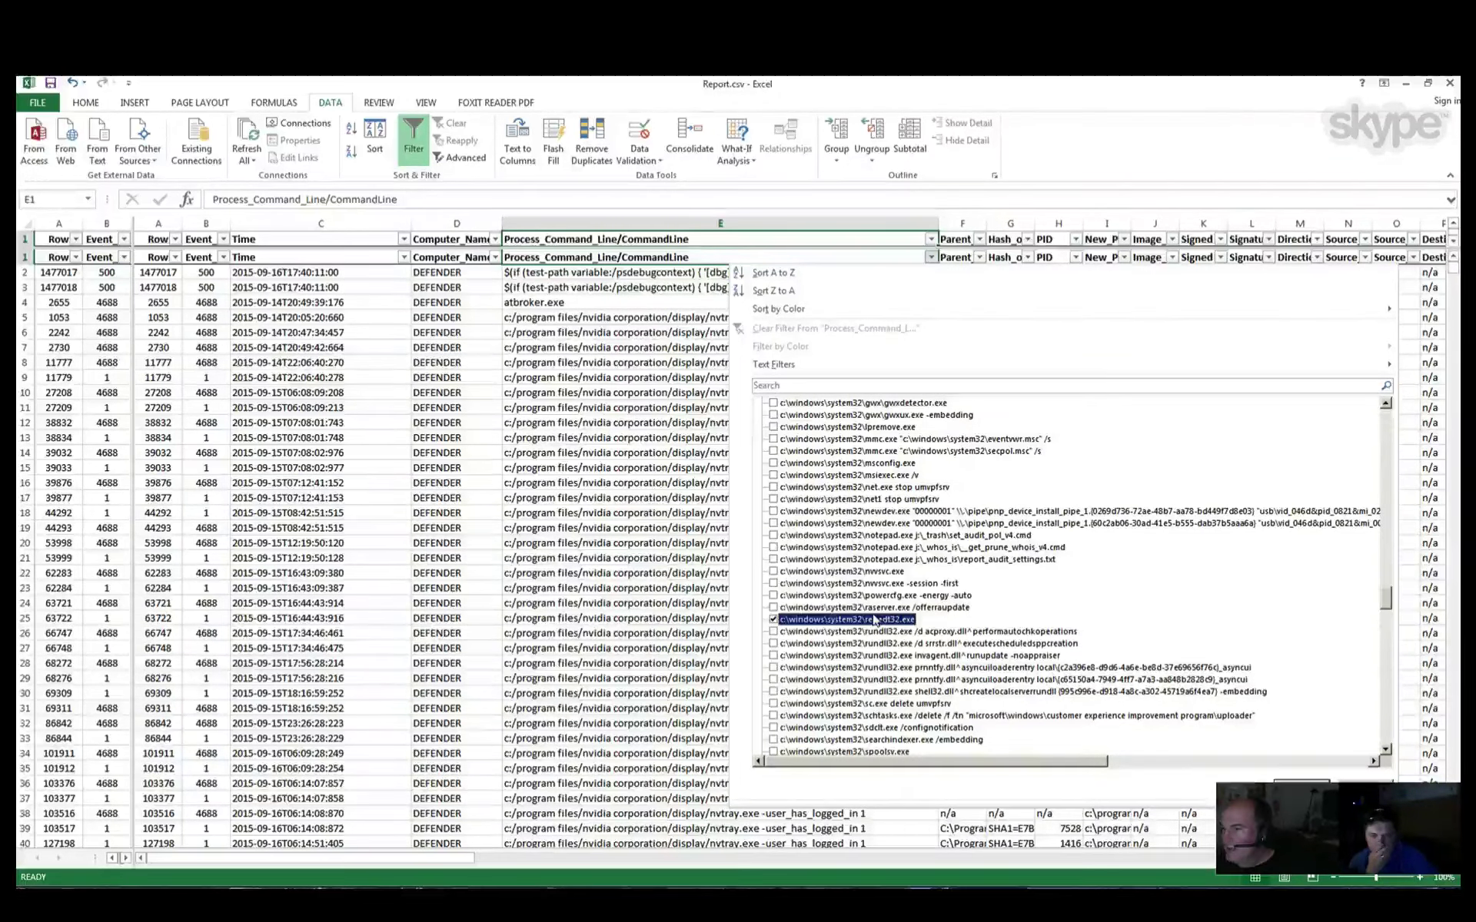
click(773, 608)
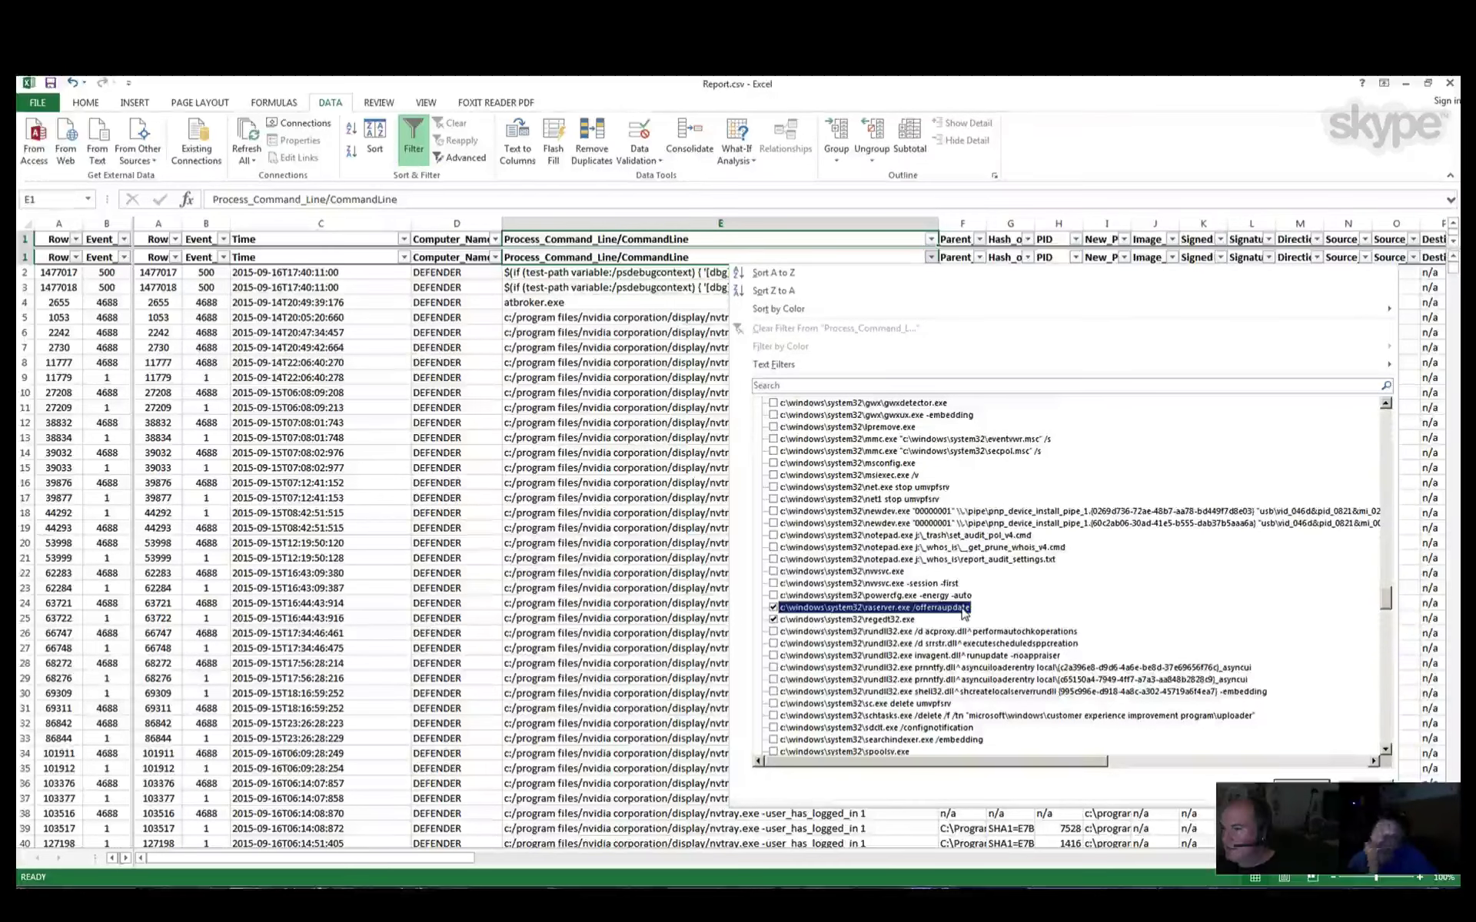
Step: Include the c:\windows\system32\sc.exe delete umvpfsrv entry in the command-line filter list
scroll(963, 613, down, 2)
scroll(890, 607, down, 2)
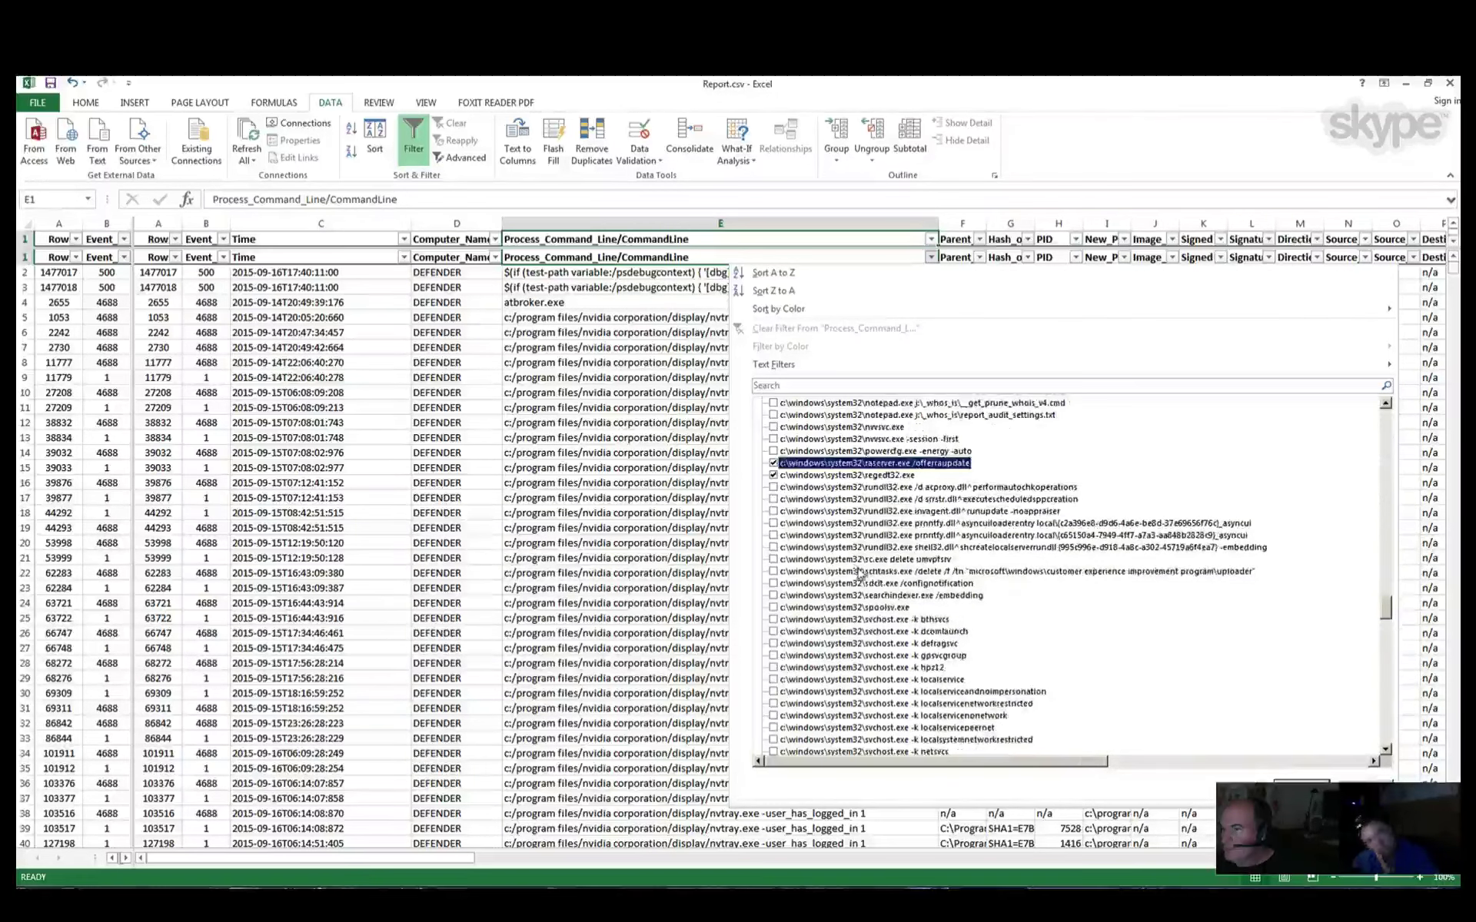
click(773, 559)
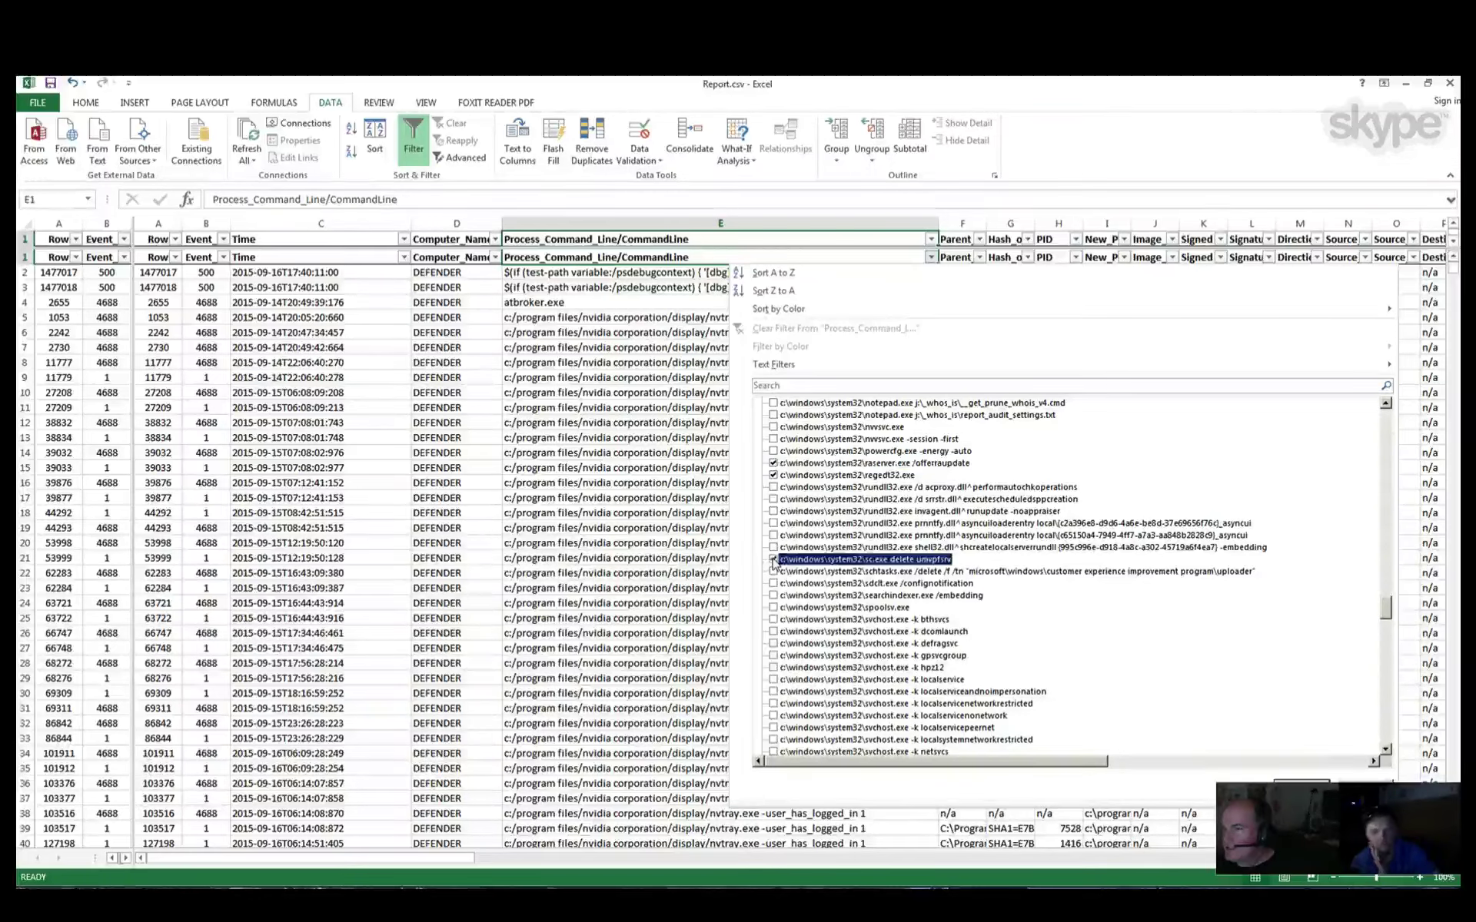
Step: Include the winlogon.exe and z:\zz_tools\putty.exe entries in the command-line filter list and apply the filter
scroll(872, 660, down, 6)
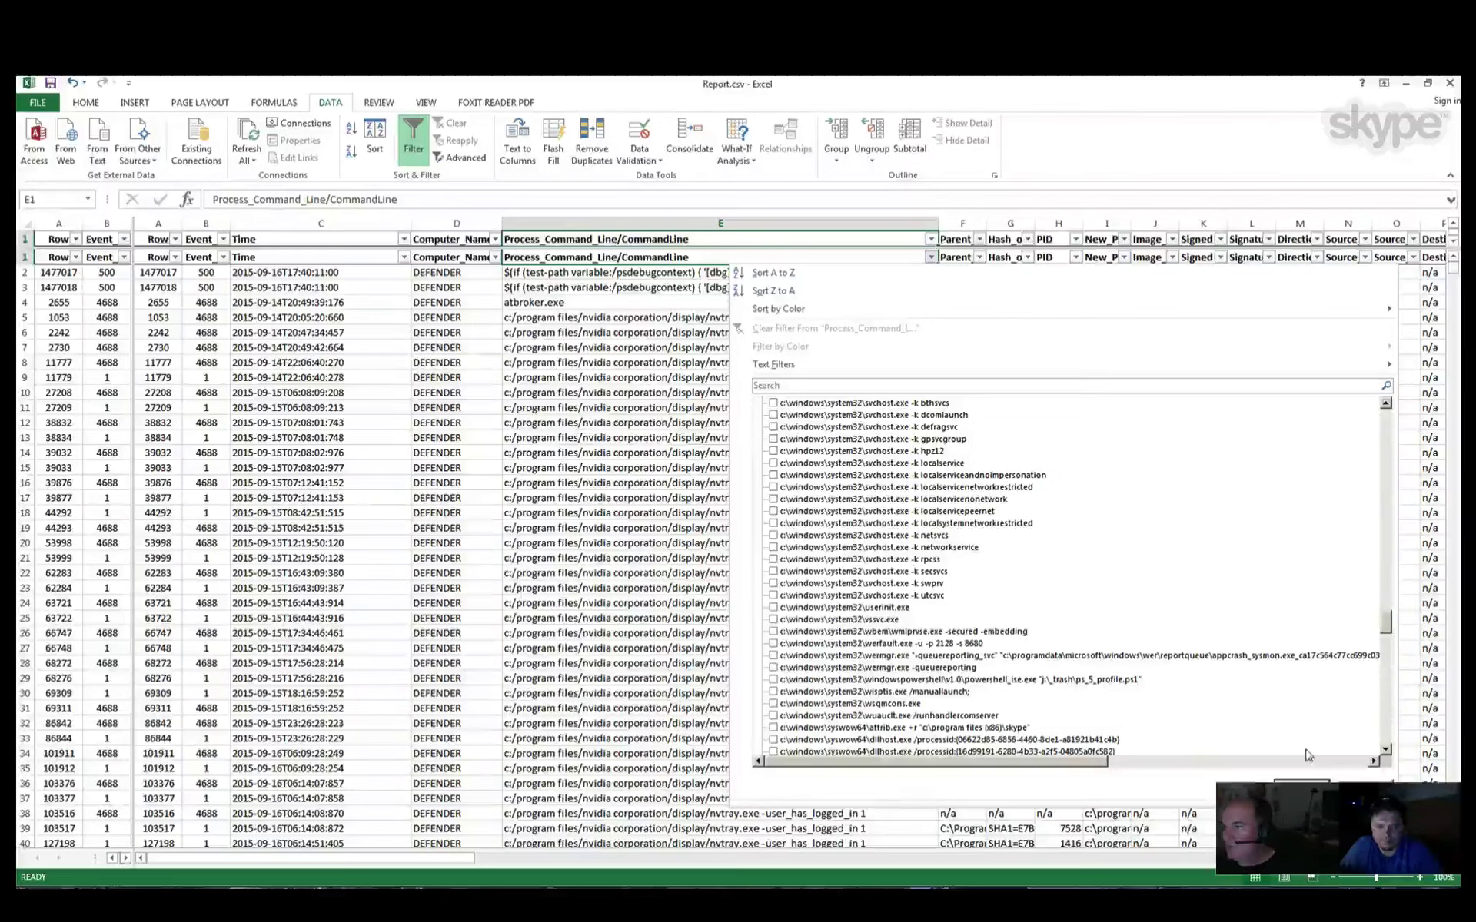
click(1385, 752)
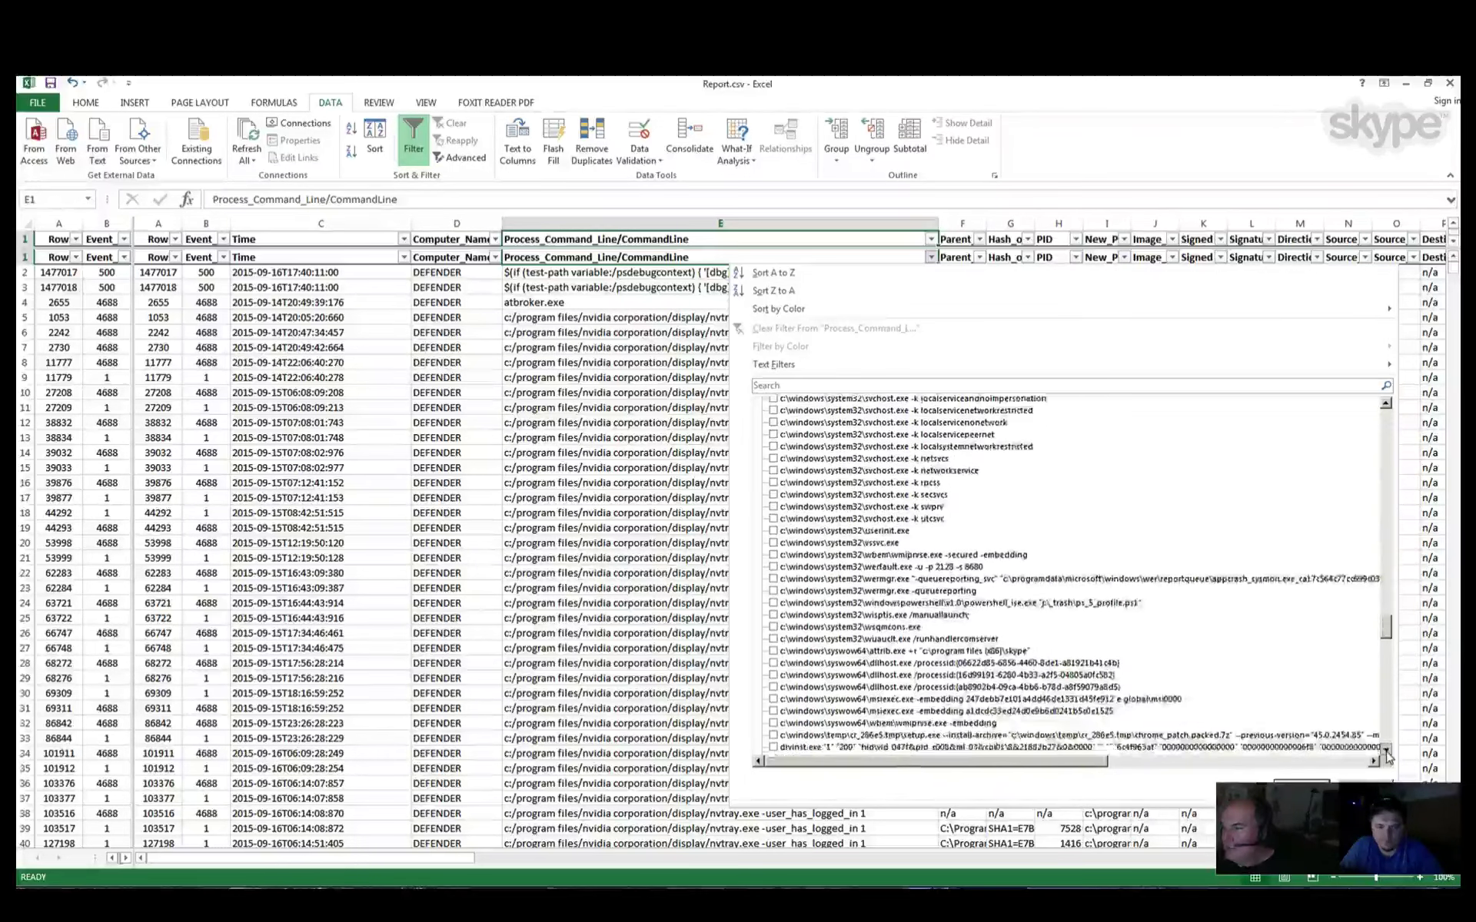
click(1386, 752)
click(1386, 752)
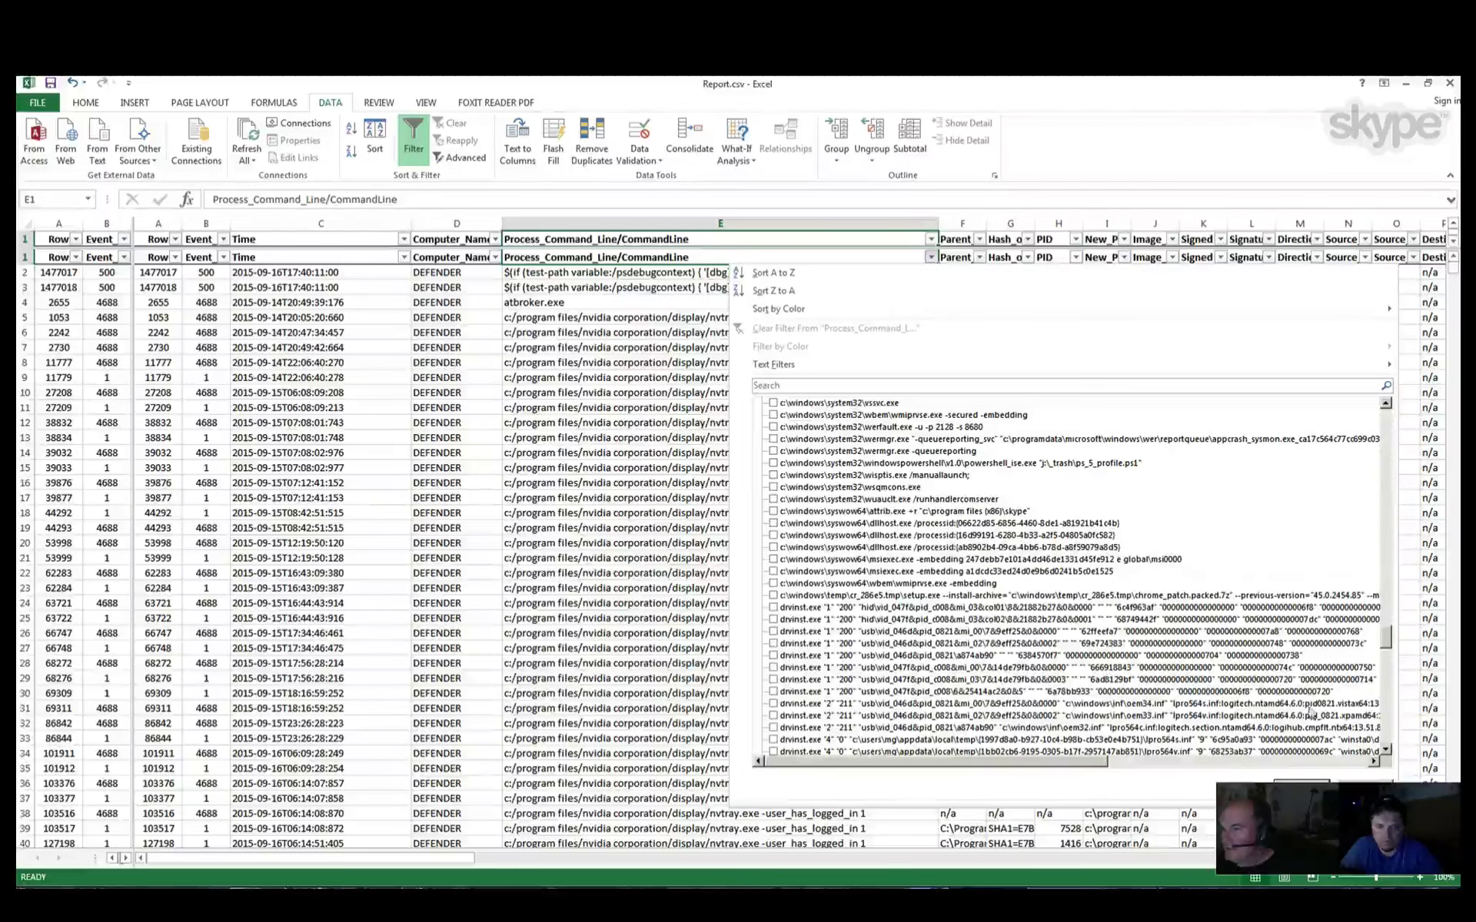
scroll(1386, 756, down, 3)
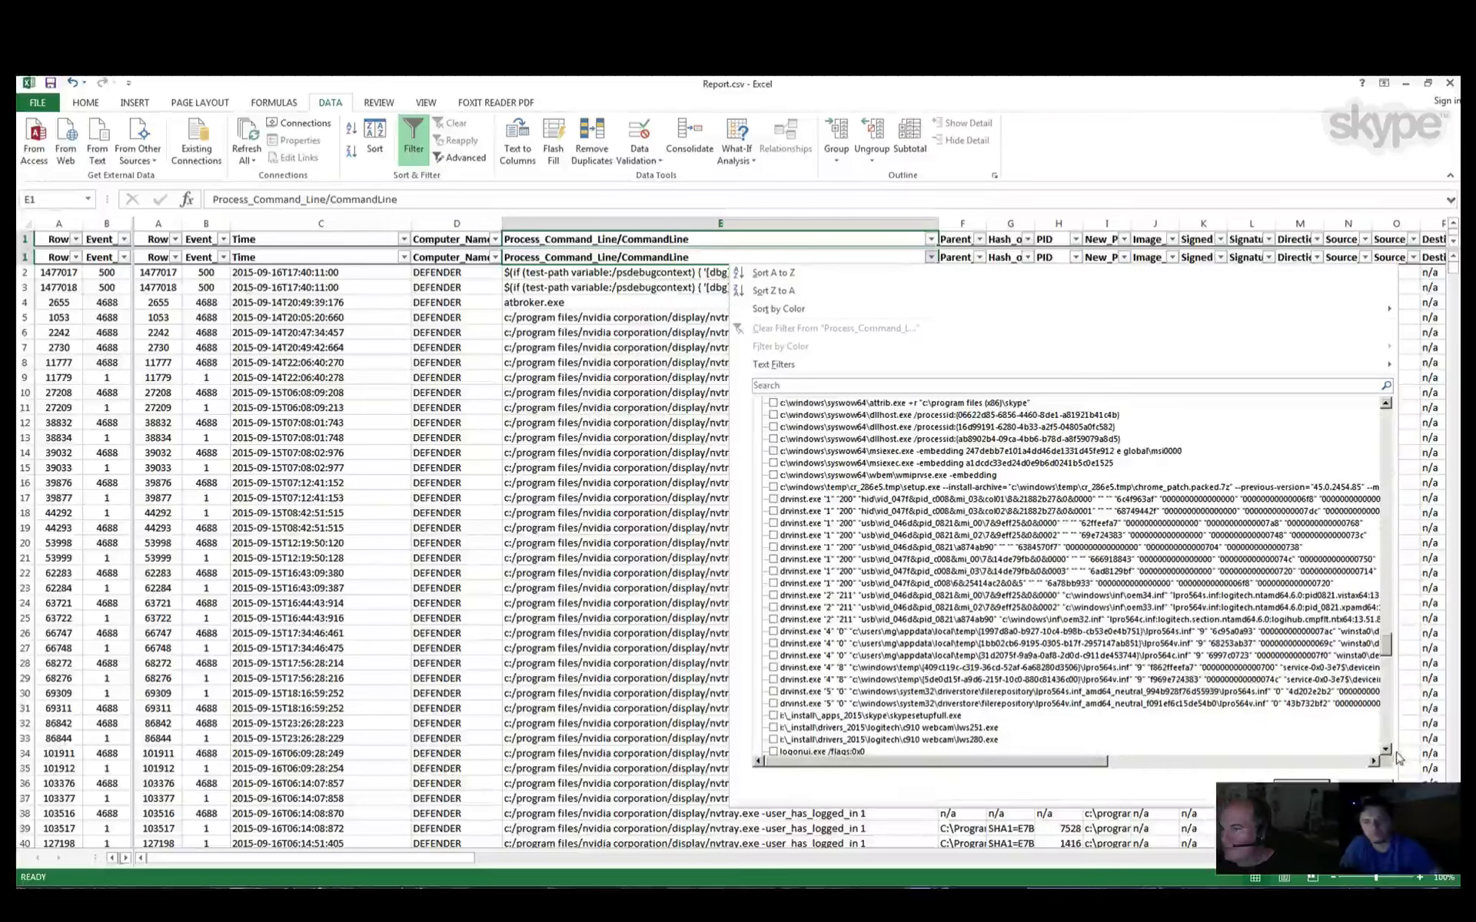
scroll(1387, 752, down, 2)
scroll(1389, 756, down, 6)
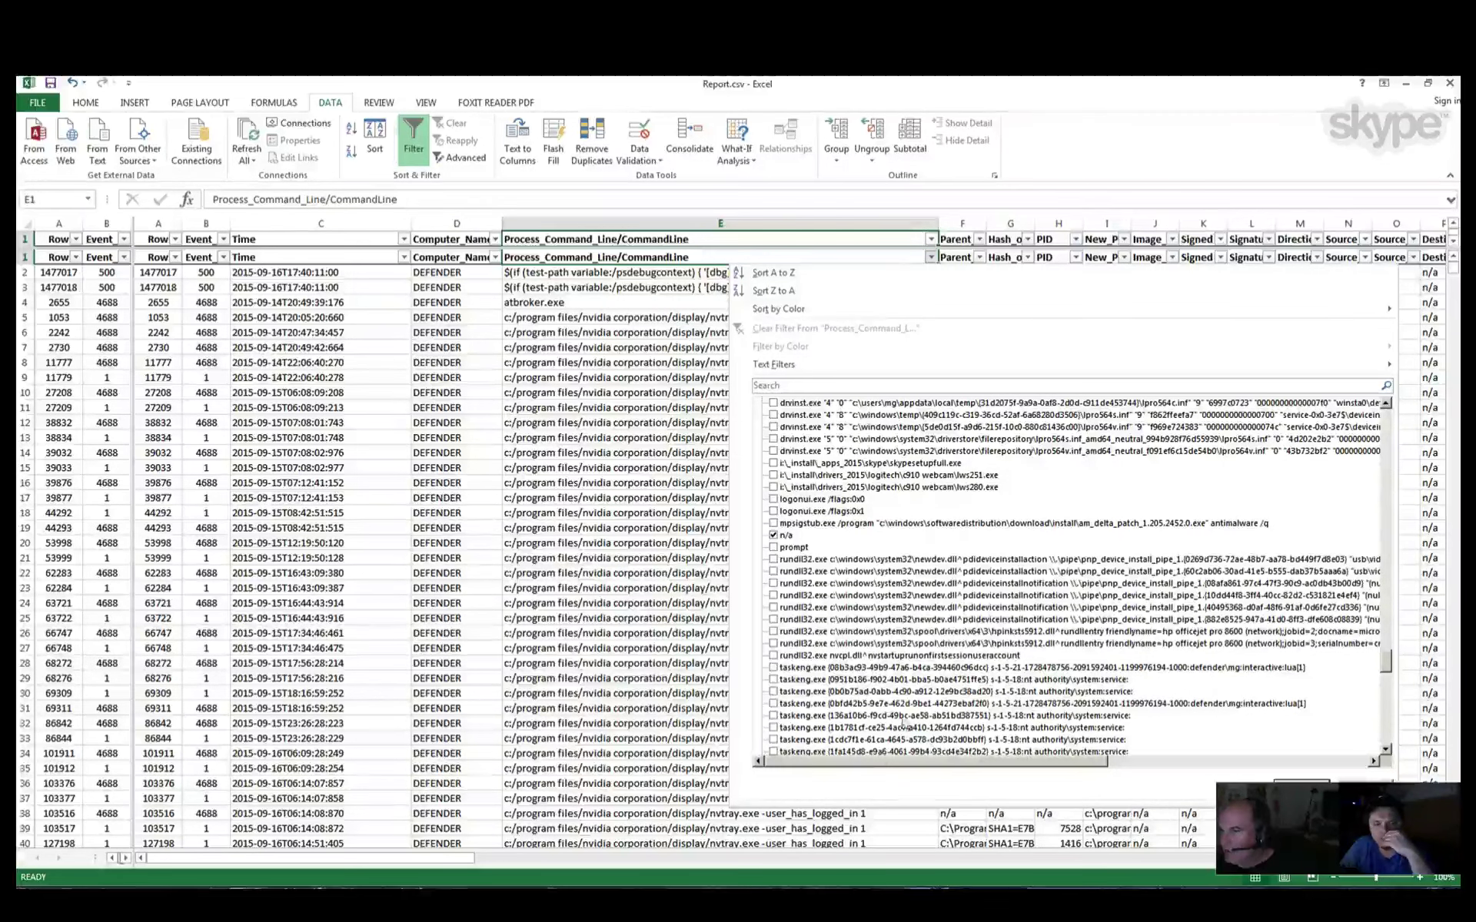
click(1387, 750)
click(1387, 751)
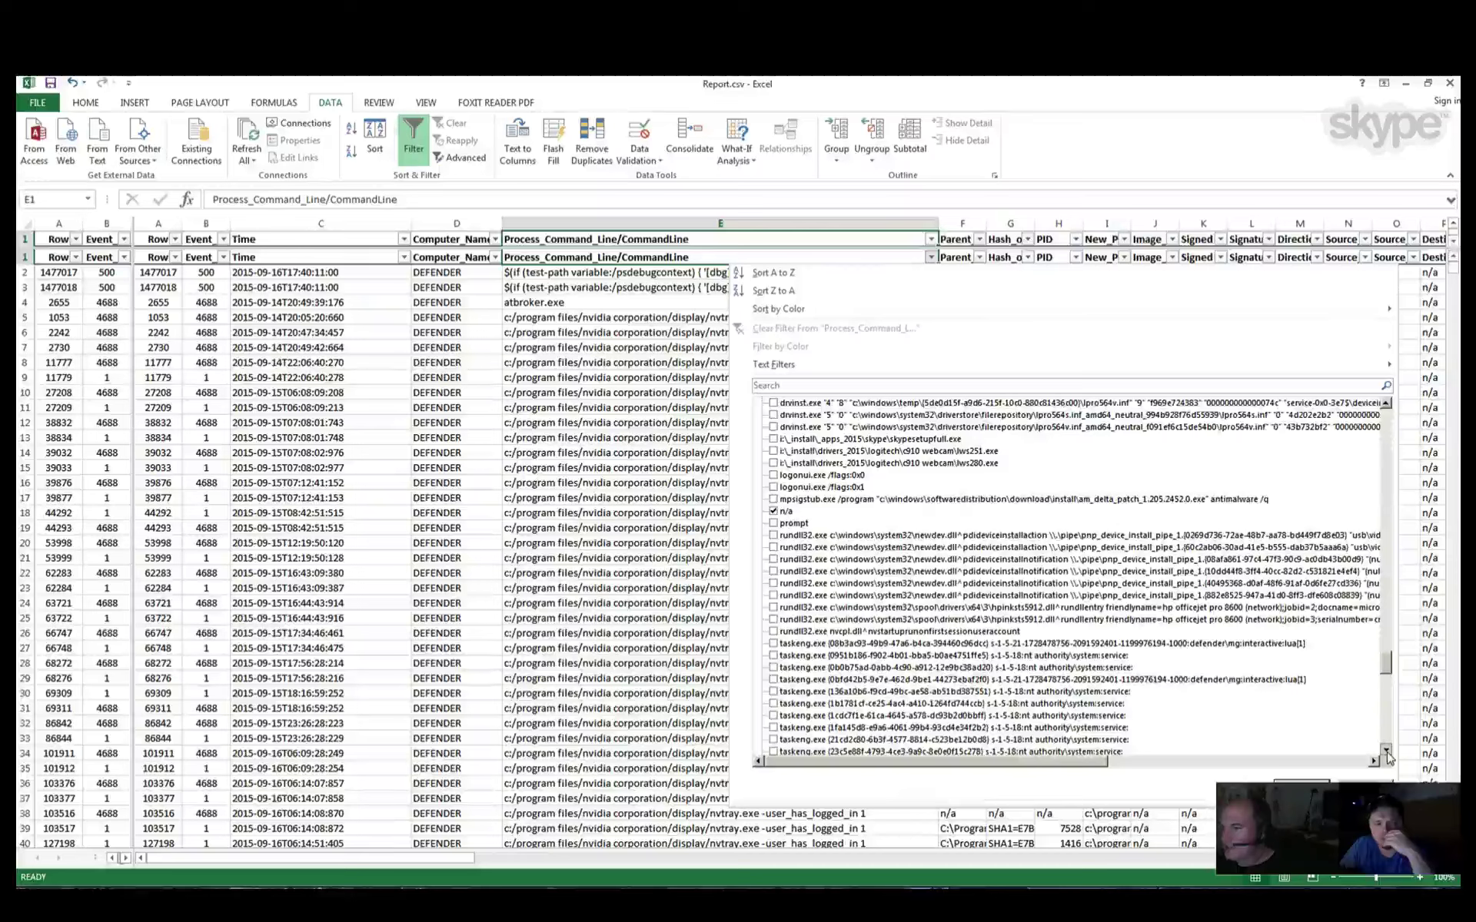
drag(1387, 752, 1387, 752)
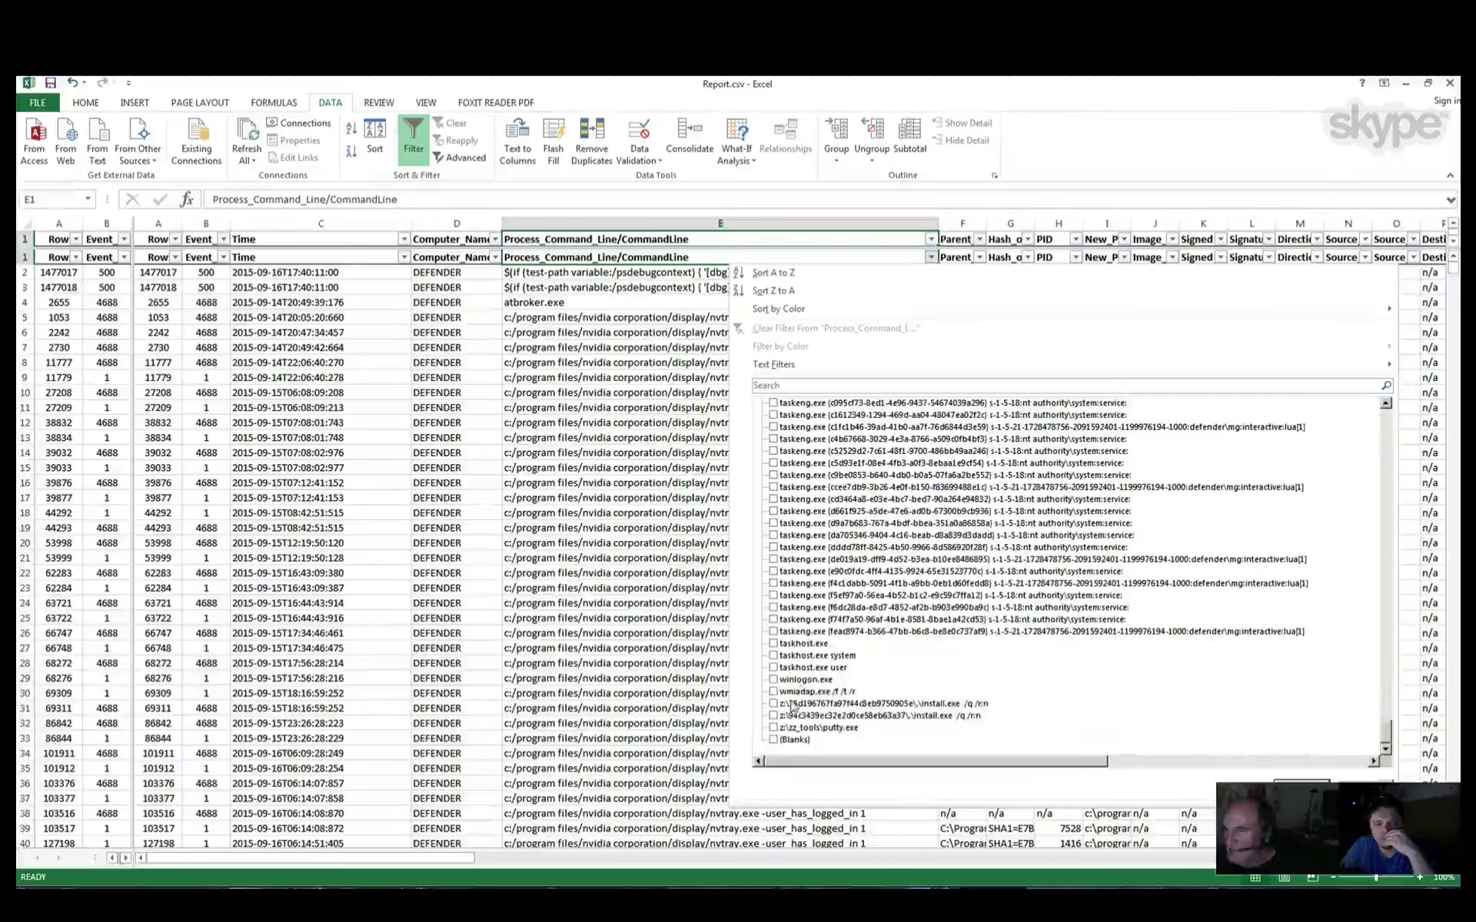
click(773, 680)
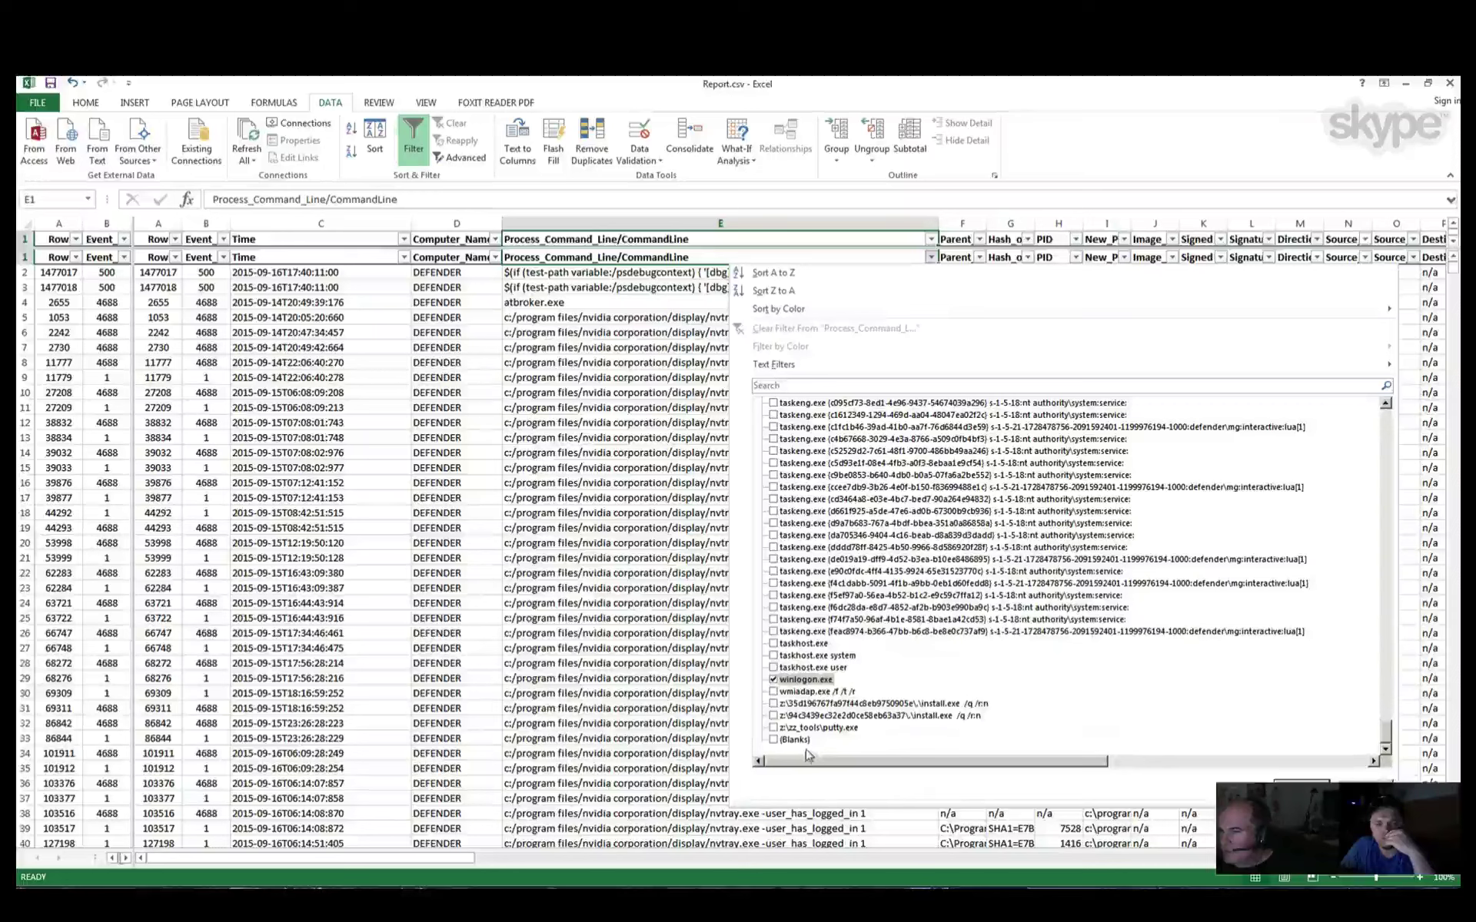
click(830, 728)
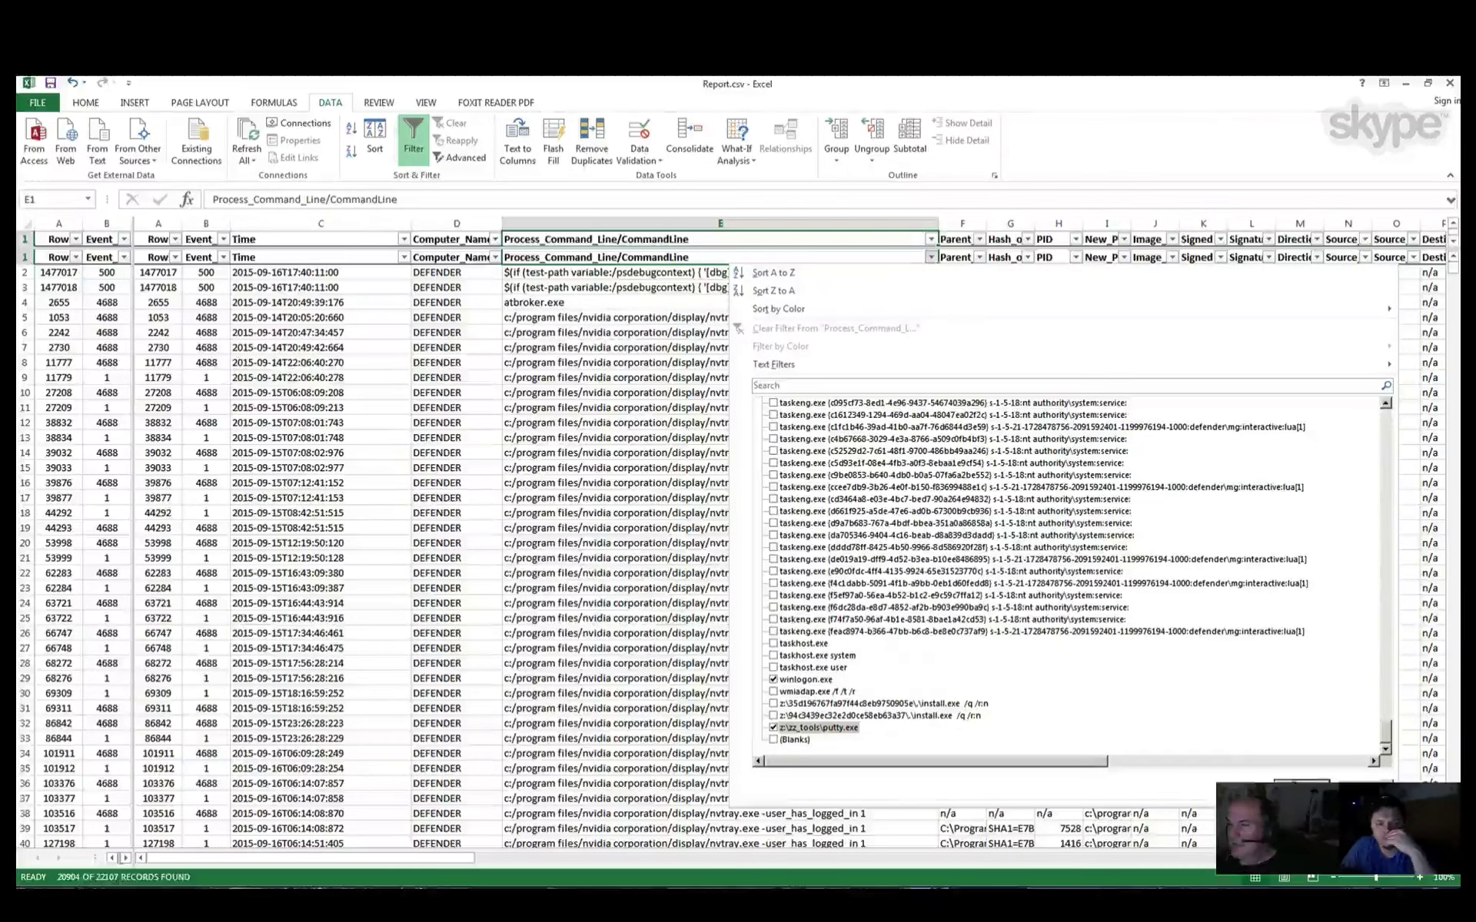
key(Return)
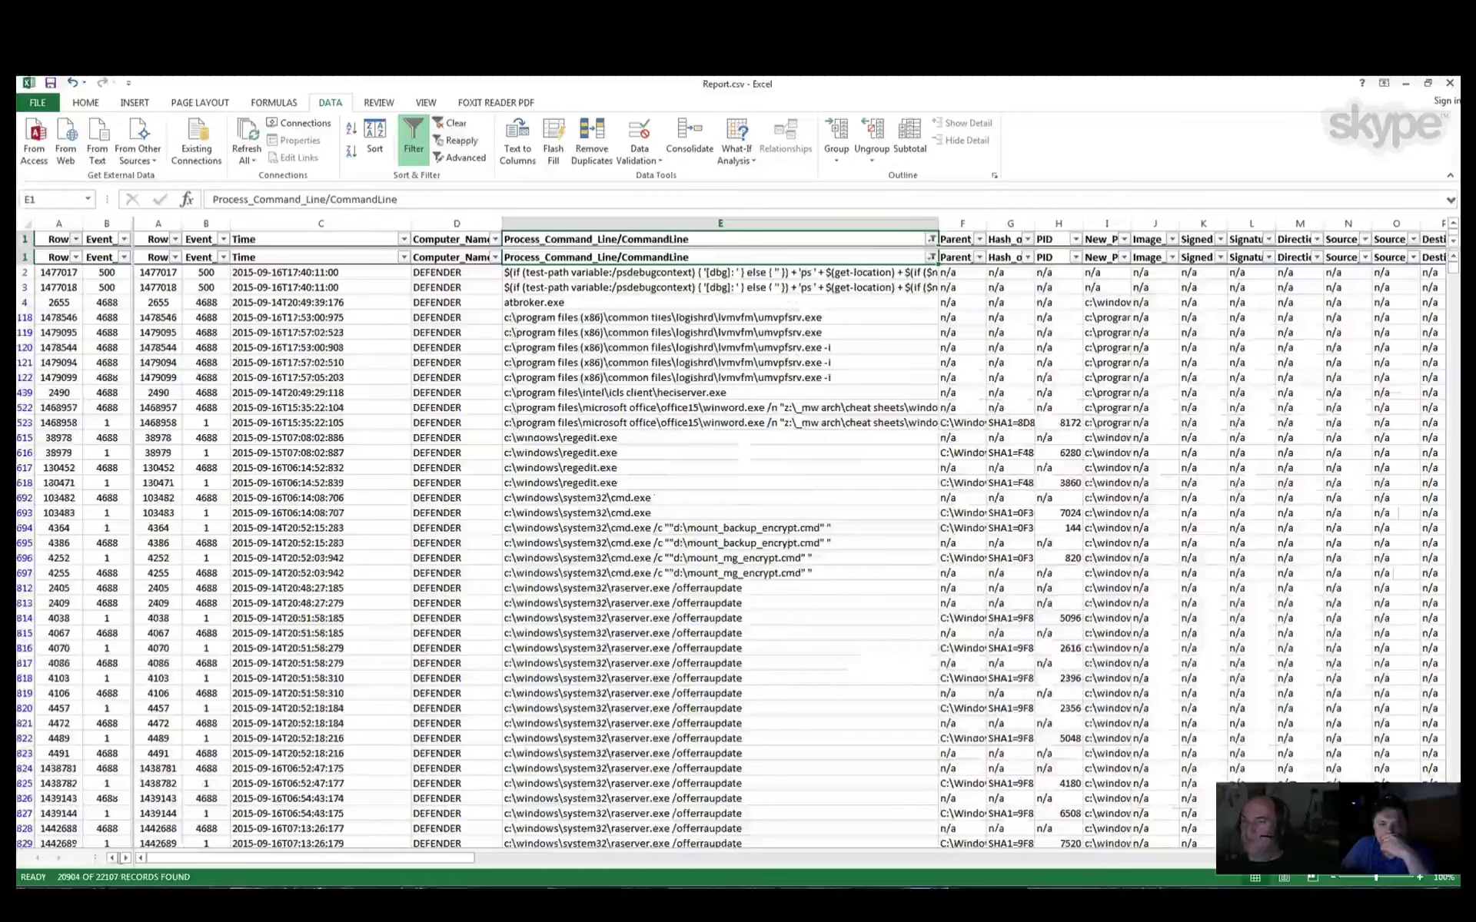
Step: Examine the filtered report rows, comparing the selected command lines with the n/a entries further down
click(619, 618)
scroll(618, 620, down, 5)
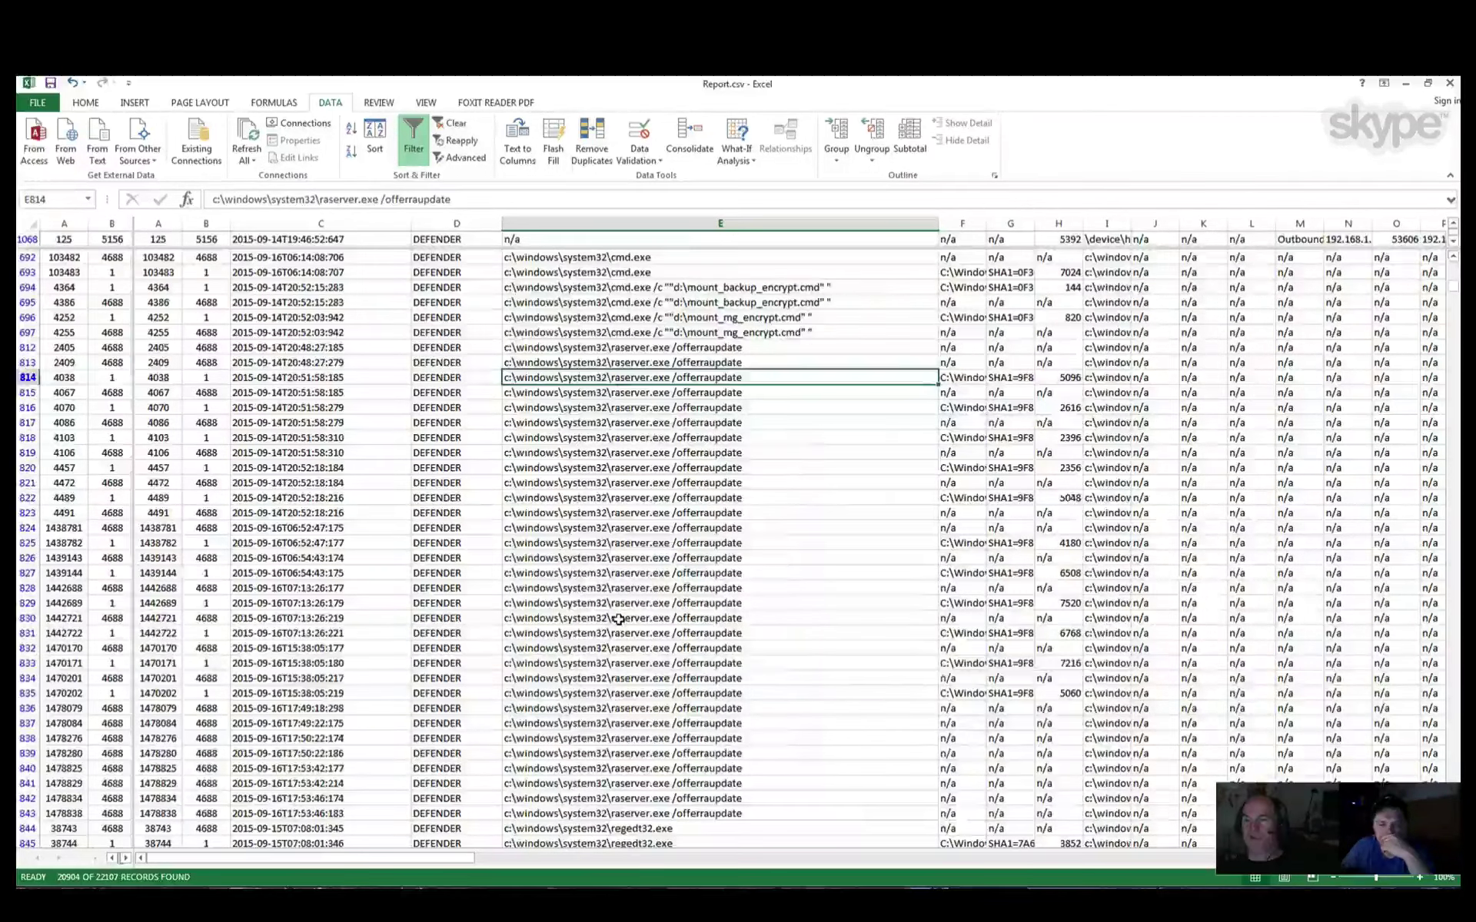
scroll(619, 619, down, 15)
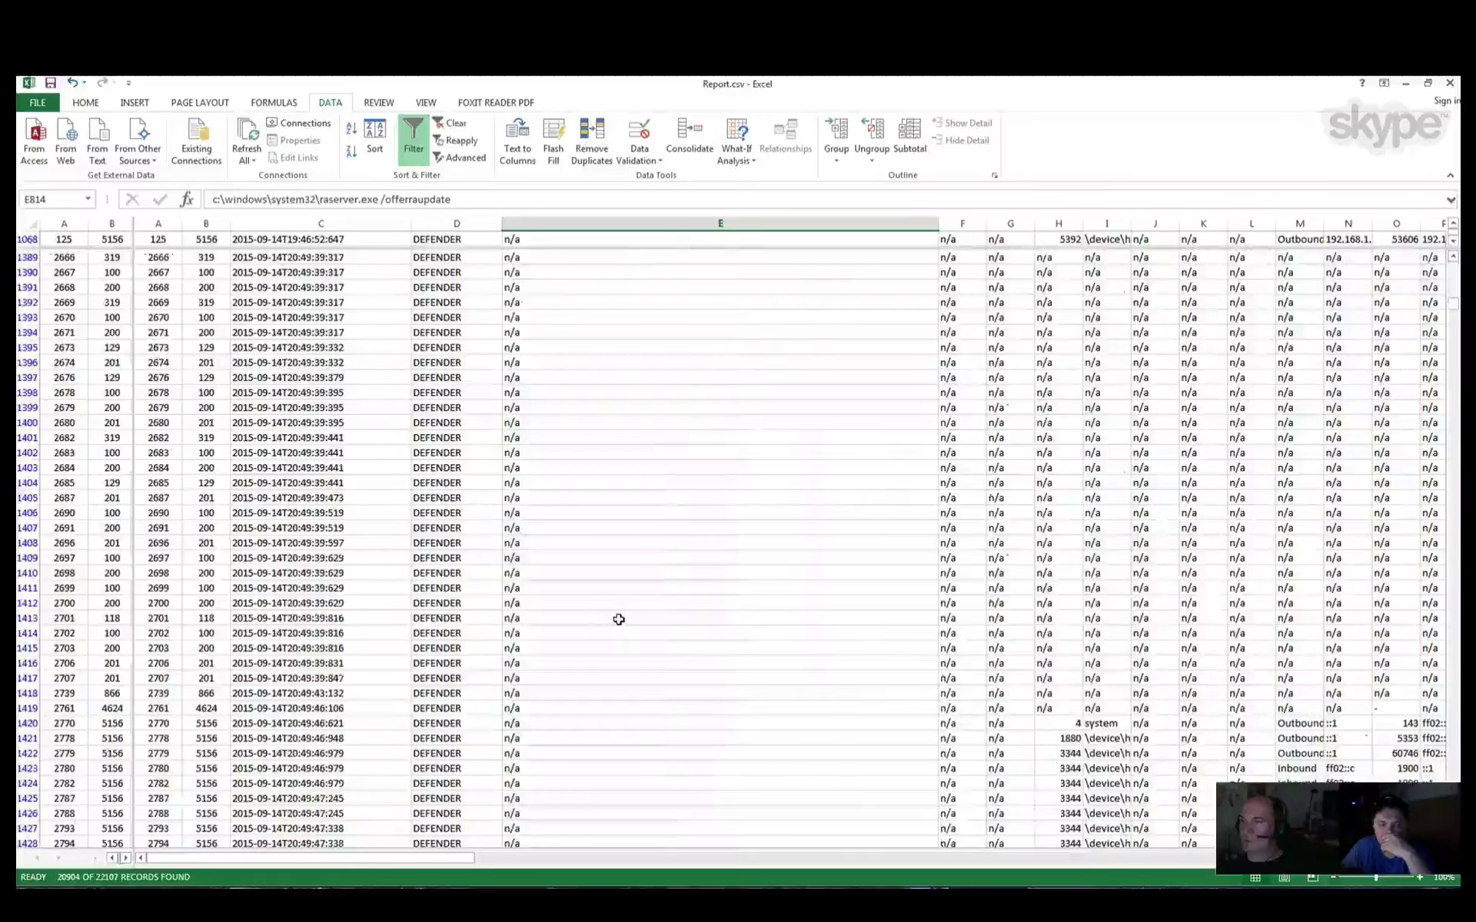
scroll(618, 620, down, 10)
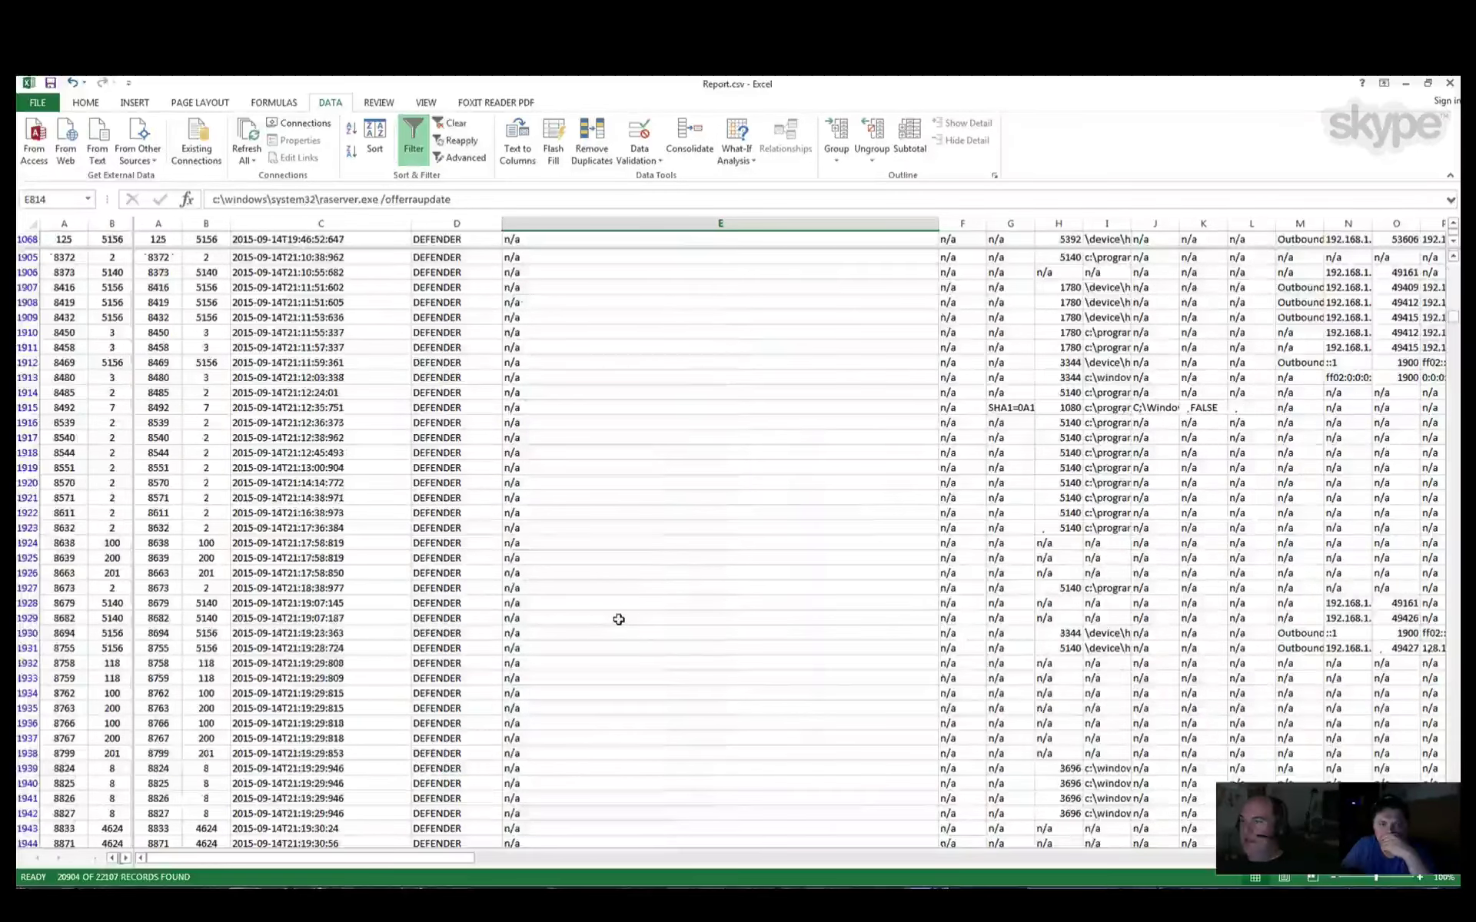
scroll(619, 619, down, 20)
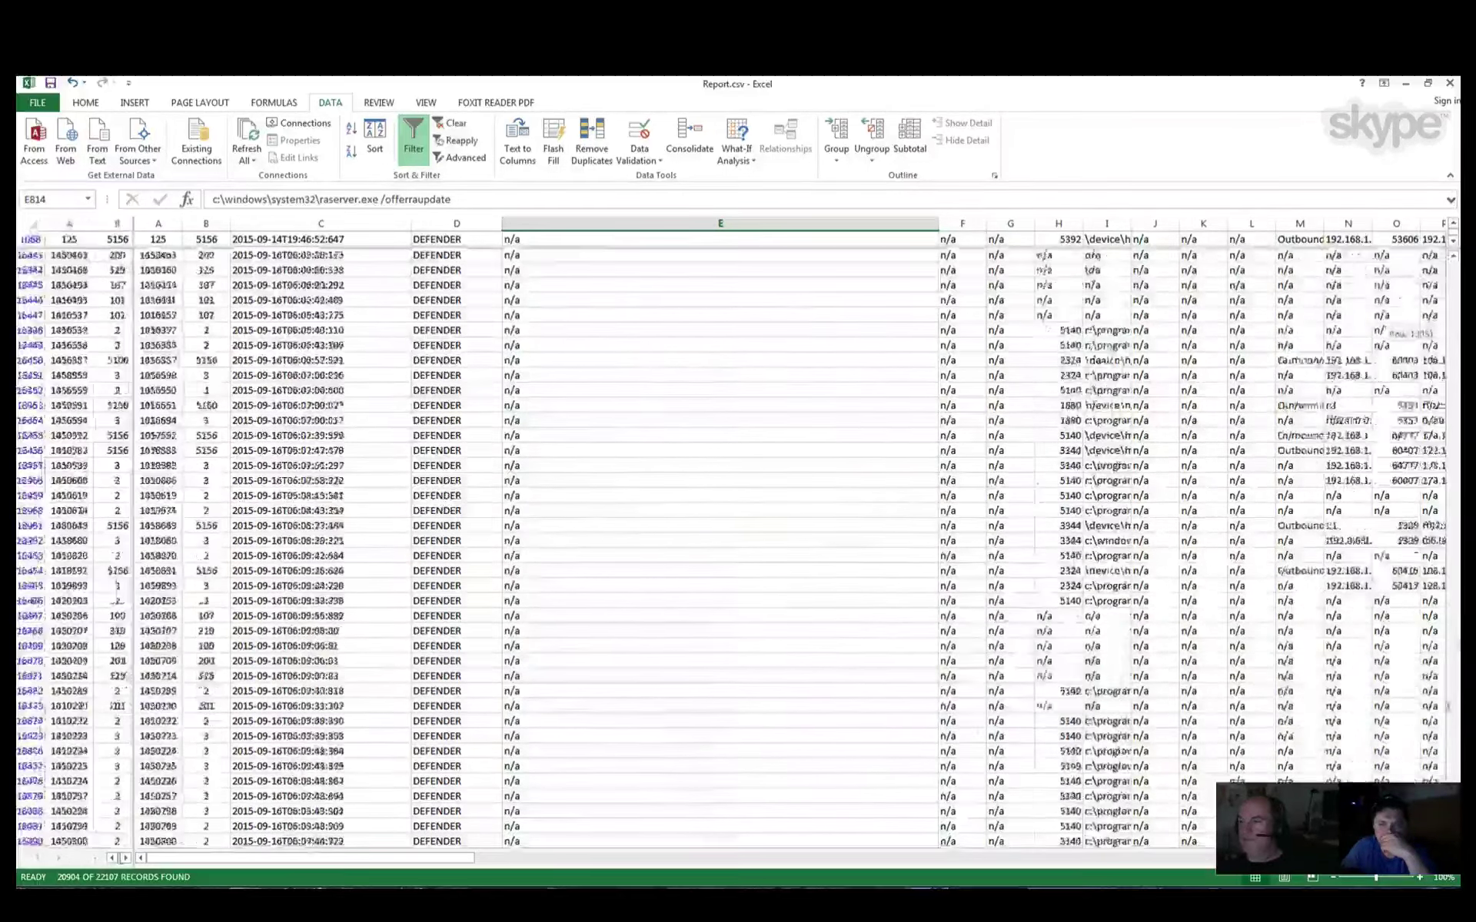
scroll(618, 619, up, 20)
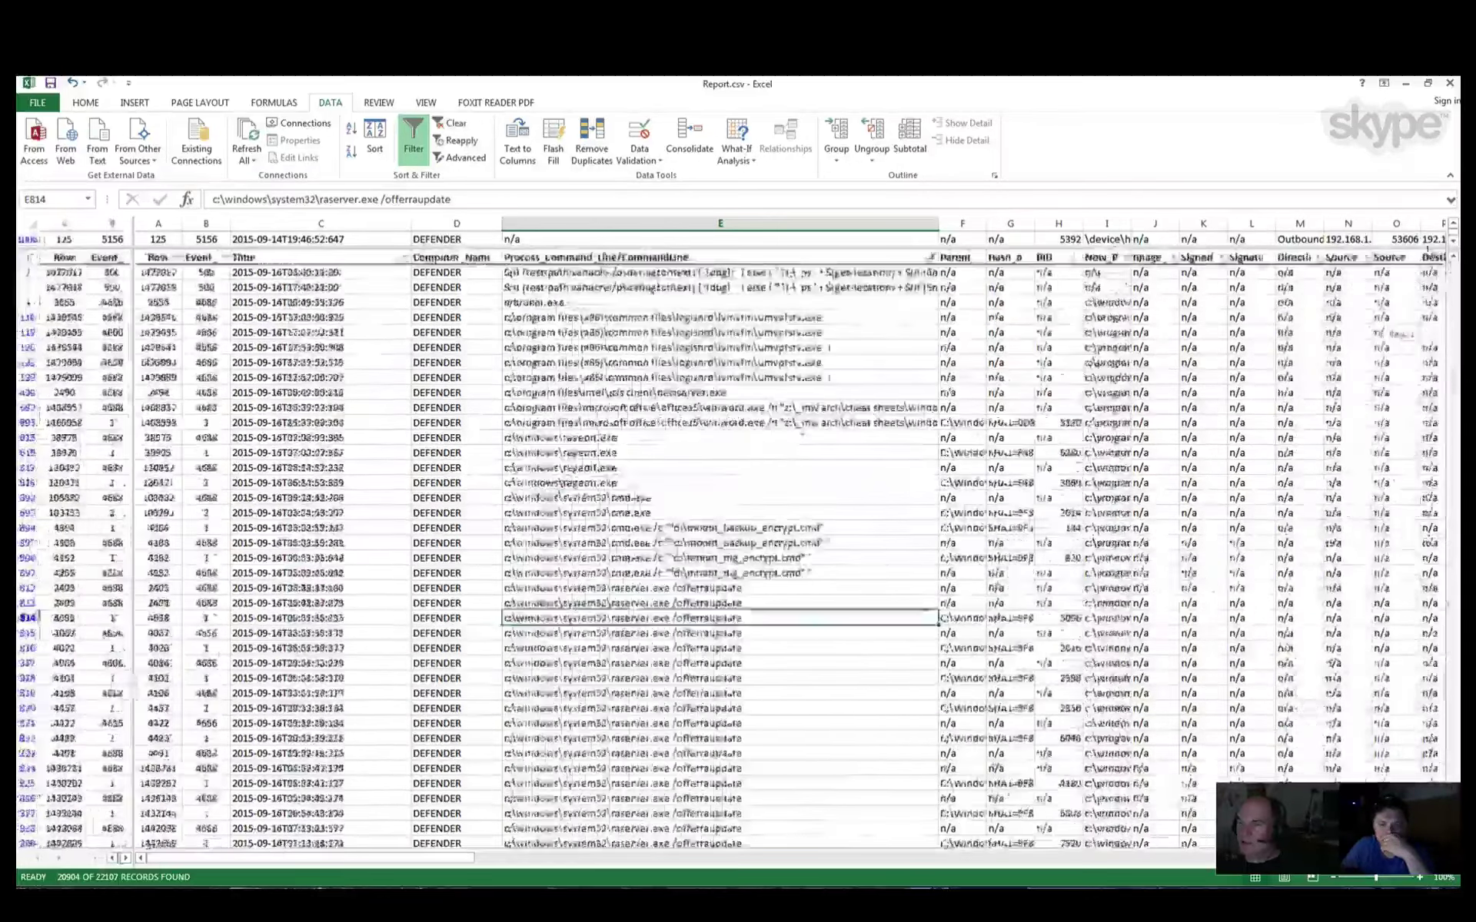
scroll(642, 444, down, 11)
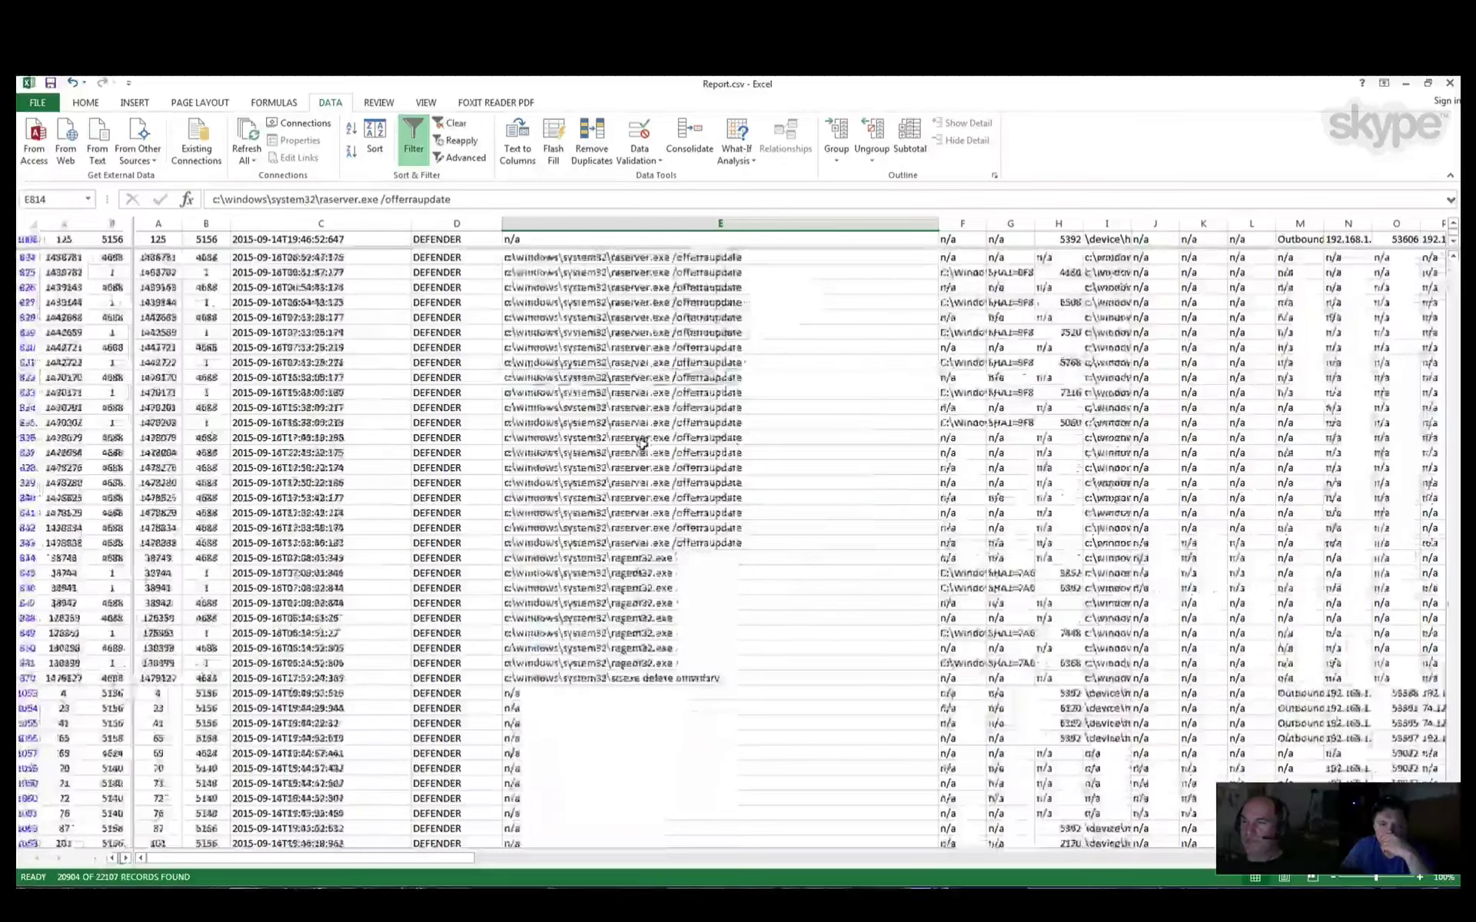
scroll(683, 558, up, 1)
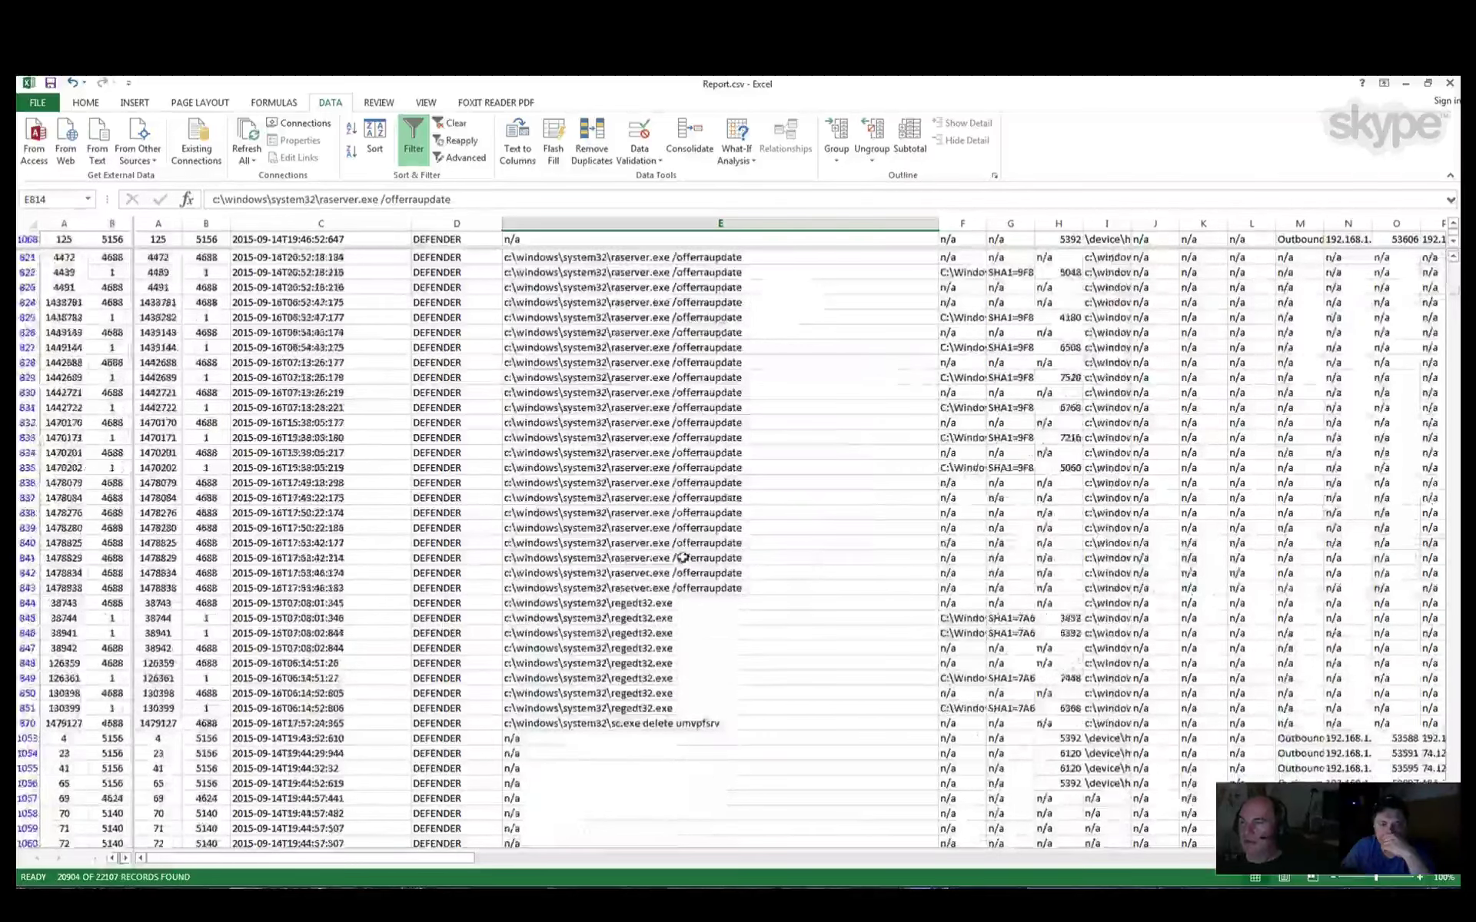
scroll(683, 558, up, 7)
scroll(566, 298, up, 4)
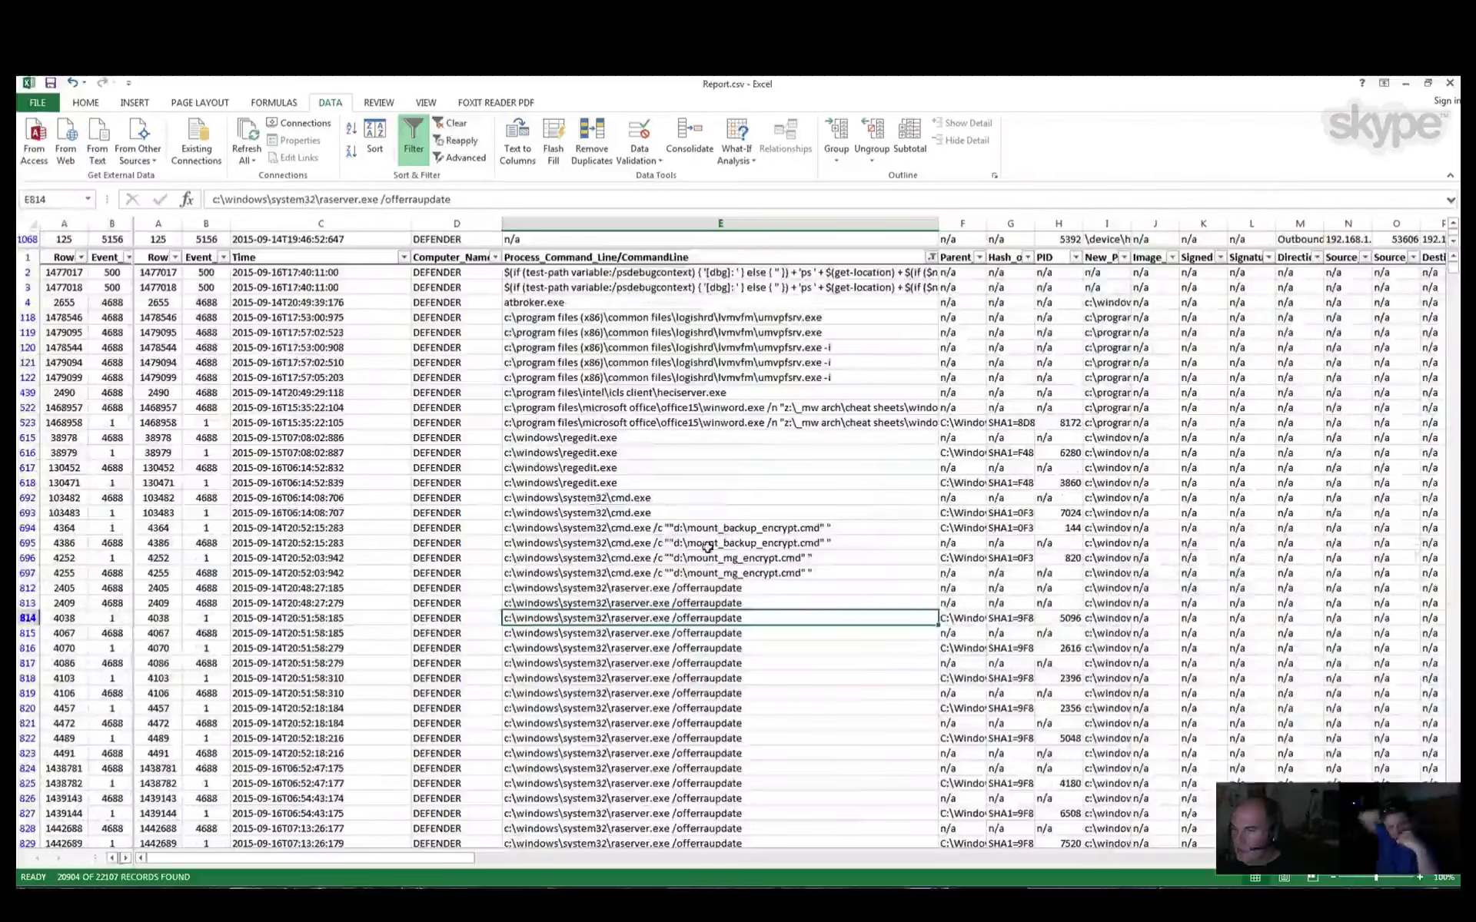
scroll(732, 686, down, 2)
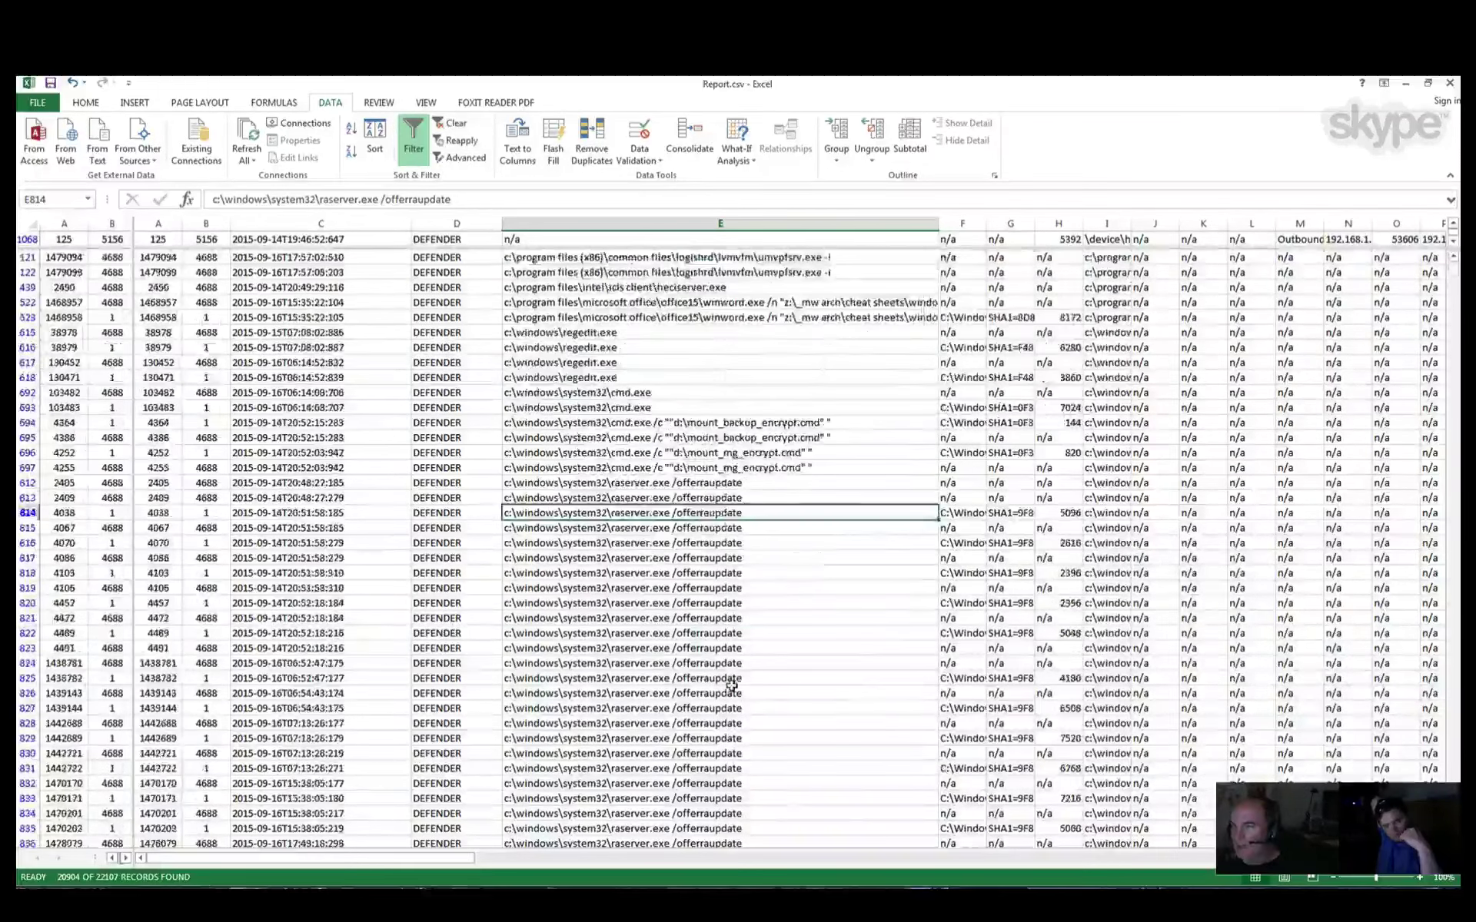
scroll(732, 686, down, 3)
scroll(889, 484, up, 6)
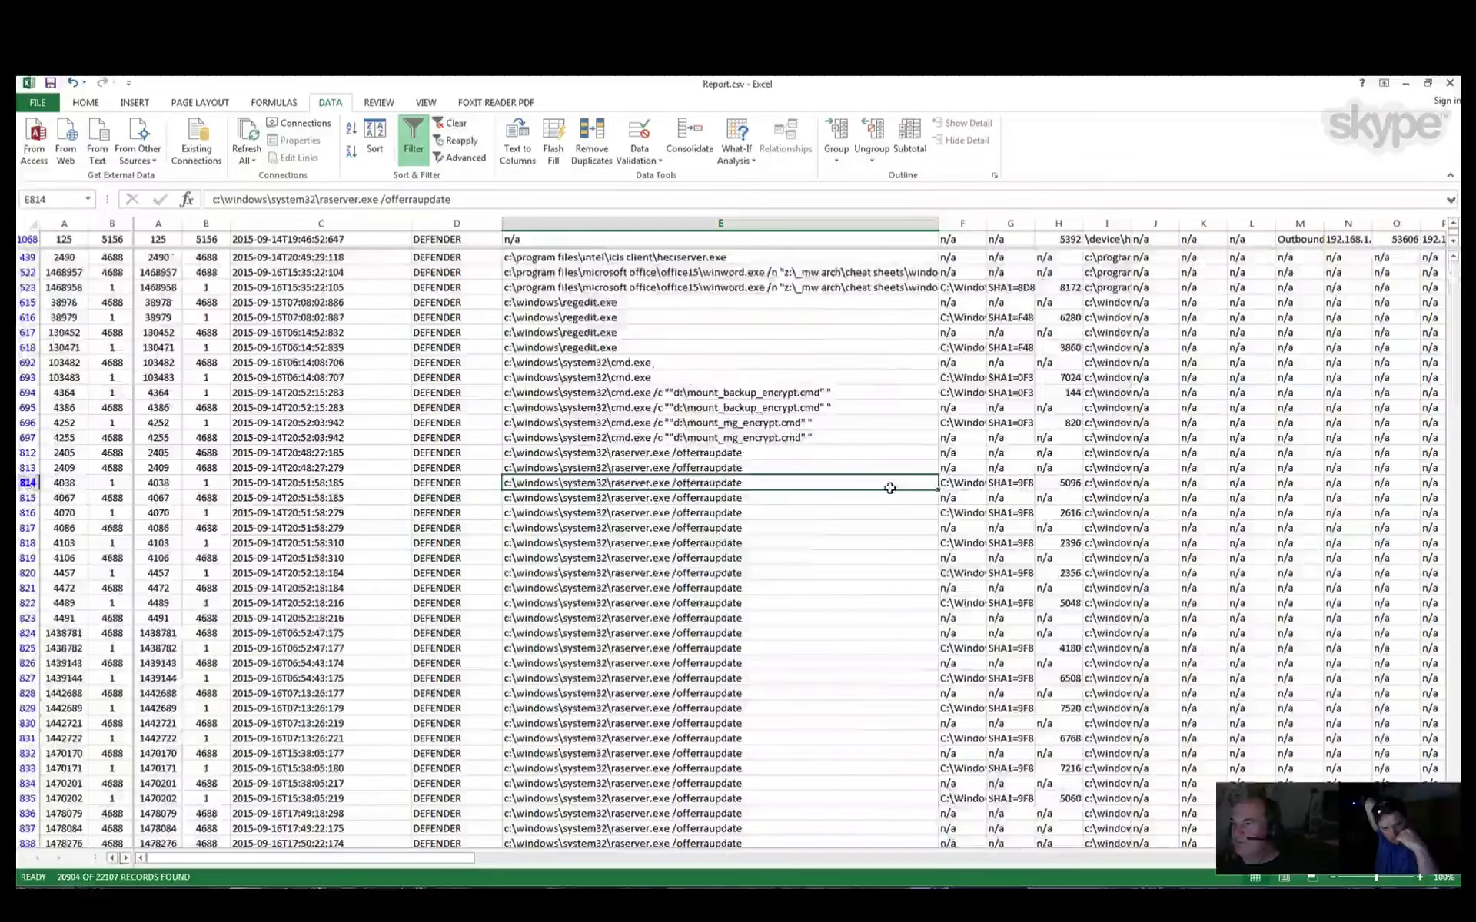
Step: Exclude atbroker.exe and both lvmvfm\umvpfsrv.exe entries from the Process_Command_Line/CommandLine filter list
click(933, 258)
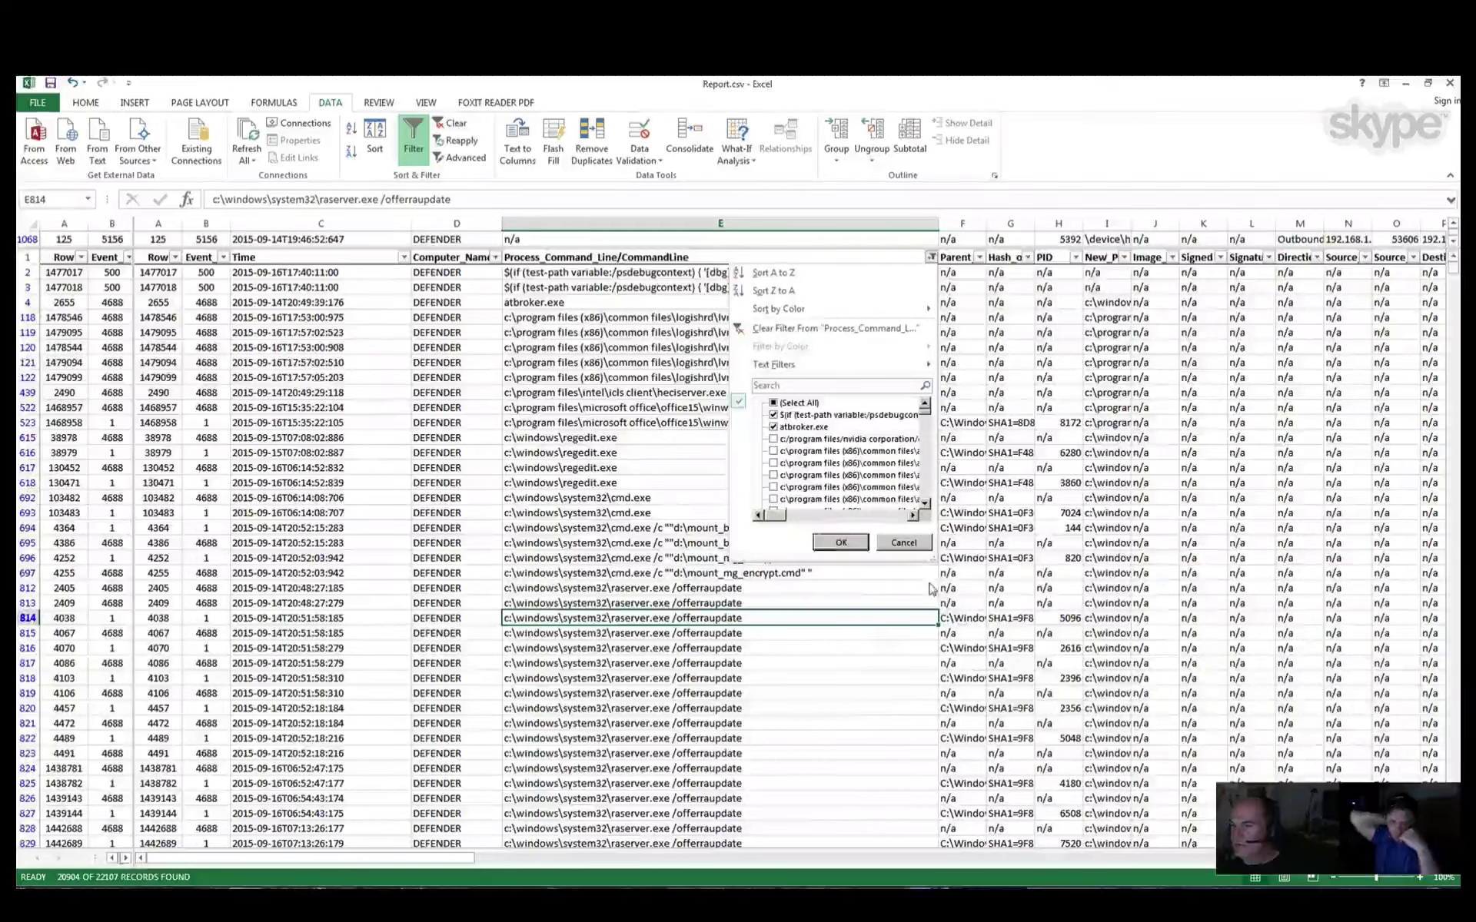
drag(932, 559, 1253, 786)
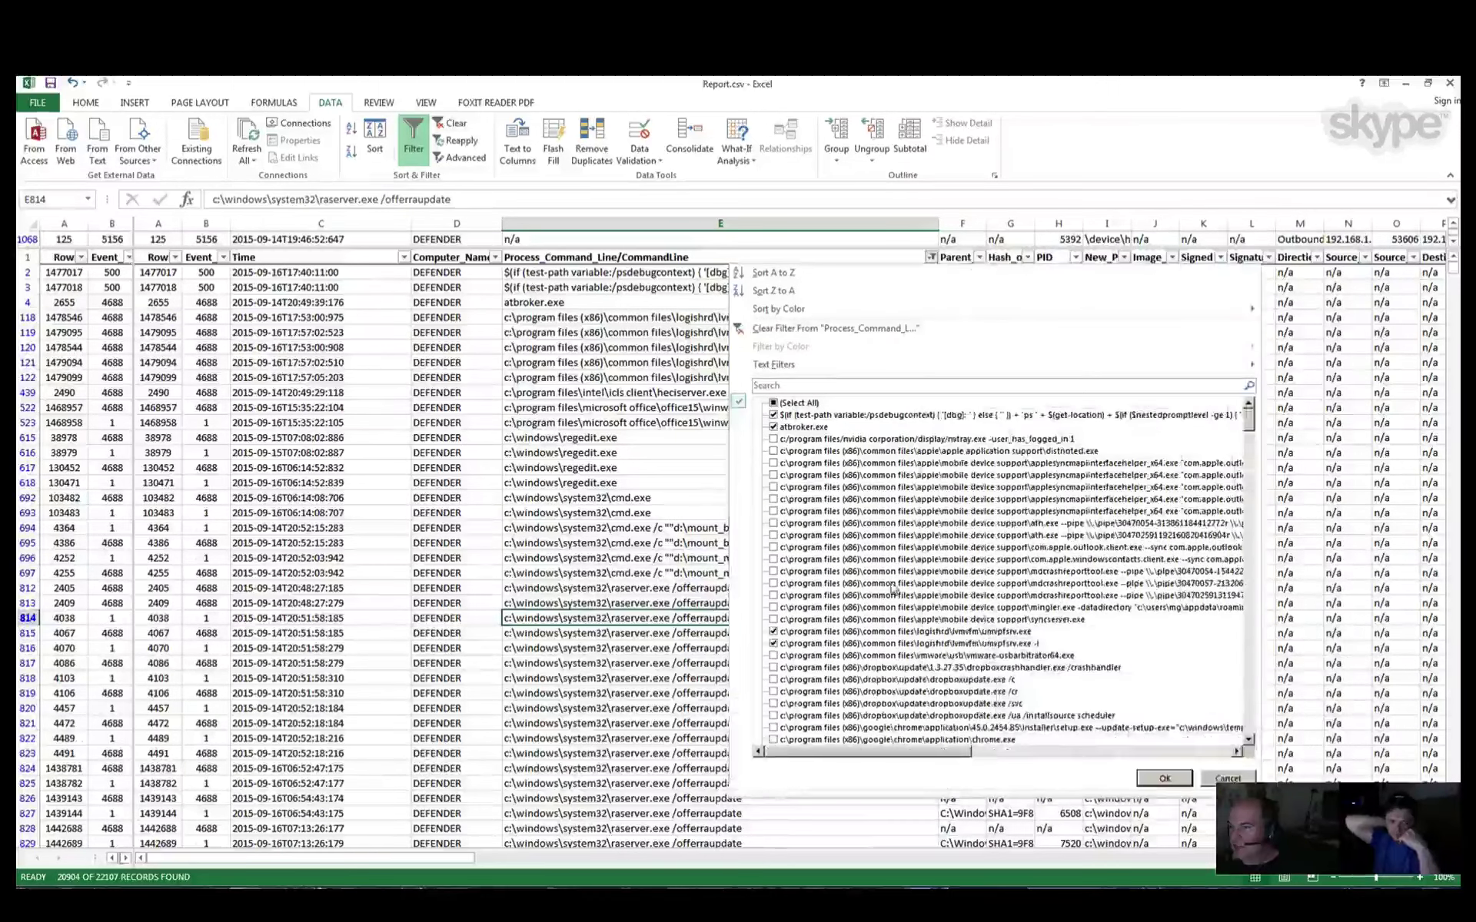
click(773, 632)
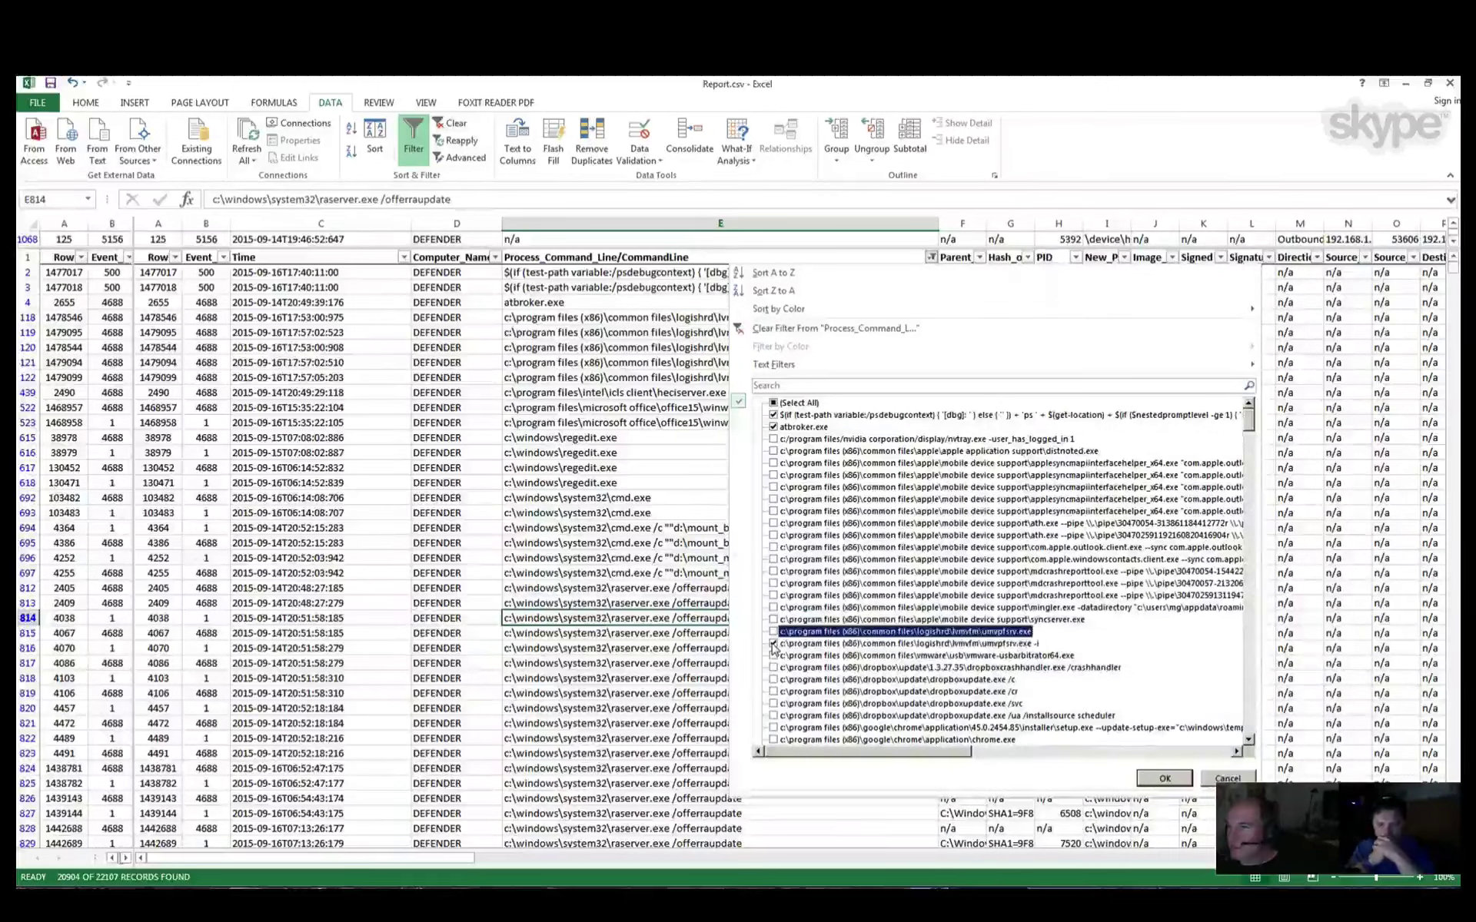
click(774, 645)
click(773, 427)
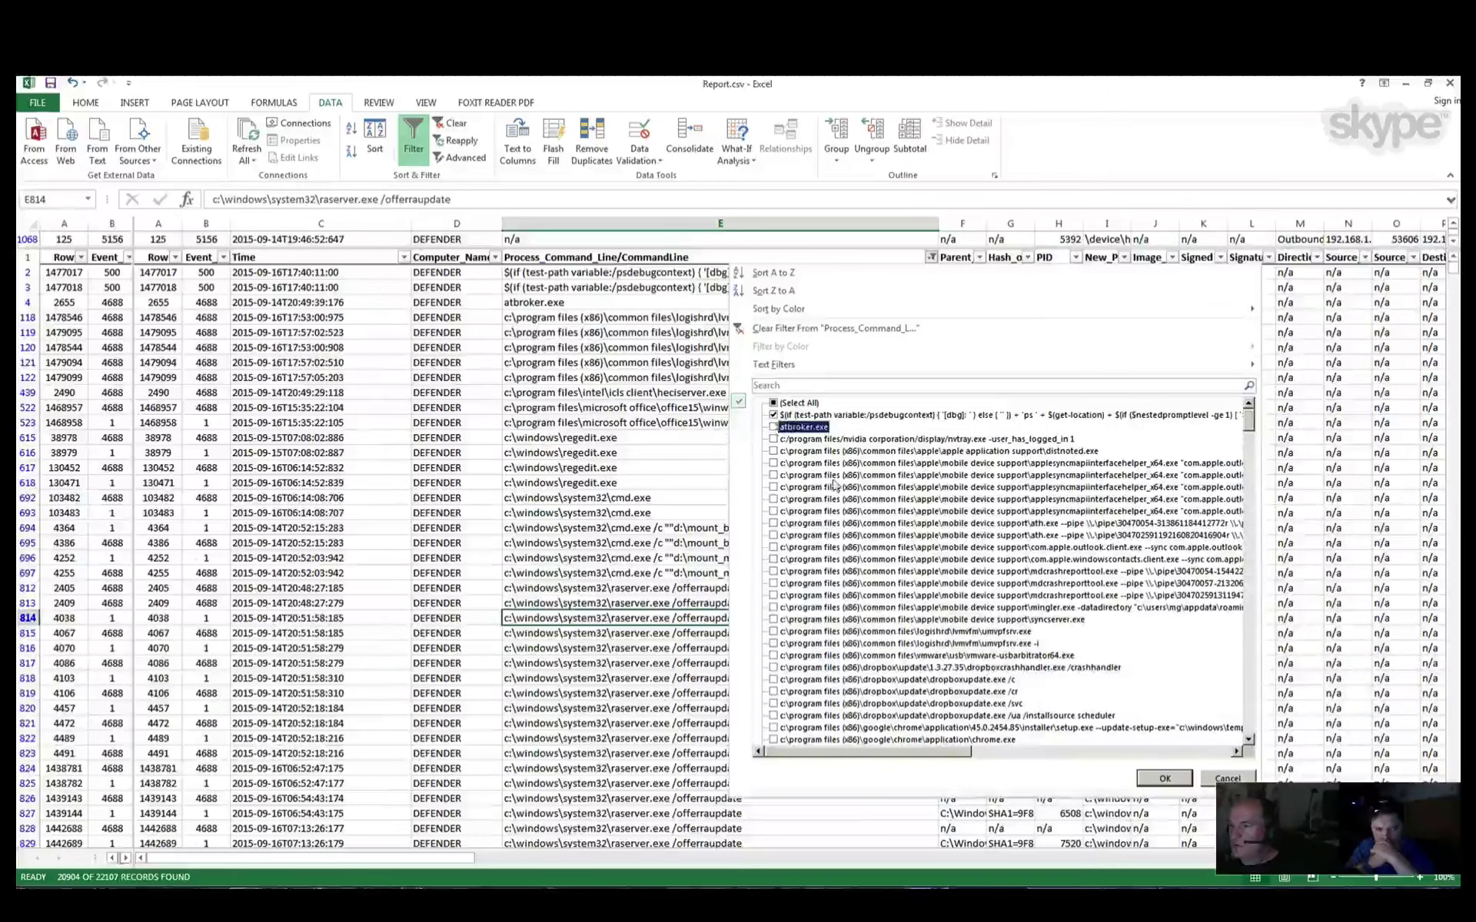
Step: Exclude the heciserver.exe and raserver.exe /offerraupdate entries from the command-line filter list and apply the filter
scroll(834, 484, down, 15)
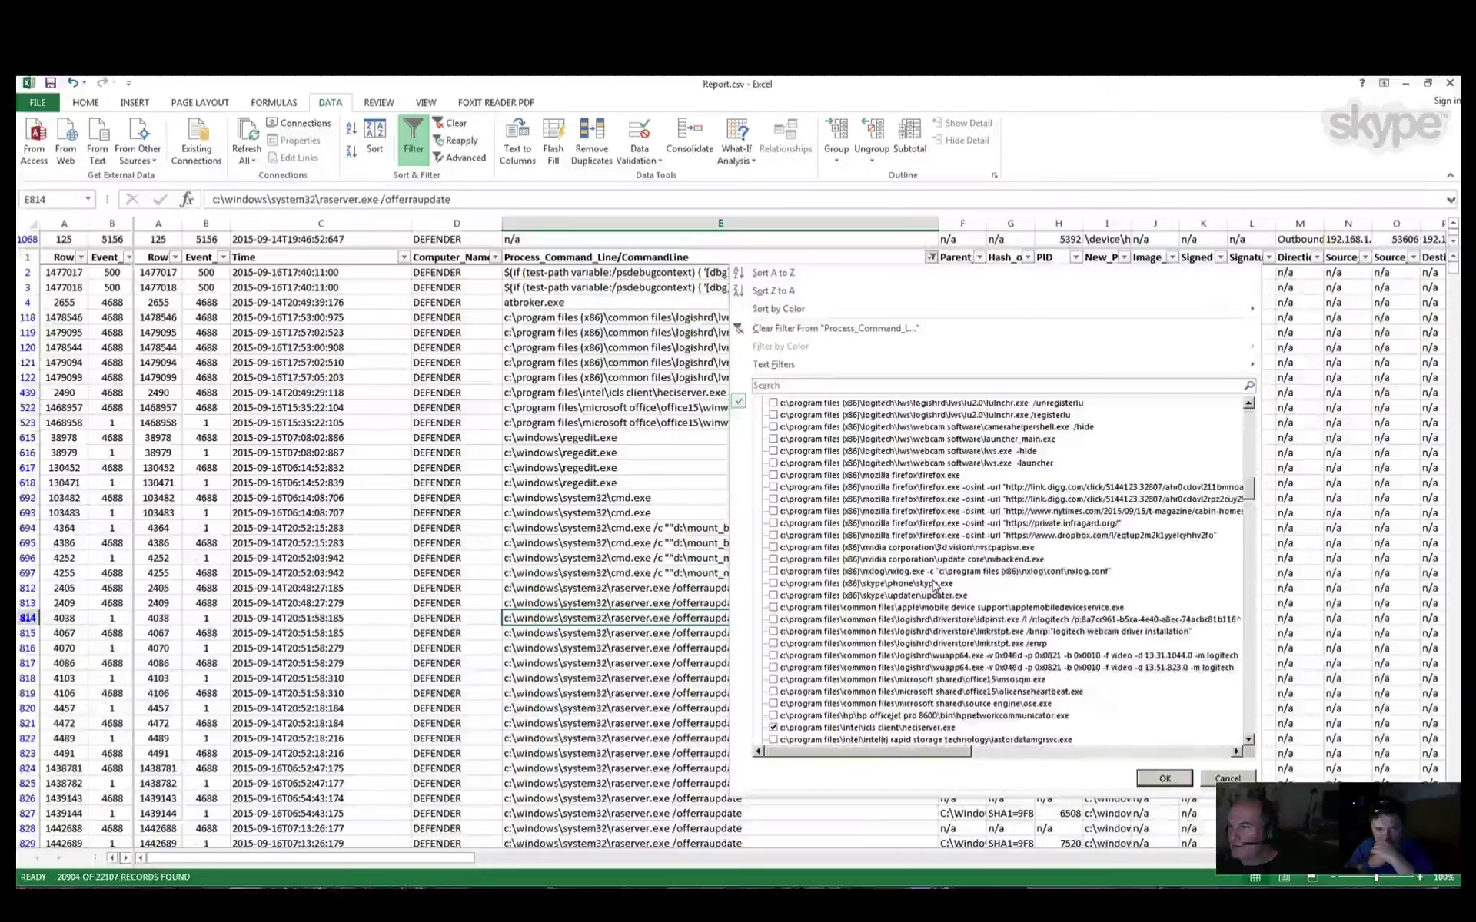
scroll(935, 586, down, 7)
click(774, 475)
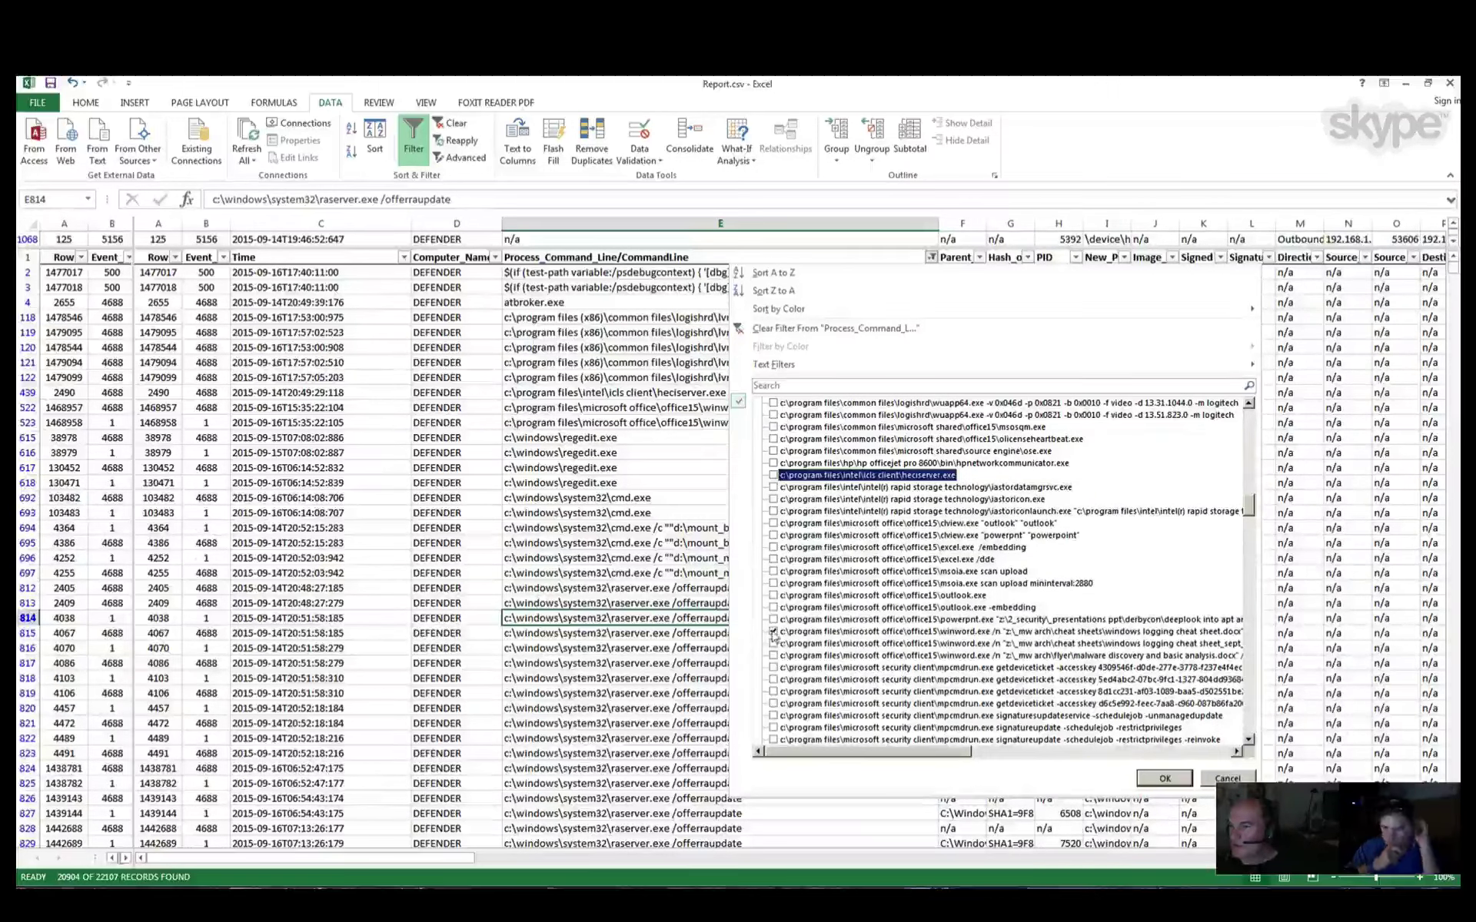
scroll(1065, 685, down, 7)
scroll(1061, 680, down, 7)
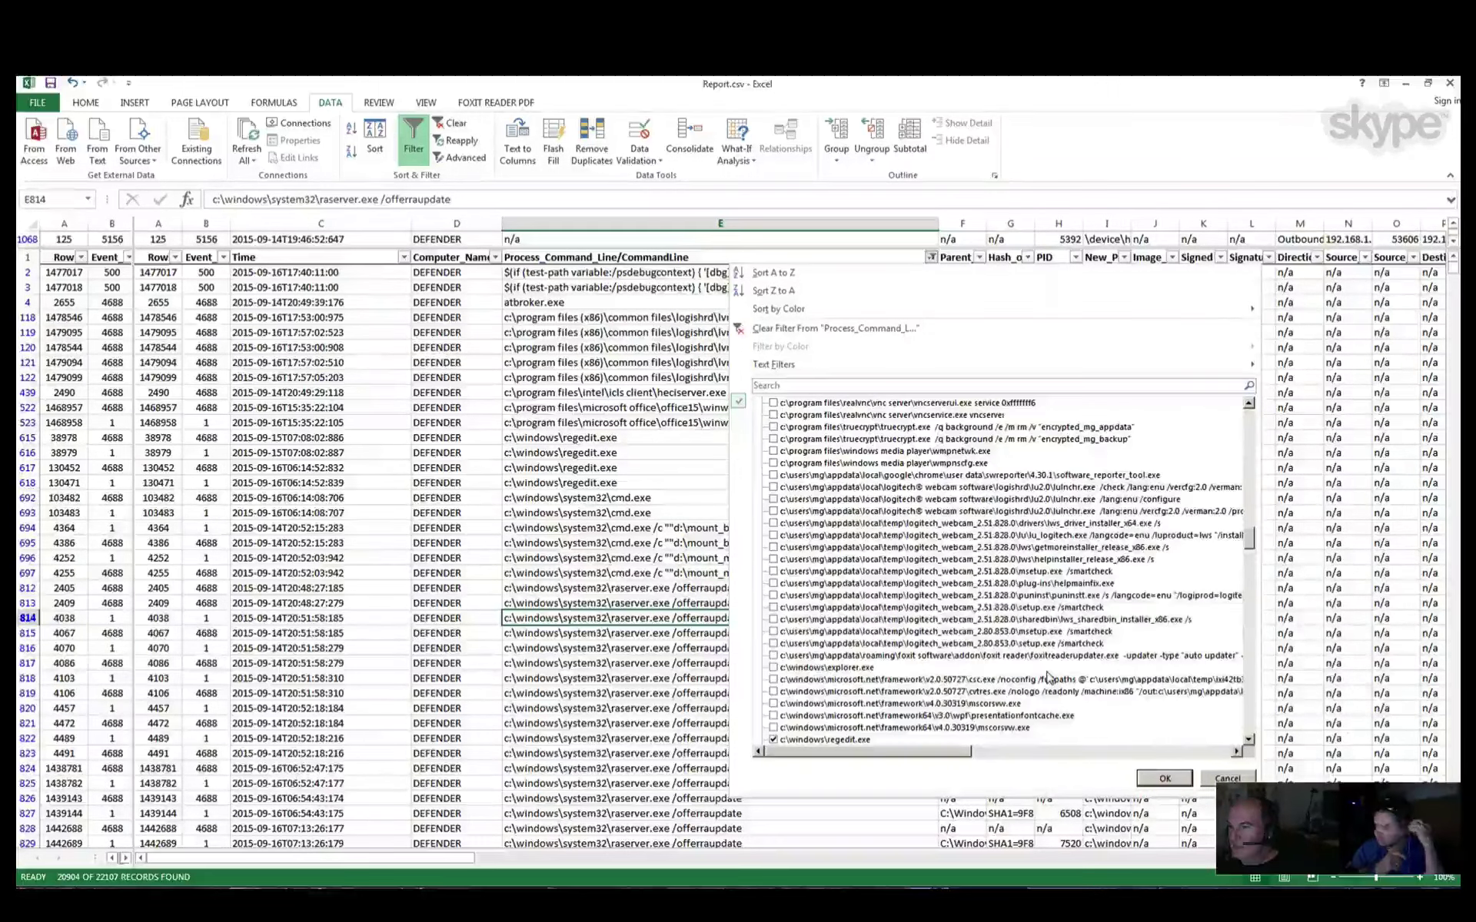
scroll(1047, 677, down, 12)
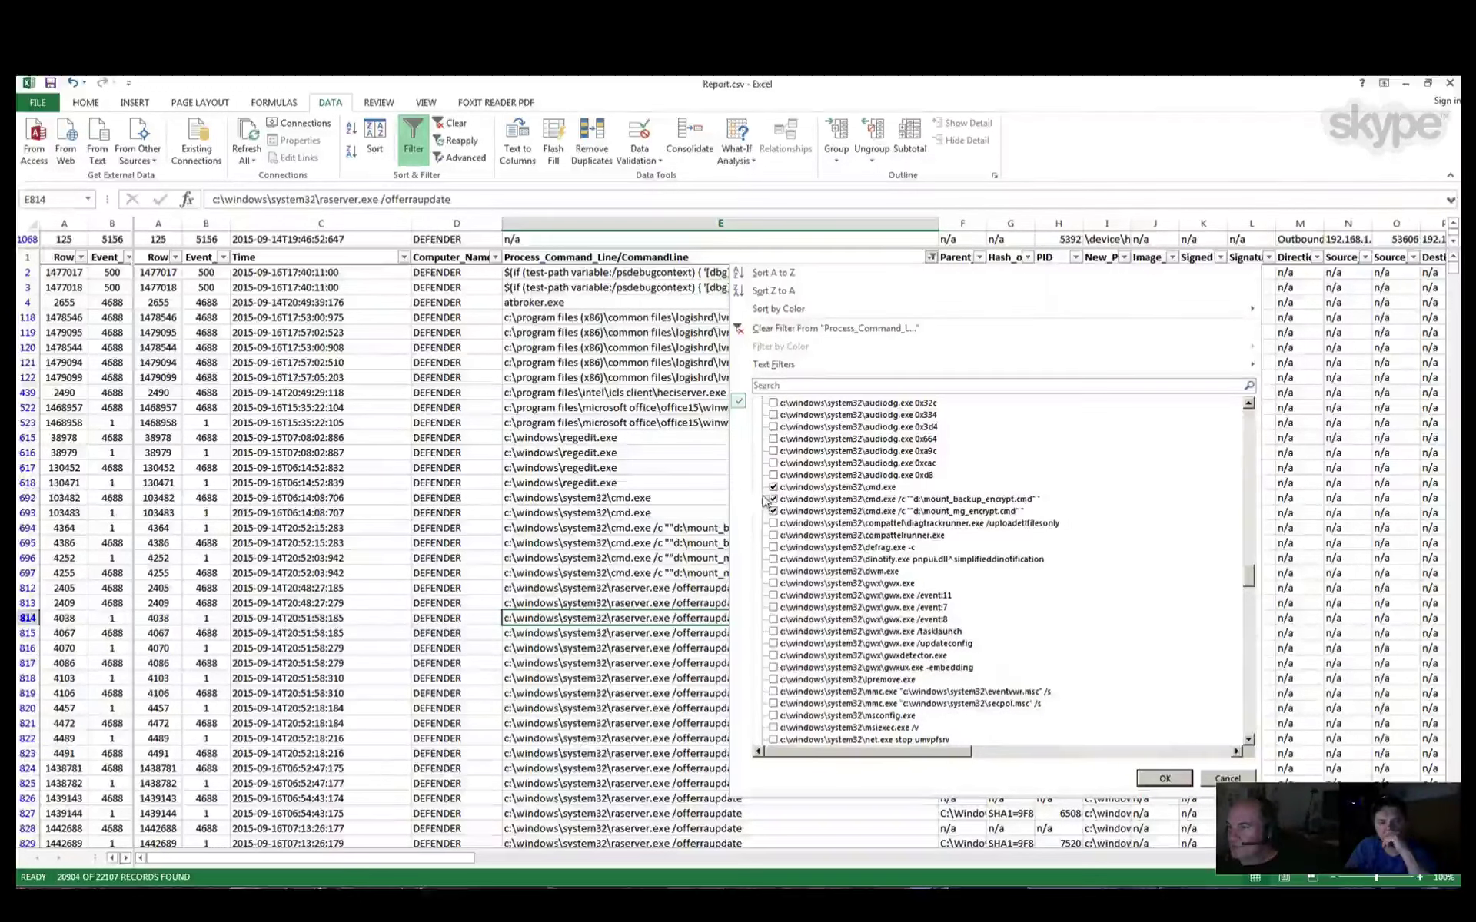
scroll(773, 538, down, 9)
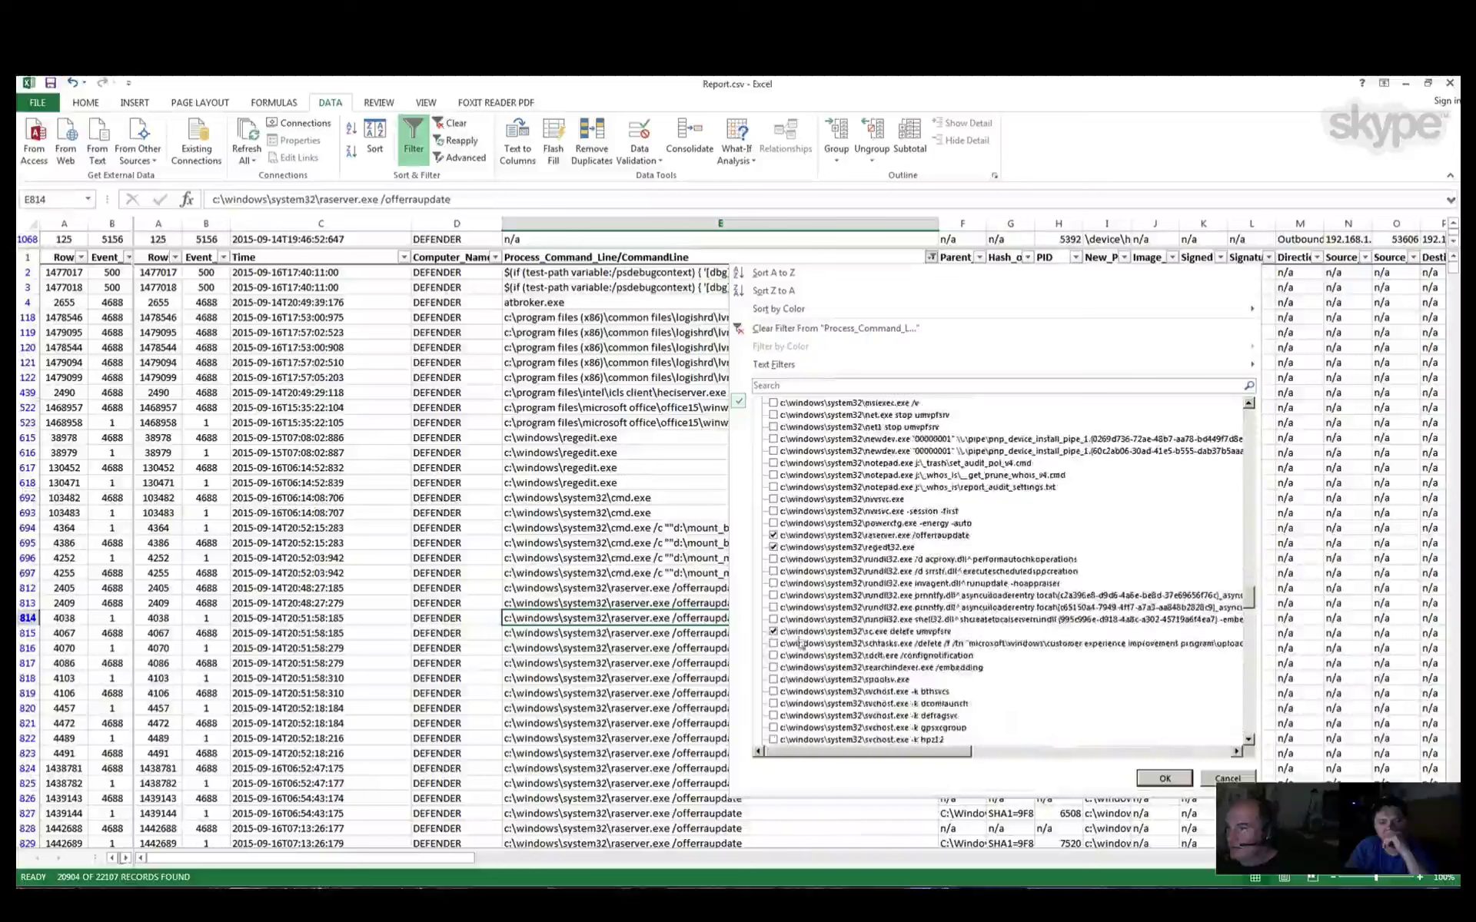
click(774, 536)
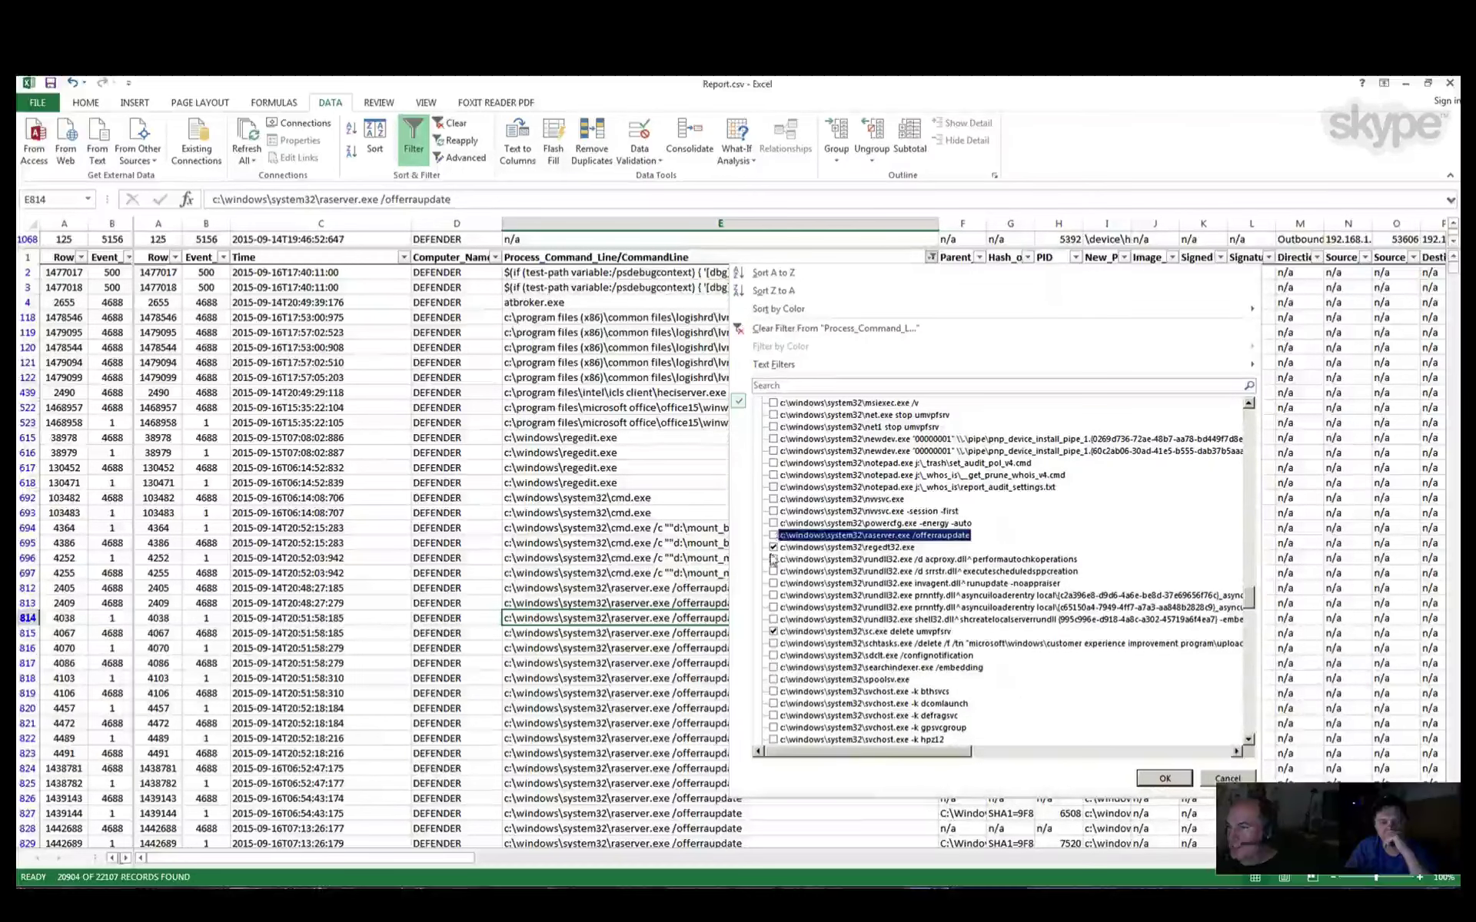
click(1215, 779)
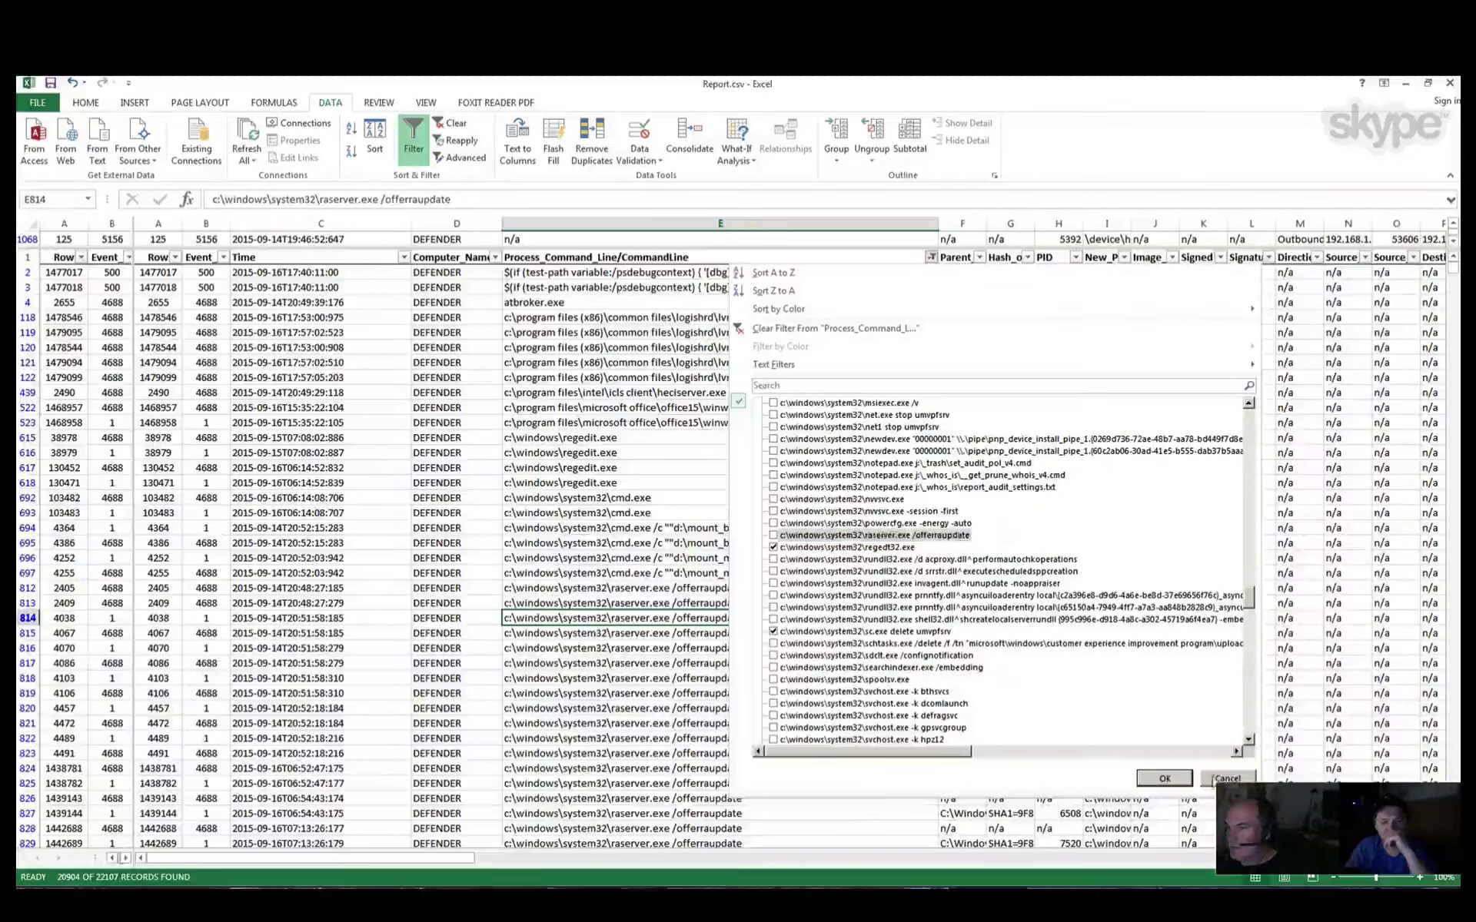
click(1164, 779)
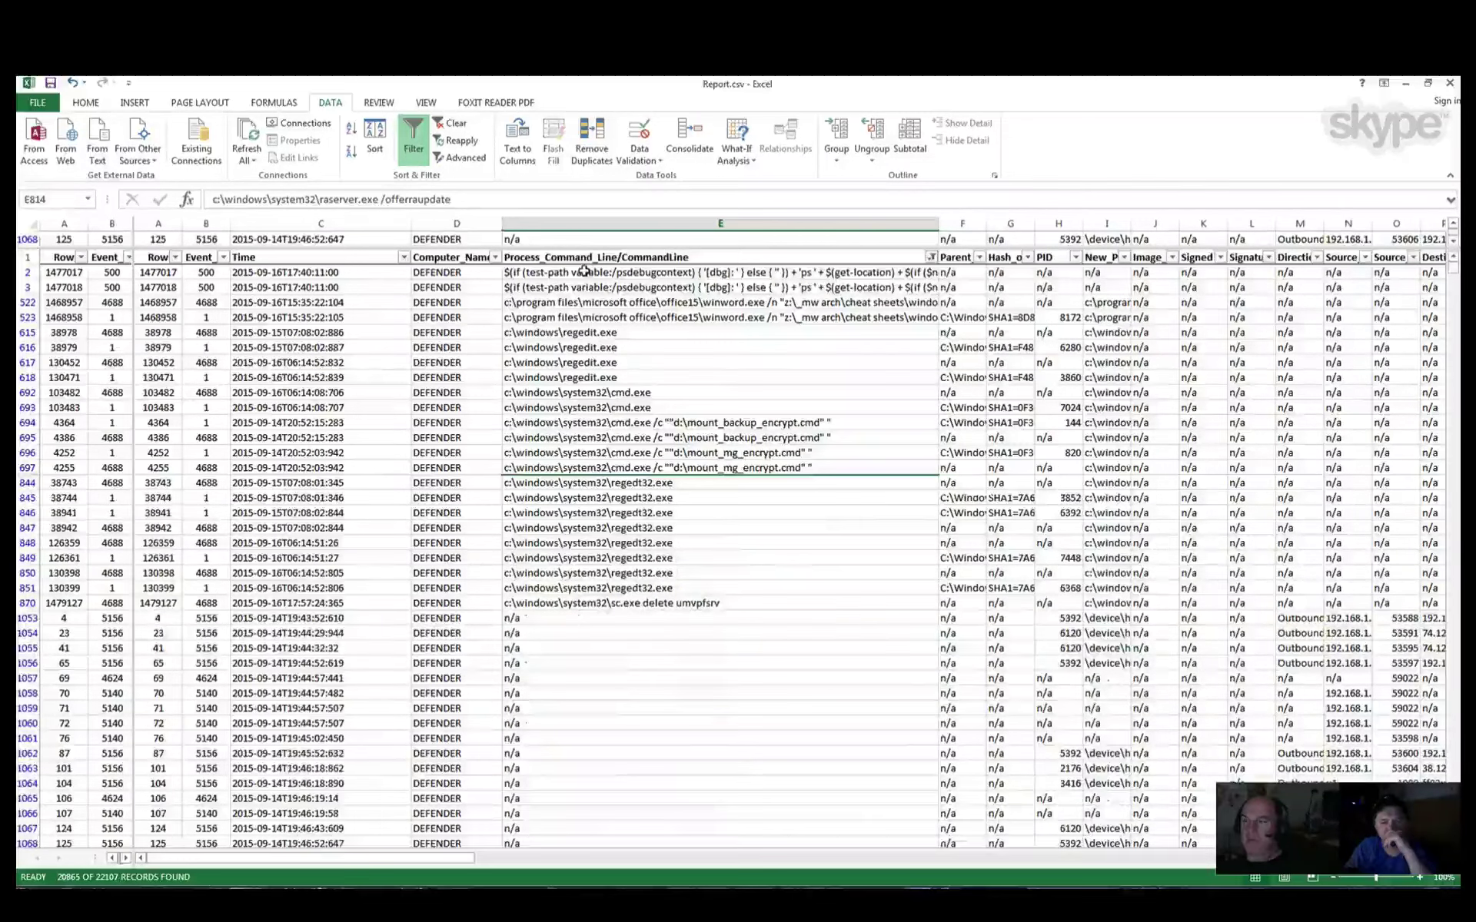
Step: Review the remaining non-n/a command lines and widen the Parent_Command_Line column to fit its full paths
drag(584, 272, 600, 609)
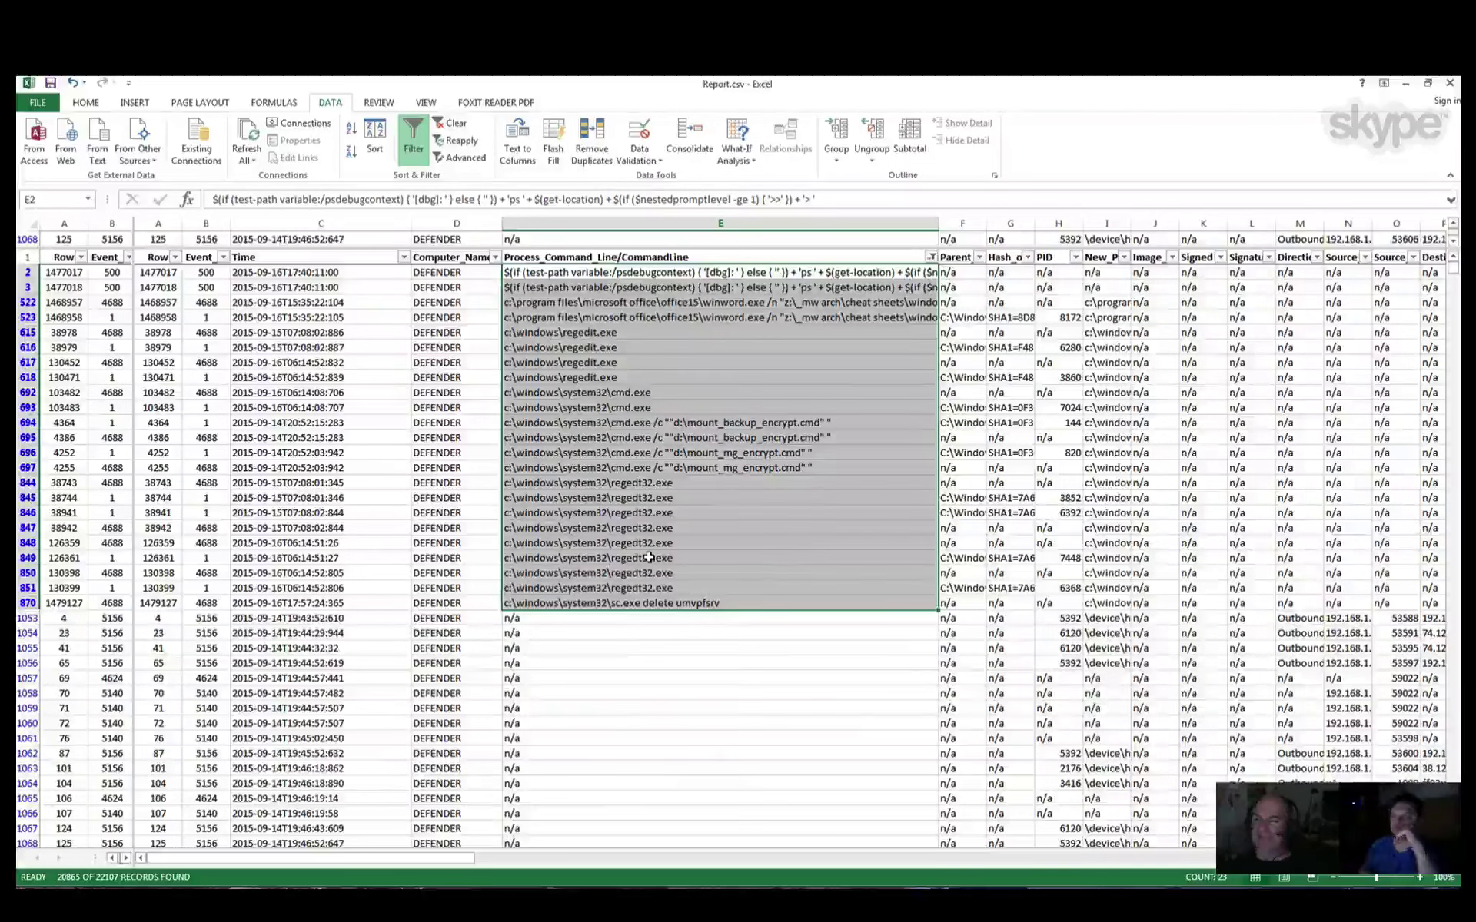
click(677, 648)
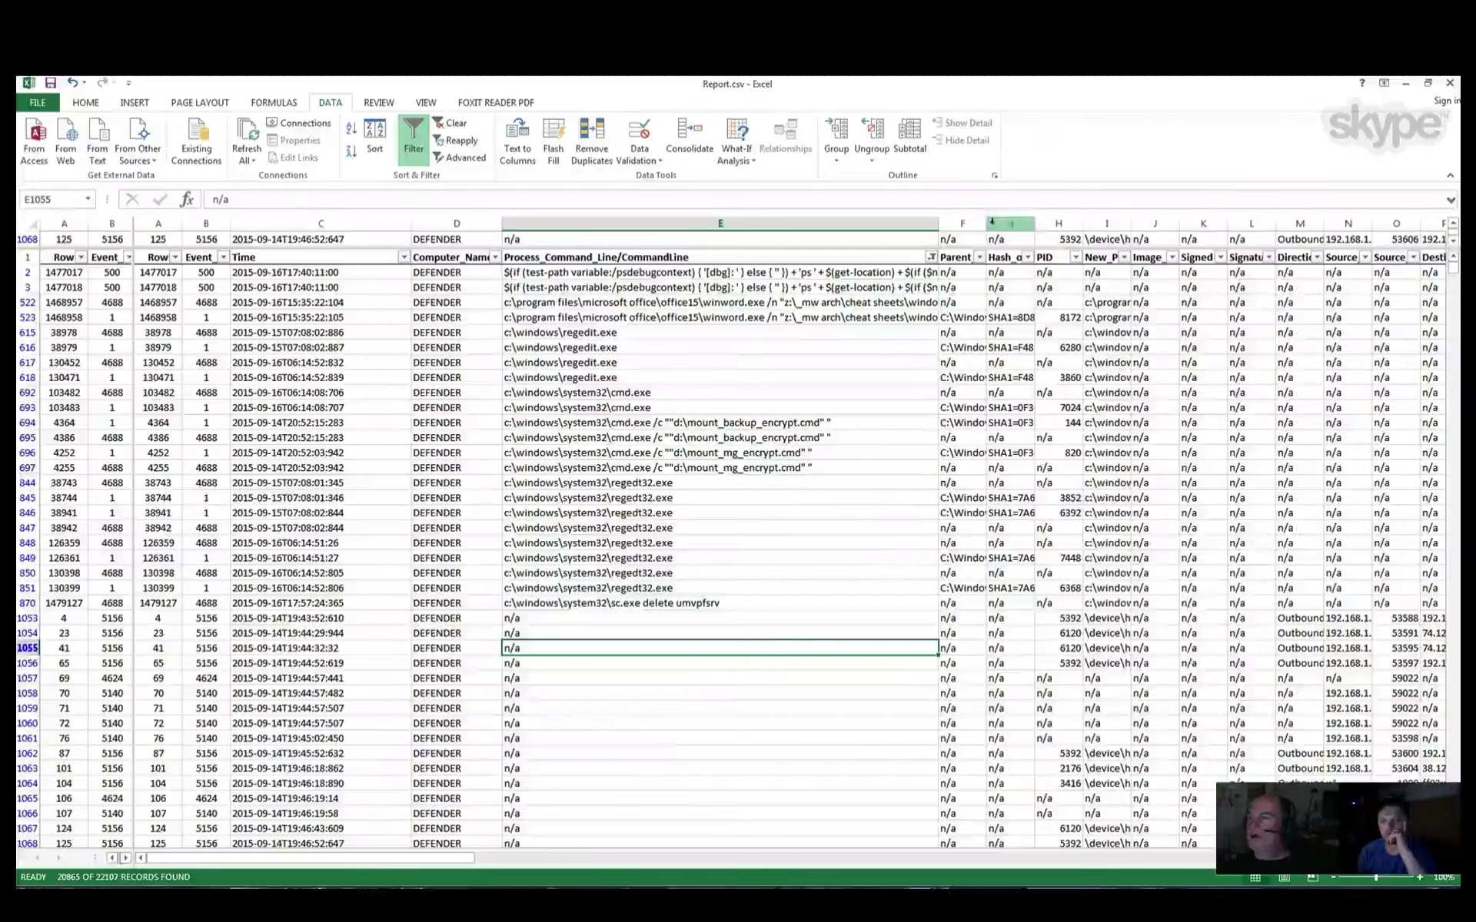
drag(985, 224, 1121, 231)
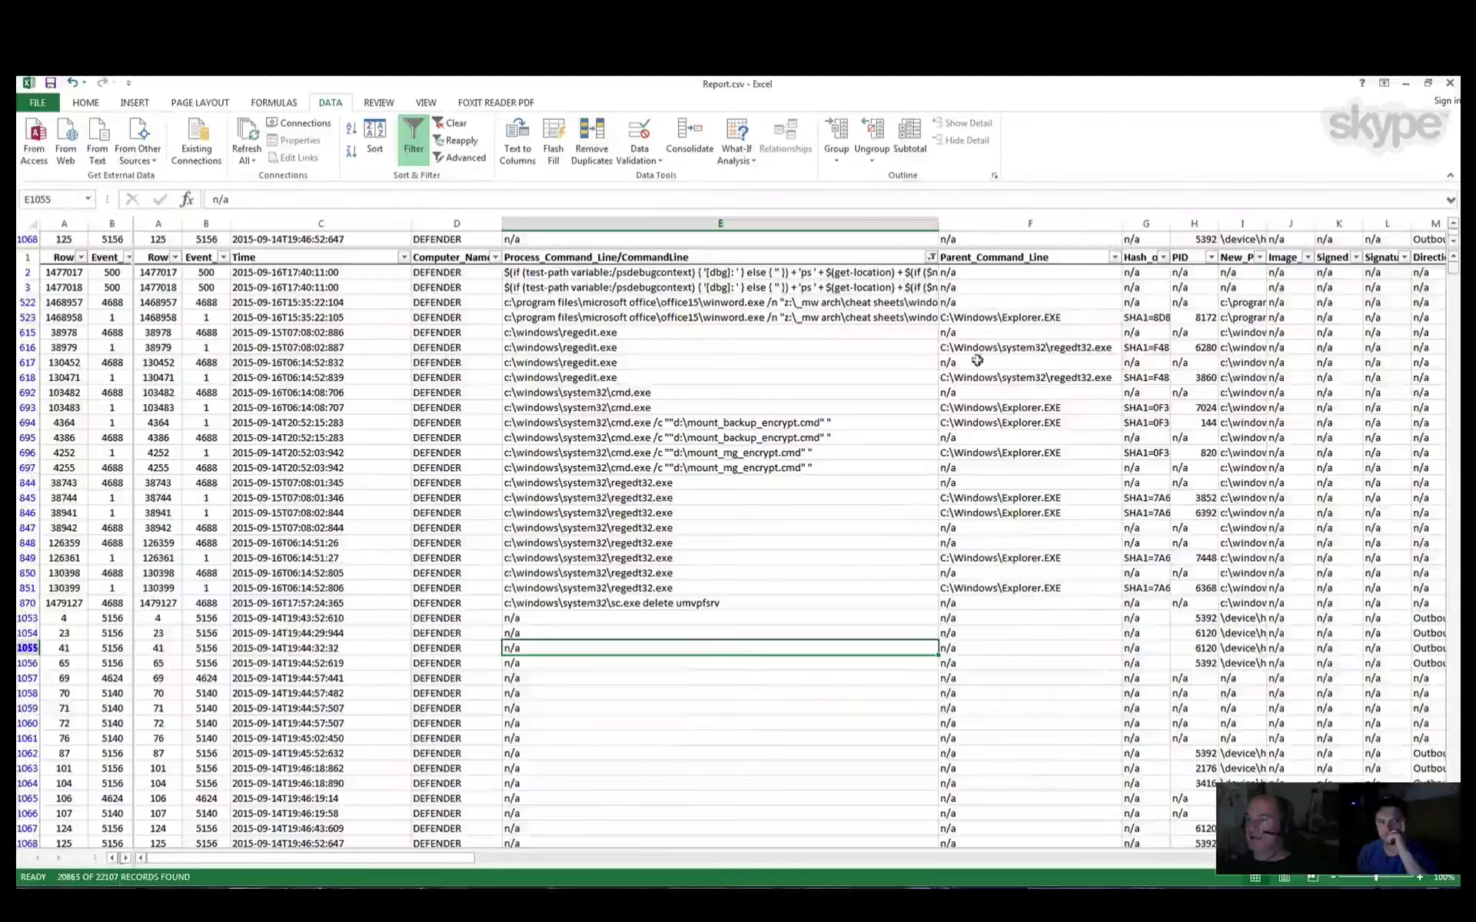
scroll(987, 375, down, 1)
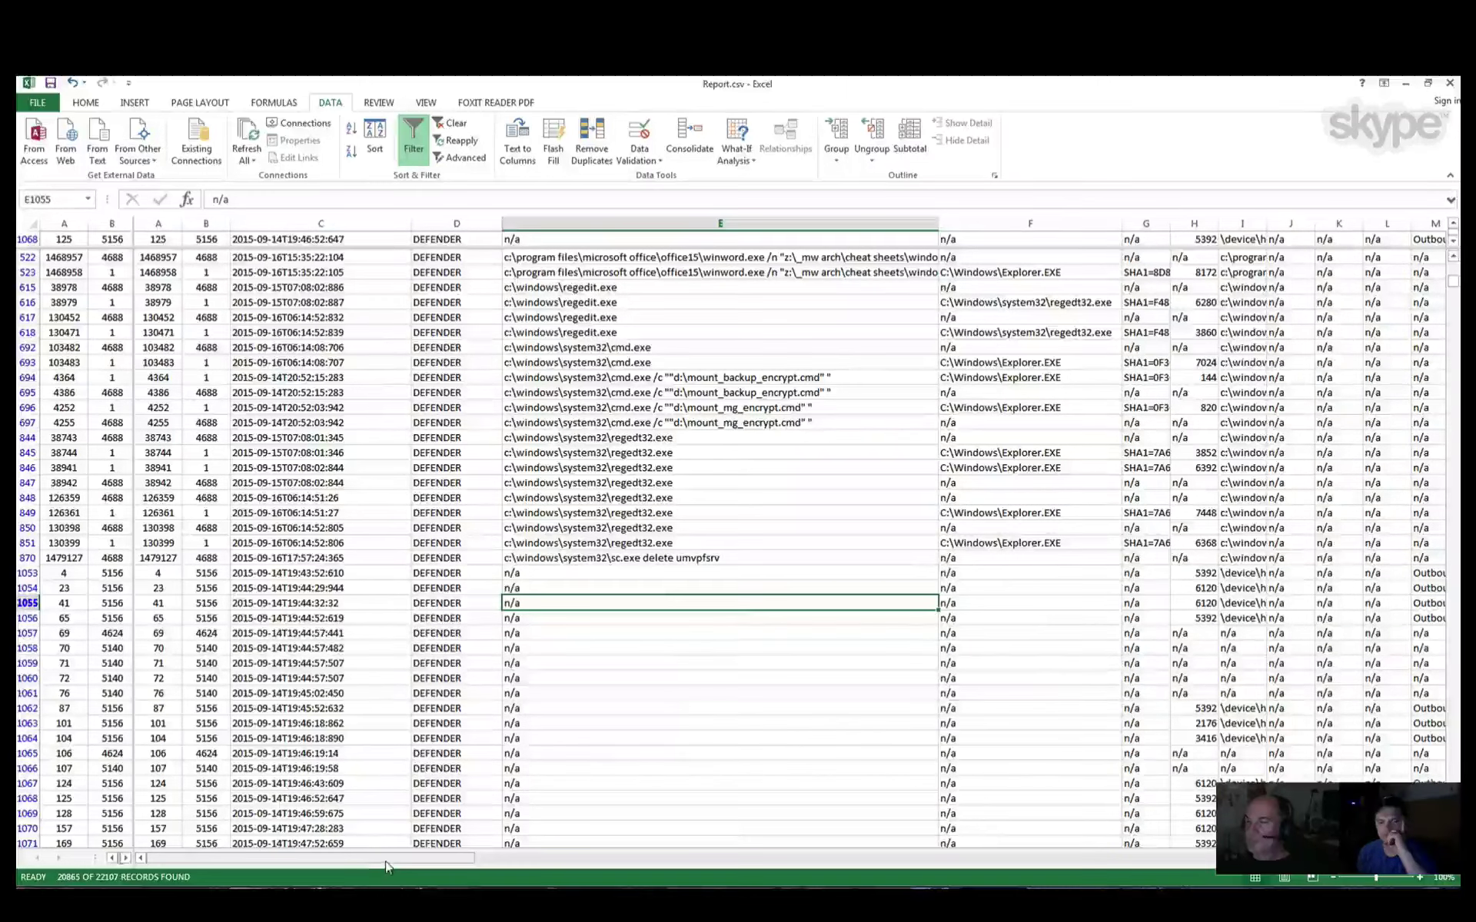
drag(388, 866, 354, 862)
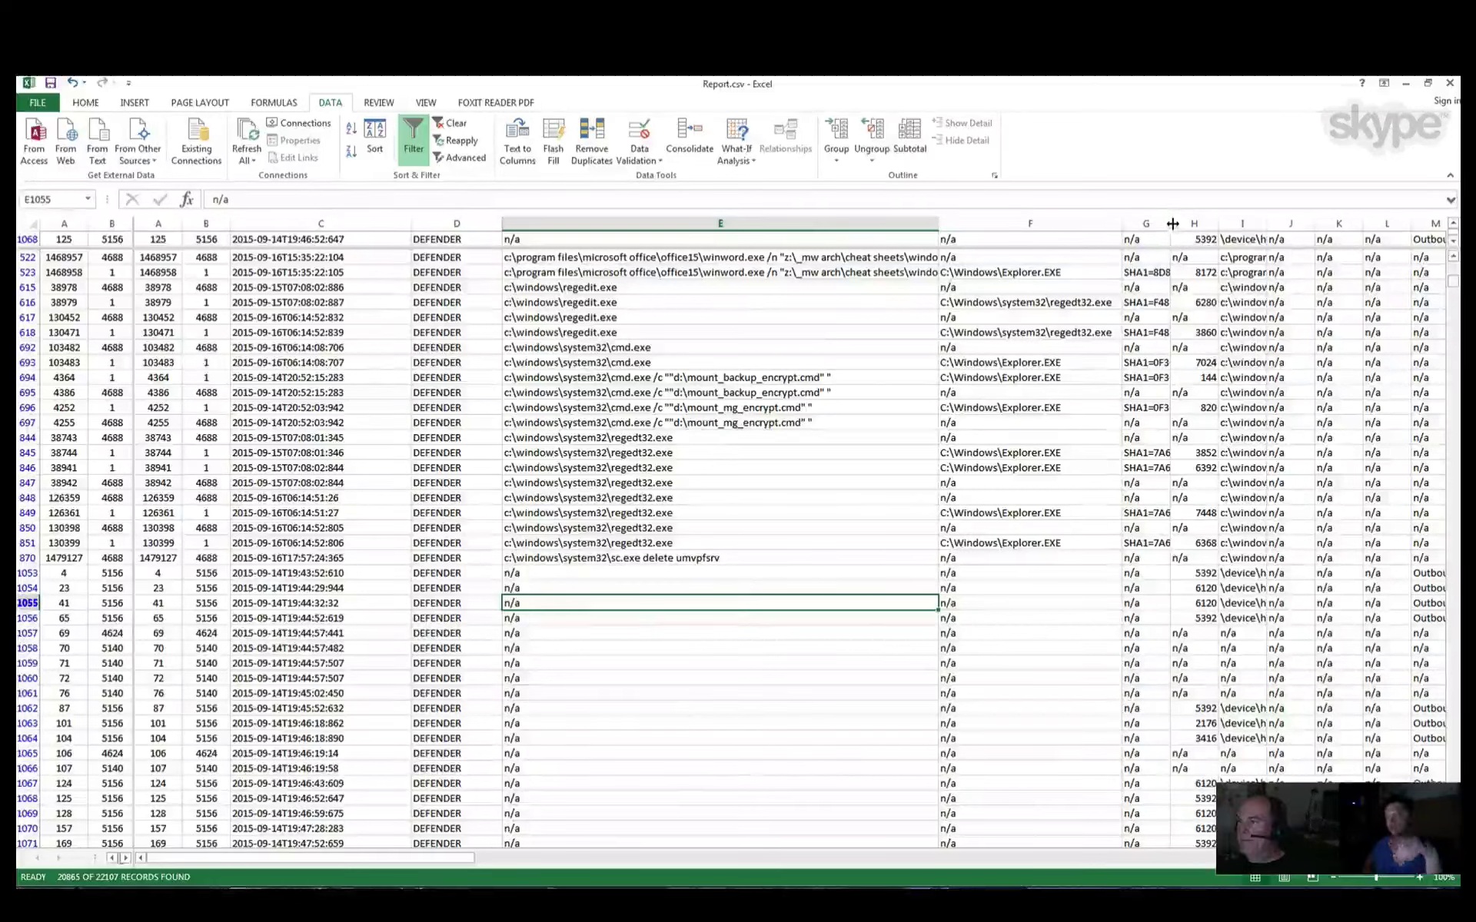
Step: Widen the Hash_of_Image column until the full SHA1 hashes fit
drag(1172, 223, 1306, 222)
drag(1307, 221, 1415, 224)
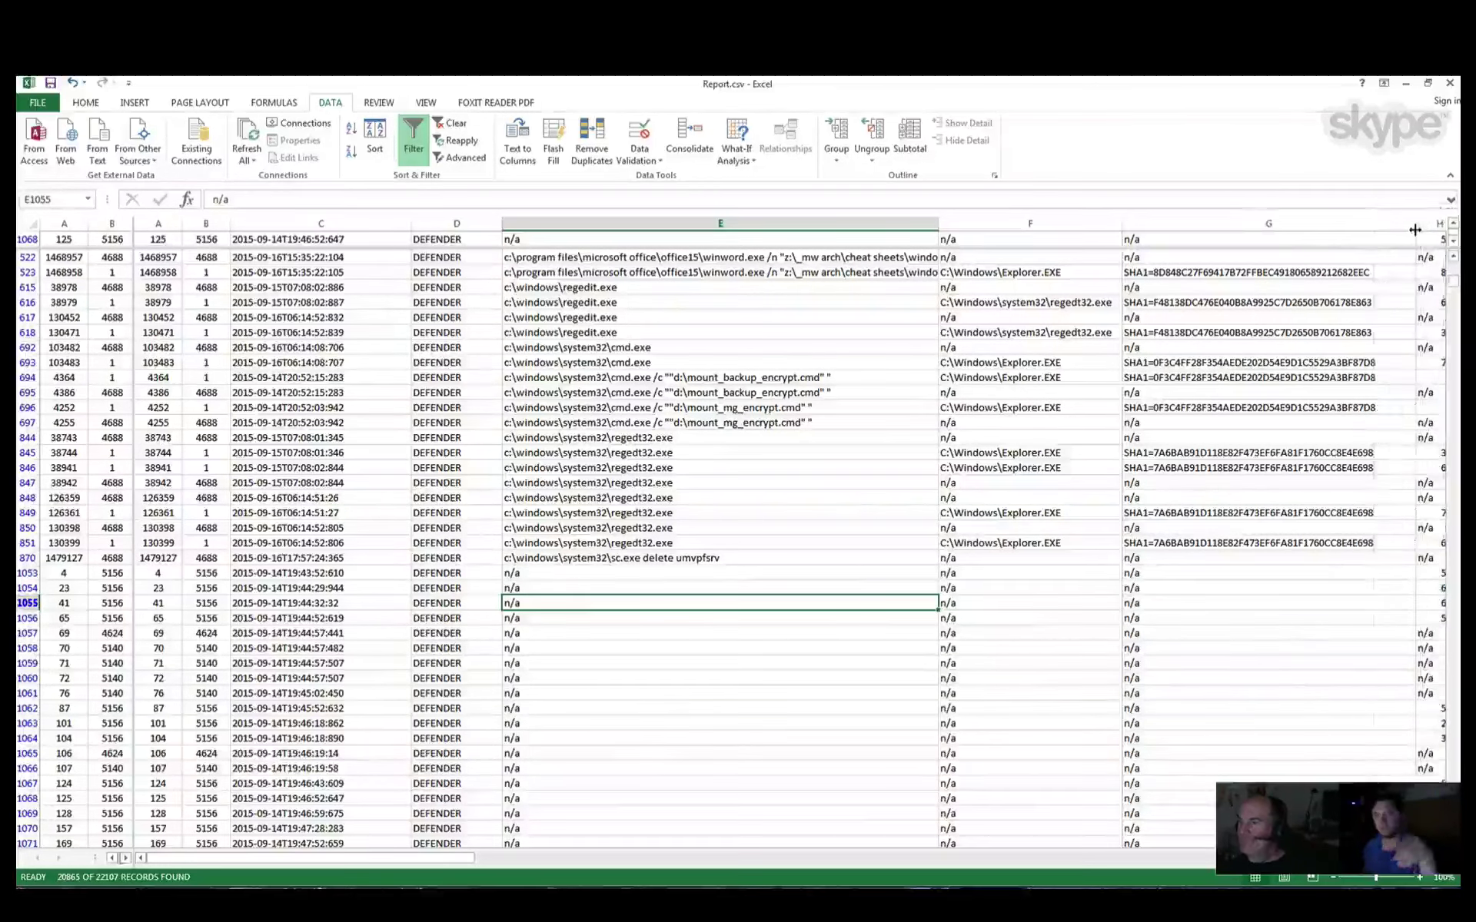
drag(1381, 317, 1384, 320)
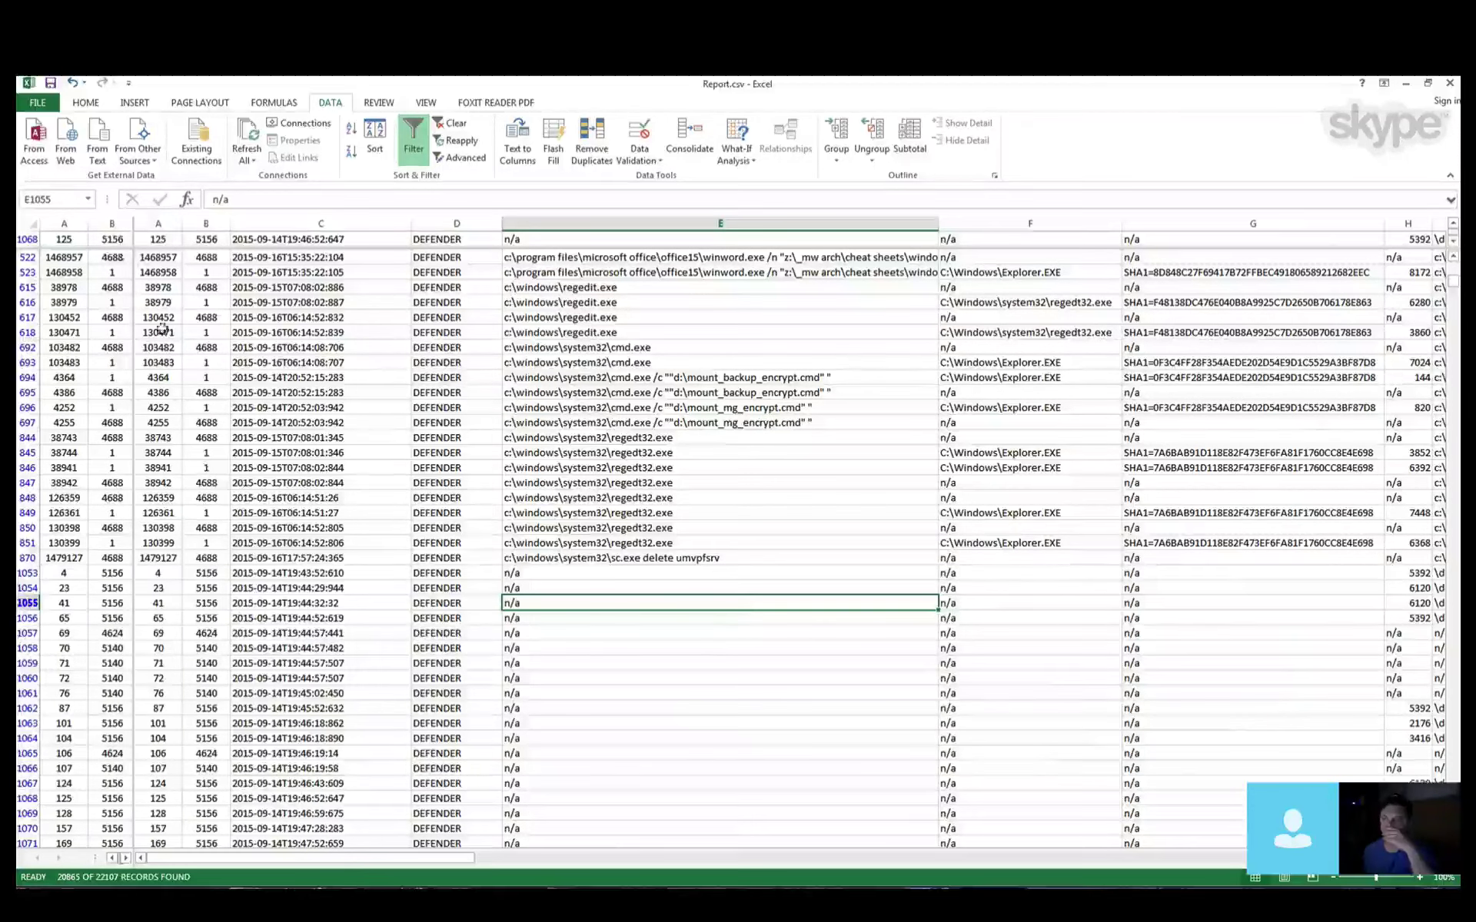
Step: Filter the report by Event_ID to show only event 1
scroll(146, 286, up, 1)
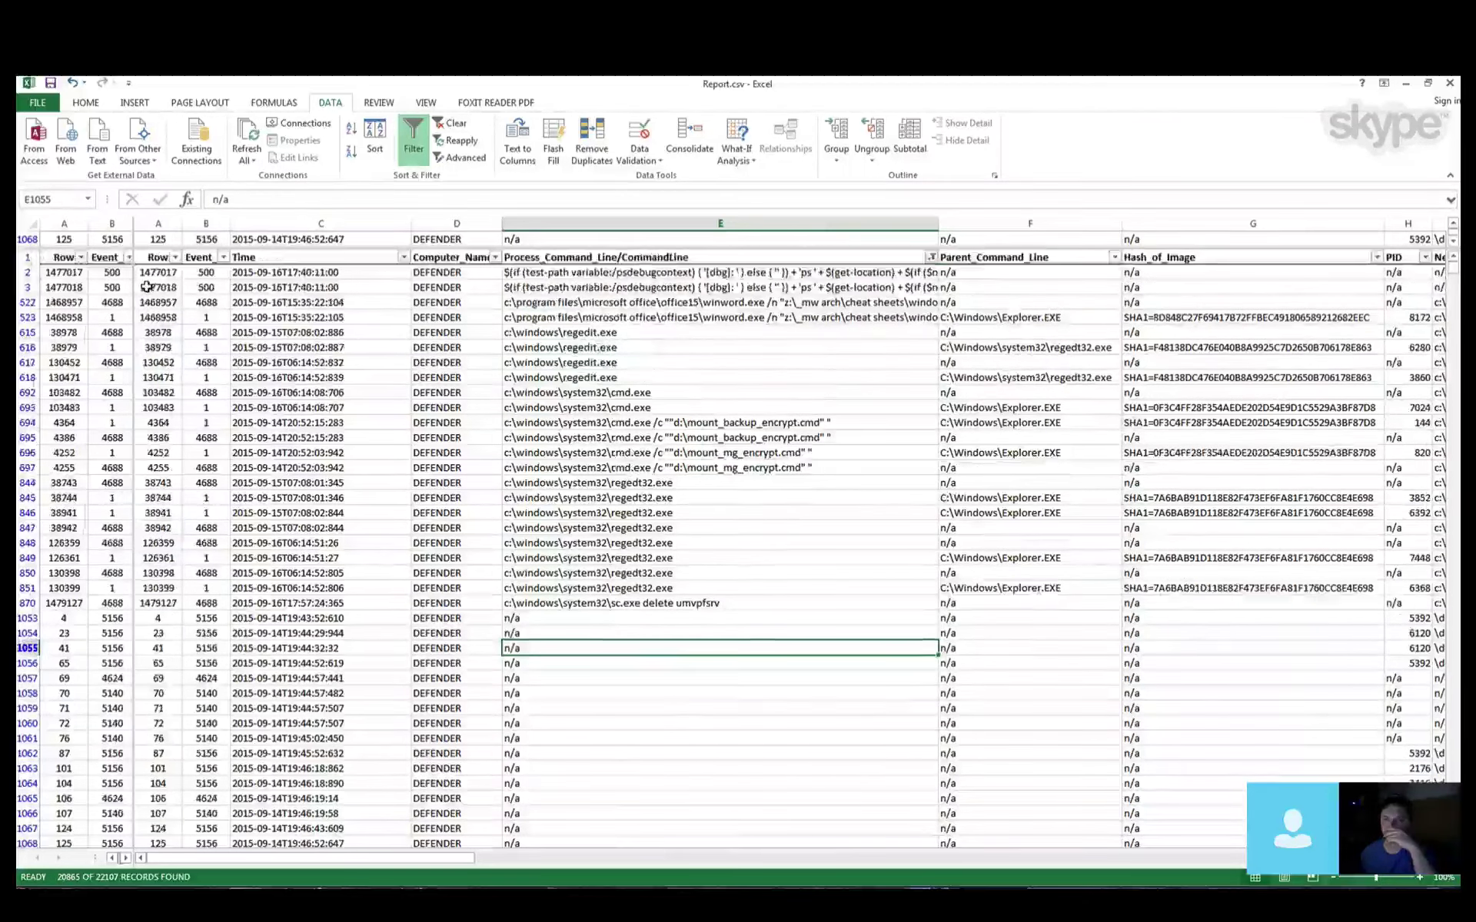
click(223, 258)
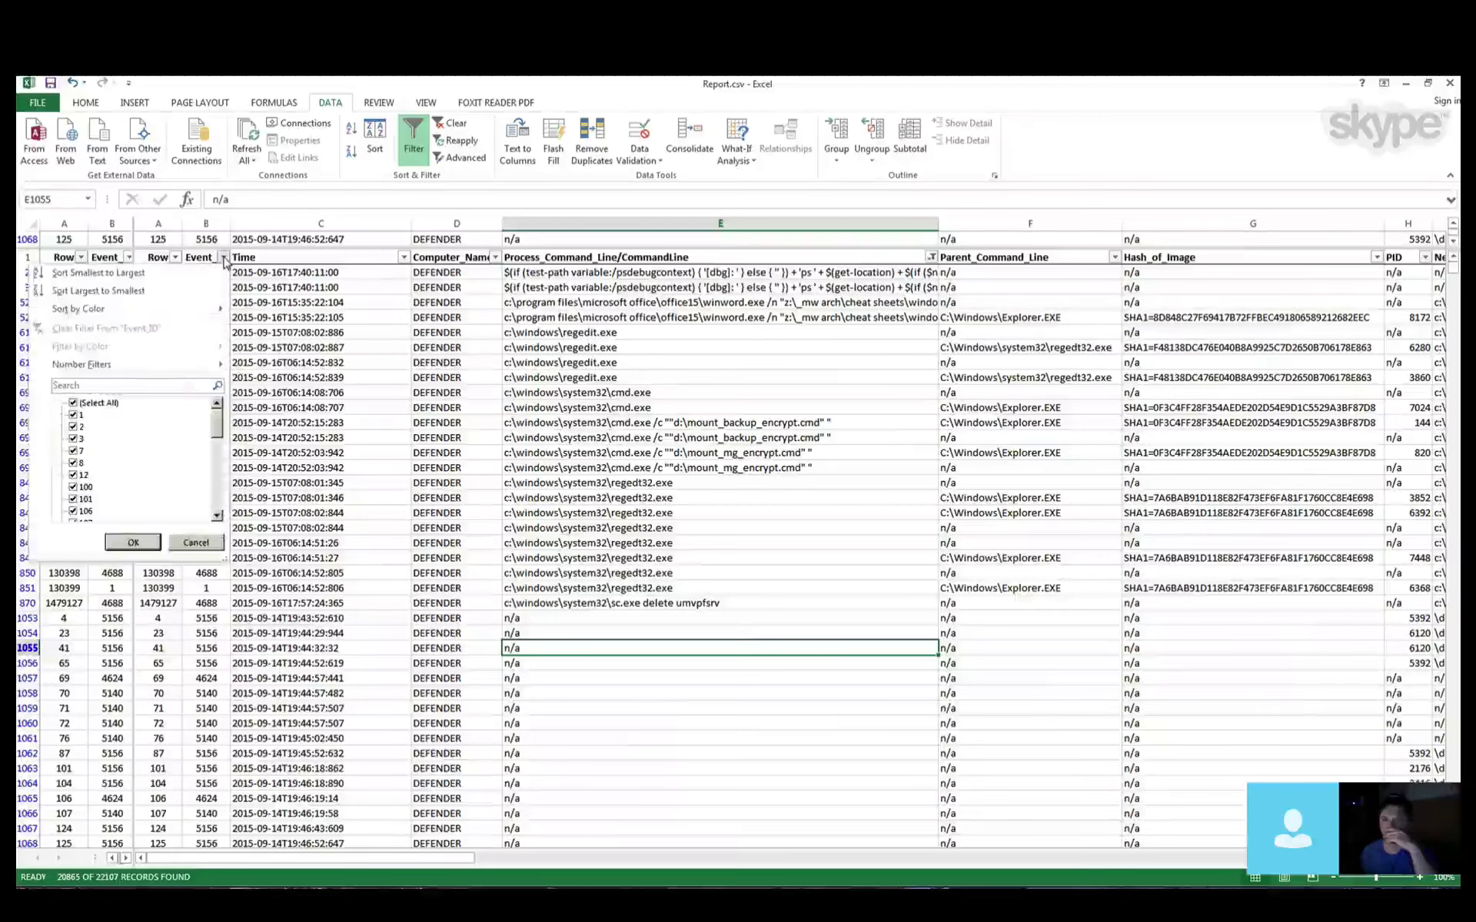
click(73, 403)
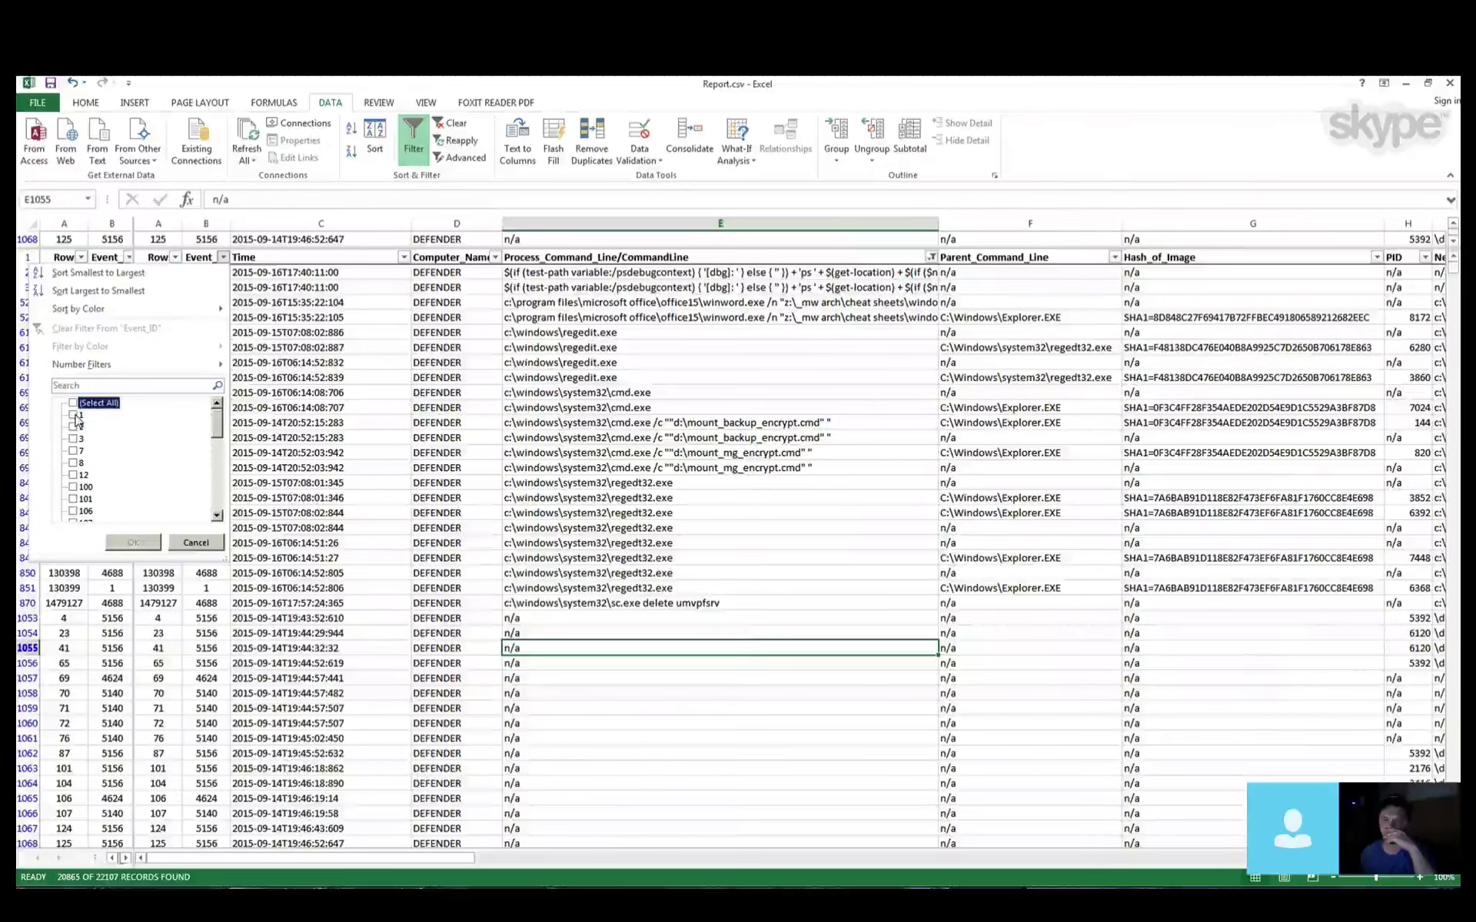
click(76, 415)
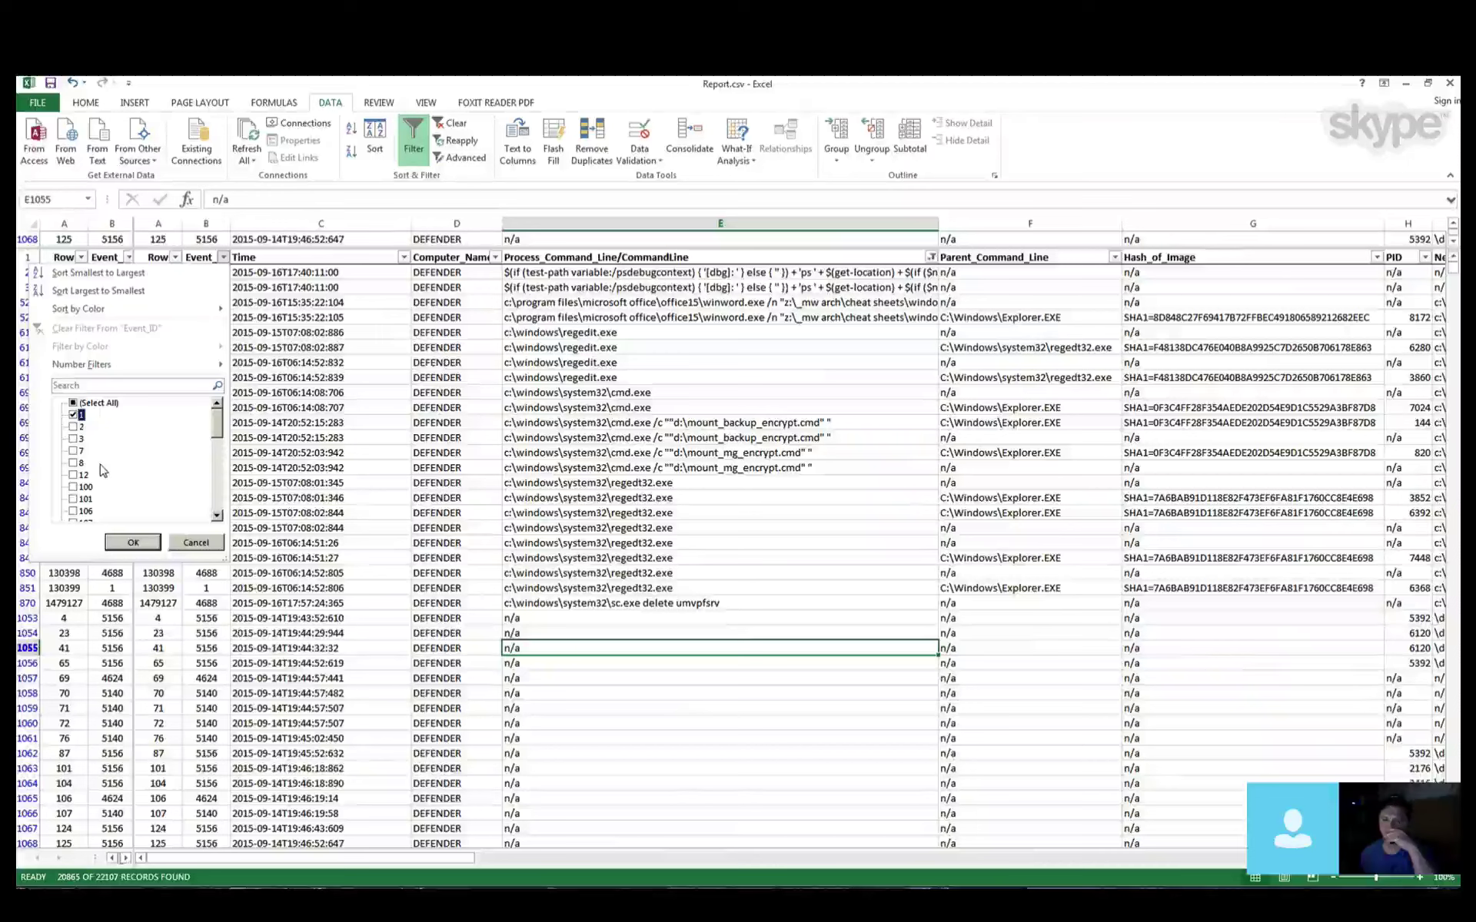
click(133, 543)
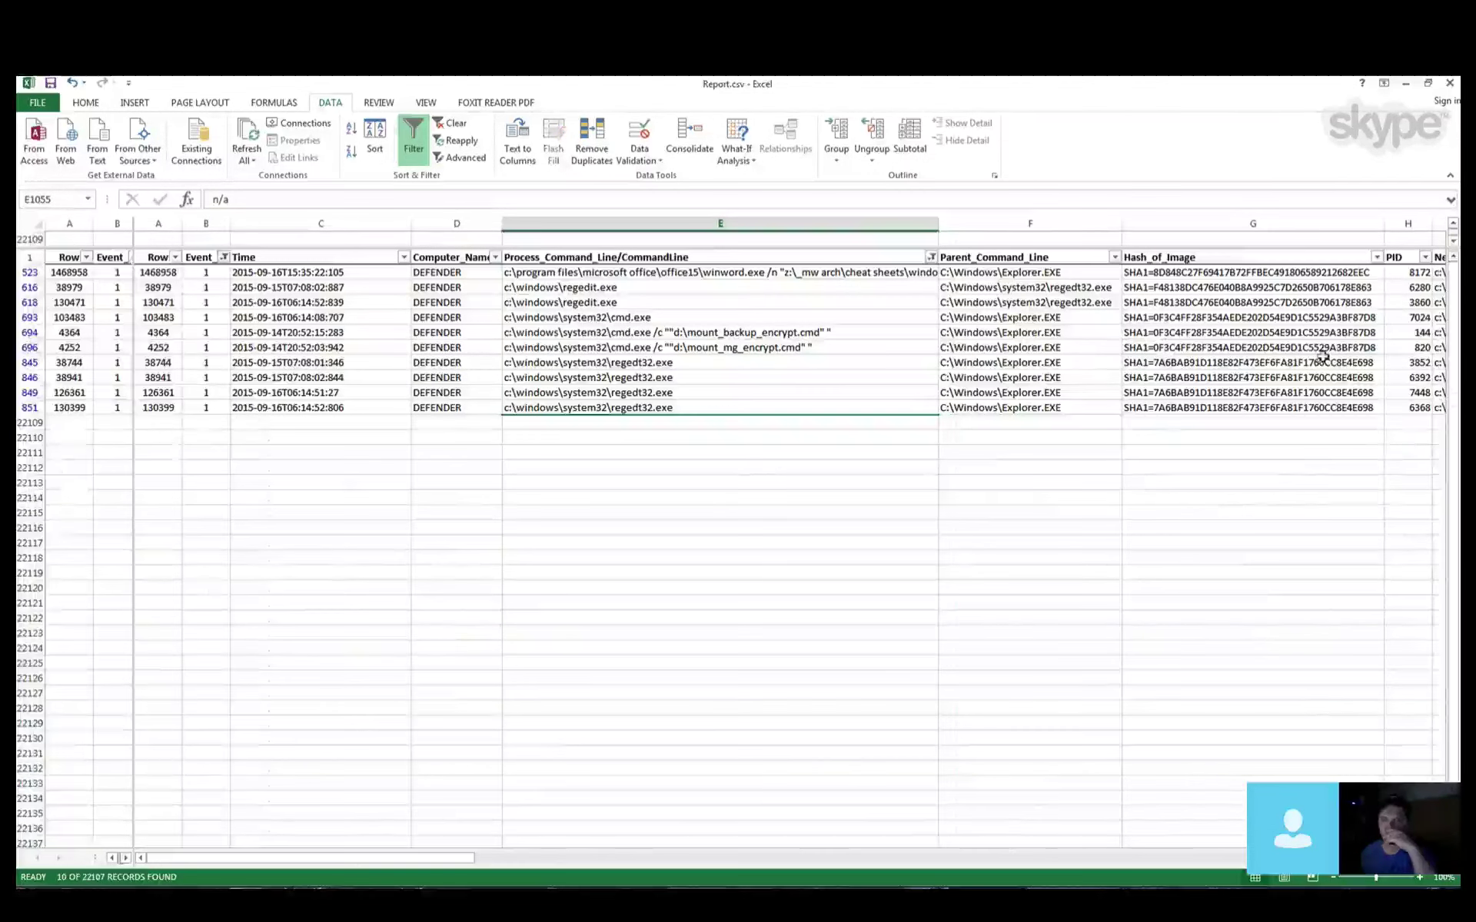
Step: Compare the Hash_of_Image values with the process command lines across the filtered event 1 rows
drag(1313, 410, 1291, 302)
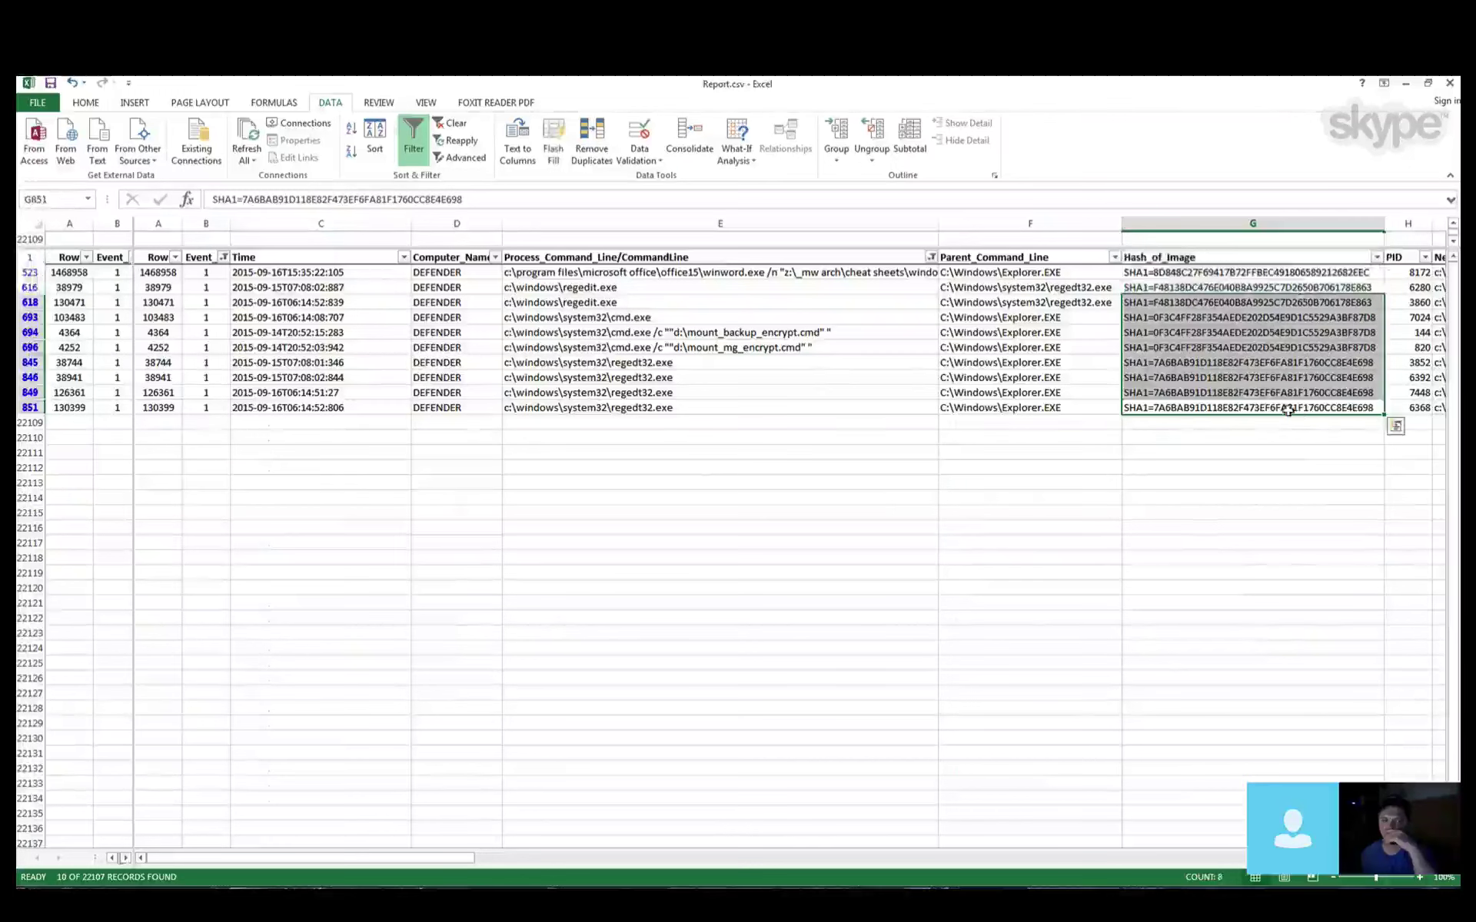
drag(1286, 408, 1284, 278)
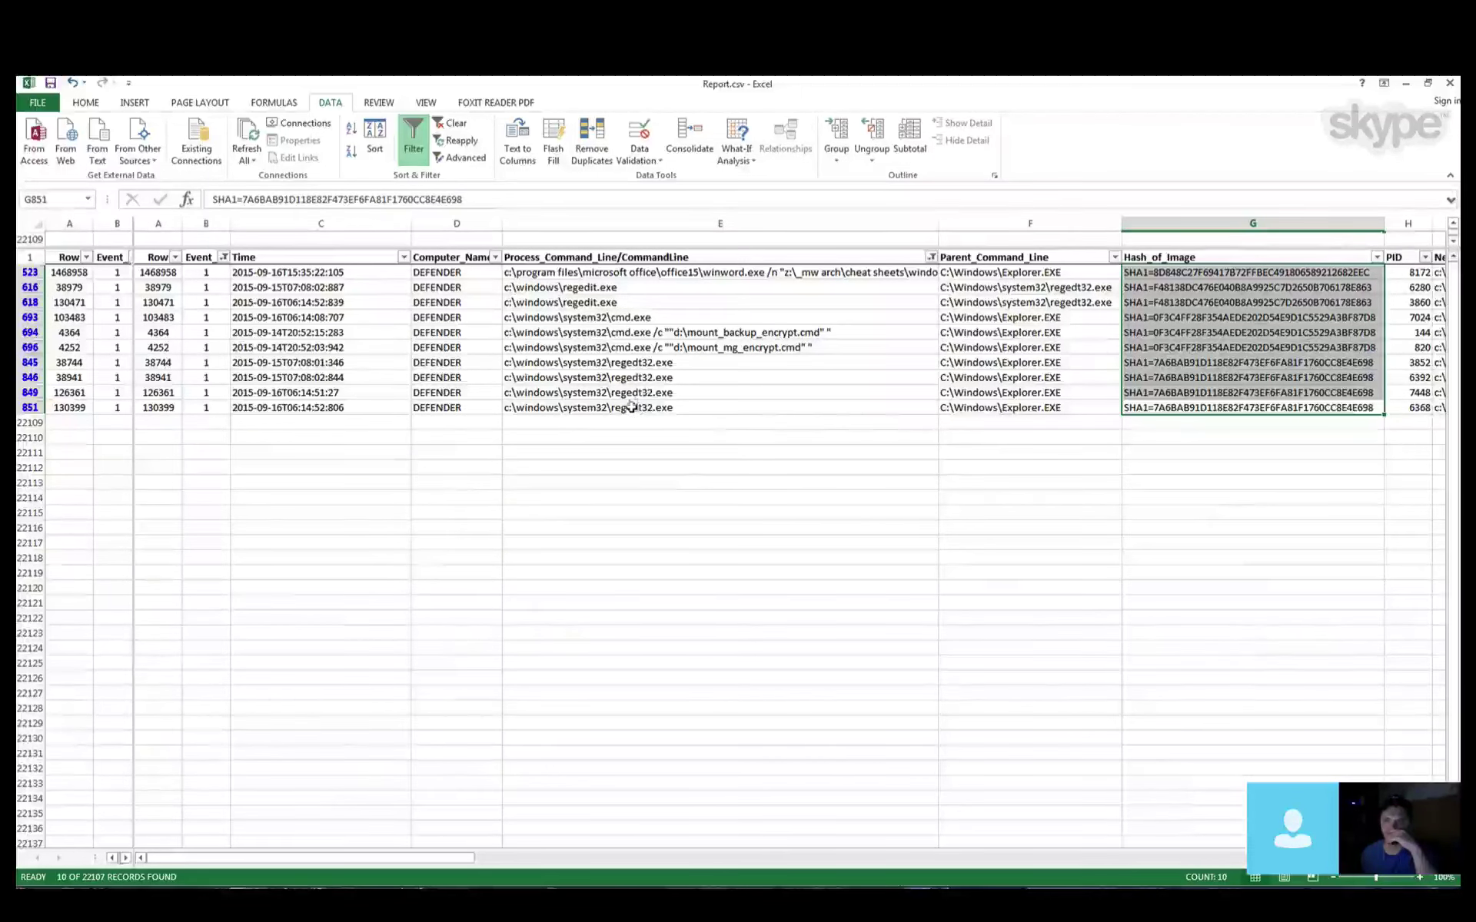
drag(631, 412, 522, 277)
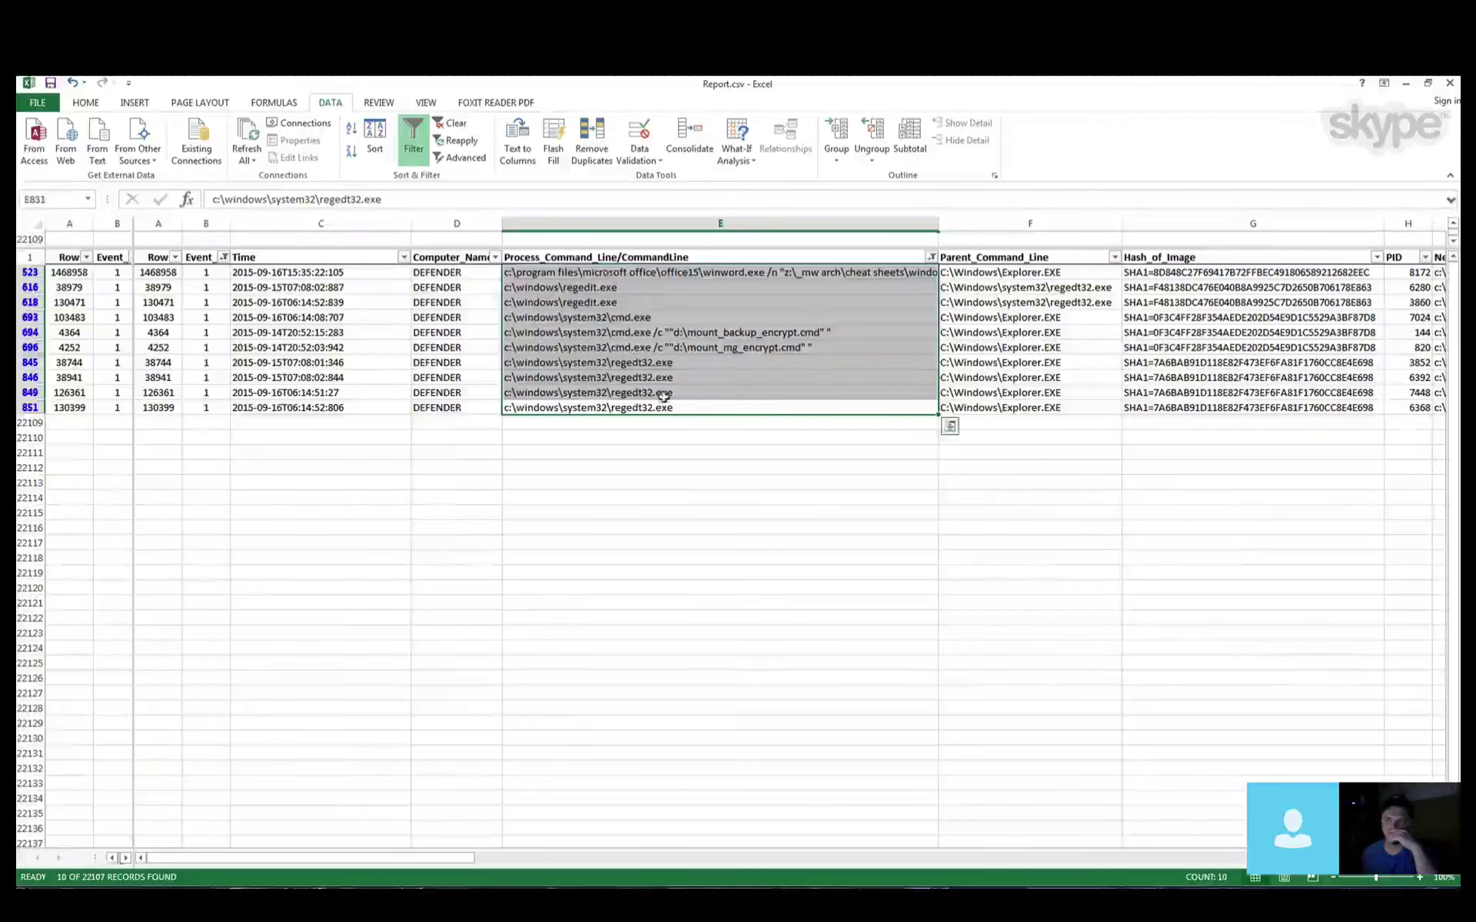
drag(1233, 272, 1267, 419)
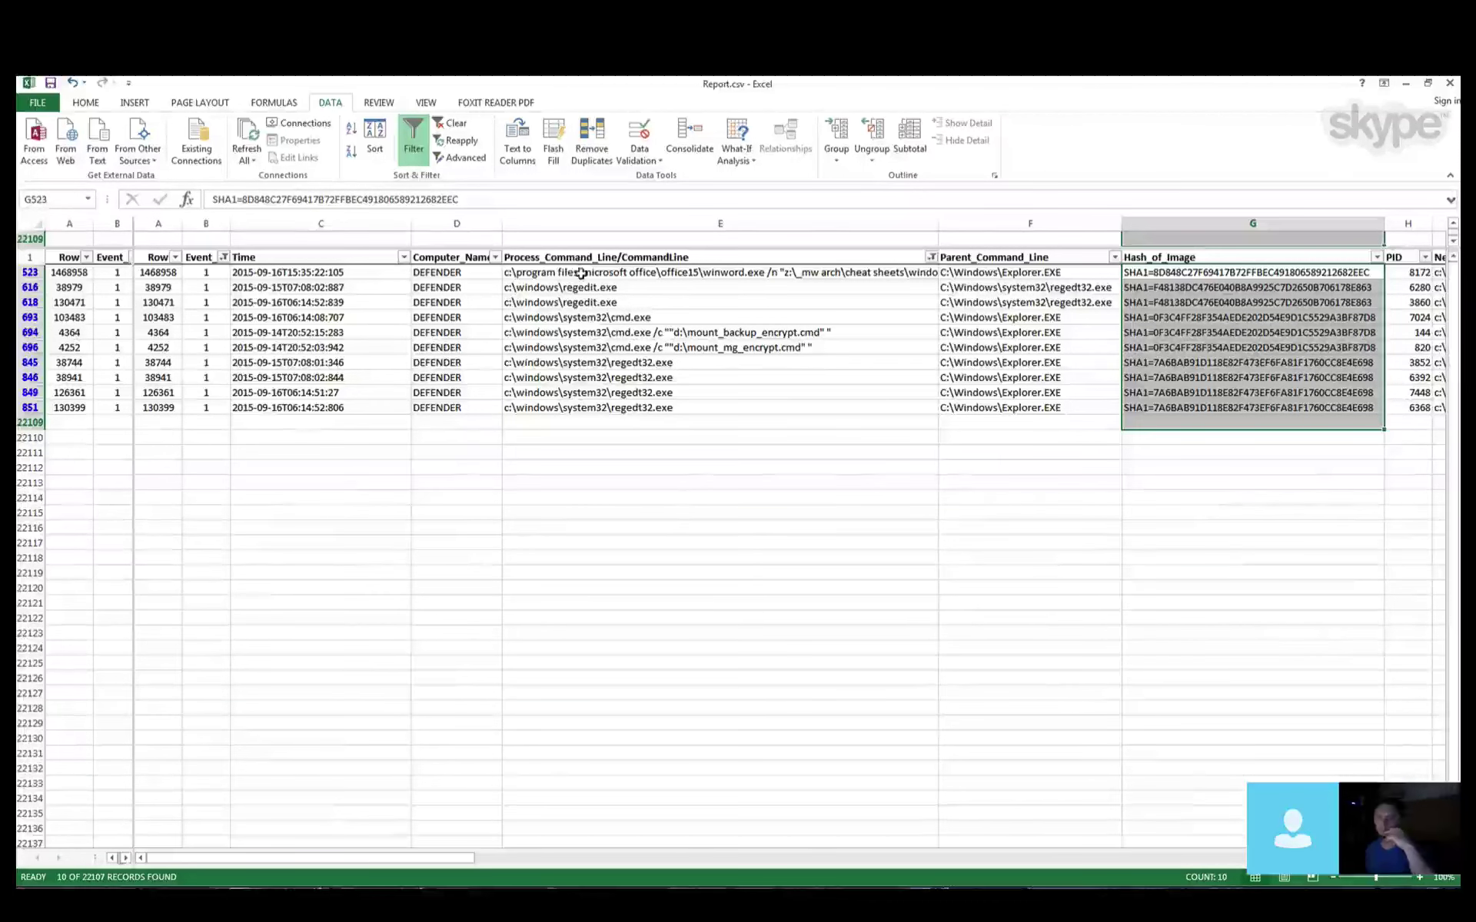
drag(582, 273, 599, 406)
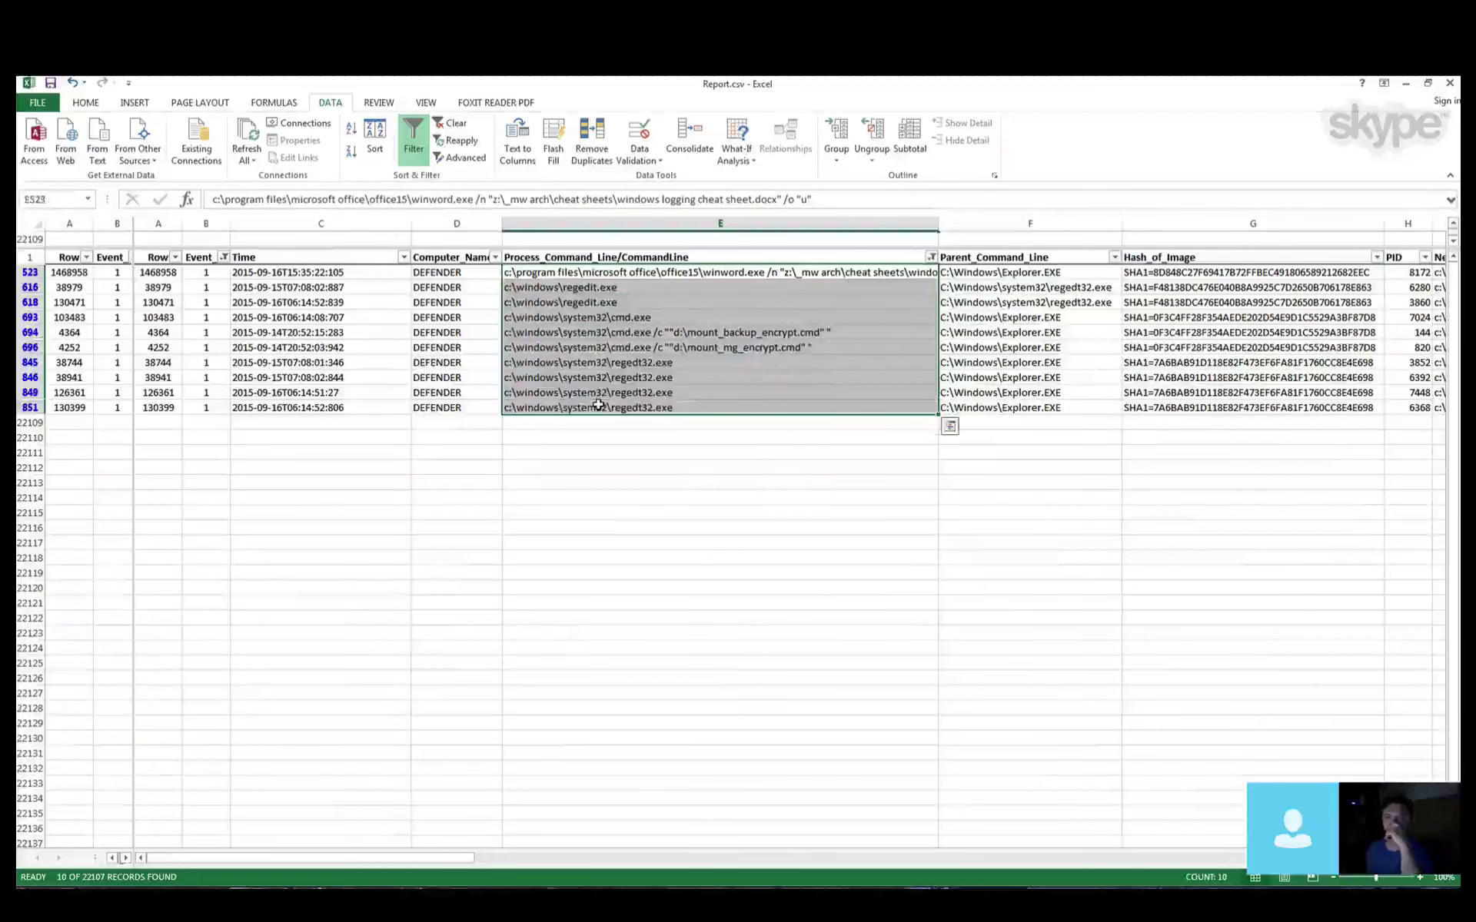
drag(1245, 407, 1245, 273)
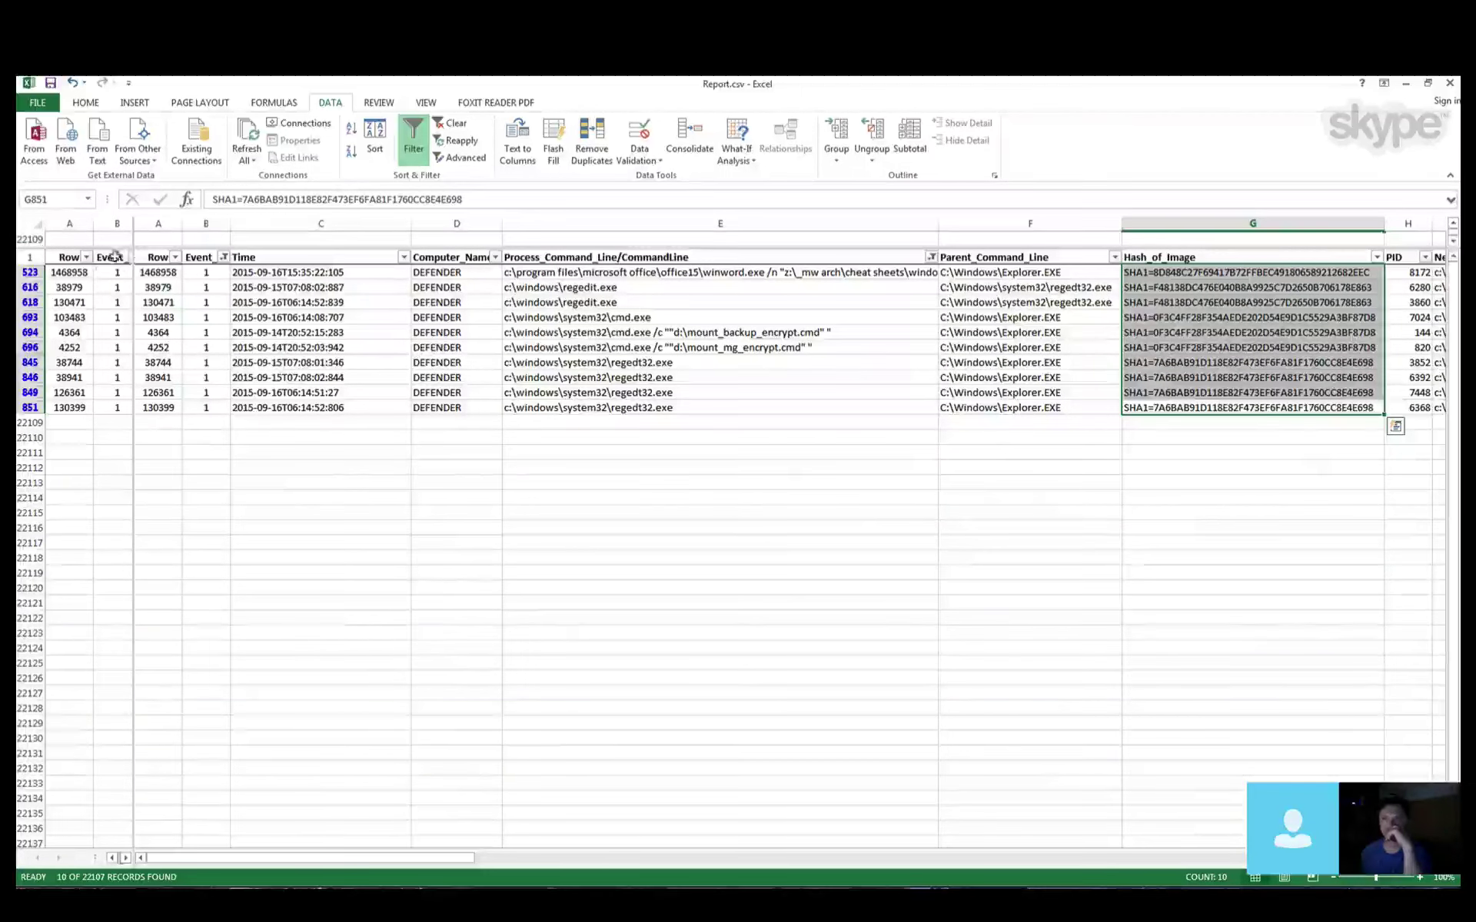
Step: Shift the frozen pane divider to reveal the Event_ID filter, then change that filter to events 3 and 5156
drag(134, 285, 144, 285)
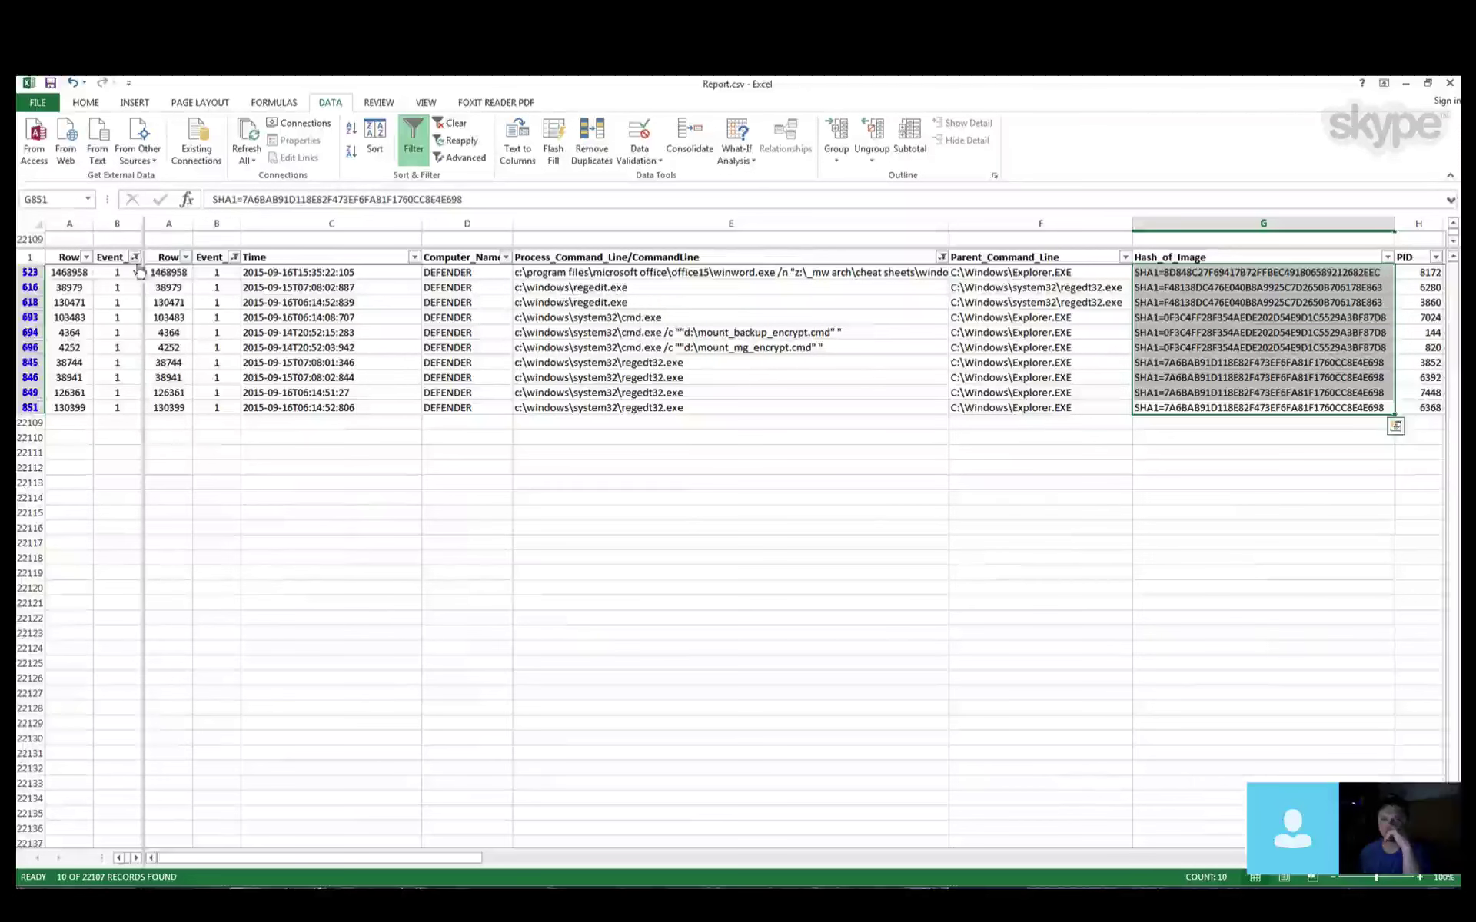
click(135, 257)
click(61, 403)
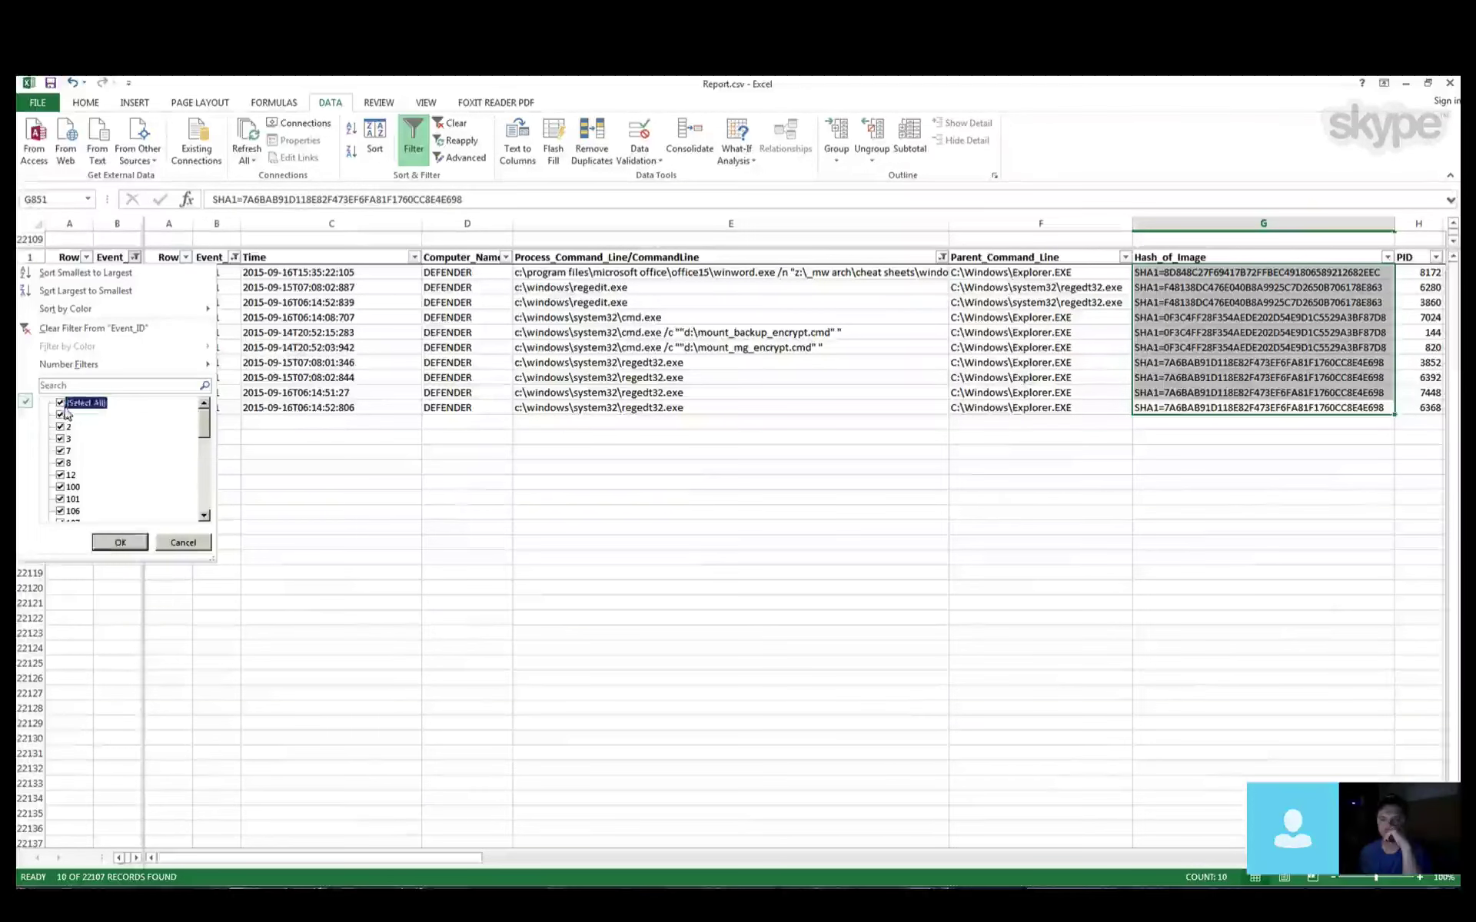
click(61, 403)
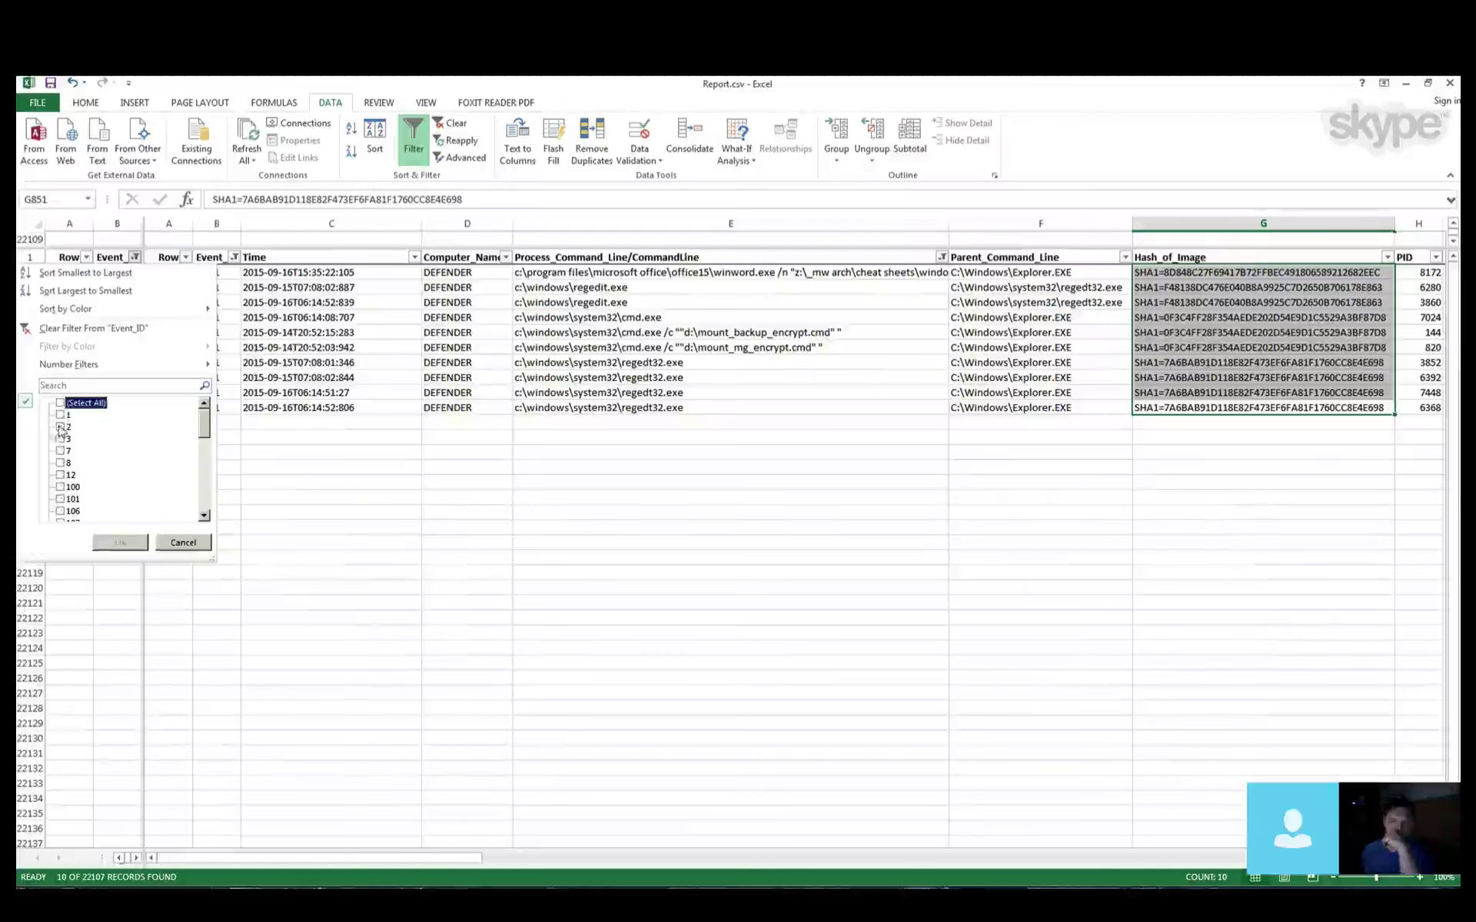
click(60, 438)
drag(204, 435, 203, 508)
click(60, 500)
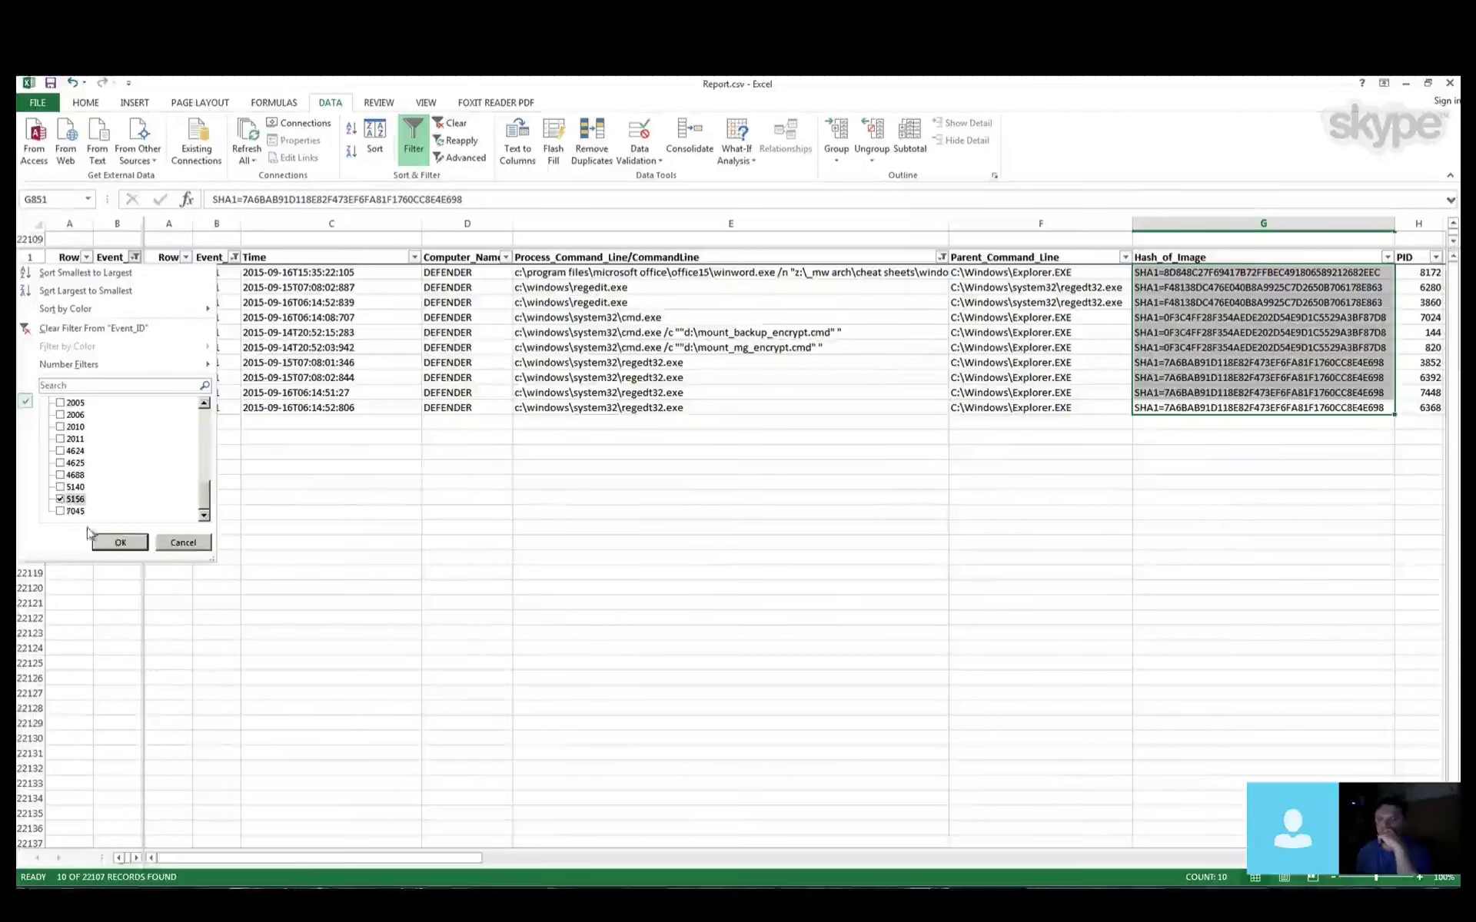
click(119, 543)
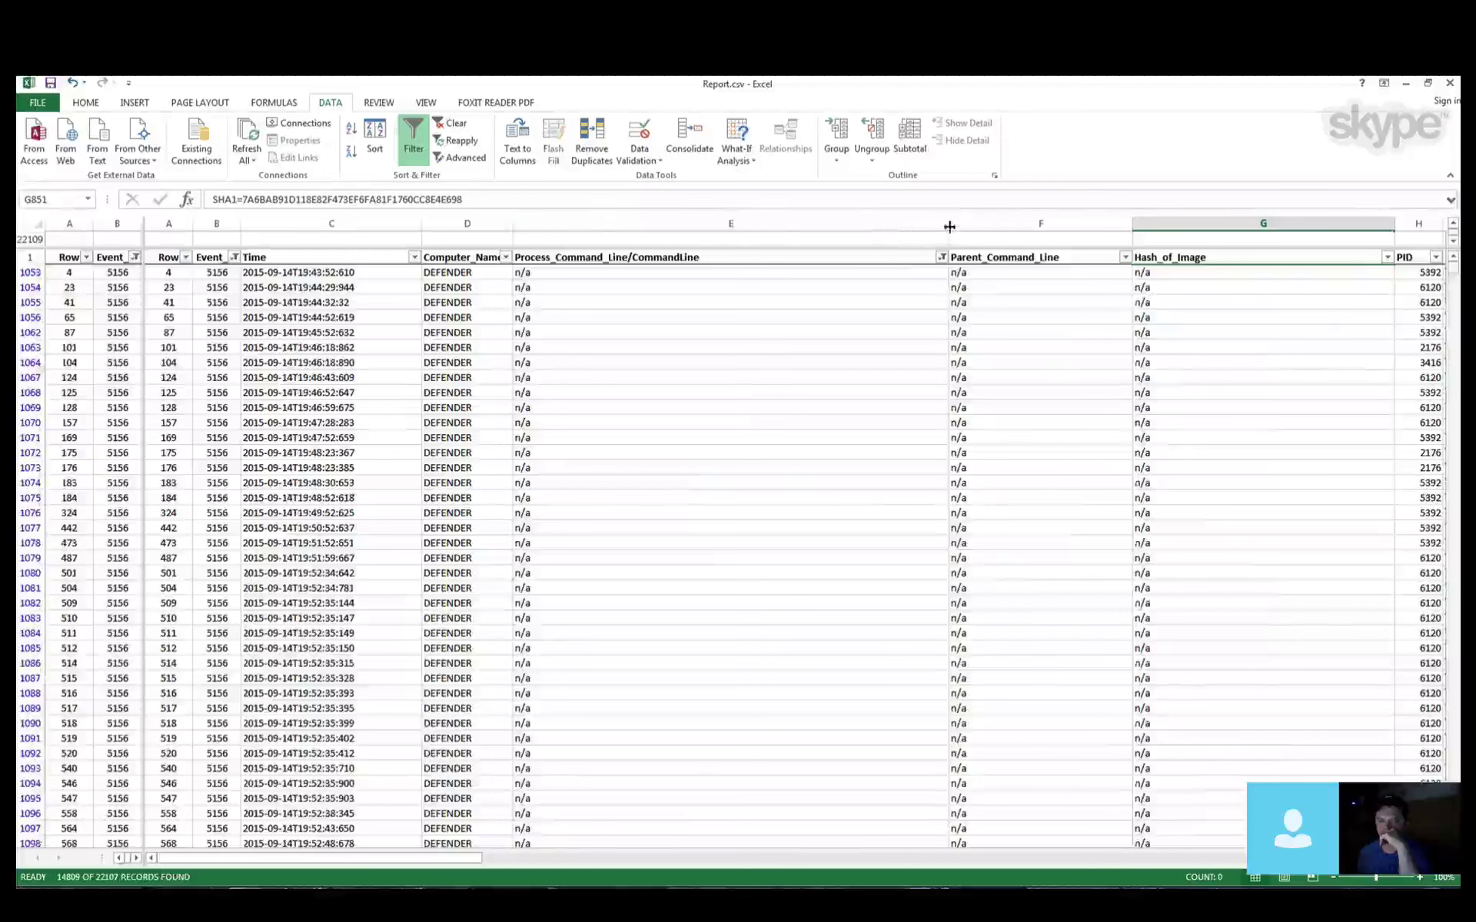
Step: Narrow the process command line, Parent_Command_Line and Hash_of_Image columns, and widen New_Process_Name/App_Name/Image to reveal the application paths
drag(949, 226, 608, 277)
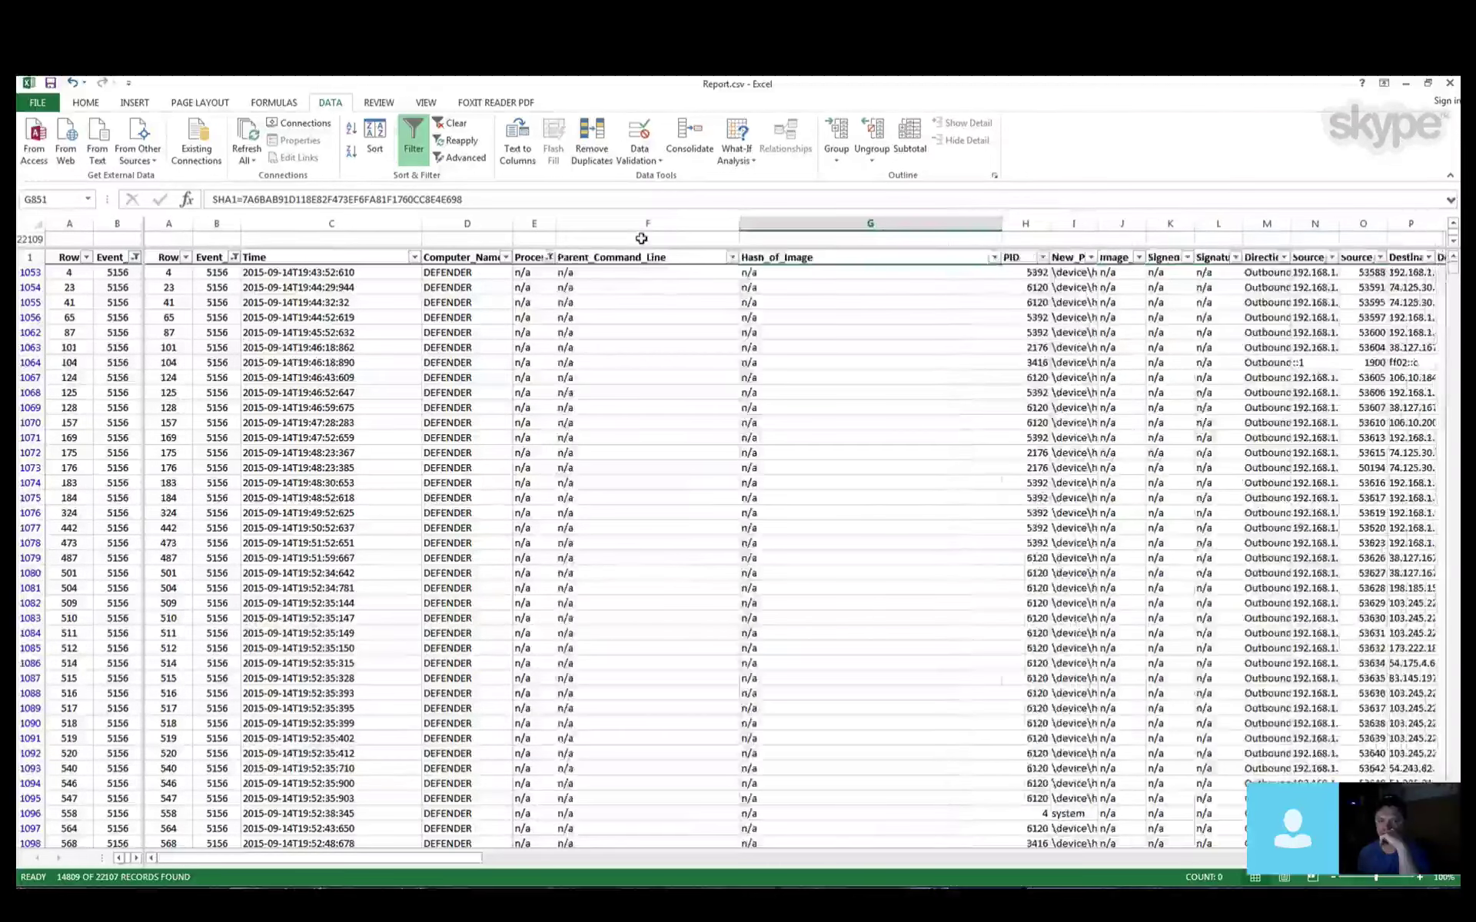
drag(740, 224, 654, 230)
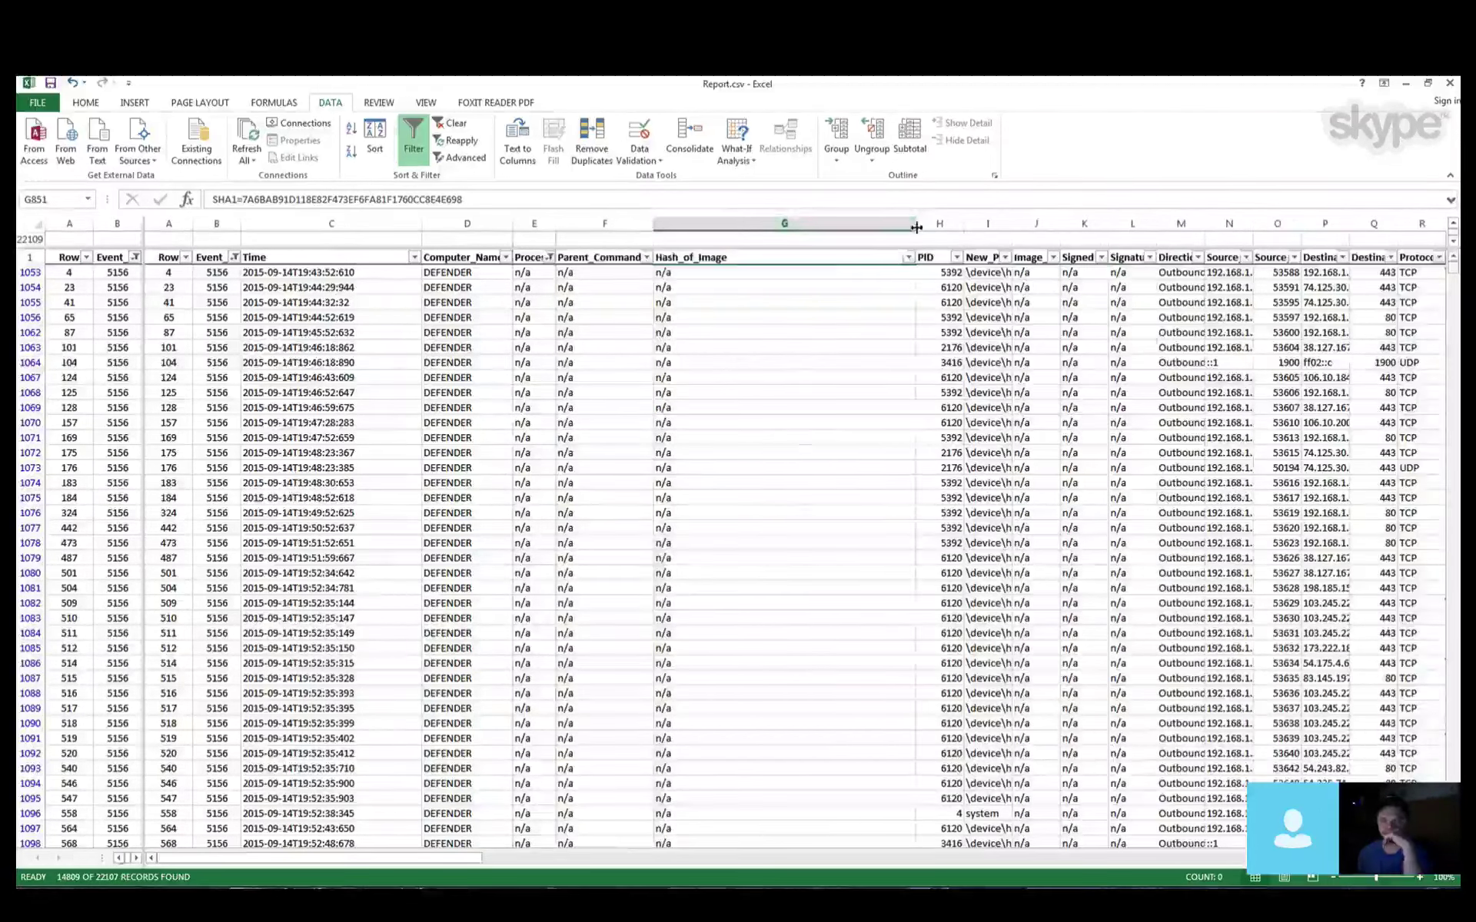
drag(915, 224, 761, 276)
drag(857, 225, 1166, 234)
drag(471, 867, 568, 864)
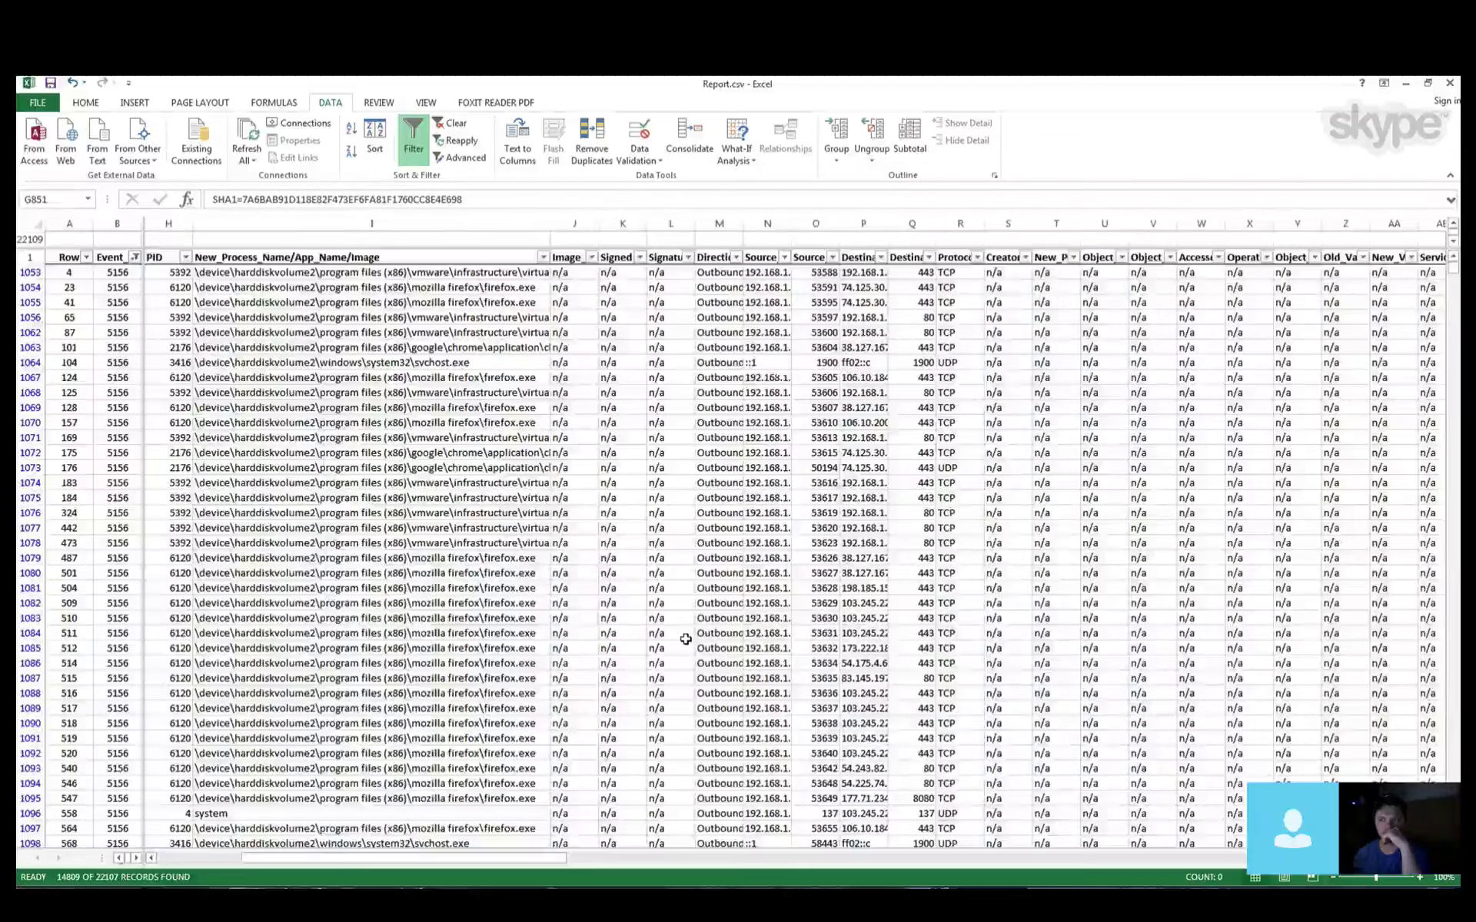
Step: Fit the Destination_Address column to the full IP addresses and compare the destinations contacted by firefox.exe
double_click(888, 223)
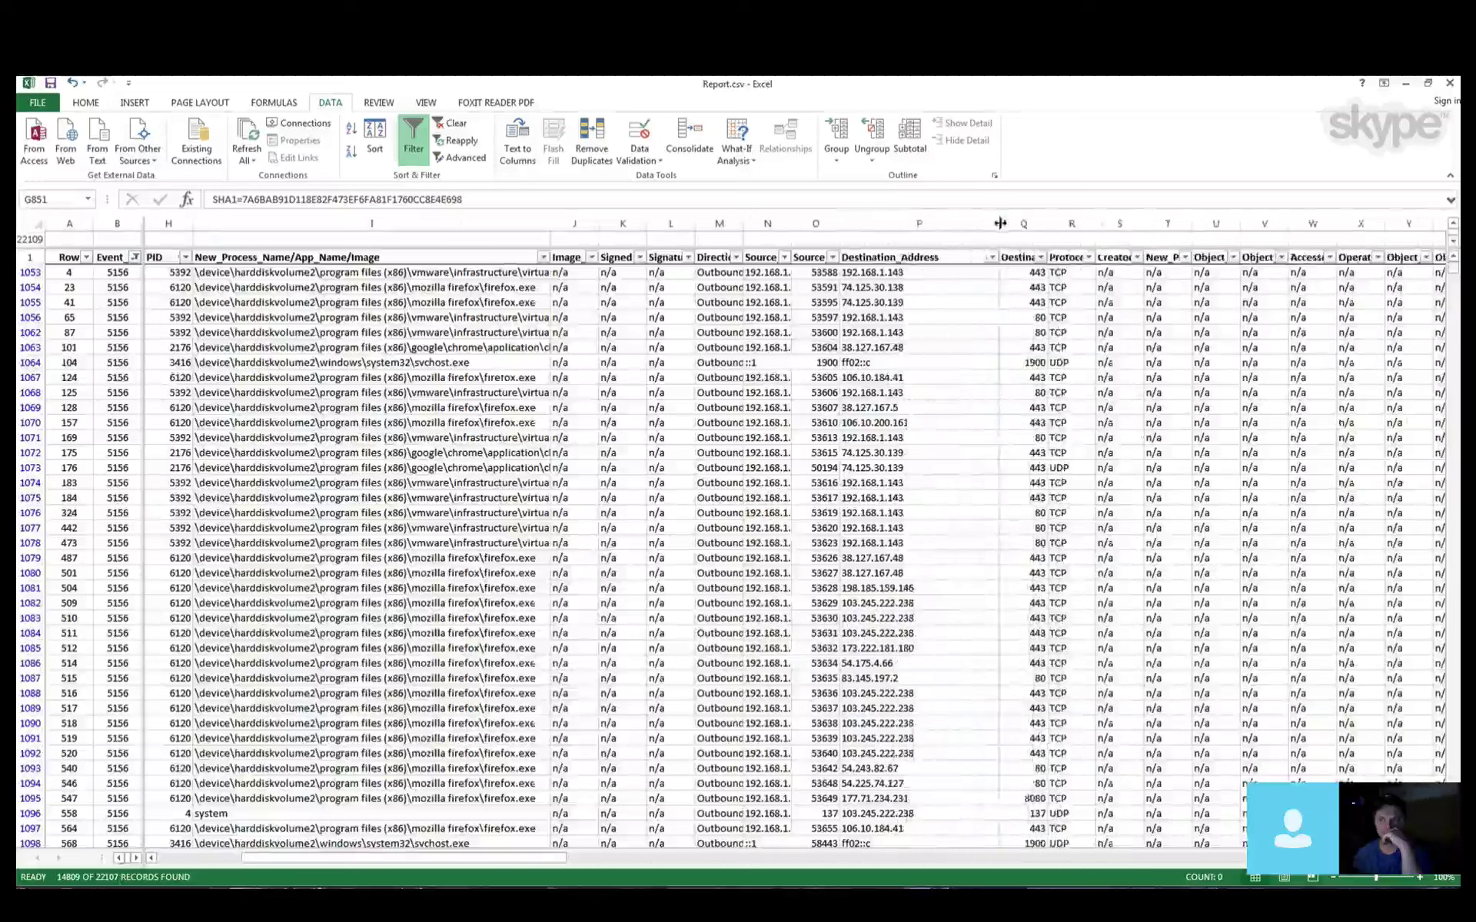
drag(950, 223, 932, 223)
drag(876, 453, 934, 803)
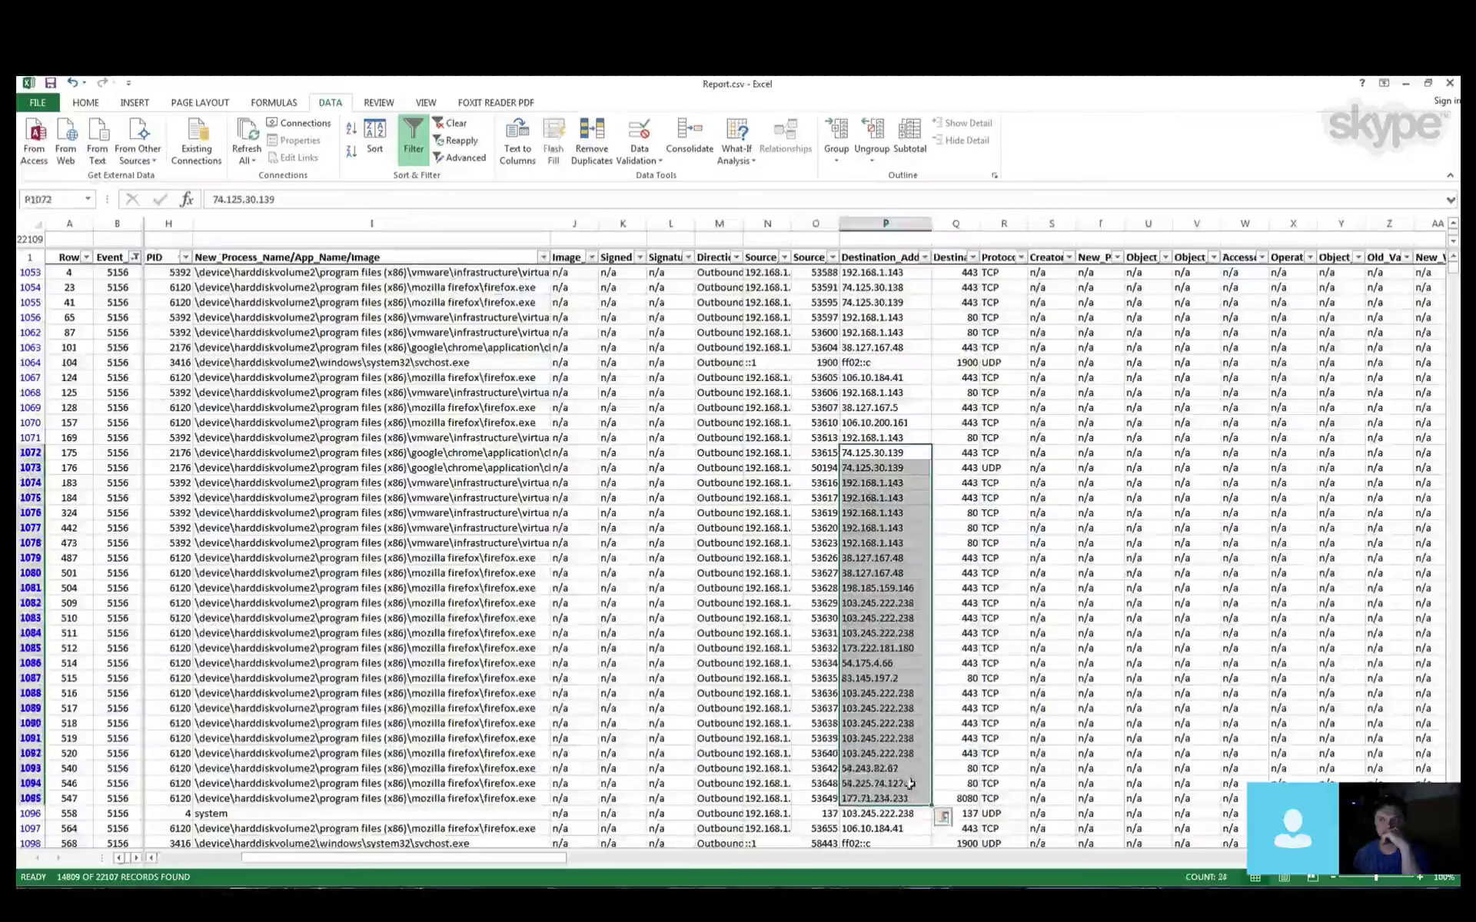
click(501, 559)
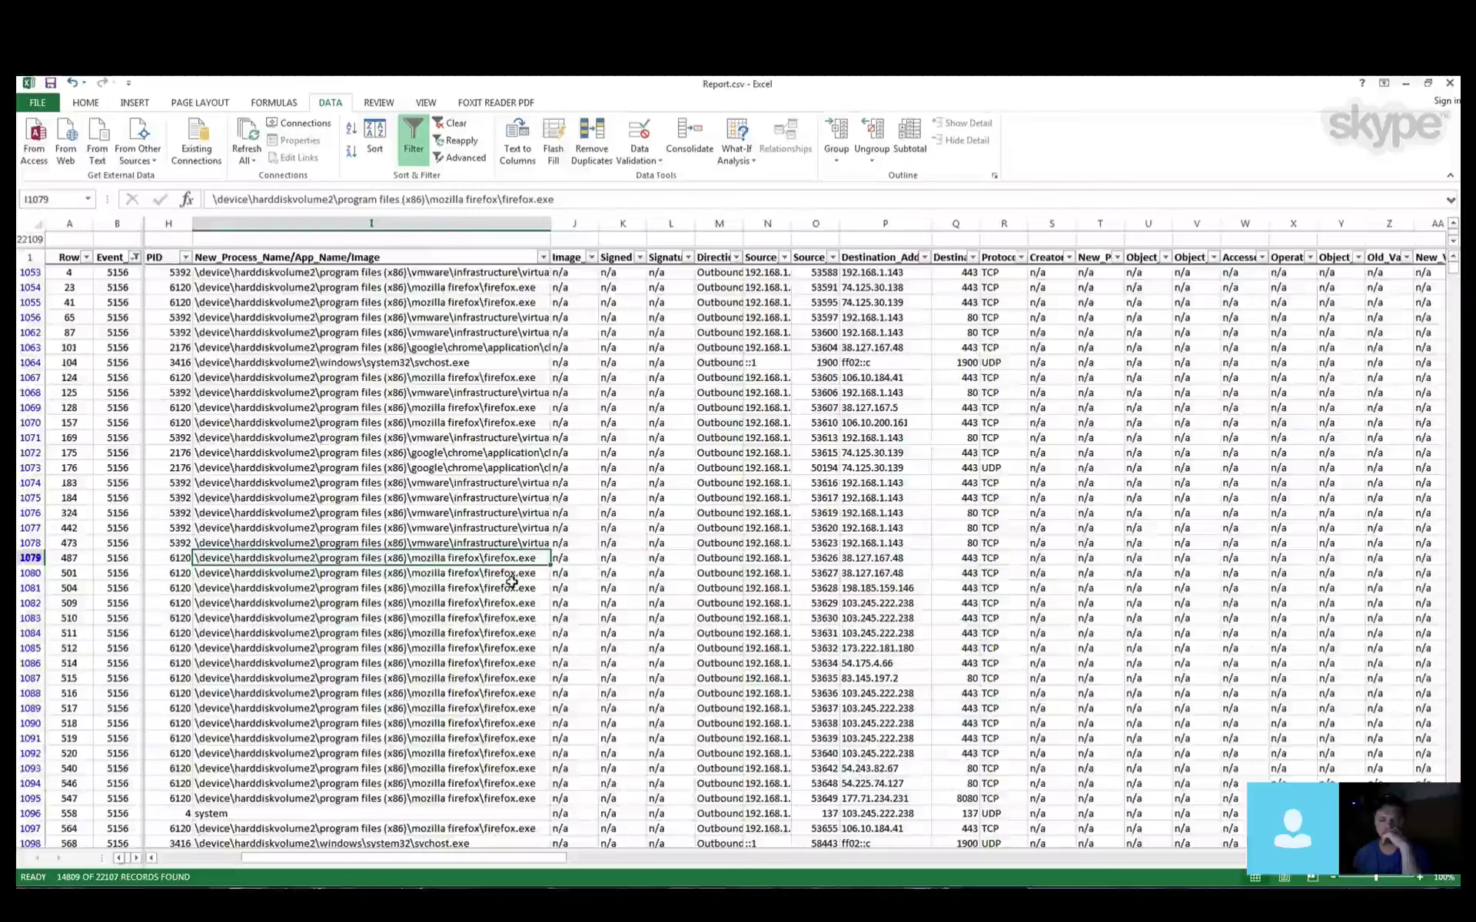
drag(864, 555, 883, 778)
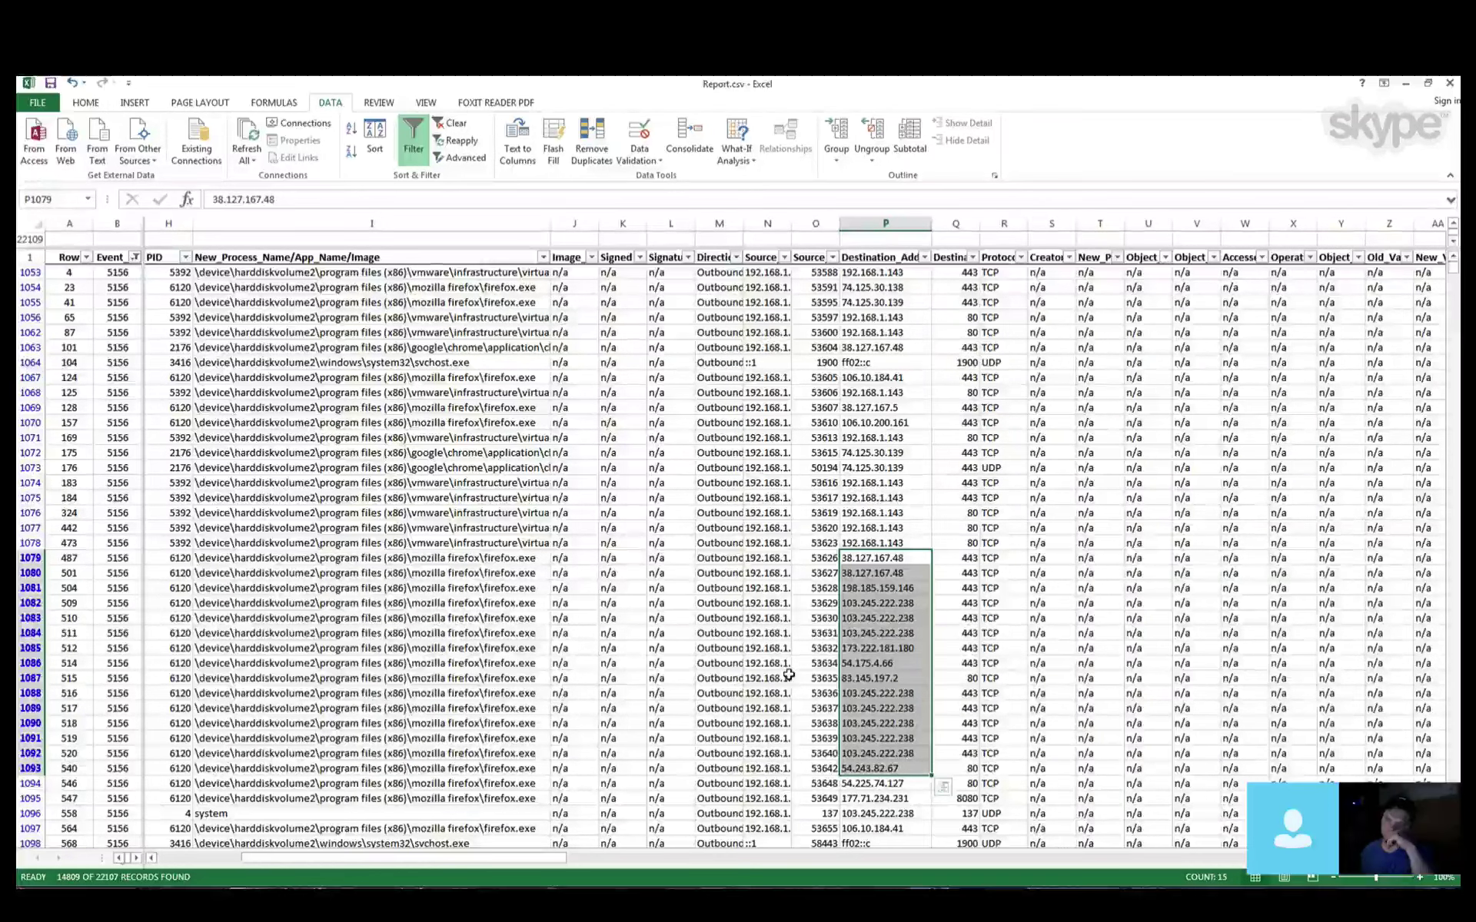
Step: Examine the applications listed in the New_Process_Name/App_Name/Image filter, including vncserver.exe, and leave without applying a filter
click(544, 258)
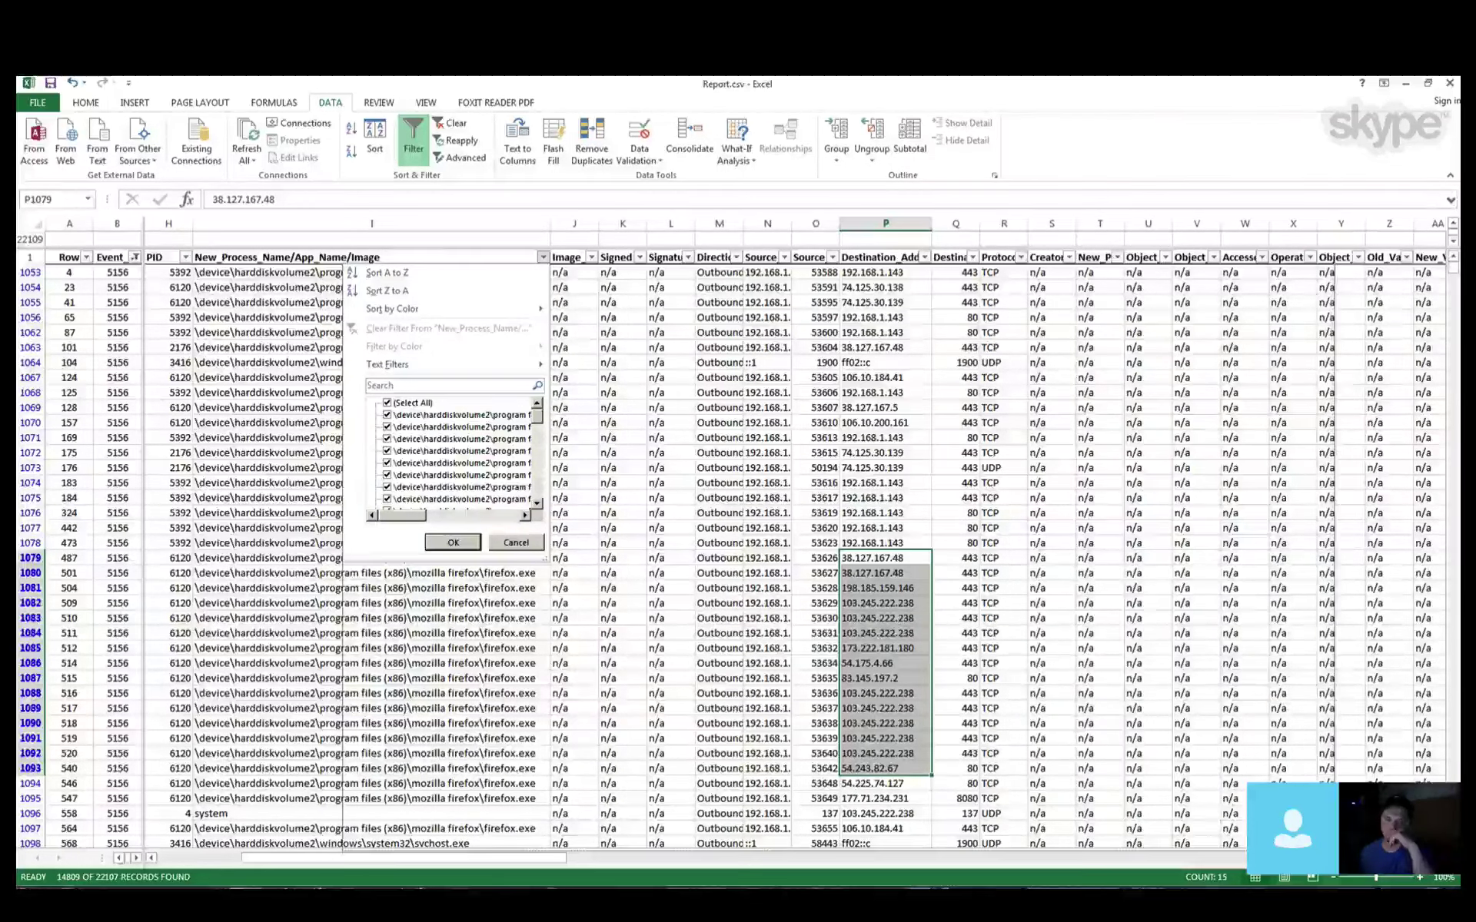
drag(544, 559, 1333, 842)
click(386, 403)
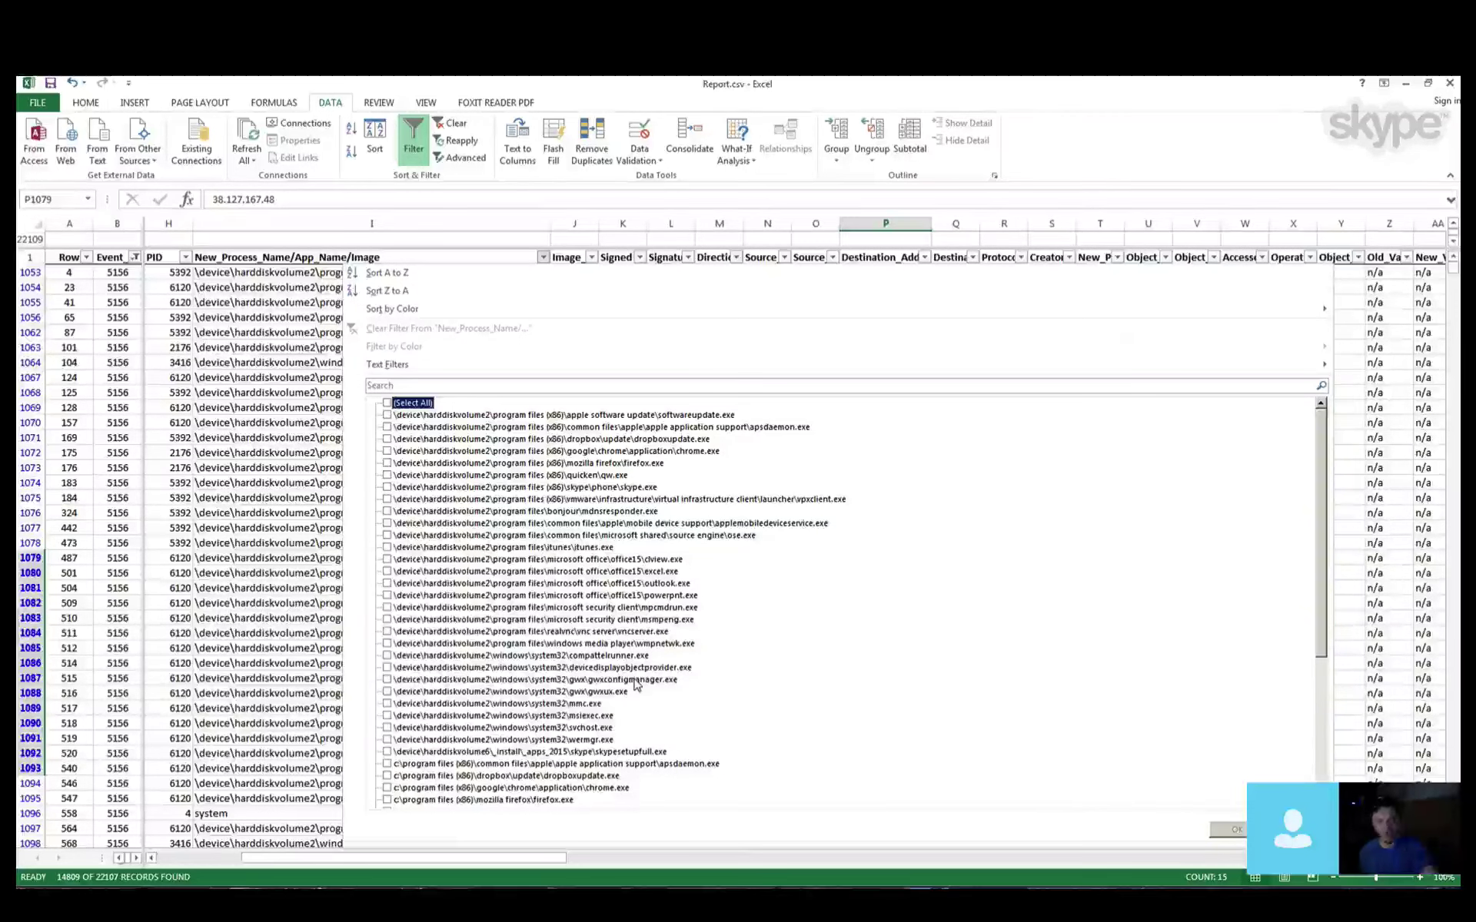
scroll(569, 688, down, 3)
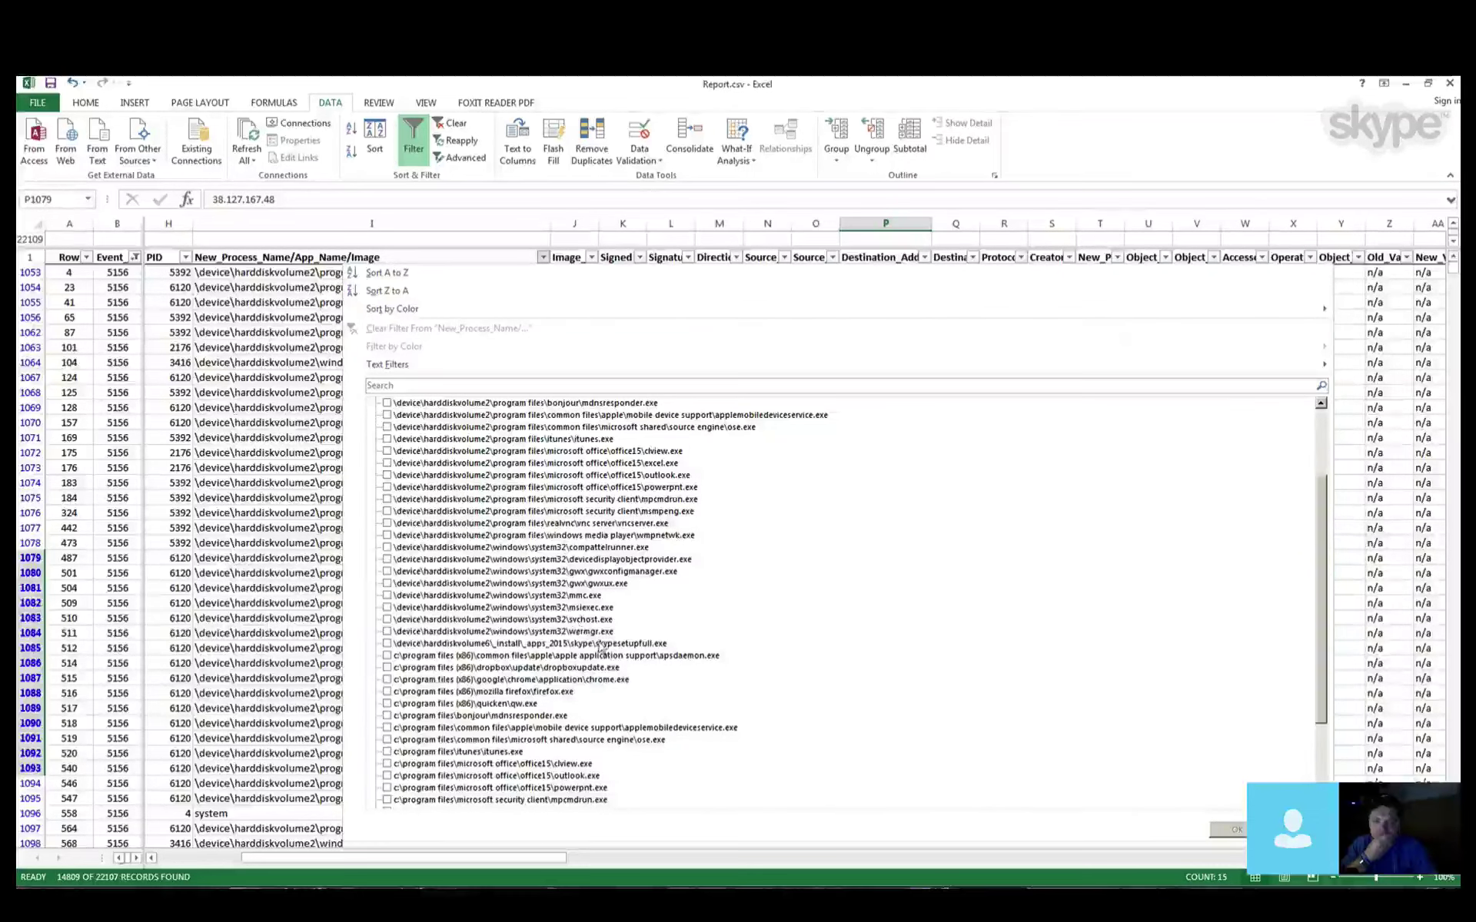
scroll(584, 676, down, 2)
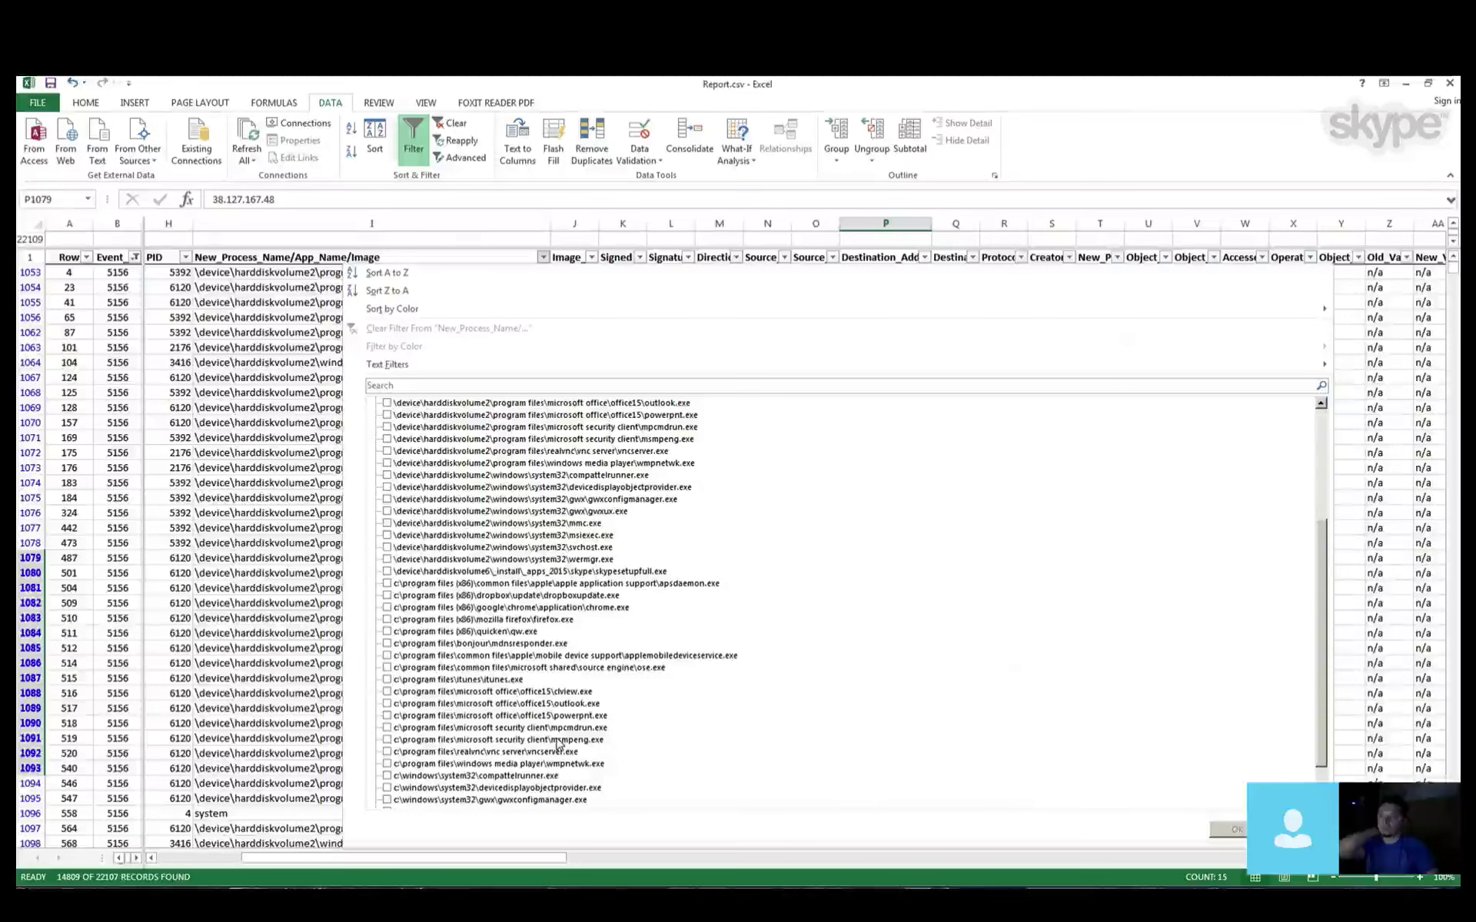
scroll(559, 743, down, 2)
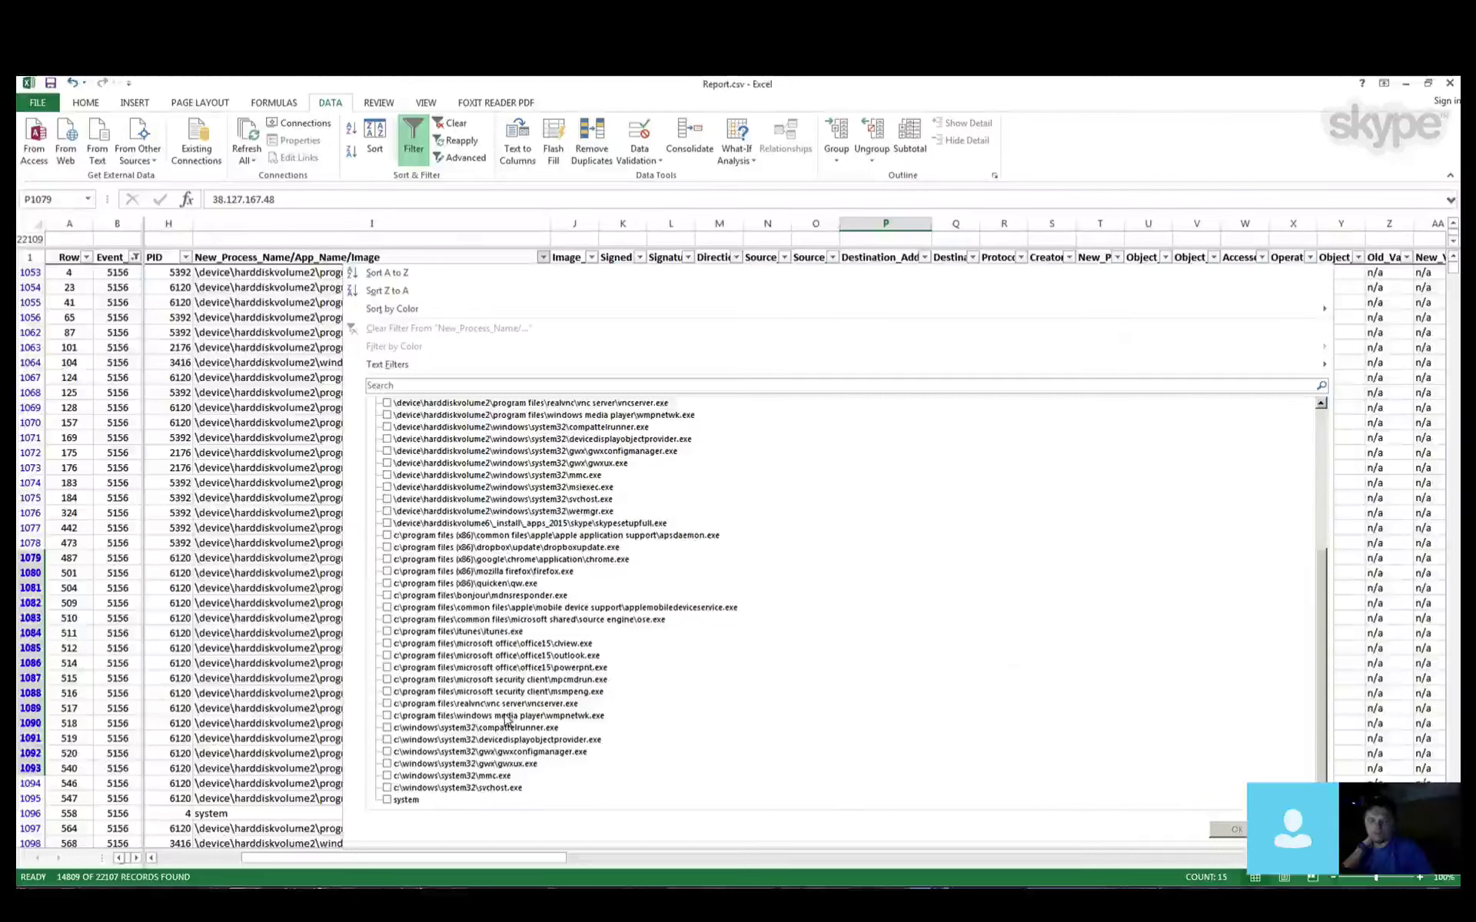
click(390, 704)
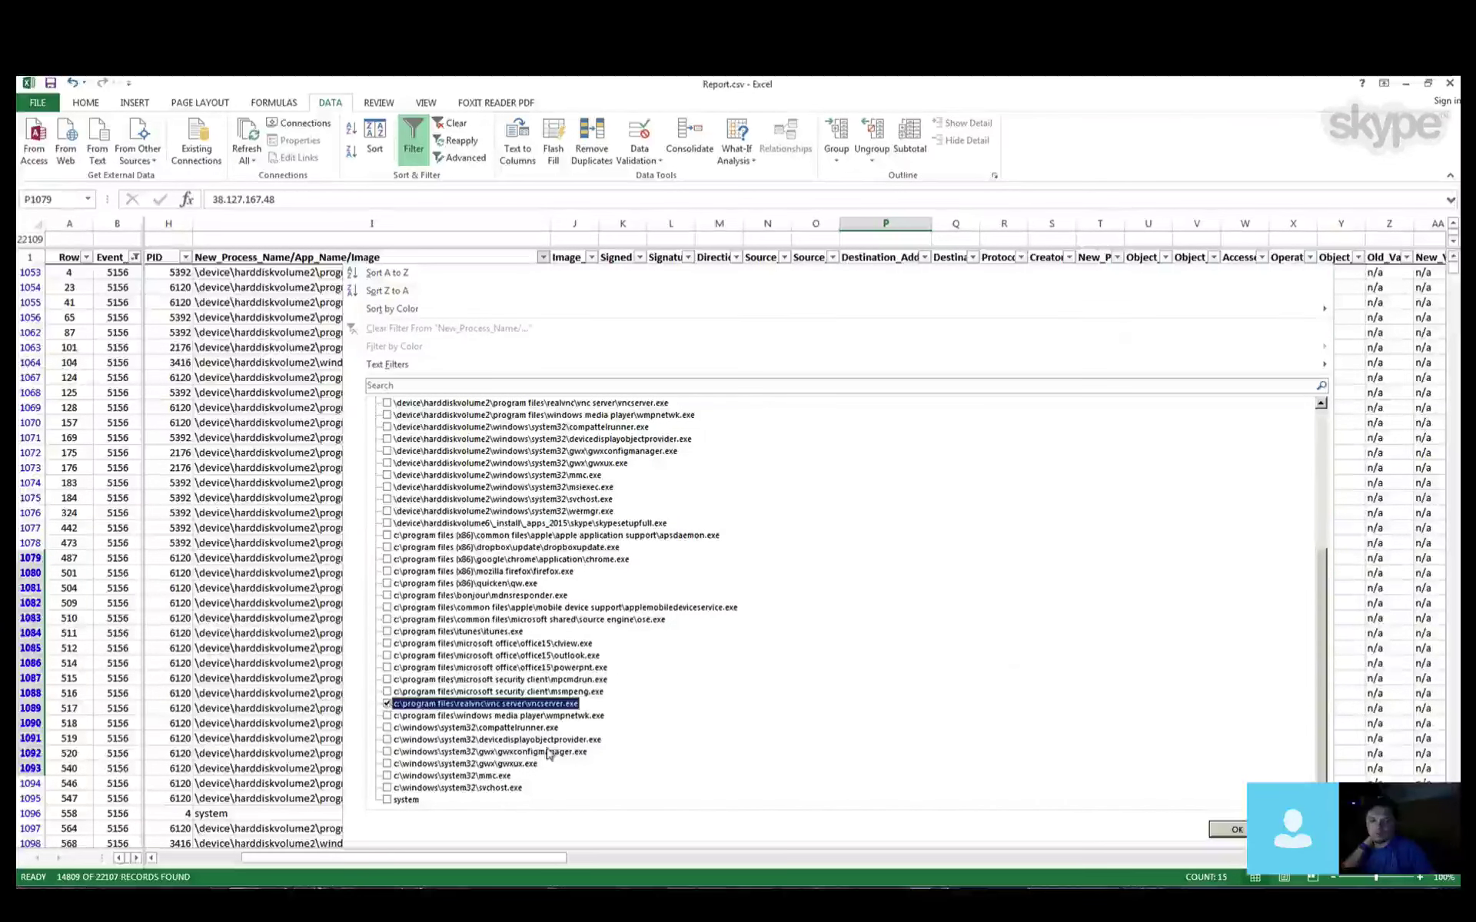
click(387, 704)
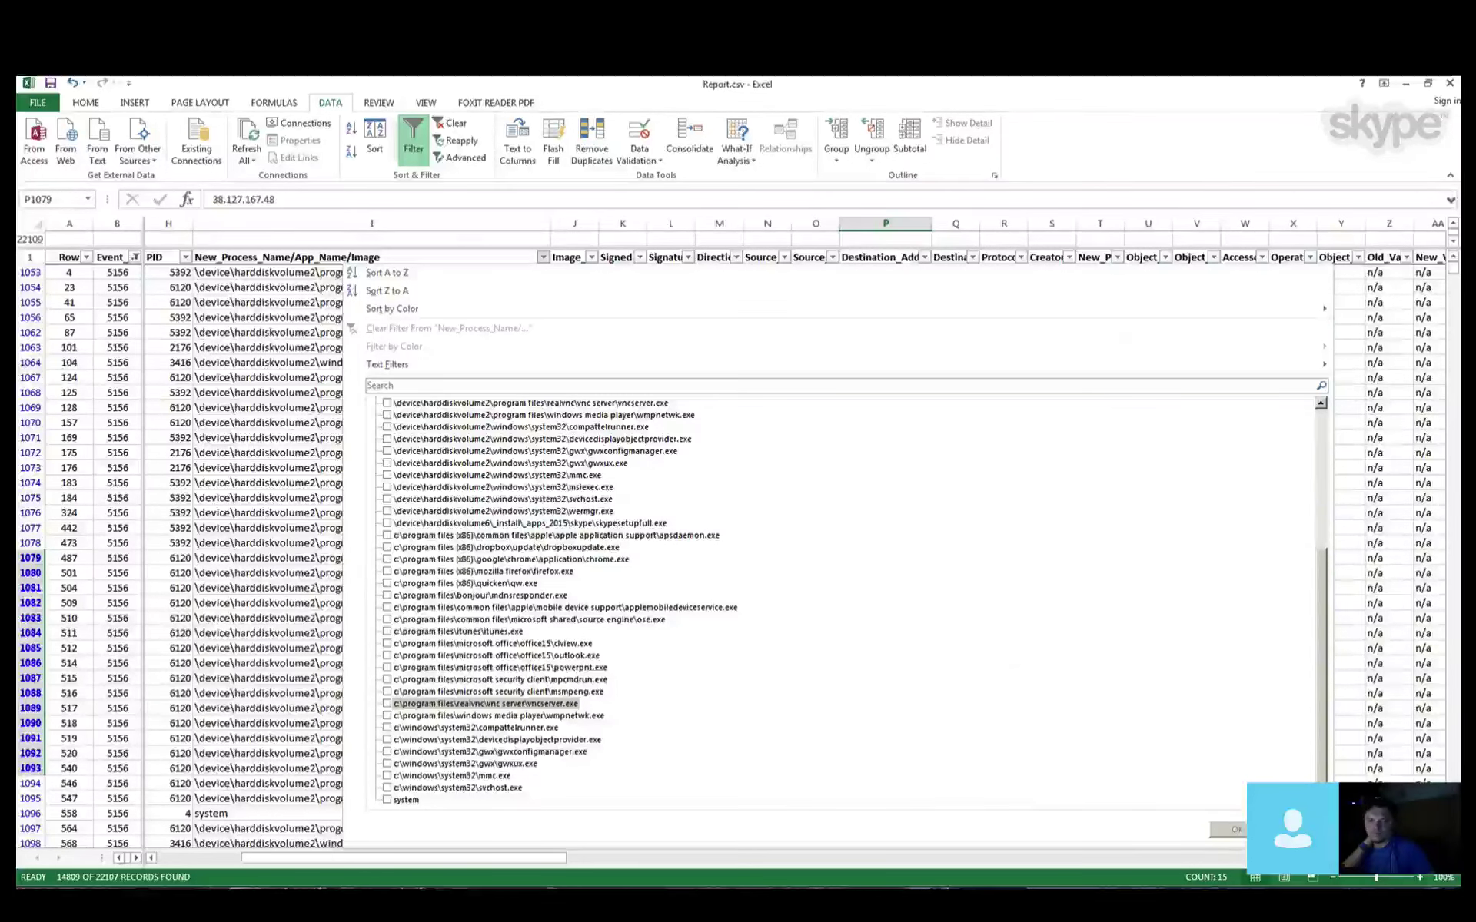
key(Escape)
click(880, 466)
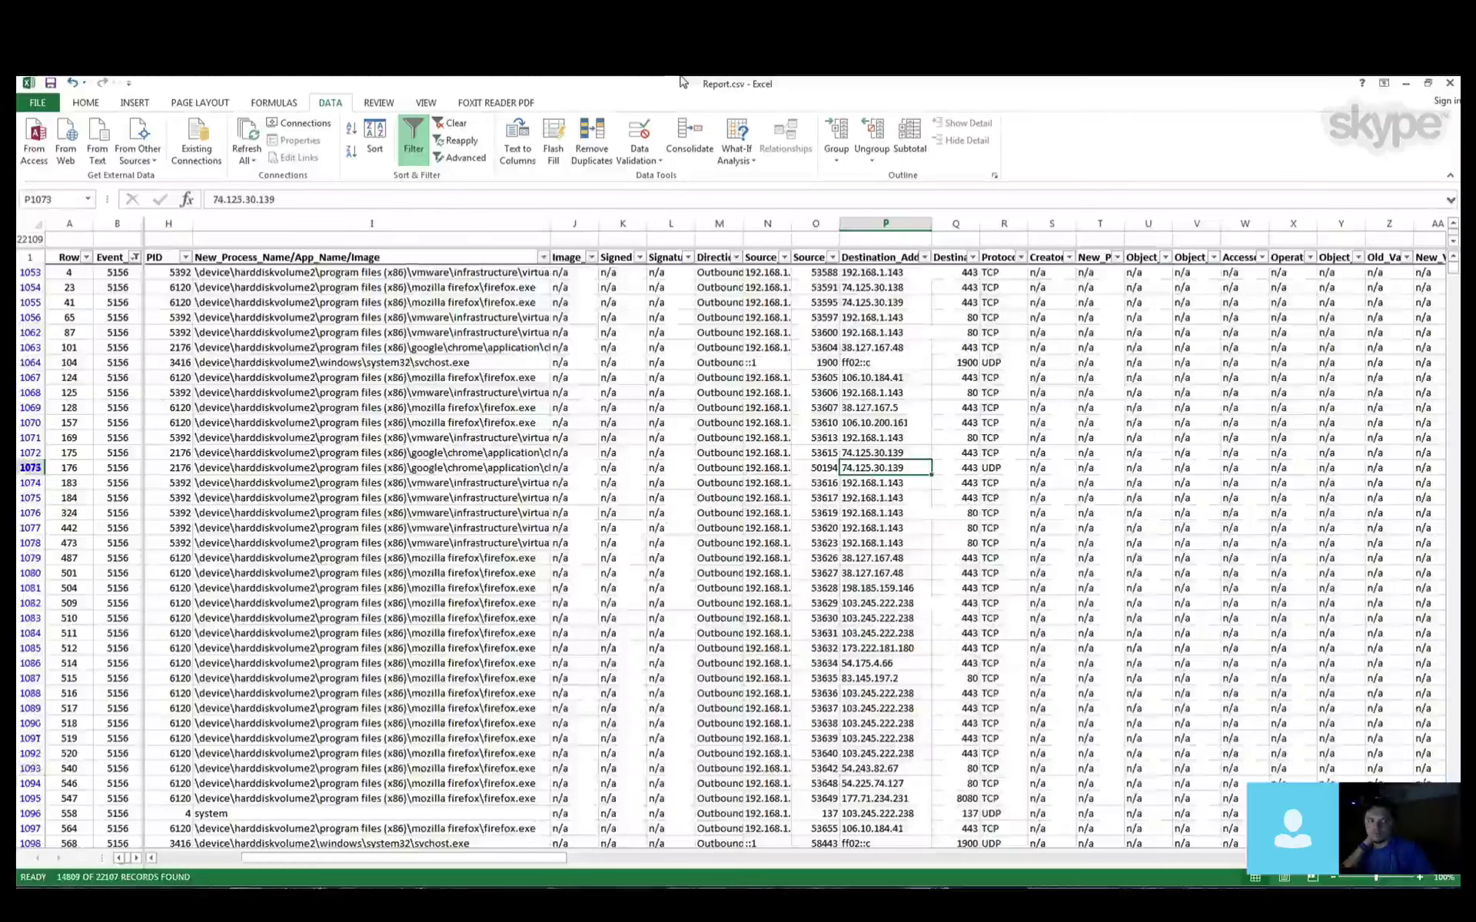
click(134, 257)
scroll(209, 513, down, 5)
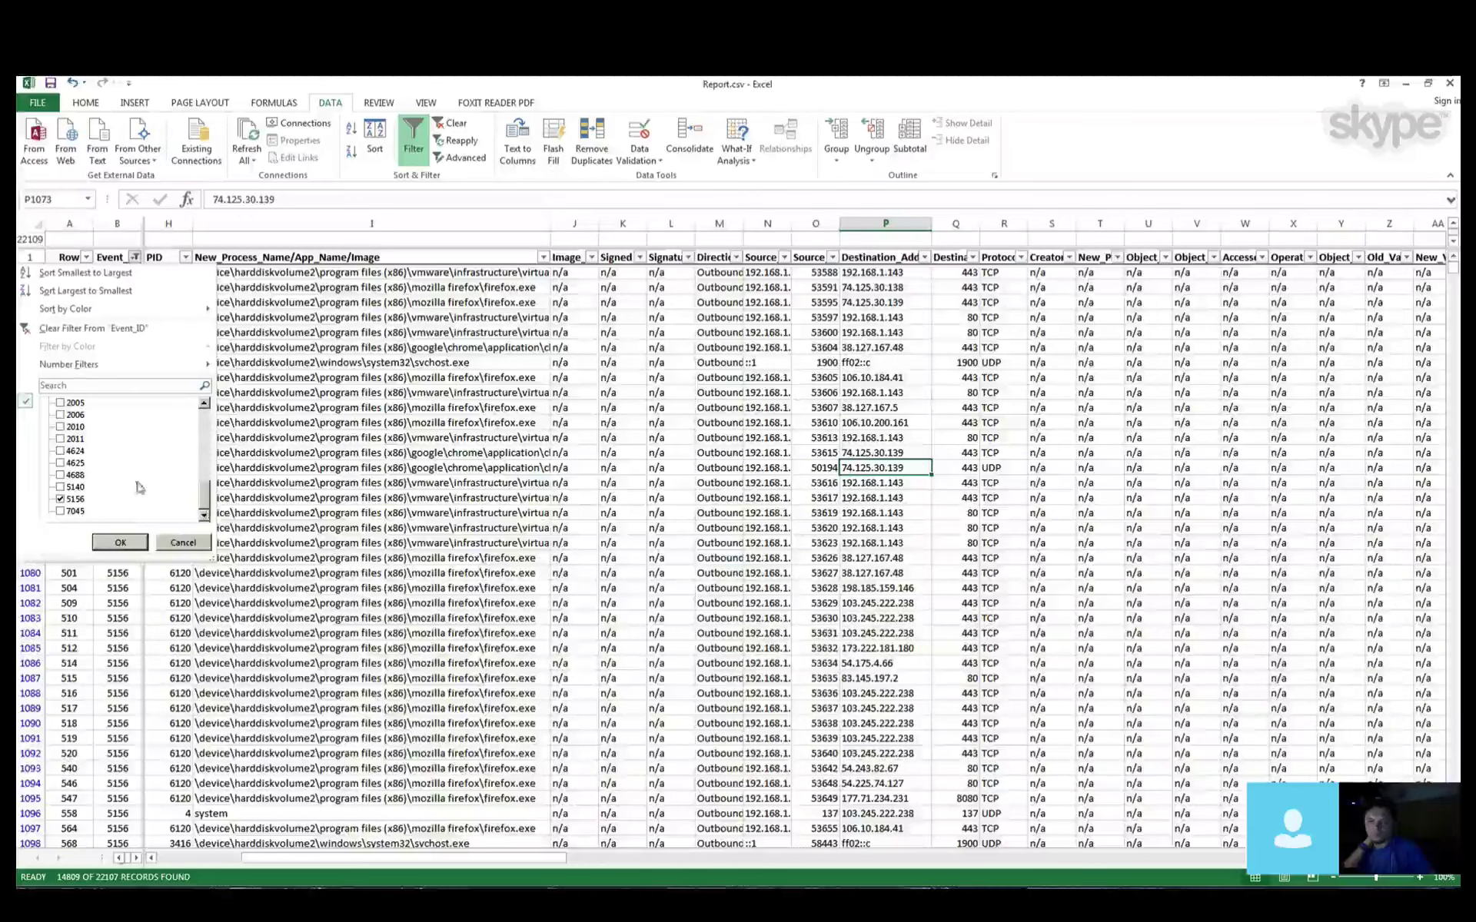
click(74, 475)
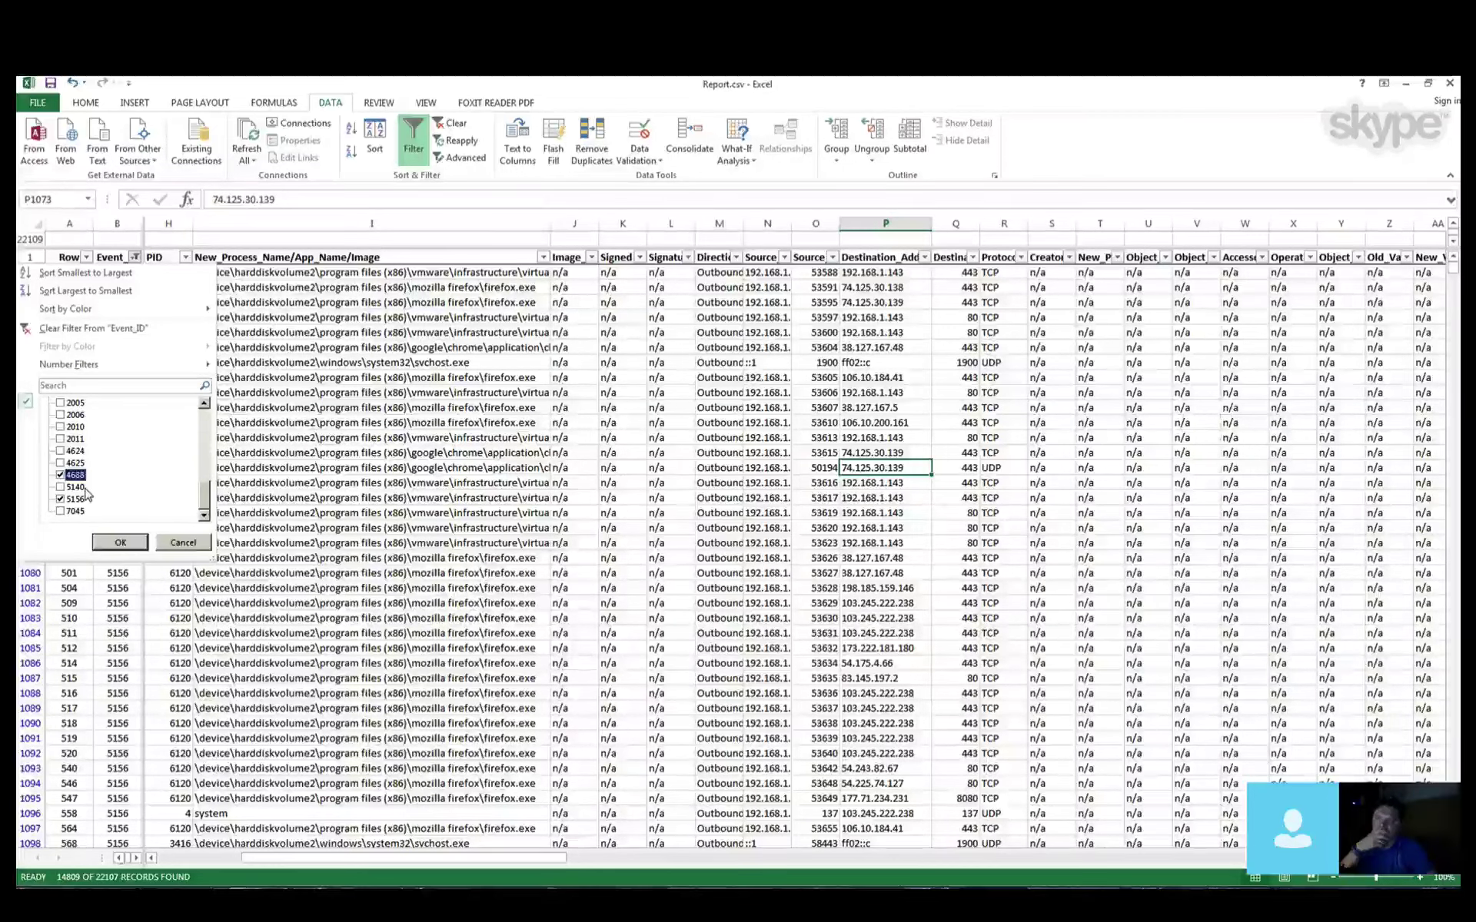
scroll(81, 469, up, 10)
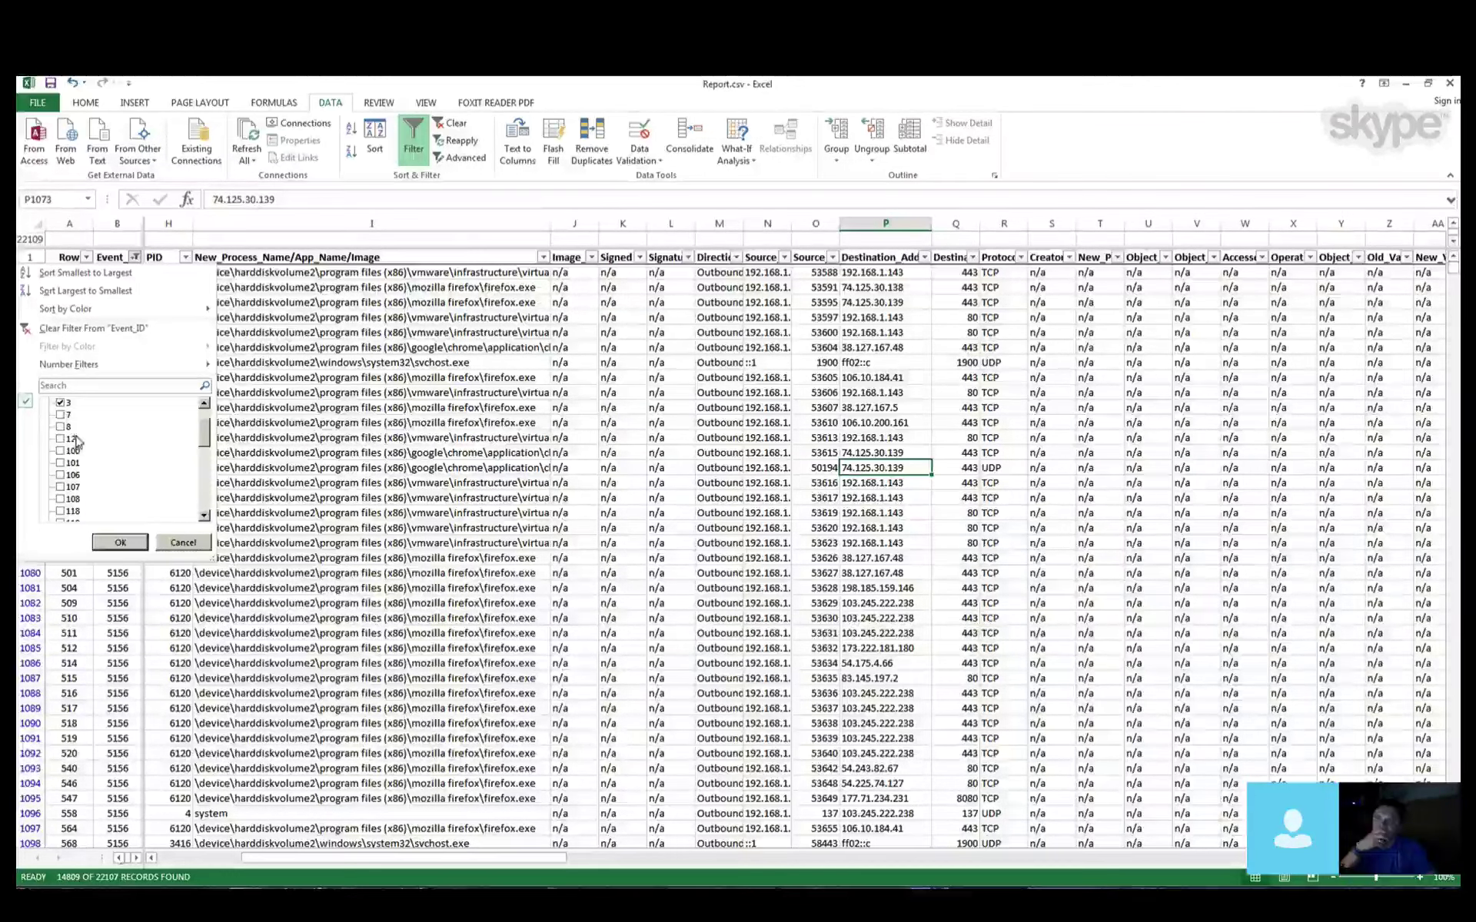
scroll(77, 440, down, 1)
click(62, 415)
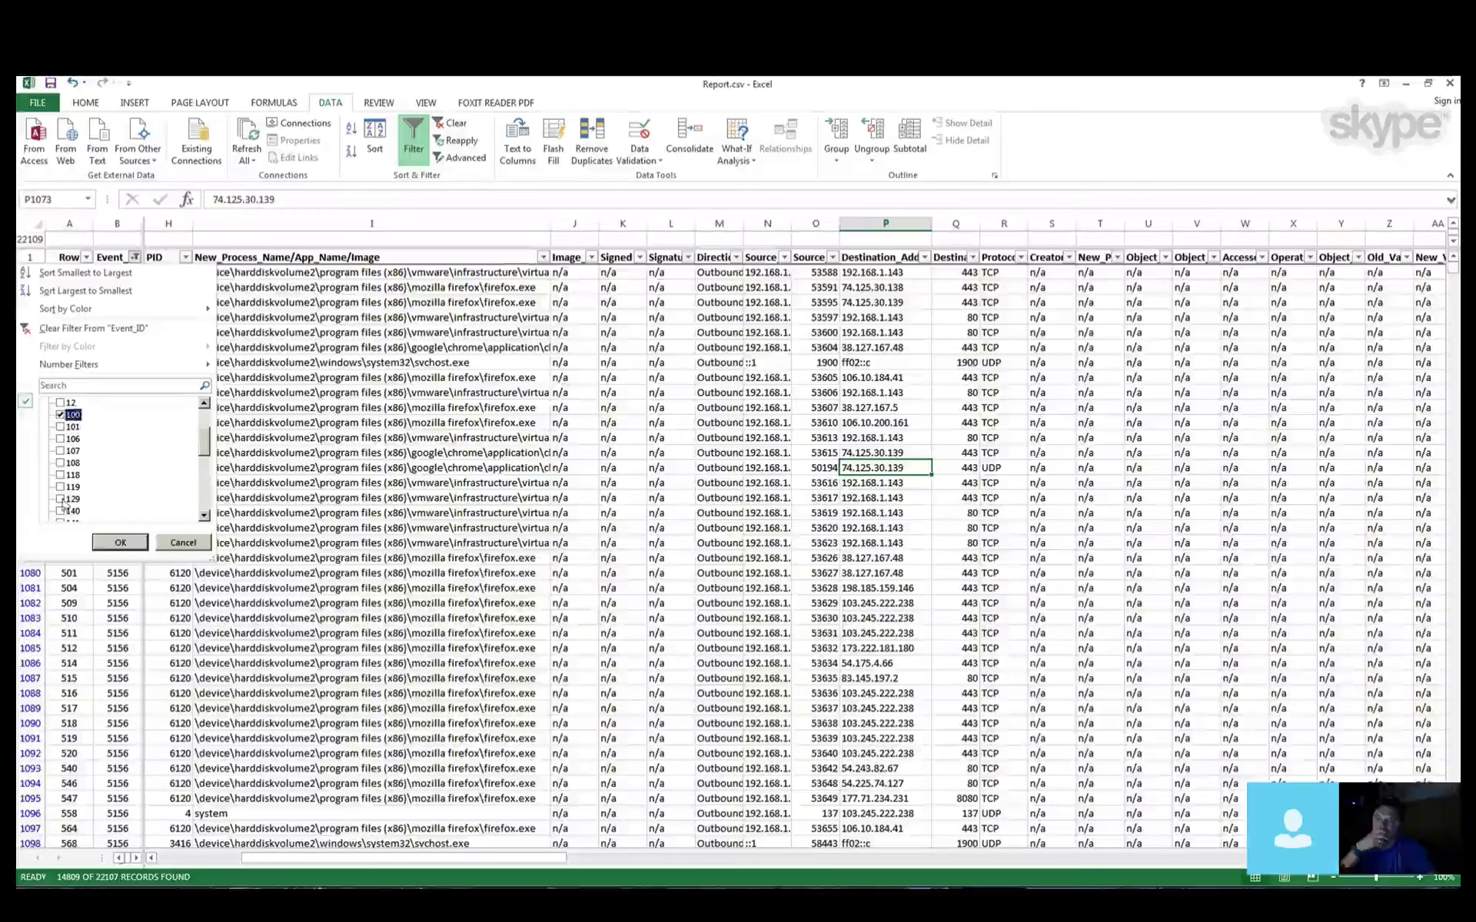
click(62, 511)
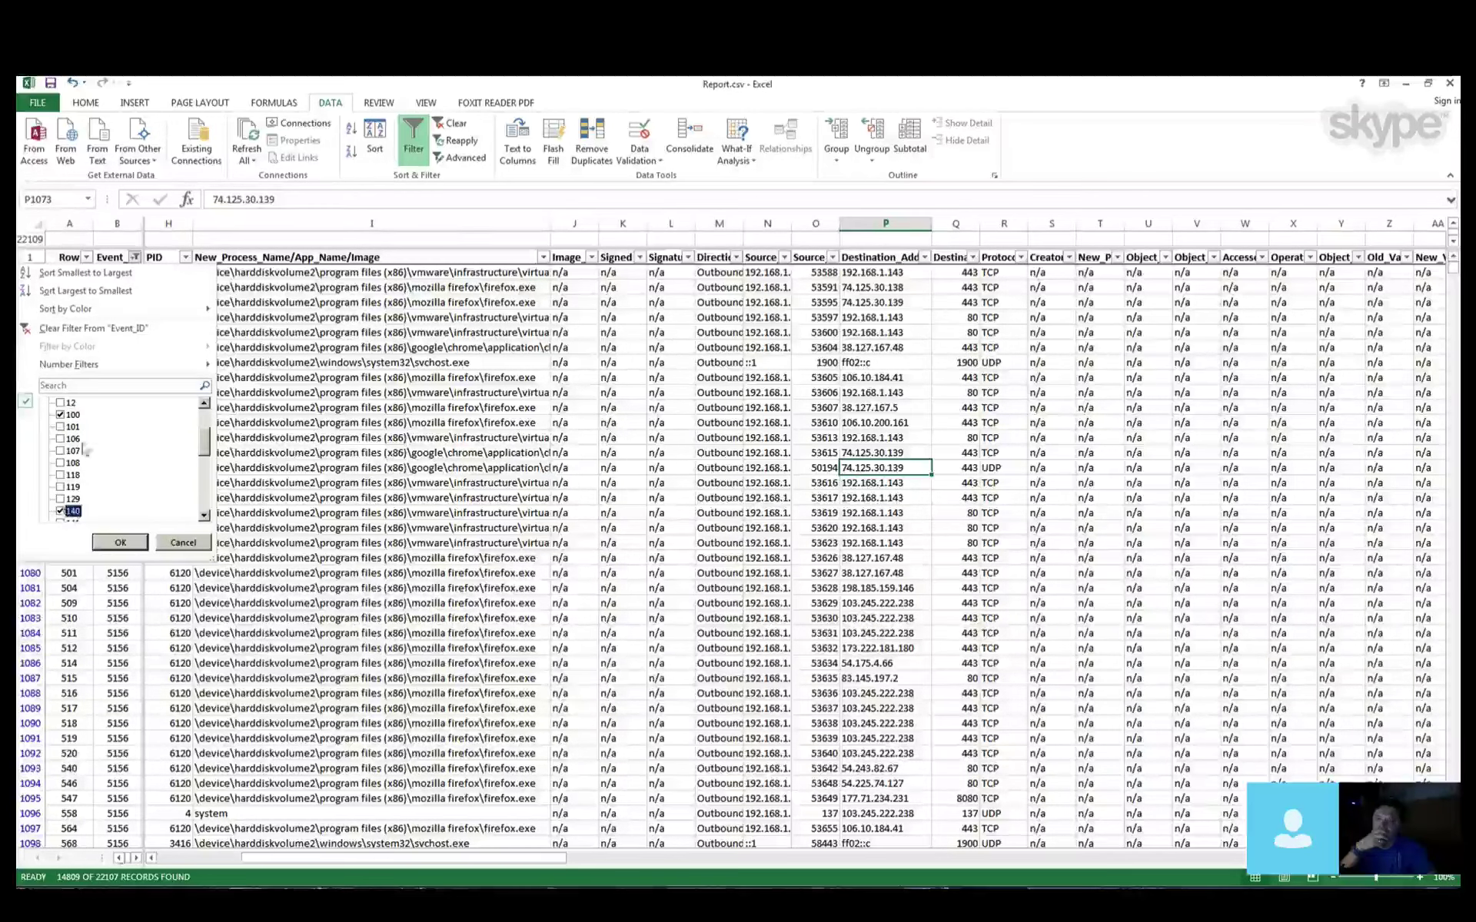
scroll(65, 430, up, 2)
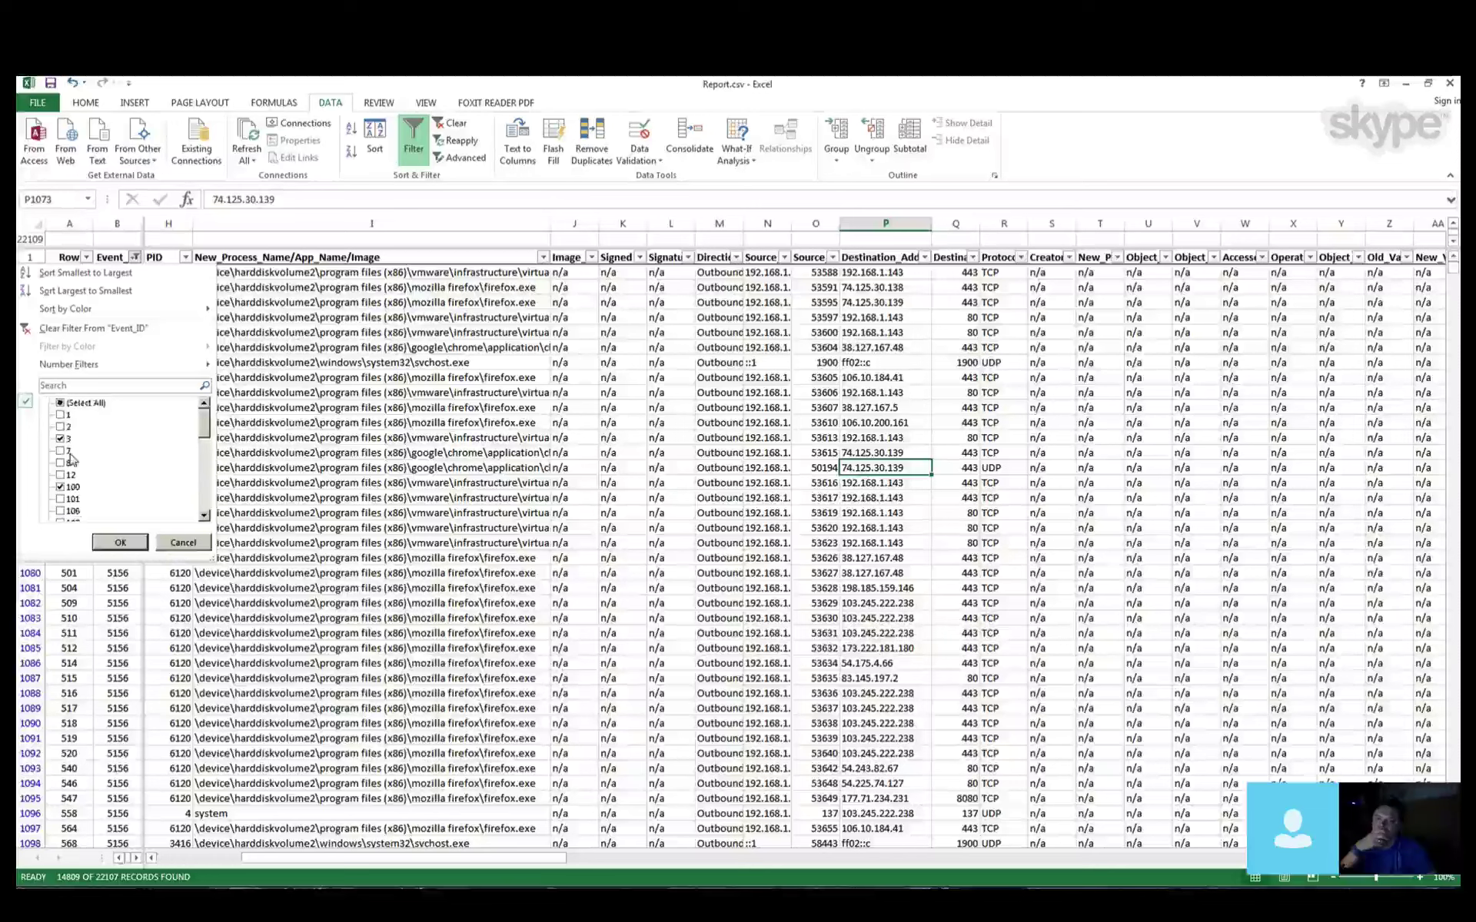
click(62, 404)
click(62, 404)
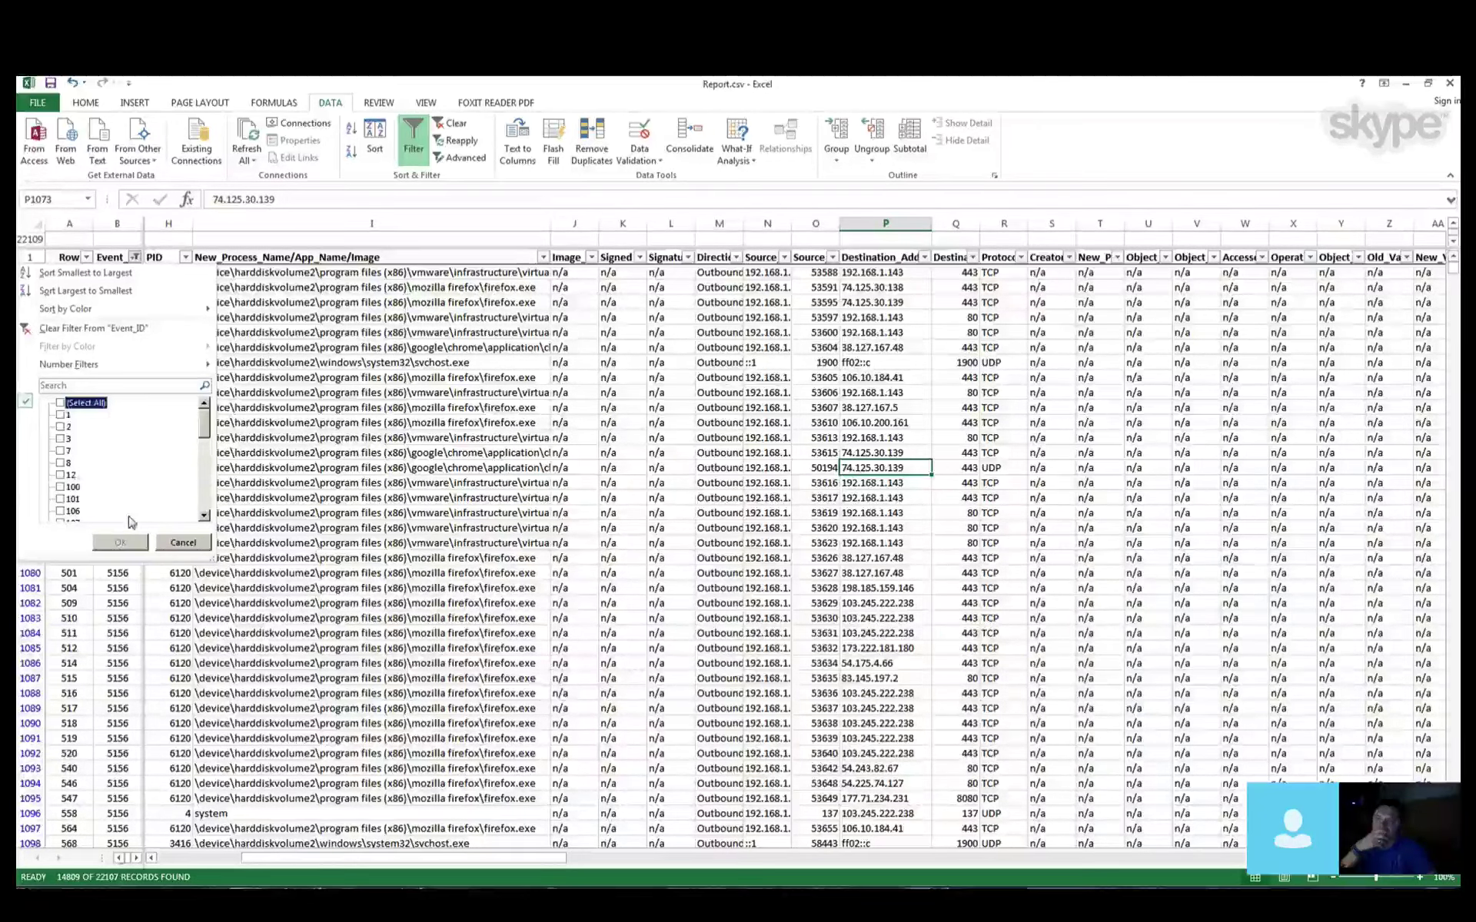
scroll(132, 516, down, 8)
scroll(132, 516, up, 1)
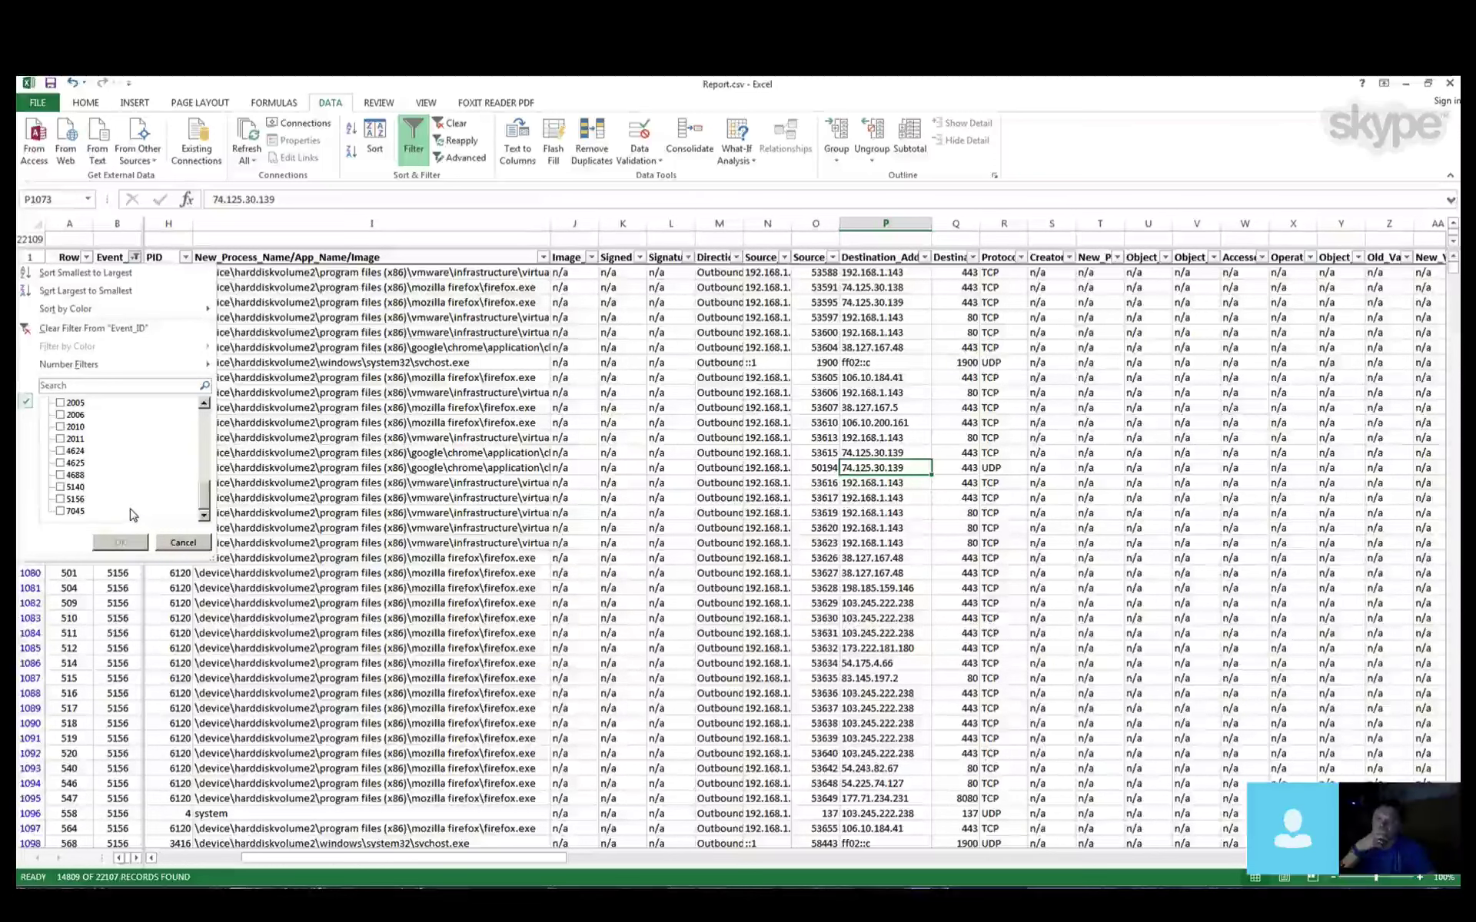
click(286, 515)
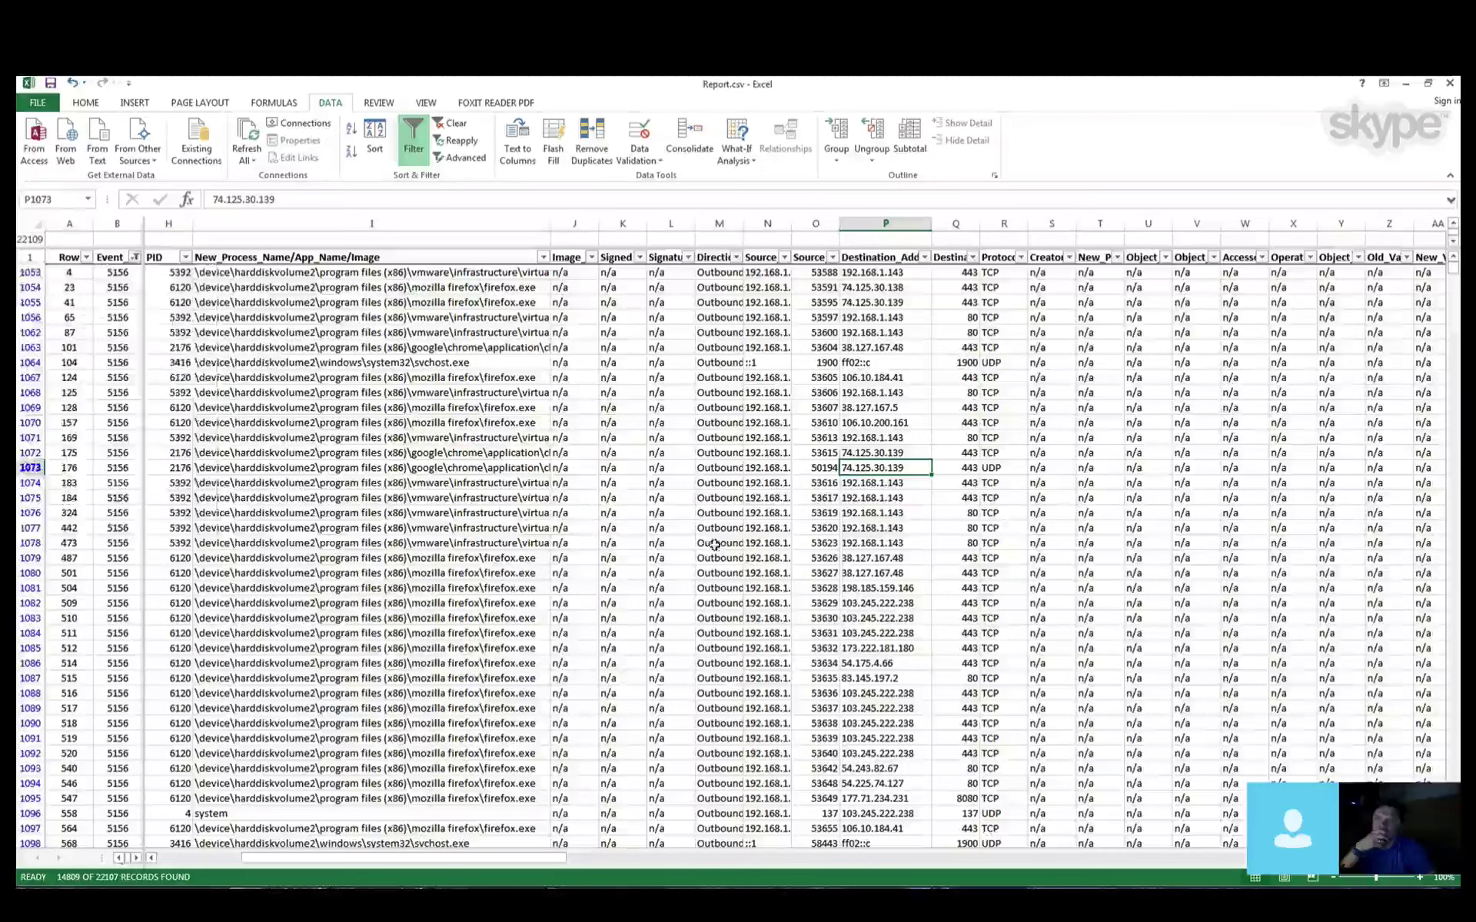
Step: Close the Report.csv workbook without saving the changes
click(999, 558)
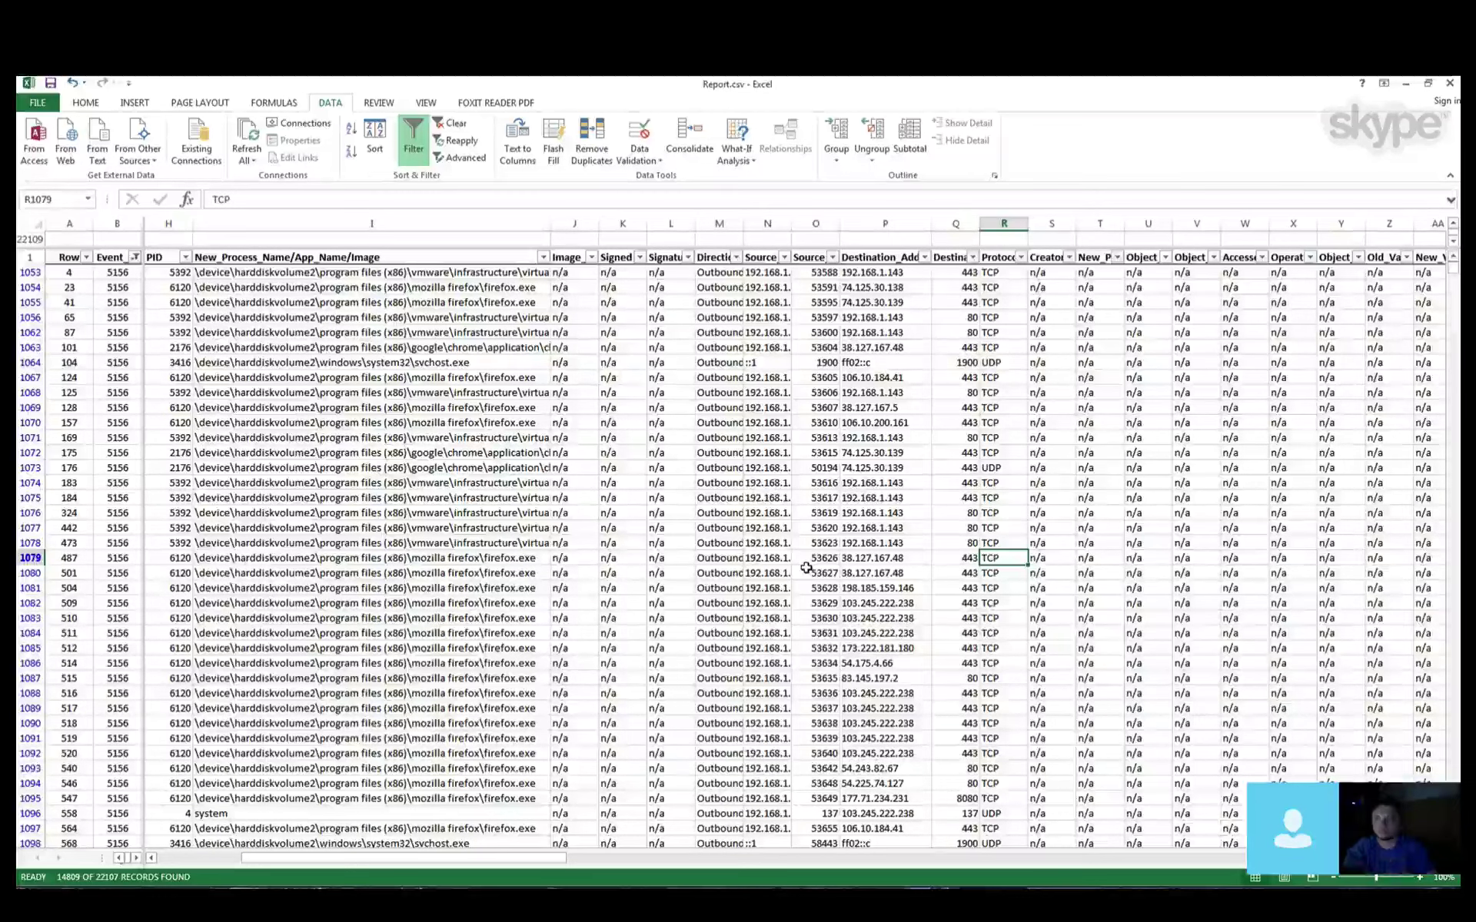
click(1450, 85)
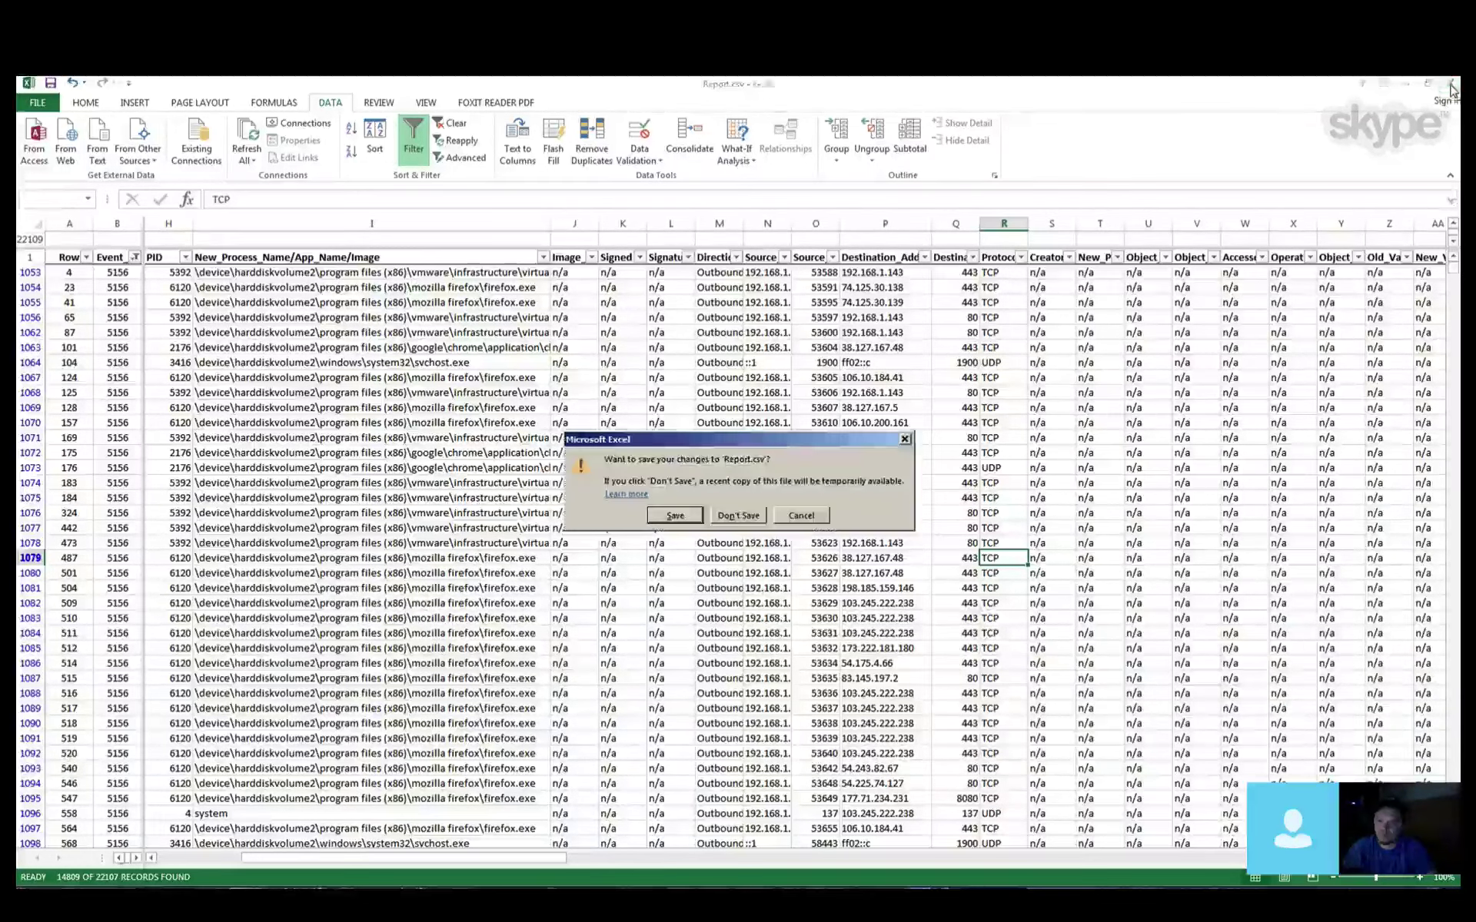
click(739, 517)
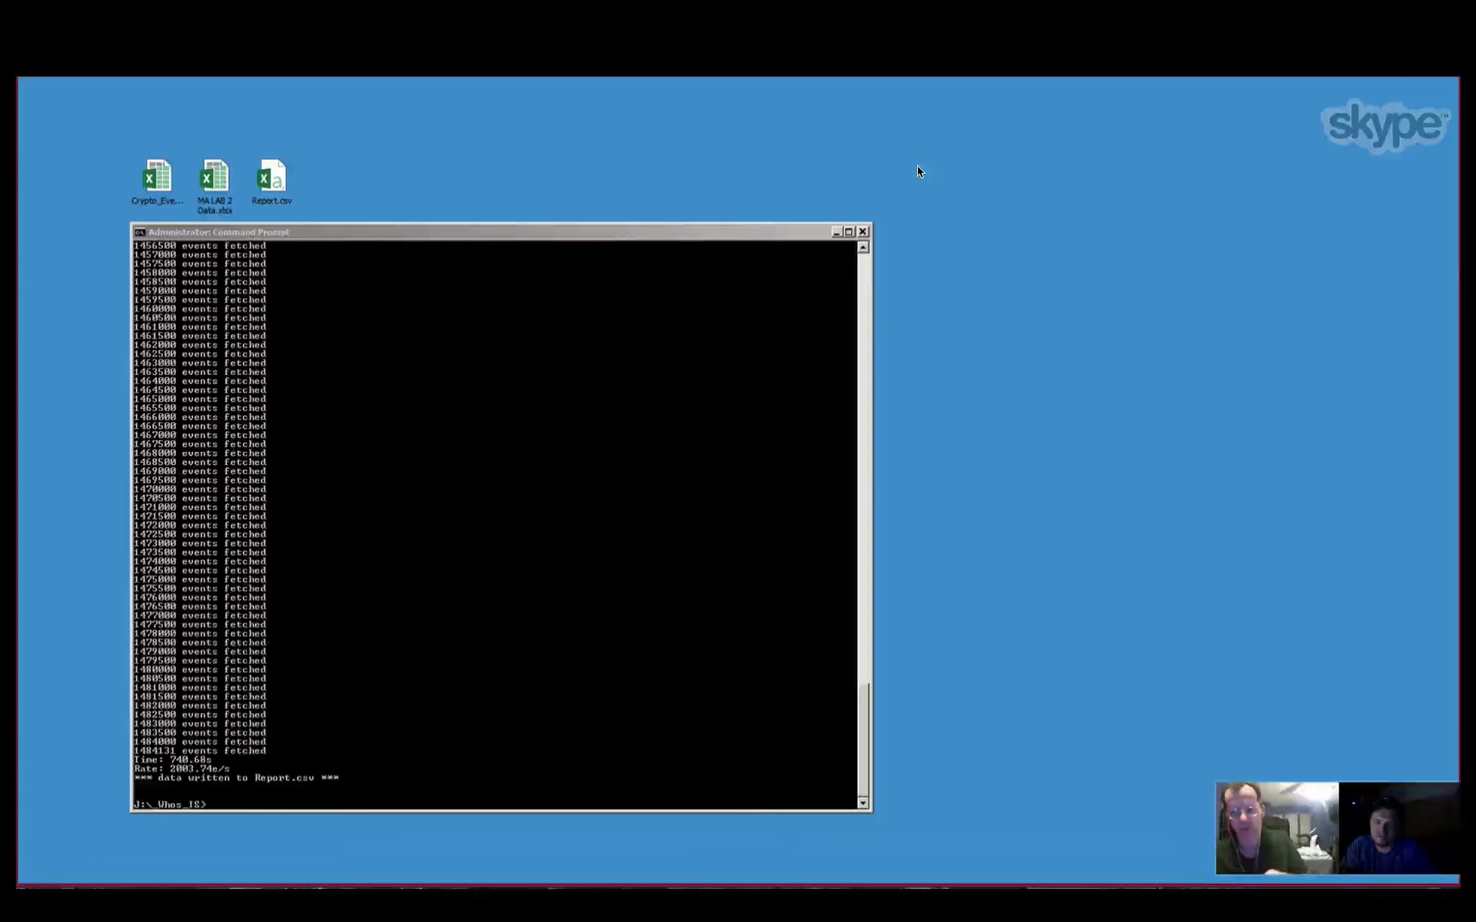
Step: Open the Crypto_Event workbook from the desktop and select the Time cell C14
click(455, 460)
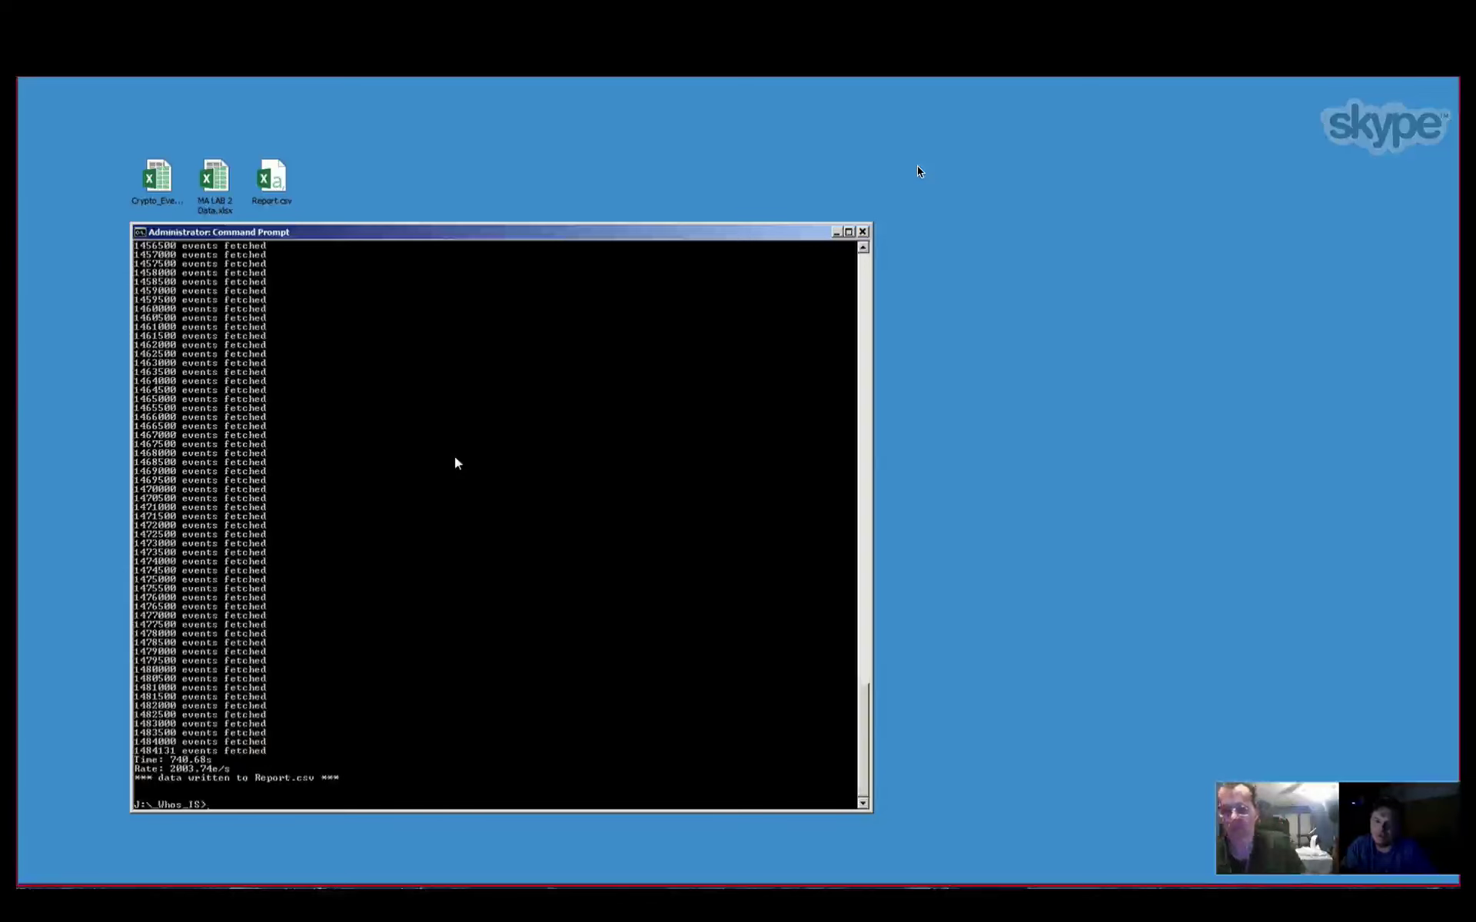
double_click(167, 196)
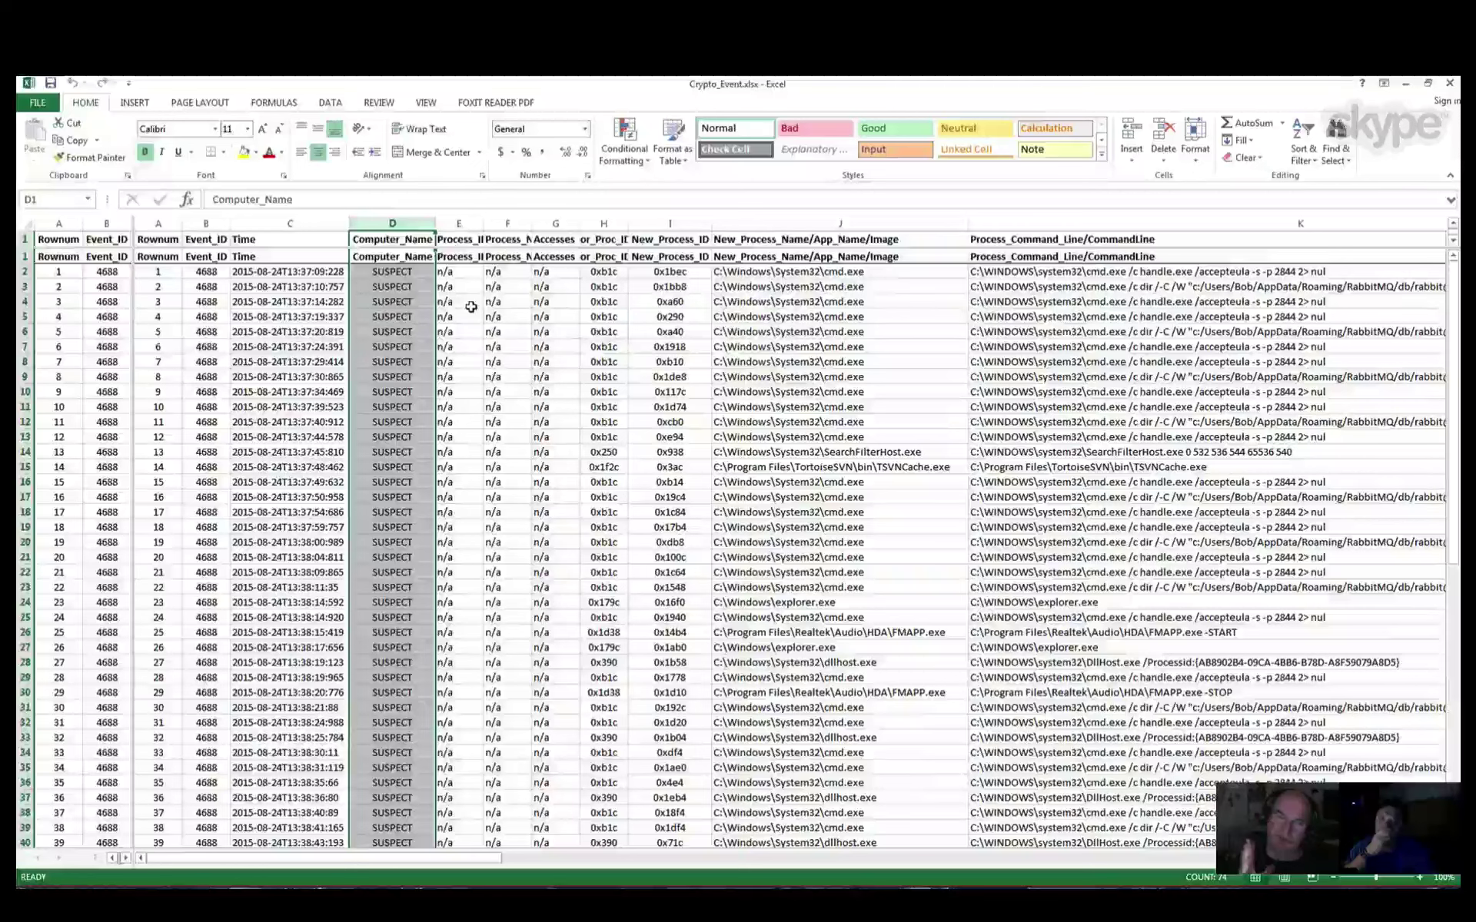
click(341, 450)
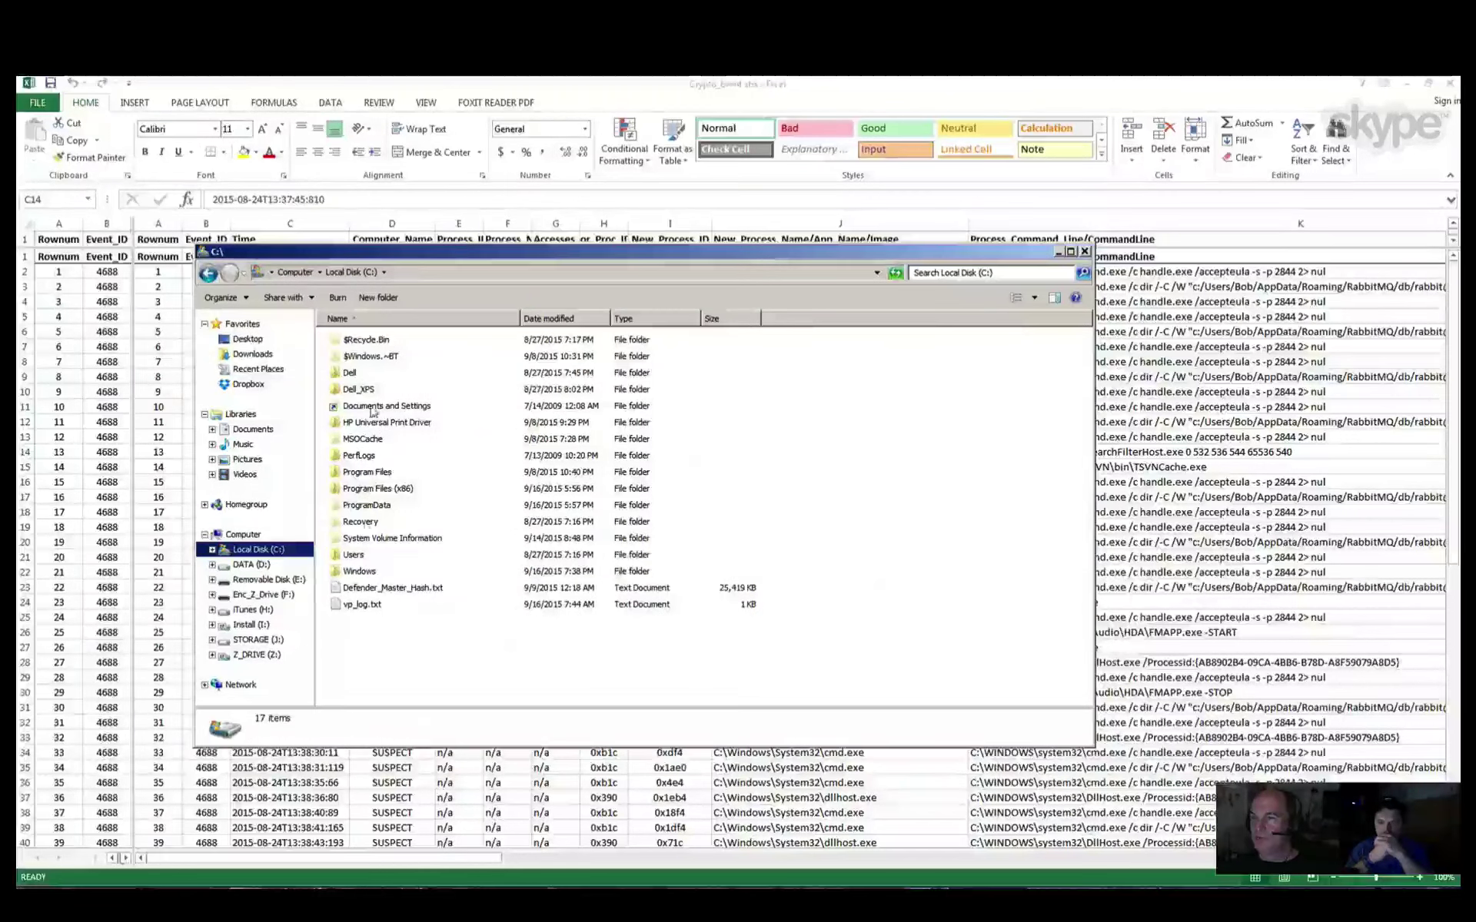
Step: In Windows Explorer, go from the C: drive to the Windows\System32 folder
click(359, 572)
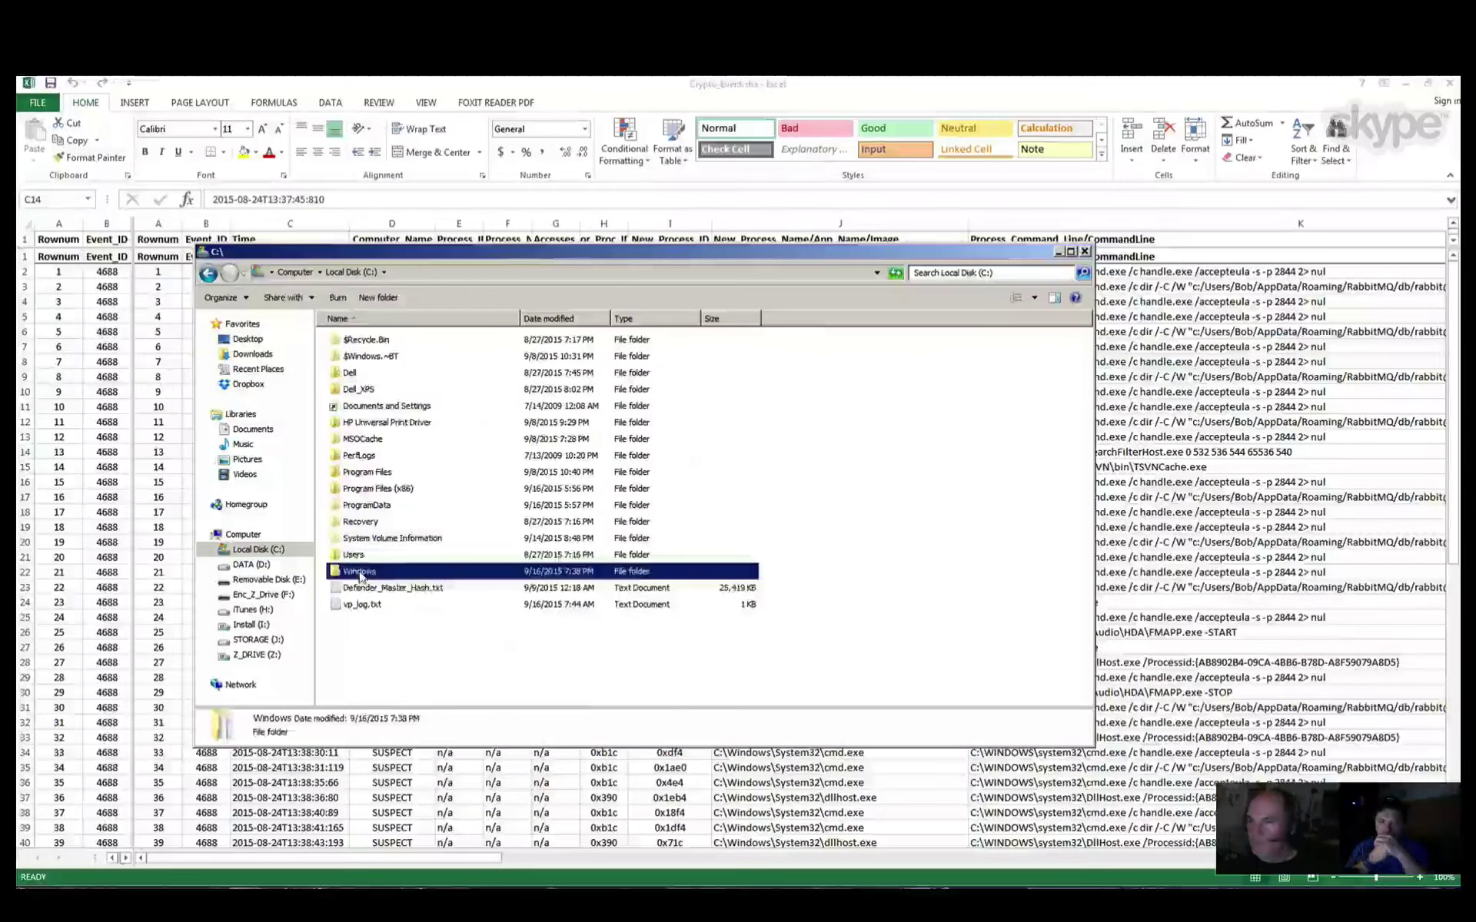
double_click(359, 573)
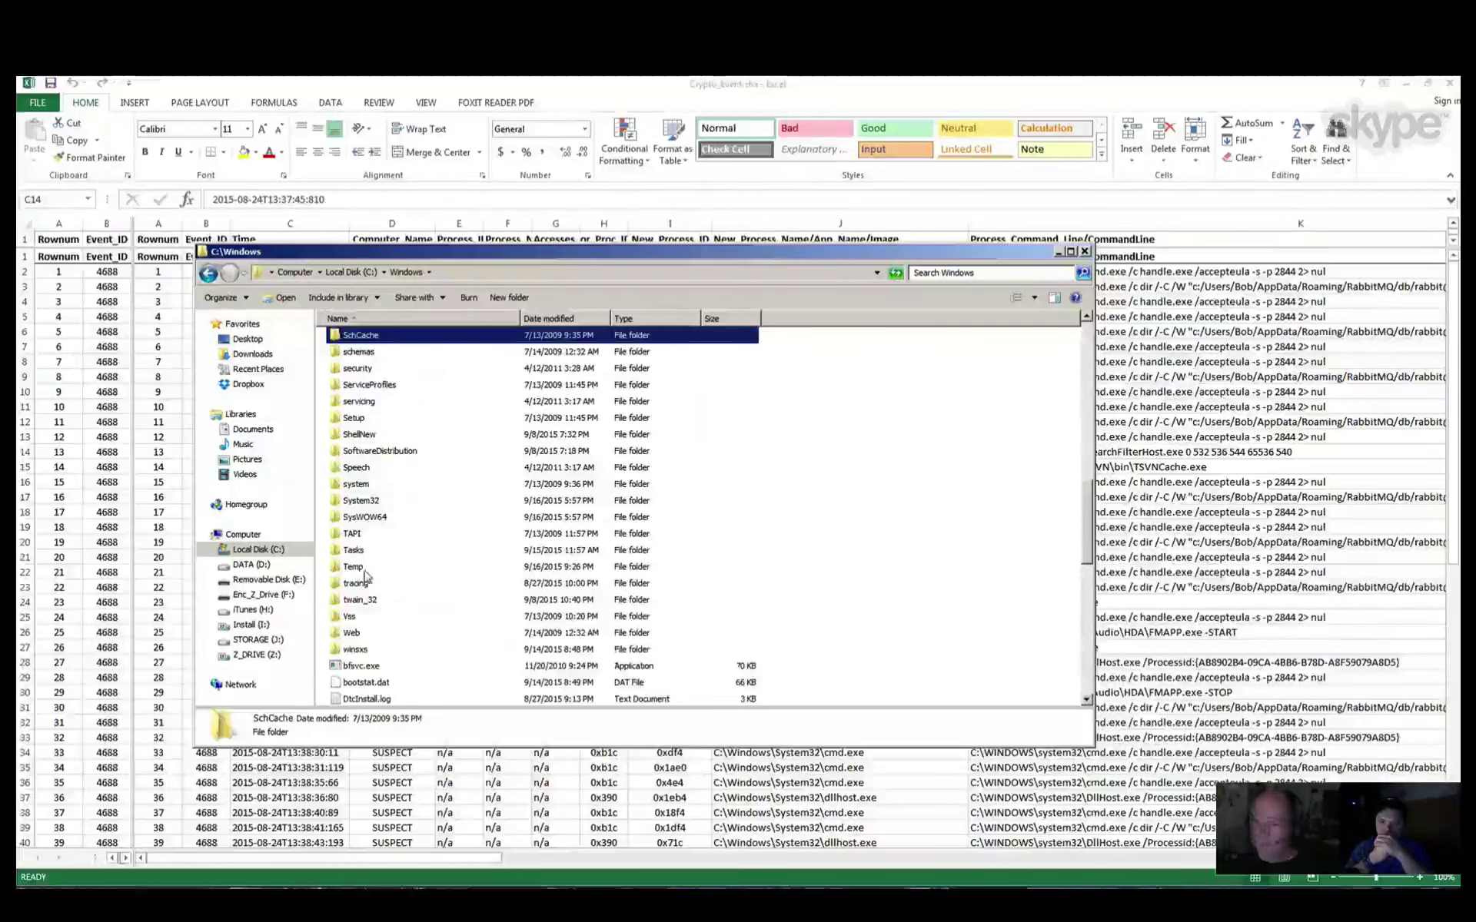
text(system32)
key(Return)
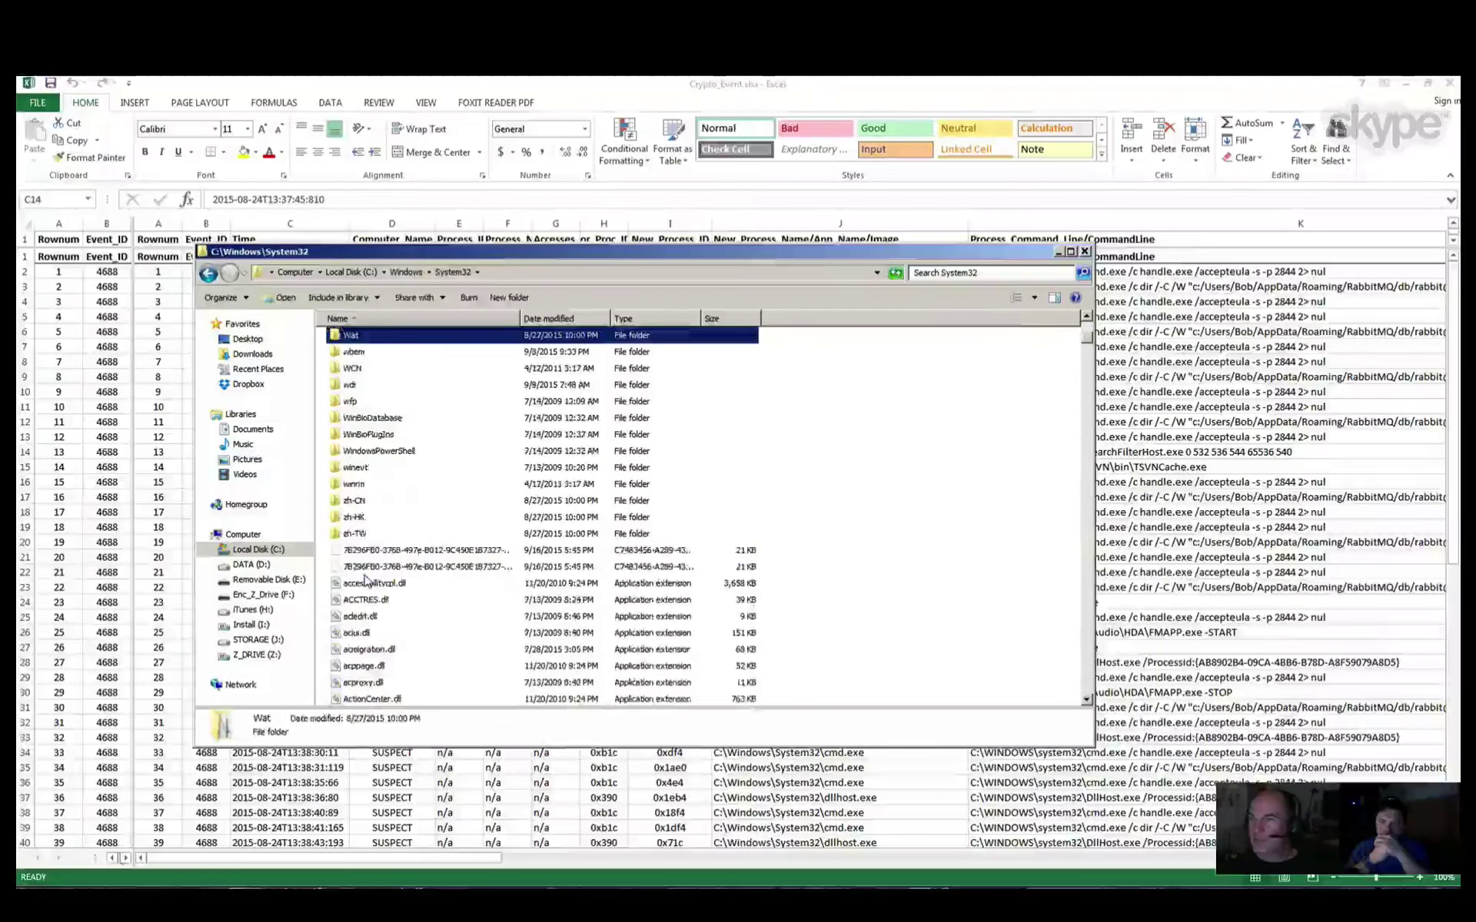
Step: Open the auditing entries in the wbem folder's advanced security settings, continuing with administrative privileges
right_click(366, 359)
click(399, 594)
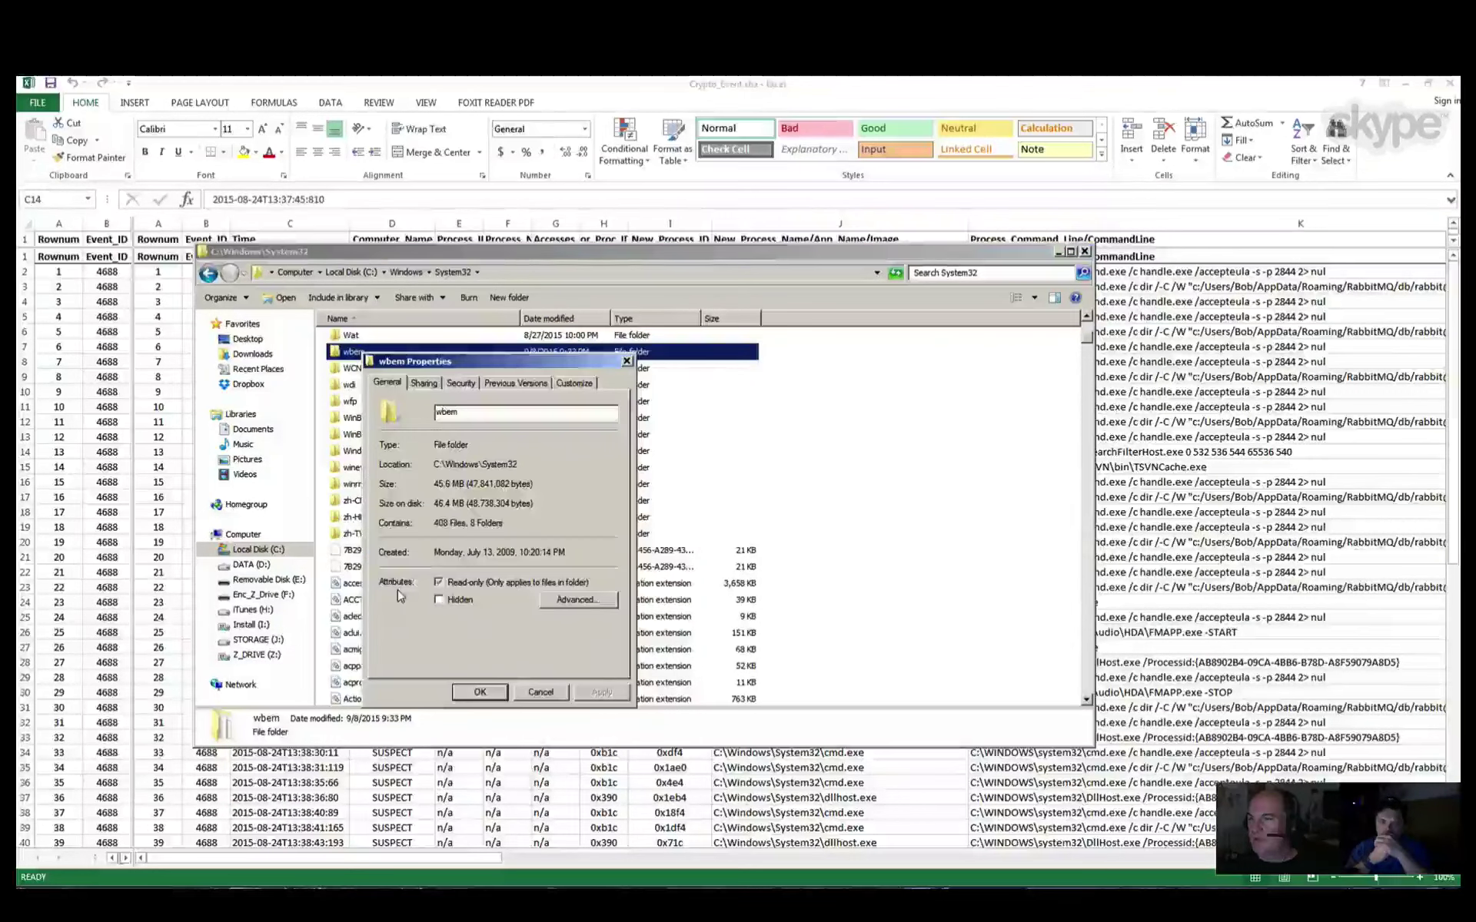
click(463, 383)
click(582, 636)
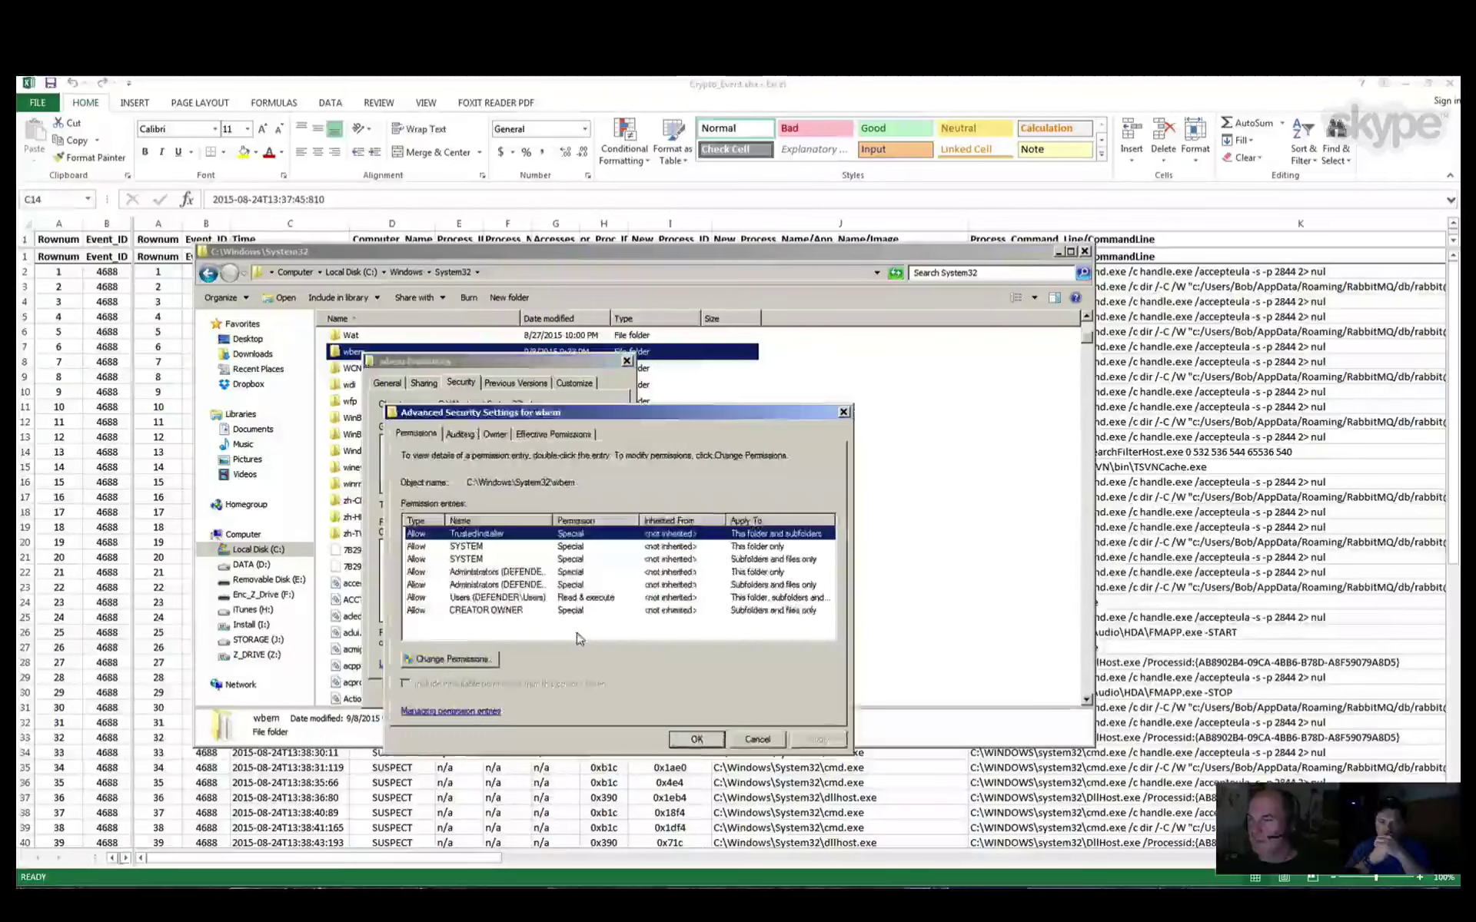
click(459, 434)
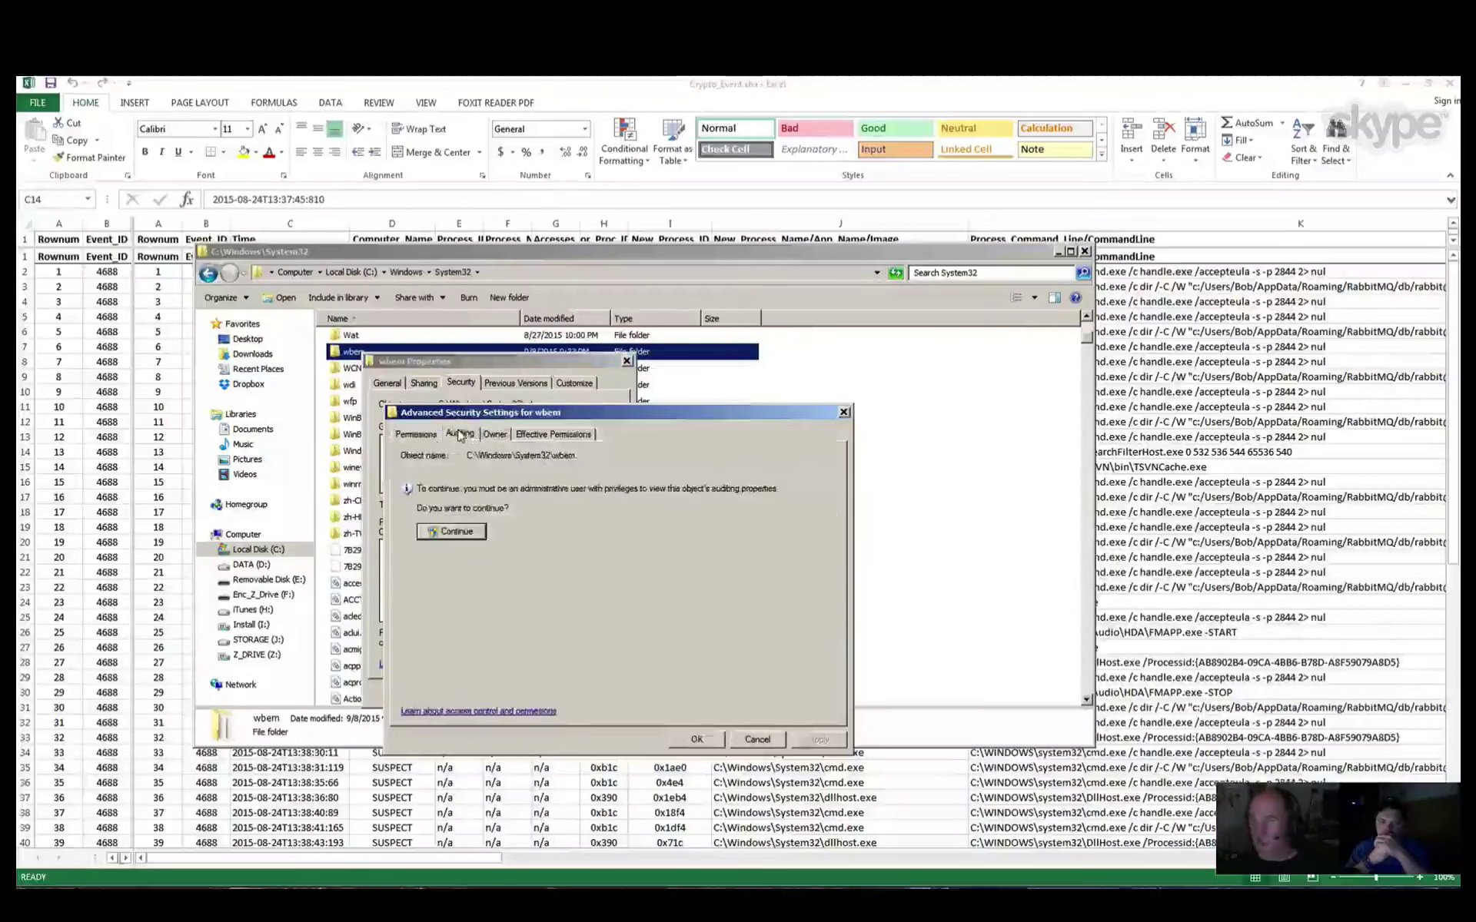
click(453, 532)
Step: Add a new auditing entry for the wbem folder with everyone as the audited group
click(456, 682)
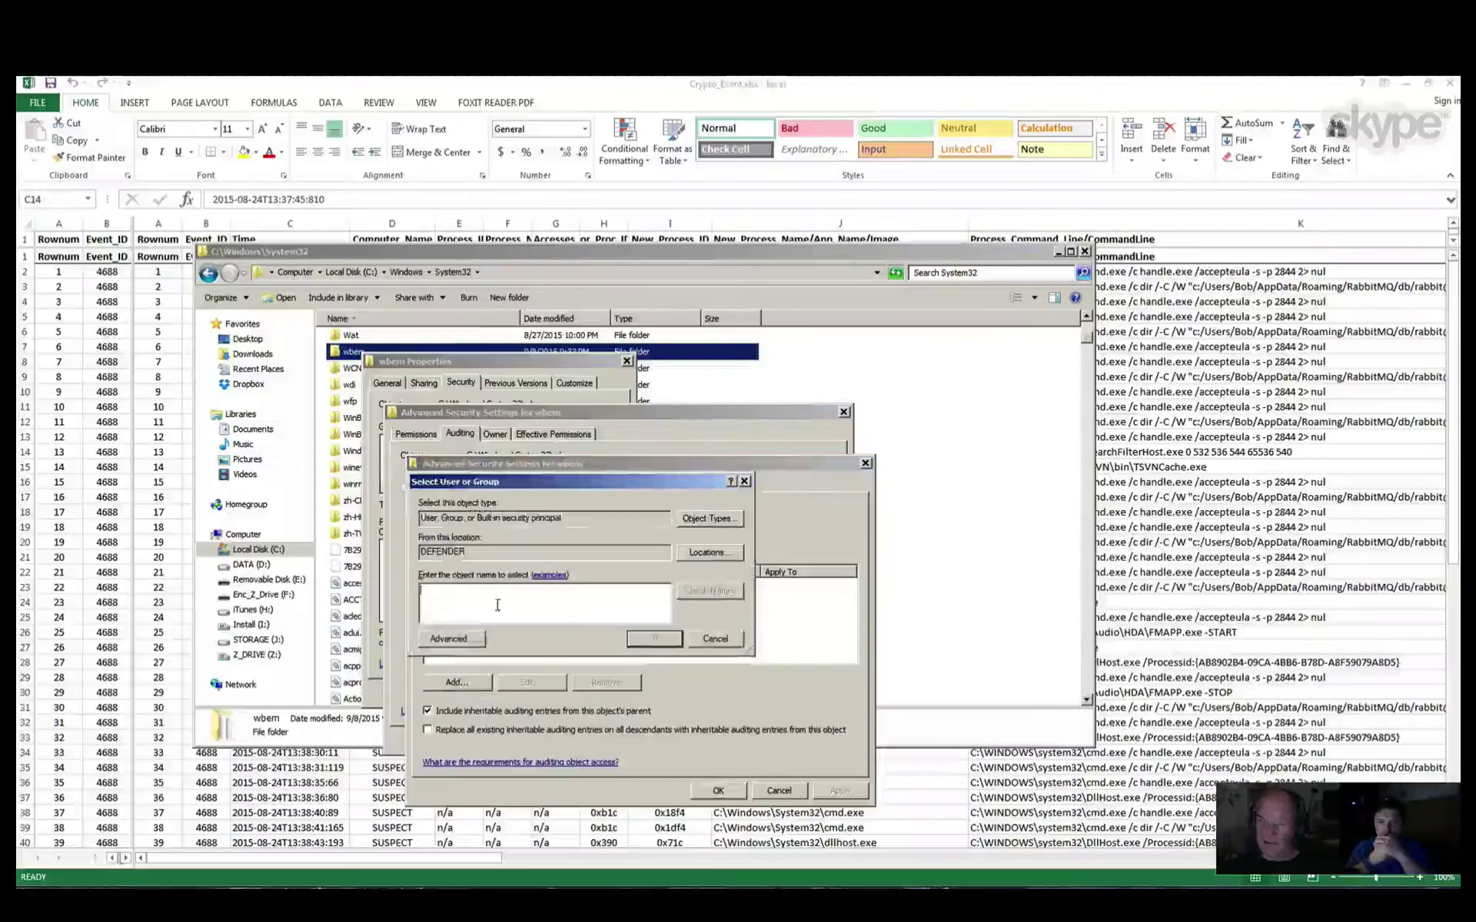
text(every)
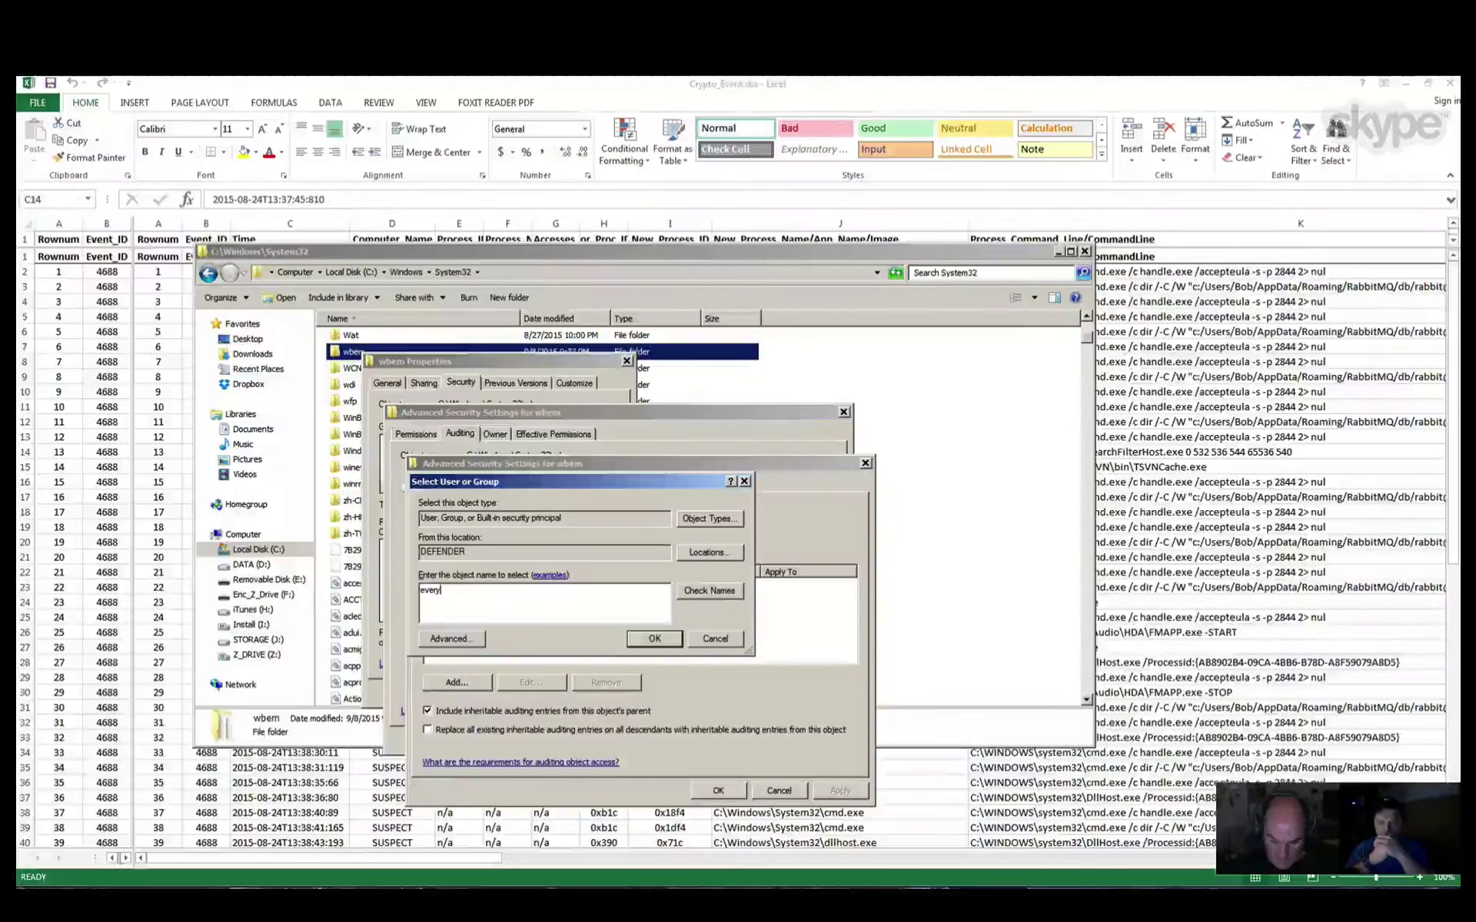
text(one)
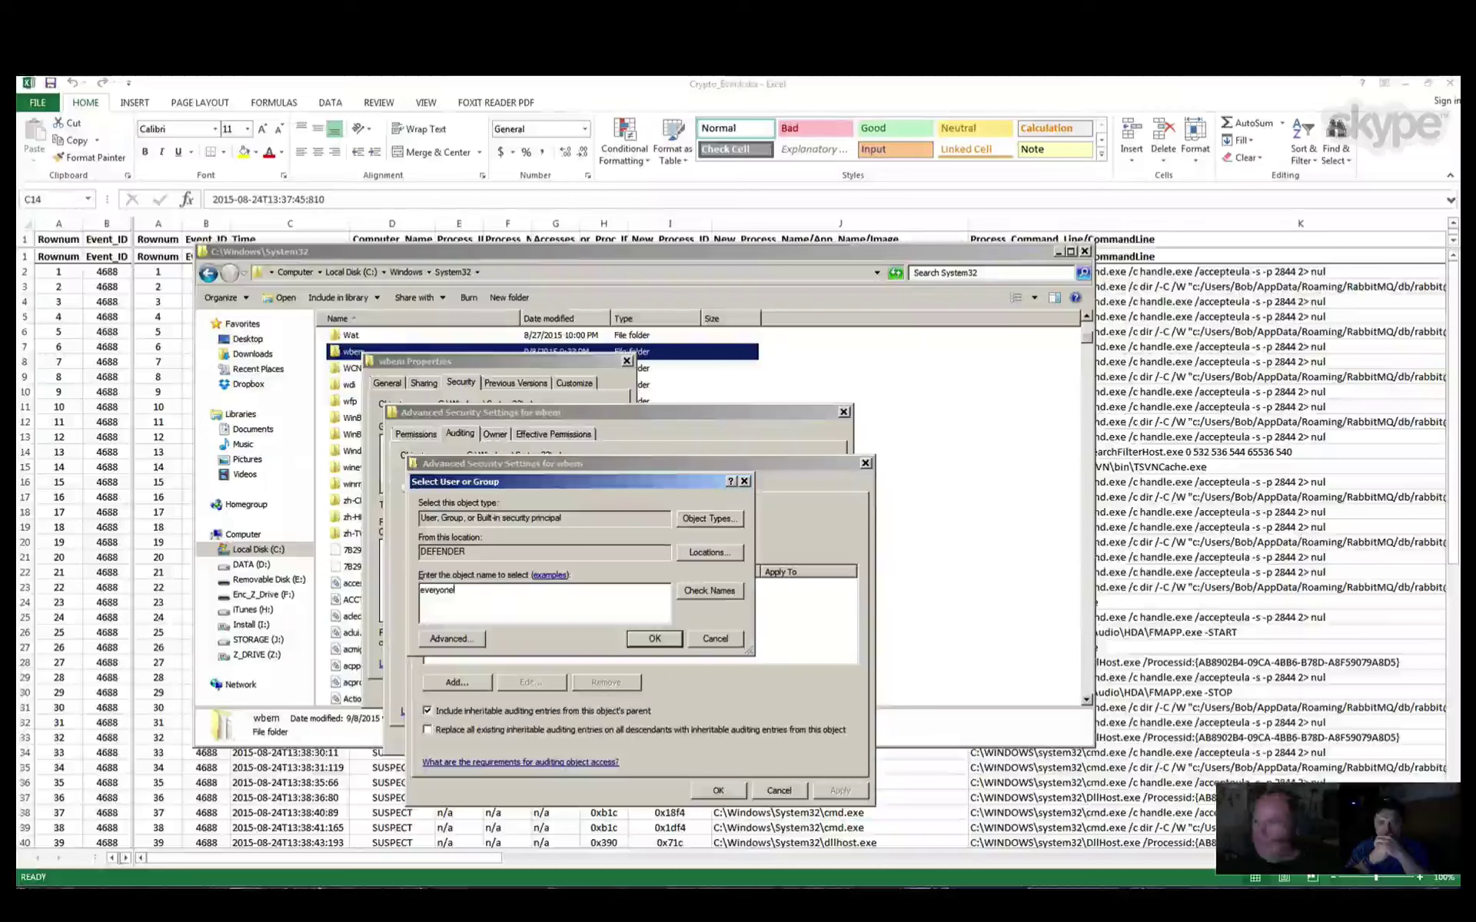
click(701, 598)
click(654, 638)
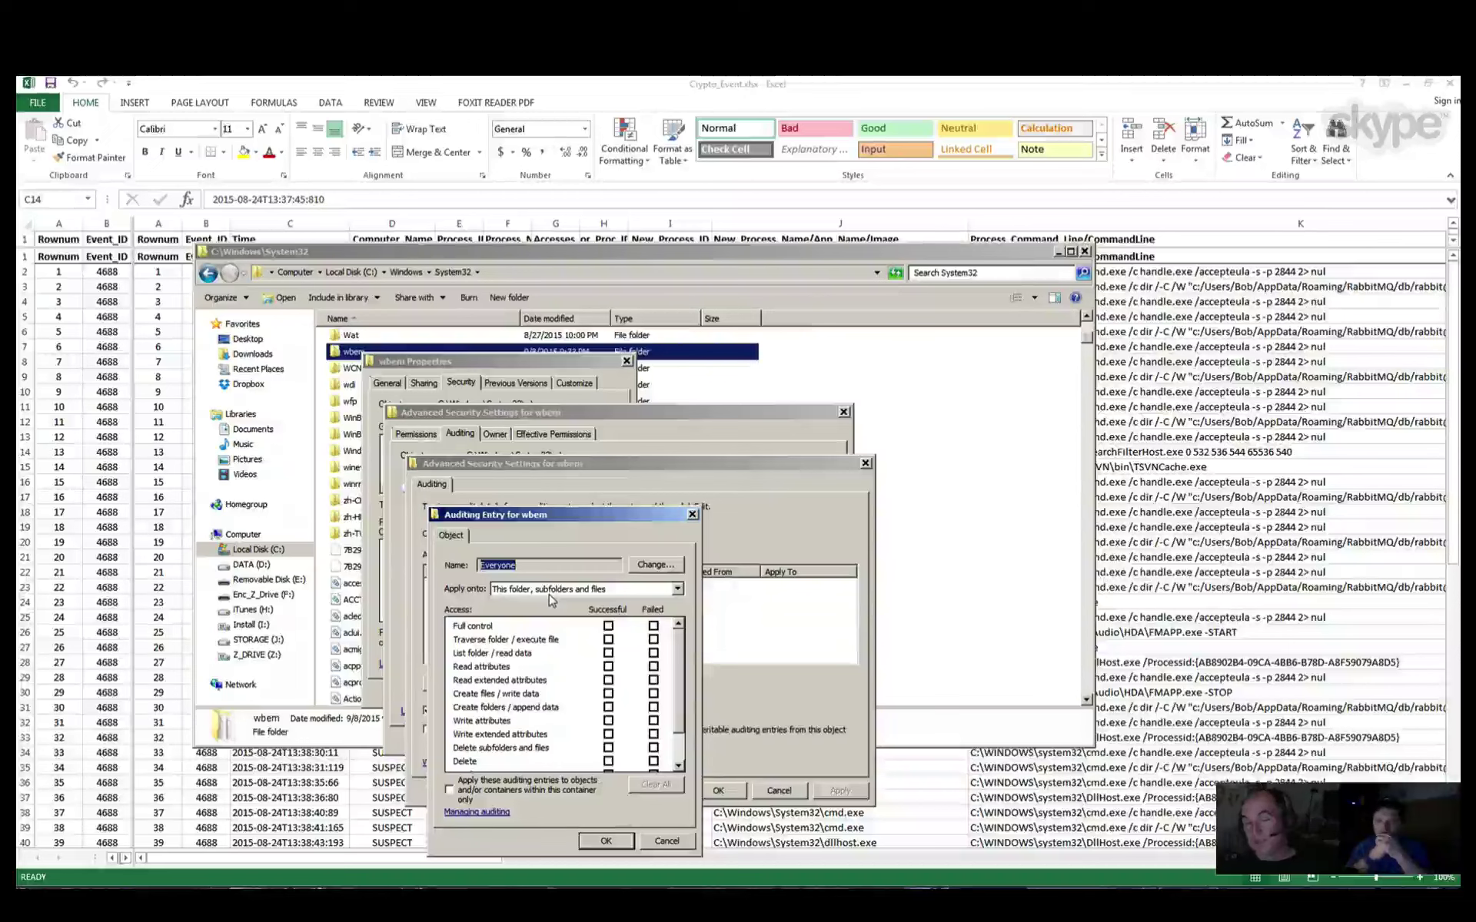
Step: Audit successful Create files / write data, Create folders / append data, Change permissions and Take ownership on wbem, and save its security settings
click(610, 694)
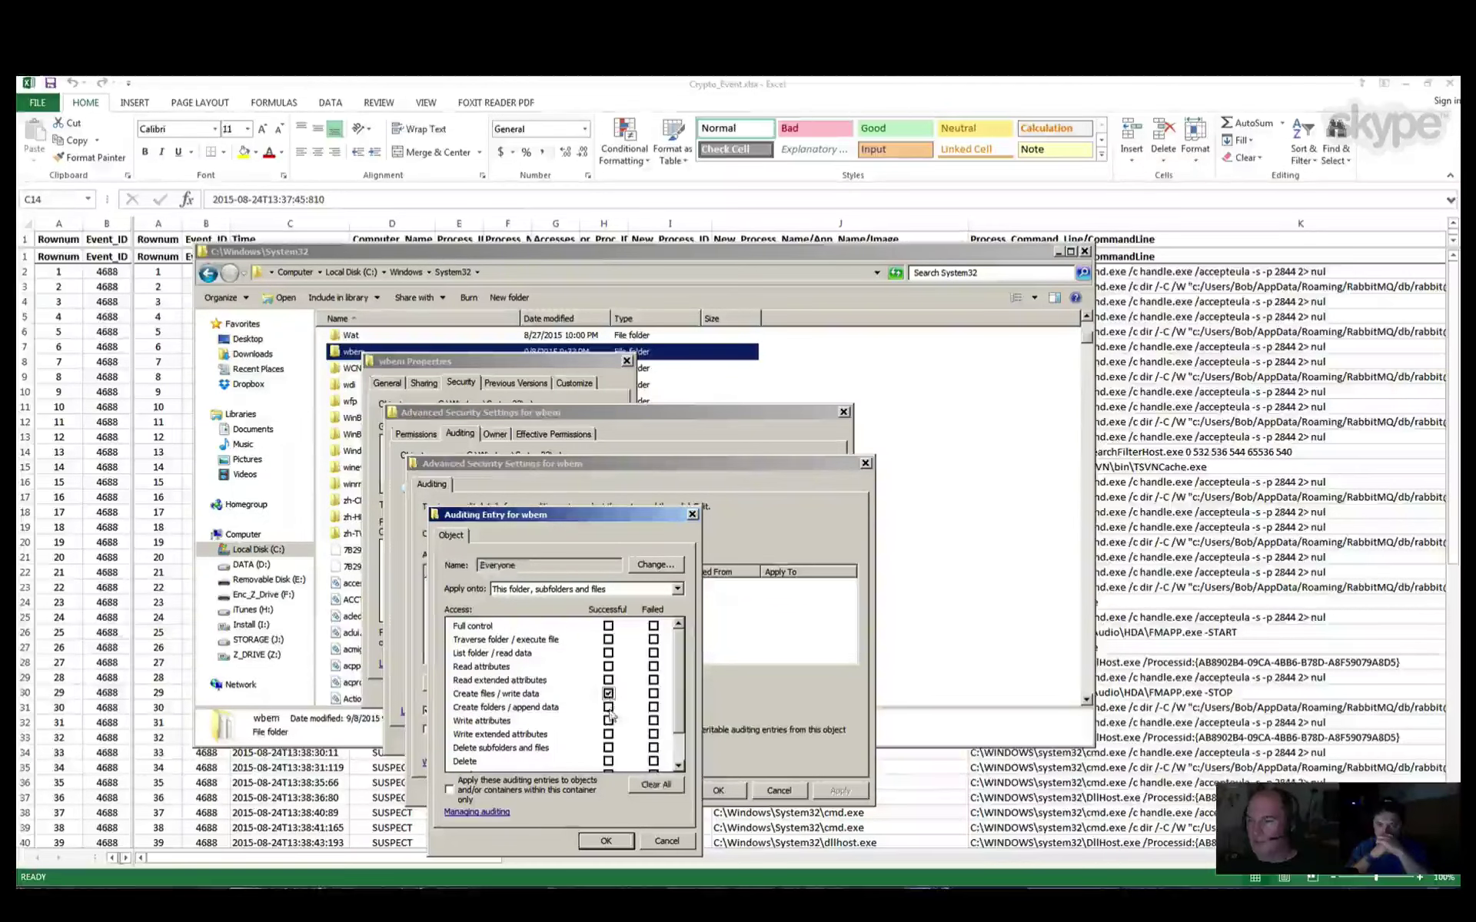
click(609, 708)
scroll(619, 753, down, 1)
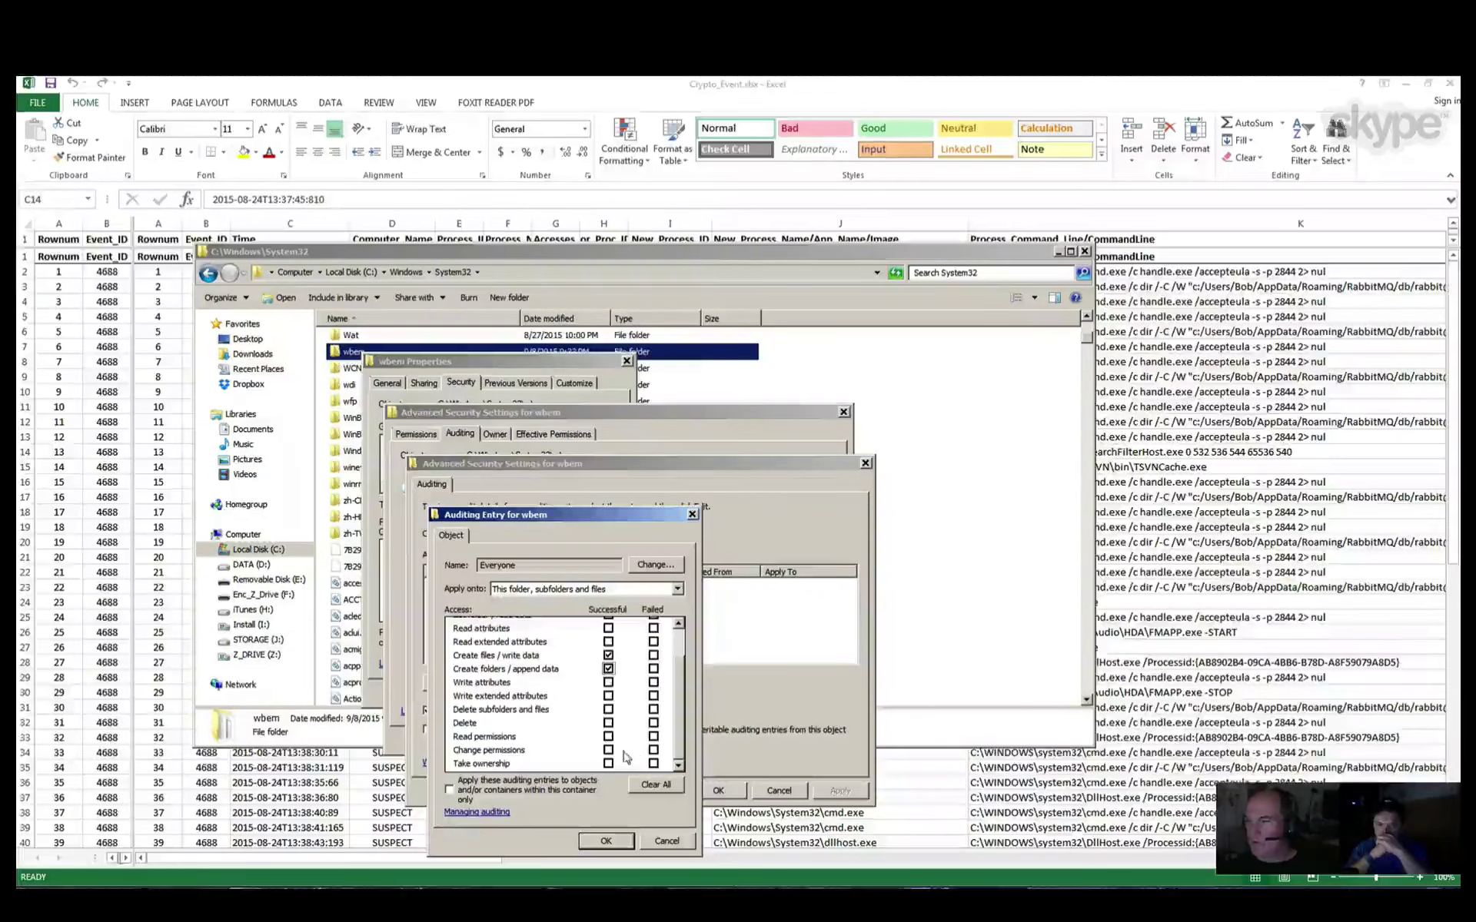
click(608, 750)
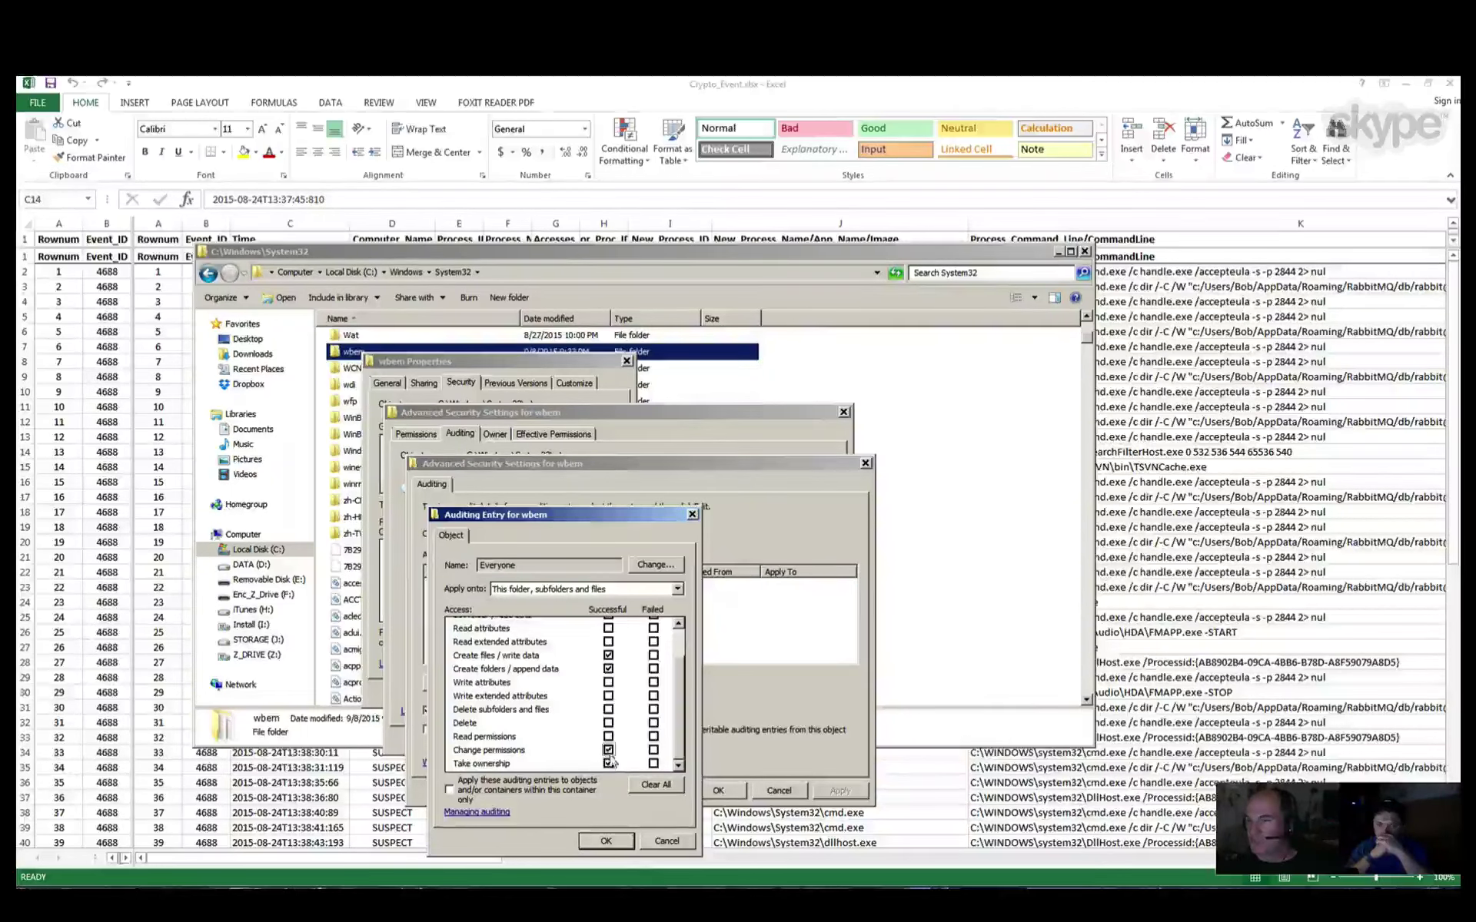
click(608, 763)
click(607, 843)
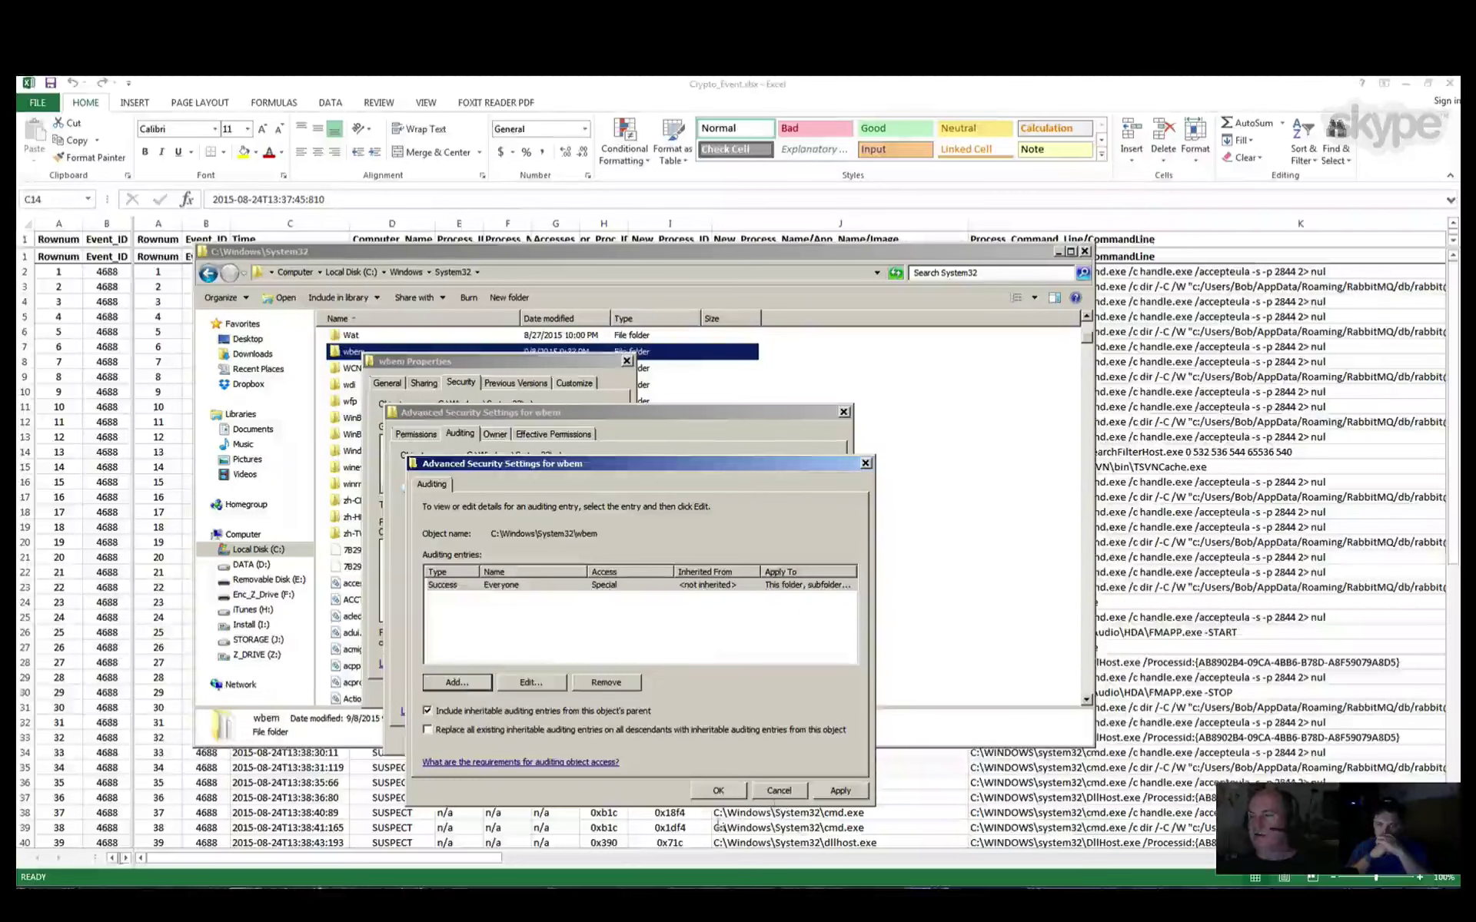
click(718, 791)
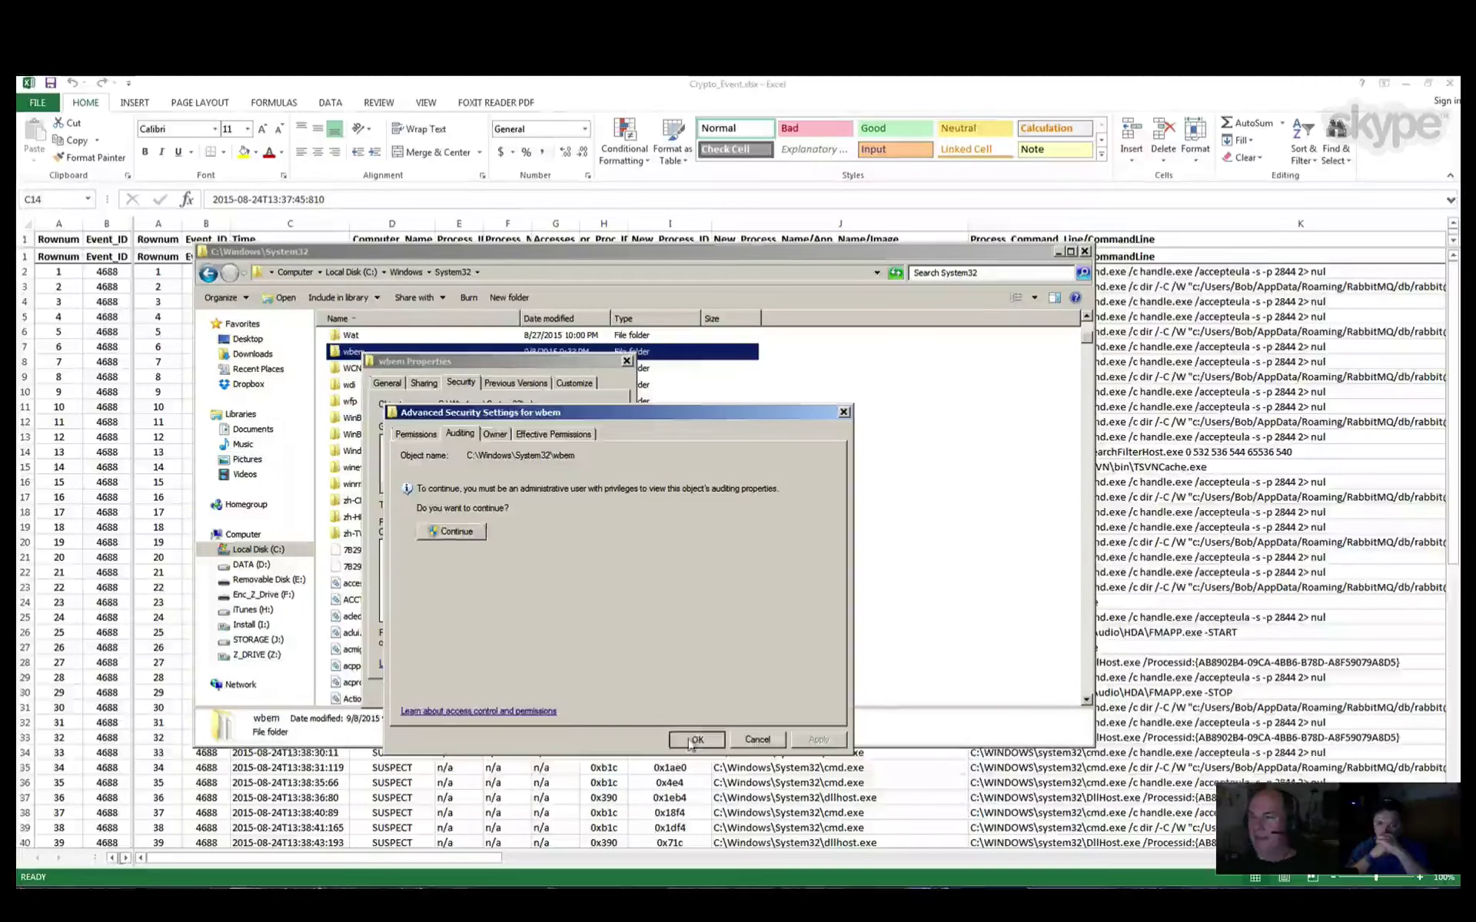
key(Return)
click(470, 692)
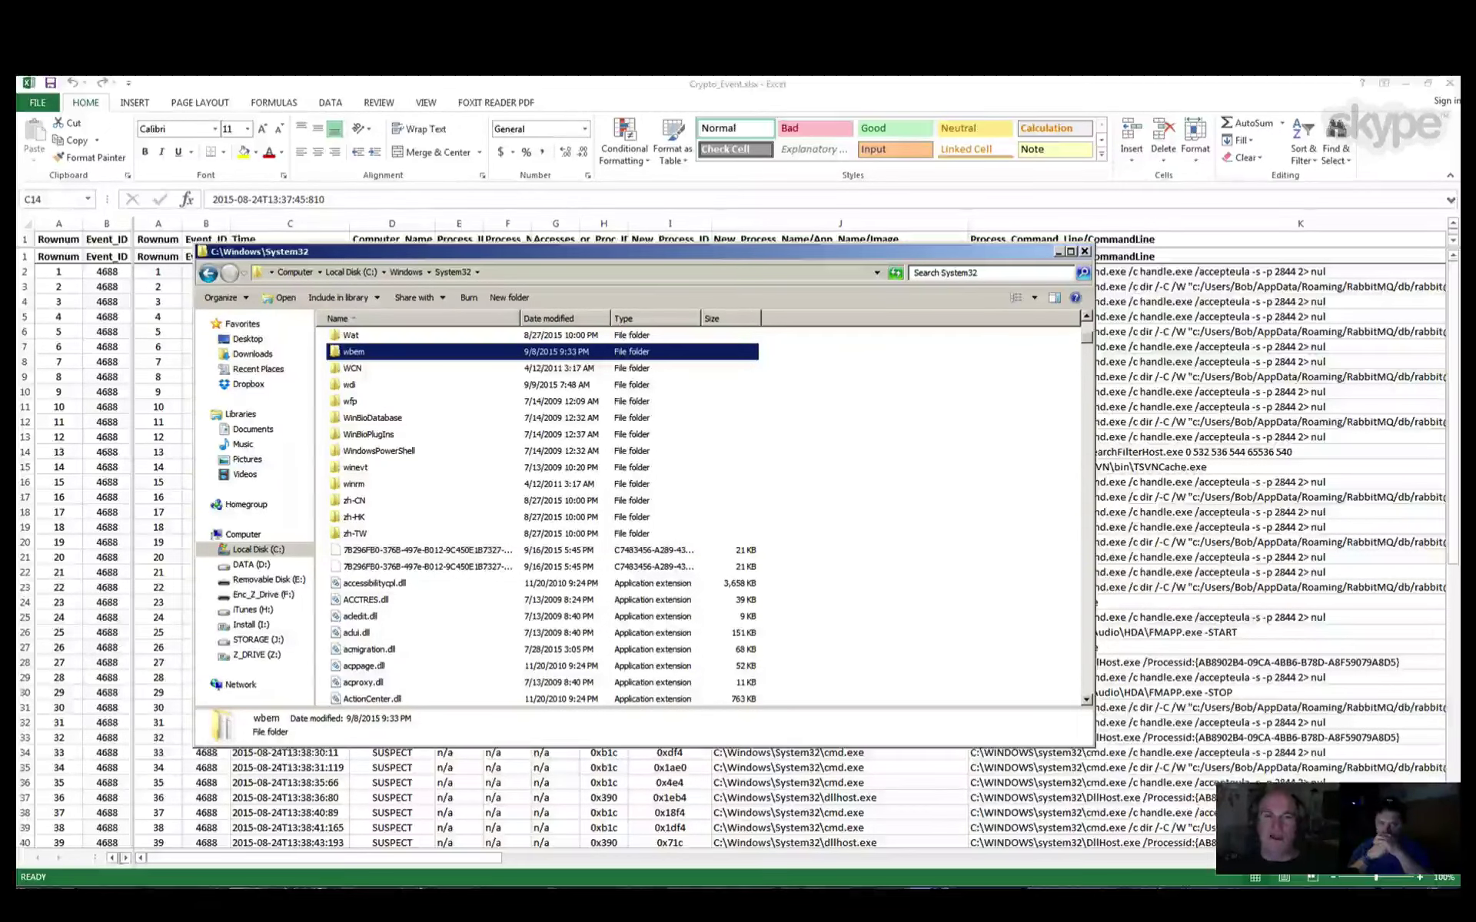
Step: Switch to the Crypto_Event workbook in Excel and look through its process event rows from beginning to end
key(alt+Tab)
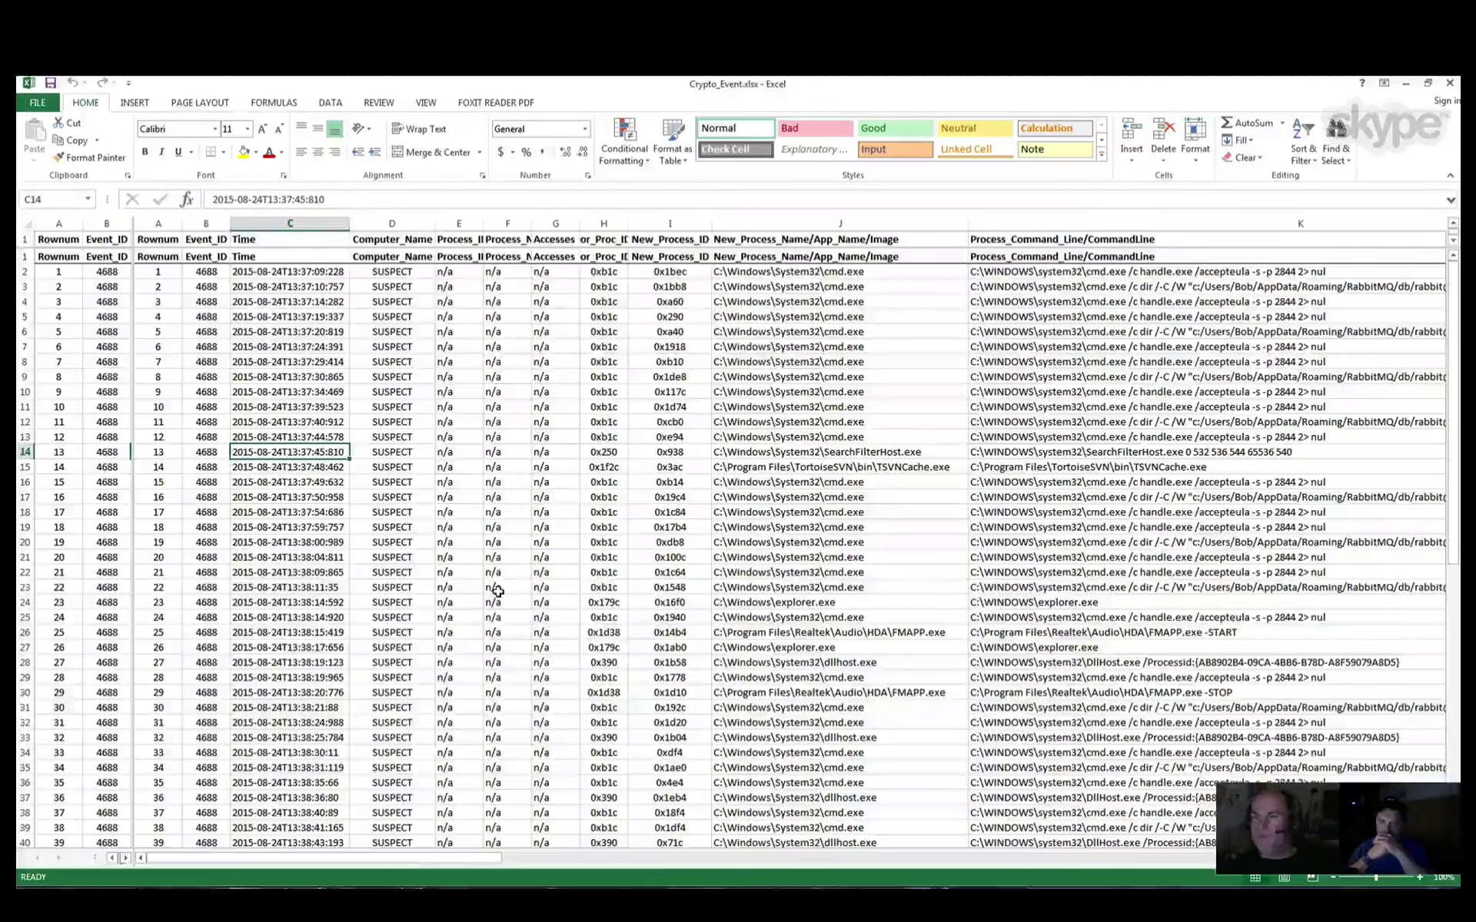
click(509, 482)
scroll(511, 482, down, 3)
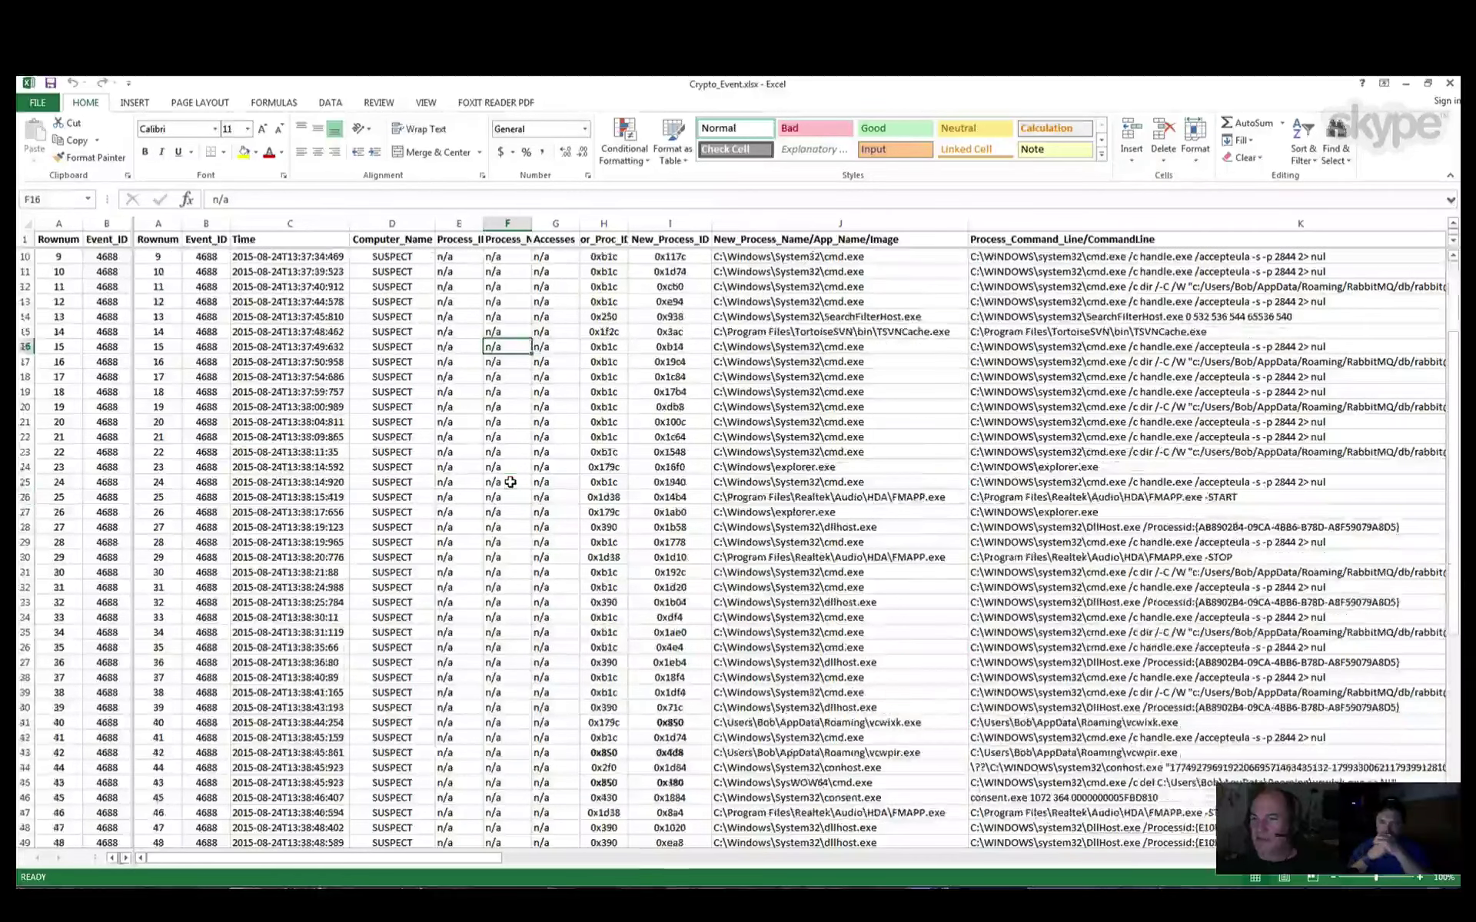
scroll(511, 482, down, 20)
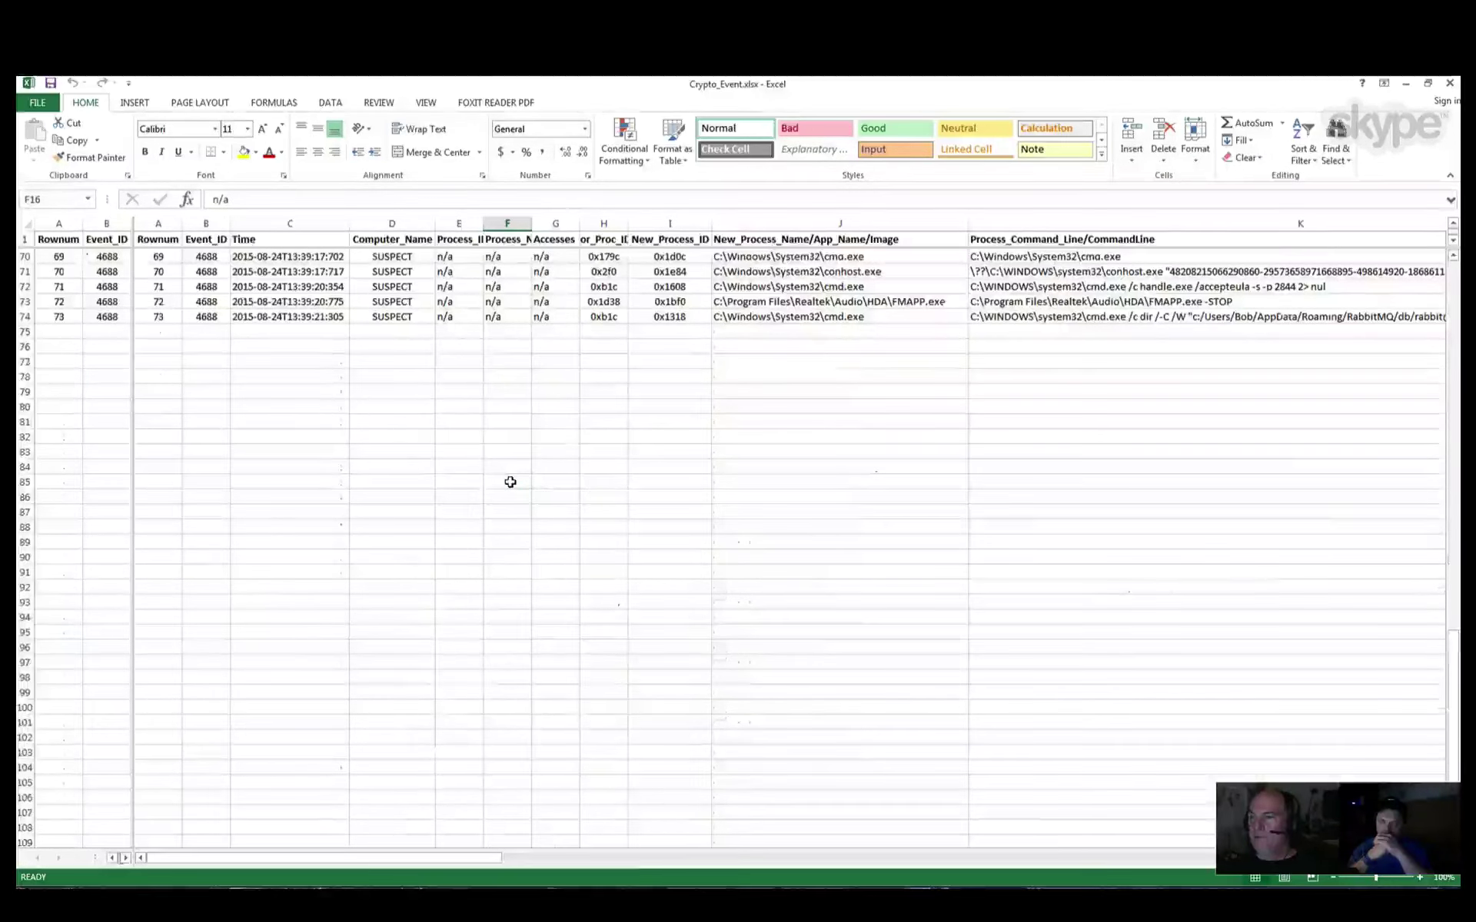
scroll(510, 482, up, 20)
scroll(691, 482, up, 2)
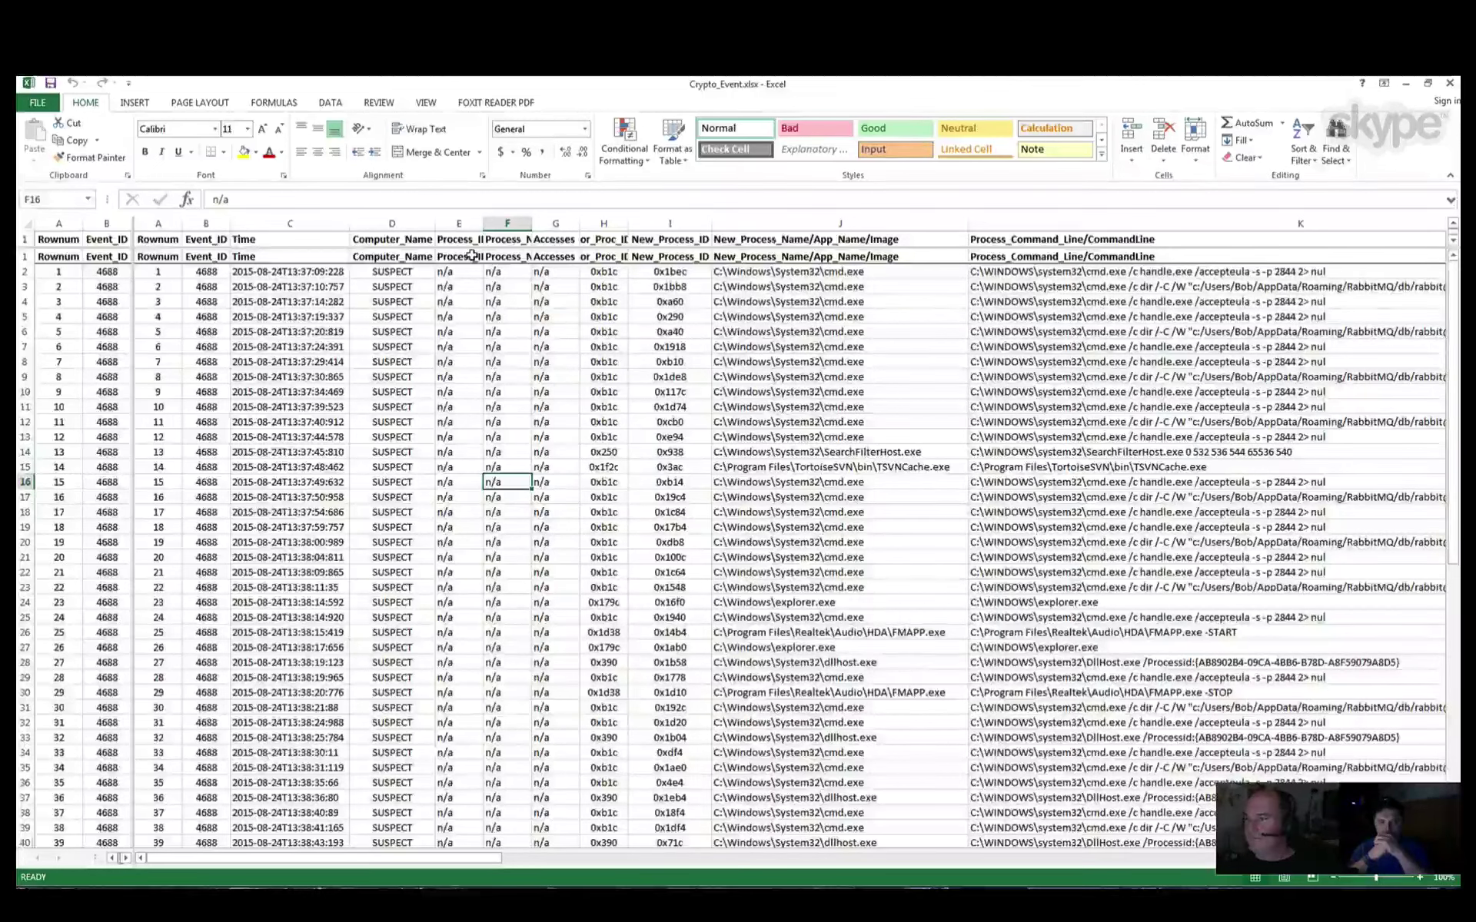
Step: Turn on column filters for the event table and sort it by Process_Command_Line/CommandLine values from A to Z
click(330, 102)
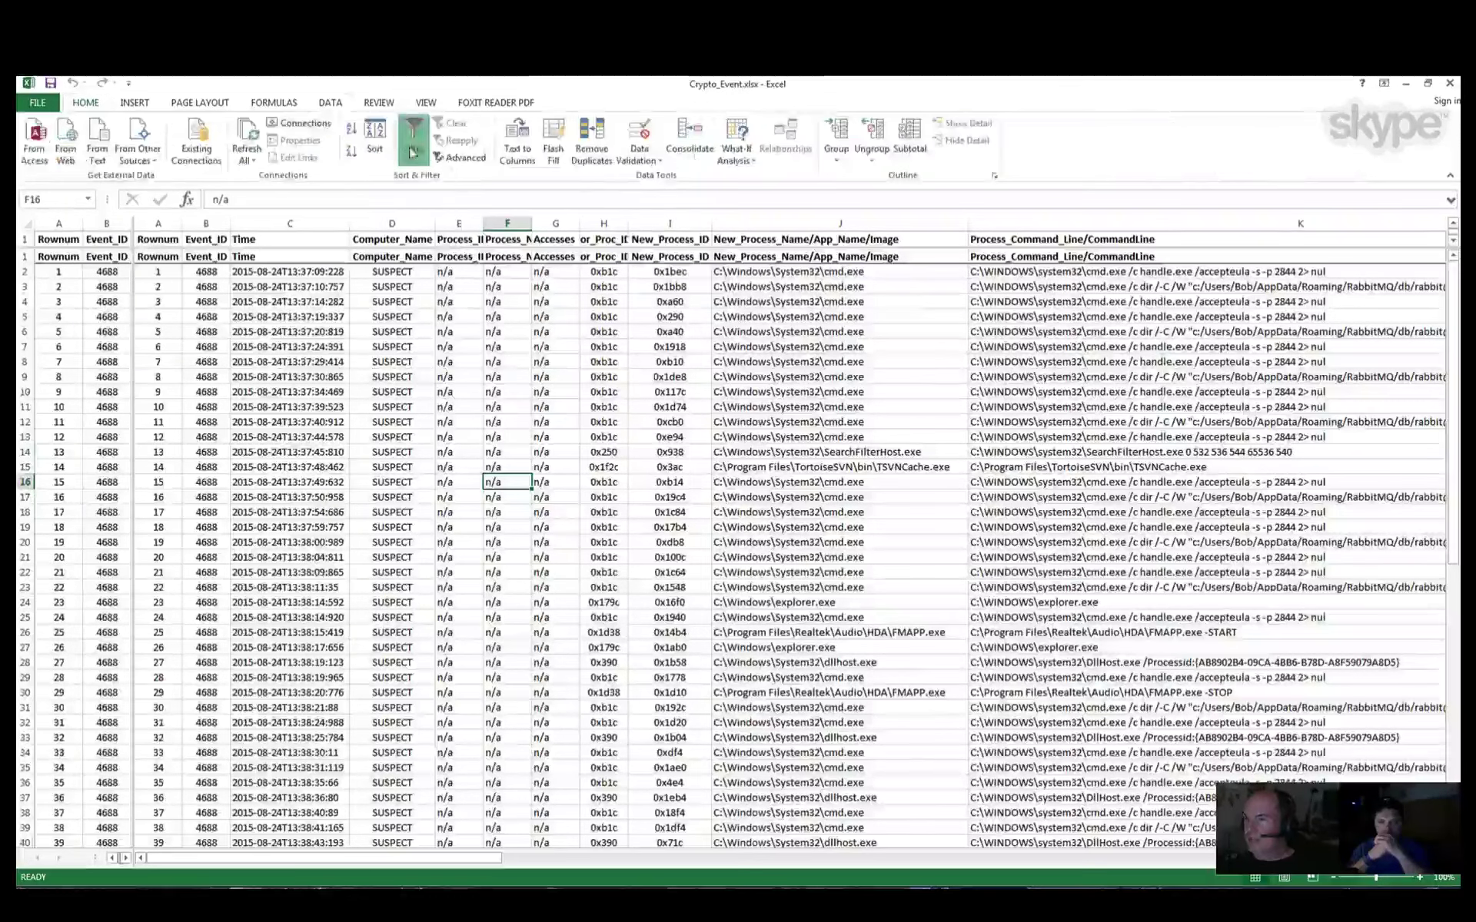
click(414, 139)
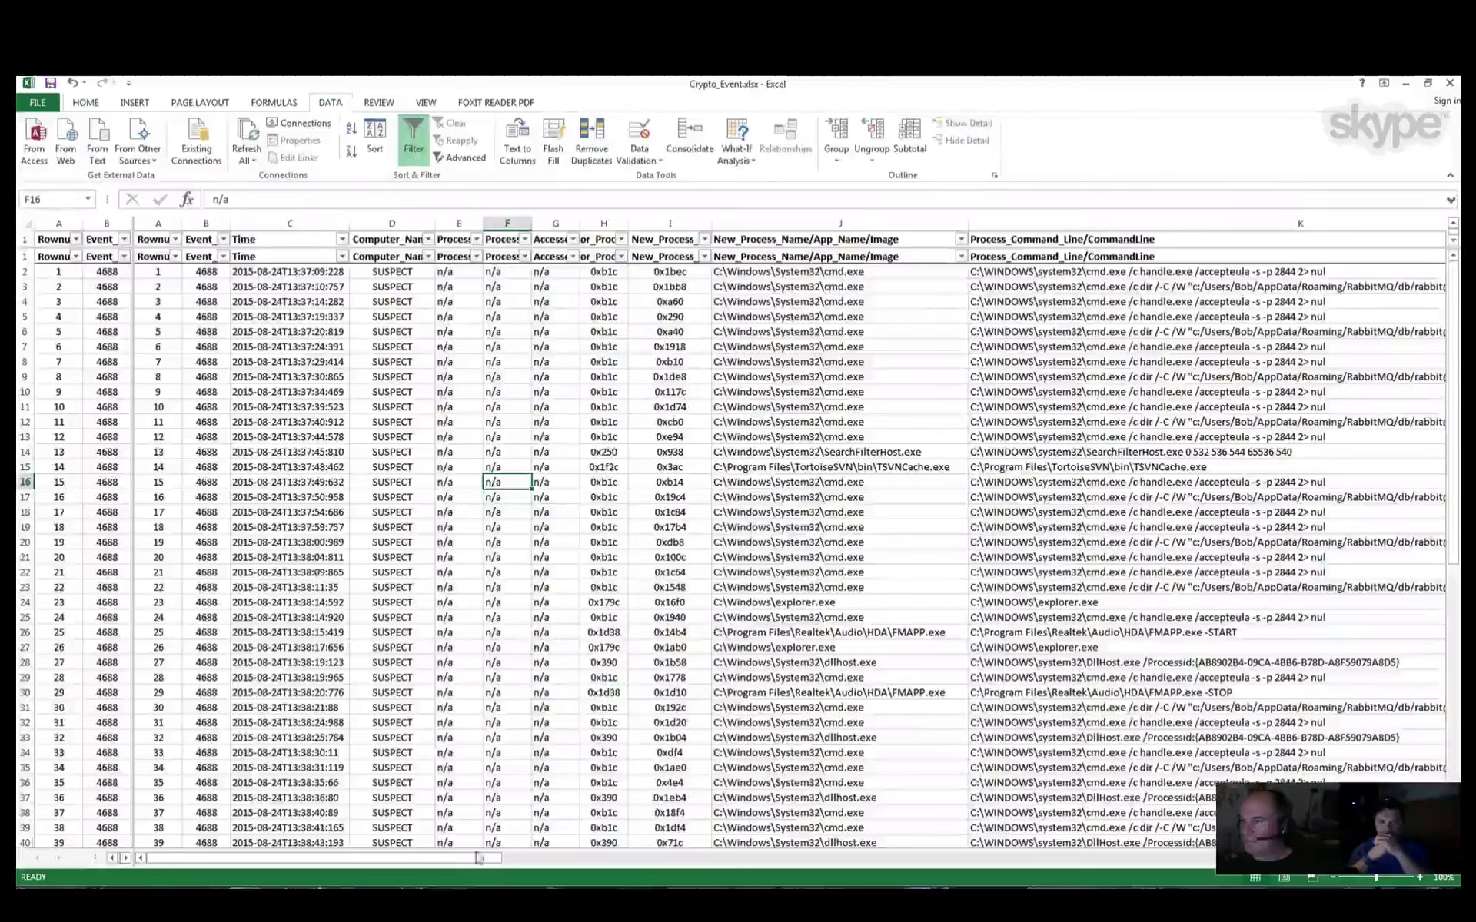
drag(459, 858, 579, 861)
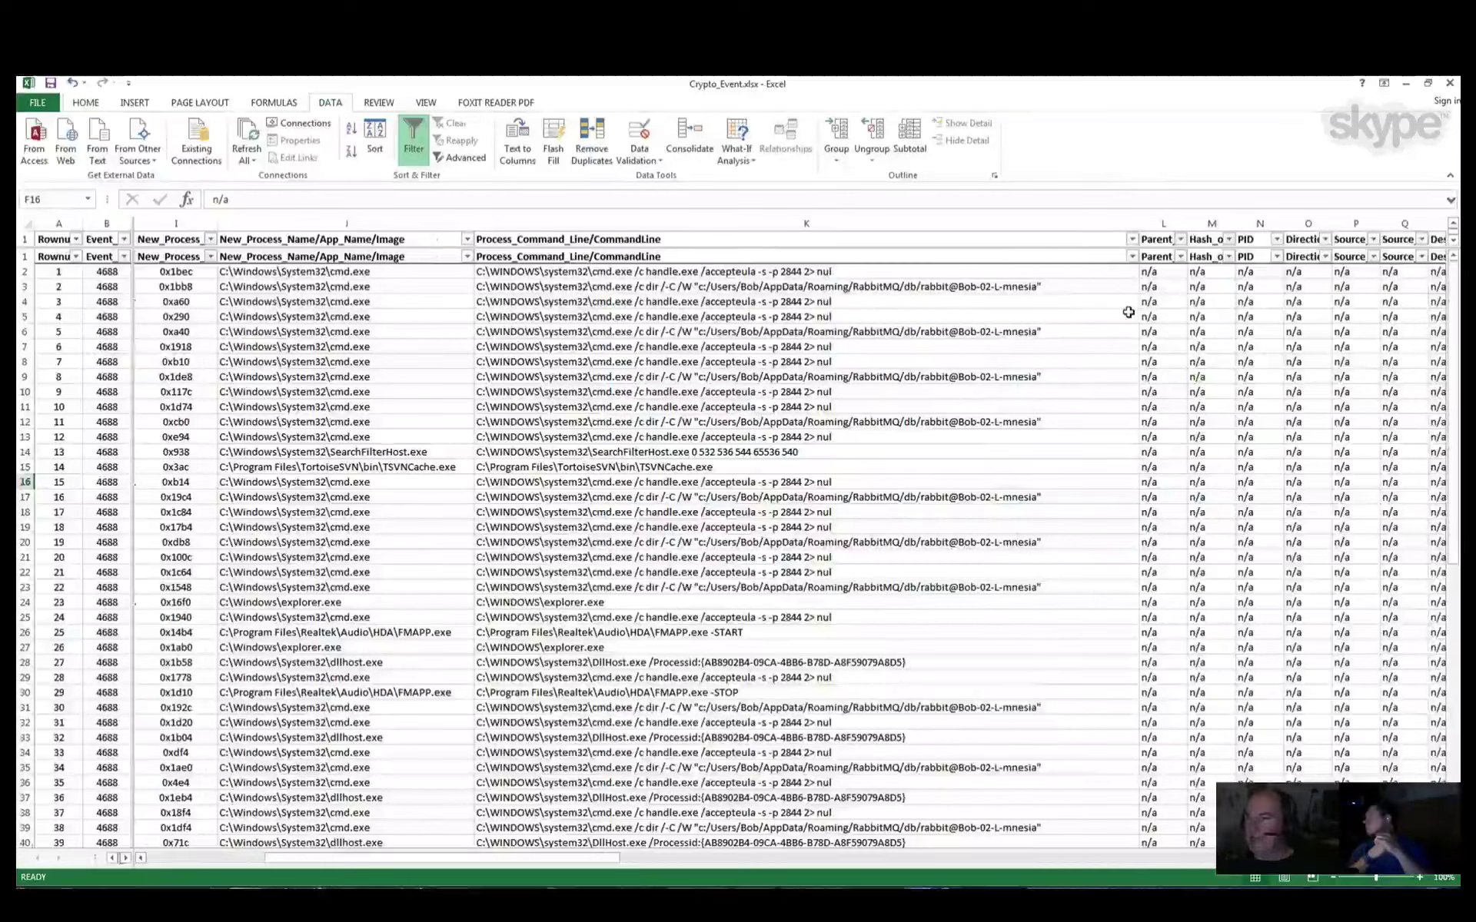
click(379, 138)
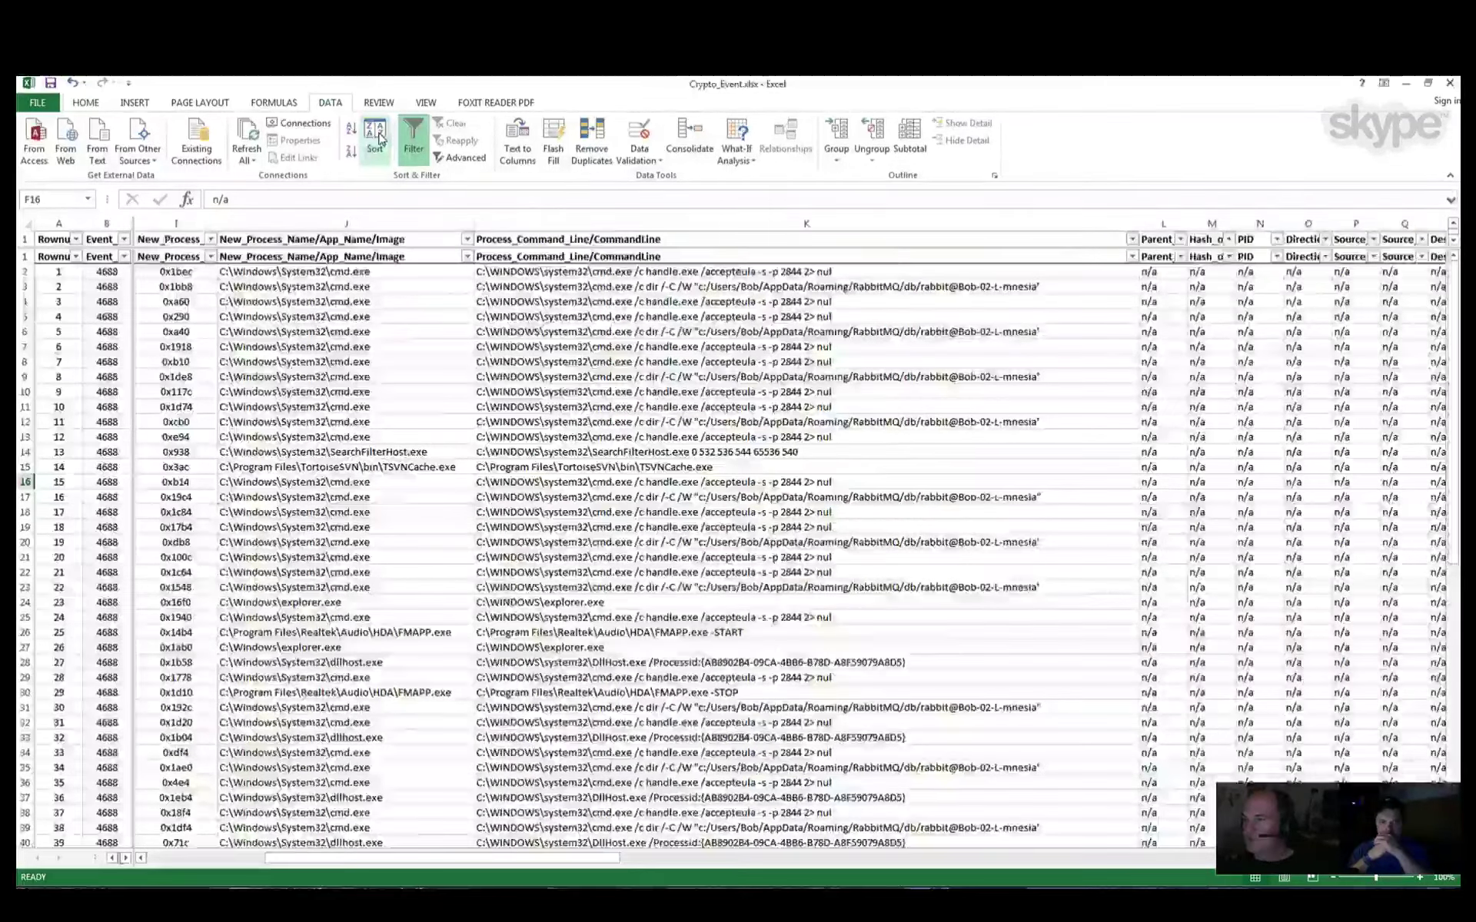
click(652, 429)
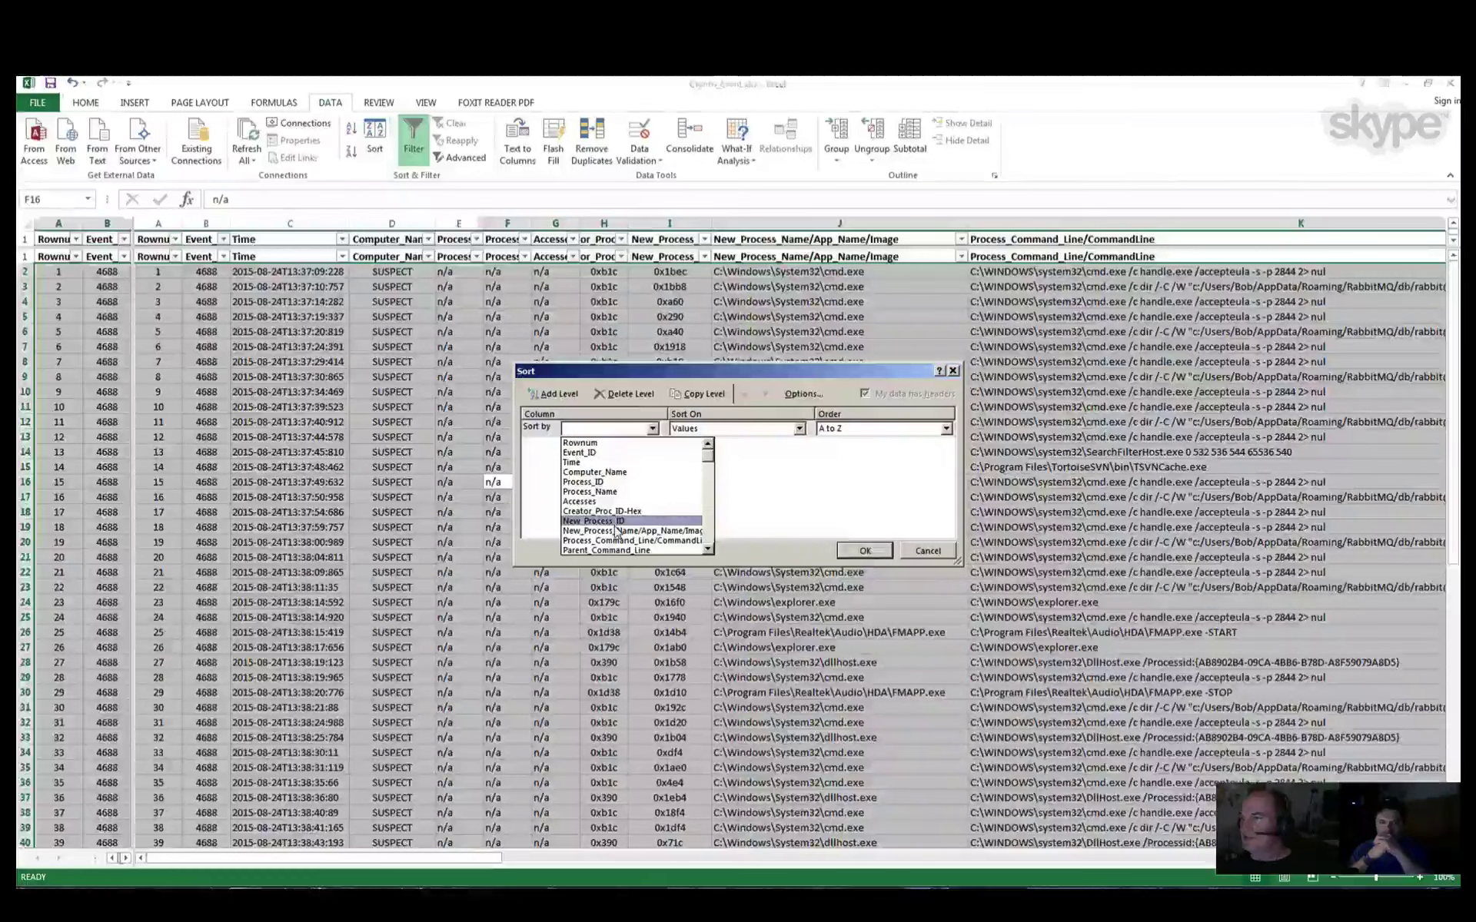
click(617, 541)
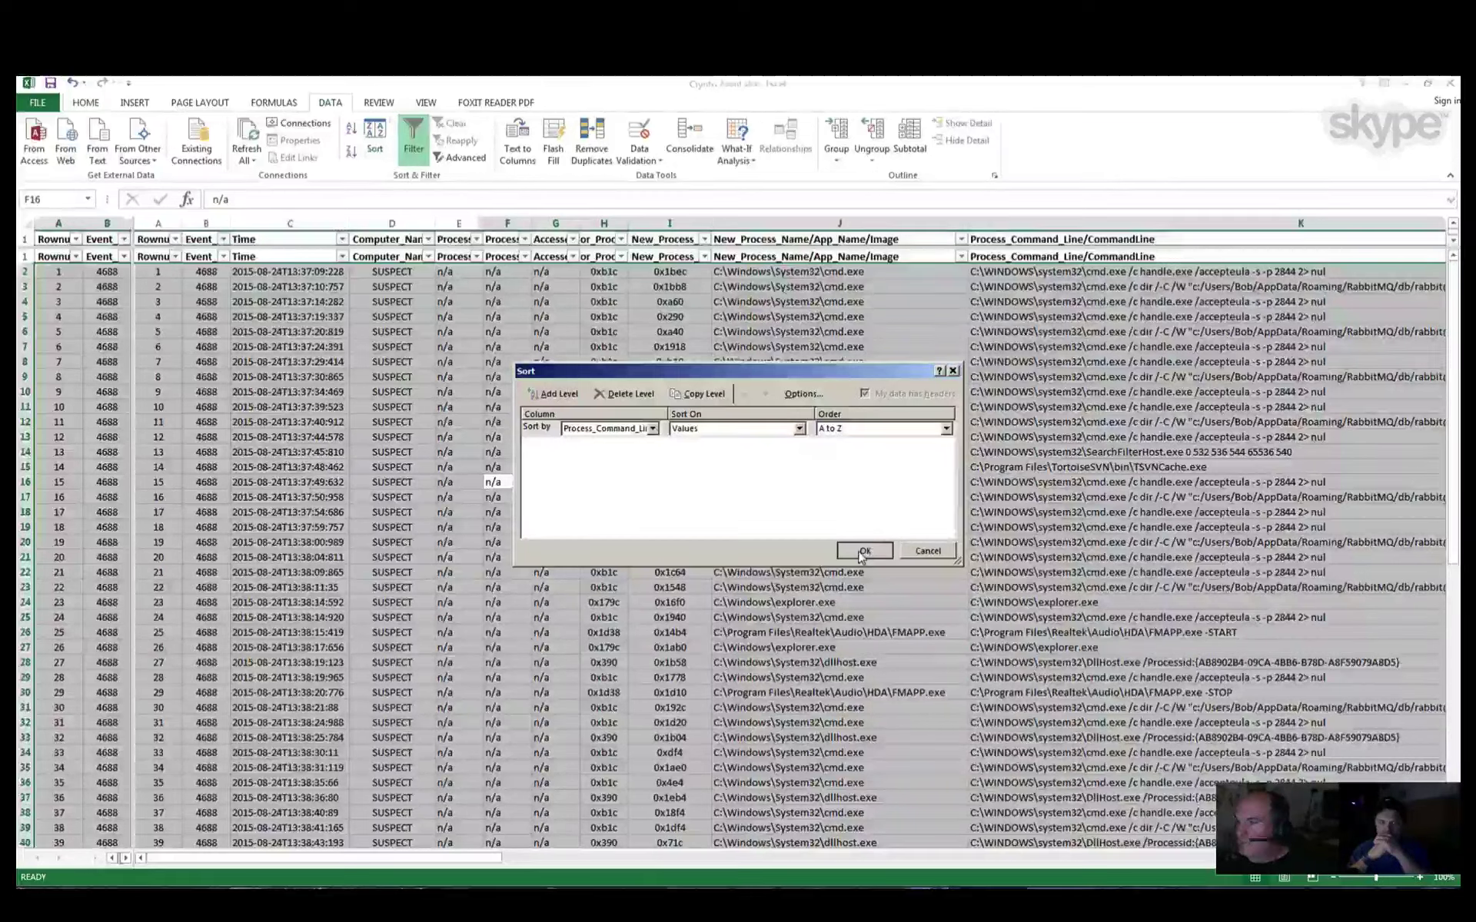
click(862, 552)
Step: Clear every value in the New_Process_Name/App_Name/Image column filter and select only n/a, vcwixk.exe and vcwpir.exe
click(960, 257)
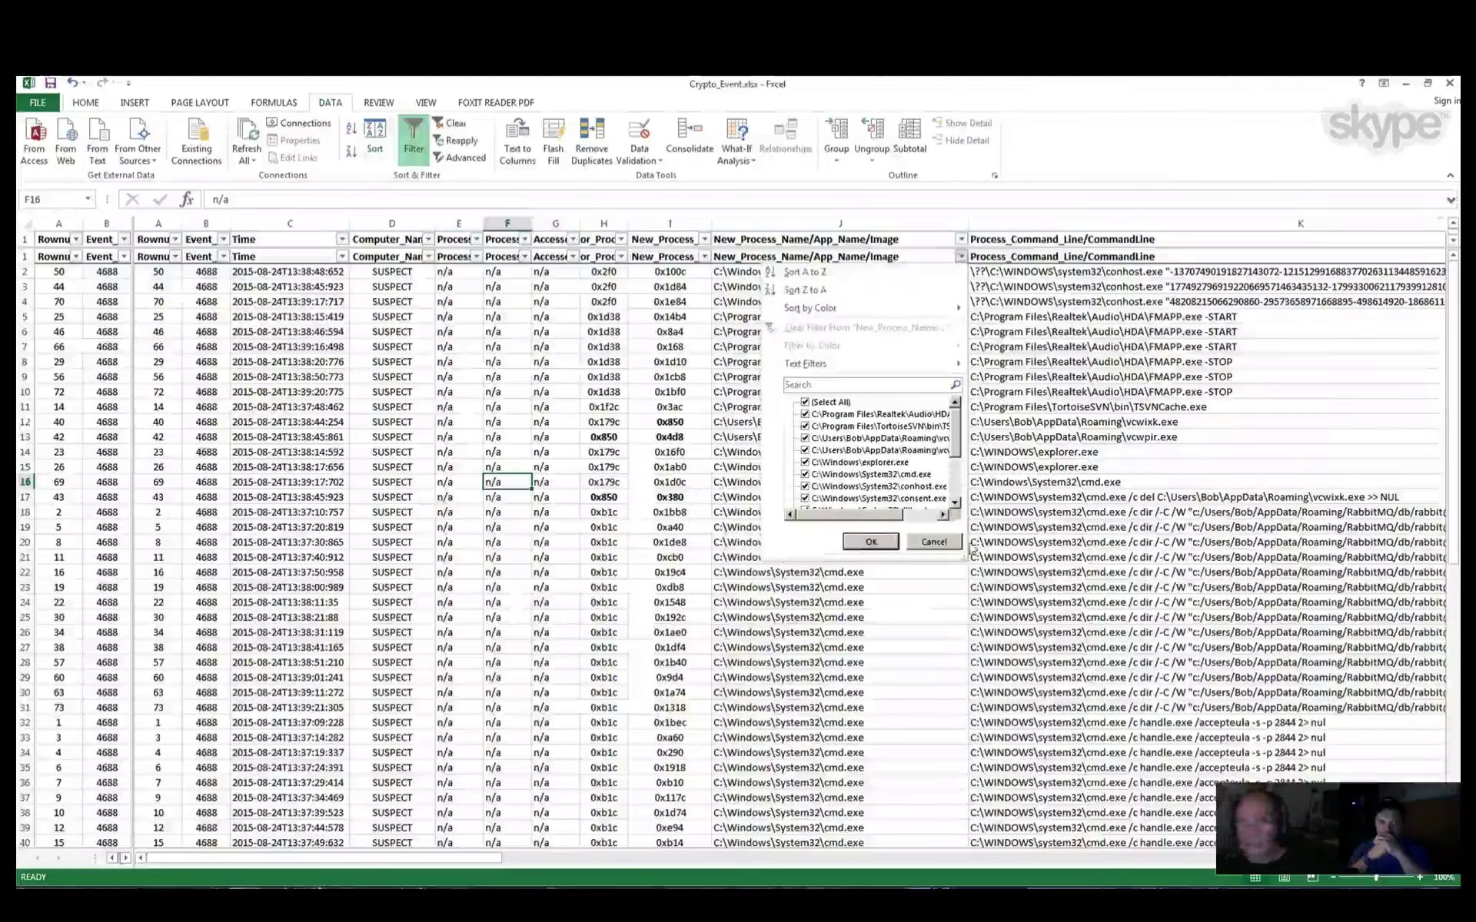
drag(963, 556, 1356, 779)
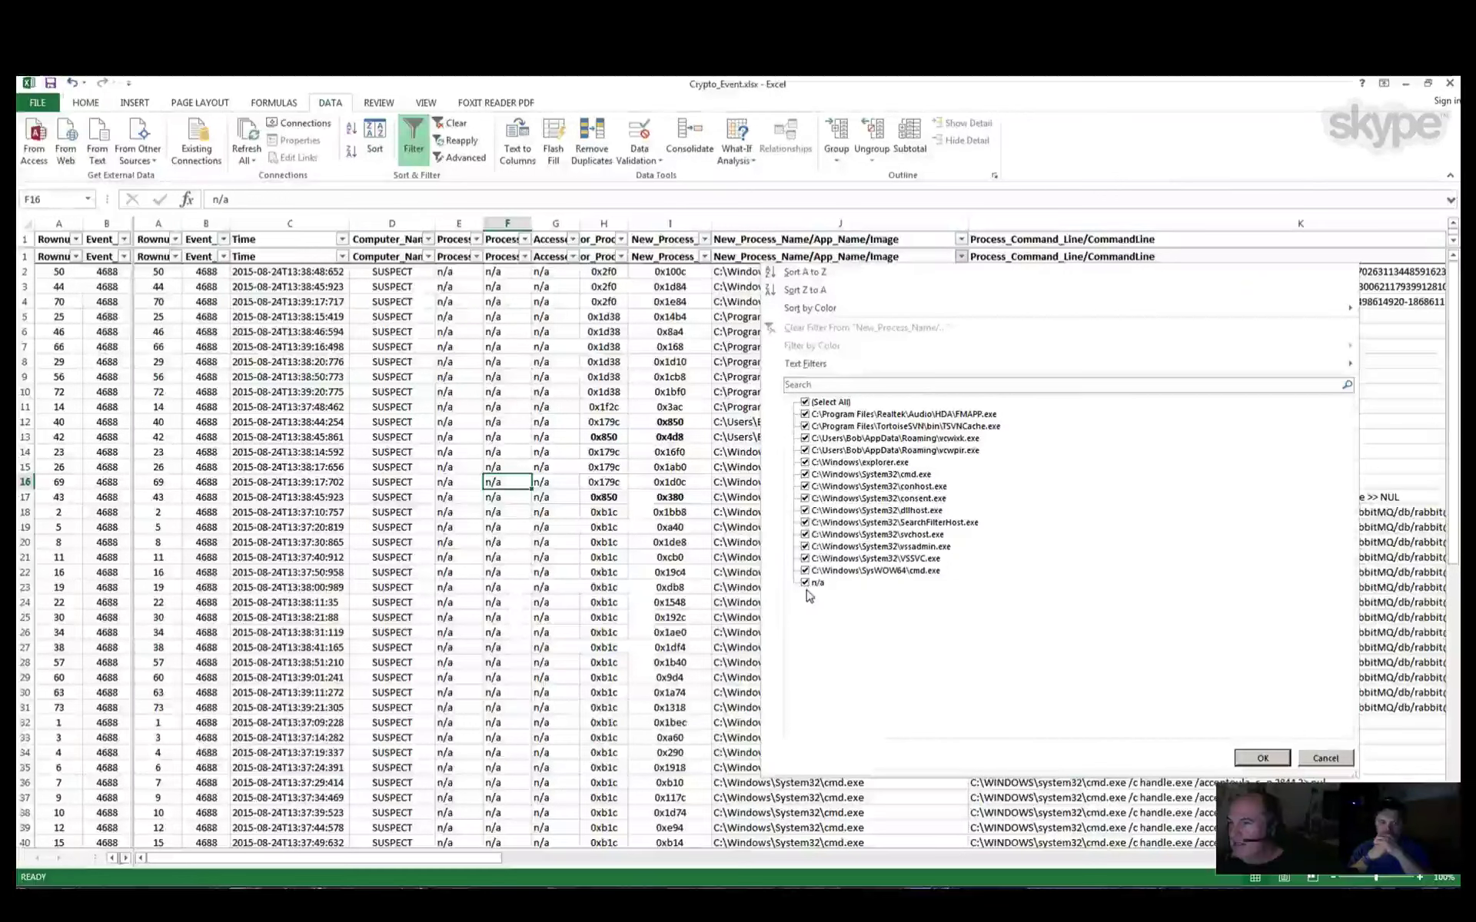
click(804, 402)
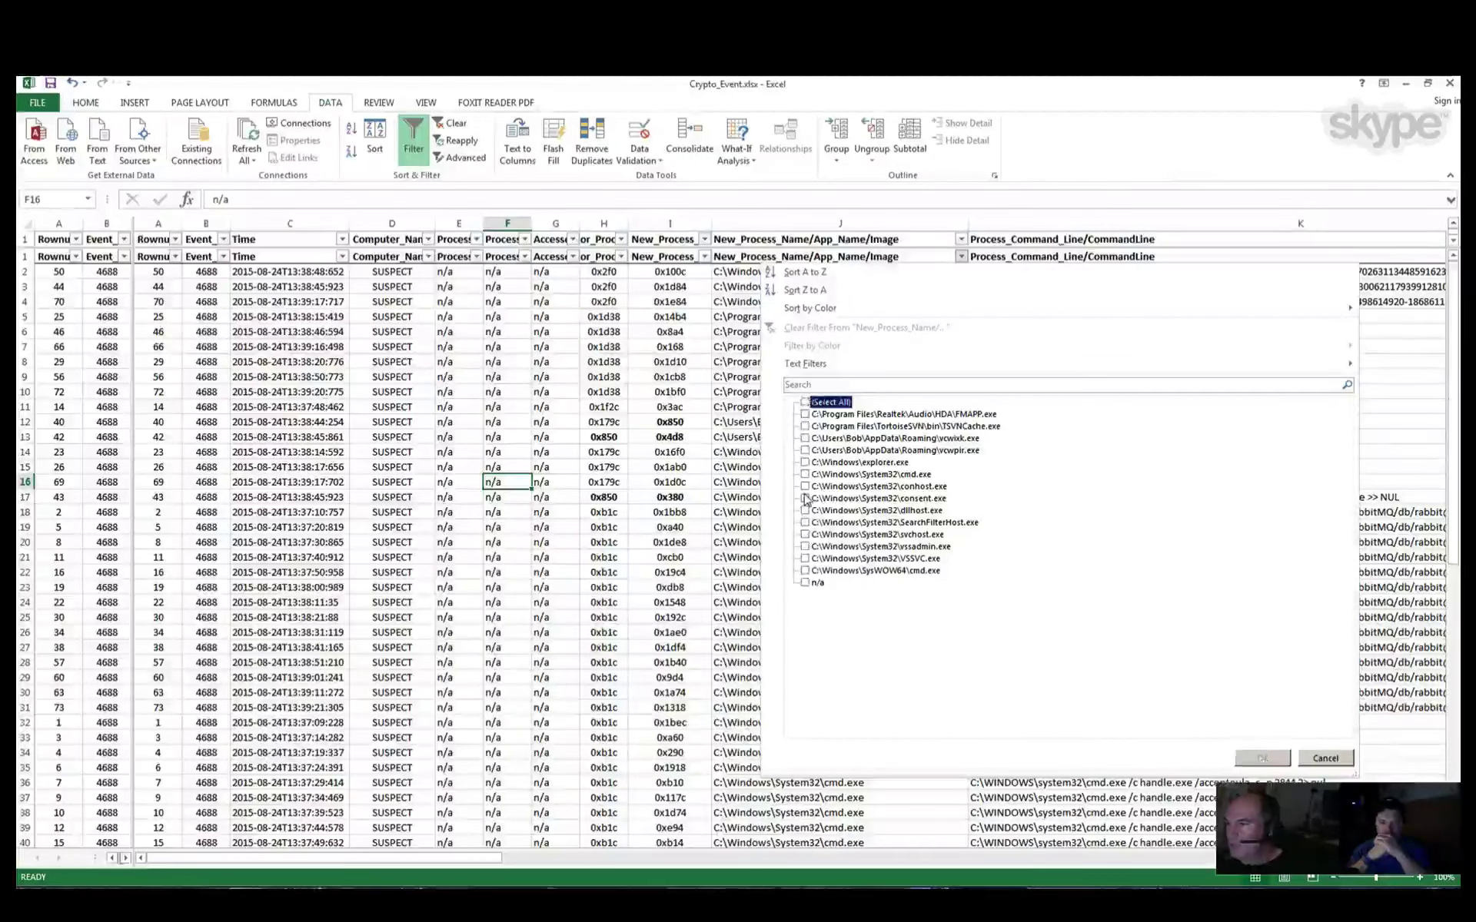
click(805, 583)
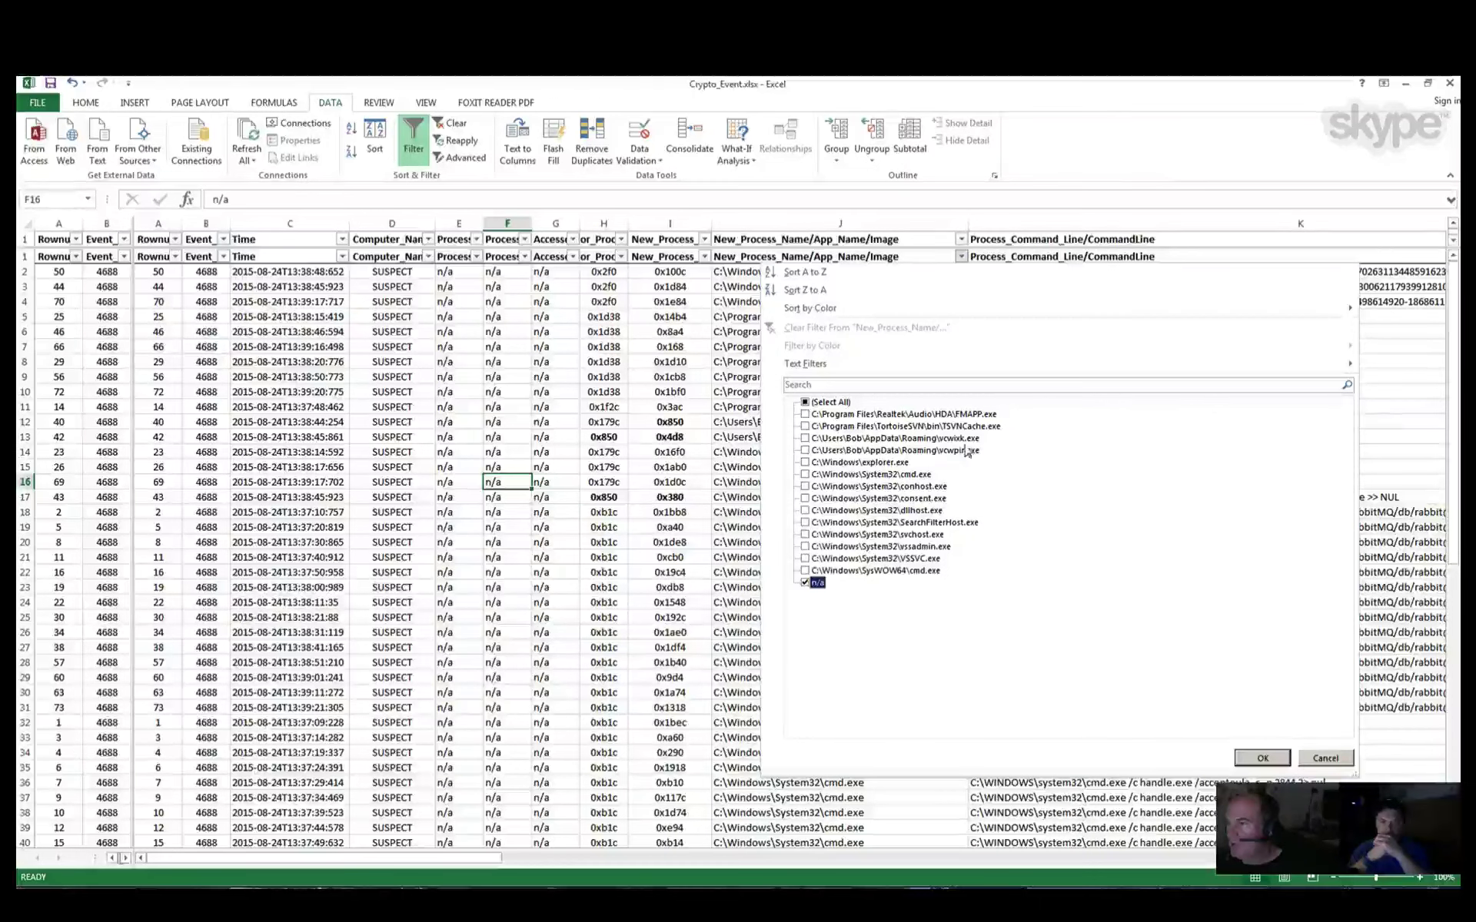
click(805, 438)
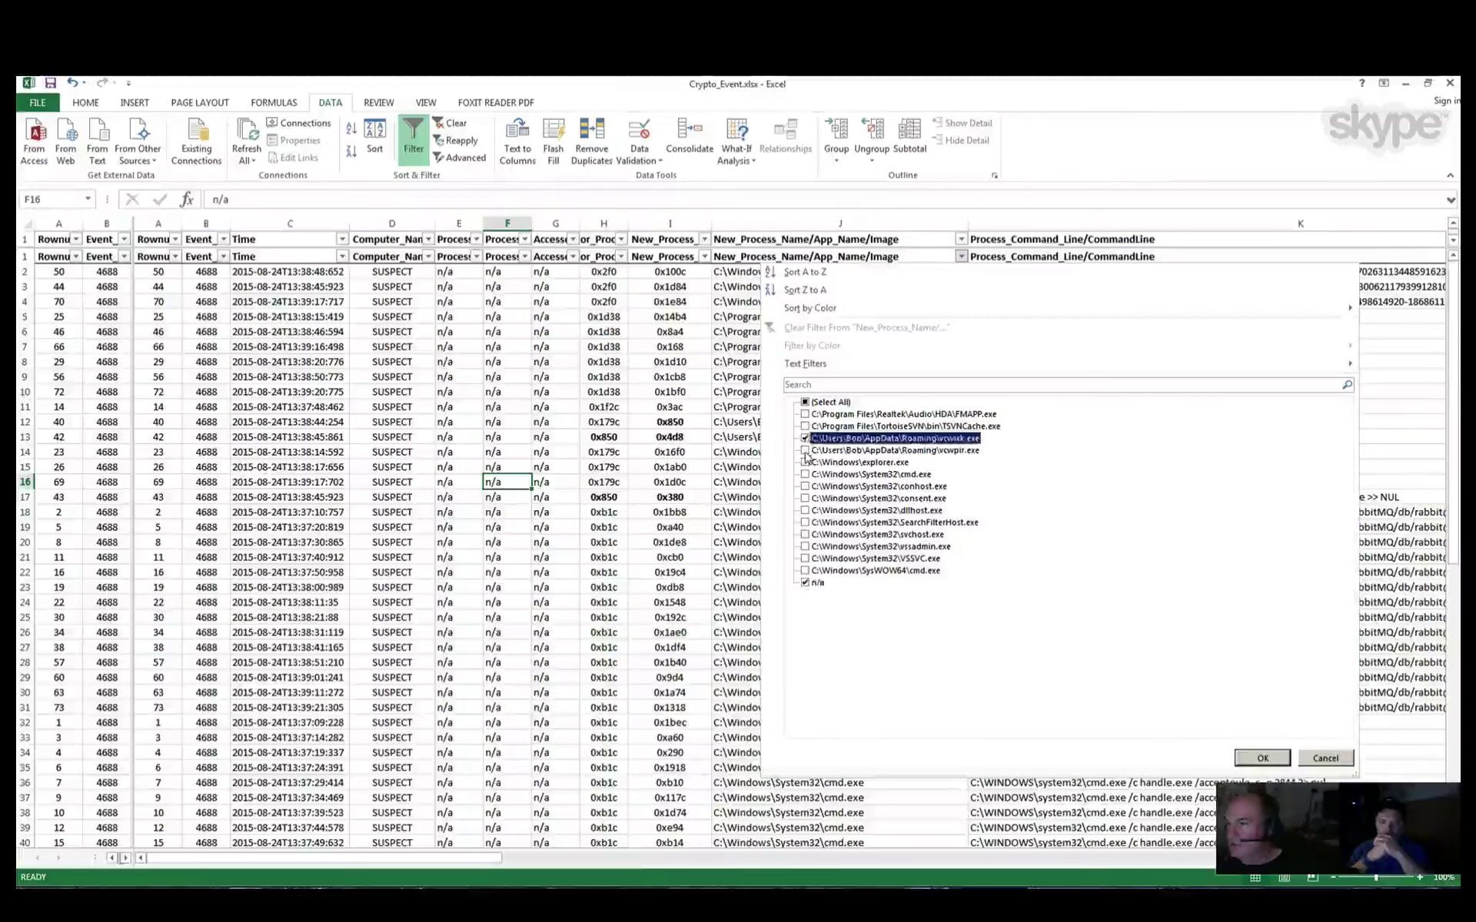
click(805, 450)
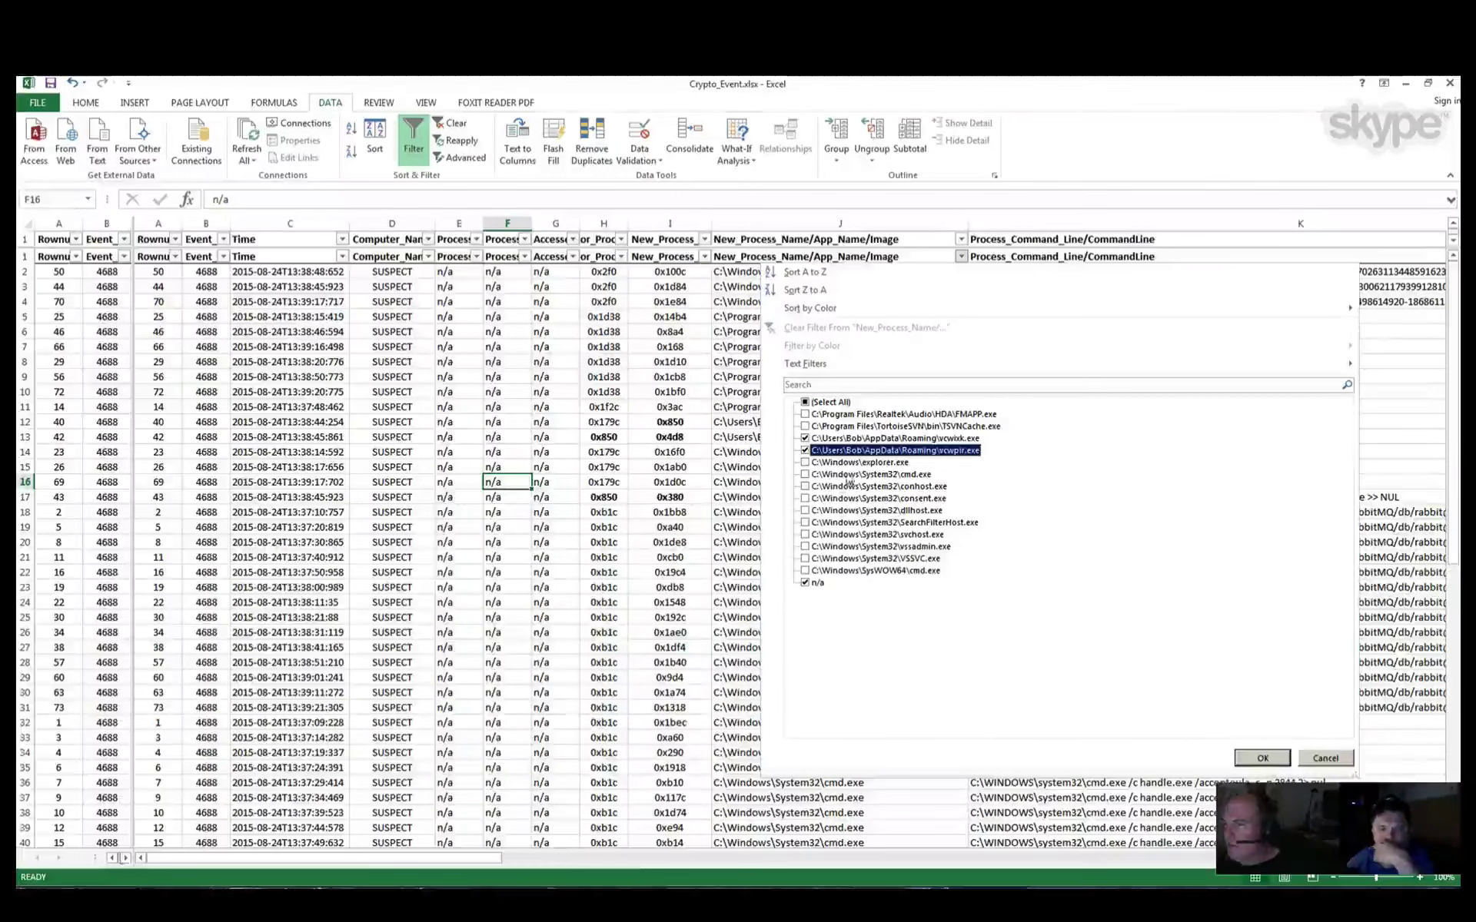
Step: Add explorer.exe, the System32 and SysWOW64 cmd.exe, consent.exe, VSSVC.exe and vssadmin.exe to the process name filter and apply it
click(806, 463)
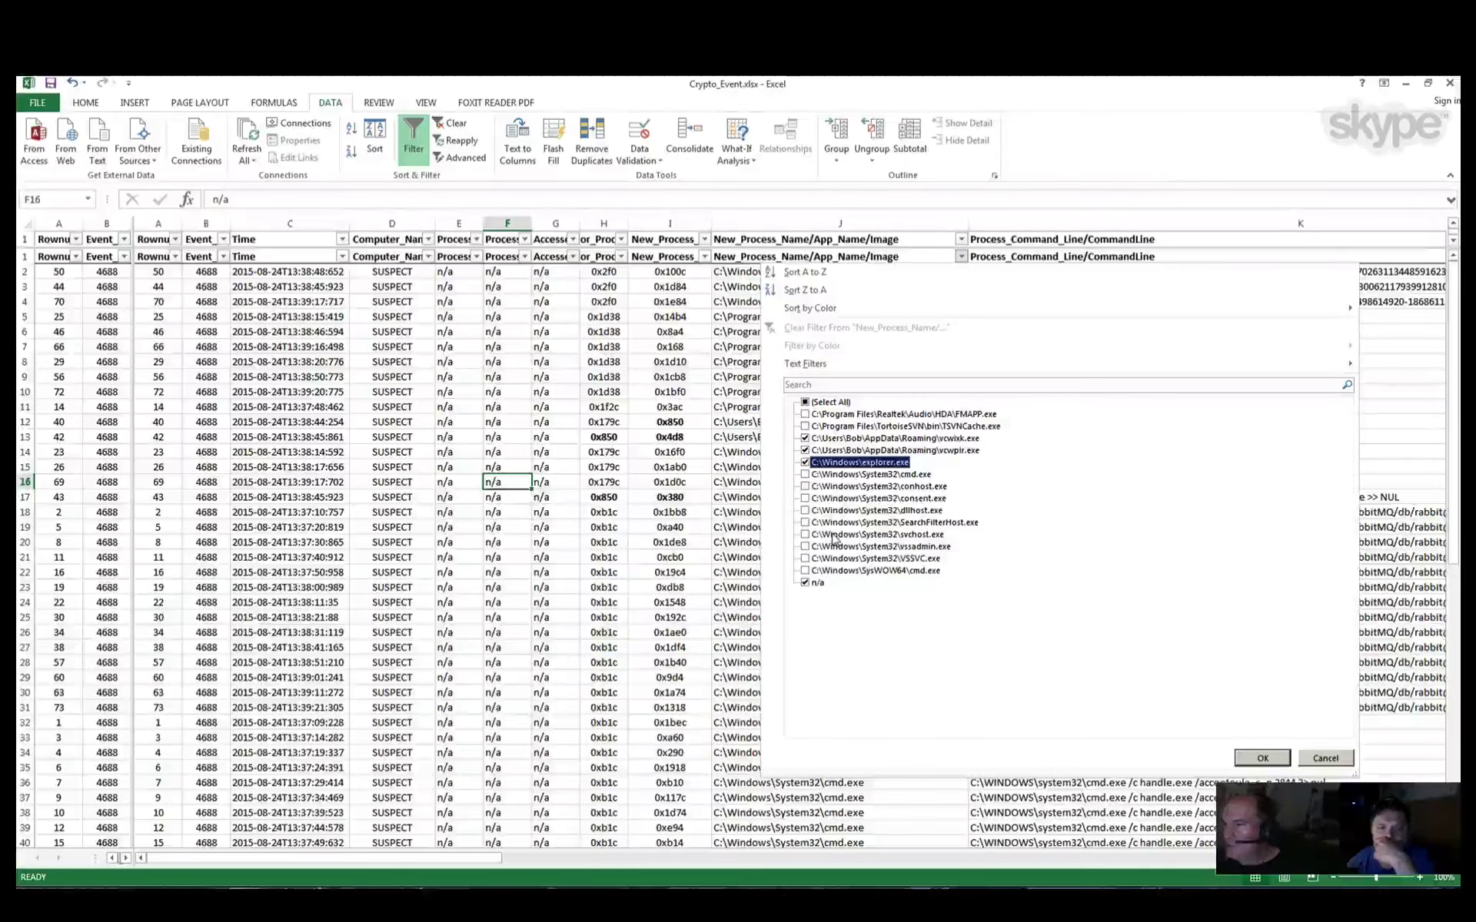
click(806, 475)
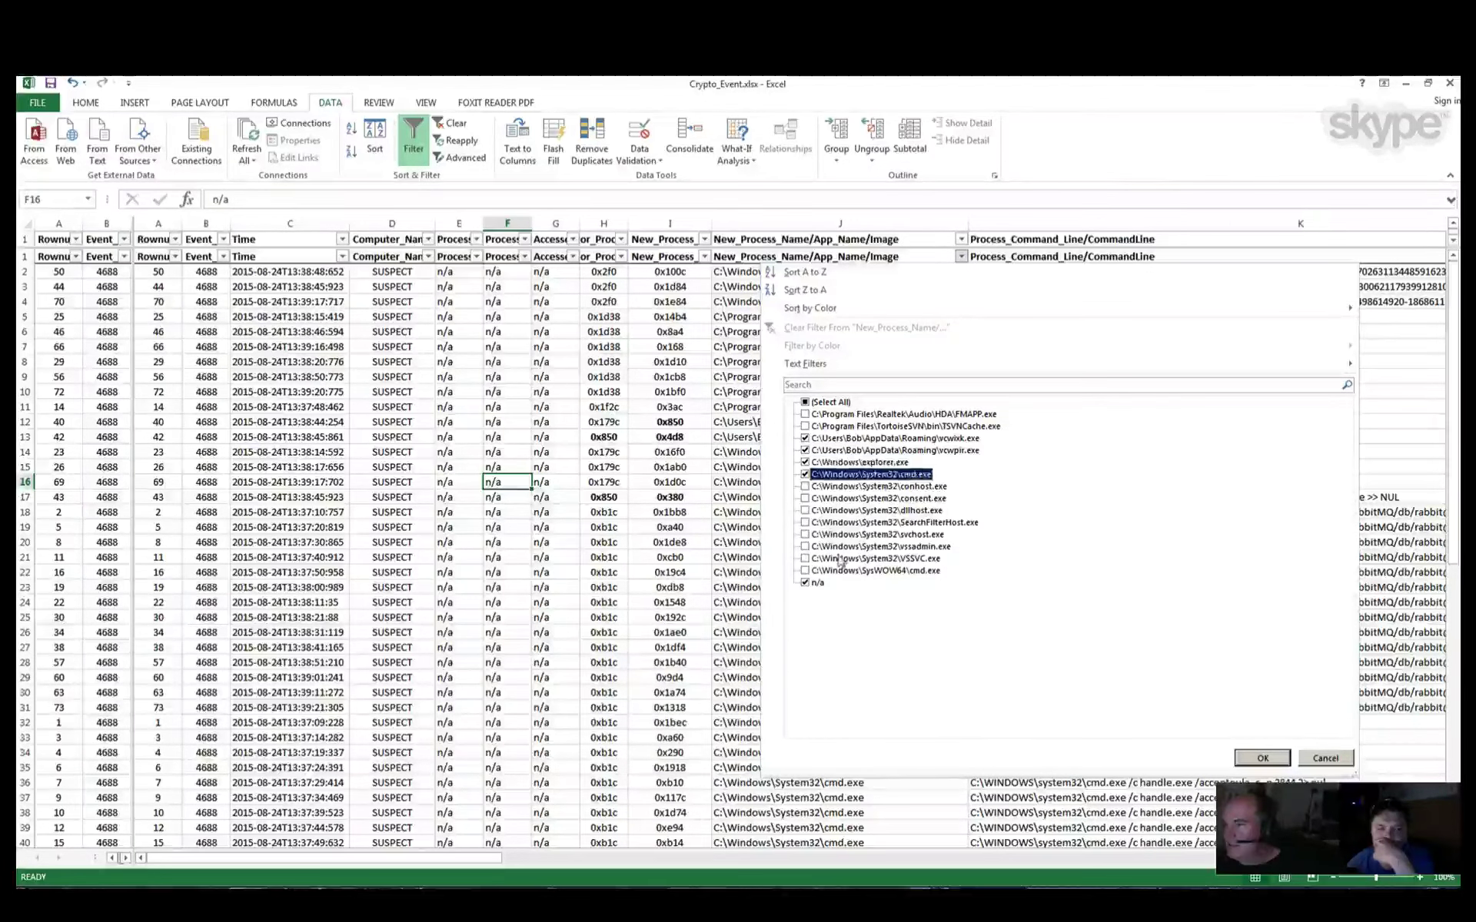
click(805, 499)
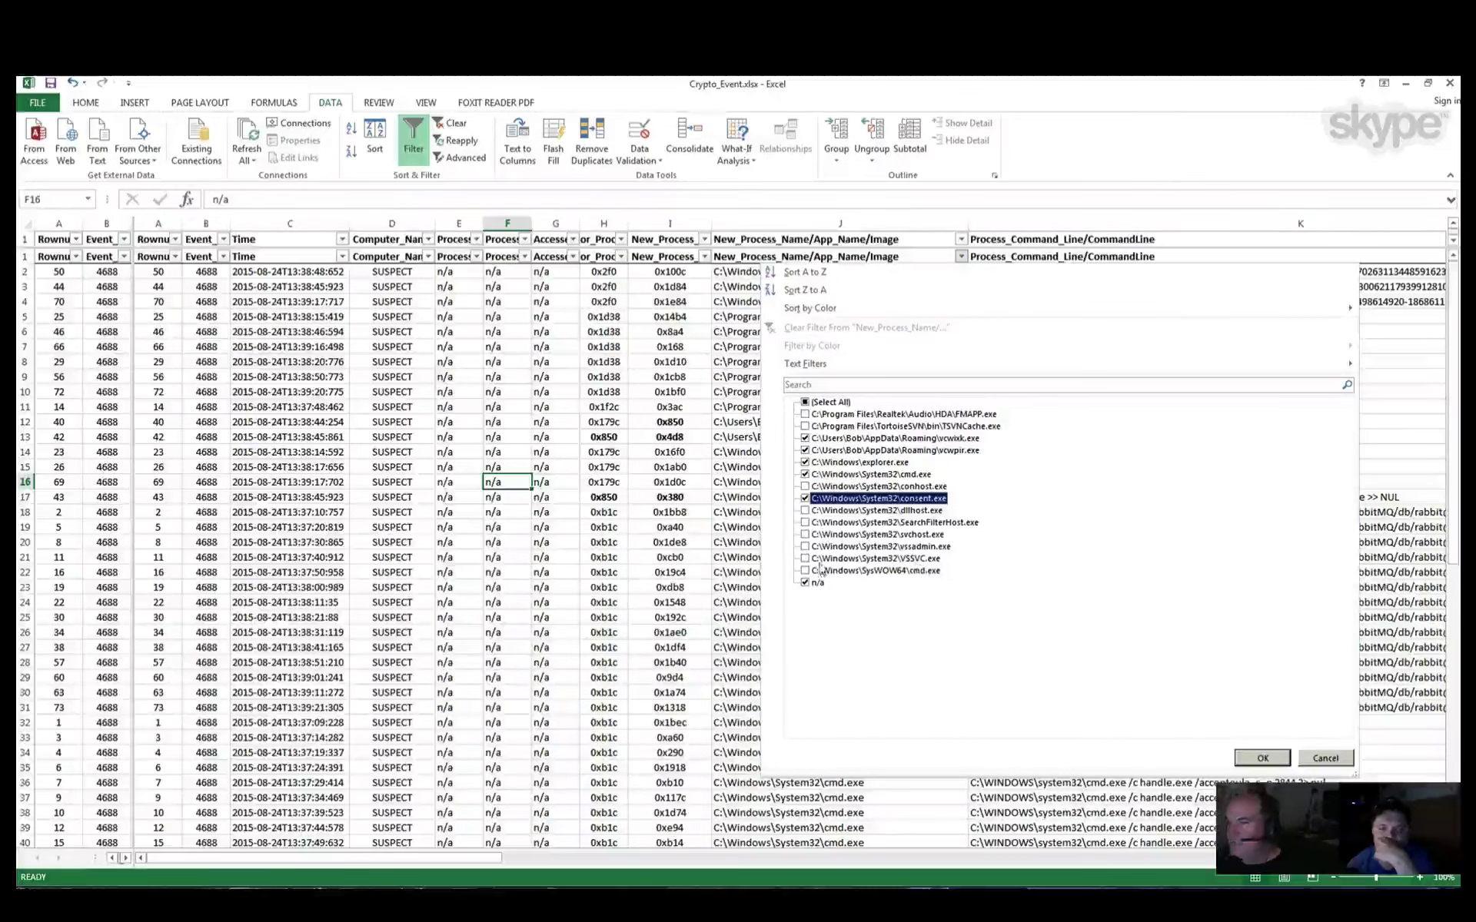
click(805, 559)
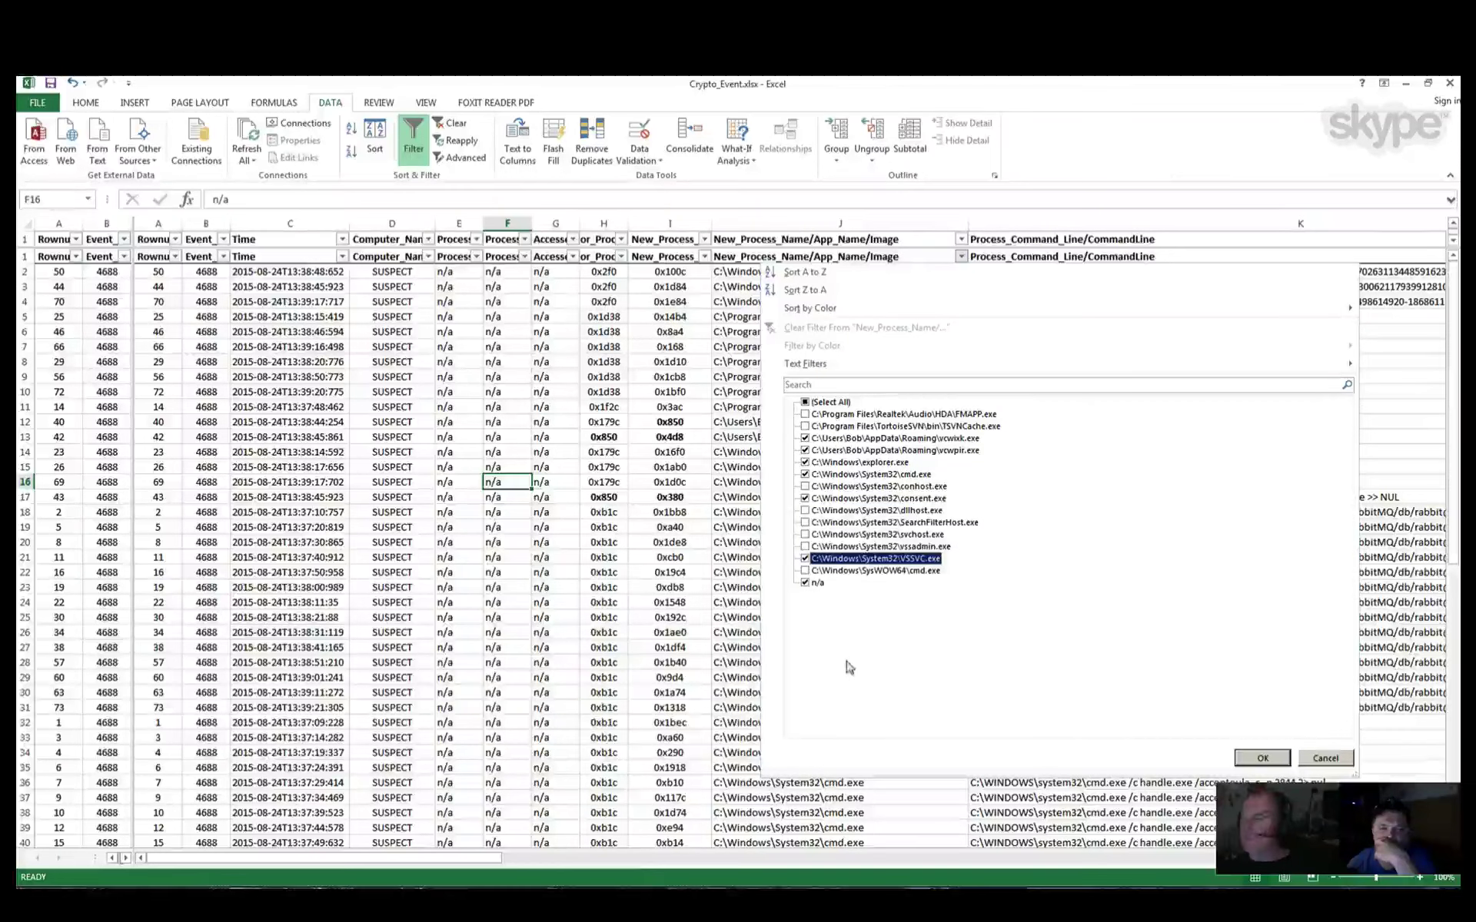
click(815, 571)
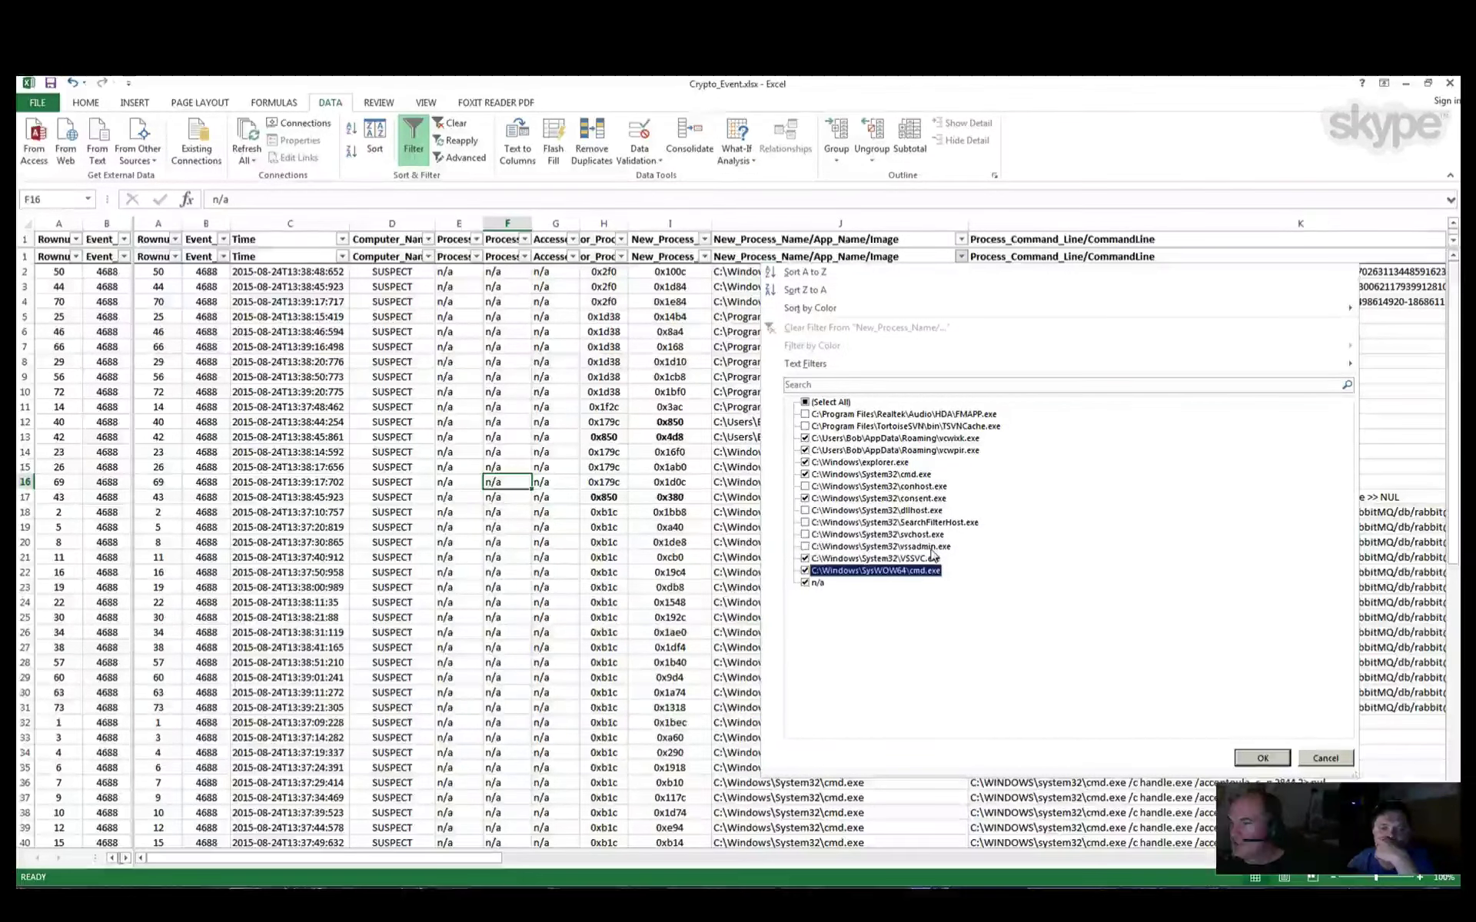
click(805, 546)
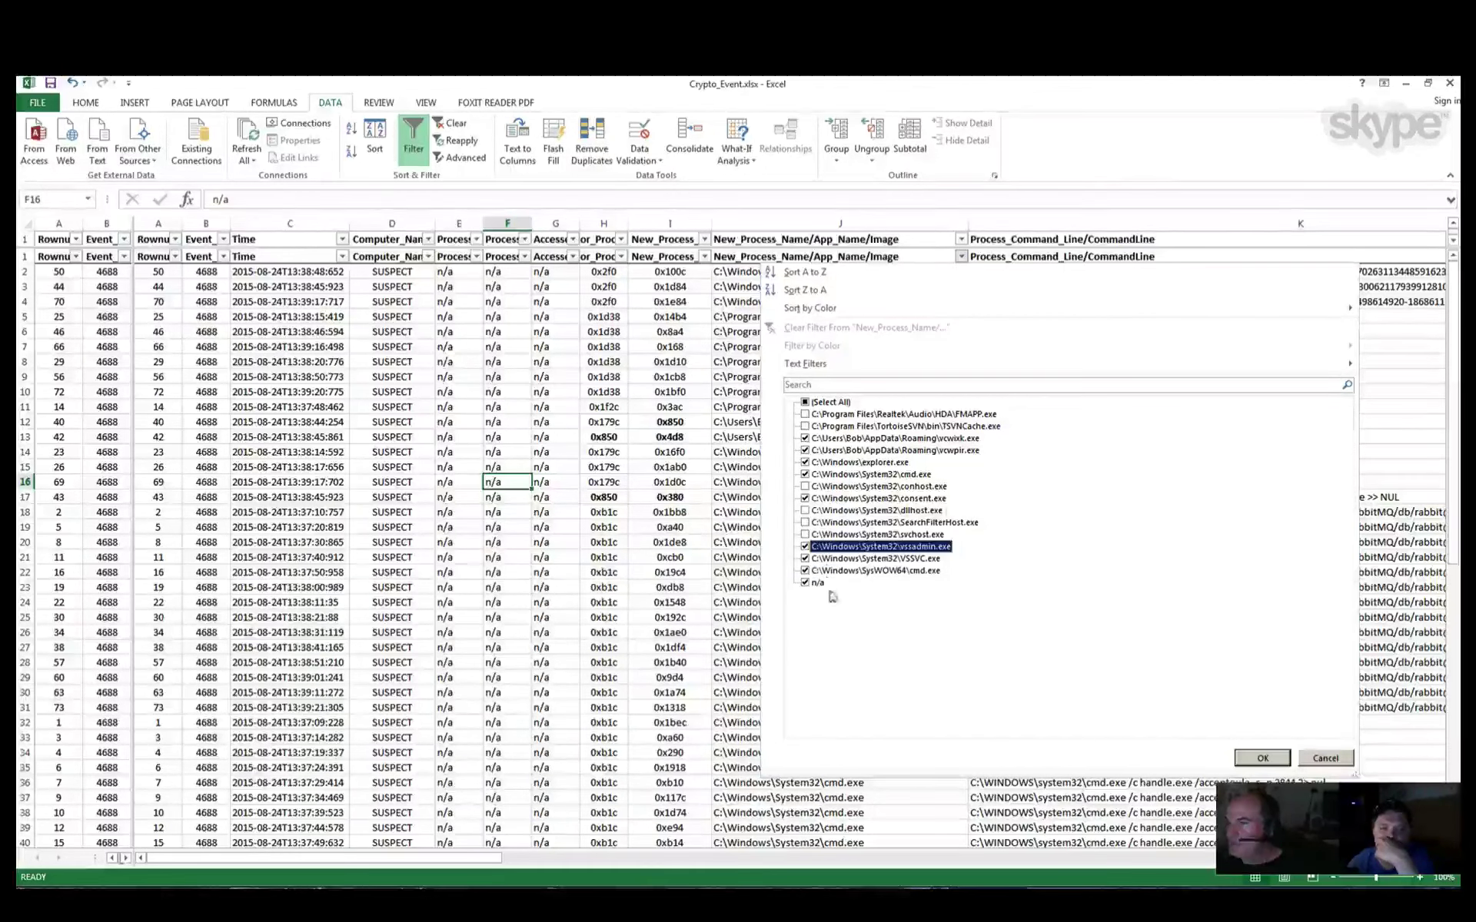
click(1259, 757)
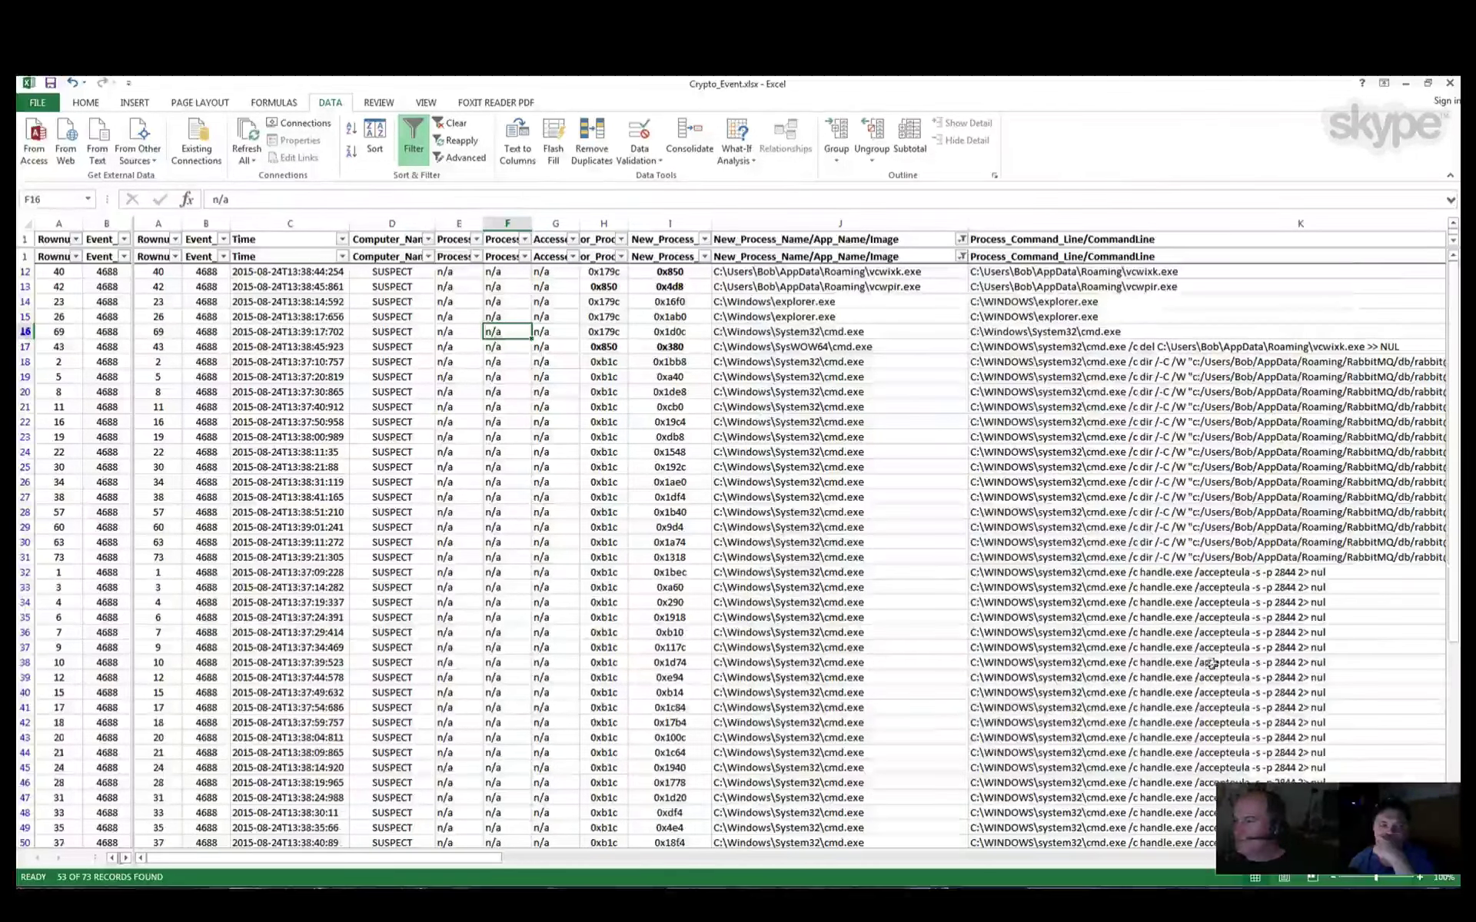
click(1157, 677)
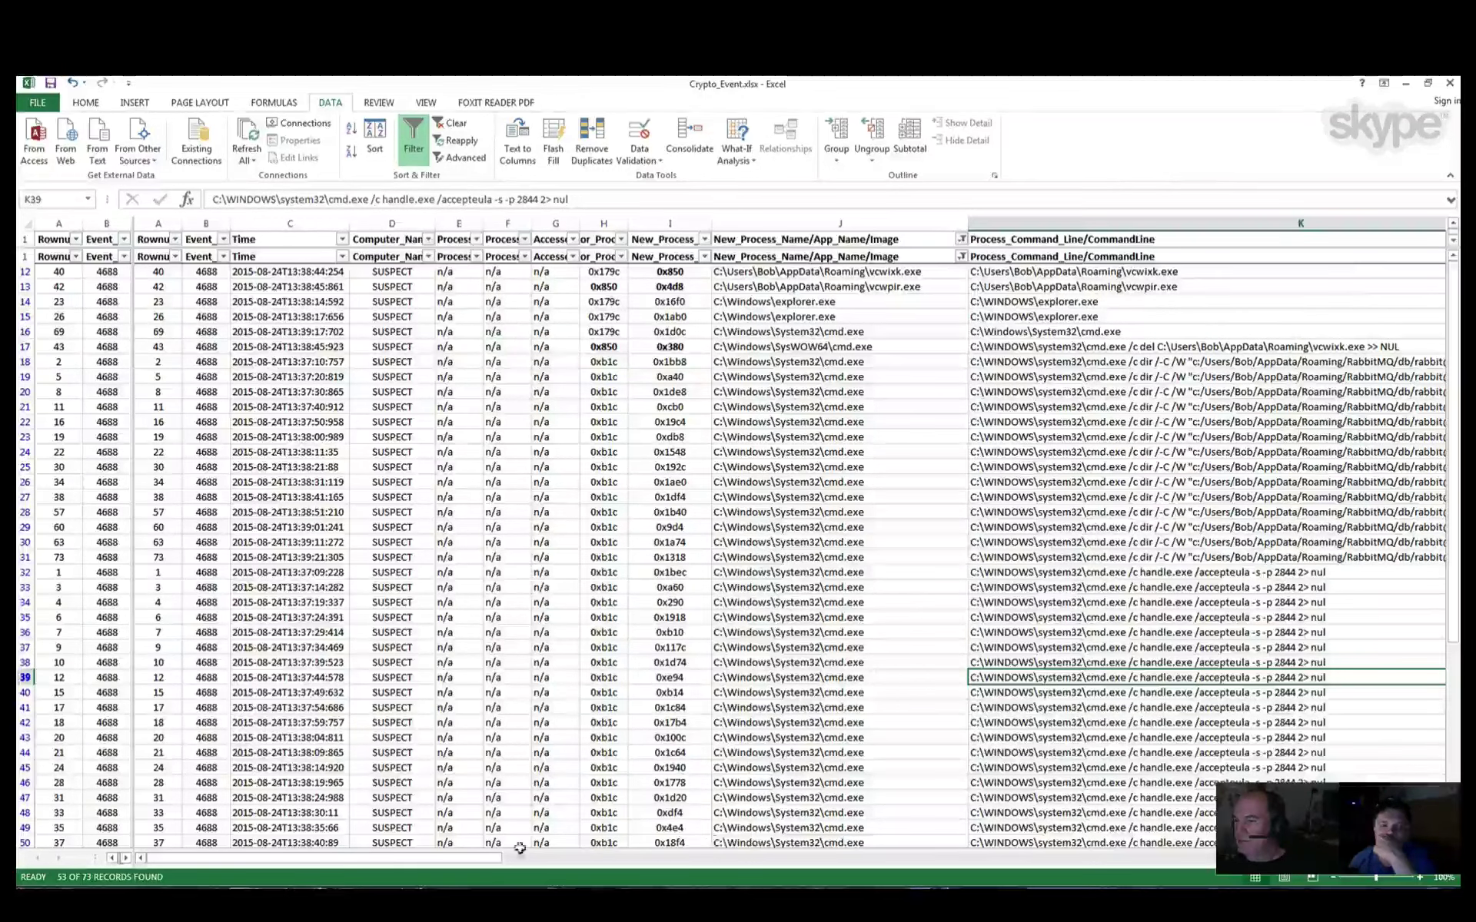
Step: Filter the Process_Command_Line/CommandLine column to exclude the cmd.exe /c handle.exe /accepteula -s -p 2844 entries
drag(501, 859, 581, 859)
click(1276, 256)
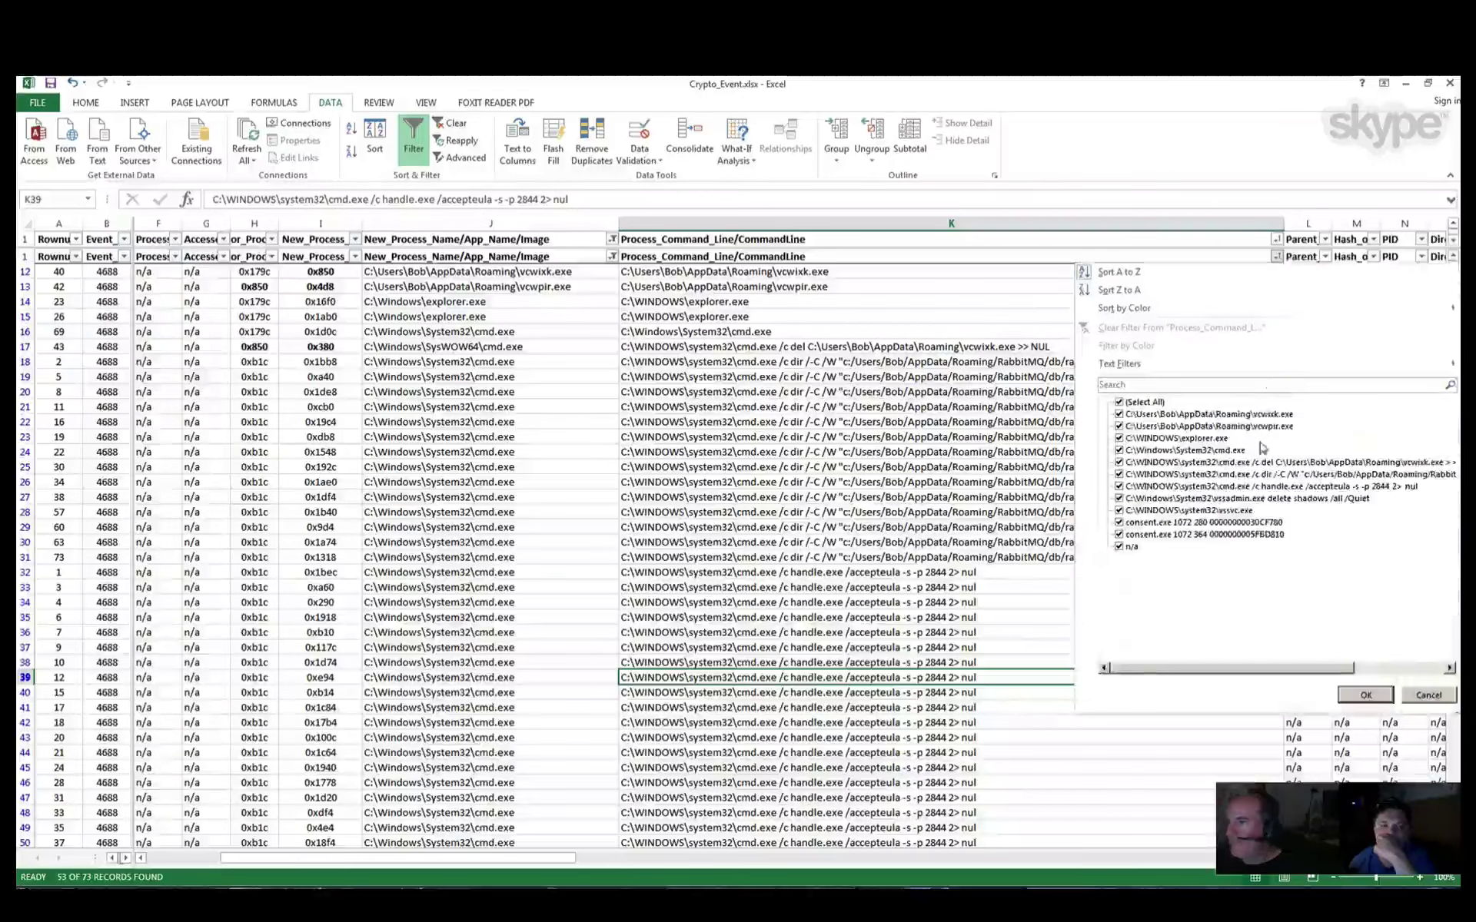
click(538, 864)
drag(538, 864, 621, 864)
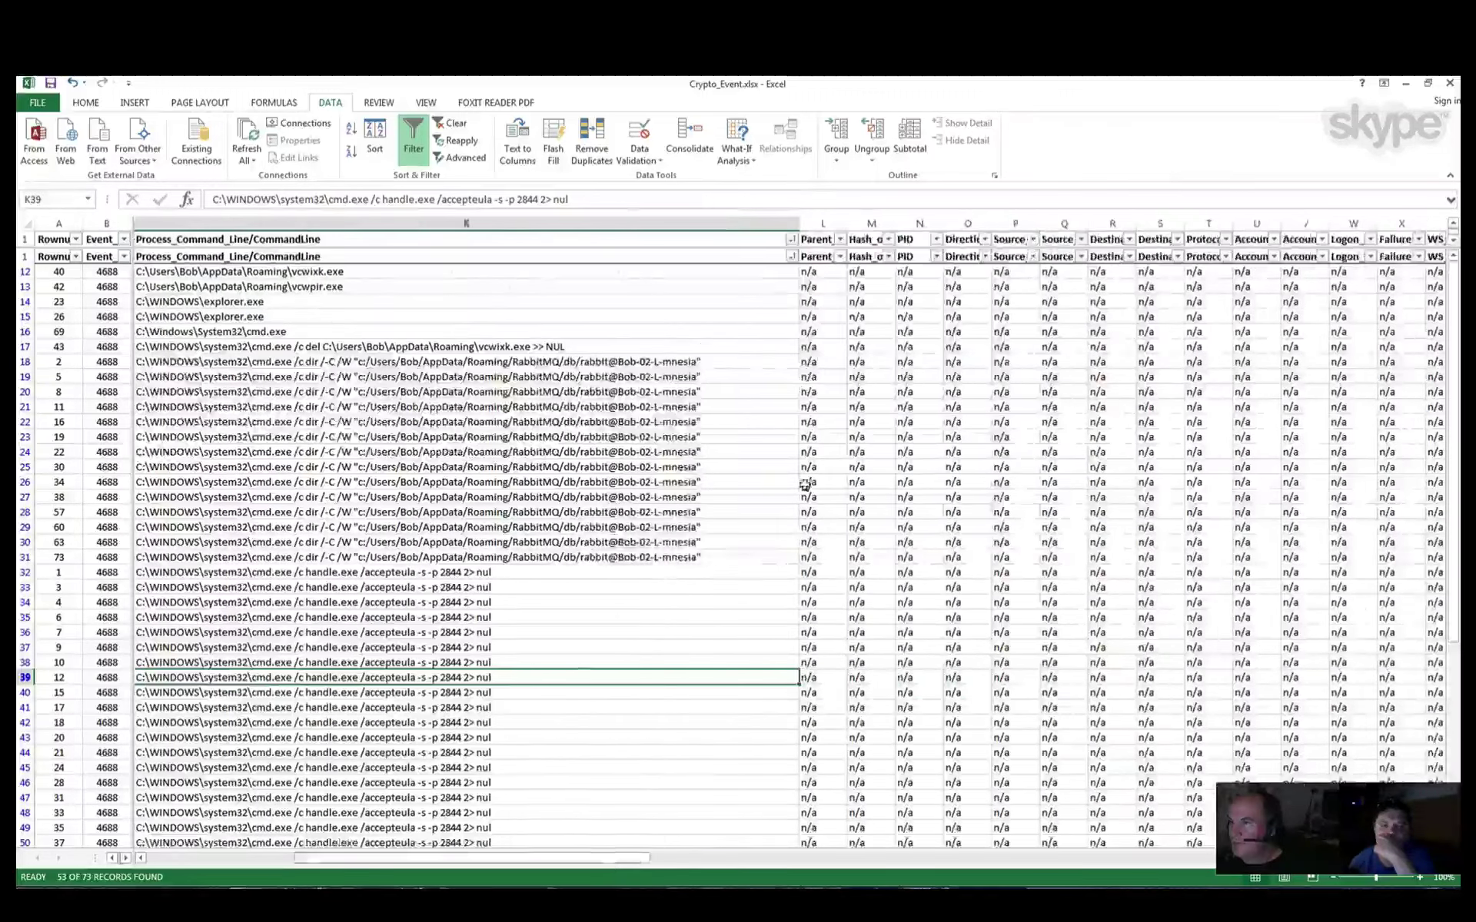
click(791, 256)
drag(797, 559, 1133, 748)
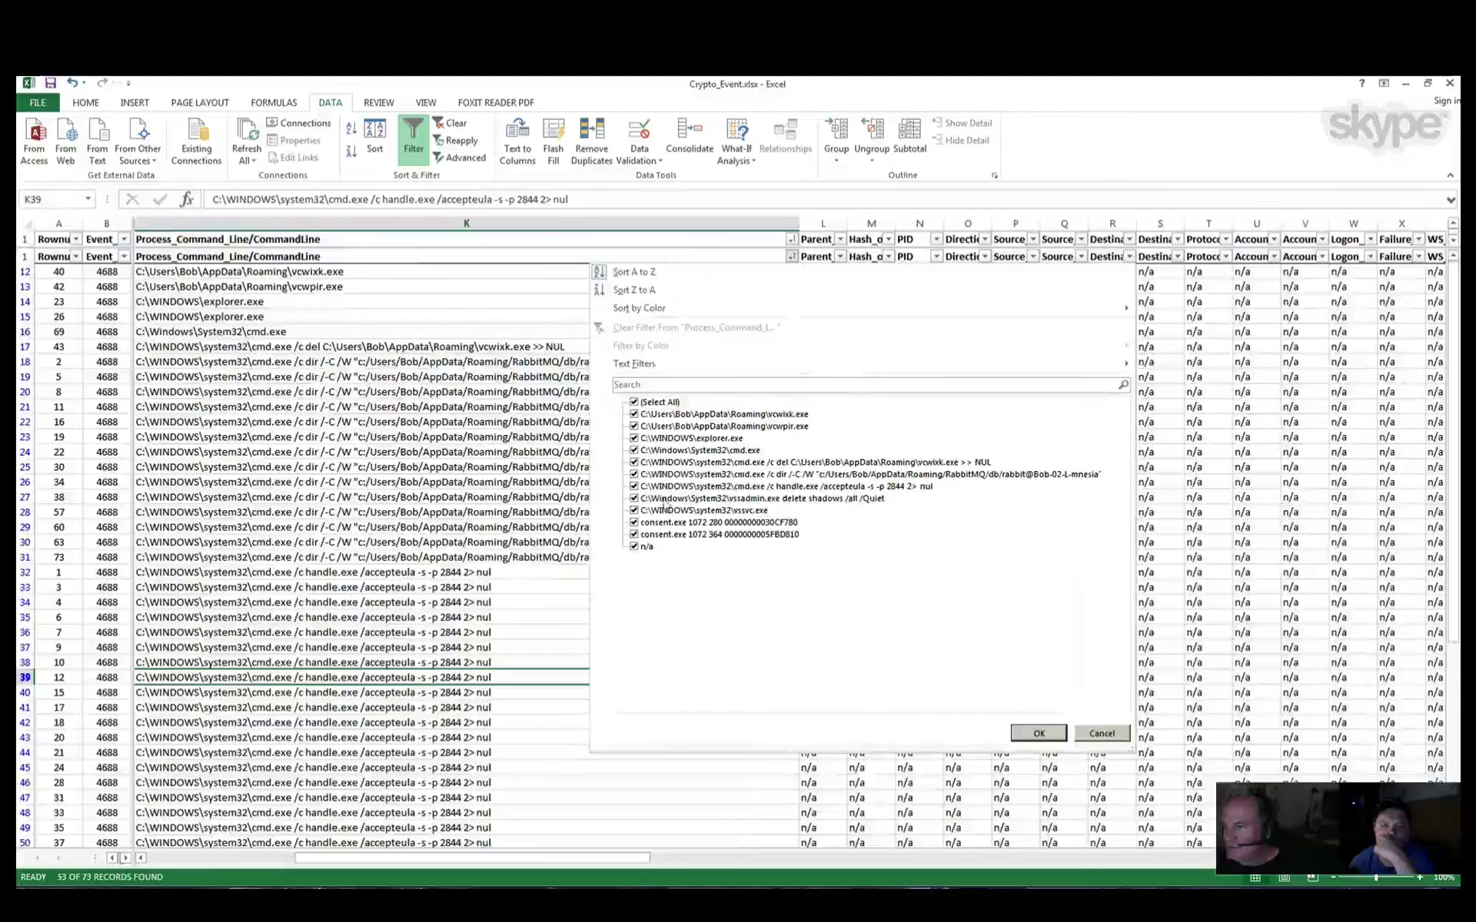
click(635, 486)
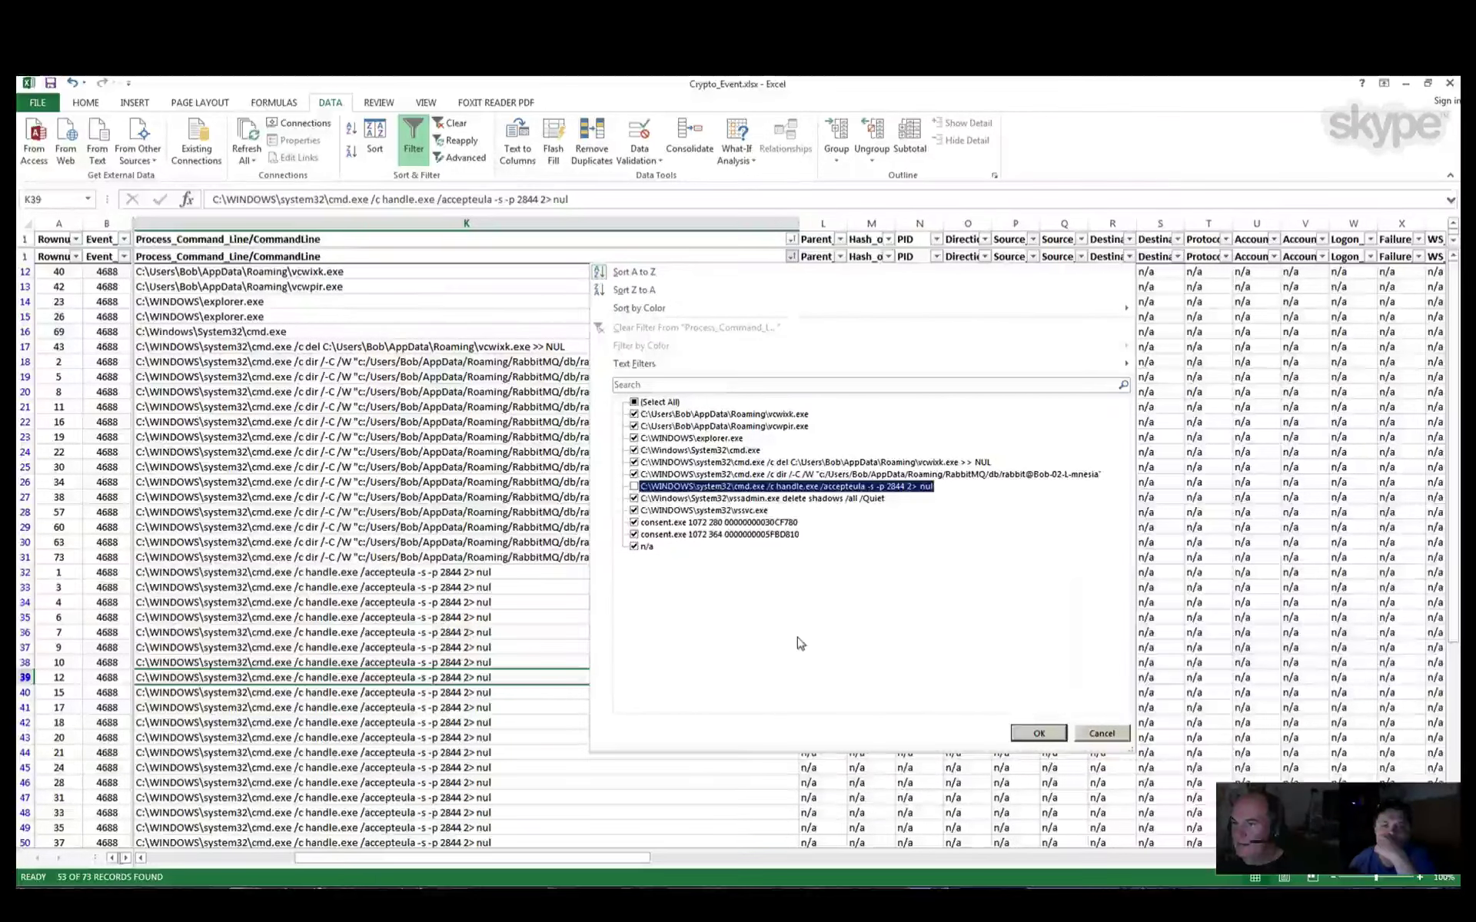
click(1032, 735)
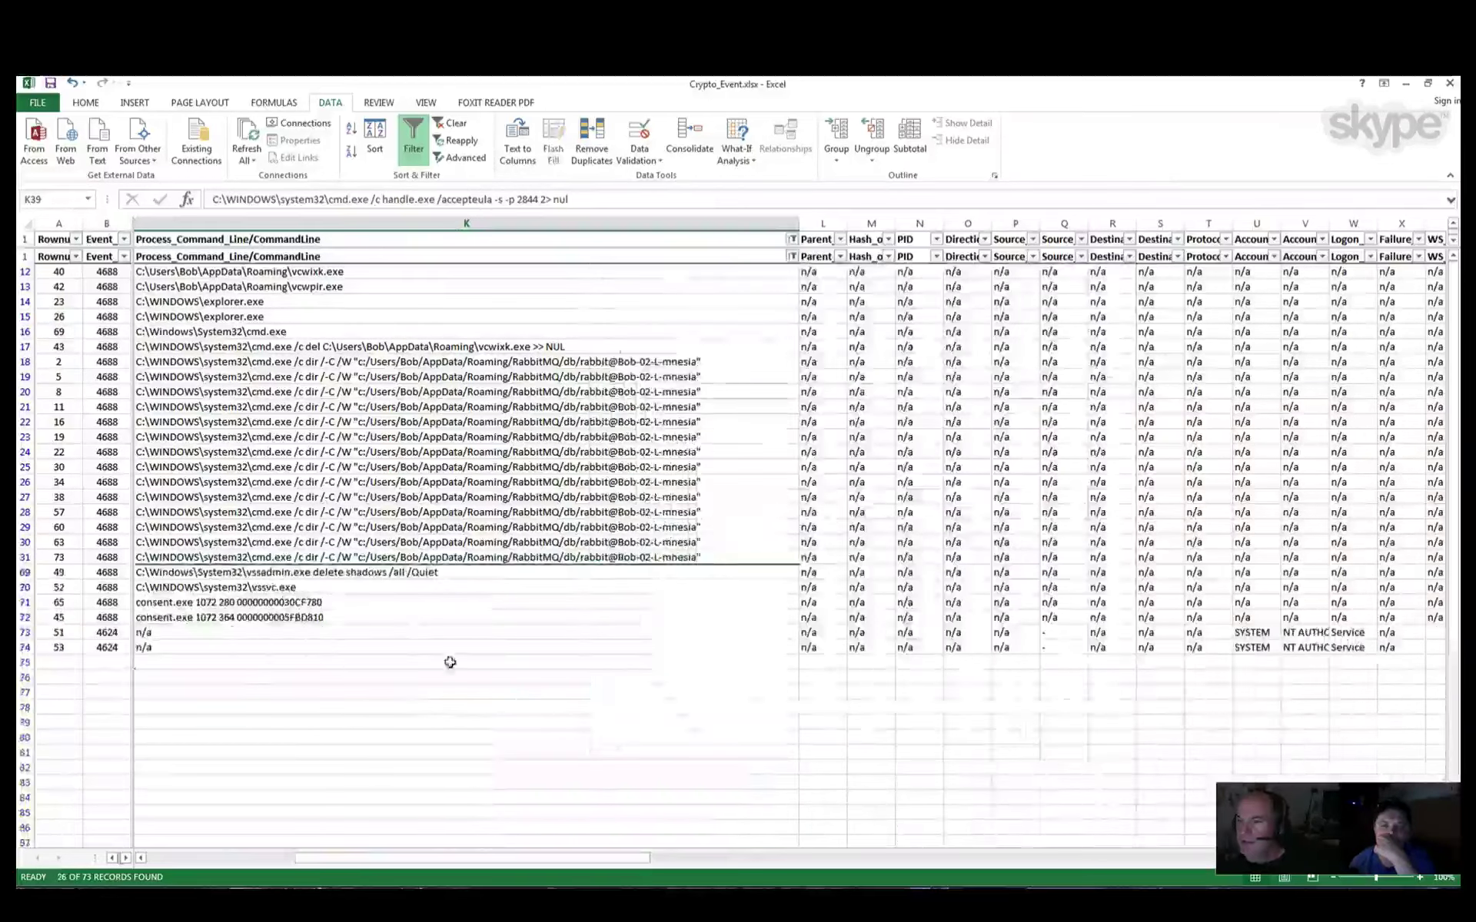
Step: Look across the columns of the filtered events, from the time and process IDs to the command lines
click(397, 705)
key(Left)
key(Left)
key(Left)
key(Left)
key(Left)
key(Left)
key(Left)
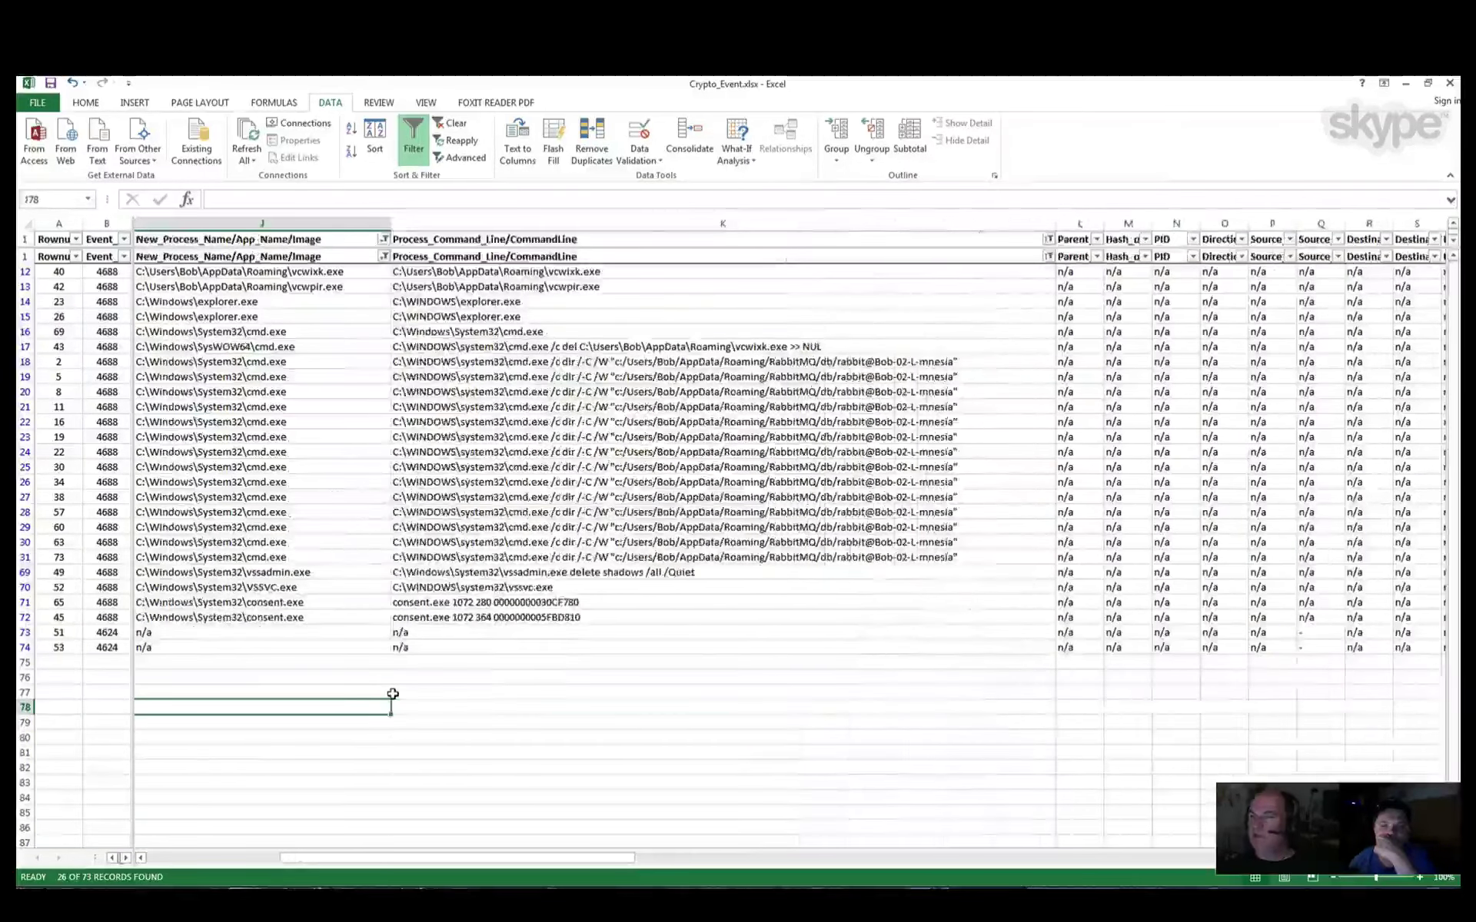
key(Left)
key(Right)
key(Right)
key(Right)
key(Right)
key(Right)
key(Right)
key(Right)
key(Right)
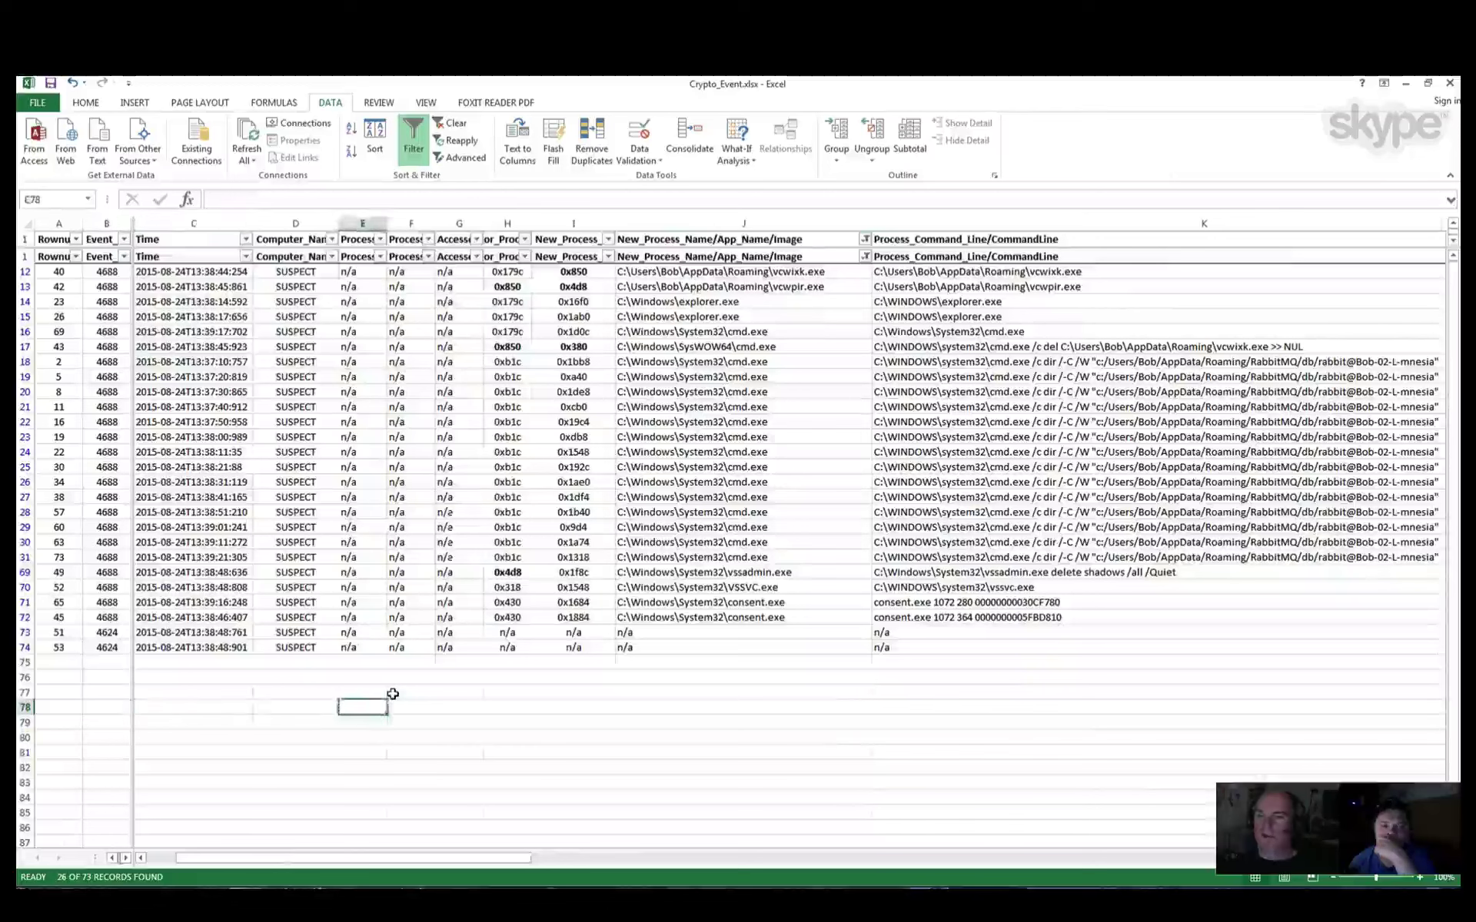
key(Right)
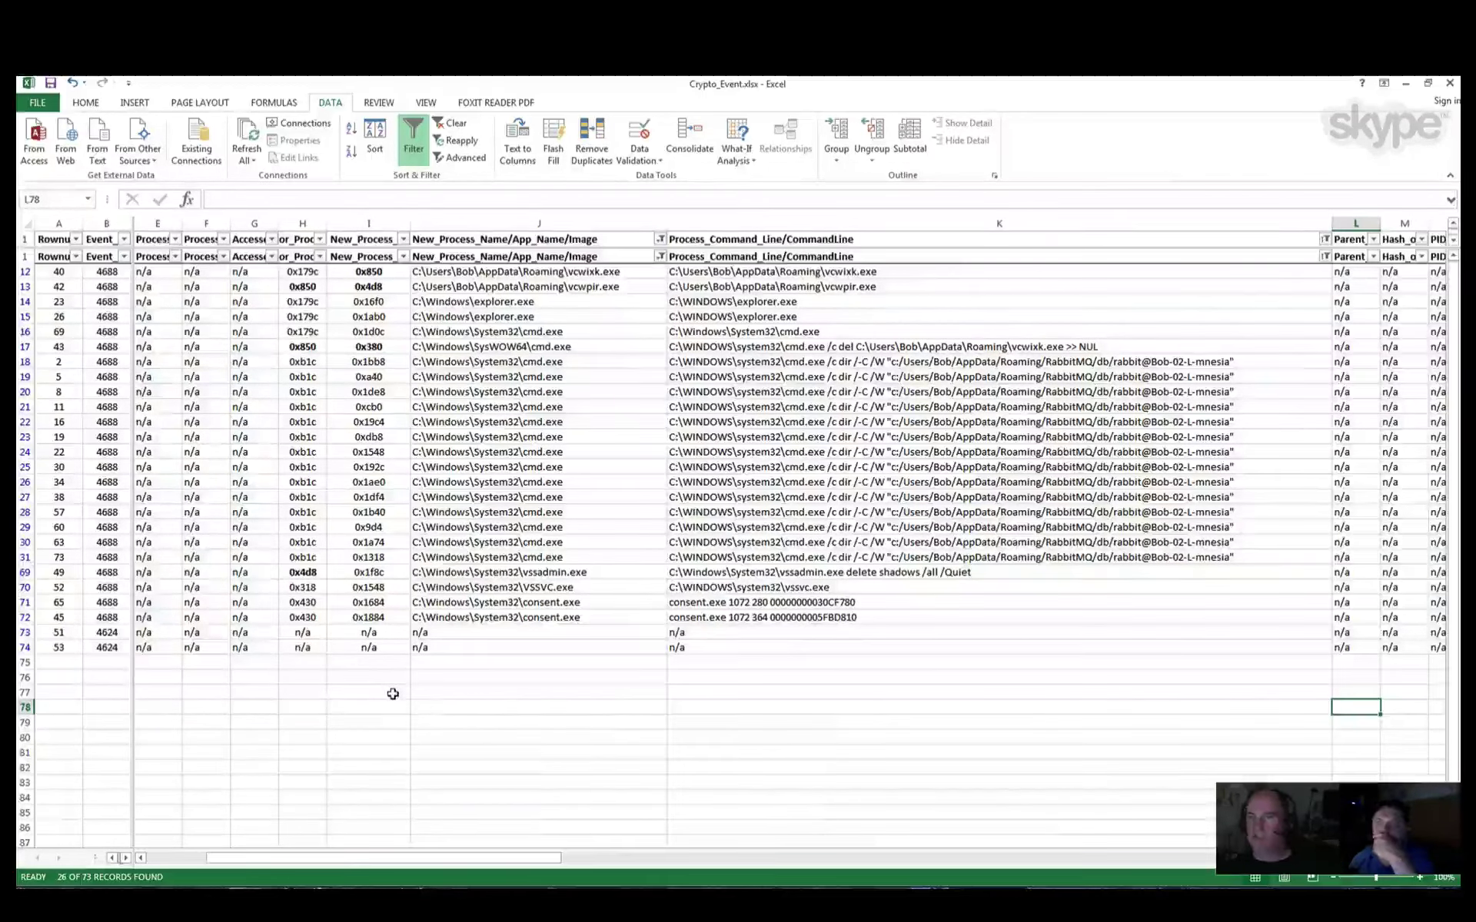
Step: Examine the vcwixk.exe and vcwpir.exe command lines and the event IDs of all the filtered rows
click(779, 273)
mouse_move(780, 273)
mouse_down()
mouse_move(787, 303)
mouse_move(789, 288)
mouse_up()
click(906, 286)
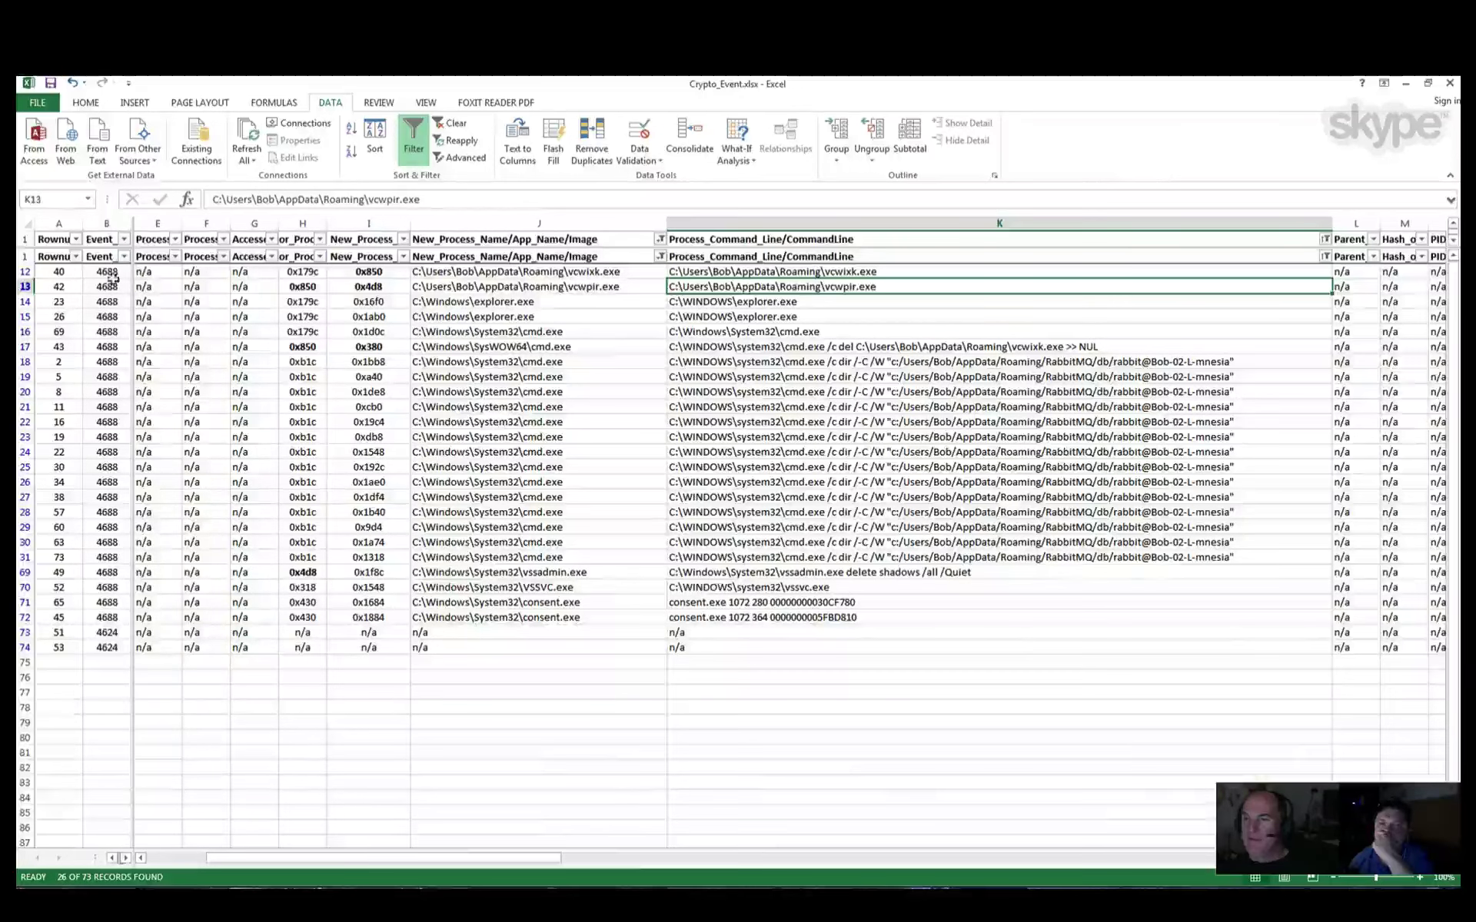
drag(113, 277, 116, 652)
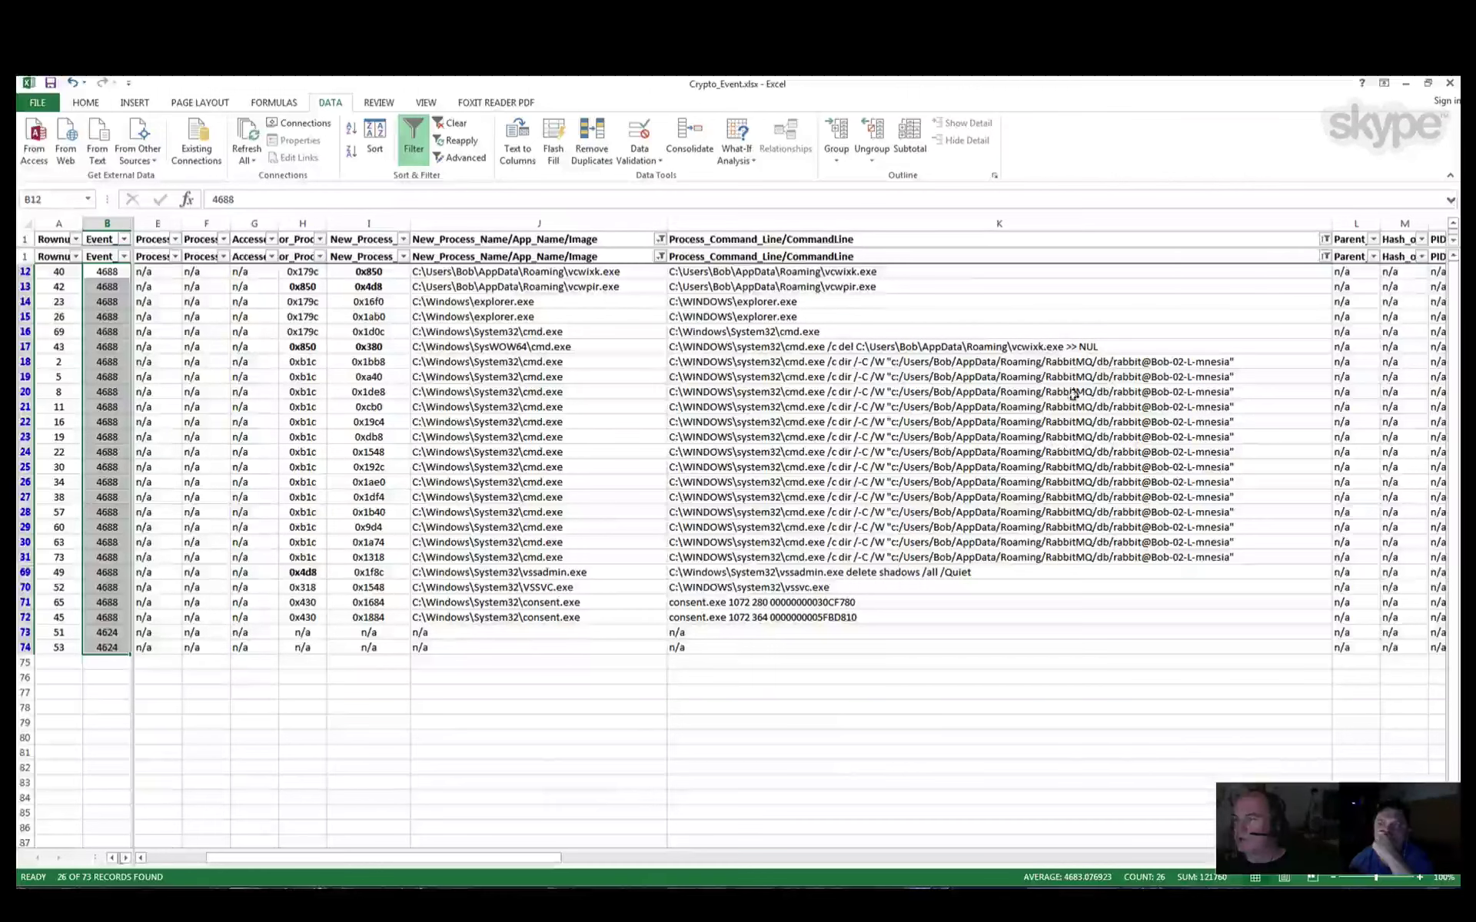
Step: Exclude the cmd.exe /c dir entries for the RabbitMQ database folder from the Process_Command_Line/CommandLine filter
click(1136, 361)
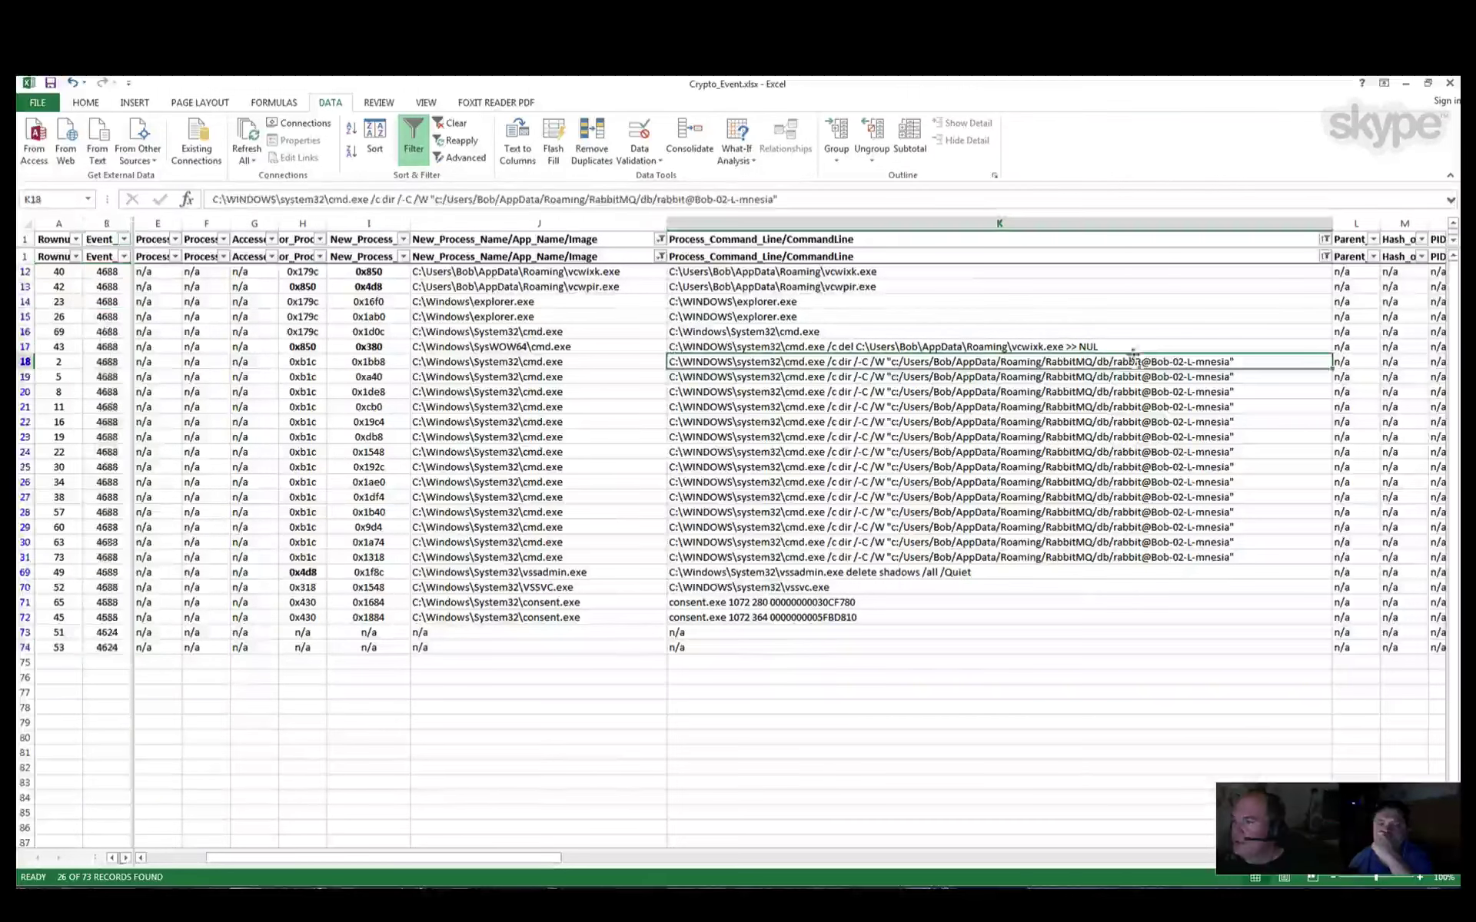
click(1326, 257)
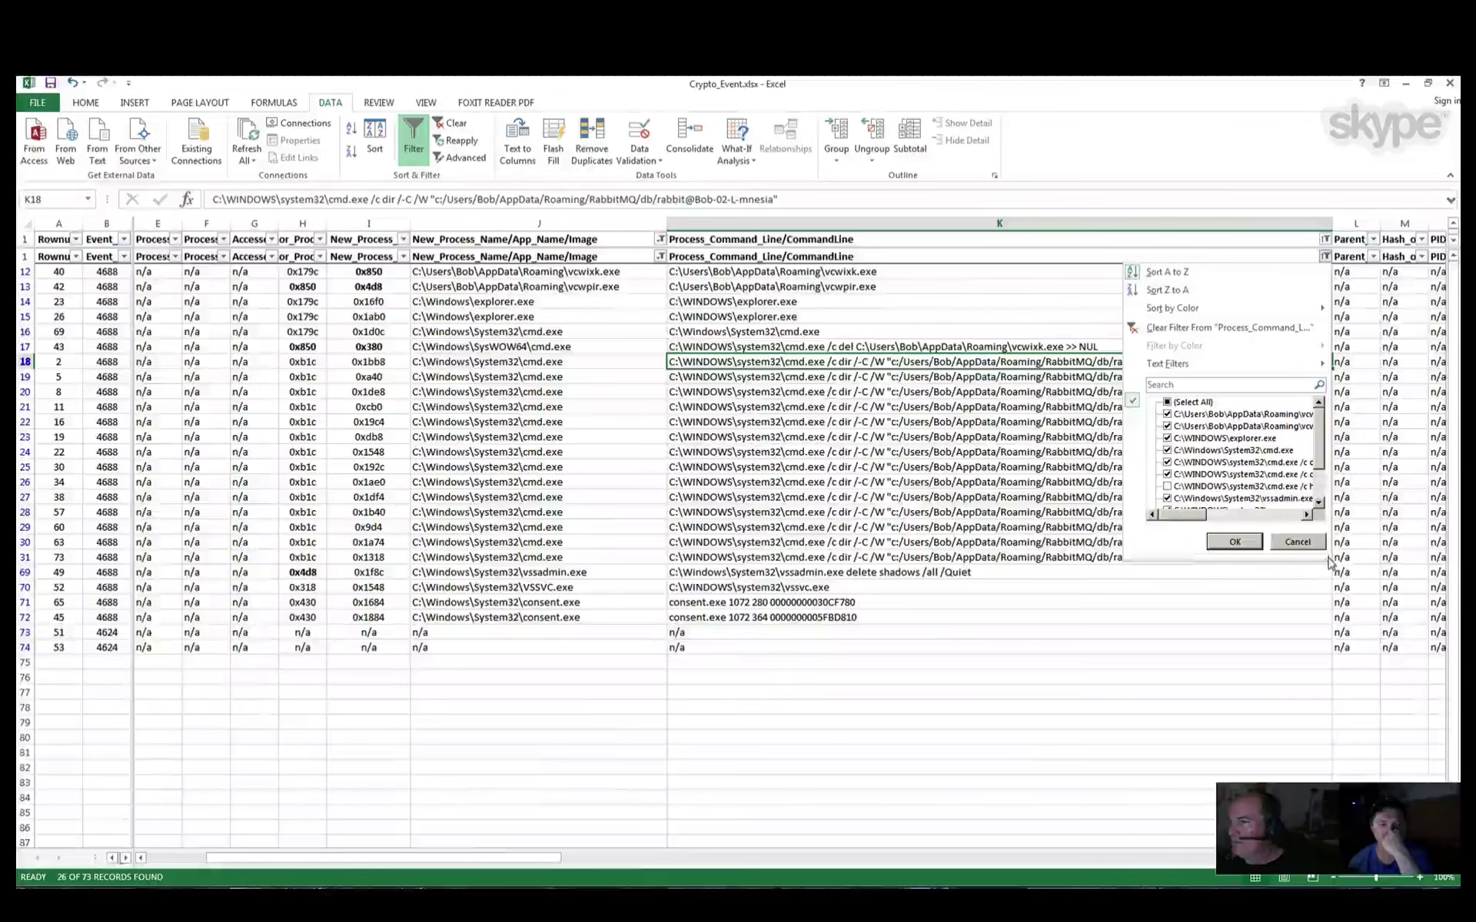
drag(1327, 563, 1459, 665)
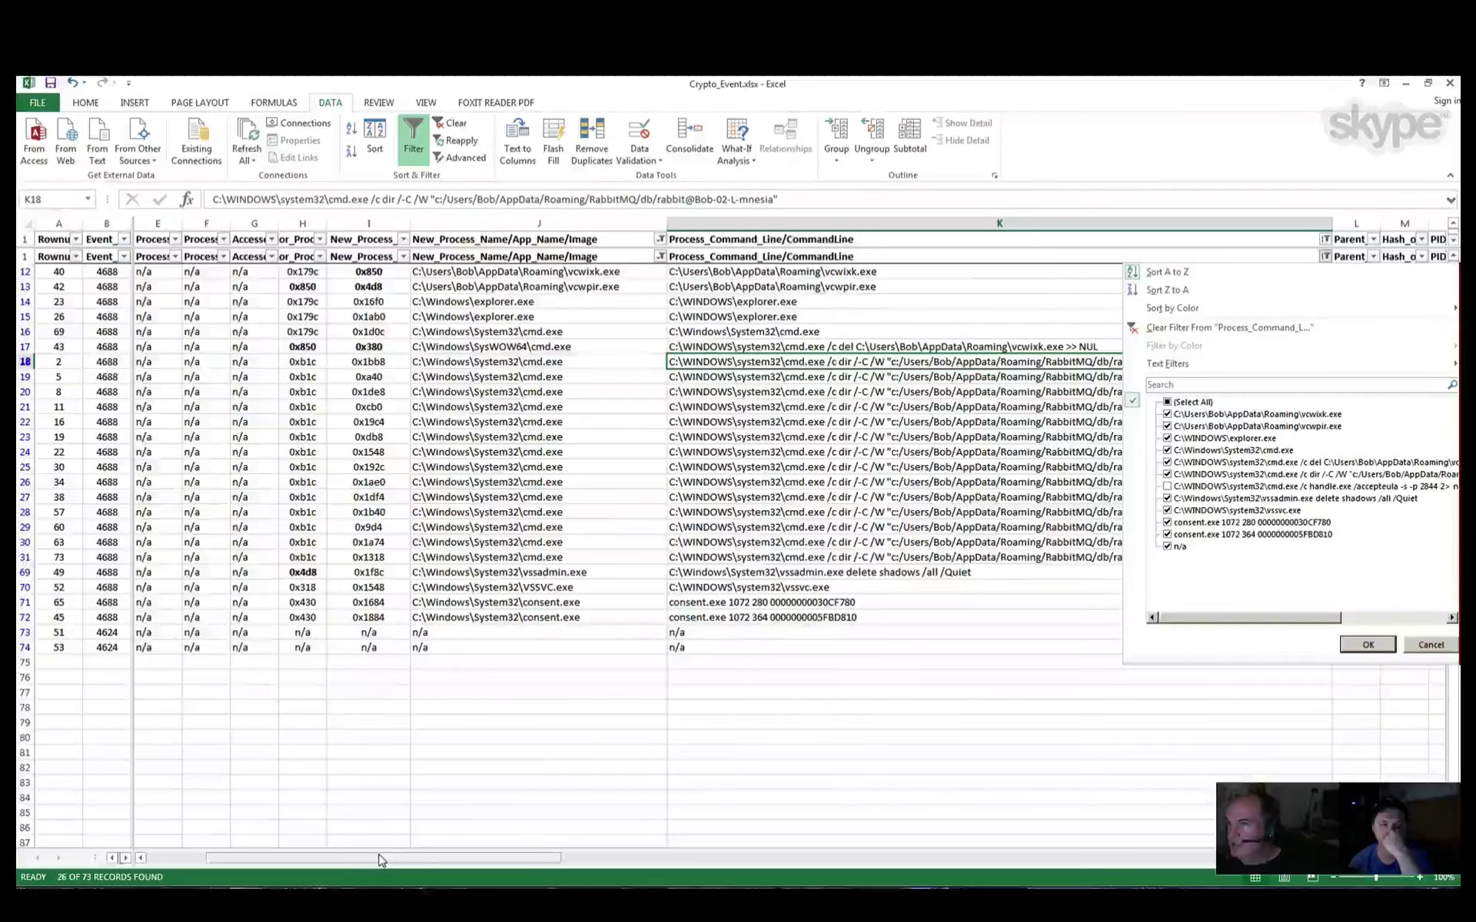
drag(382, 860, 470, 861)
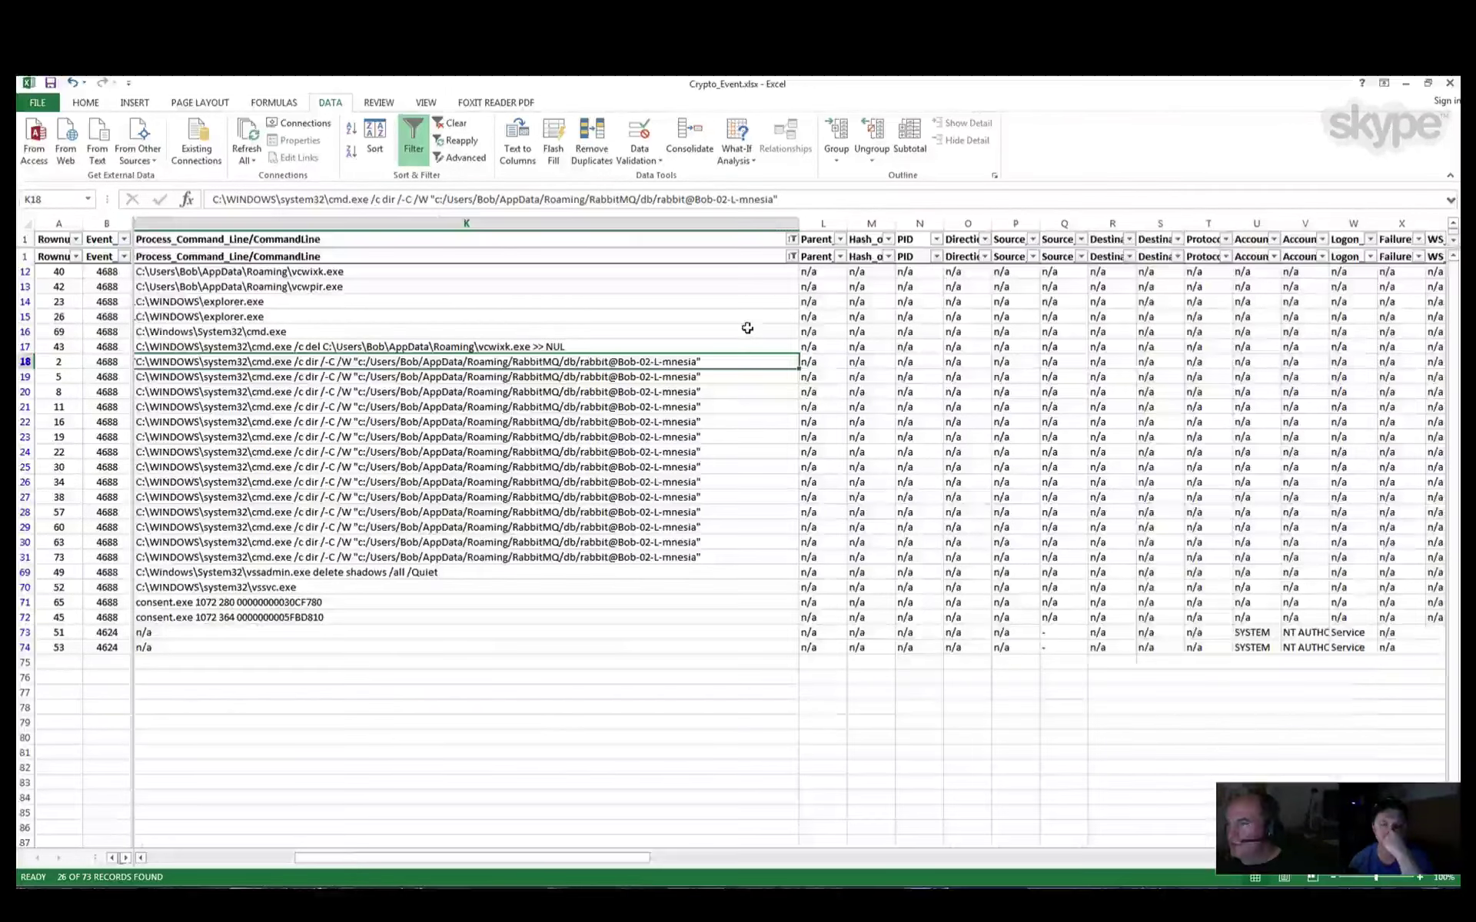
click(791, 256)
drag(796, 560, 1129, 674)
click(980, 479)
click(1028, 653)
Step: Highlight the vssadmin.exe delete shadows /all /Quiet and cmd.exe /c del vcwixk.exe command lines in yellow
click(314, 556)
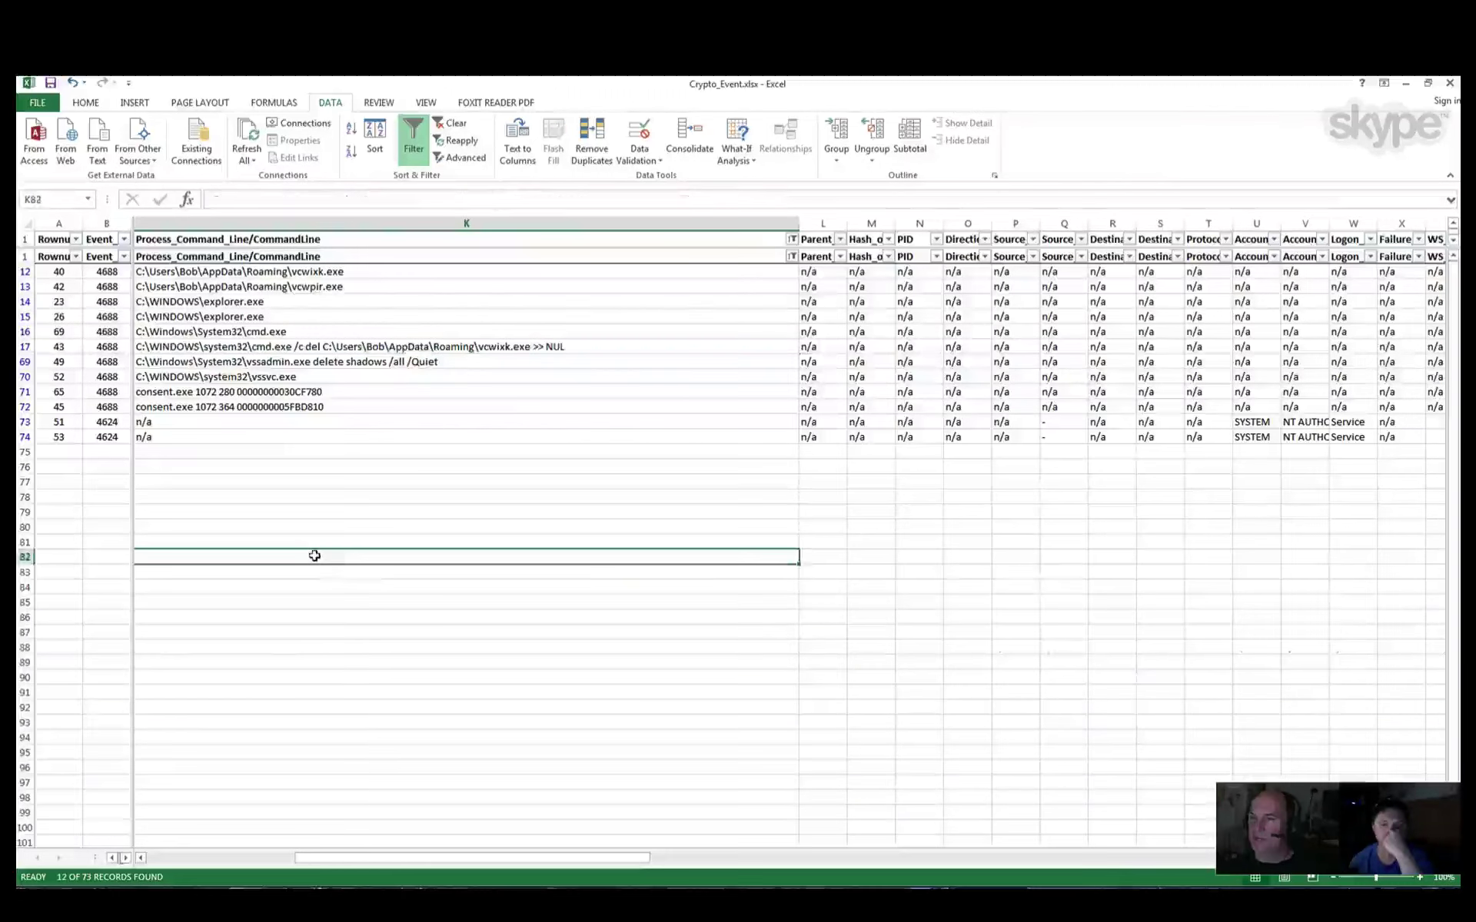
key(Left)
key(Left)
key(Left)
key(Left)
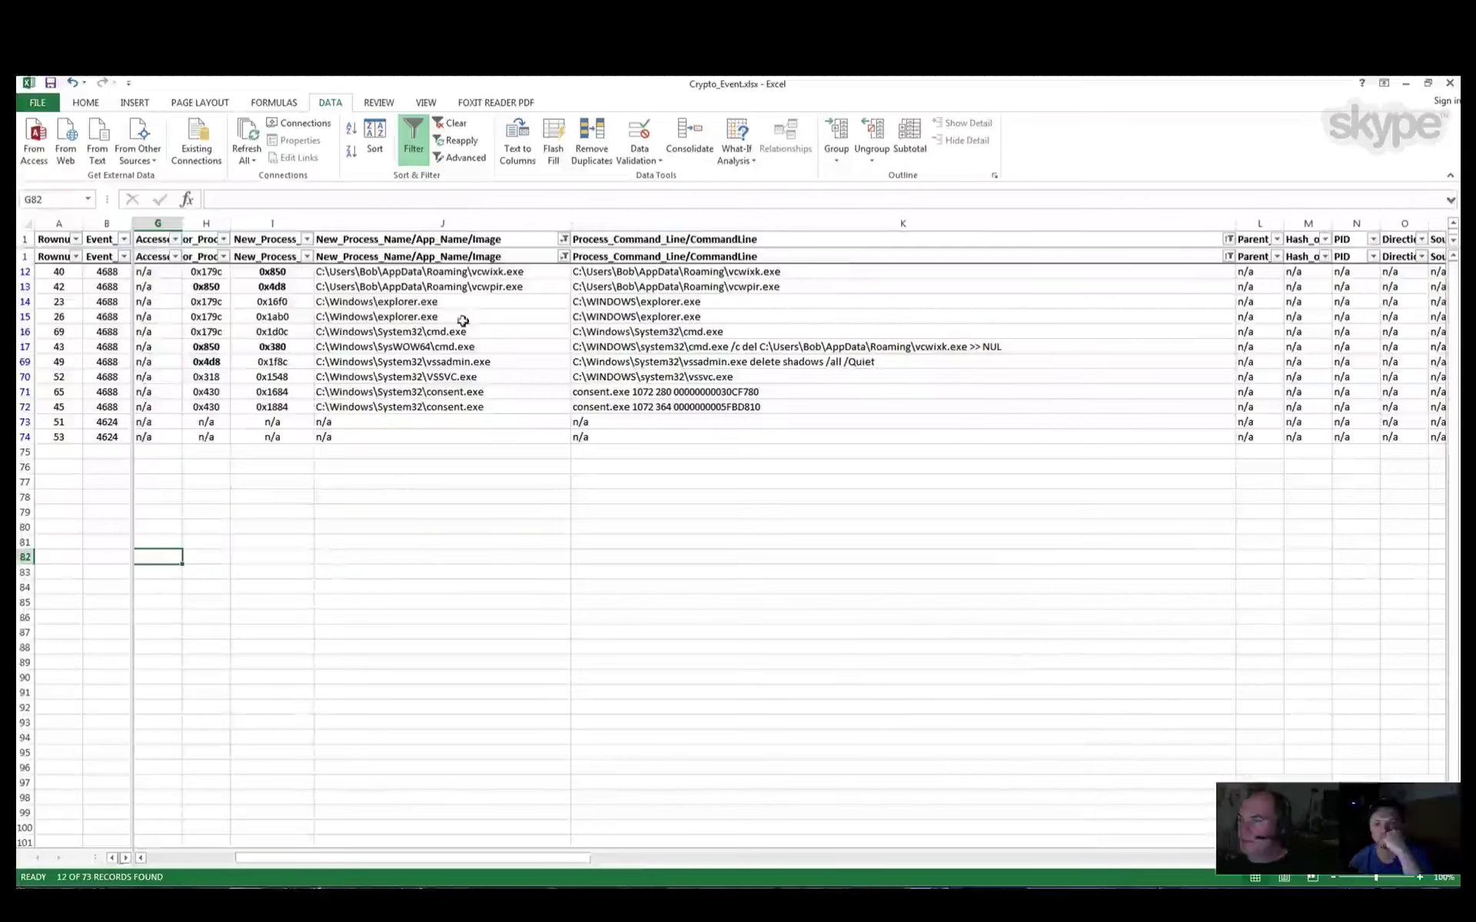
click(841, 364)
click(85, 102)
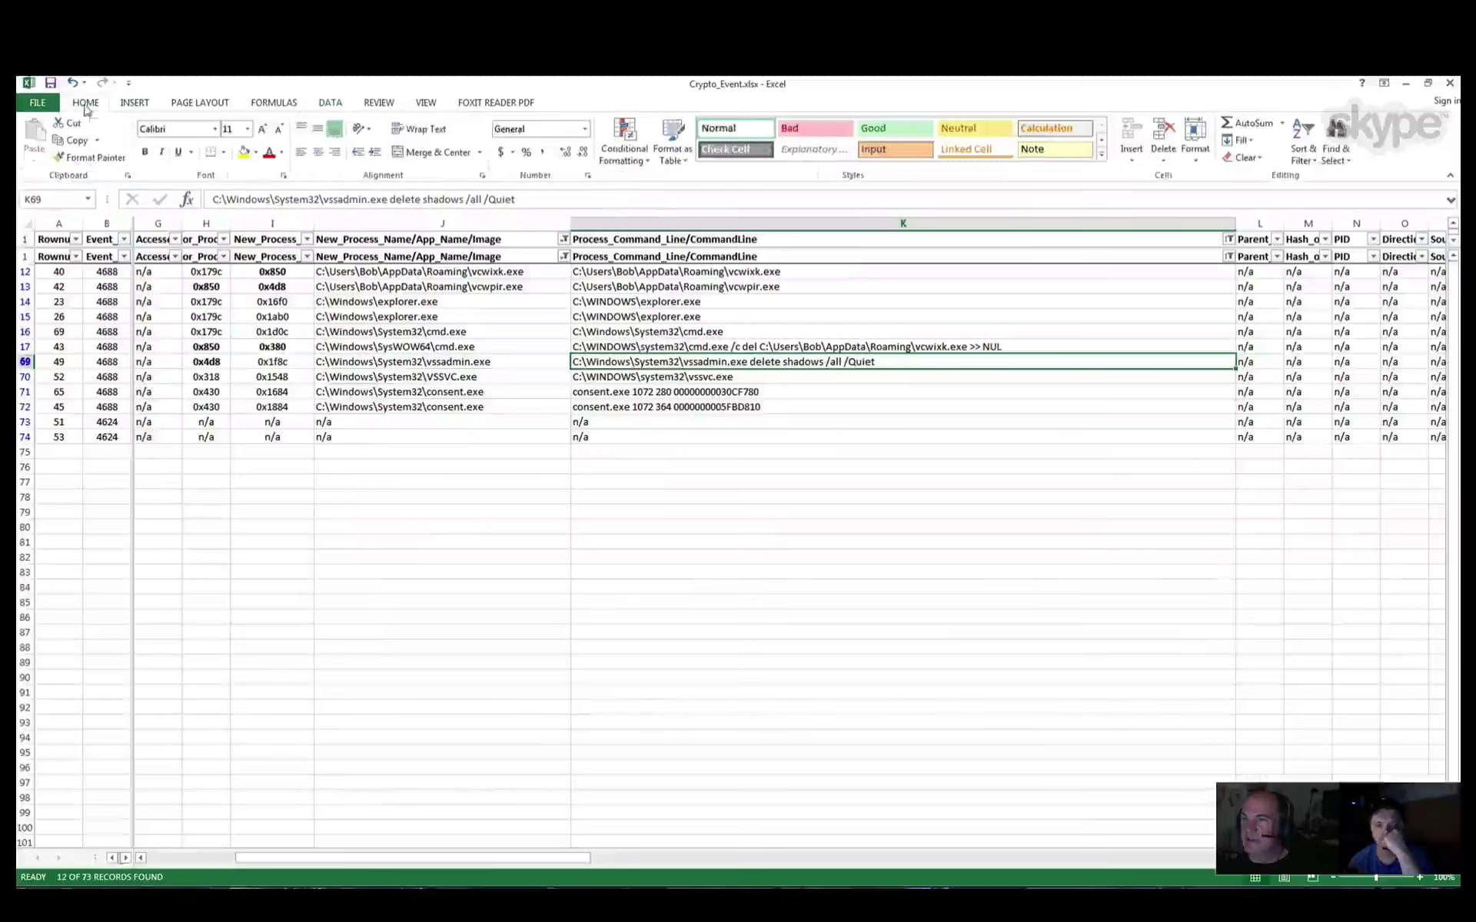
click(243, 152)
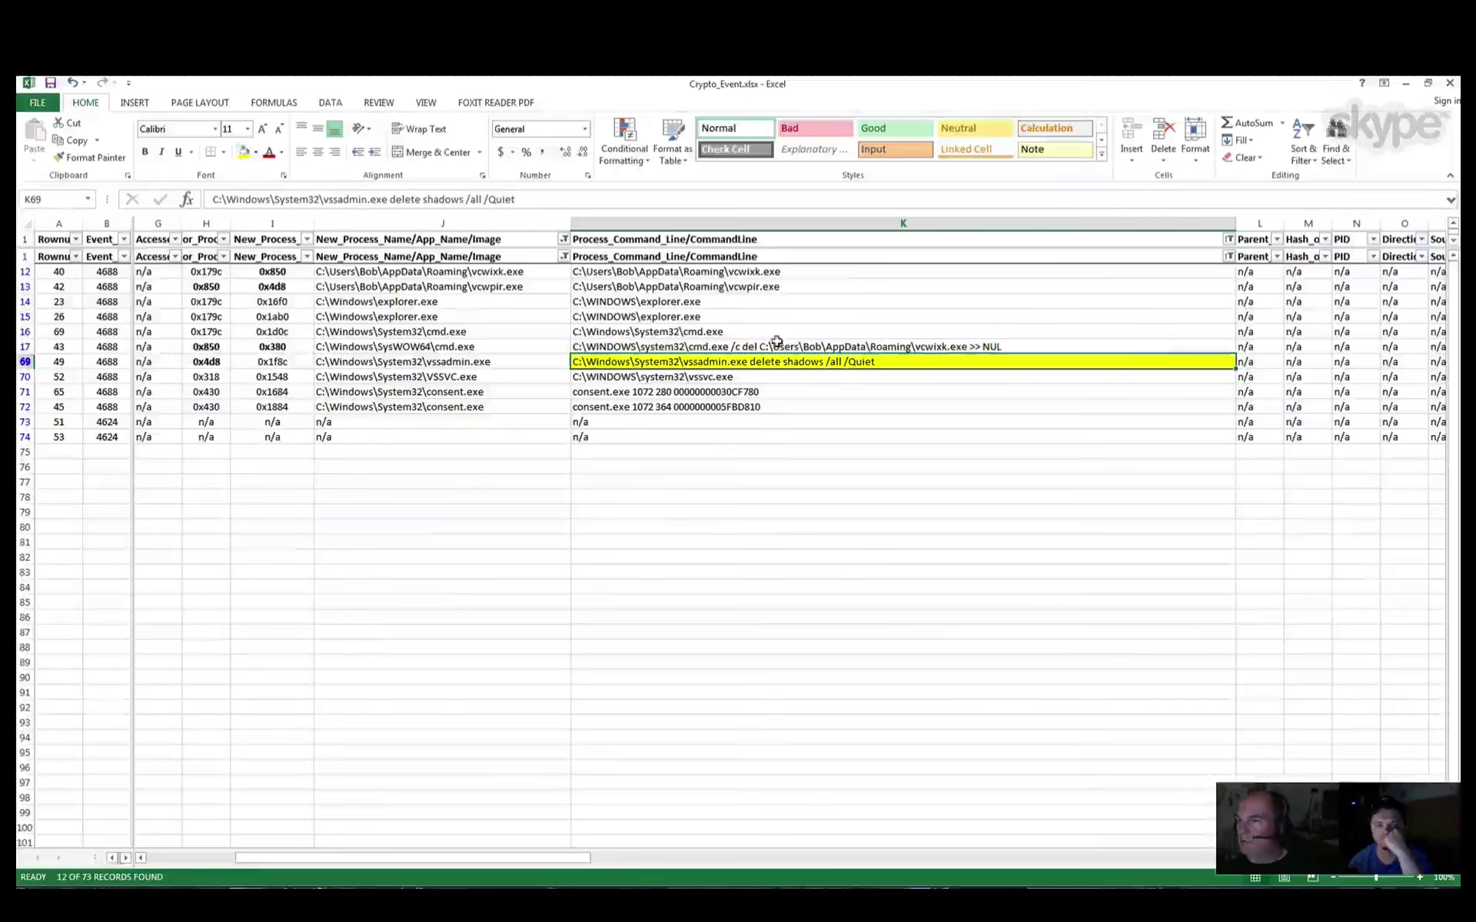
click(839, 348)
click(243, 152)
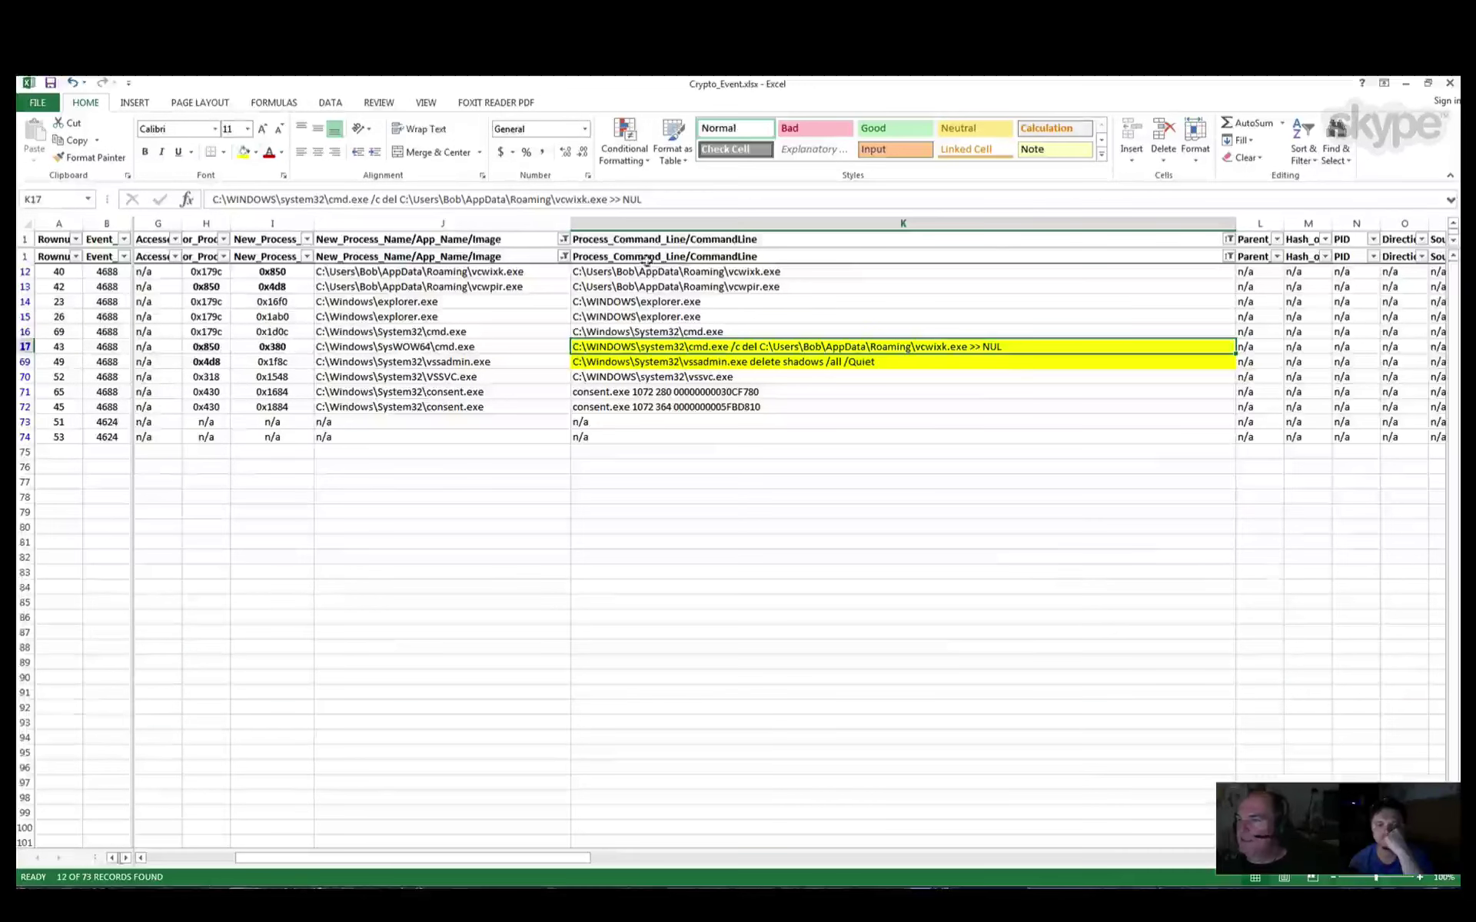
Step: Highlight the vcwixk.exe and vcwpir.exe command-line cells in yellow
drag(696, 278, 695, 286)
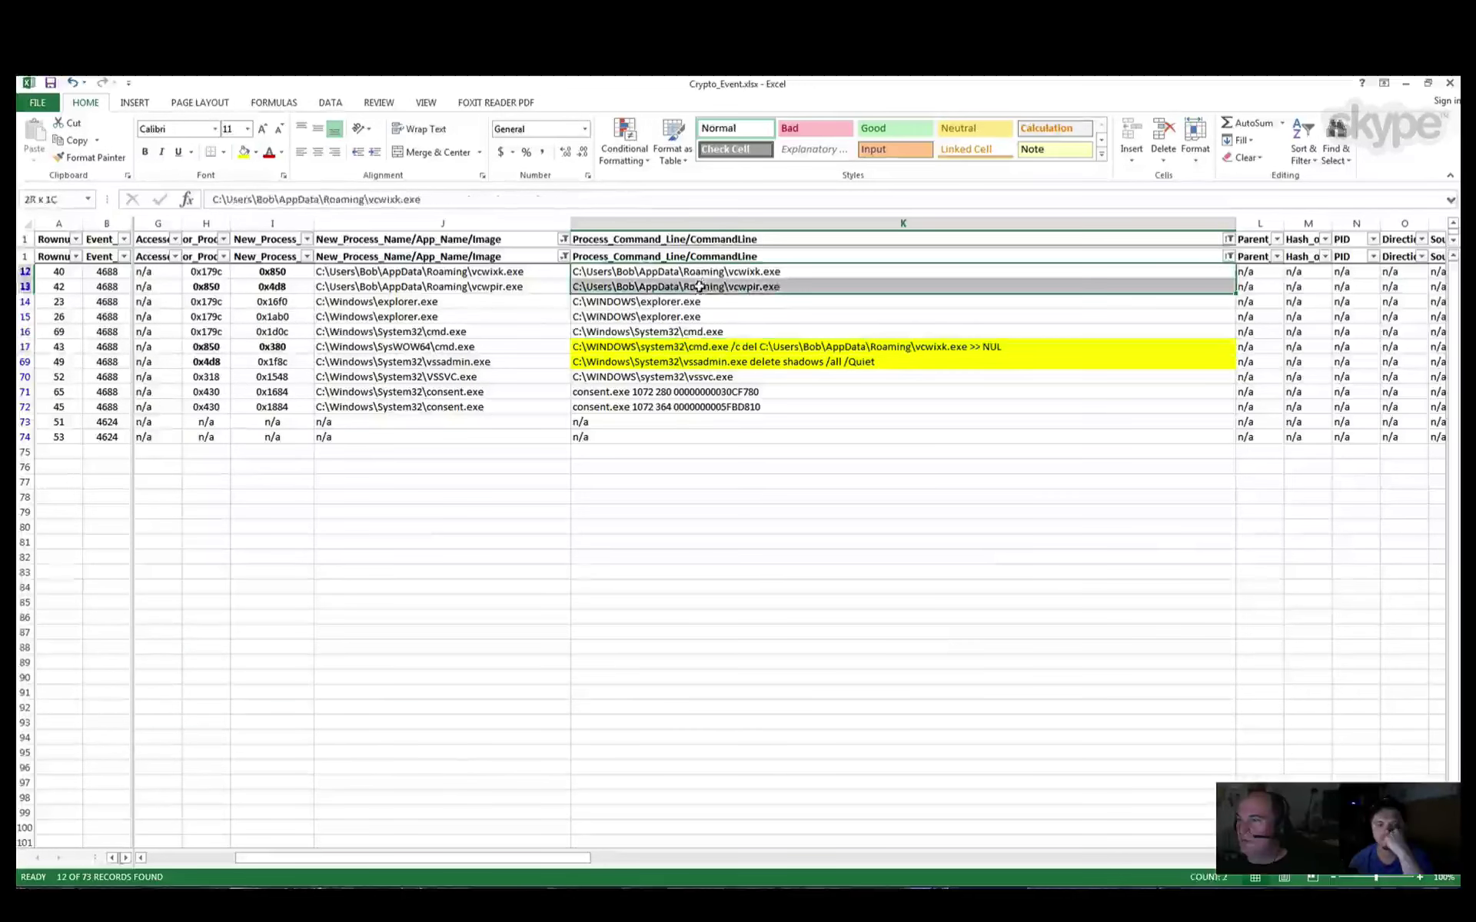
click(243, 152)
click(769, 557)
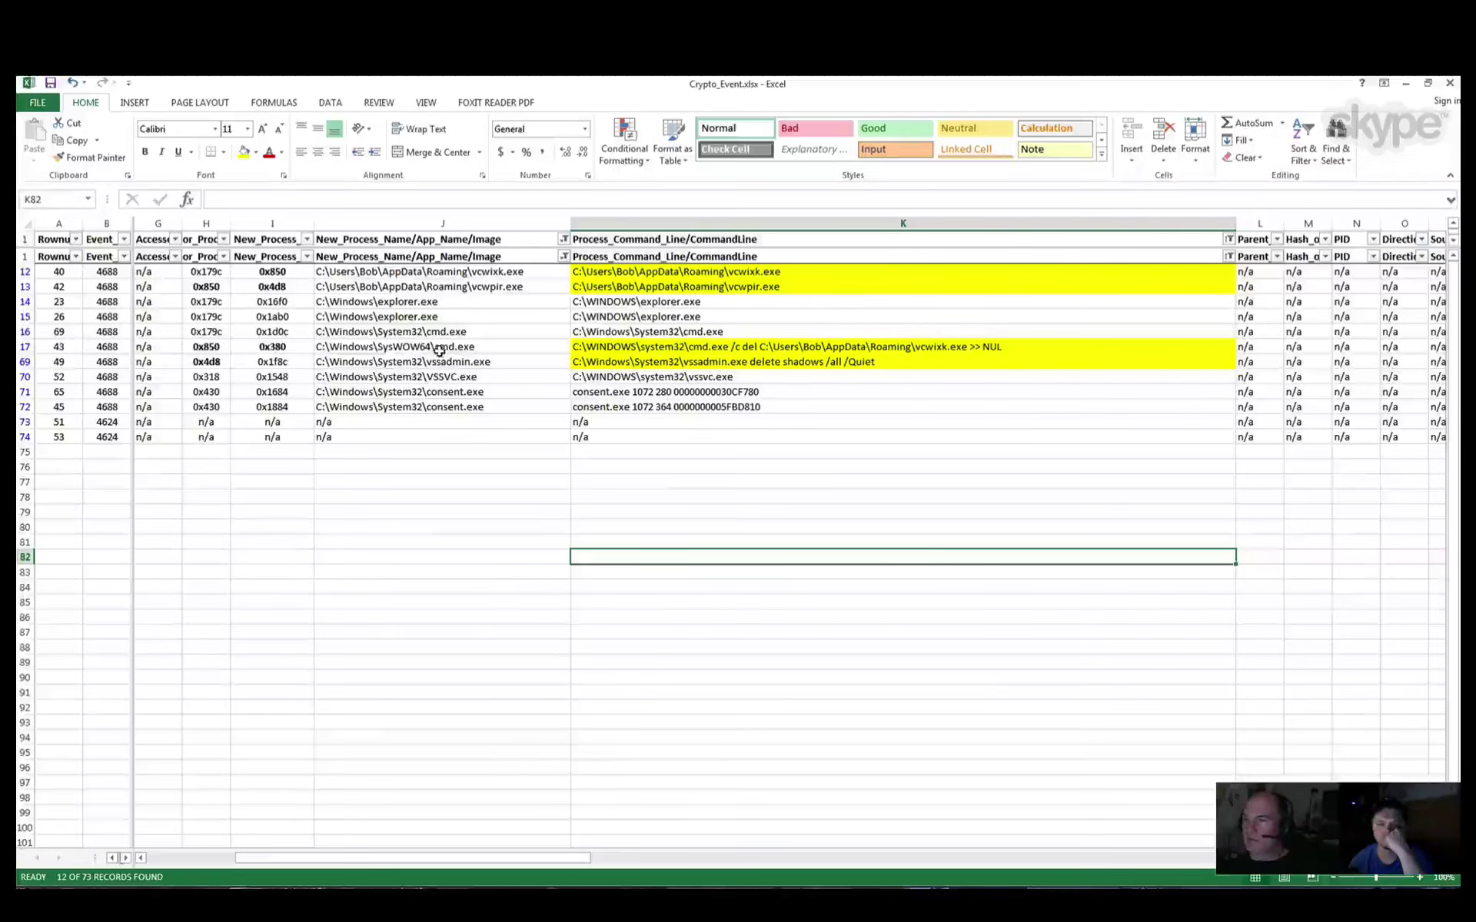
Step: Examine the highlighted cmd.exe /c del, vssadmin.exe delete shadows, vcwixk.exe and vcwpir.exe command lines in the filtered log
click(942, 348)
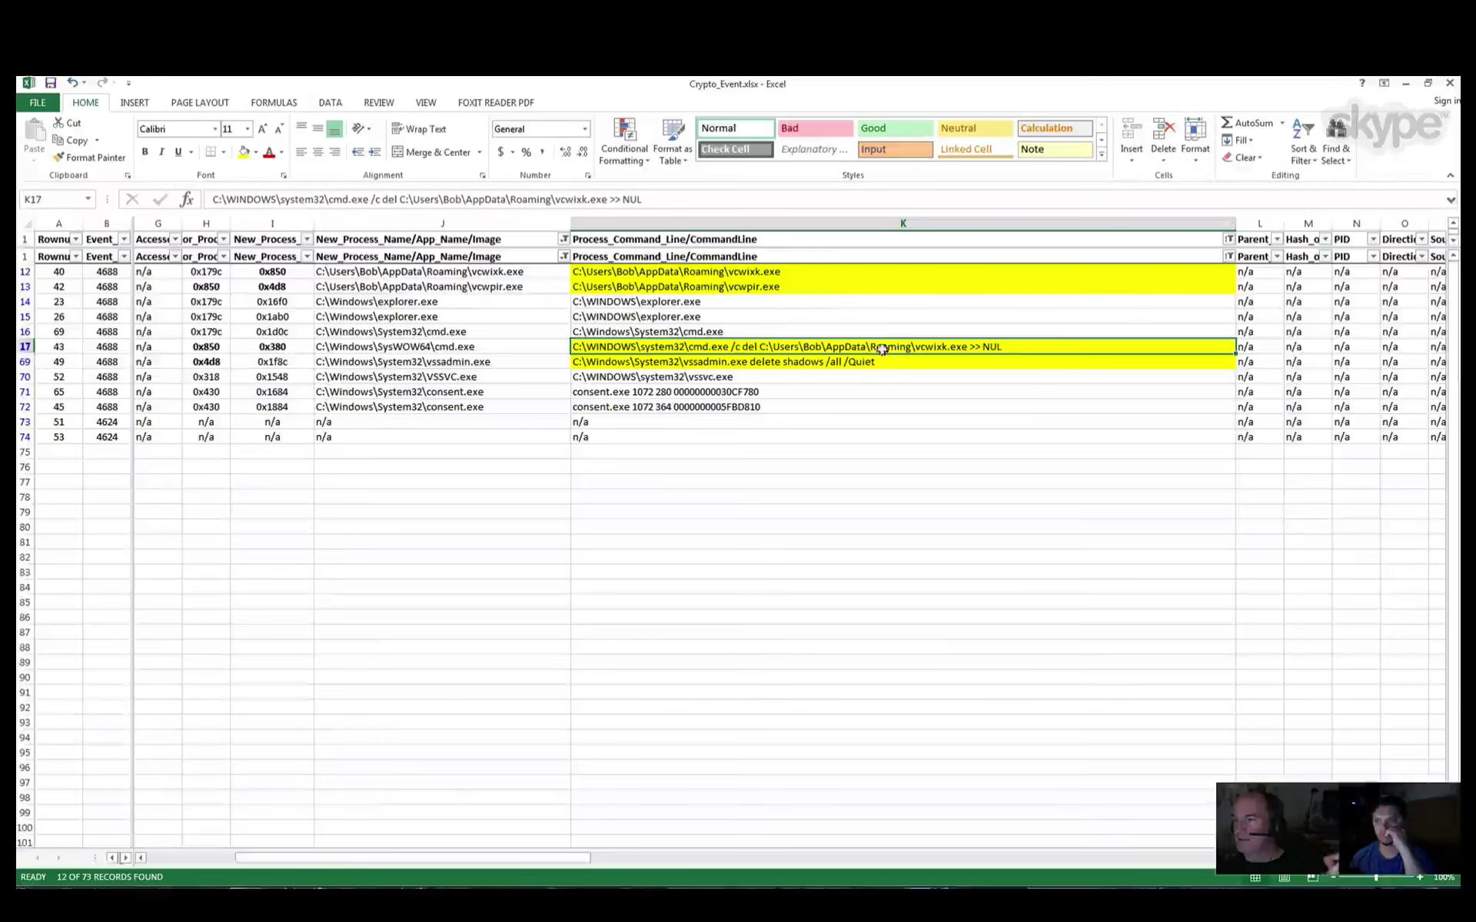
click(448, 363)
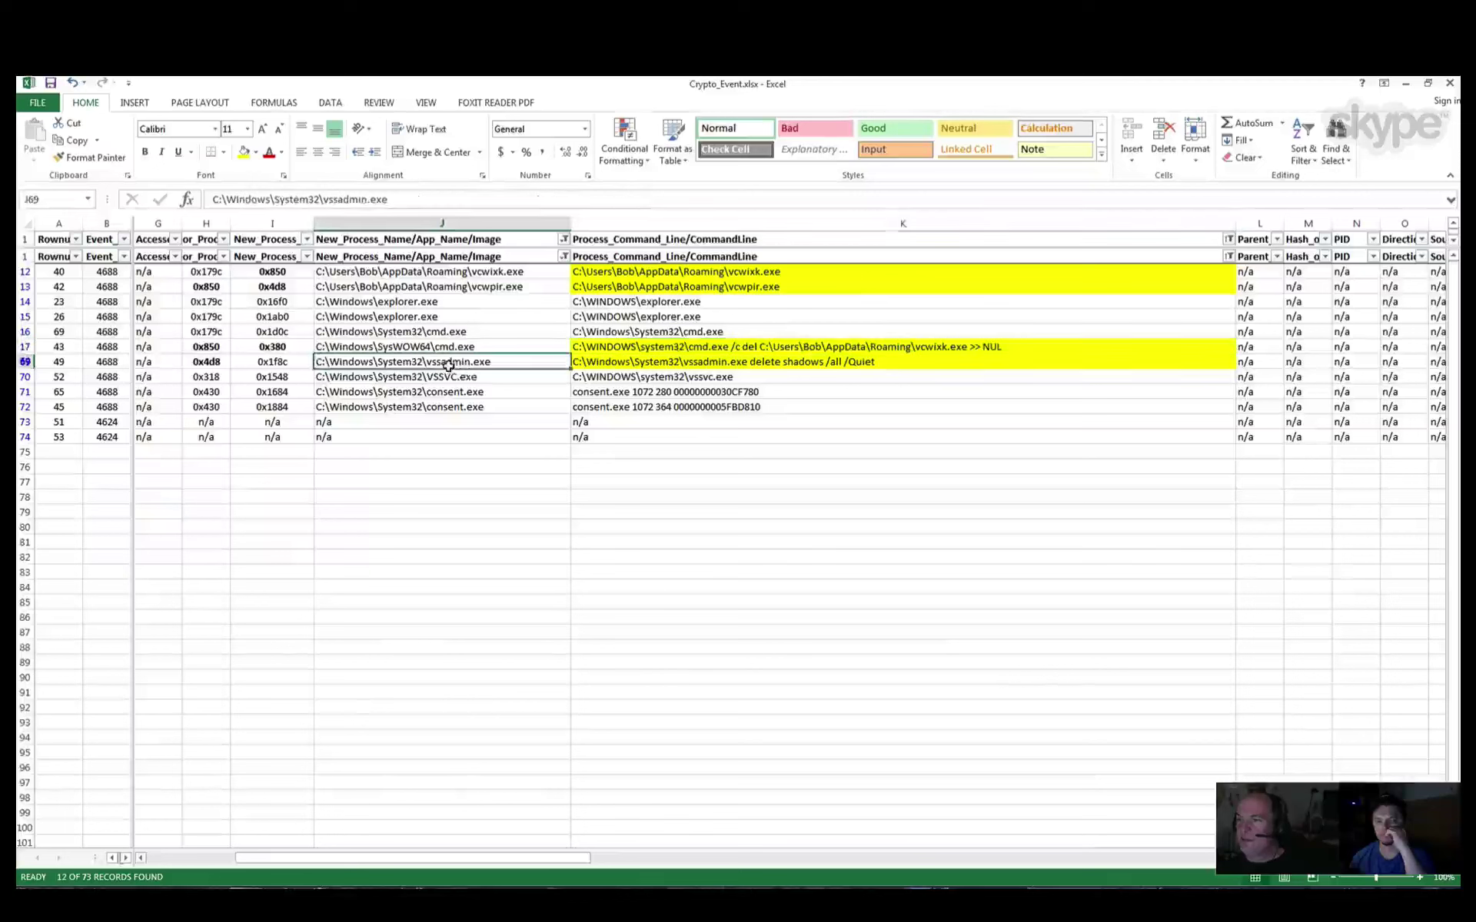
click(772, 364)
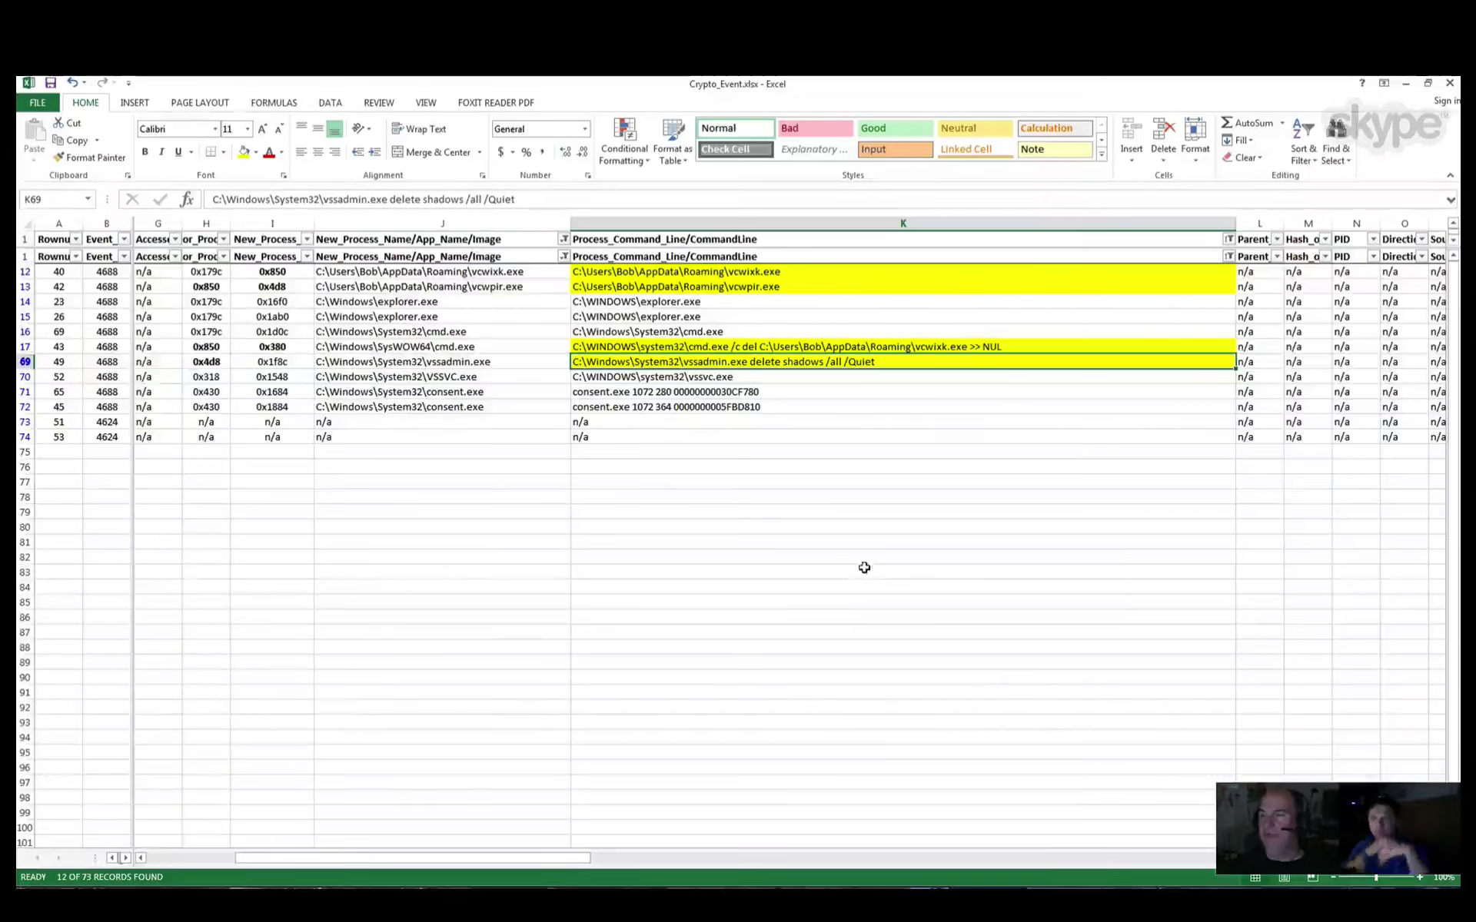
drag(713, 272, 717, 288)
drag(887, 348, 846, 362)
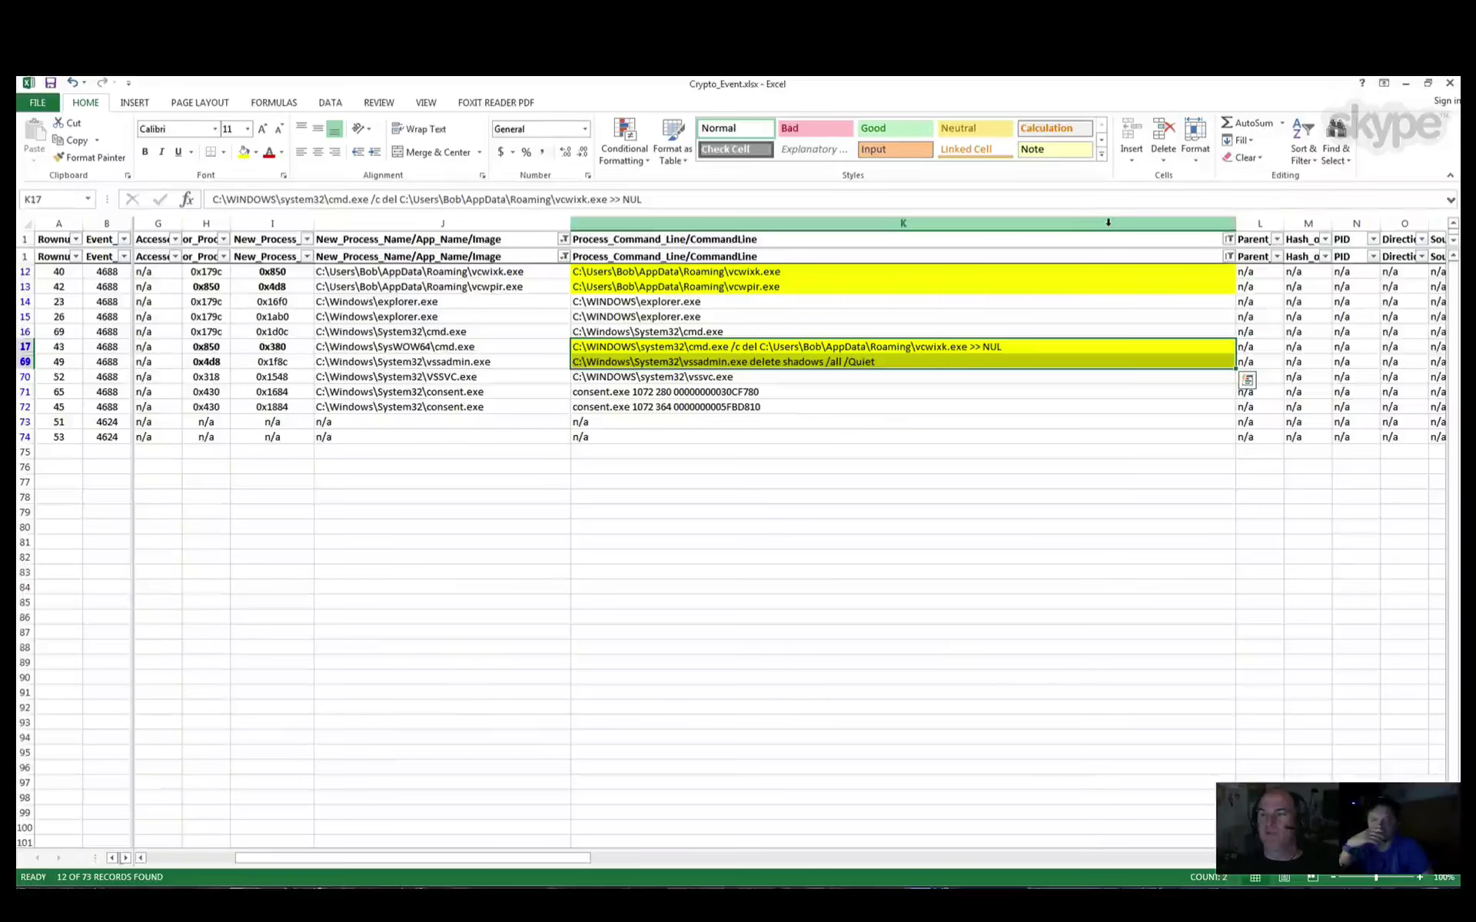
Step: Close the Crypto_Event workbook and open MA LAB 2 Data.xlsx from the desktop
click(1449, 87)
click(737, 504)
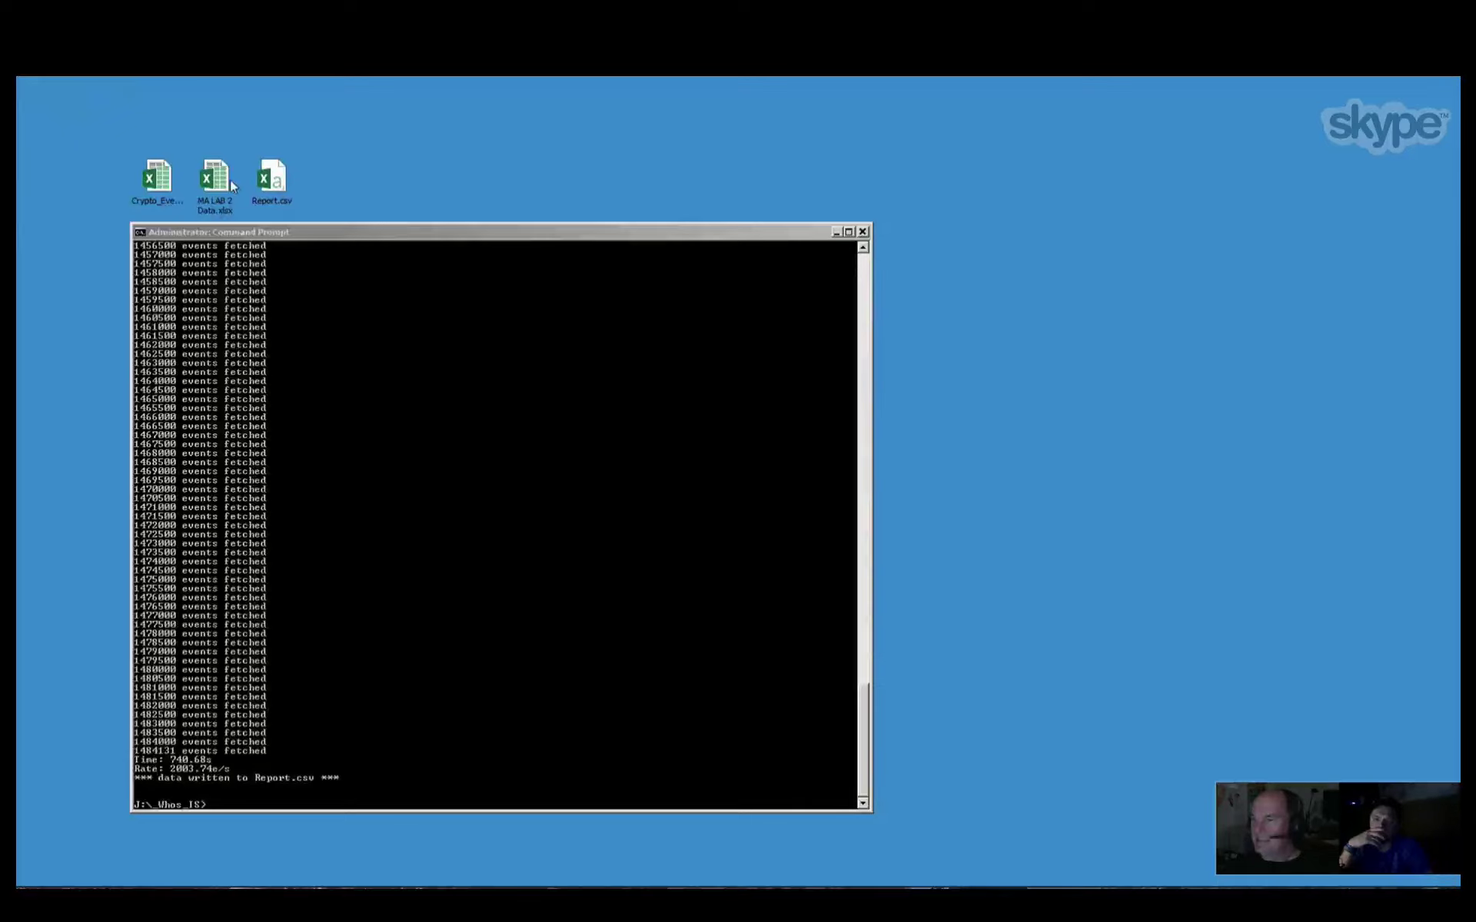
double_click(230, 185)
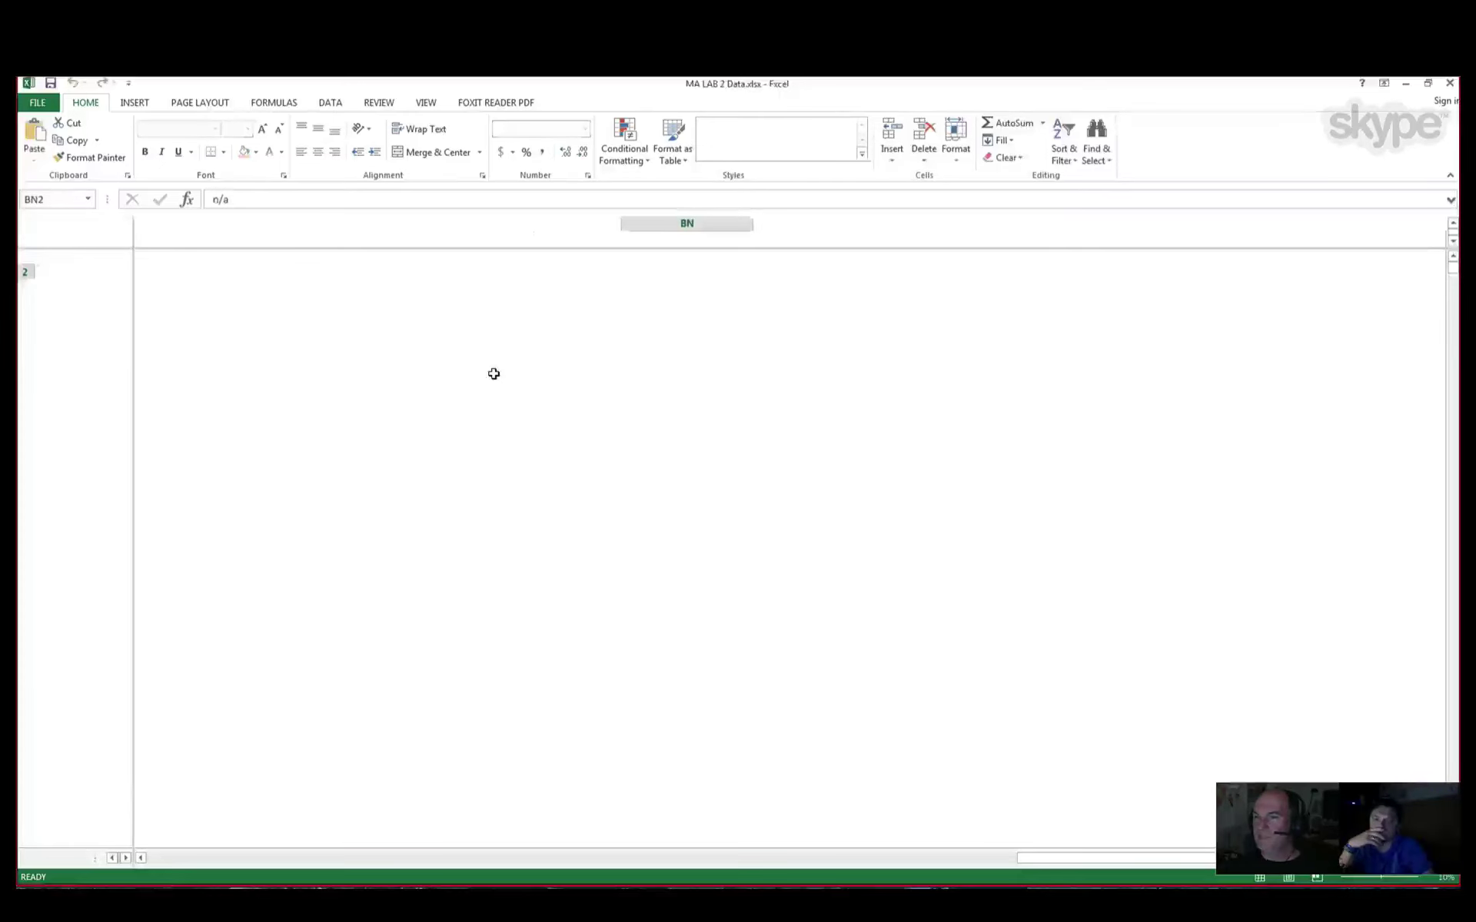
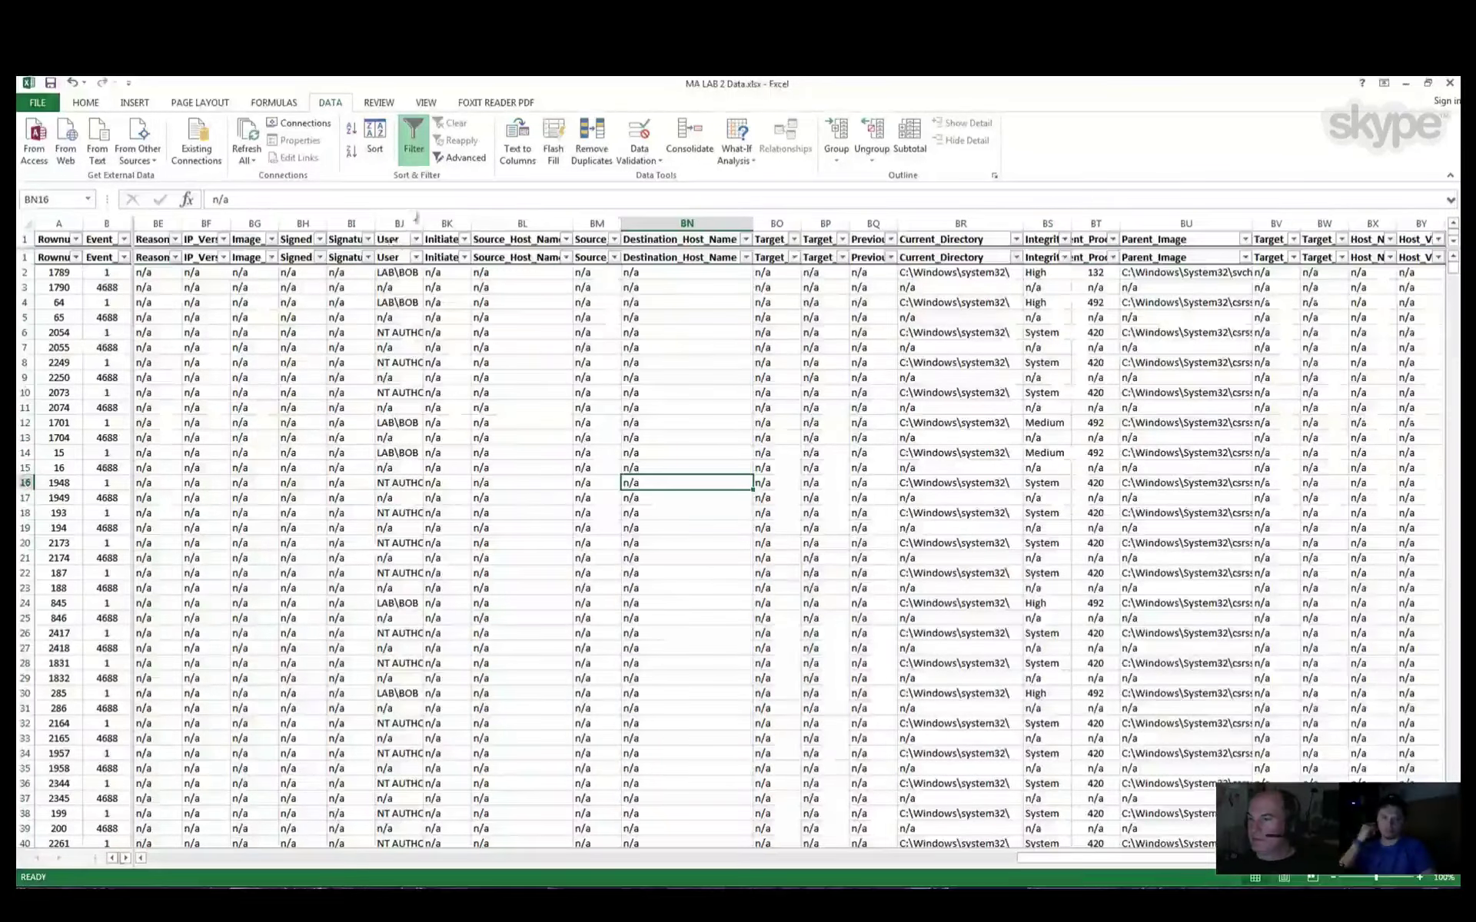
Step: Go to the Process_Command_Line/CommandLine column and widen it so the full conhost.exe command lines fit
click(290, 379)
key(Left)
key(Left)
key(Left)
key(Left)
key(Left)
key(Left)
key(Left)
key(Left)
key(Left)
key(Left)
key(Left)
key(Left)
key(Left)
key(Left)
key(Left)
key(Left)
key(Left)
key(Left)
key(Left)
key(Left)
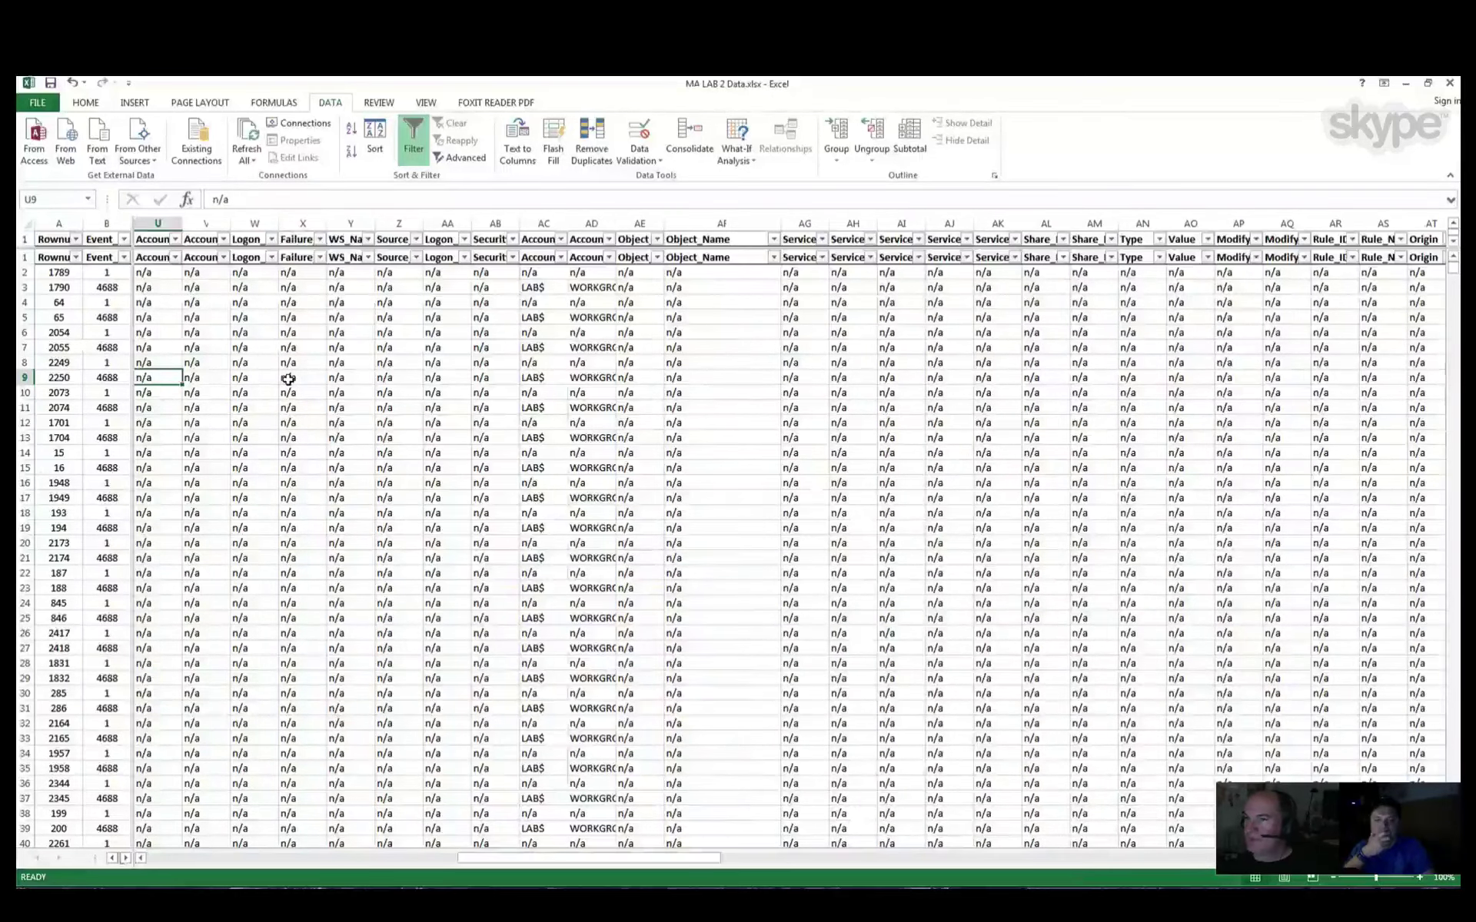
key(Right)
key(Right)
key(Right)
key(Right)
key(Right)
key(Right)
key(Right)
key(Right)
key(Right)
key(Right)
key(Right)
key(Right)
key(Right)
key(Right)
key(Right)
key(Right)
key(Right)
key(Right)
key(Right)
key(Right)
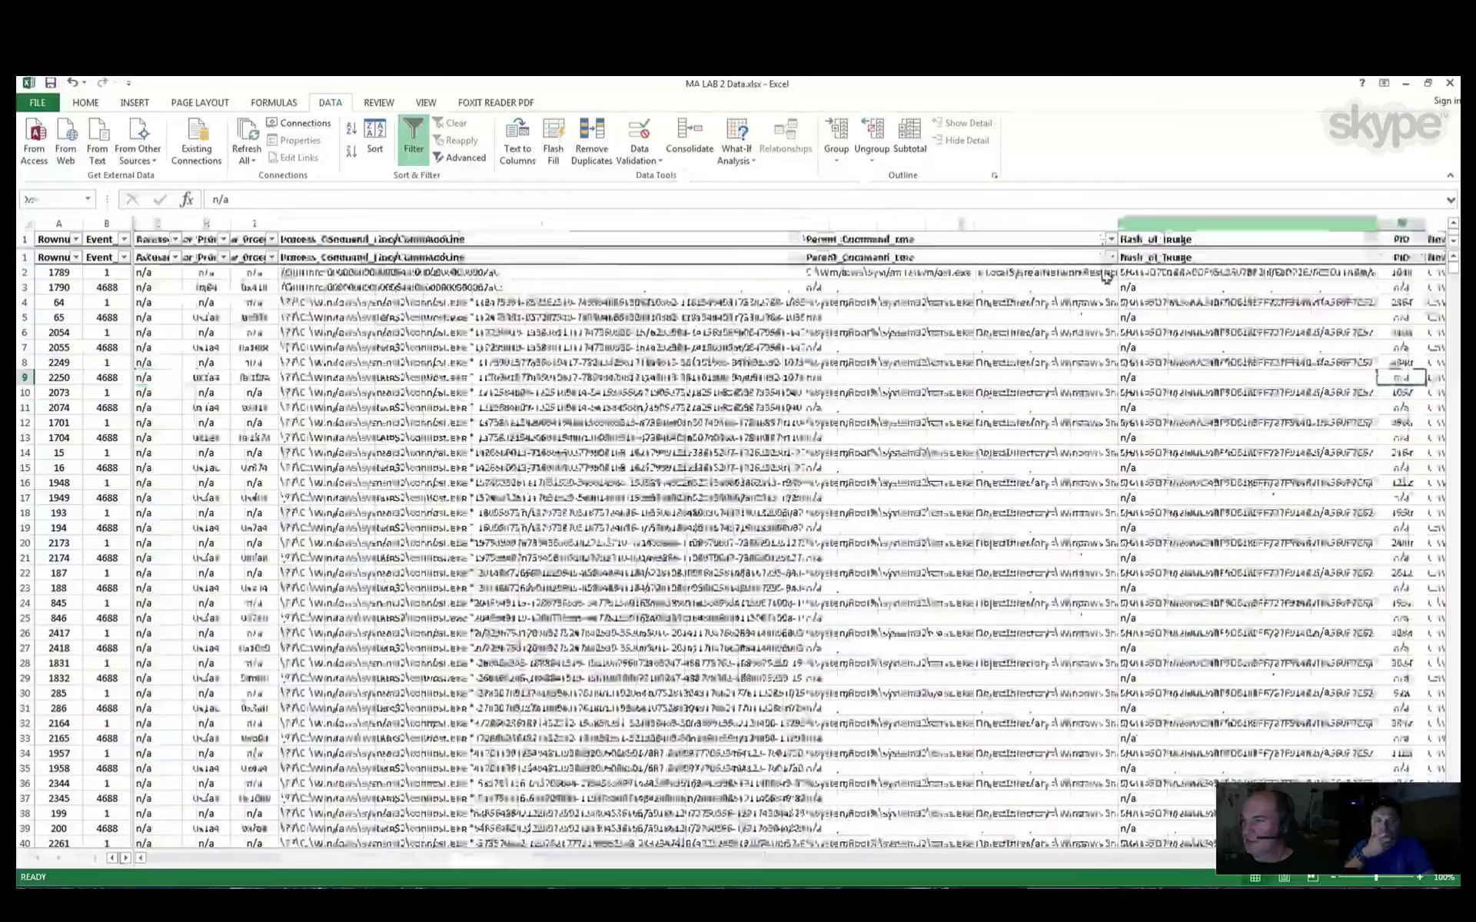
drag(802, 223, 956, 223)
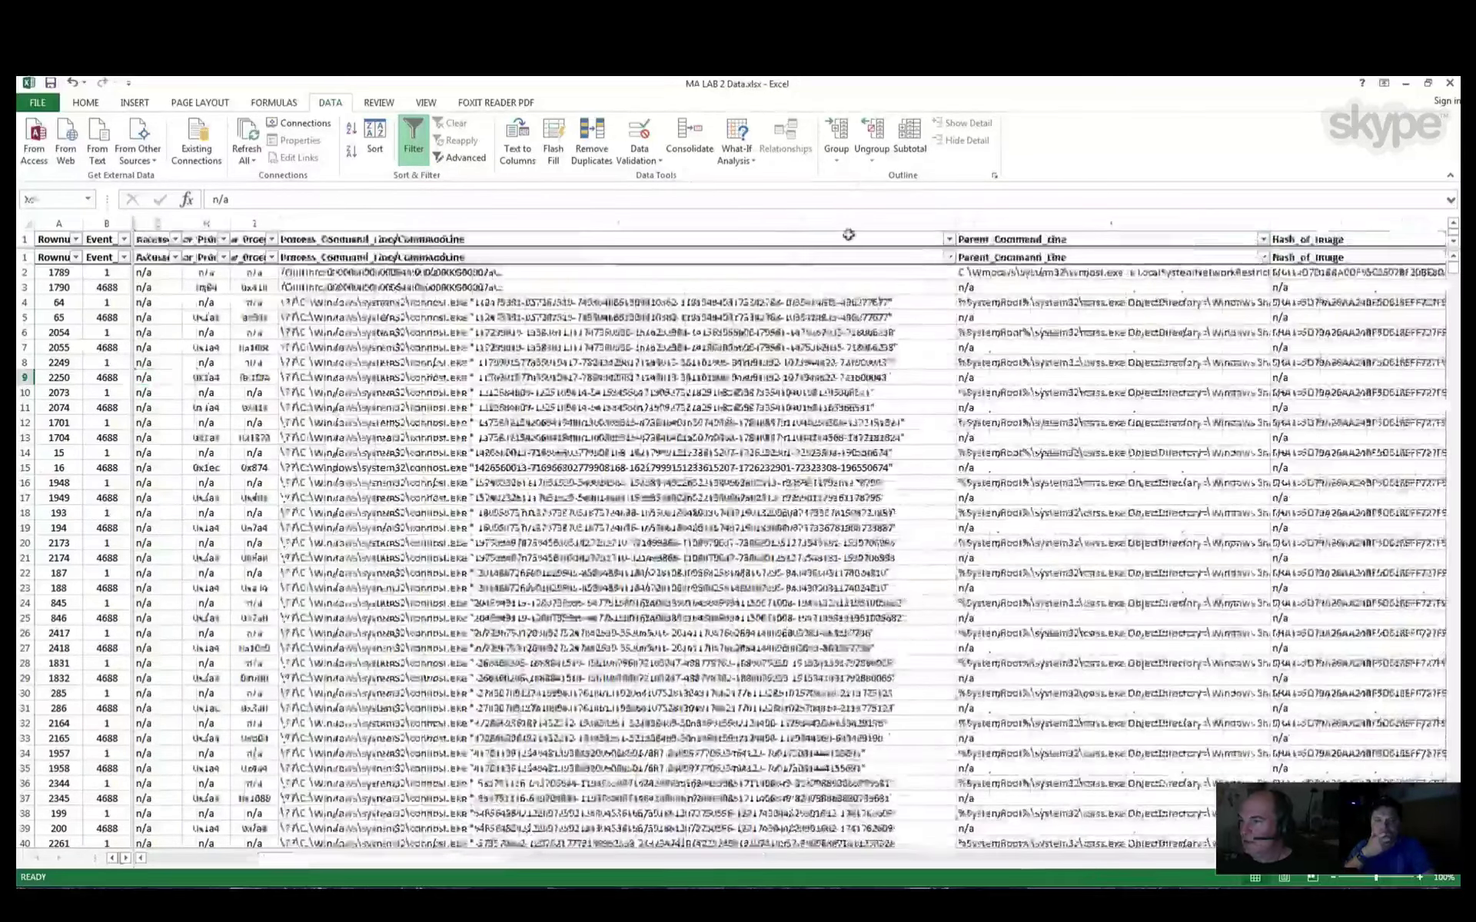
click(950, 239)
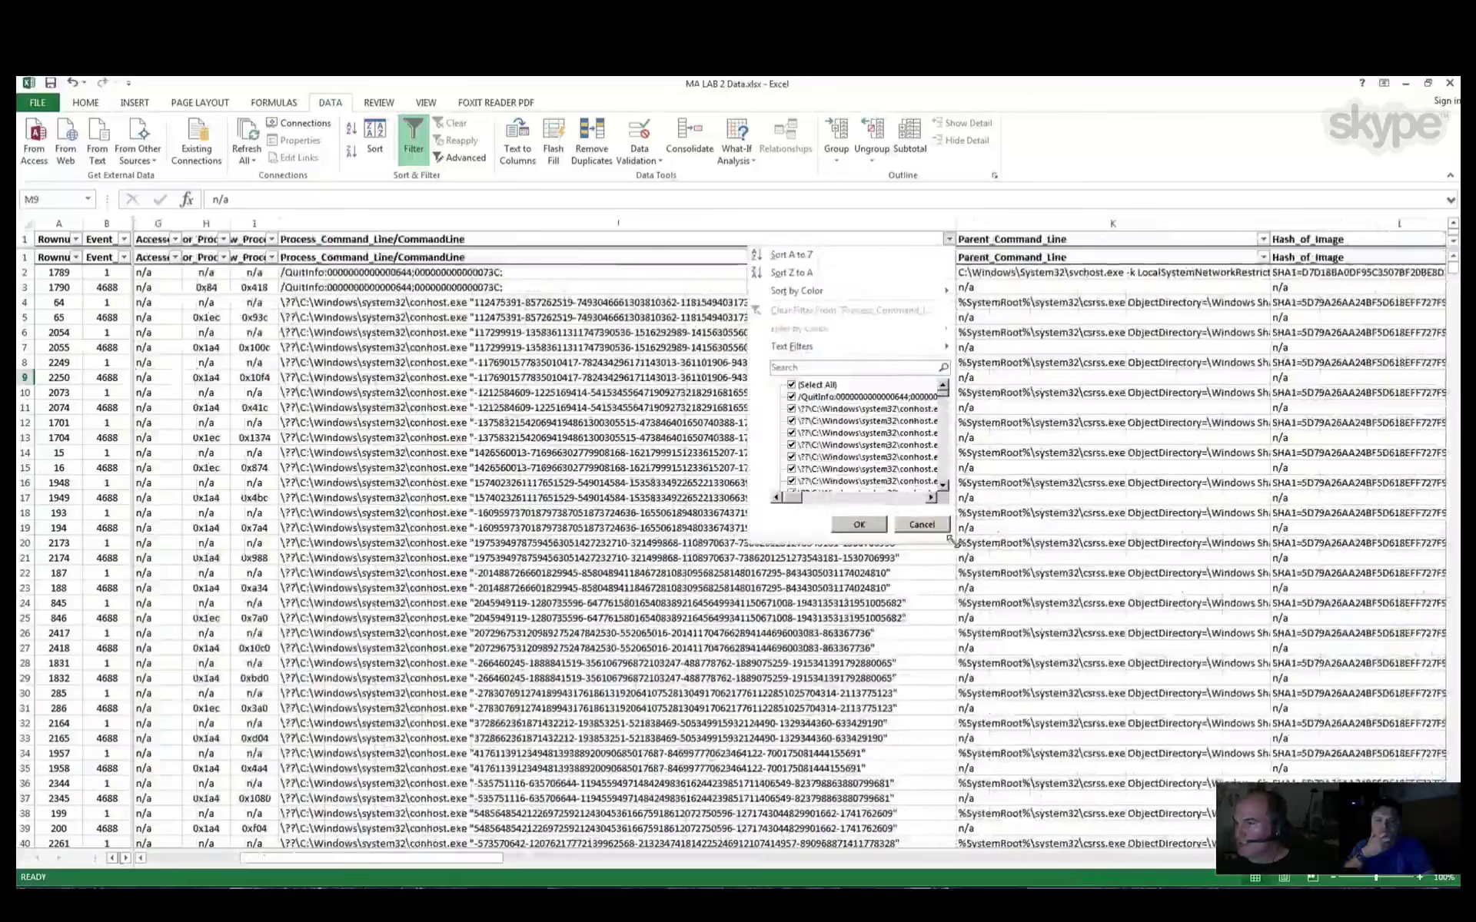
drag(957, 544, 1320, 788)
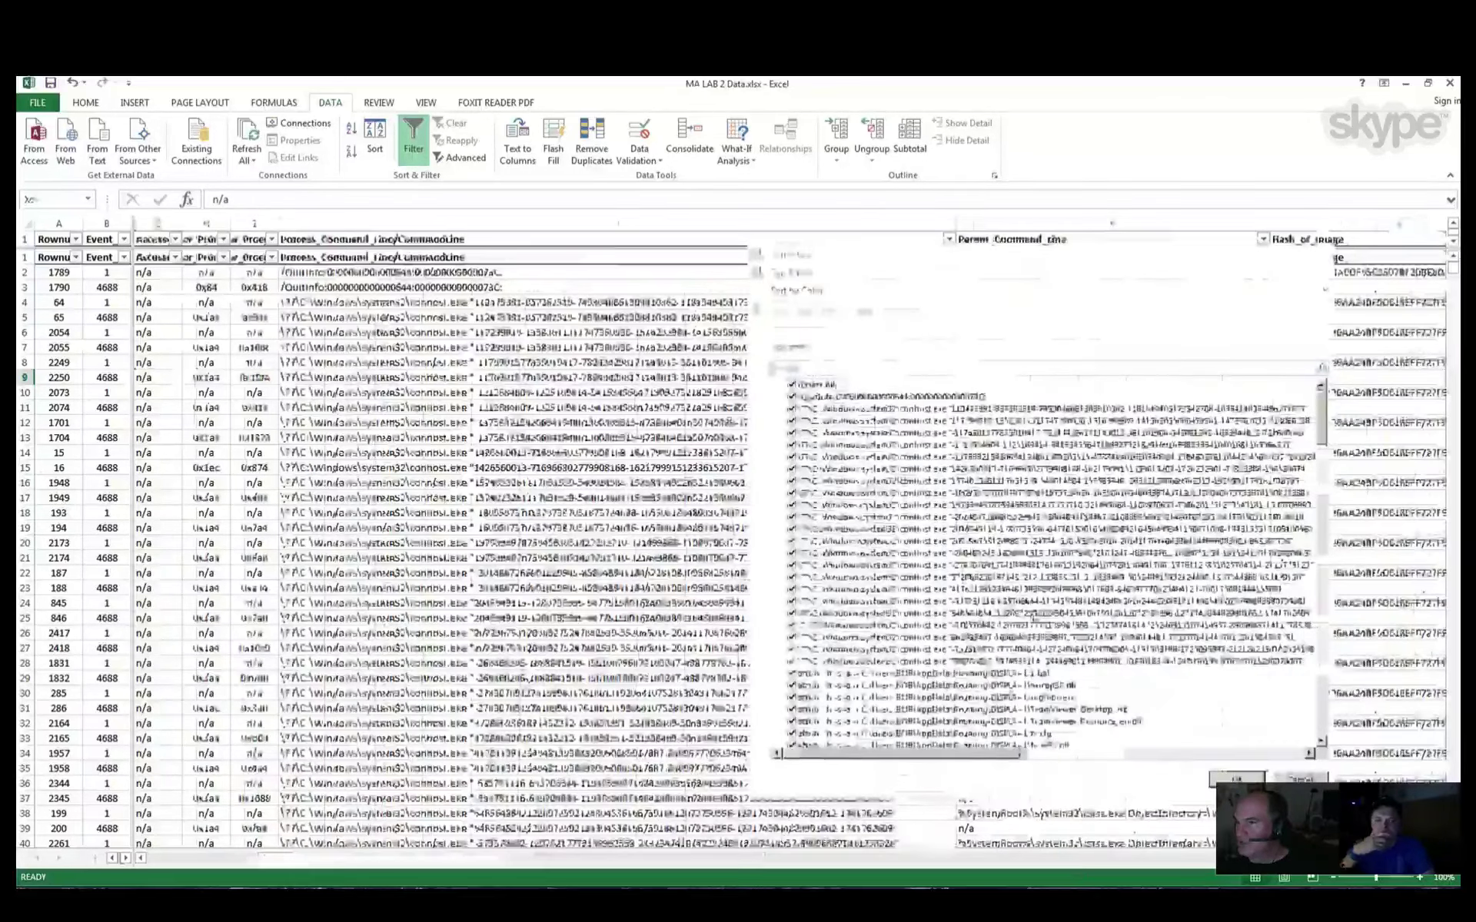
click(792, 384)
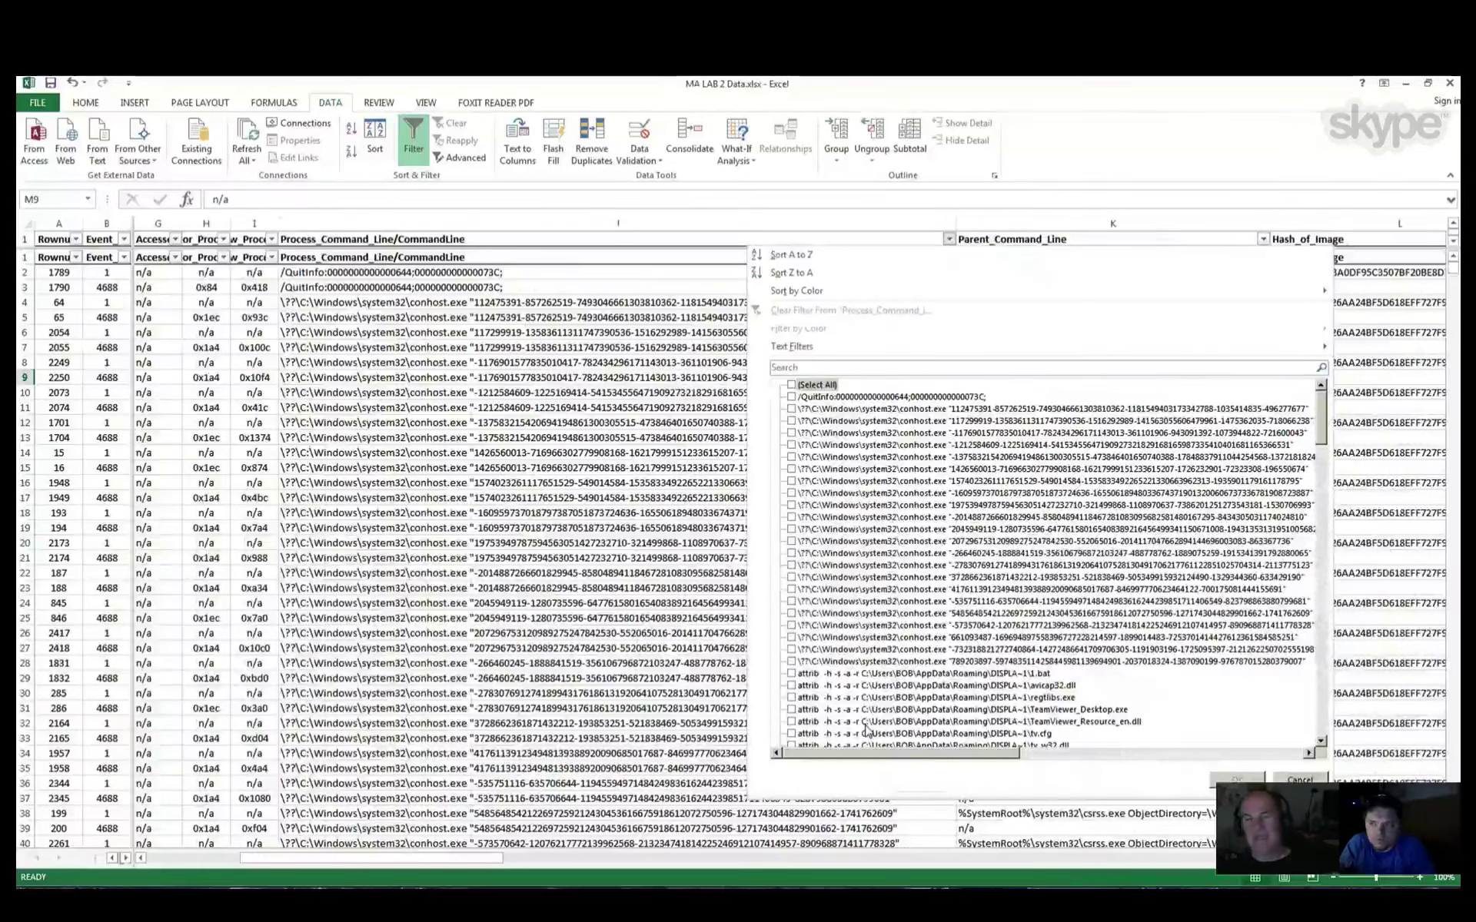
click(553, 359)
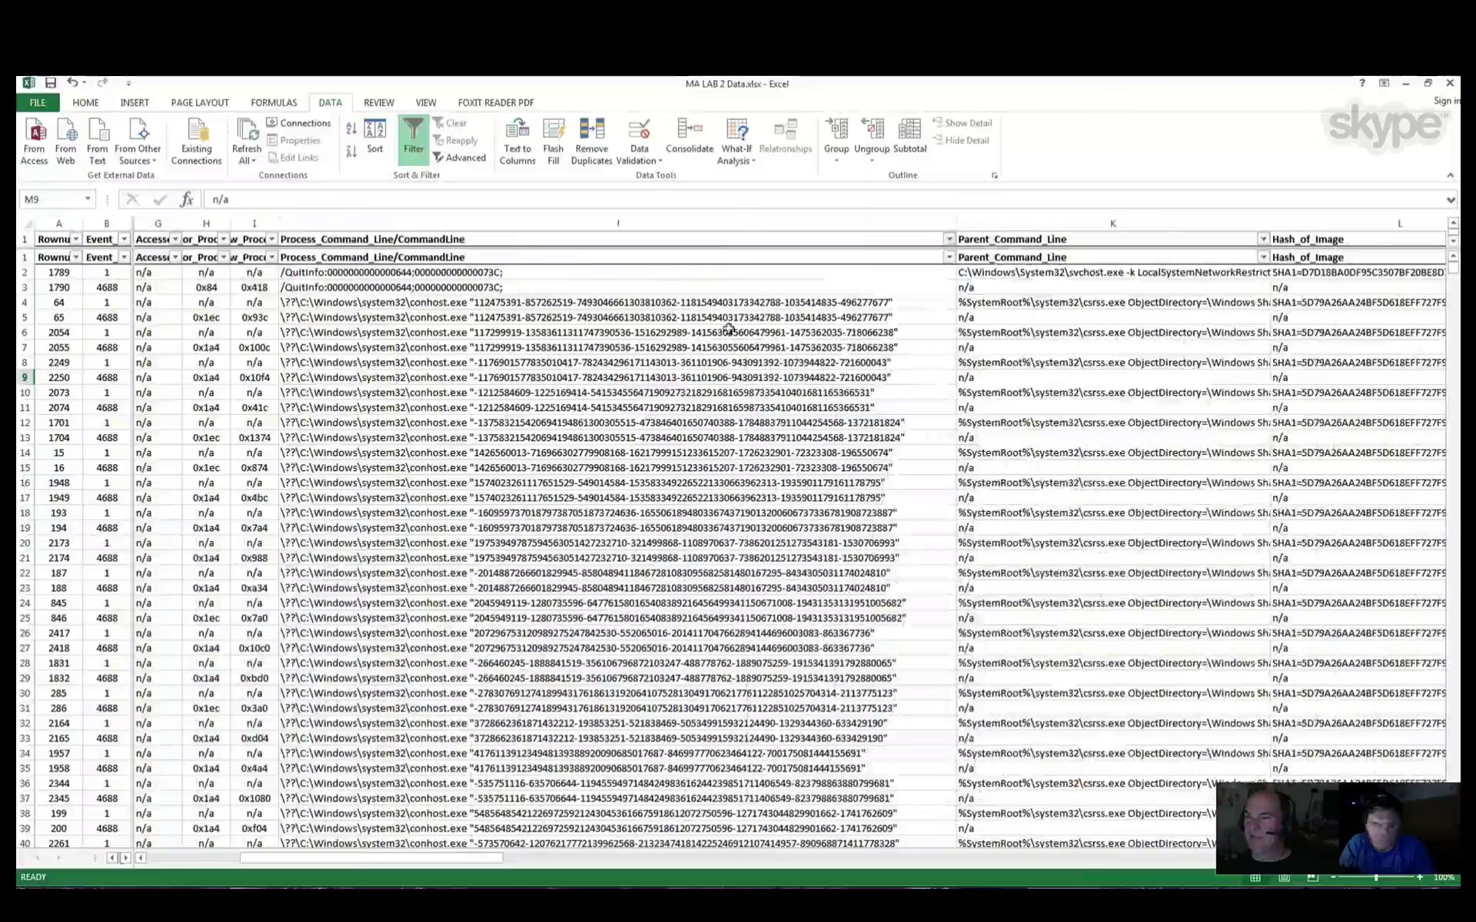
Step: Clear all values in the Process_Command_Line/CommandLine filter and include only the /QuitInfo entry
drag(722, 302, 719, 407)
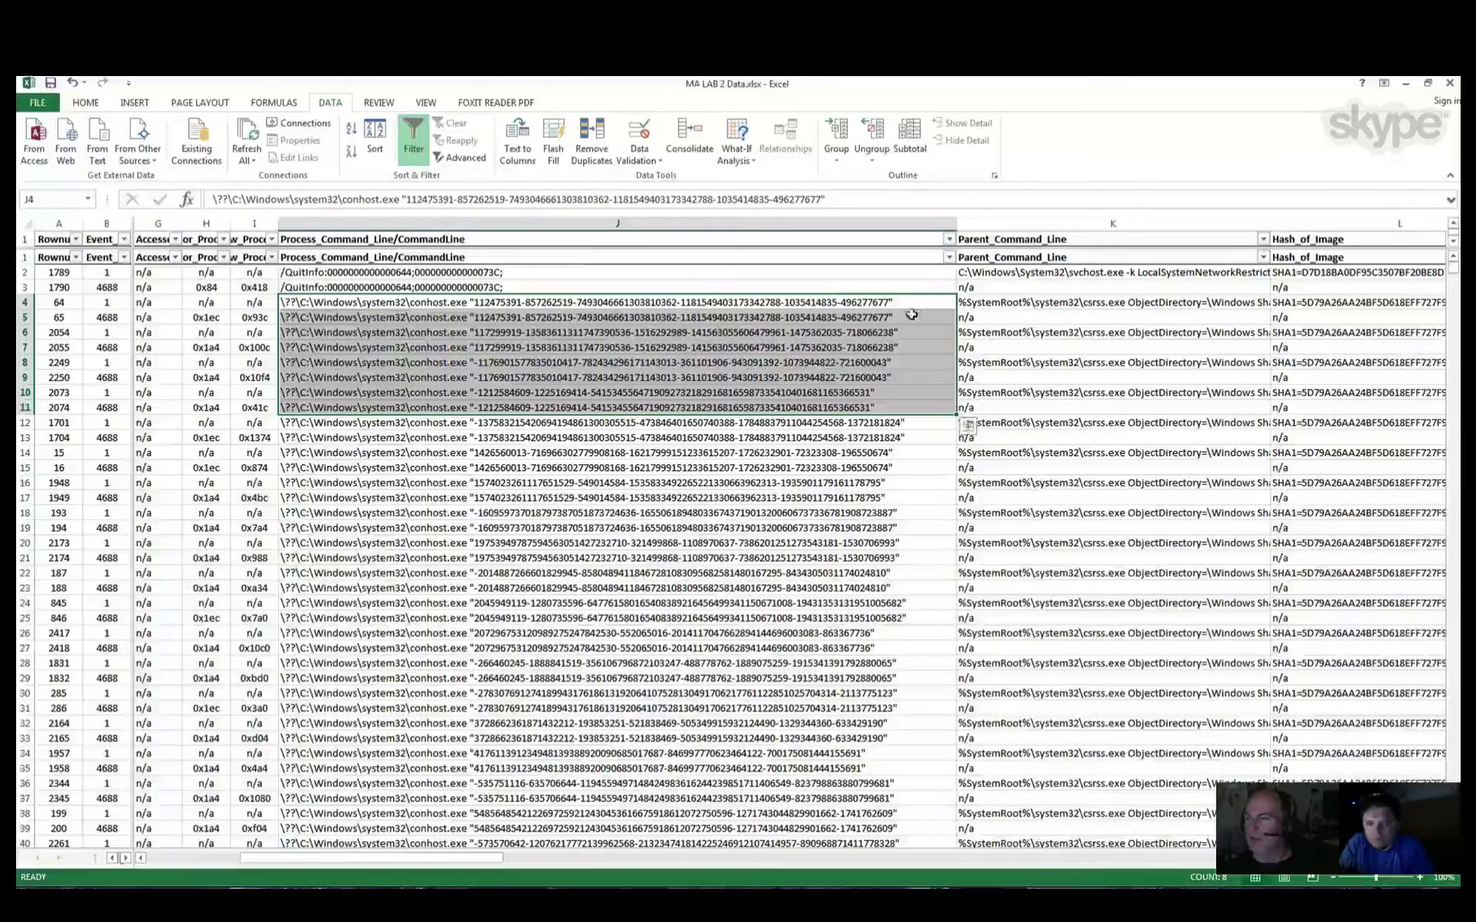
click(950, 240)
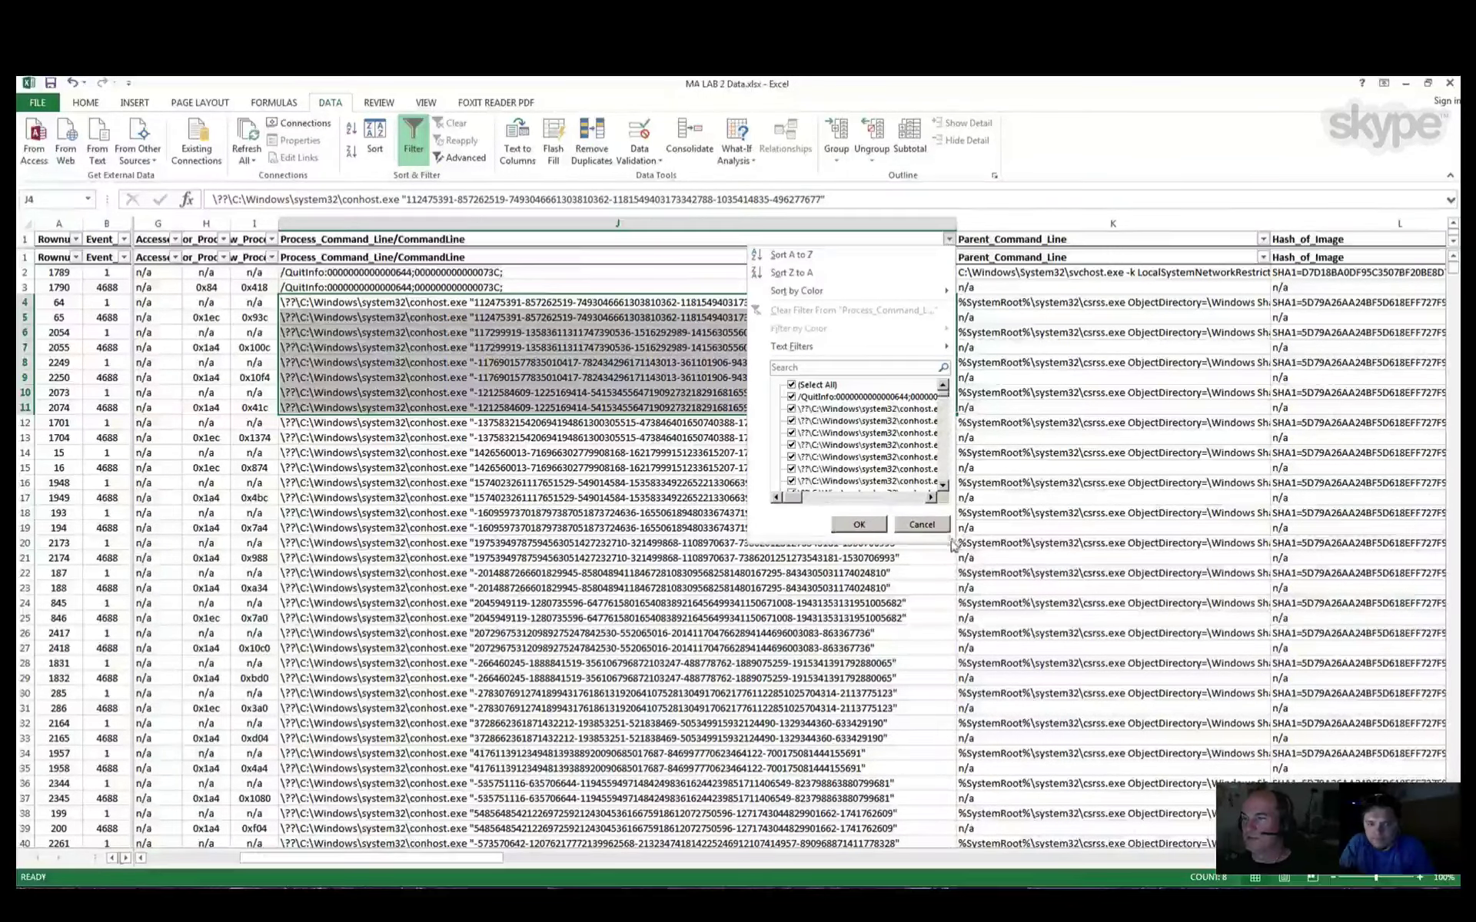
drag(950, 541, 1369, 784)
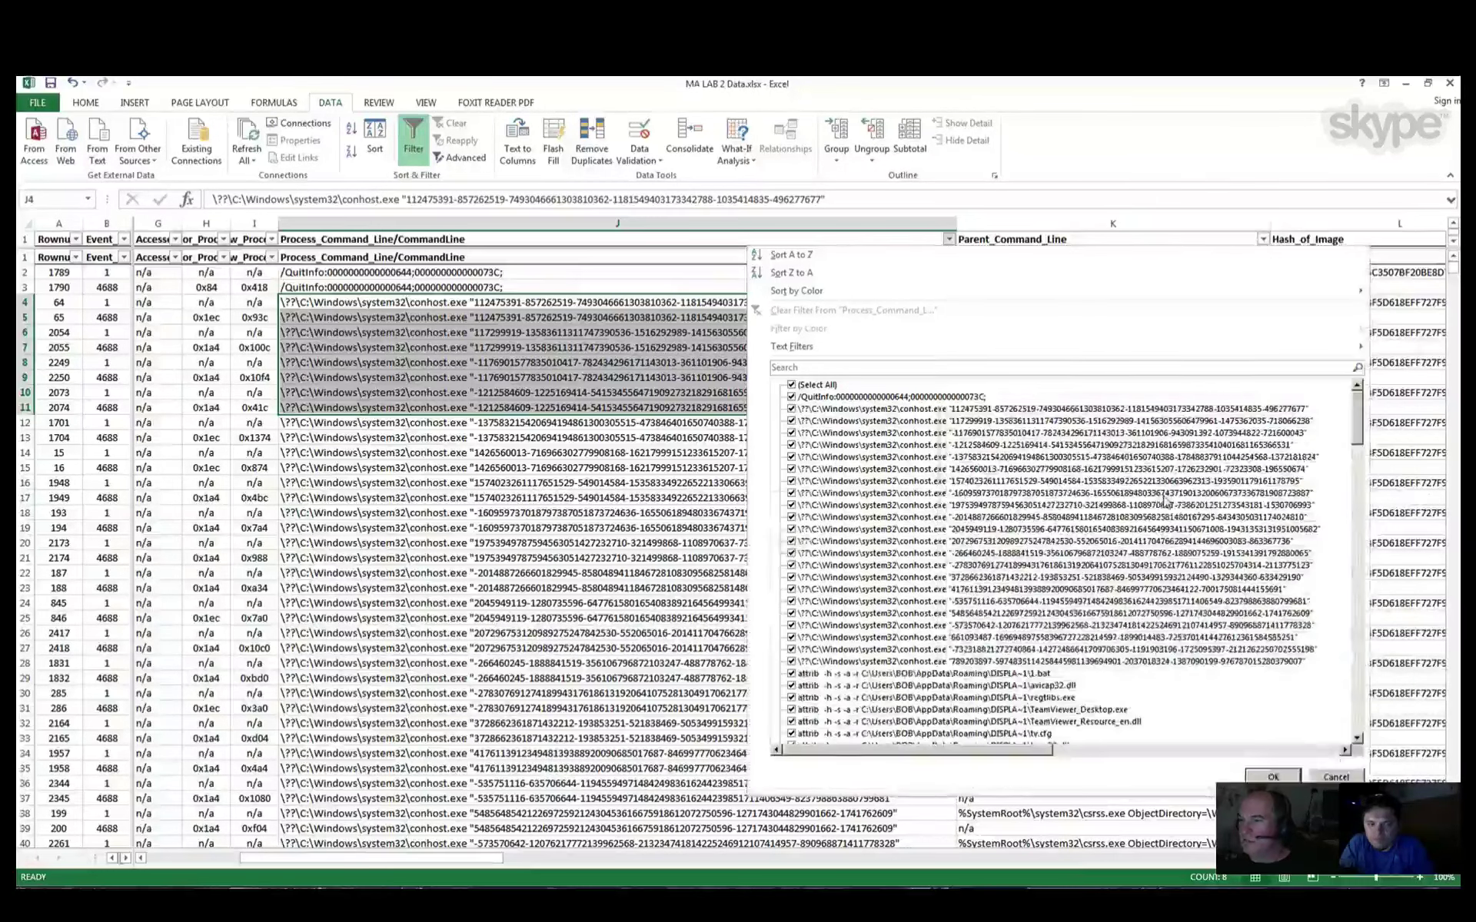
click(814, 385)
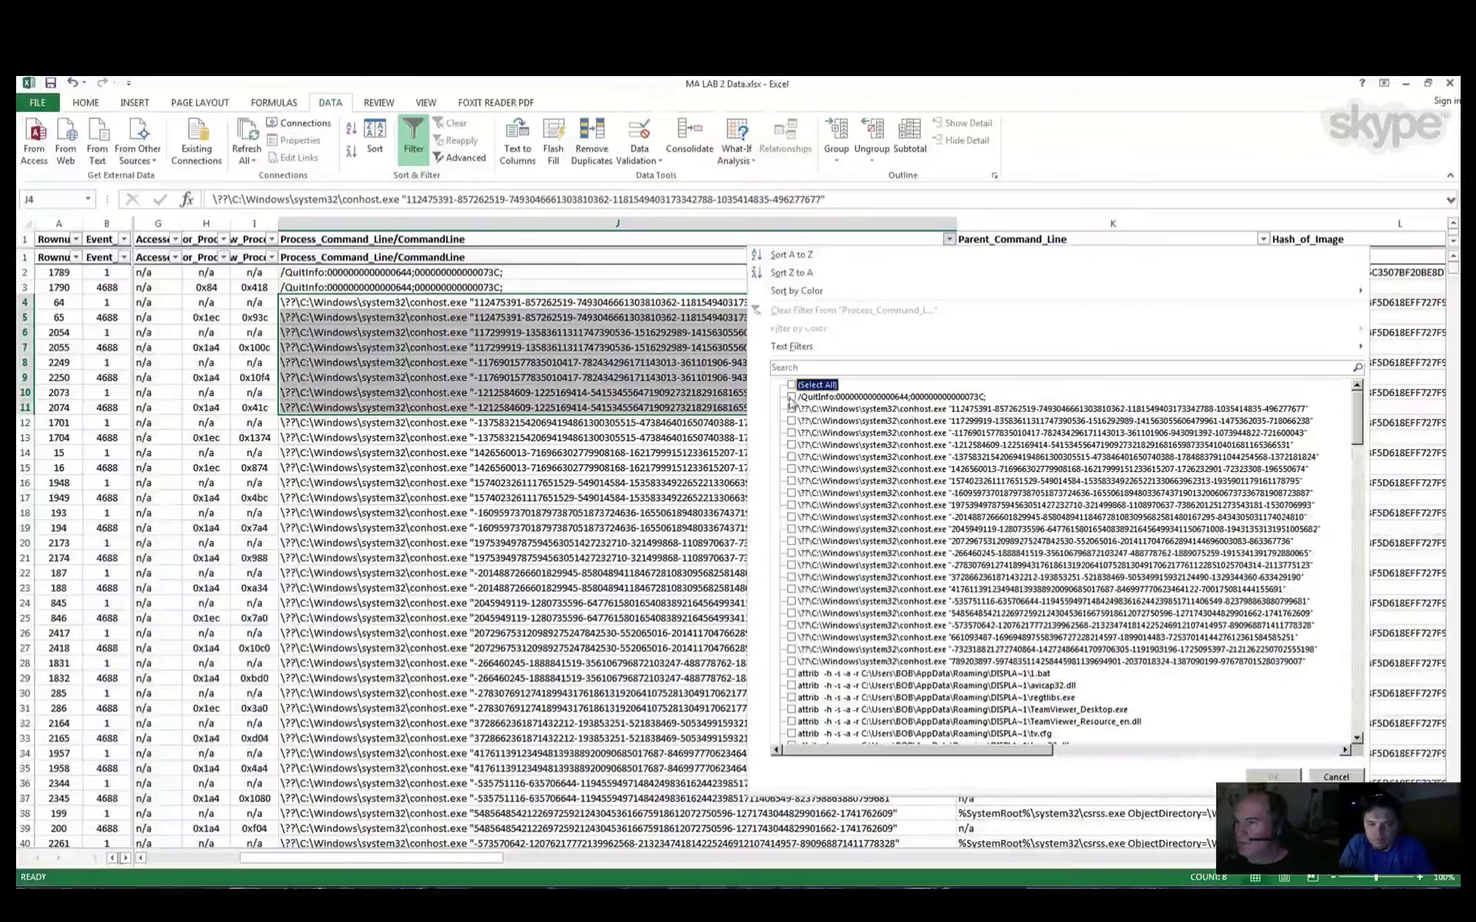
click(792, 397)
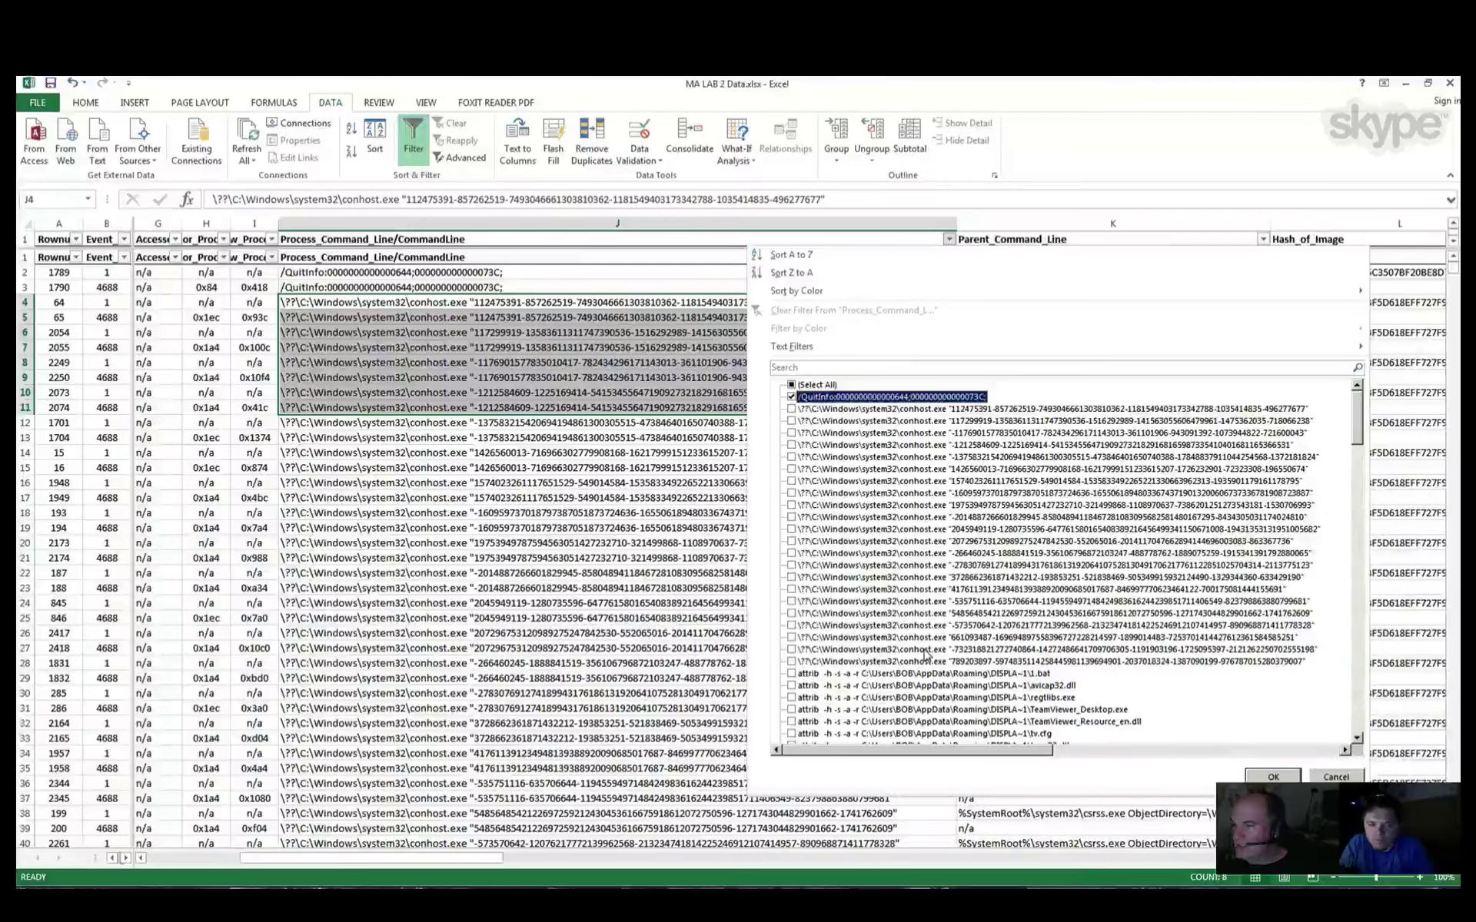
Step: Add all the attrib -h -s -a -r command lines for the AppData\Roaming\DISPLA~1 files to the filter selection
scroll(927, 655, down, 4)
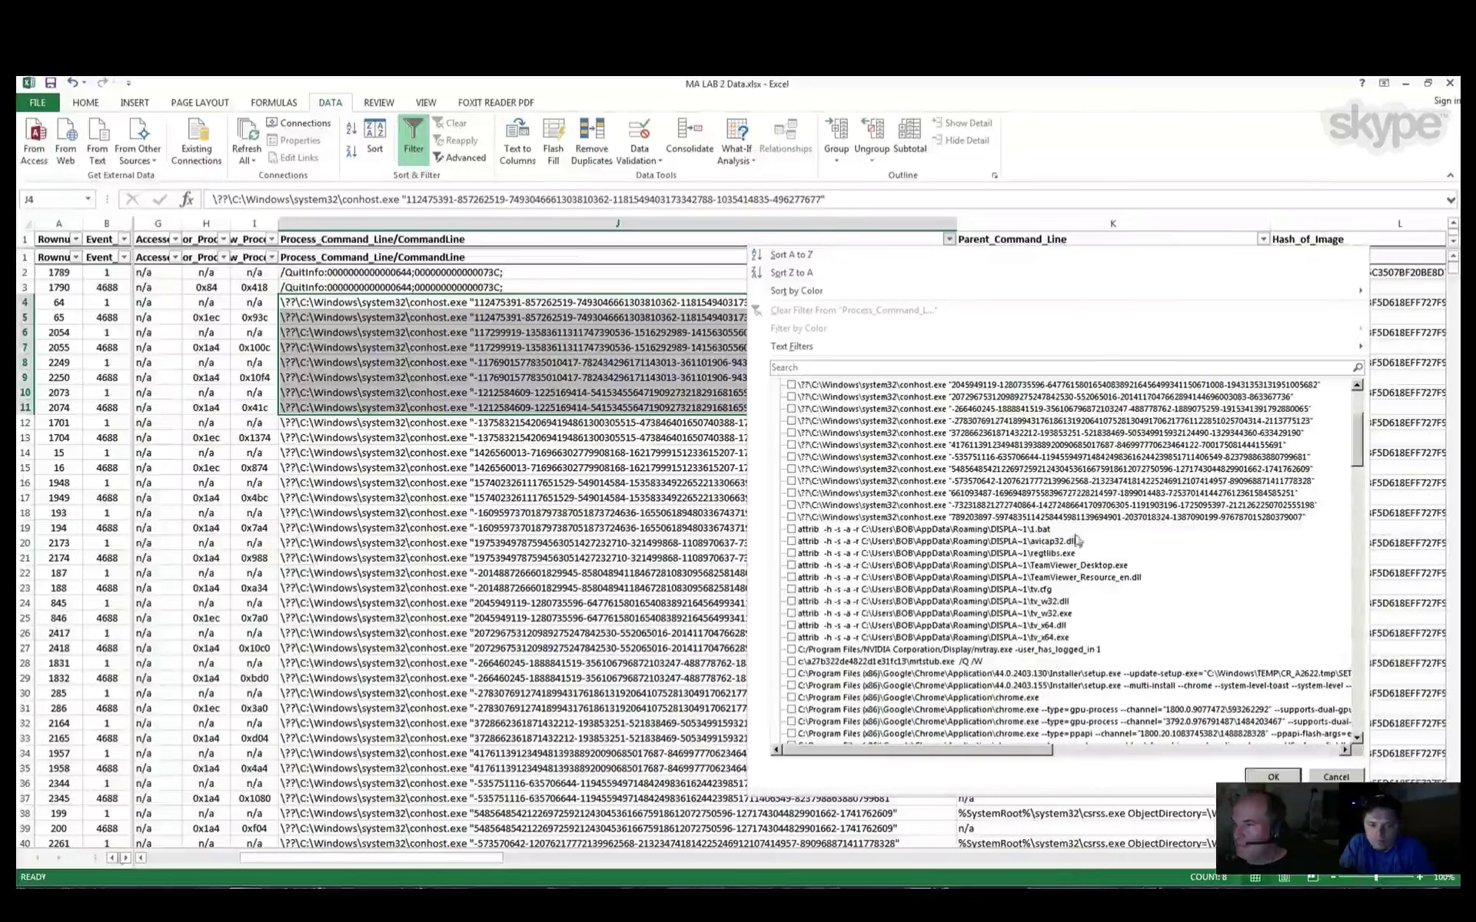
click(792, 529)
click(791, 541)
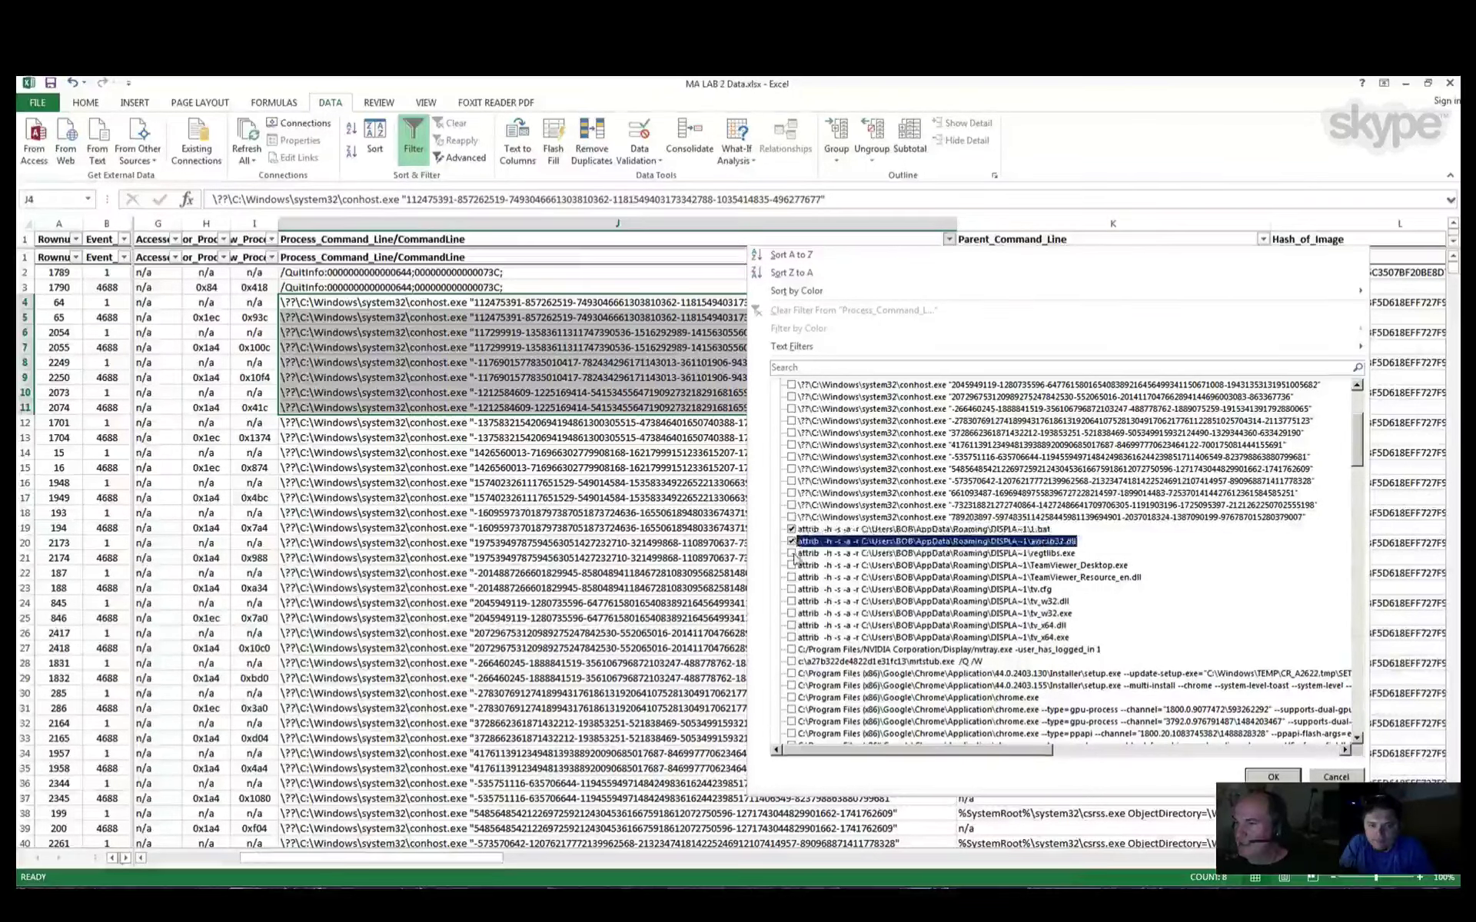
click(792, 554)
click(792, 565)
click(792, 578)
click(792, 589)
click(791, 601)
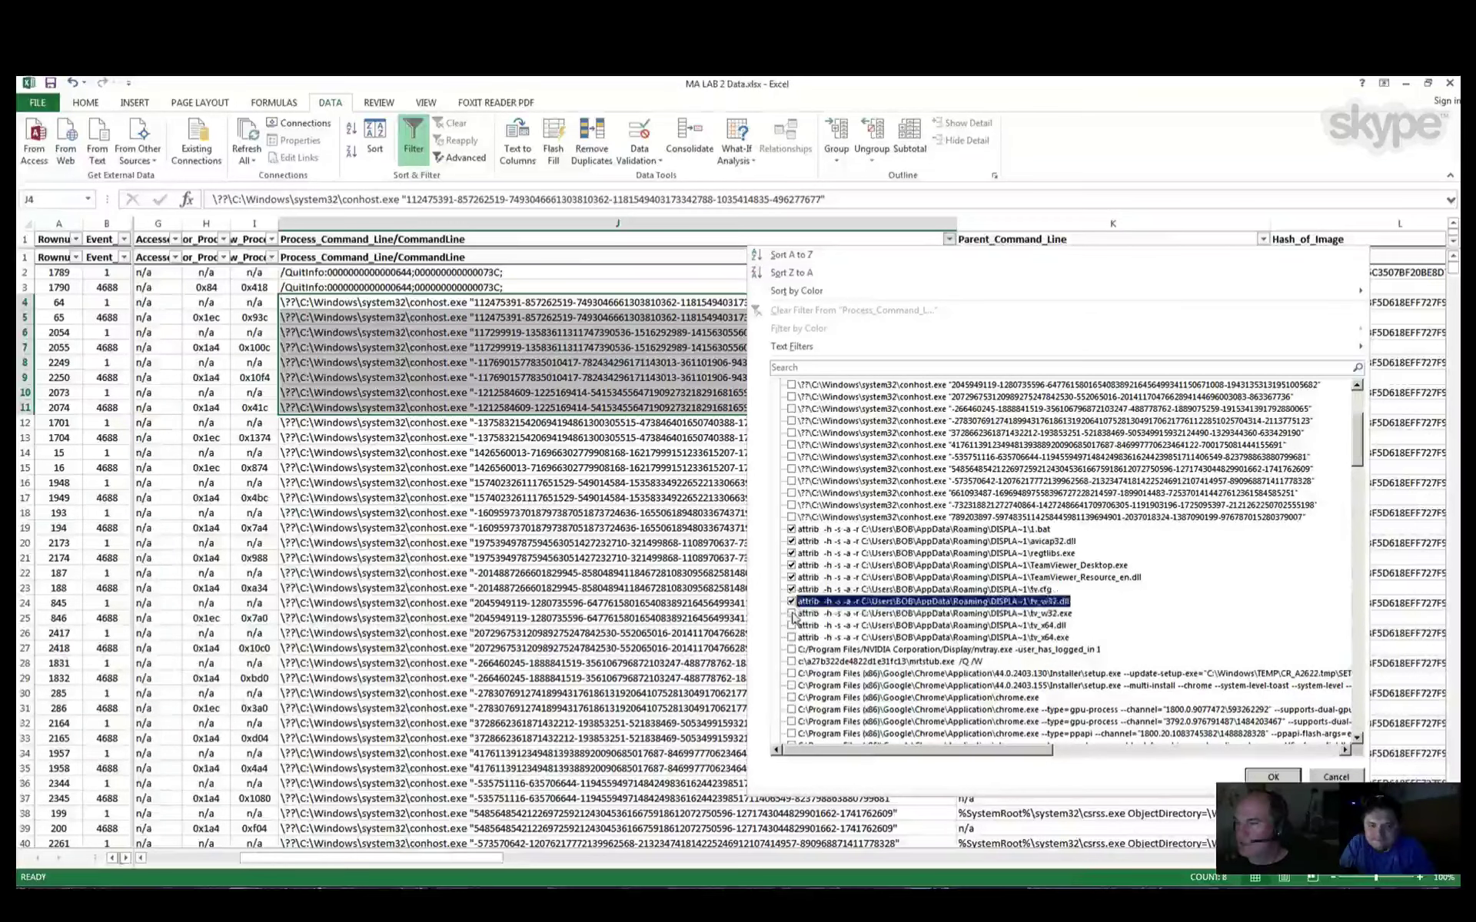
click(792, 613)
click(792, 625)
click(792, 638)
Step: Add the mrtstub.exe /Q /W and the Chrome 44.0.2403.130 setup.exe --update-setup-exe command lines to the filter selection
scroll(875, 674, down, 2)
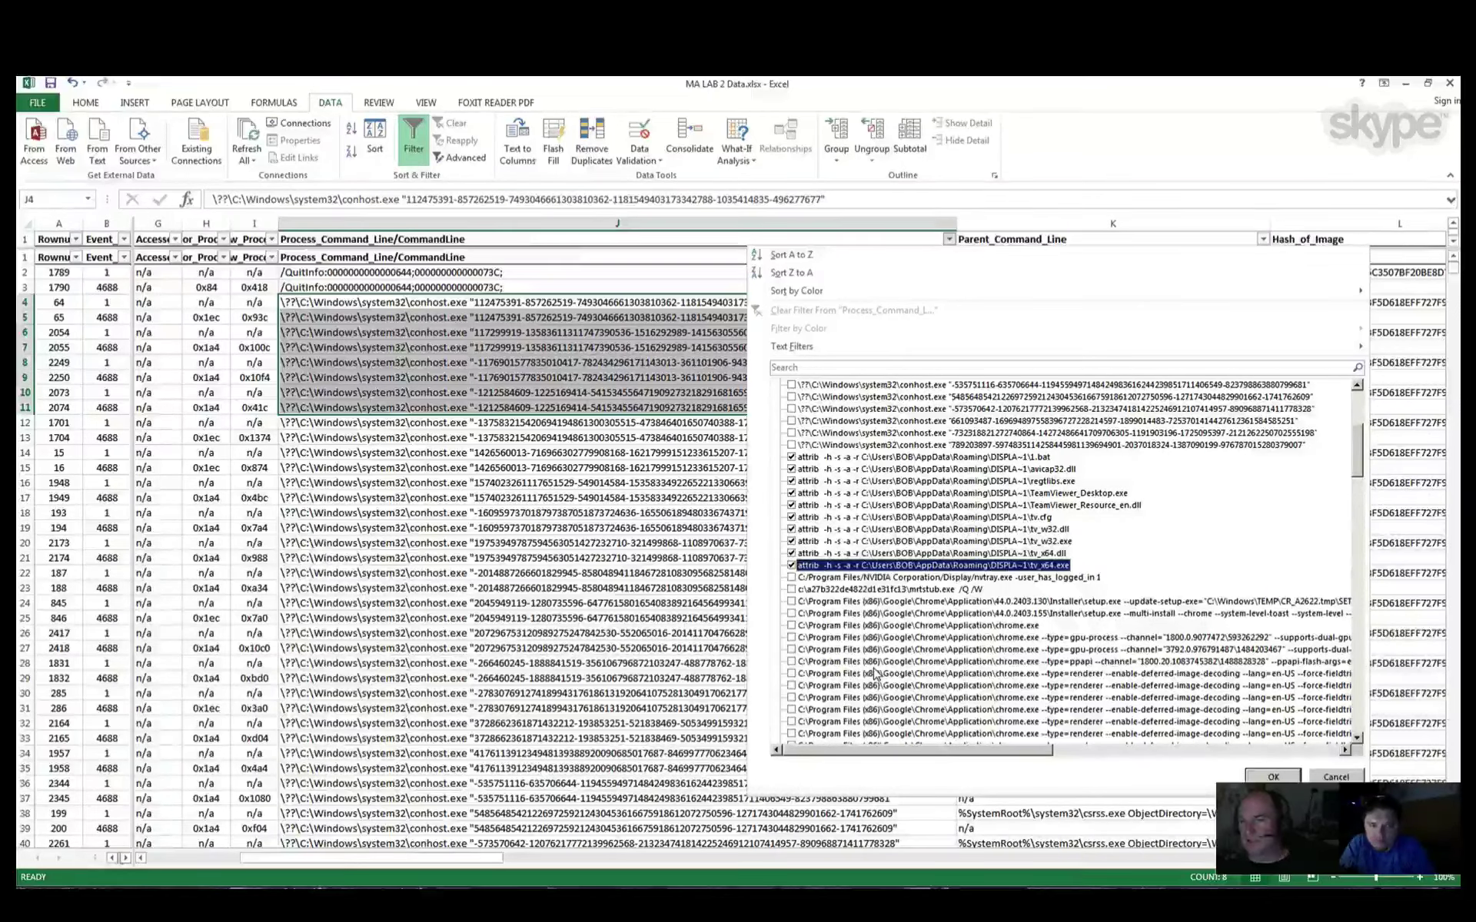
click(792, 589)
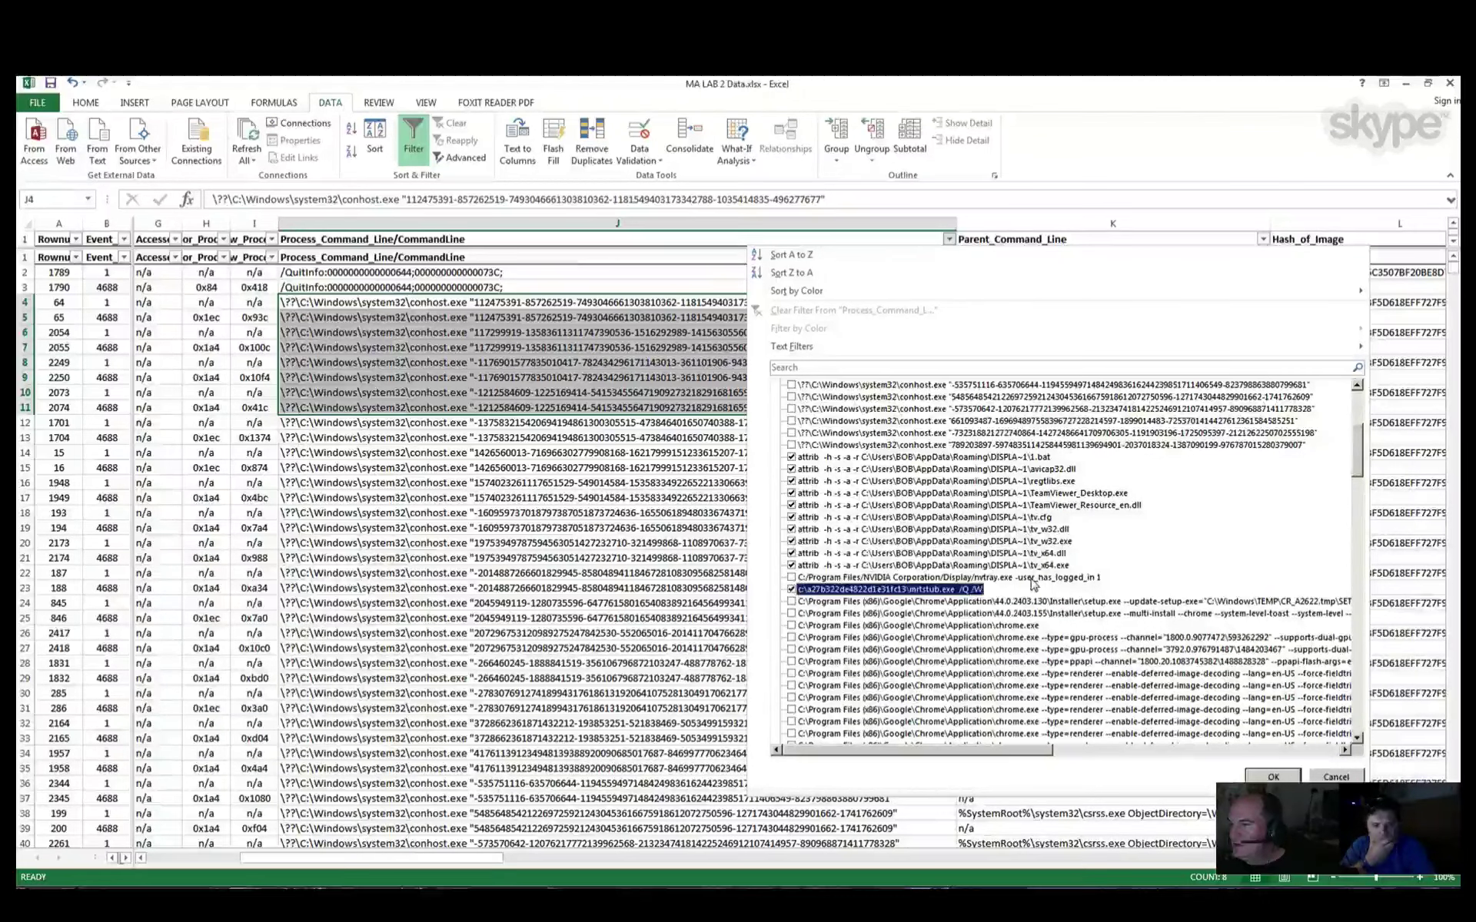
scroll(1034, 584, down, 2)
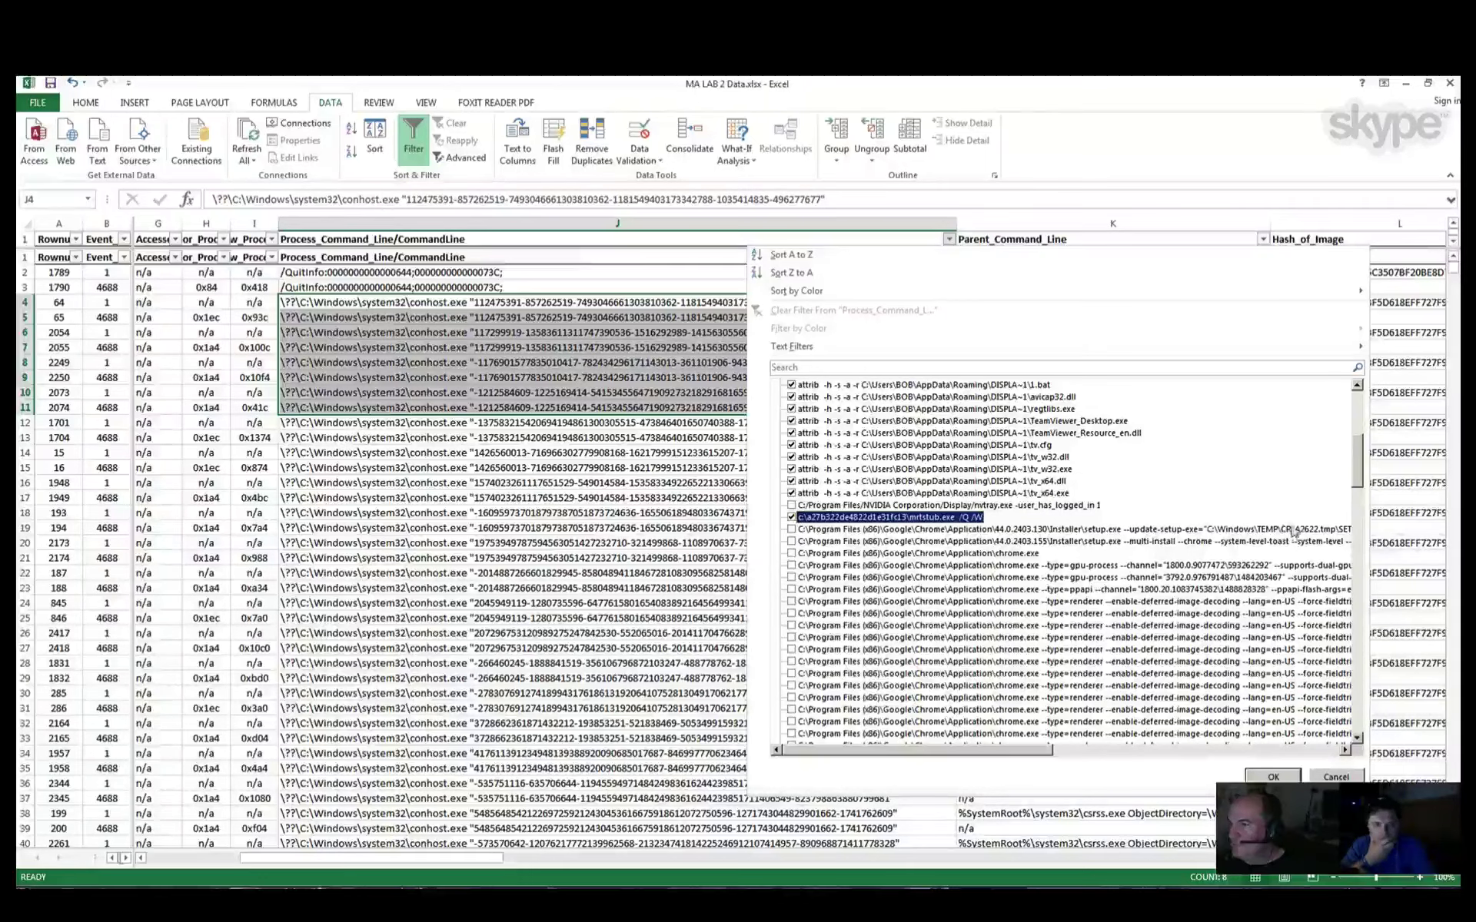
drag(1022, 752, 990, 747)
click(1073, 530)
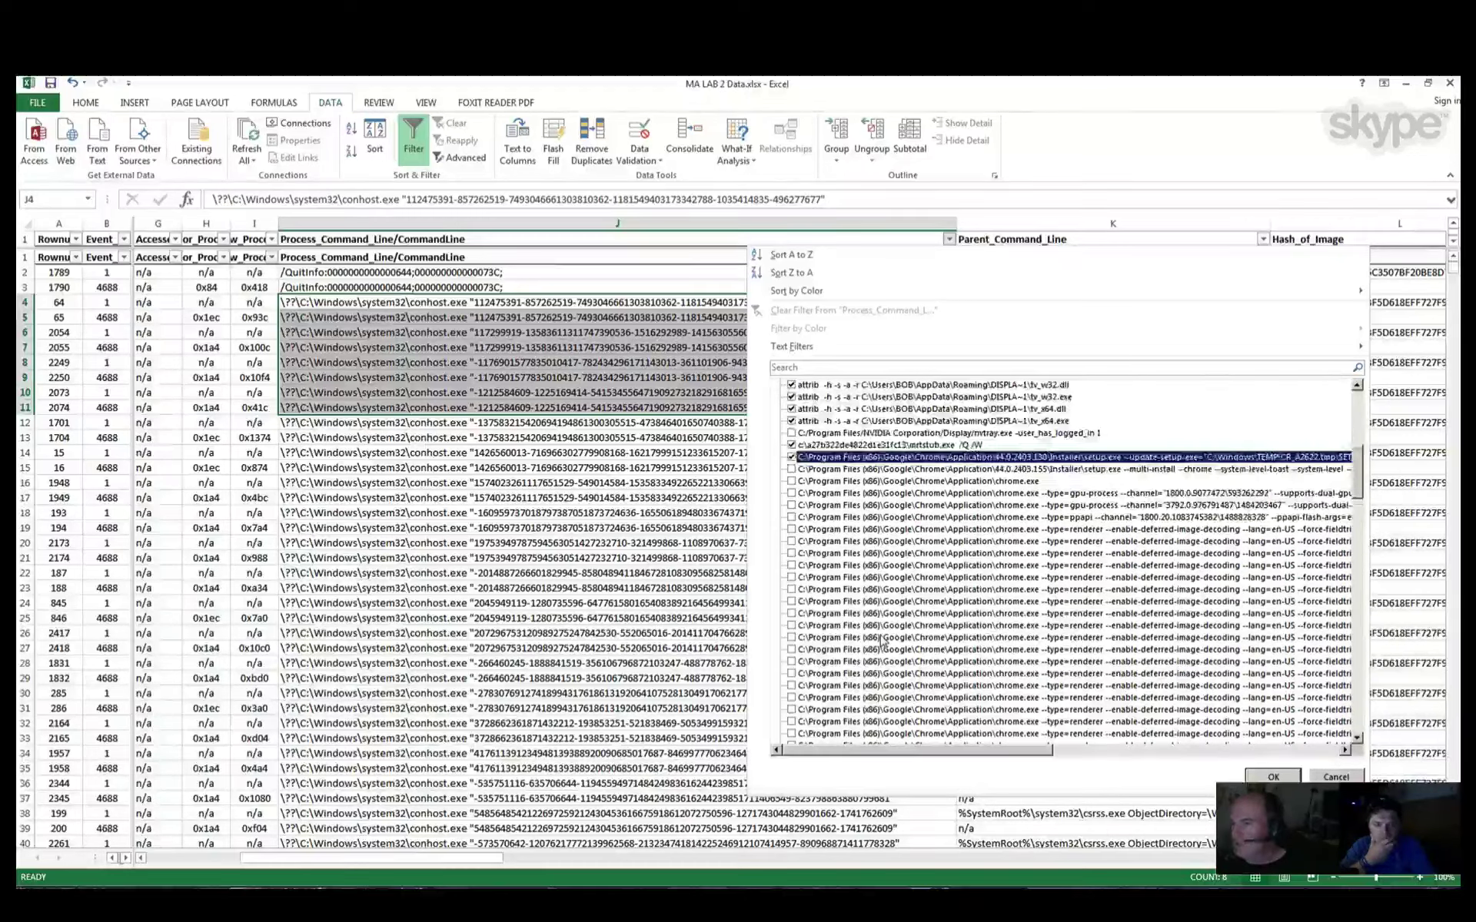
Step: Add the bcssync.exe /shutdown, WINWORD.EXE desktop .doc, notepad++.exe Normal.dotm and OSPPSVC.EXE command lines to the filter selection
scroll(882, 641, down, 8)
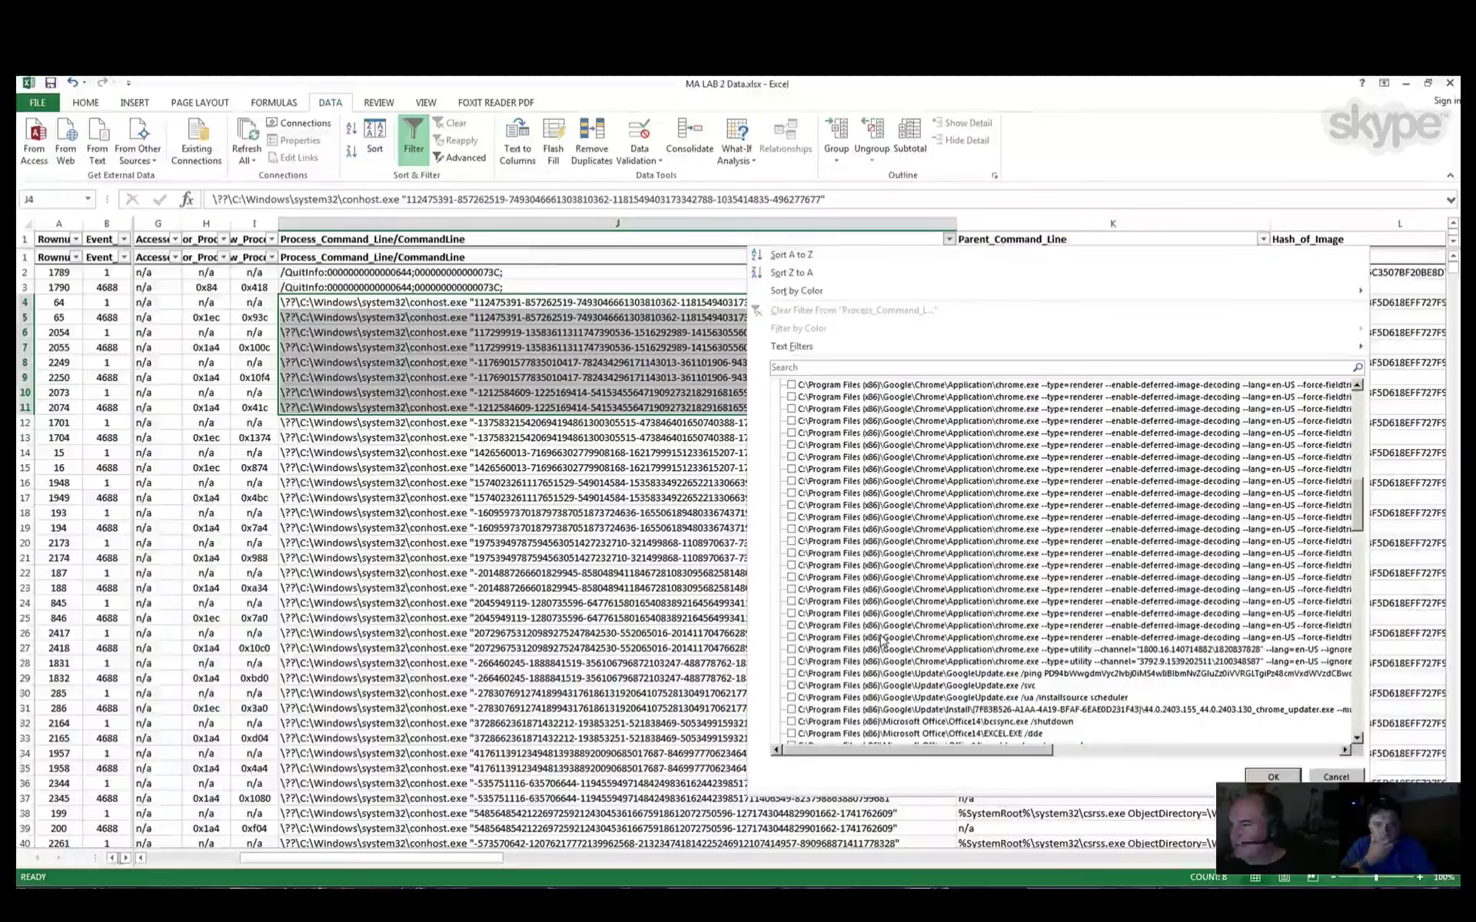
scroll(883, 641, down, 3)
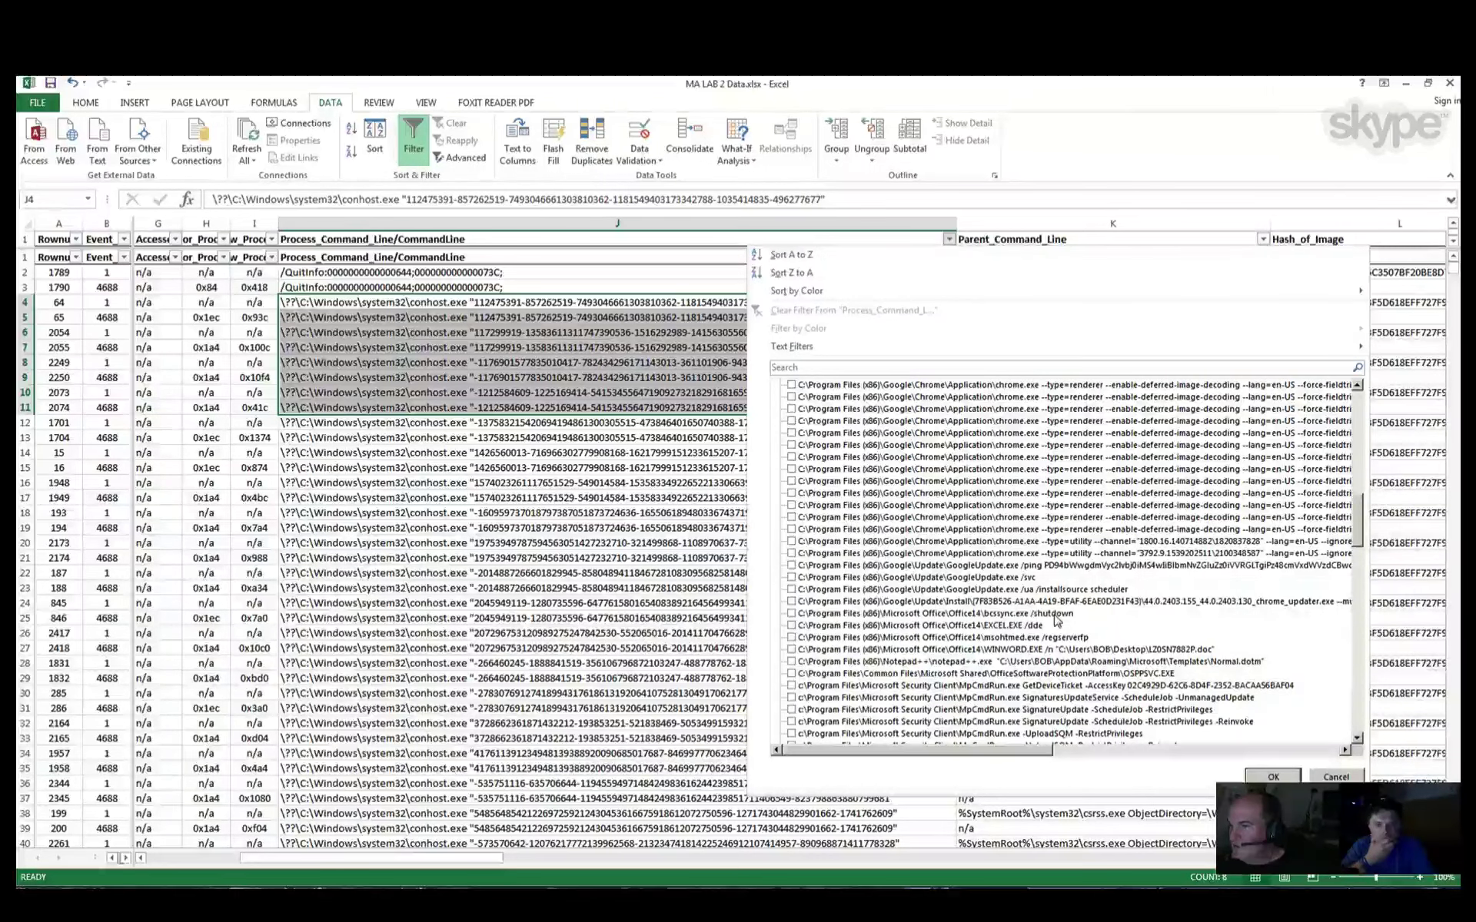
click(792, 613)
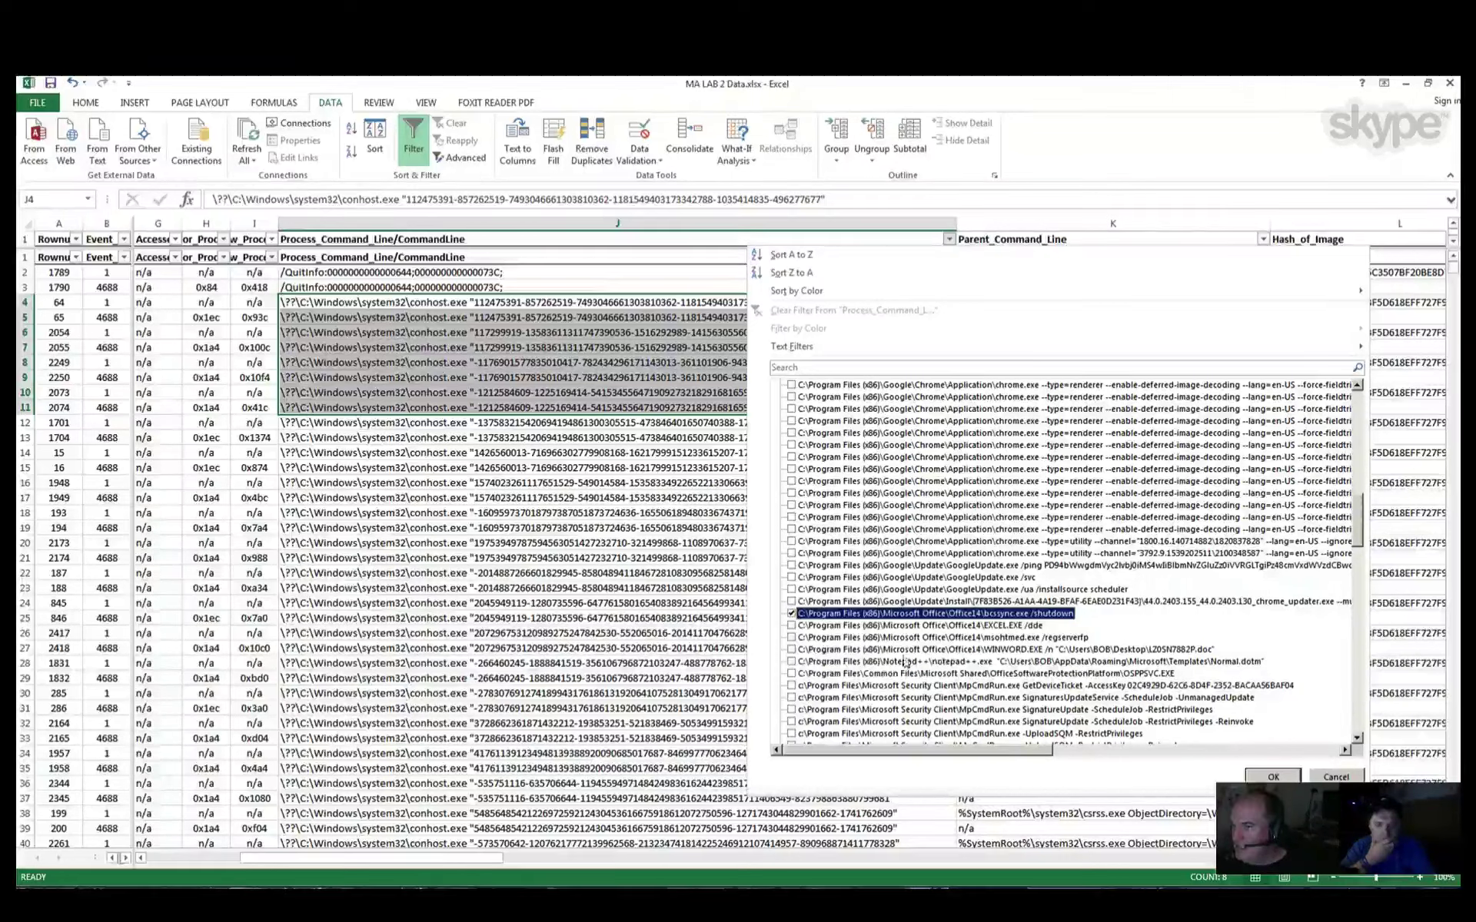
click(791, 650)
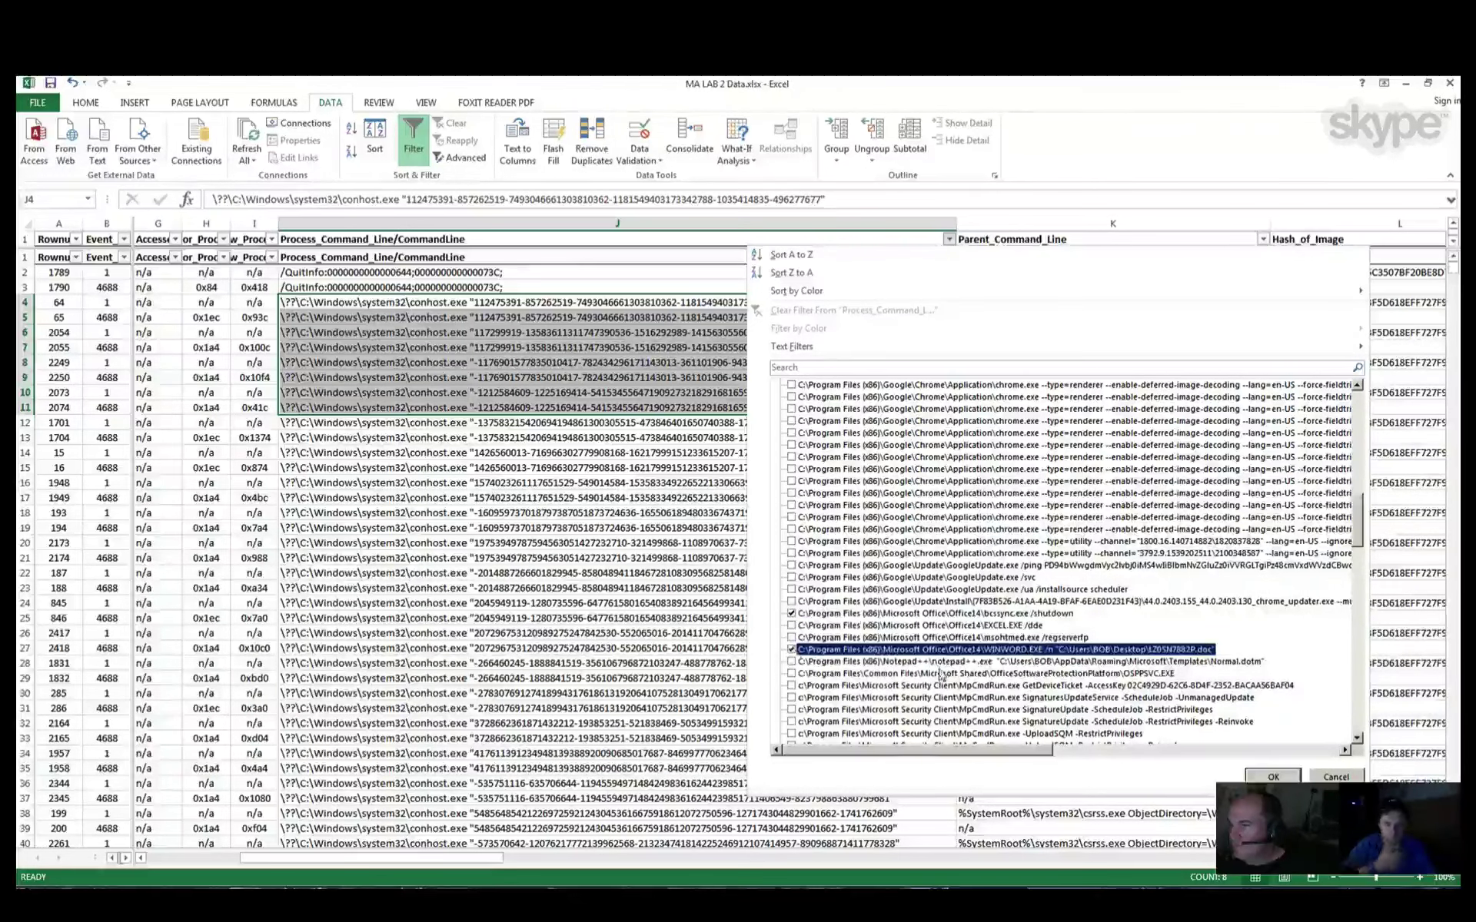
scroll(868, 661, down, 2)
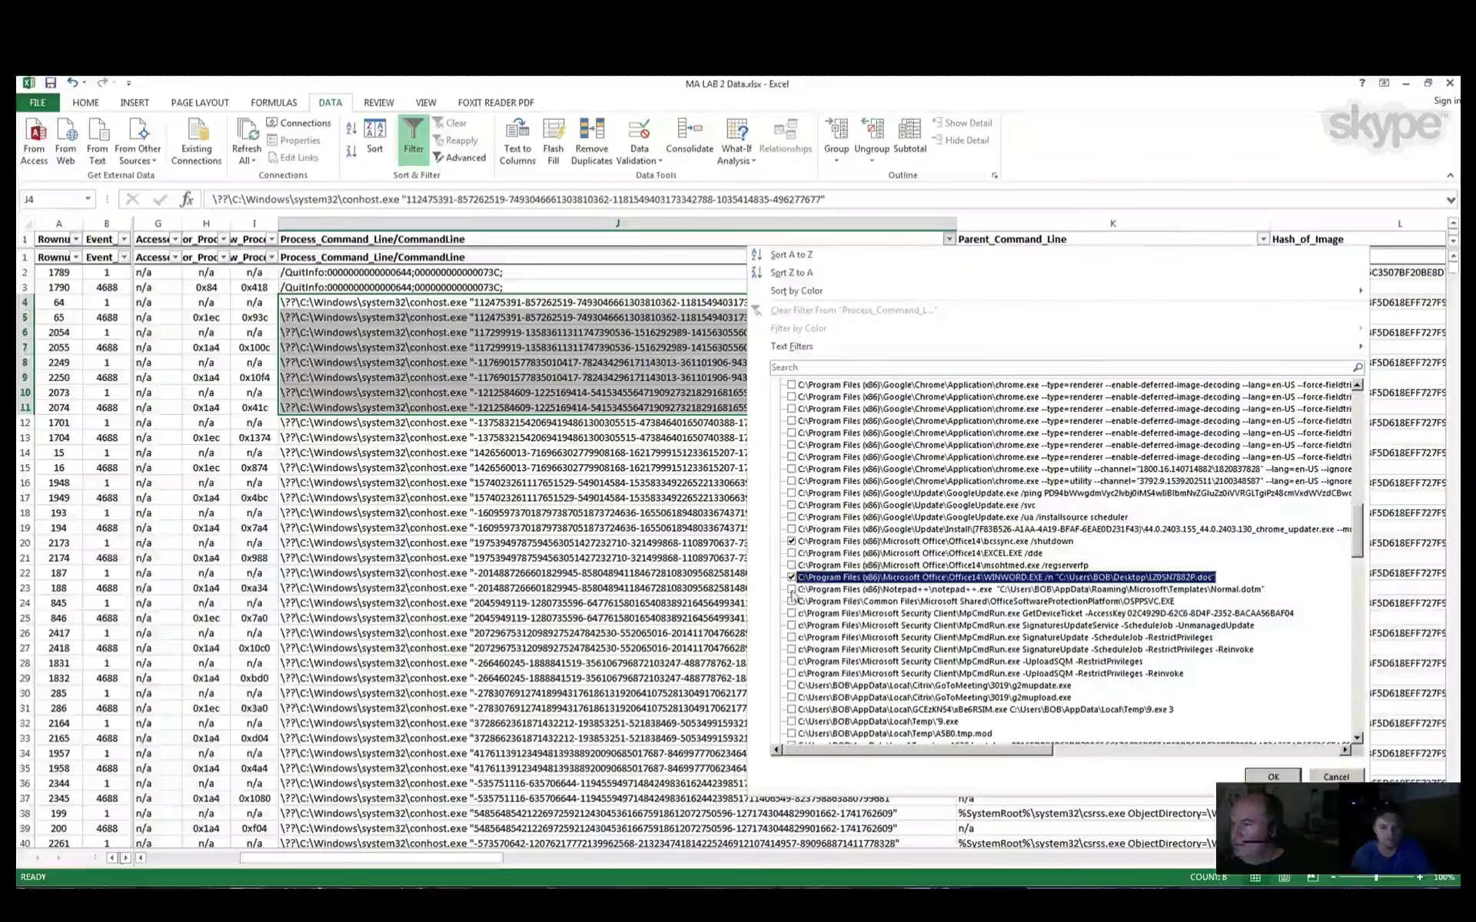
click(791, 590)
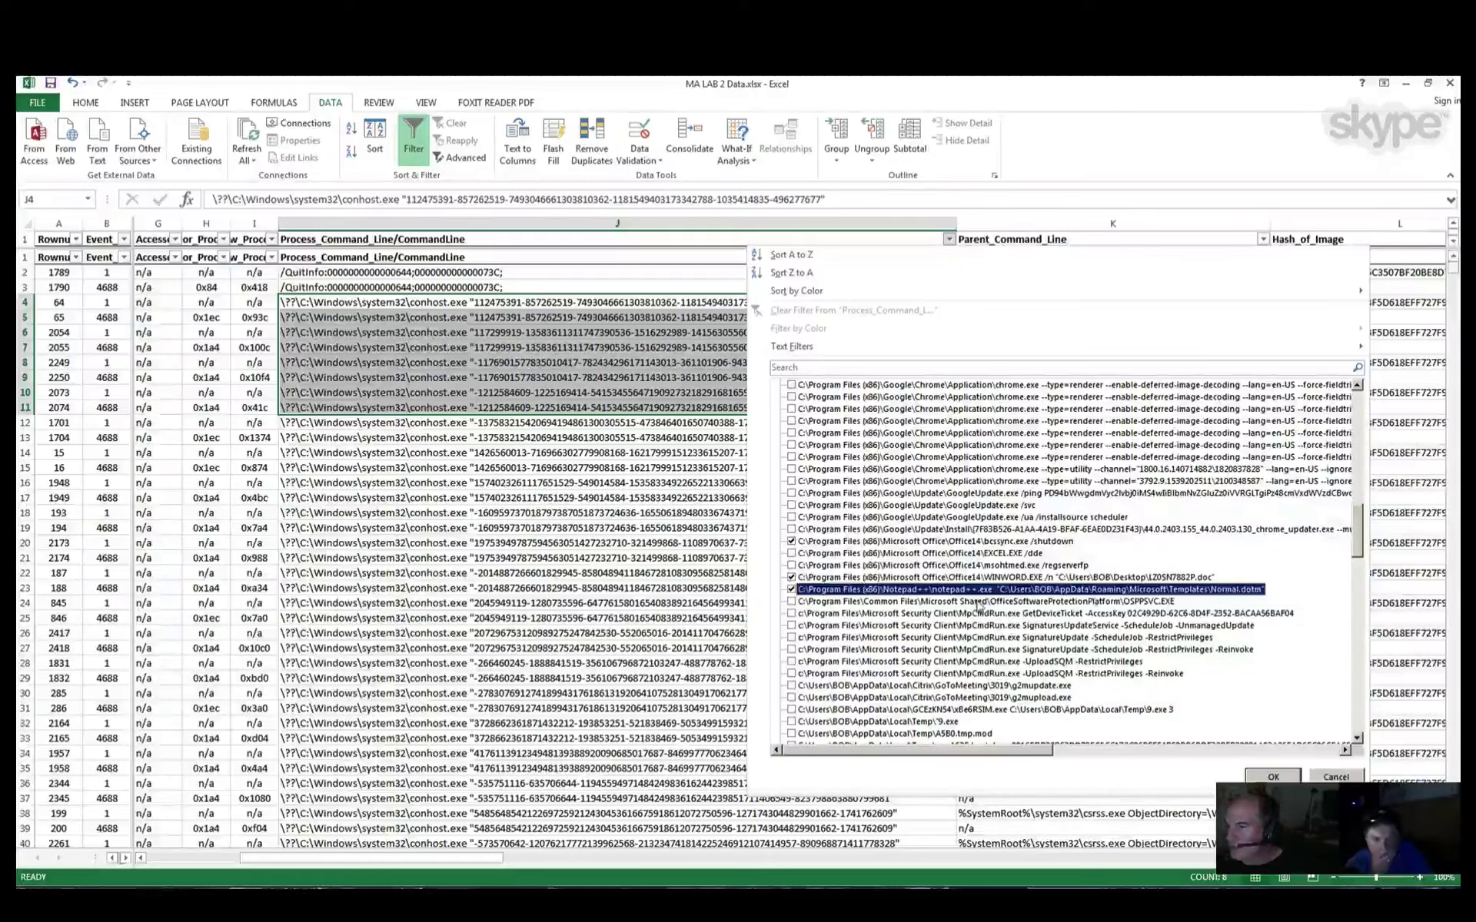
click(791, 601)
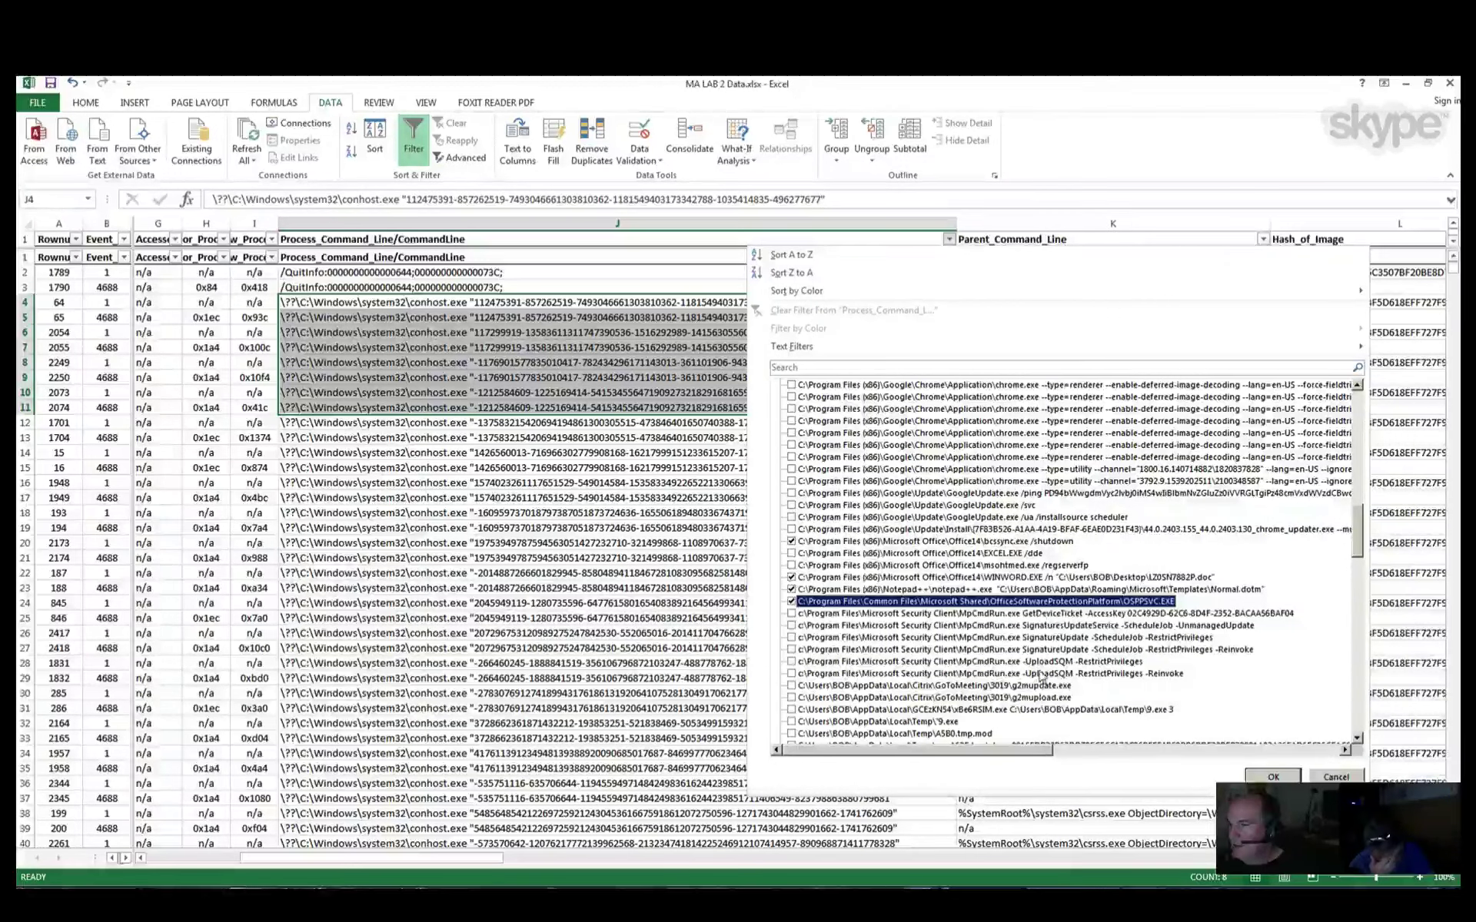
Step: Add the xBe6RSIM.exe, Temp\9.exe, A580.tmp.mod, nspA63E.tmp and DisplayDrivers\regtlibs.exe command lines from the user's AppData folders to the filter selection
scroll(928, 686, down, 2)
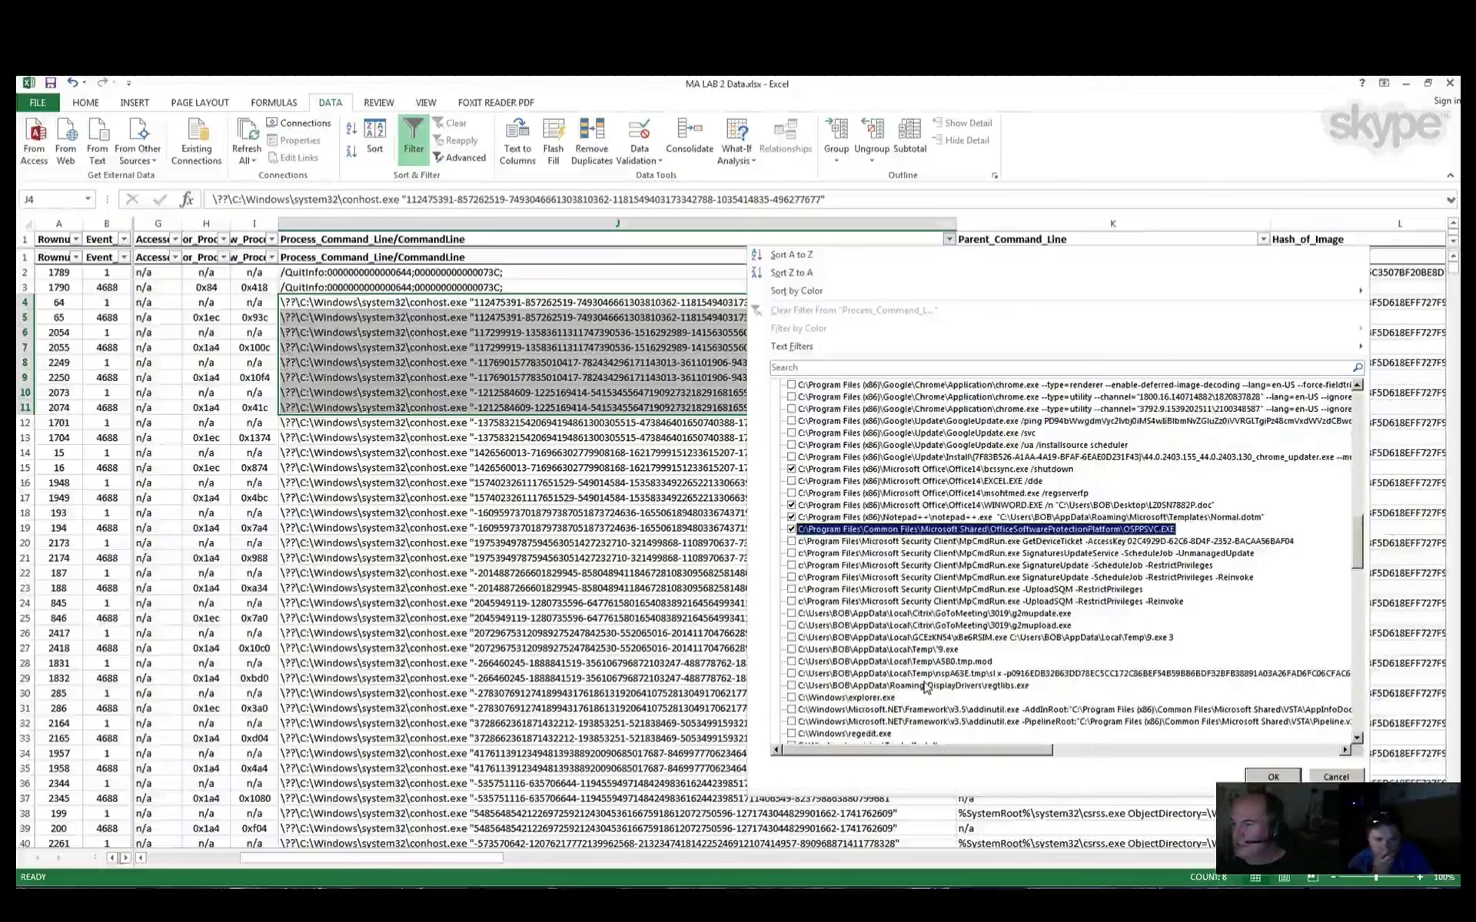
click(792, 638)
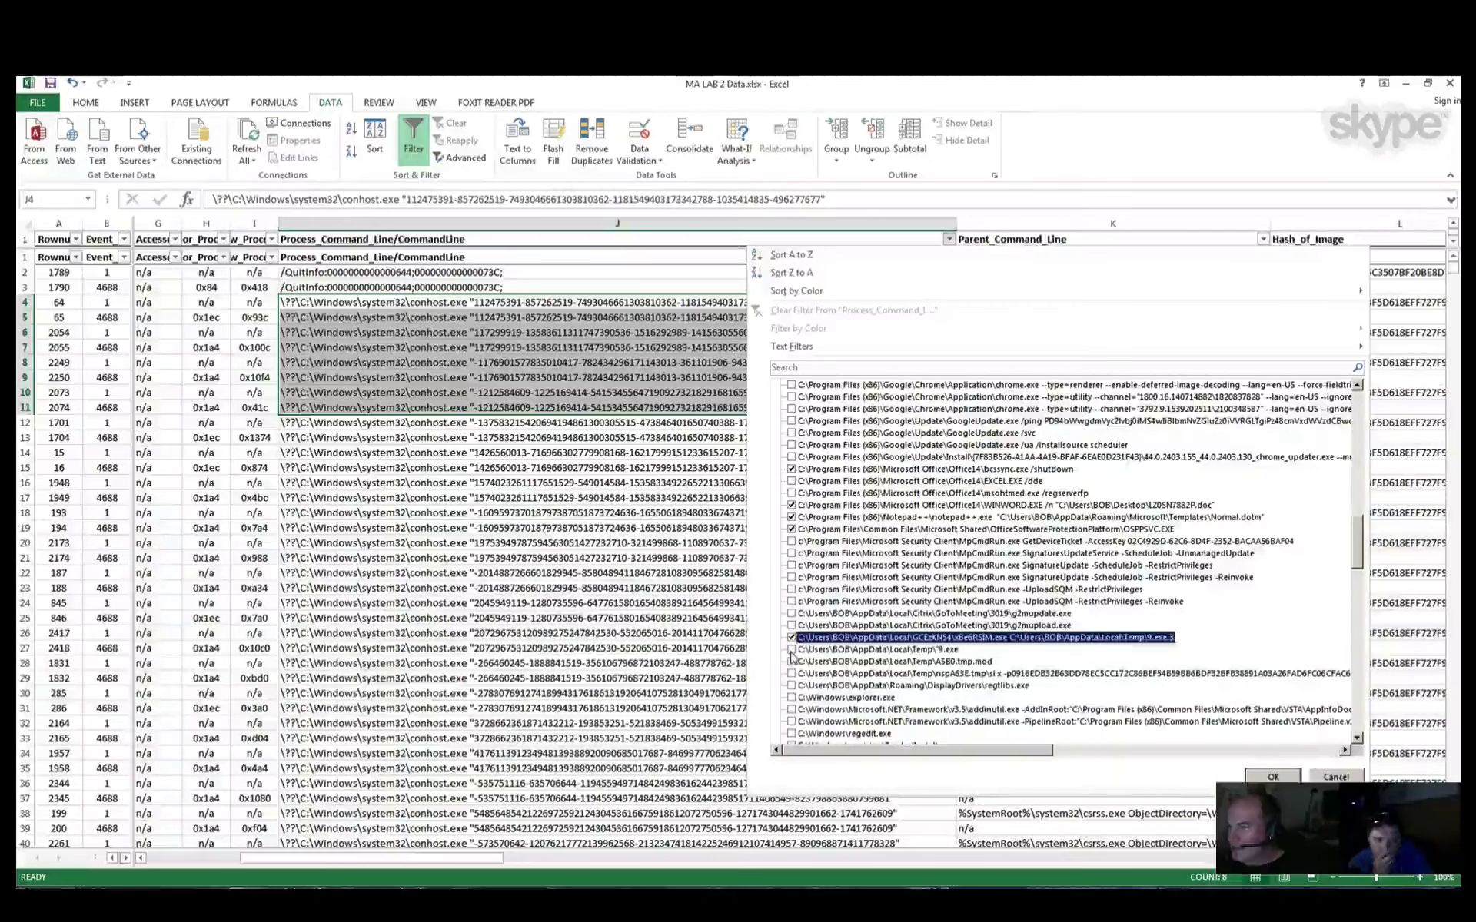
click(792, 649)
click(792, 662)
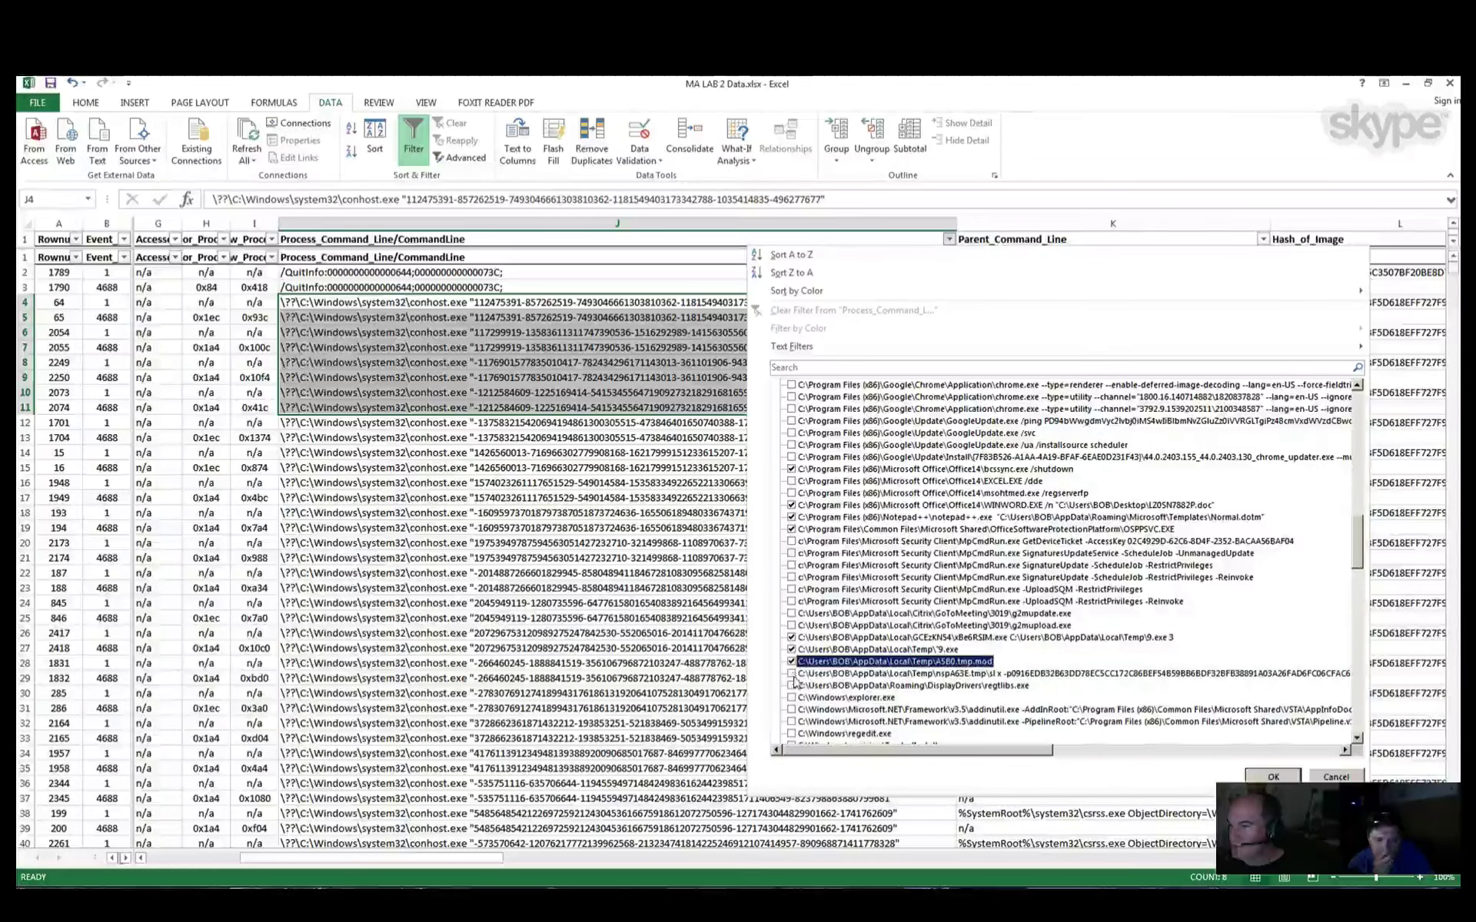
click(792, 673)
click(792, 686)
Step: Add explorer.exe, regedit.exe, plain cmd.exe, and the cmd.exe /c command lines for 14323.bat and DISPLA~1\1.bat to the filter selection
scroll(798, 707, down, 2)
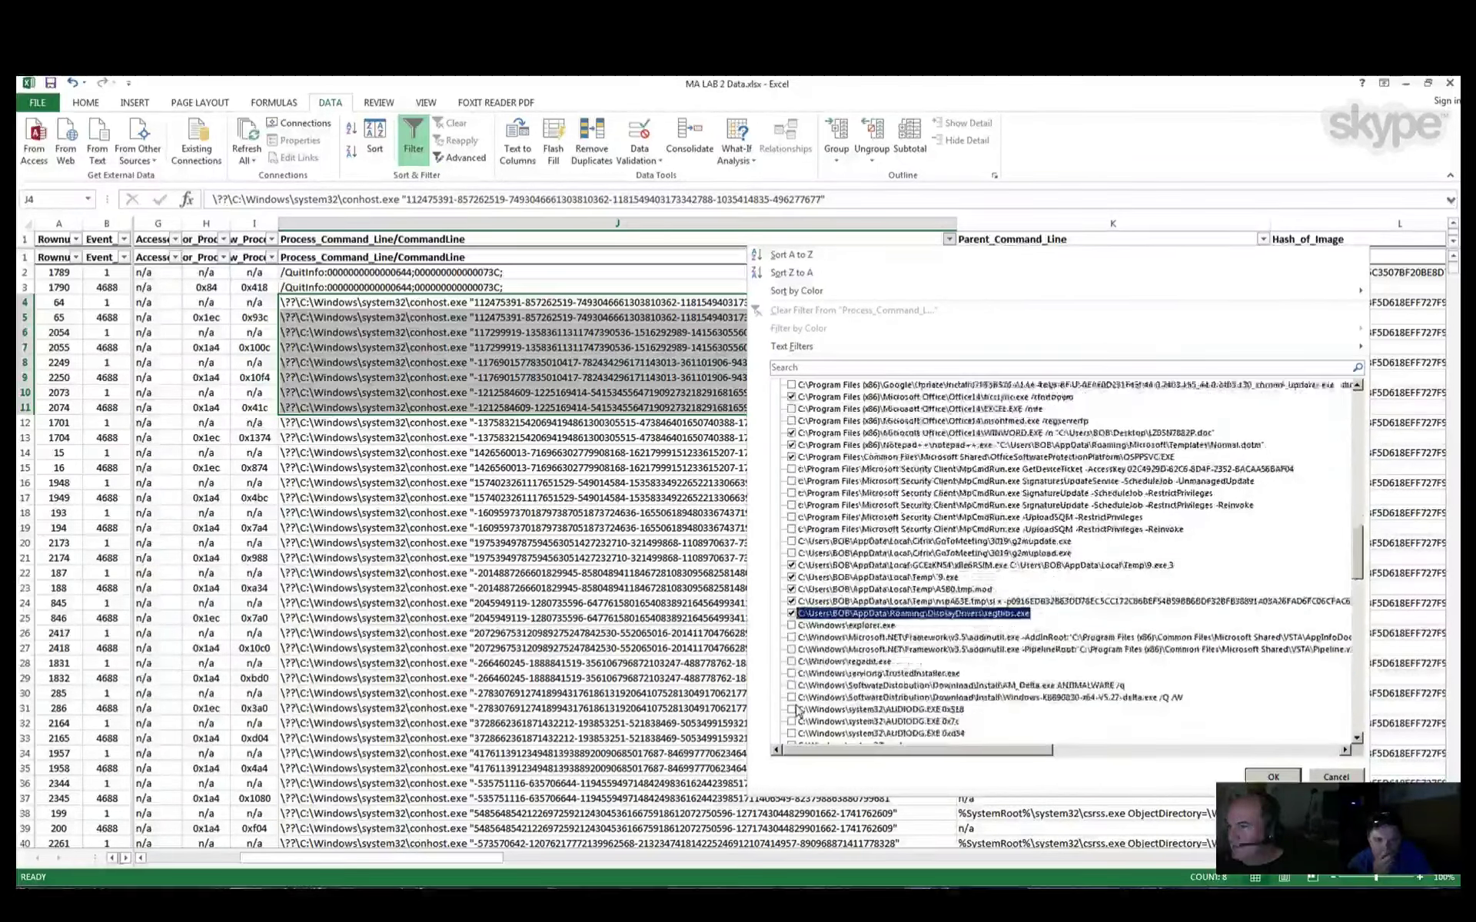
scroll(798, 712, down, 4)
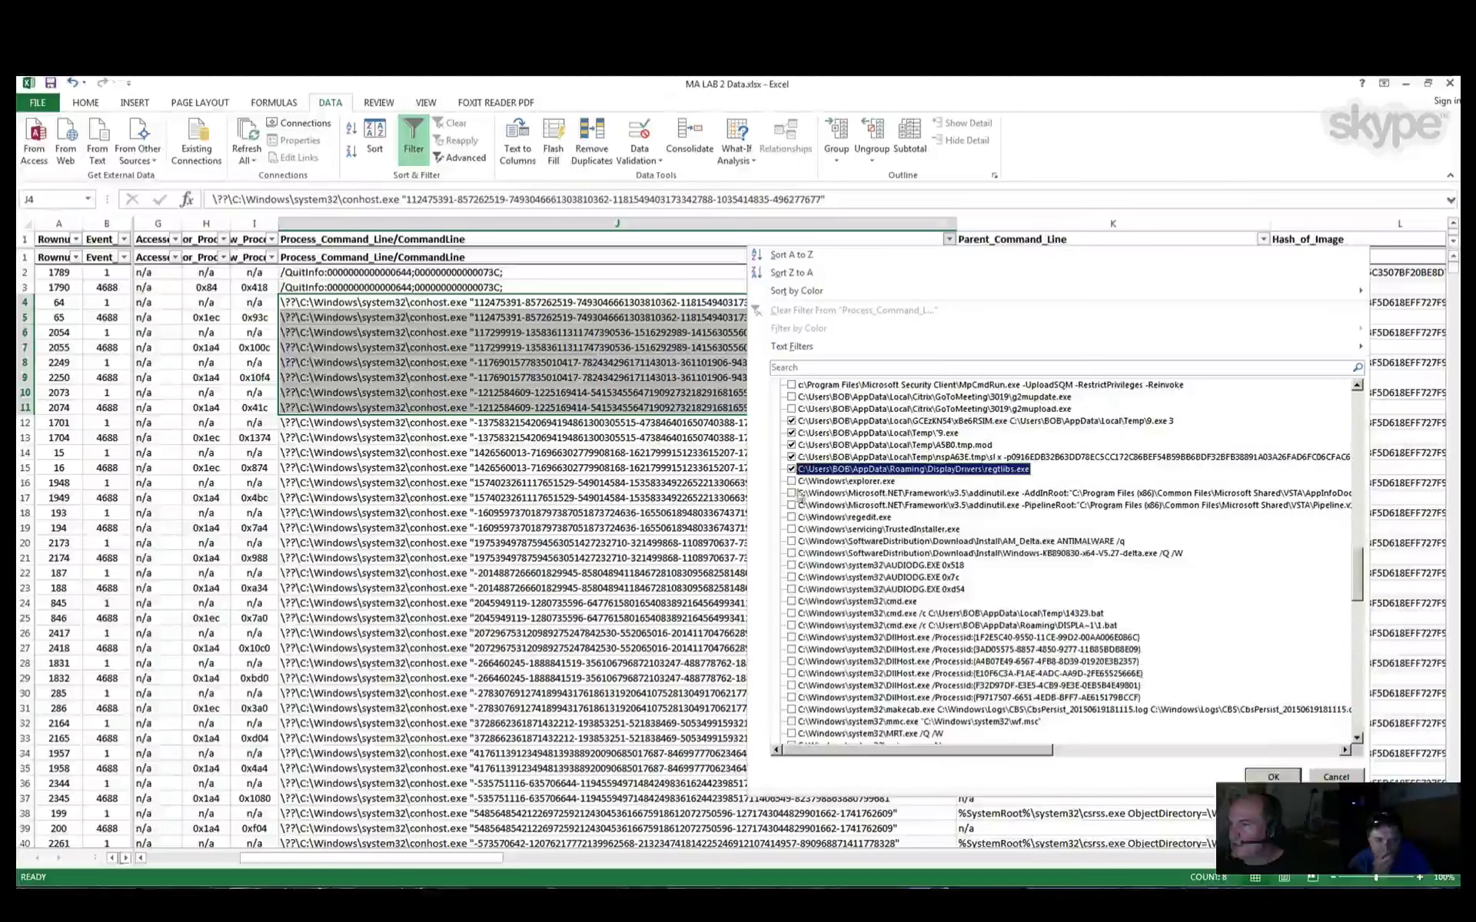
click(792, 482)
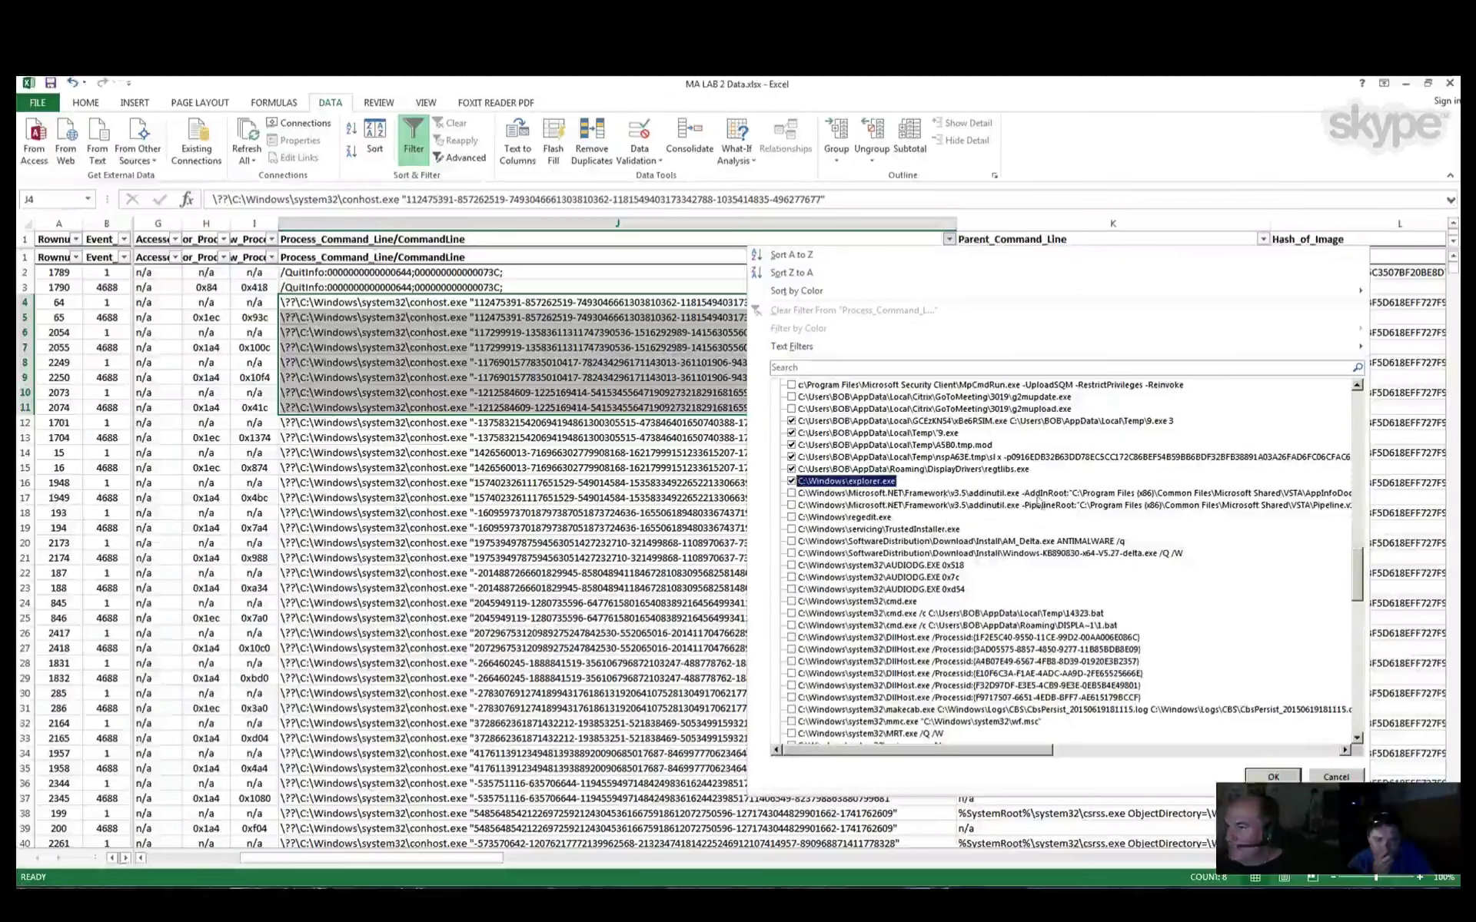
click(791, 517)
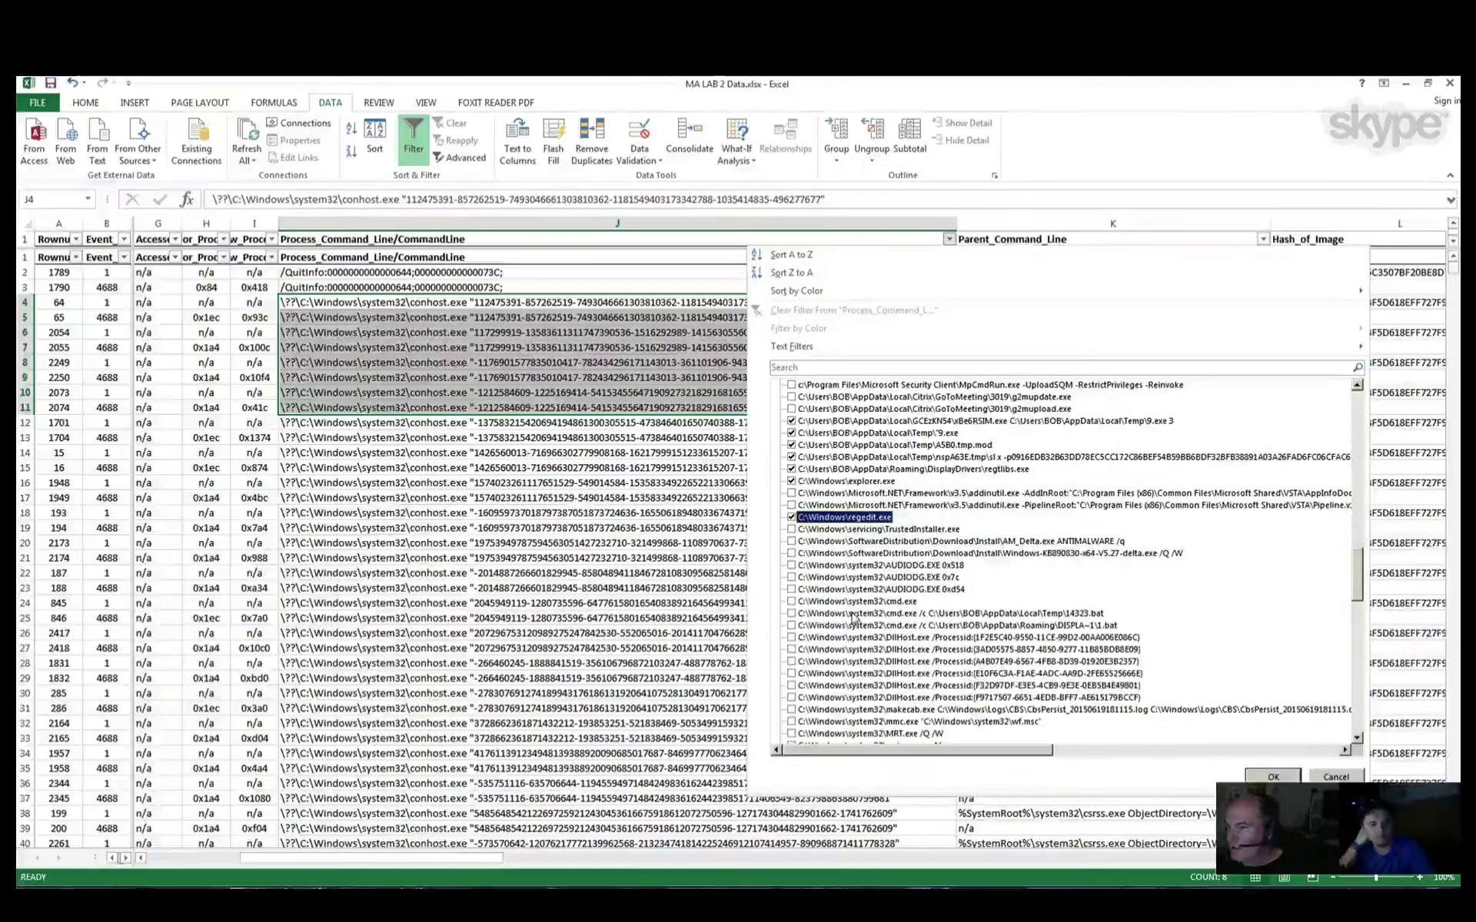
click(800, 602)
click(799, 614)
click(800, 625)
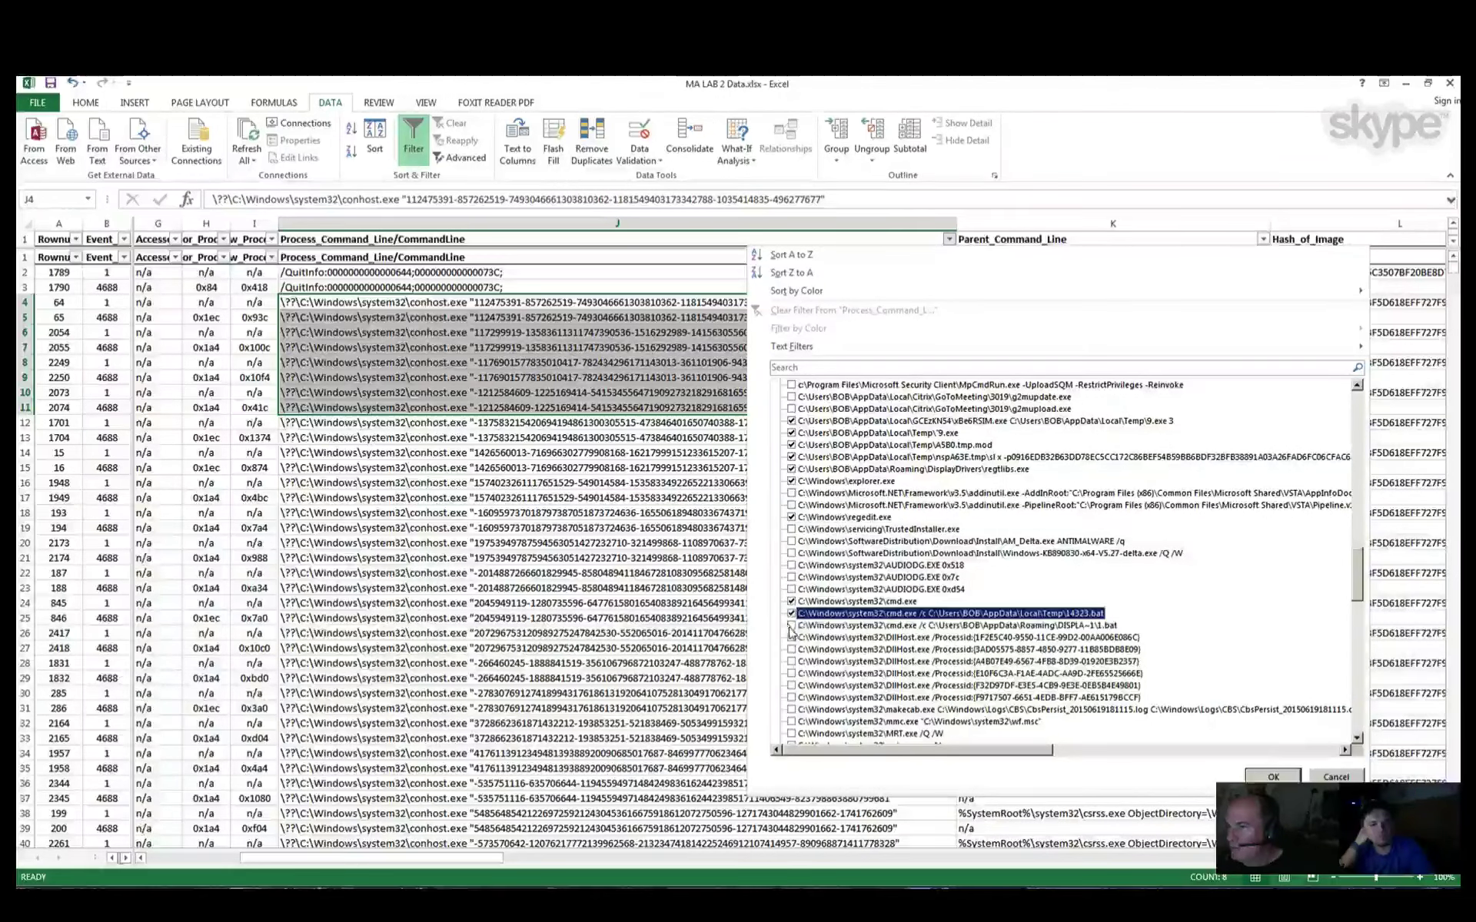
Step: Add the makecab.exe CbsPersist log command line and msiexec.exe /V to the filter selection
scroll(940, 600, down, 2)
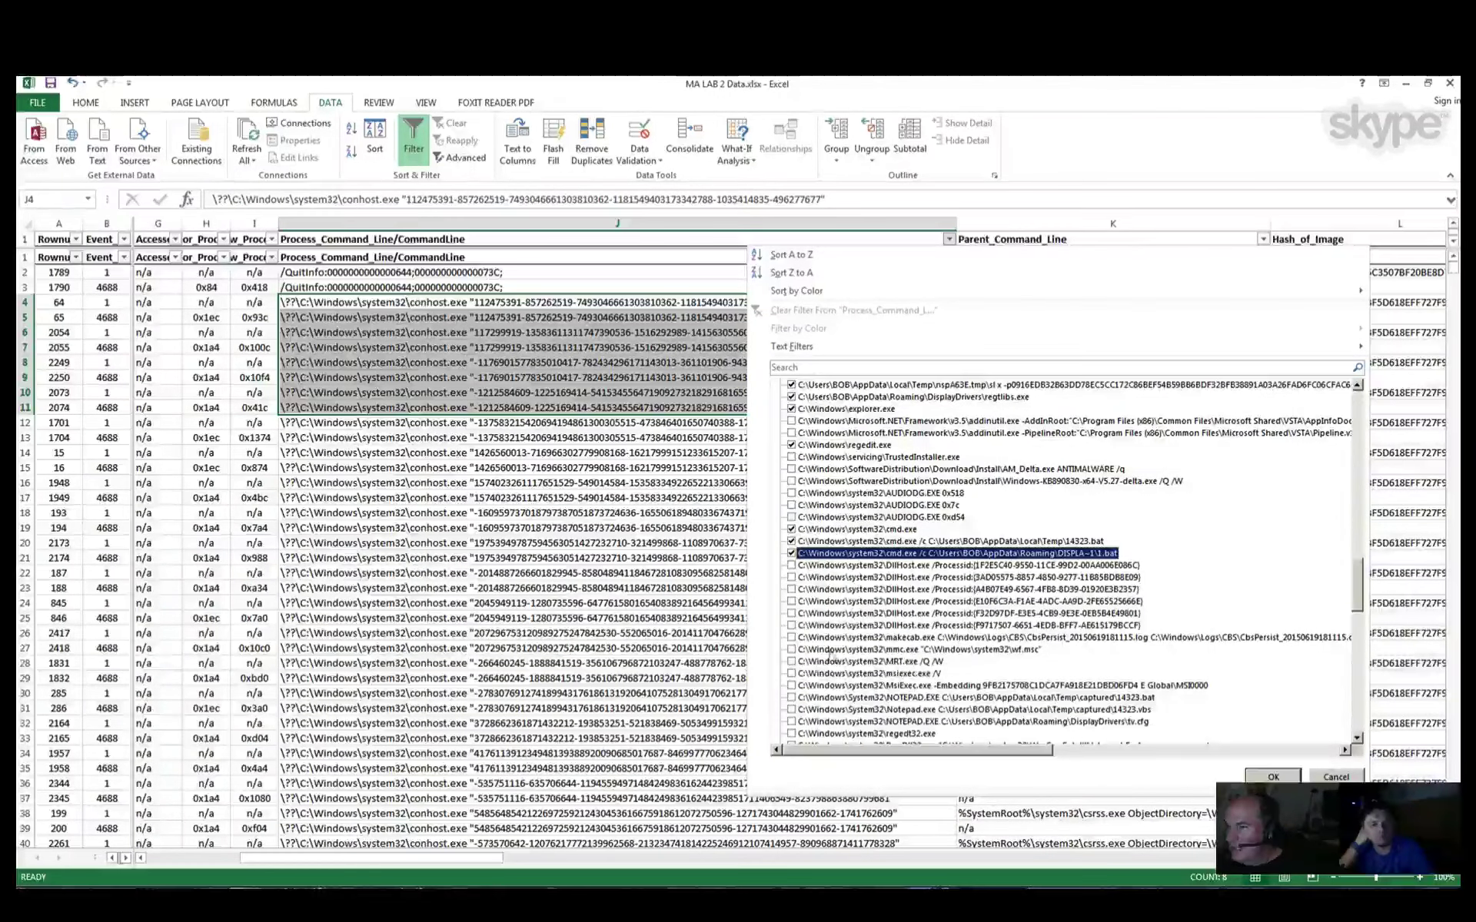
click(792, 638)
scroll(950, 681, down, 2)
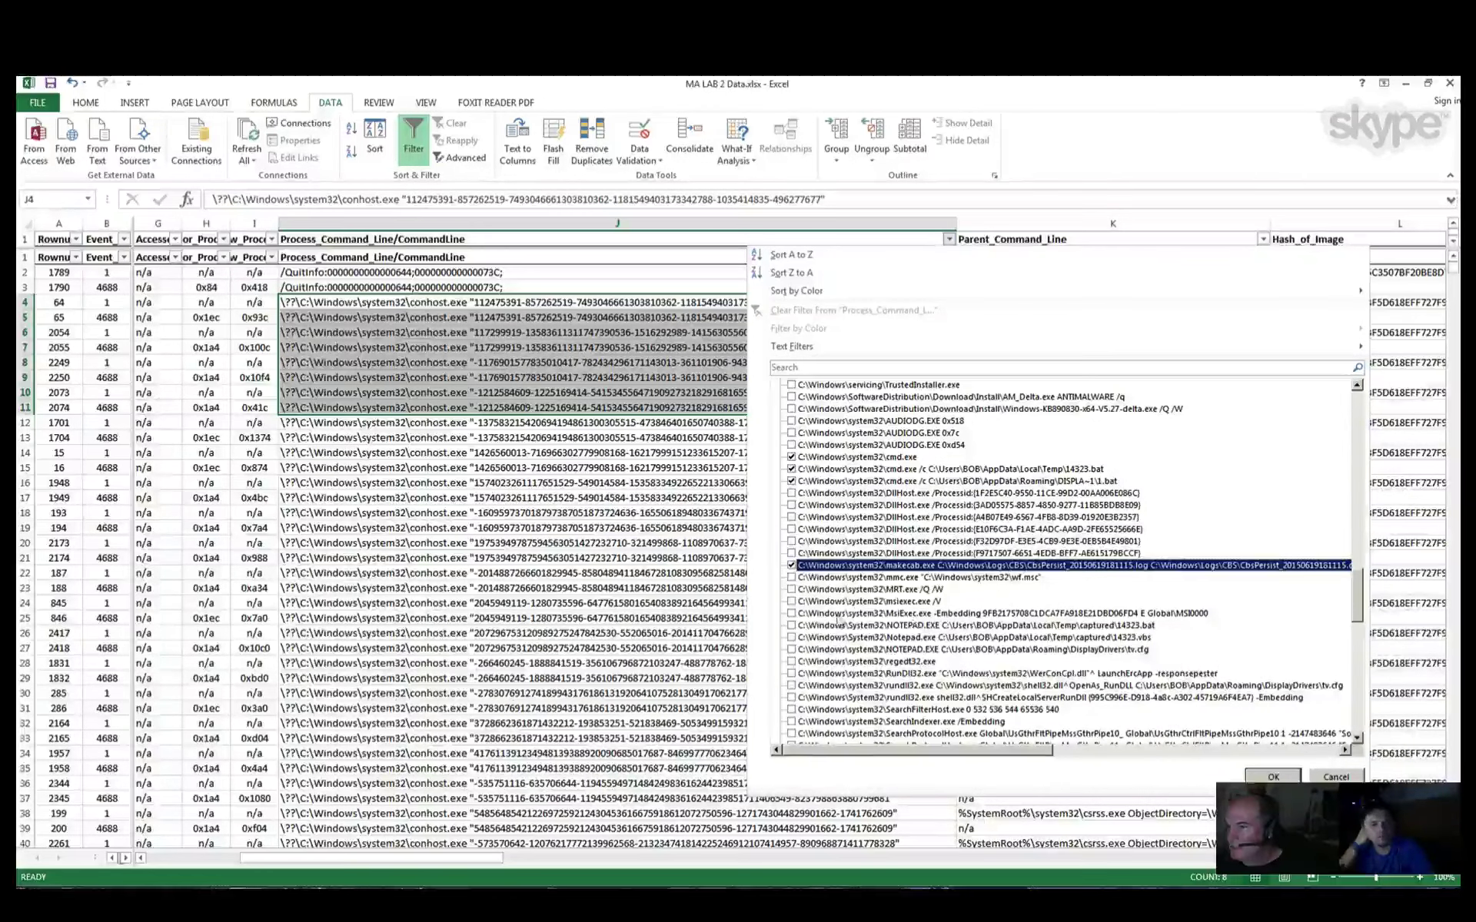
click(791, 601)
Step: Add the Notepad command lines for captured\14323.bat, captured\14323.vbs and DisplayDrivers\tv.cfg, plus regedt32.exe, to the filter selection
scroll(857, 669, down, 1)
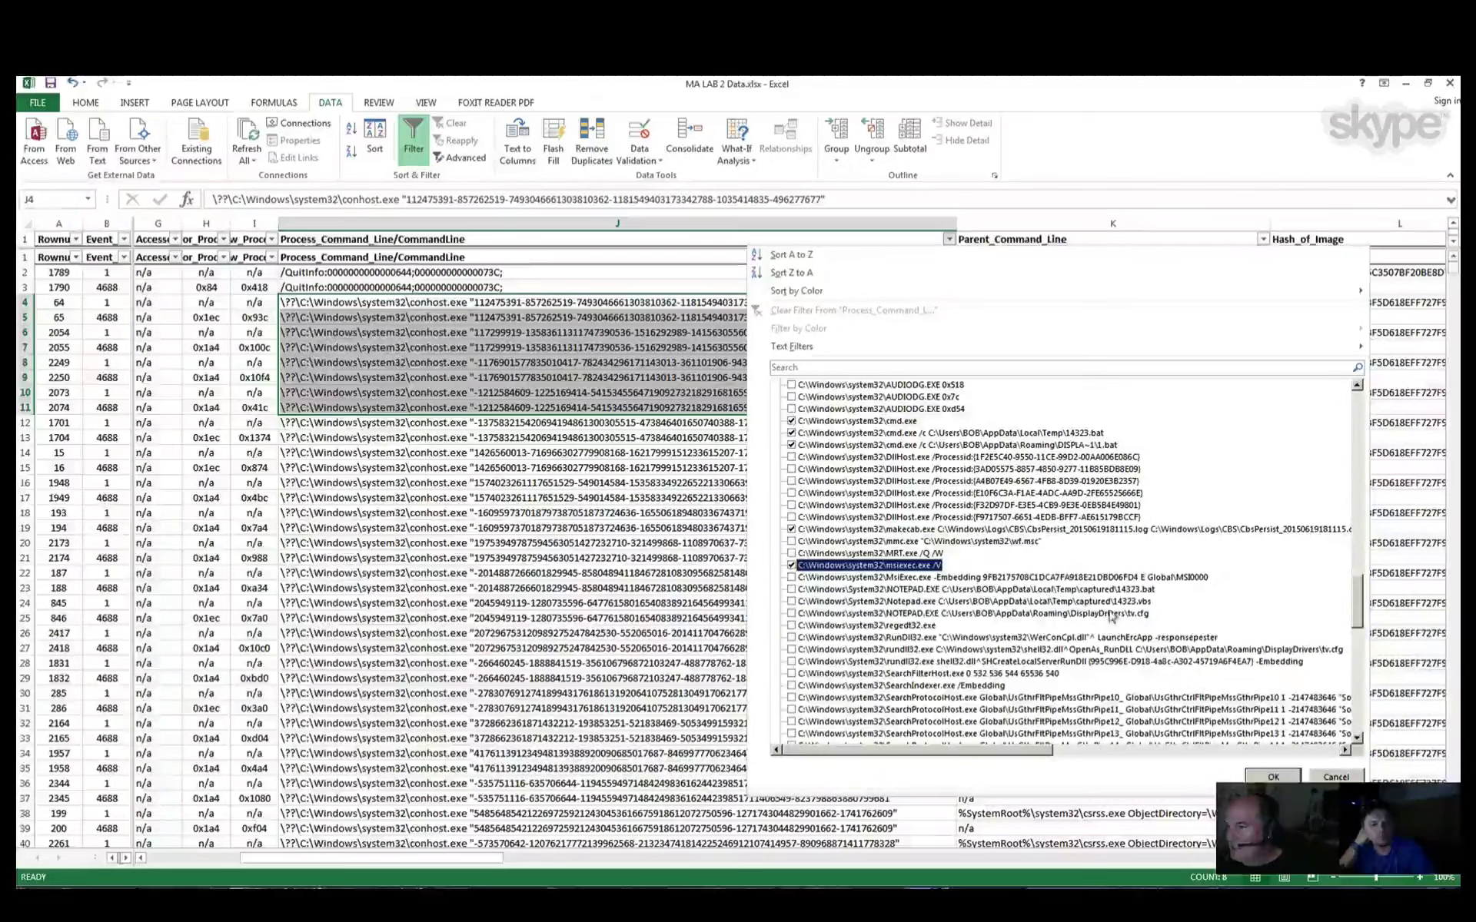
click(792, 589)
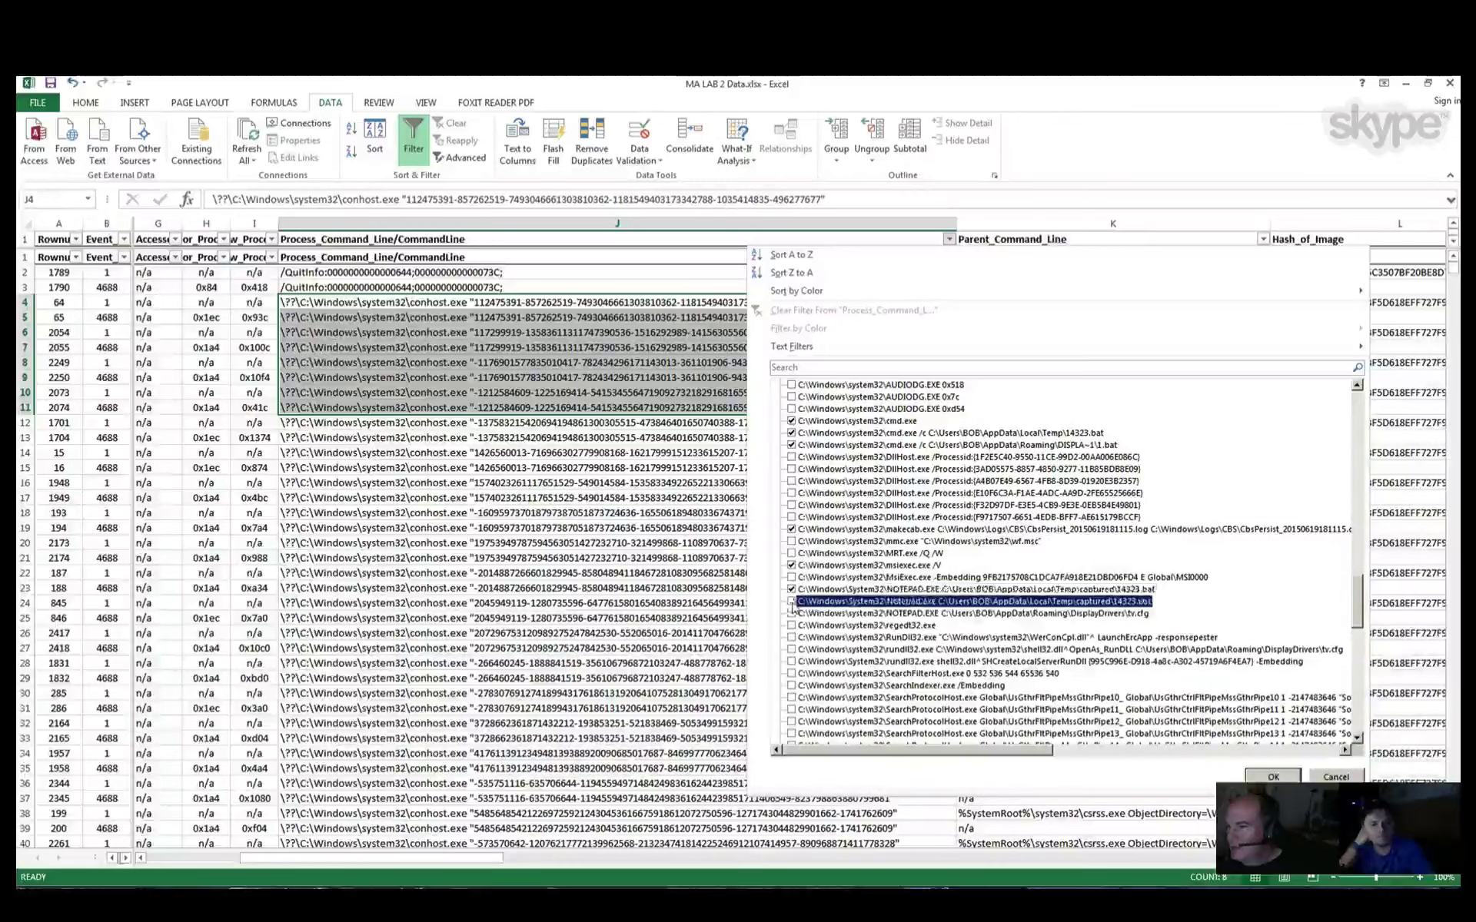
click(792, 602)
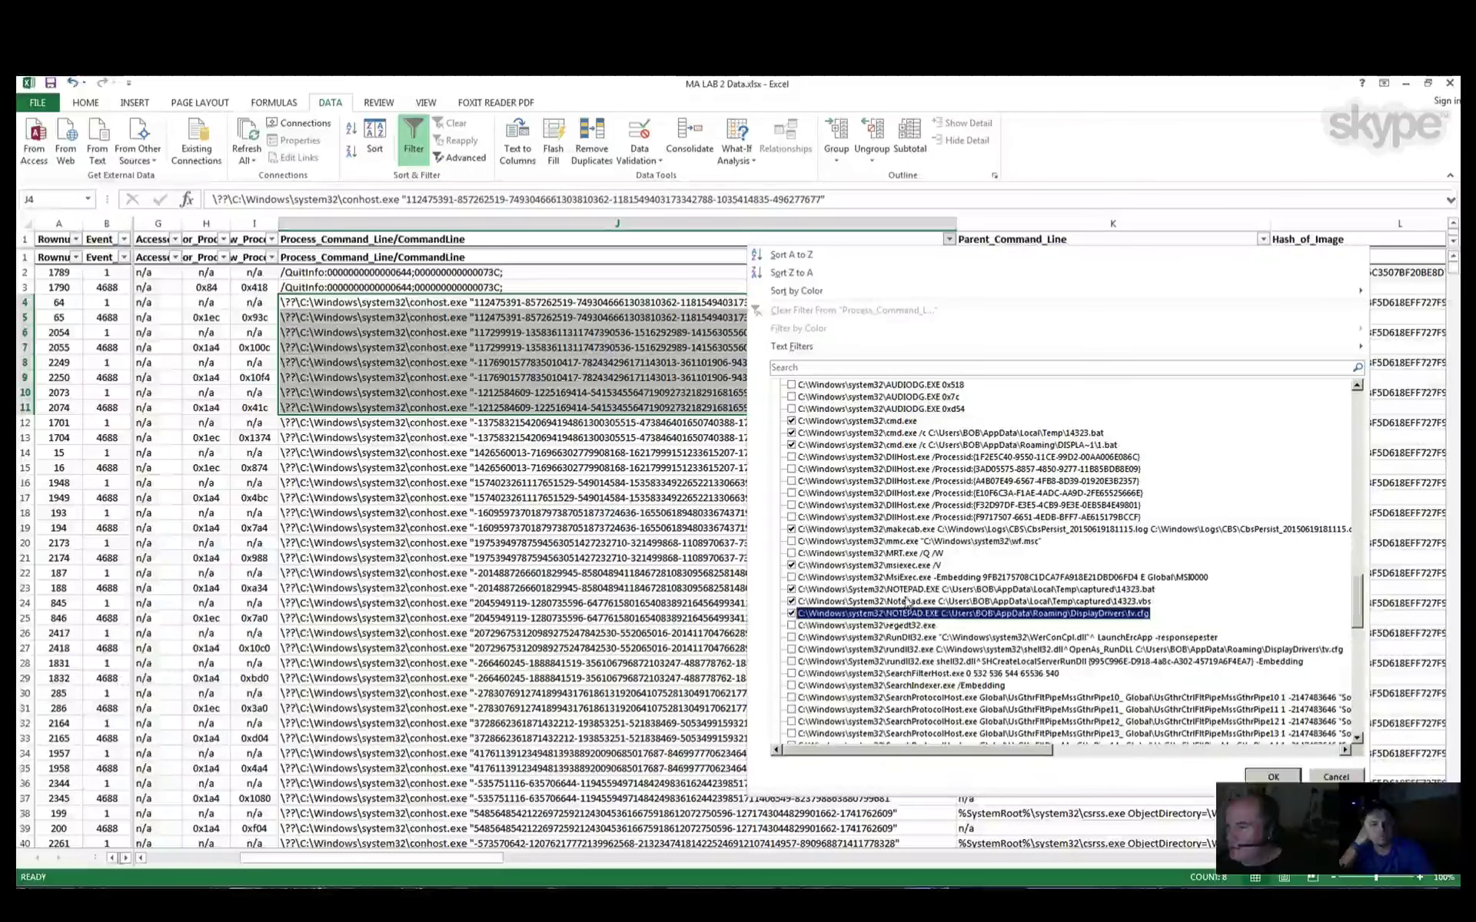
scroll(873, 649, down, 2)
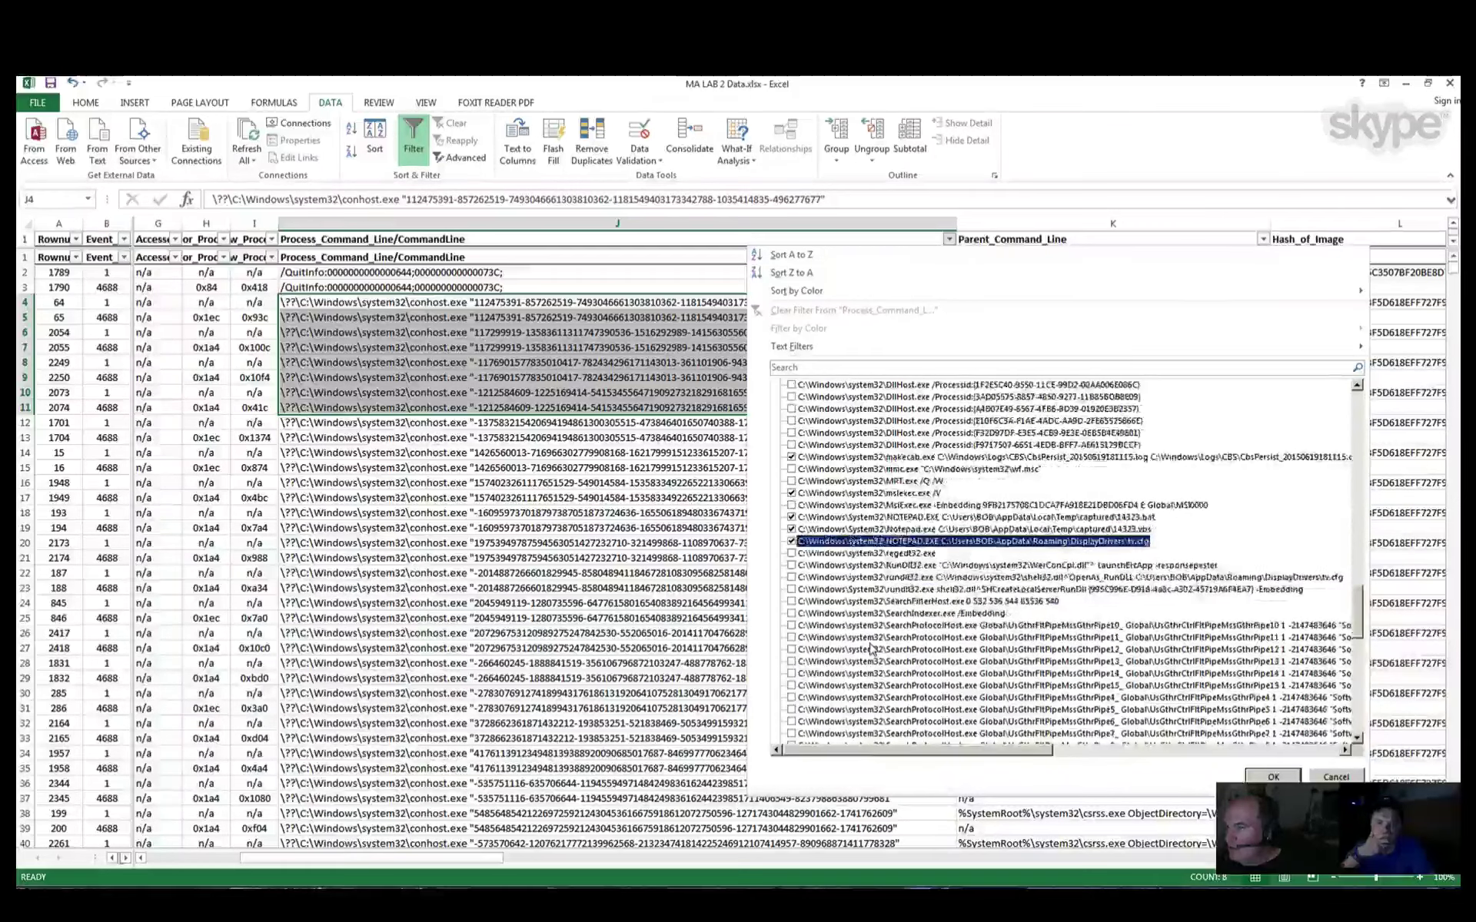
scroll(874, 649, down, 1)
click(792, 518)
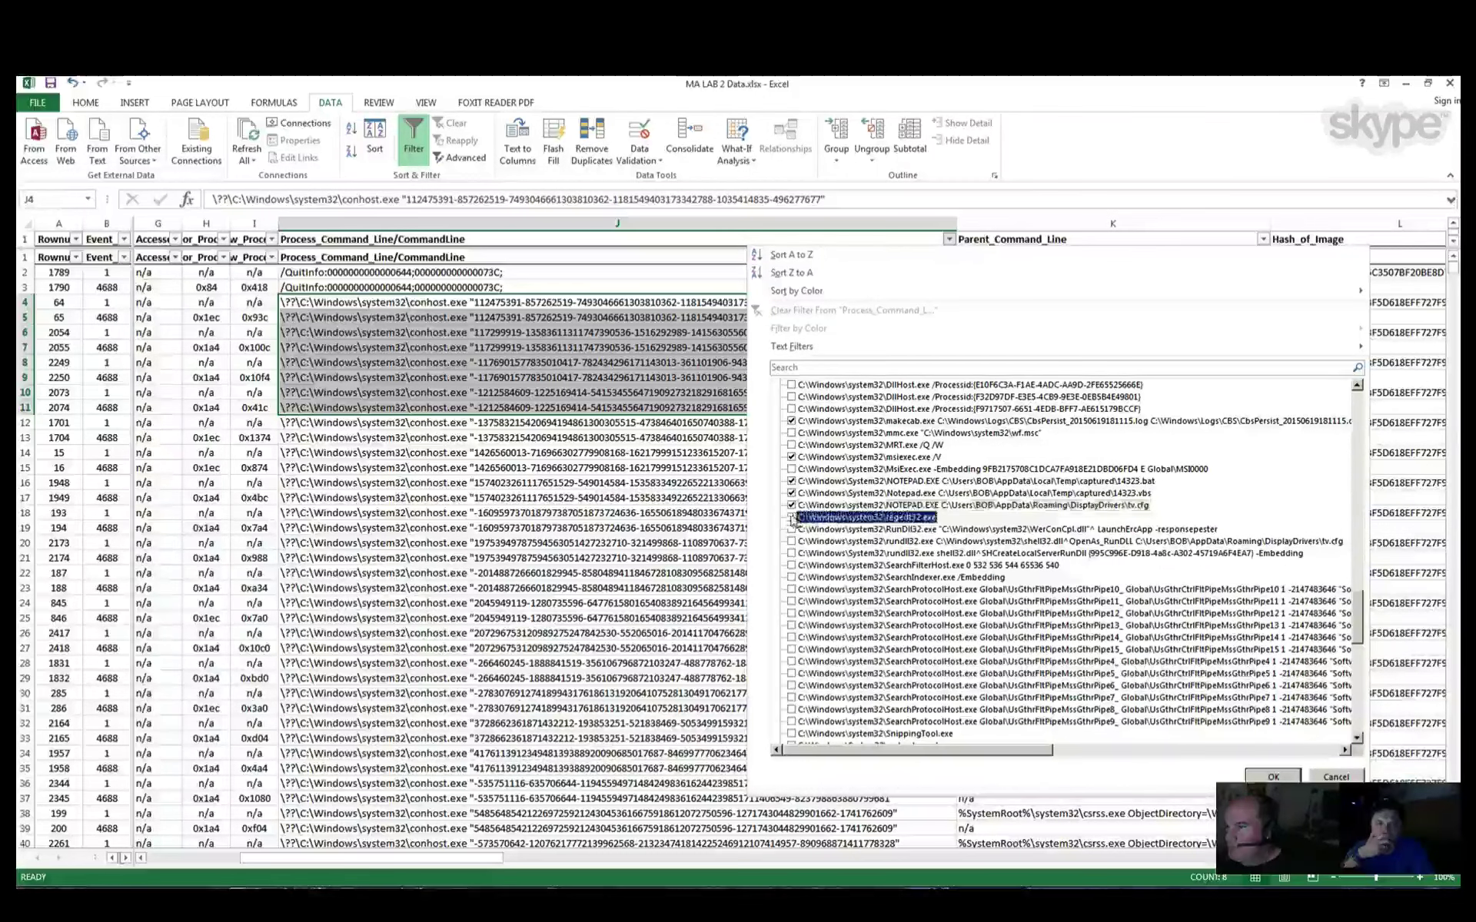
click(792, 518)
scroll(976, 530, down, 1)
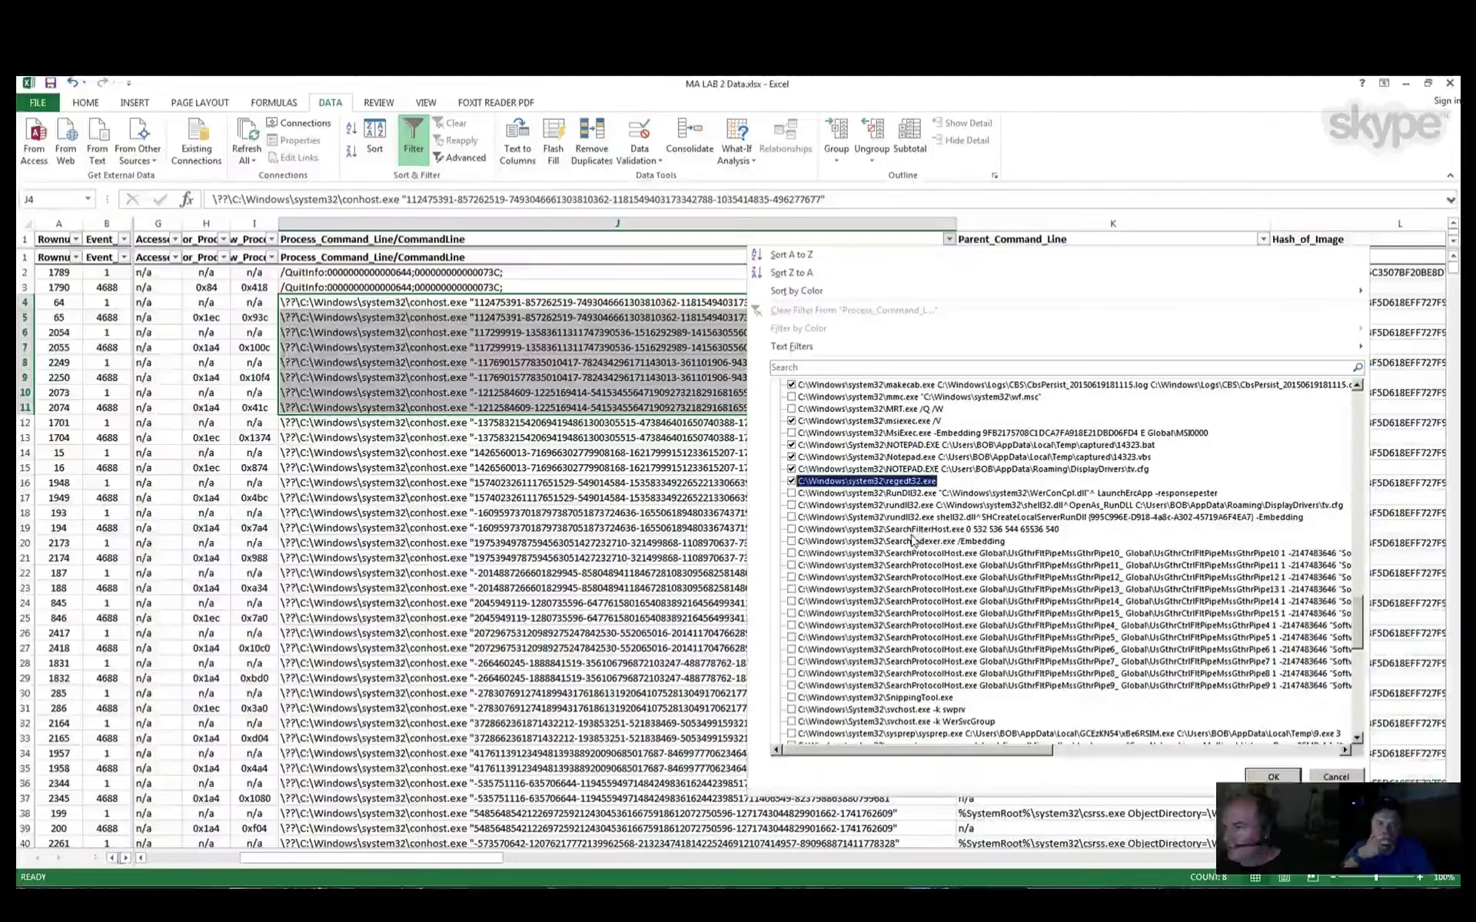
Step: Add both sysprep.exe command lines, the xBe6RSIM.exe one and the netsh advfirewall one, to the filter selection
scroll(948, 628, down, 3)
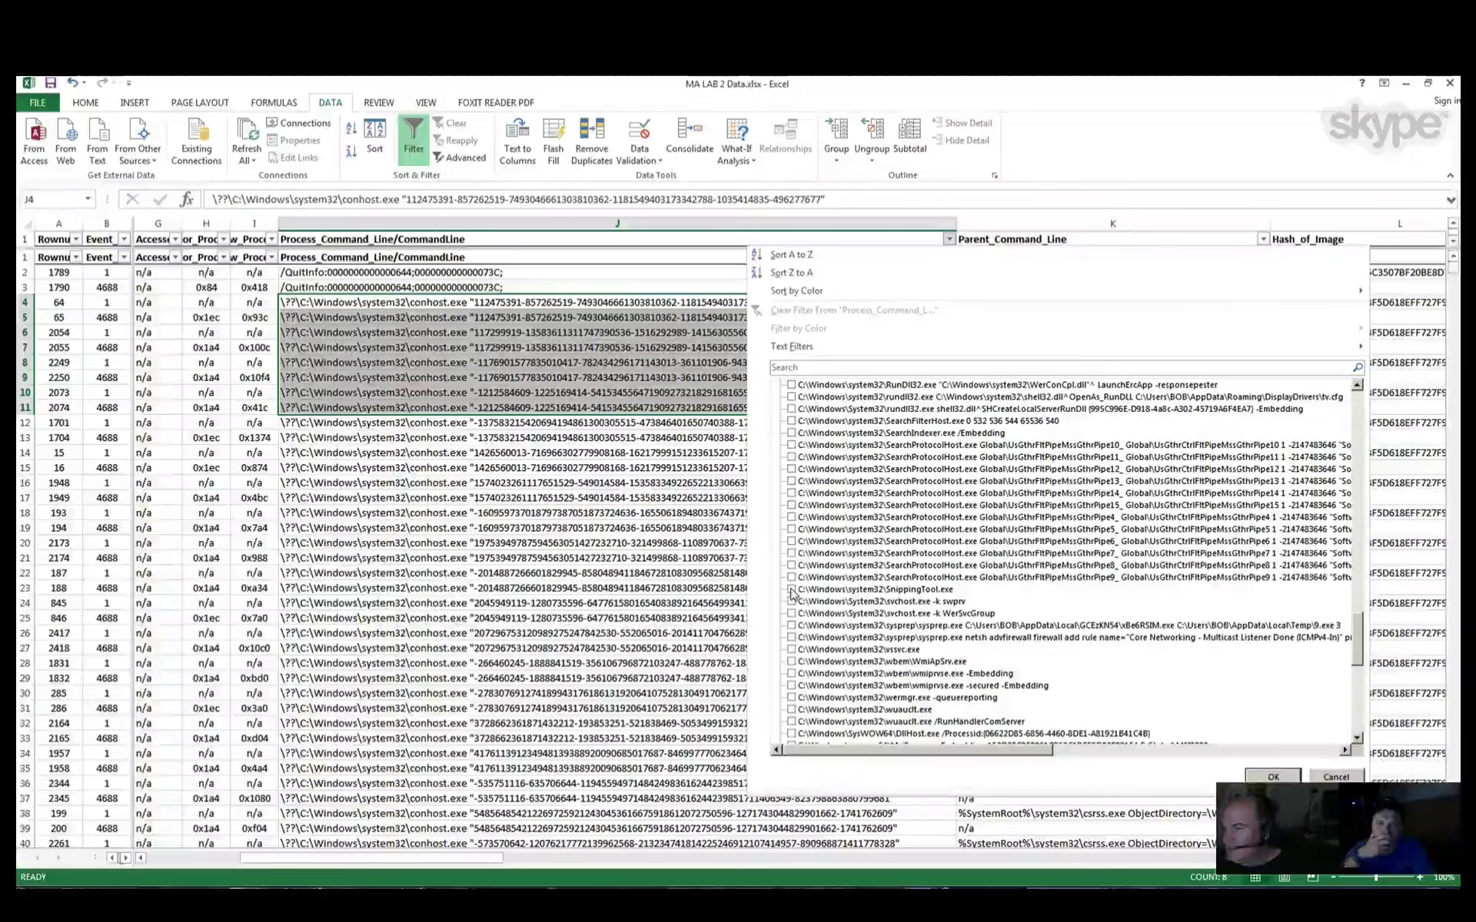
click(792, 626)
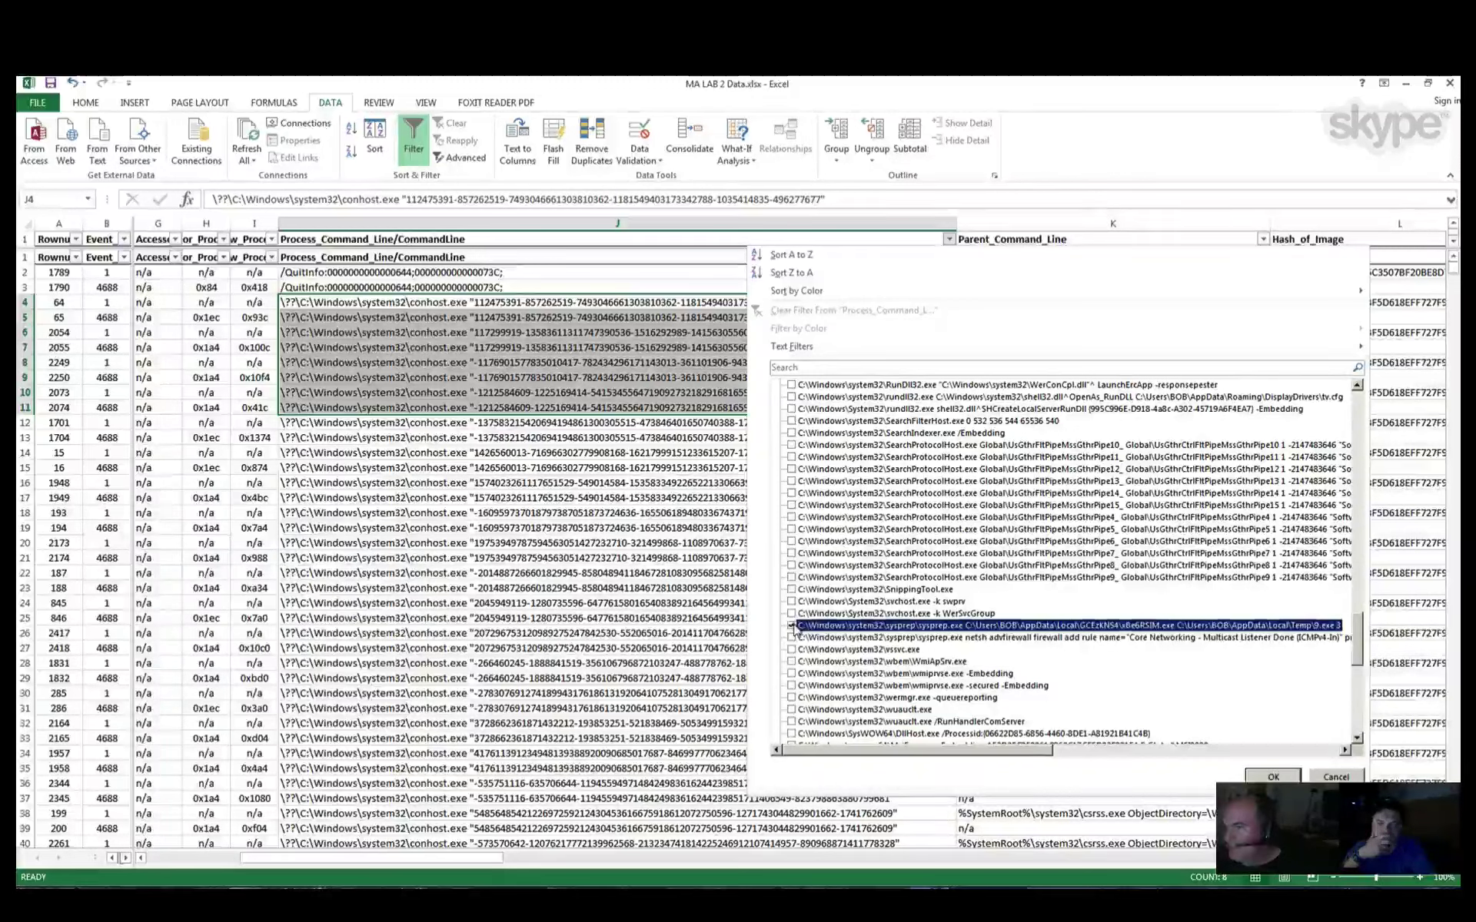
click(791, 638)
Step: Add vssvc.exe and wermgr.exe -queuereporting to the filter selection
scroll(833, 669, down, 1)
scroll(833, 669, down, 1)
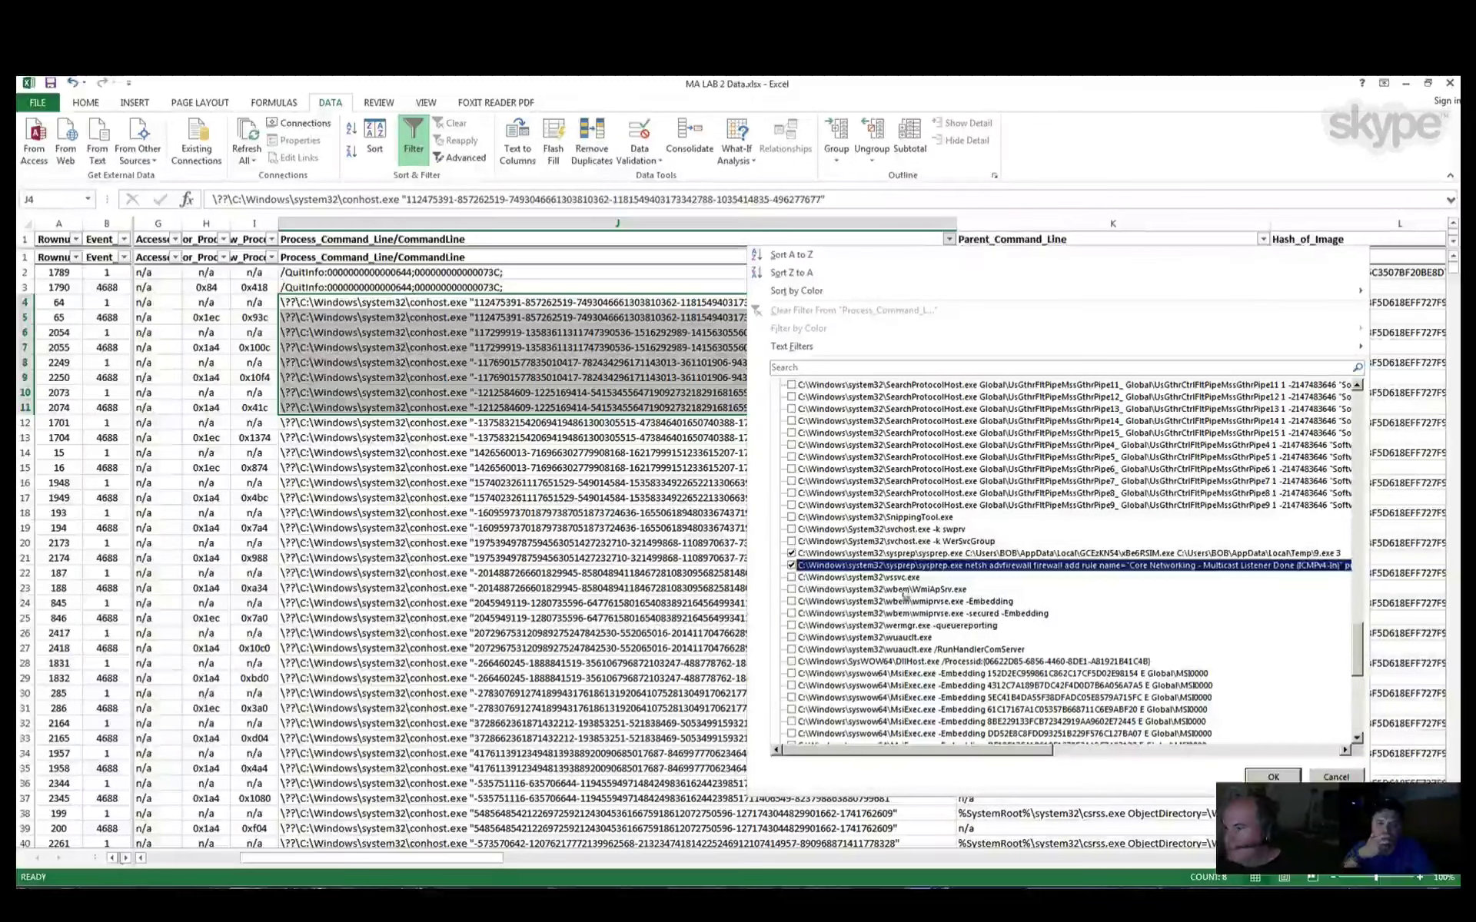
click(792, 577)
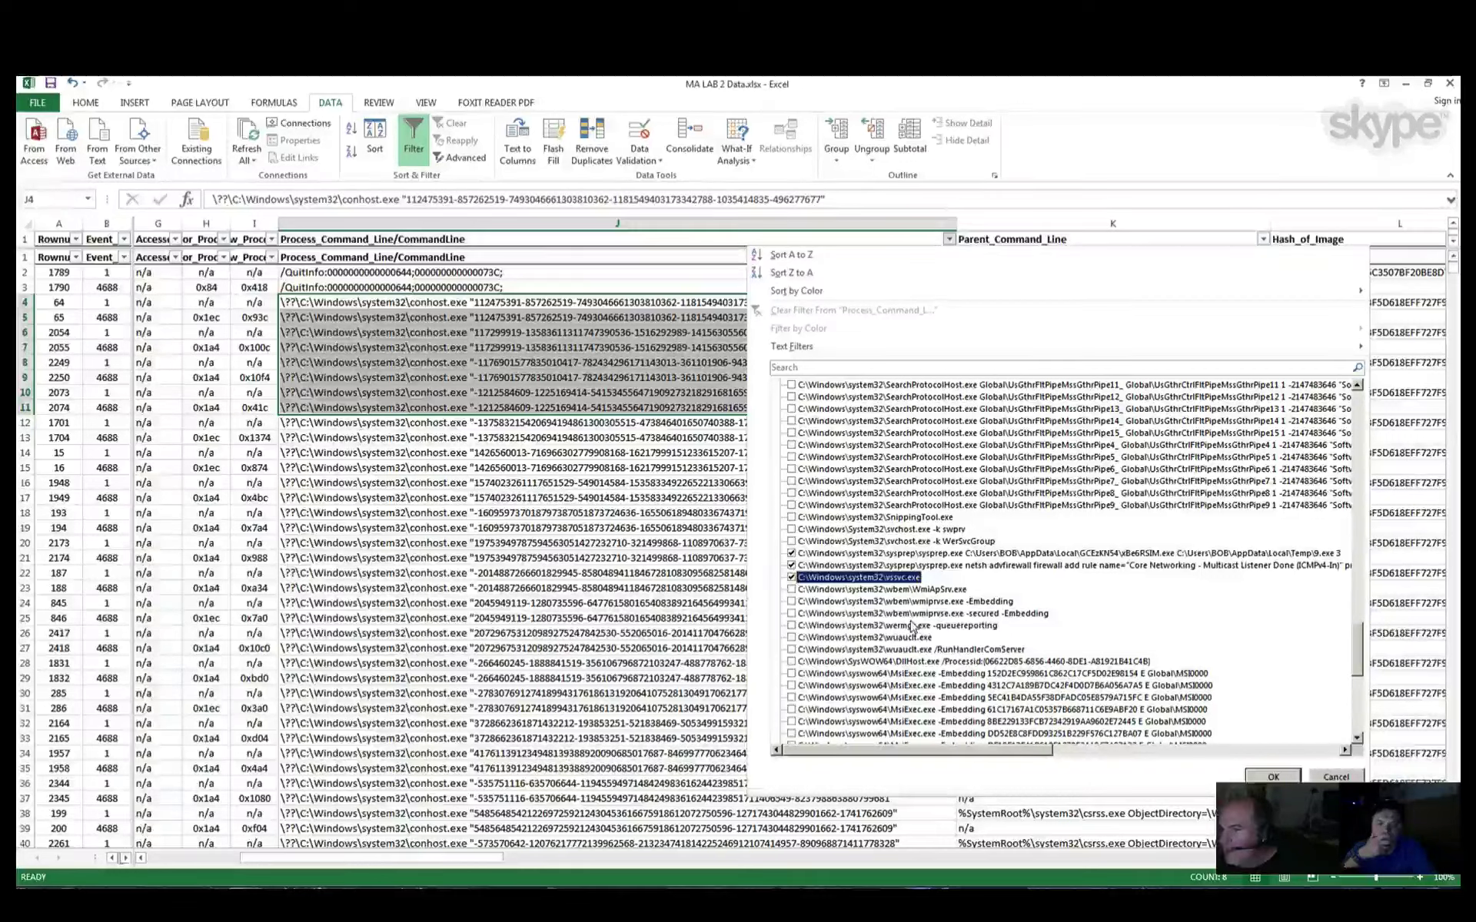
click(803, 627)
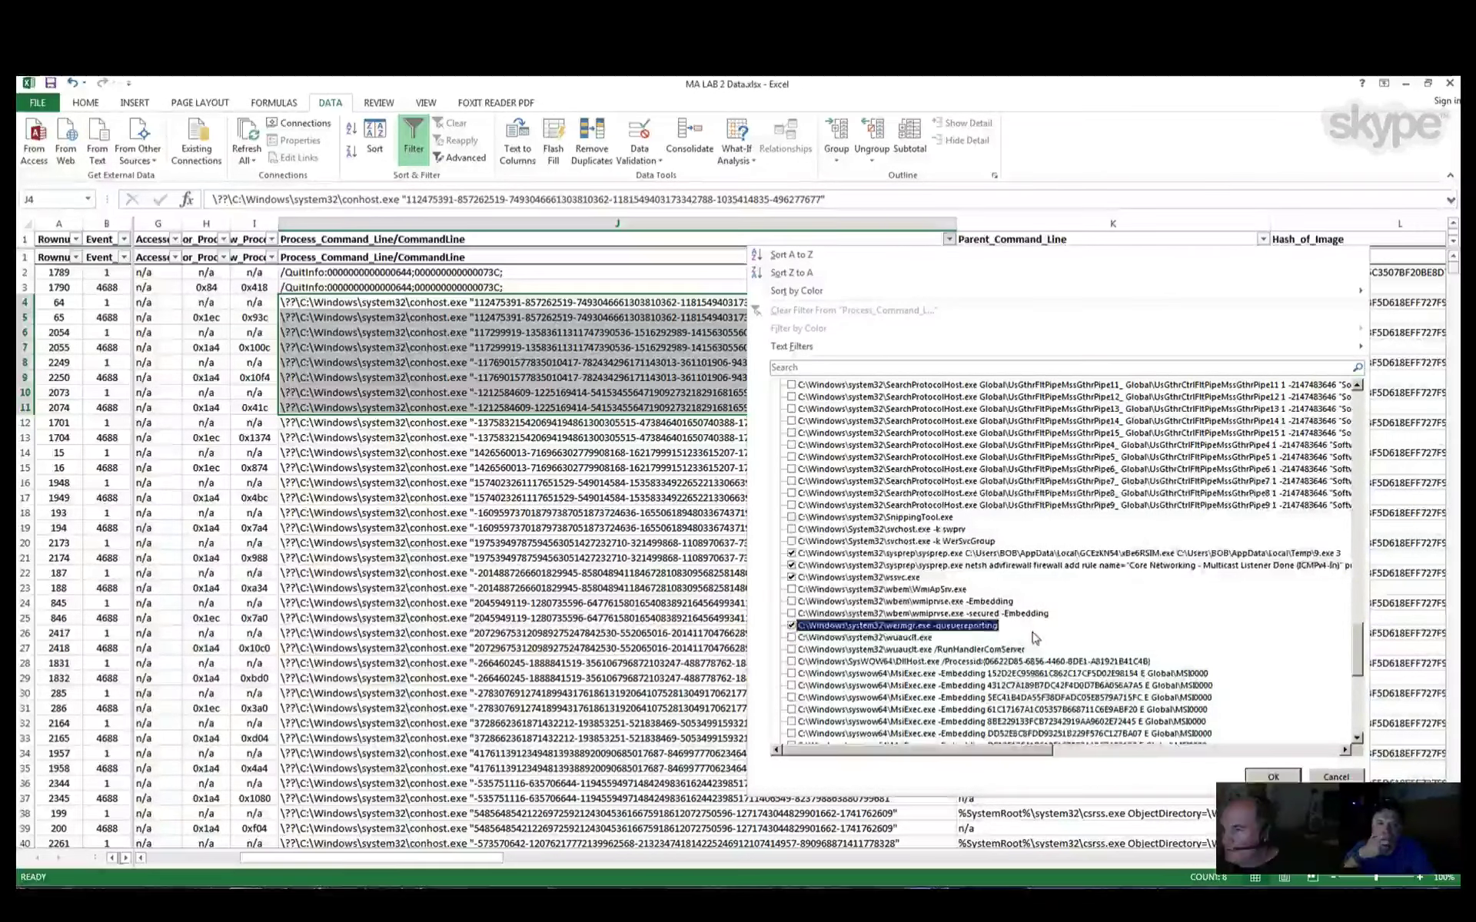
Step: Add the CR_A2622.tmp\setup.exe --install-archive command line and chcp 1251 to the filter selection
scroll(1000, 608, down, 1)
scroll(1002, 605, down, 2)
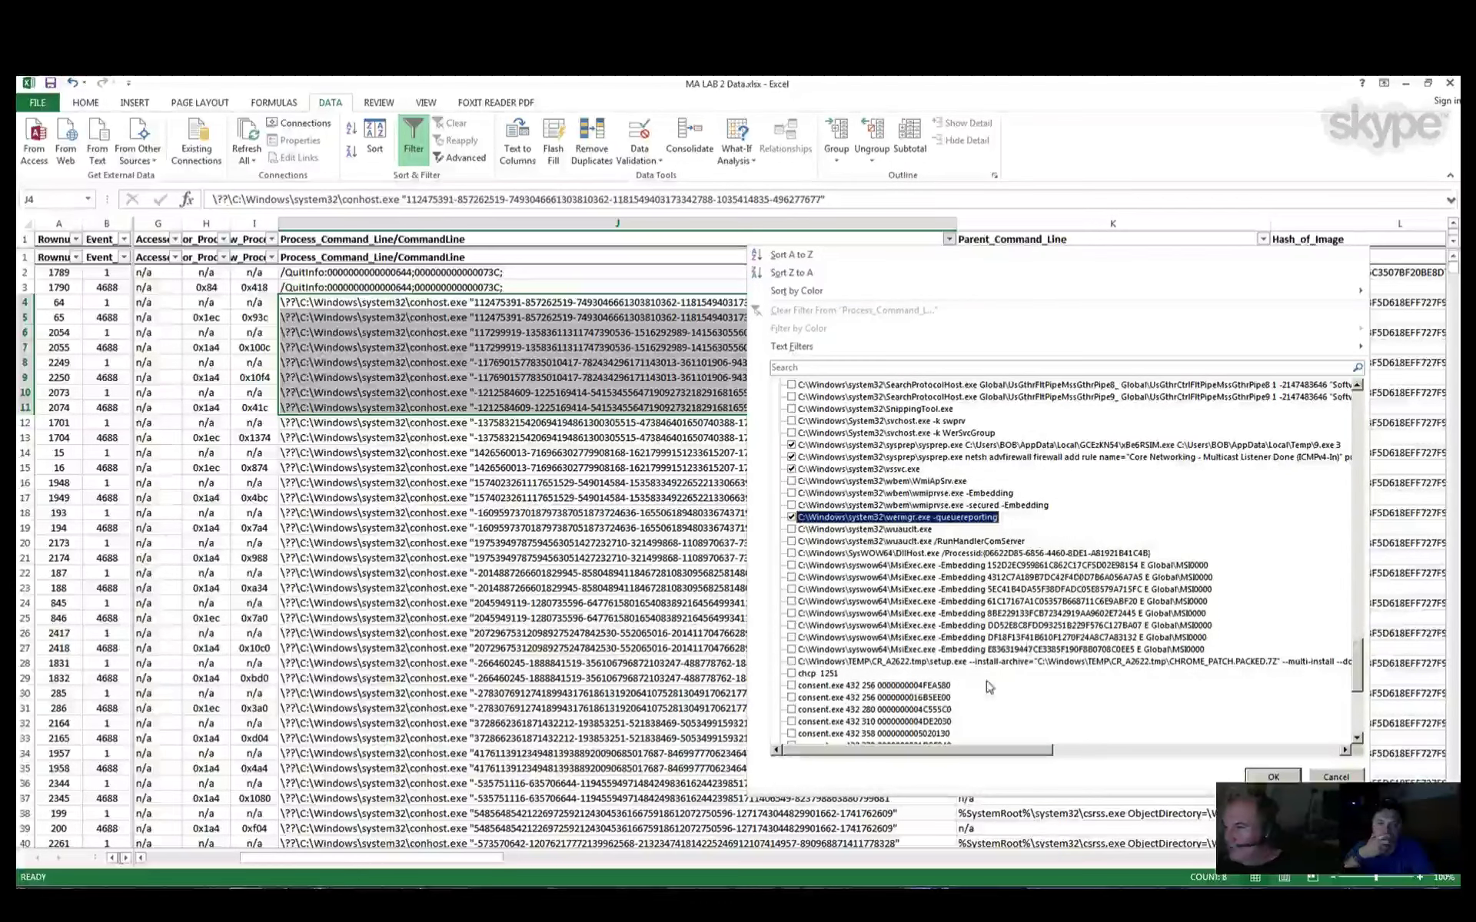
scroll(989, 686, down, 2)
click(792, 589)
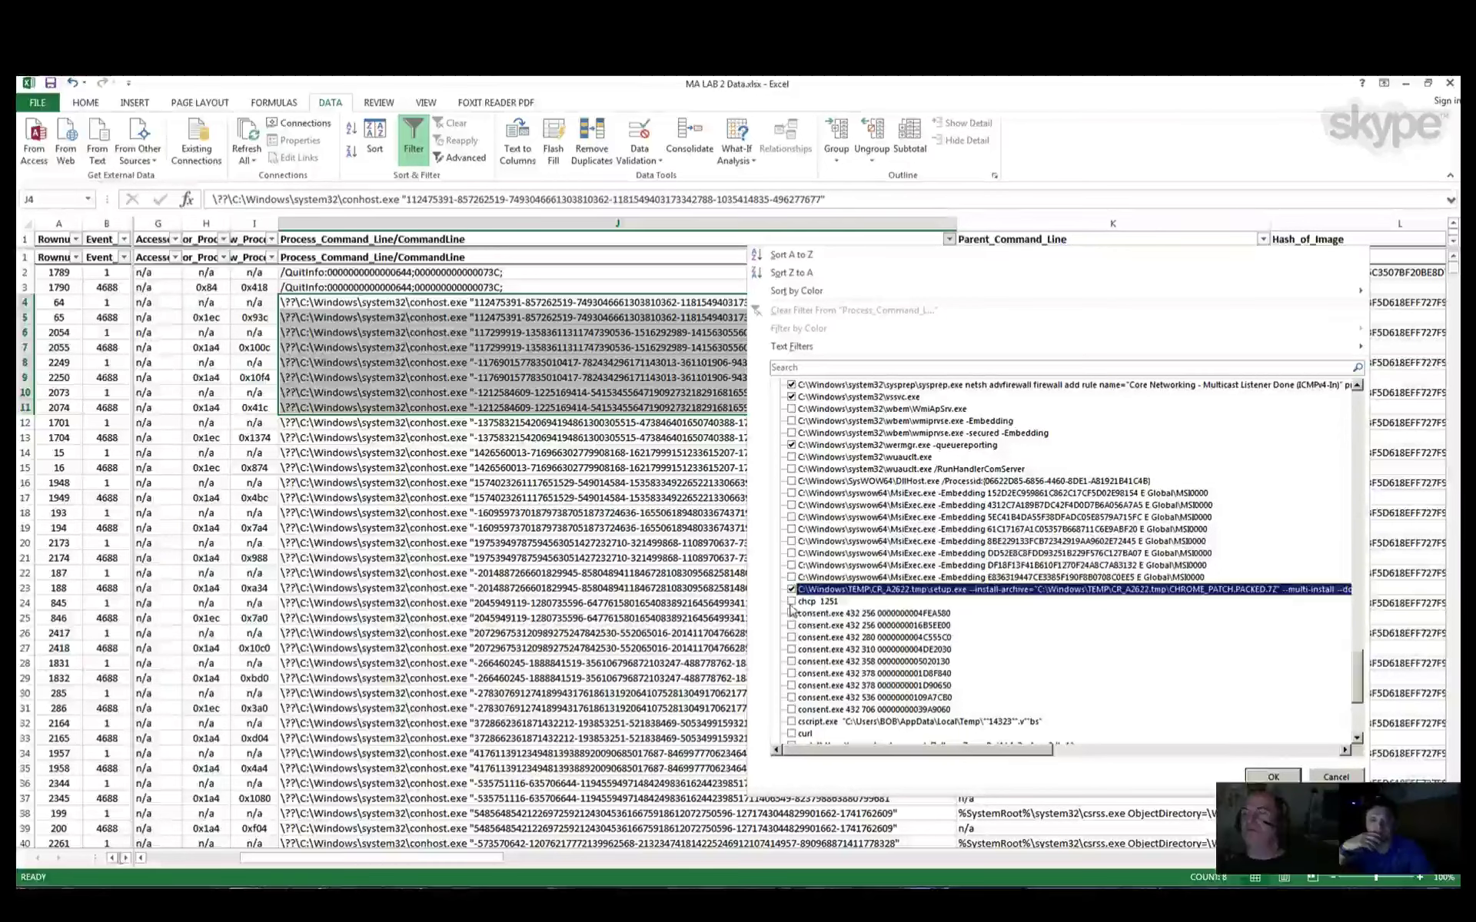
click(792, 604)
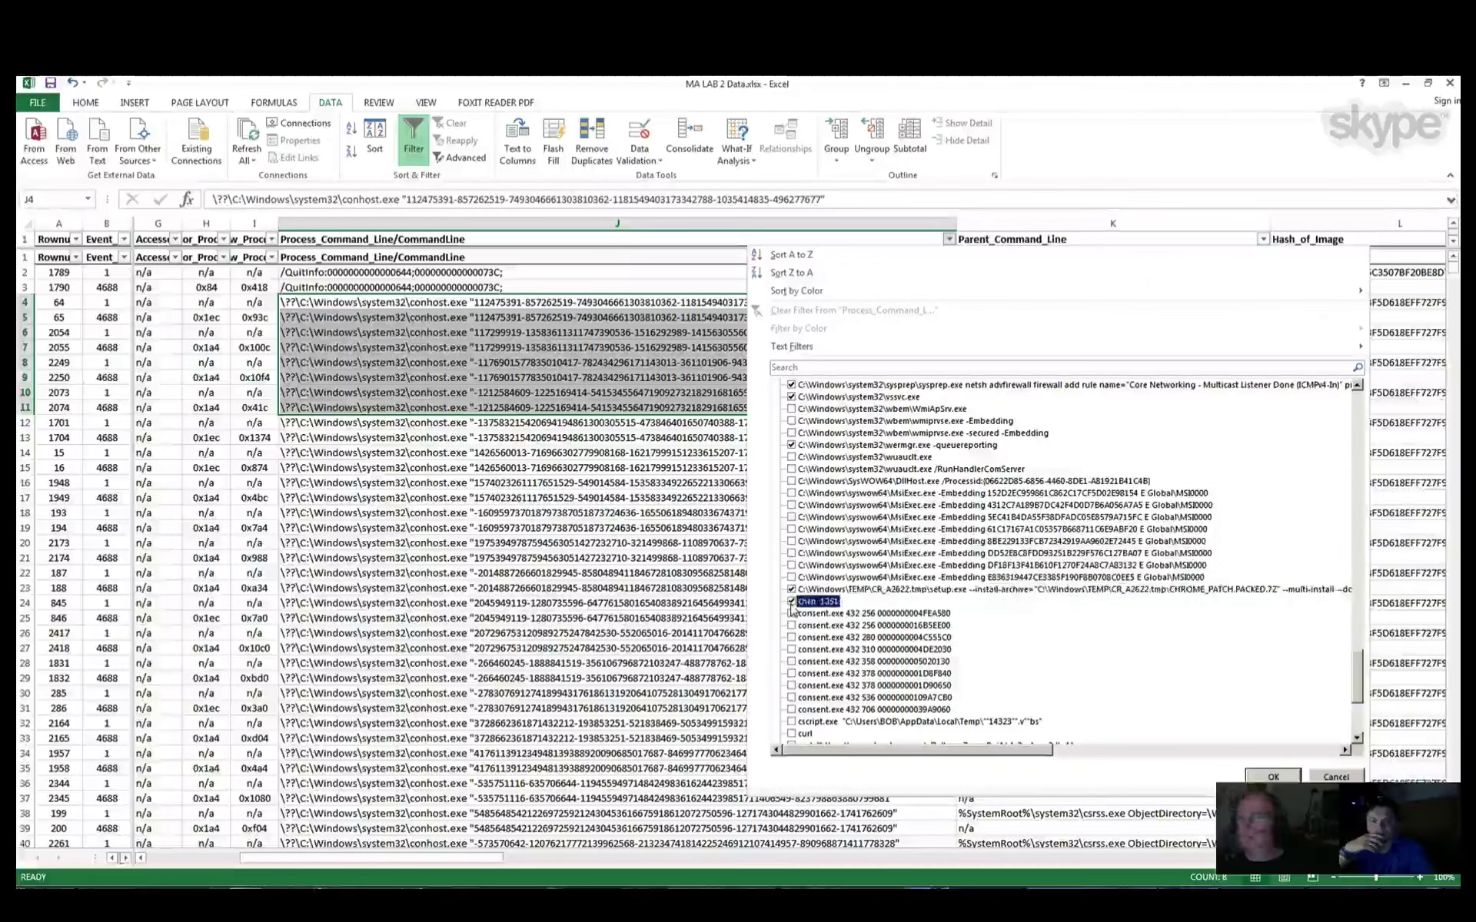
Step: Add all nine consent.exe 432 command lines to the filter selection
scroll(913, 686, down, 1)
scroll(914, 687, down, 1)
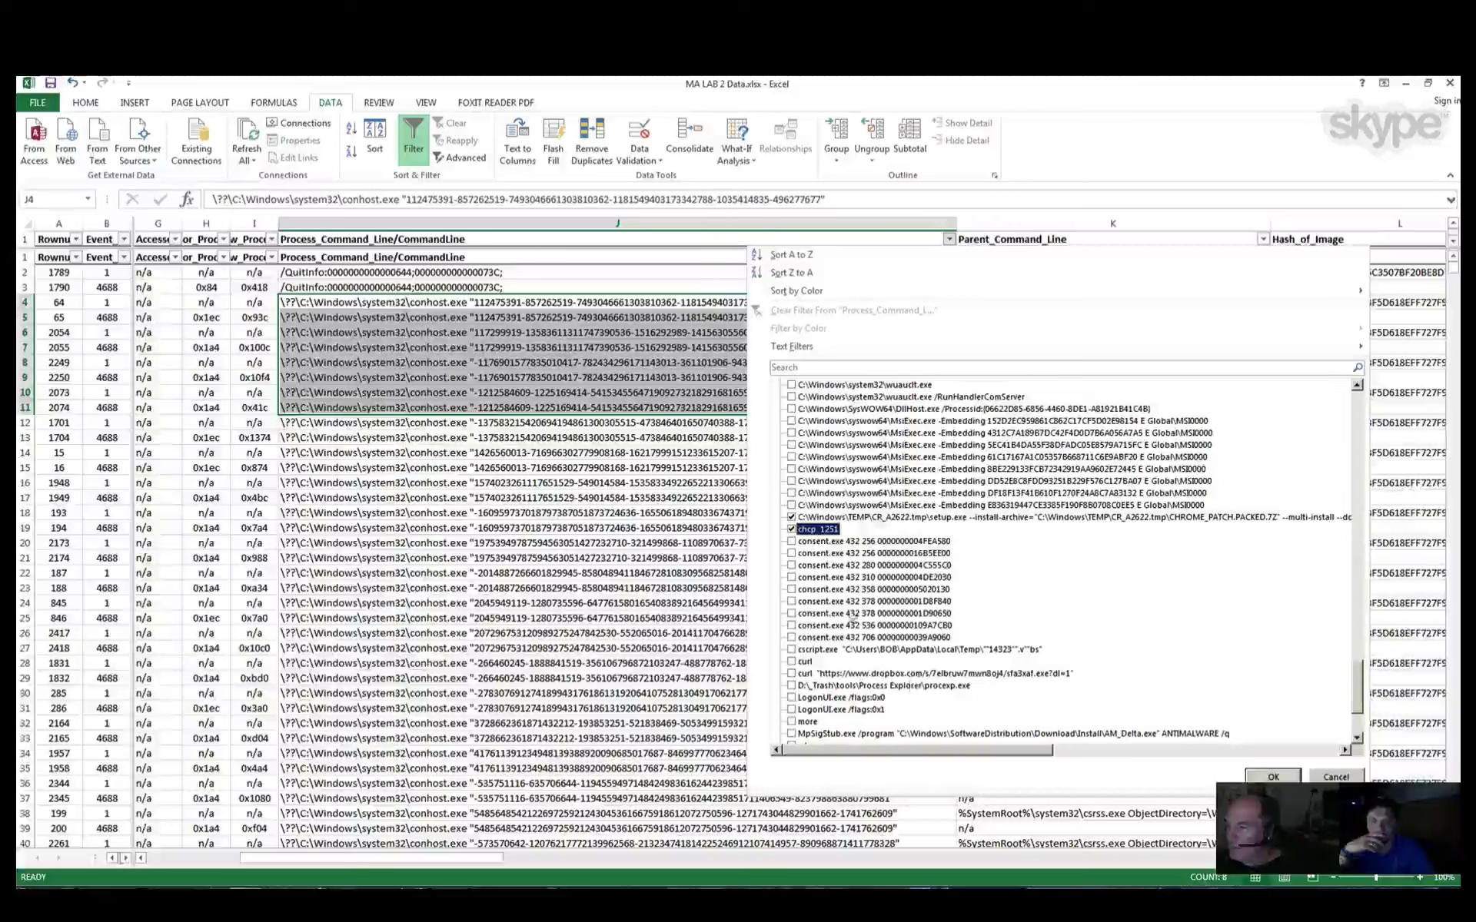
click(792, 554)
click(791, 565)
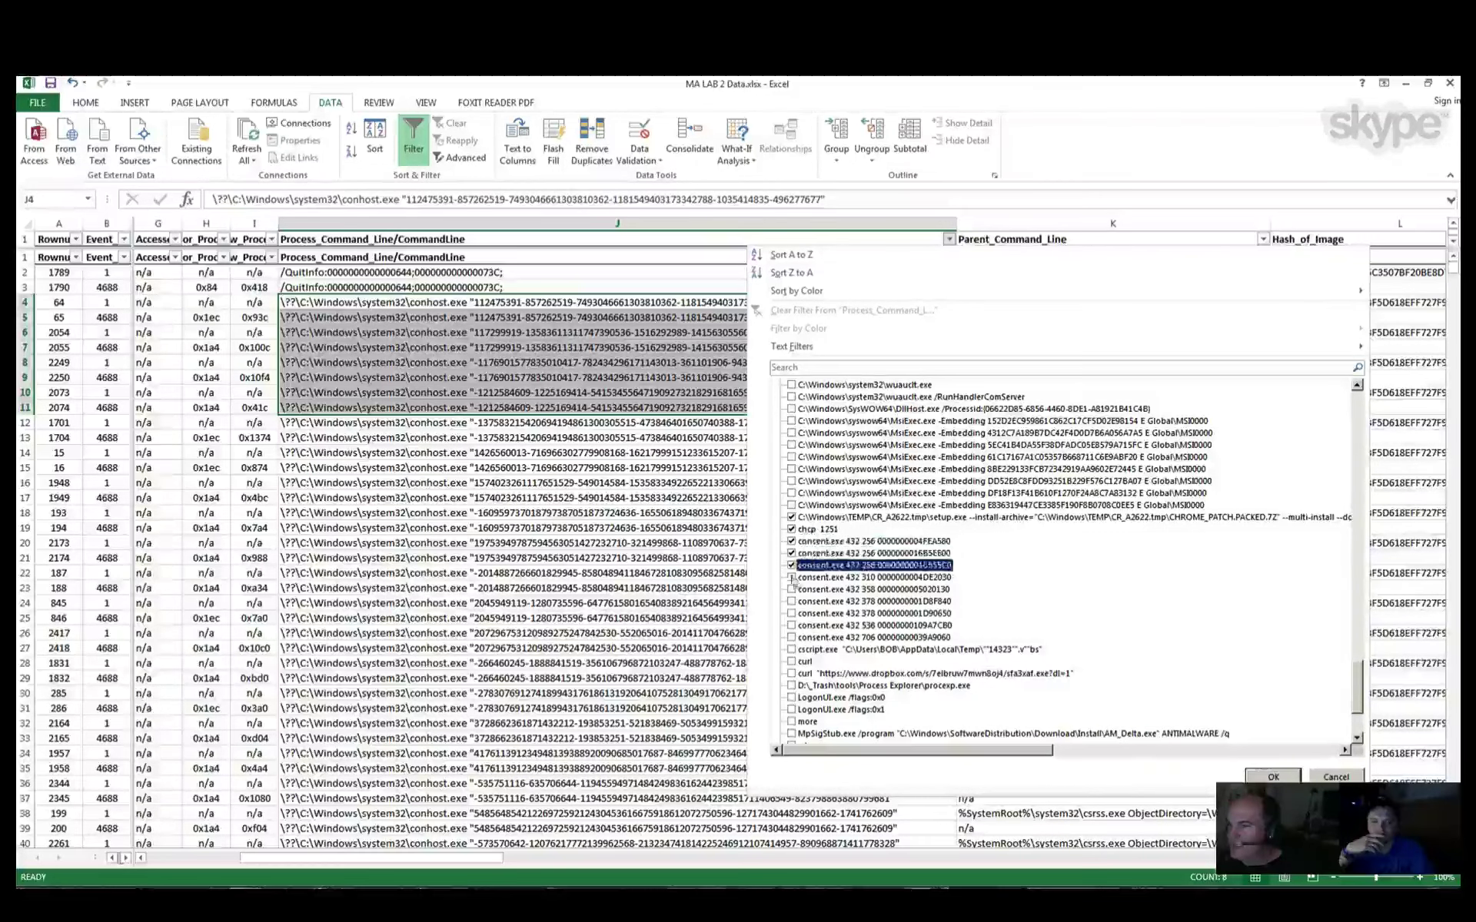
click(791, 577)
click(792, 589)
click(792, 601)
click(792, 613)
click(791, 625)
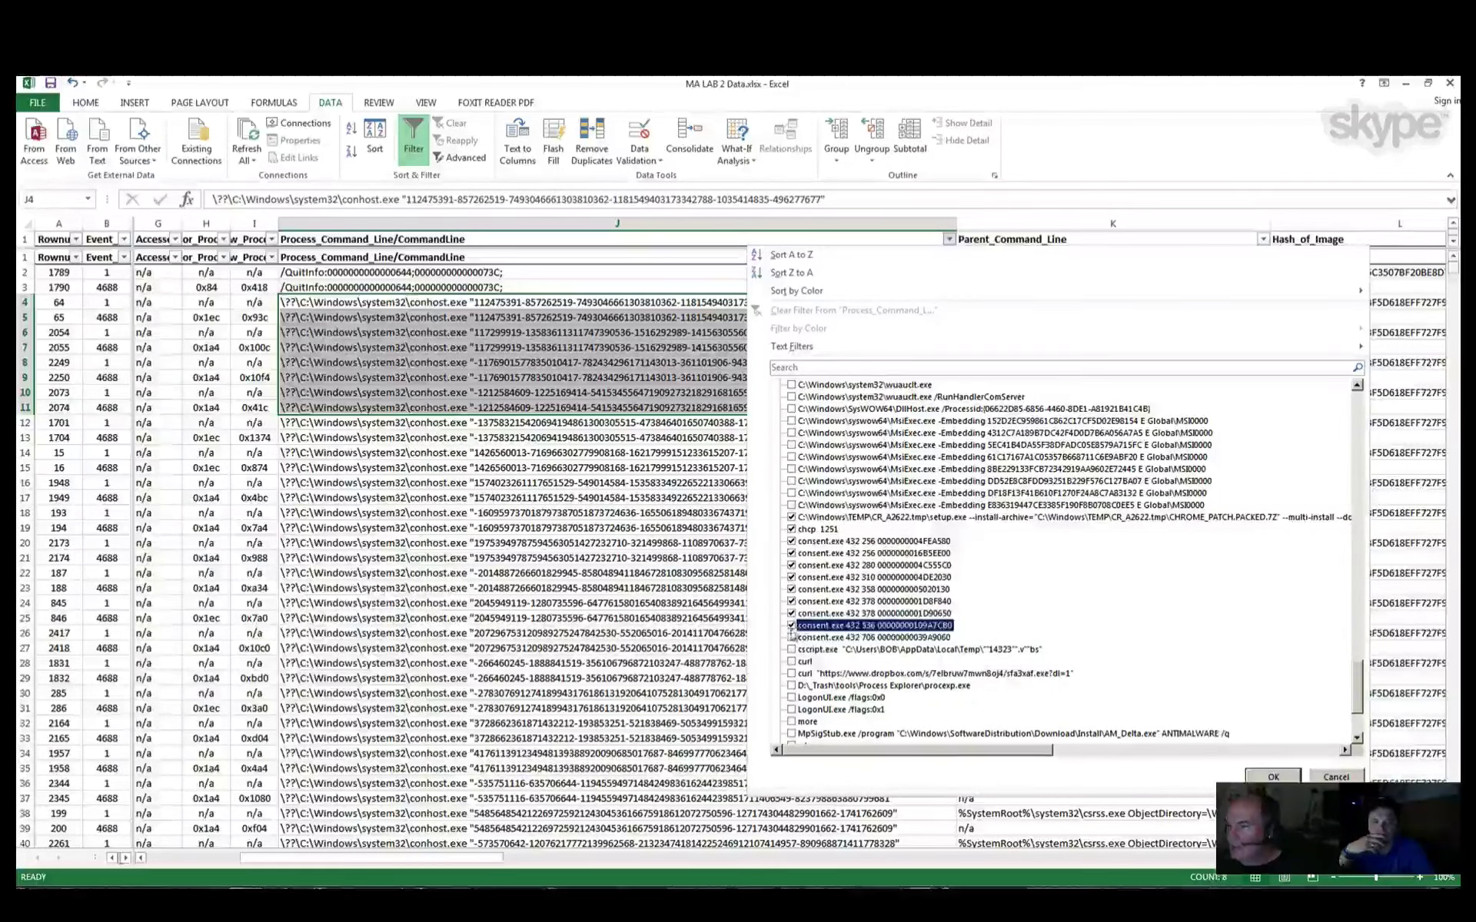
click(791, 637)
Step: Add the cscript.exe 14323 vbs command line and the curl dropbox.com download to the filter selection
click(792, 649)
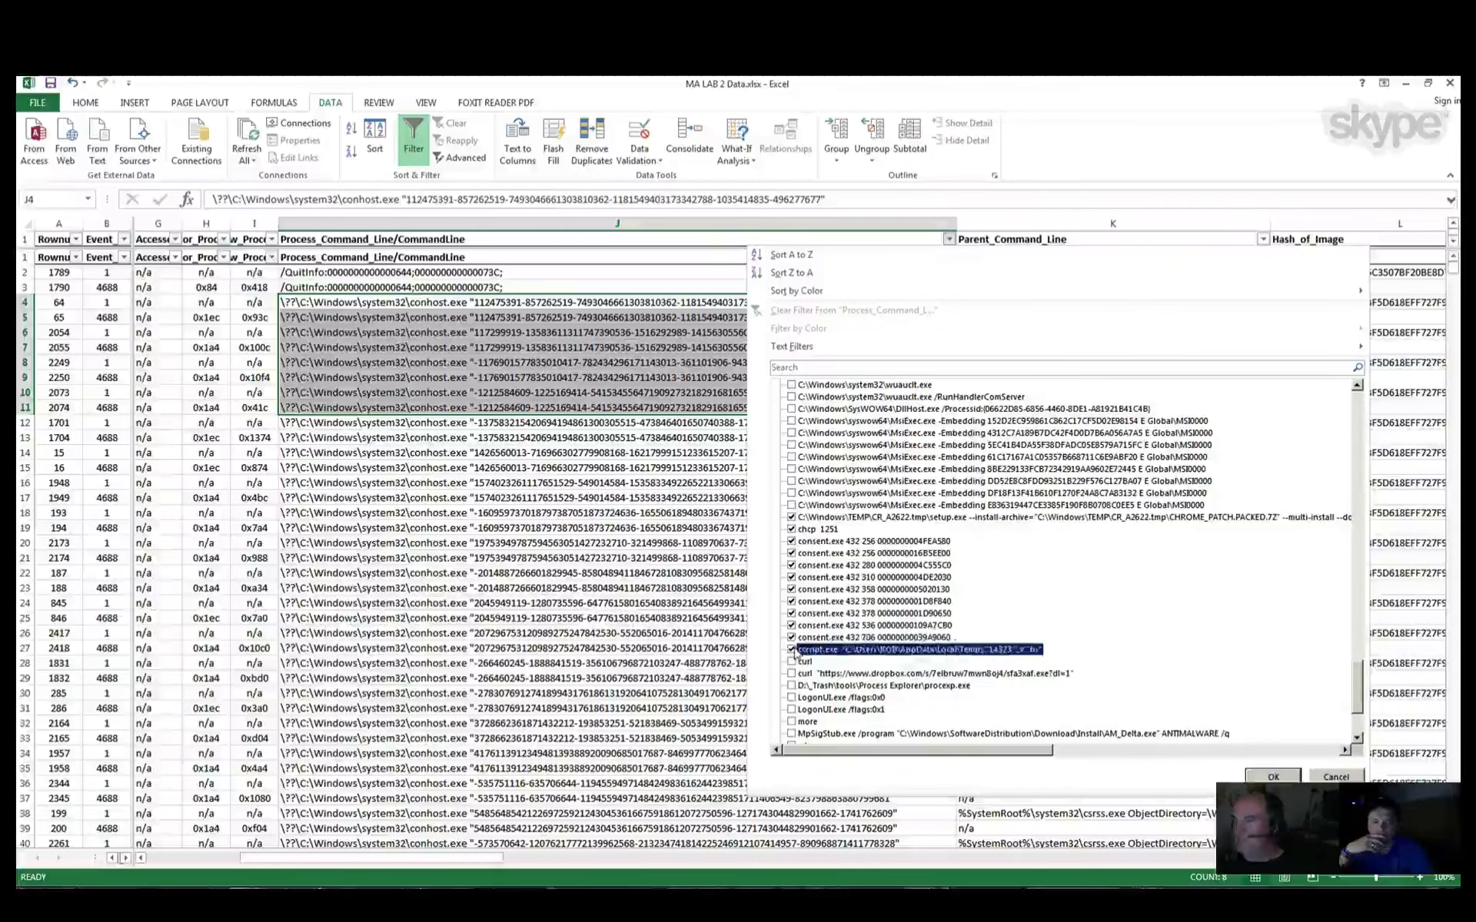
scroll(792, 630, down, 2)
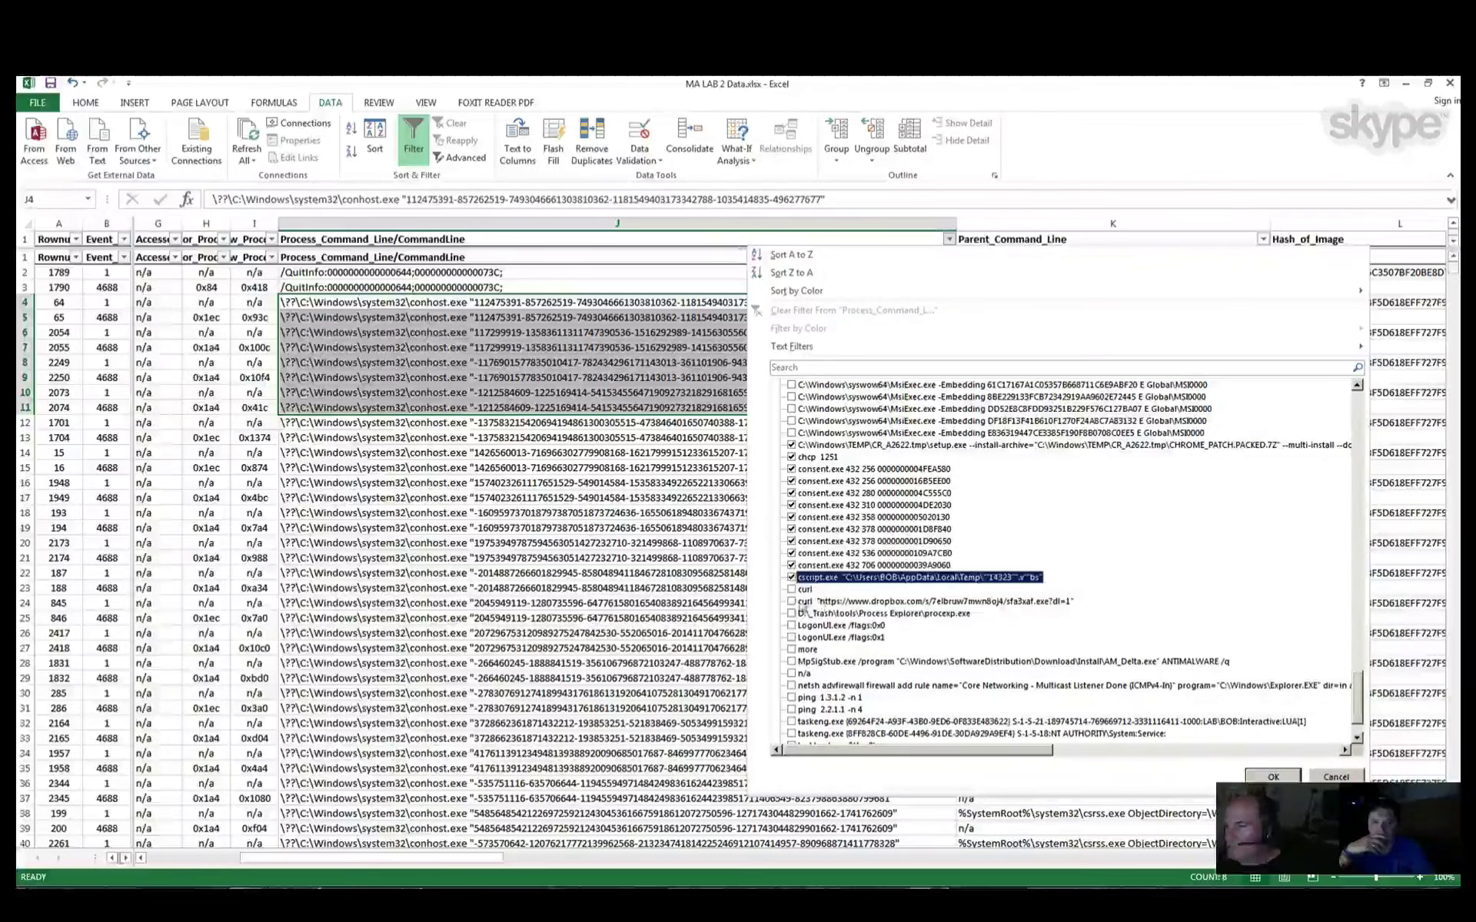
click(792, 601)
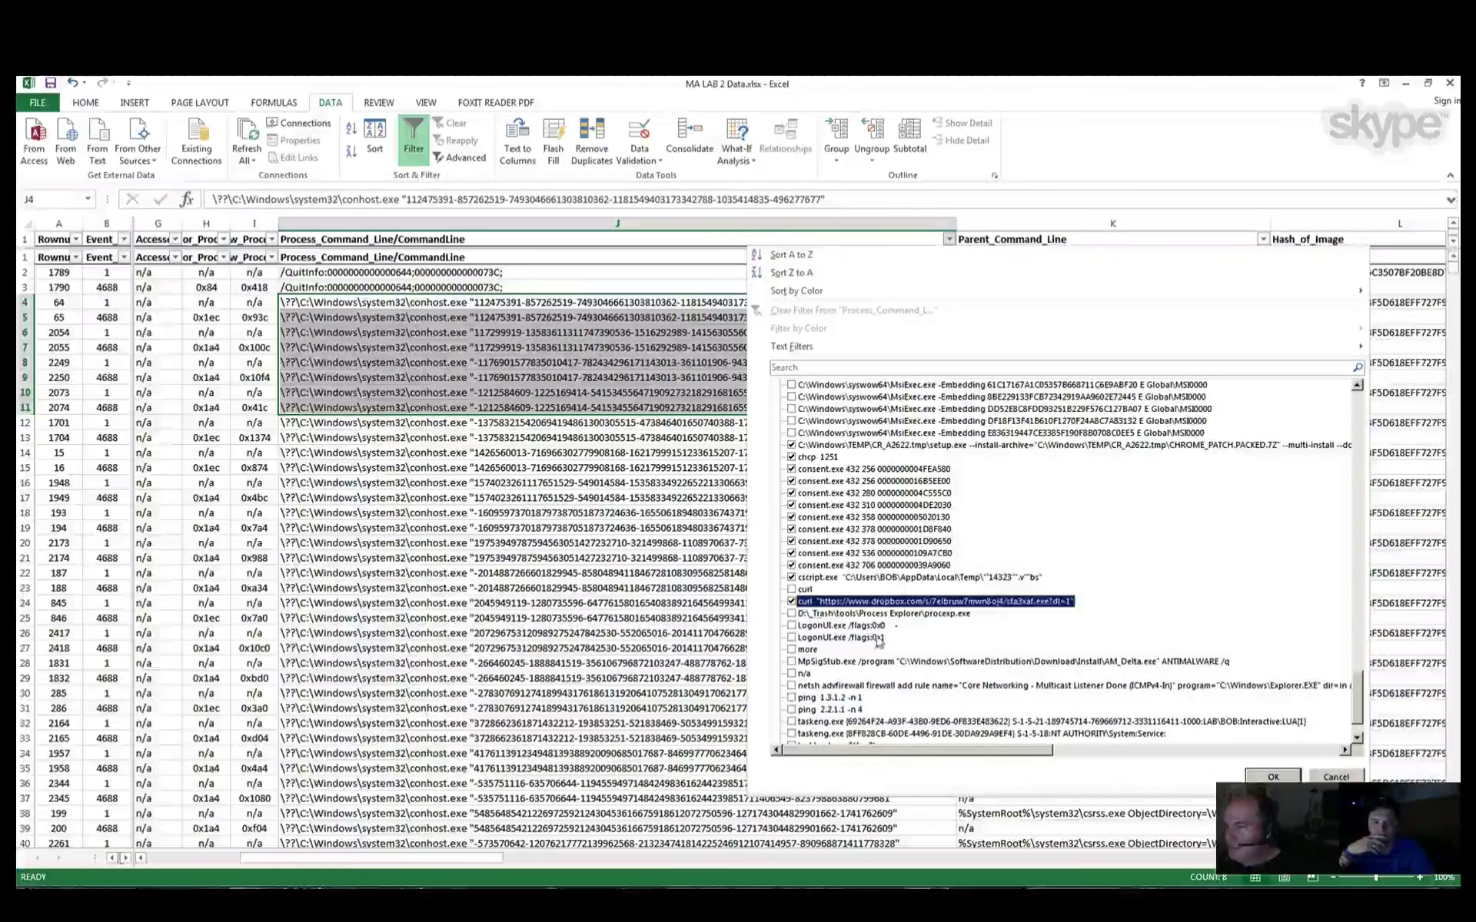
Step: Add n/a, the netsh advfirewall rule, ping 1.3.1.2 -n 1 and ping 2.2.1.1 -n 4 to the selection and apply the filter
scroll(879, 641, down, 2)
click(798, 625)
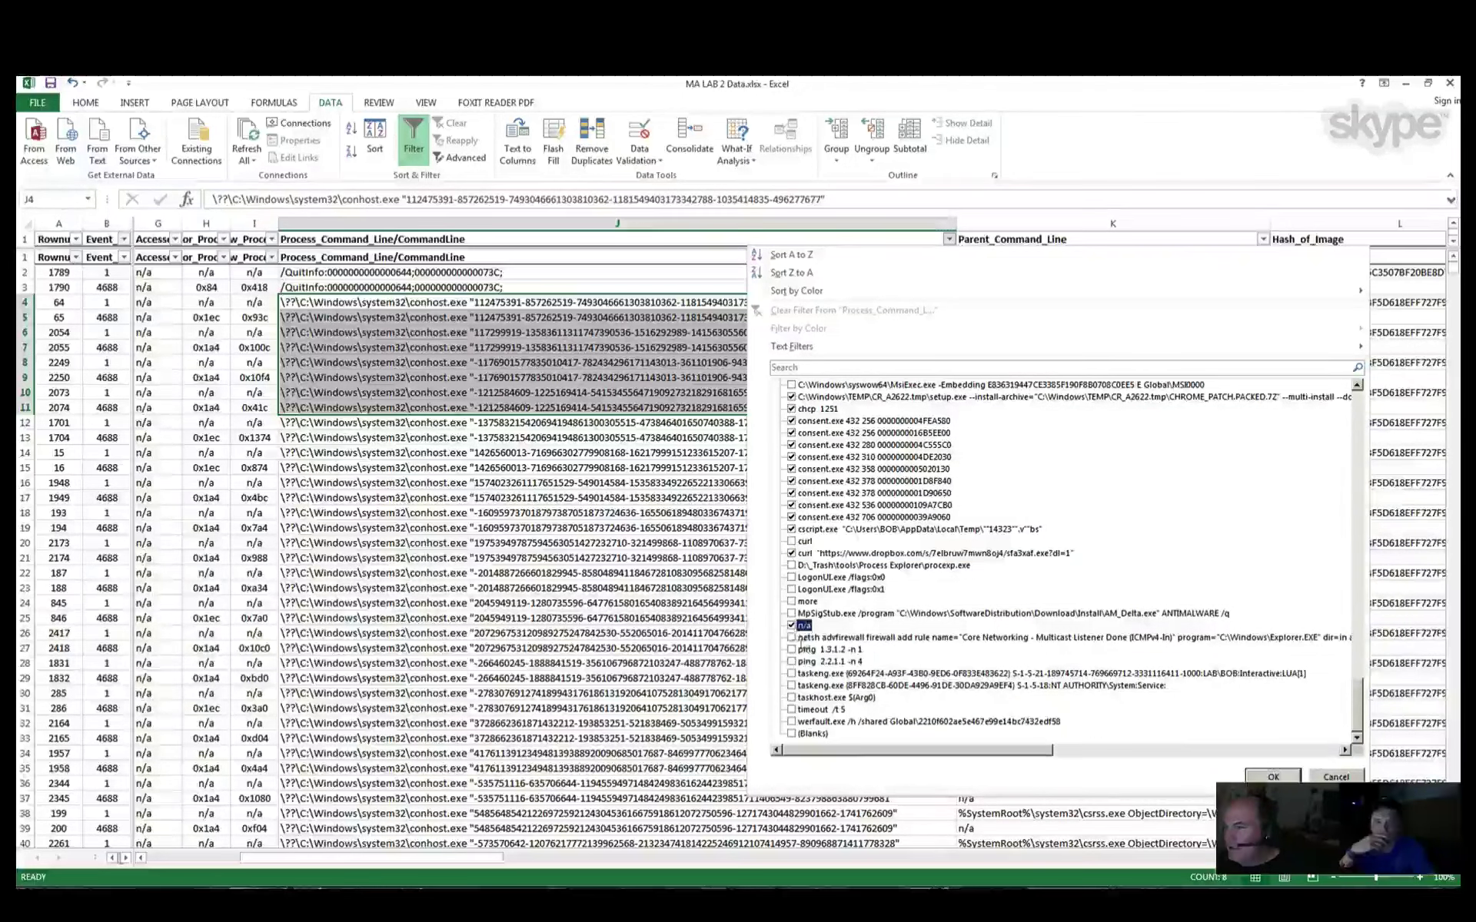
click(792, 638)
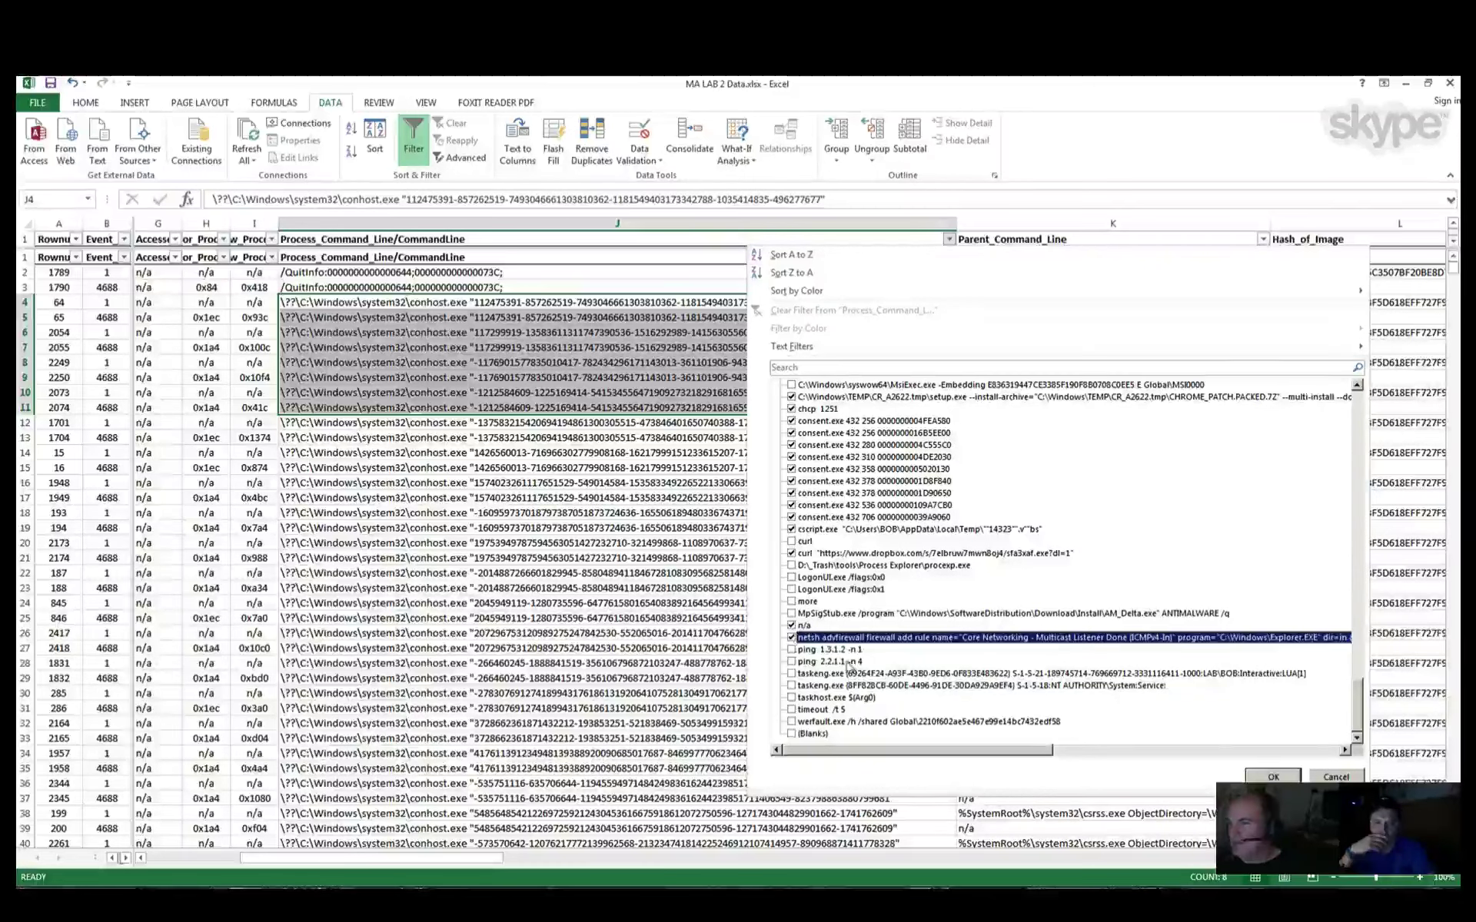
click(826, 650)
click(826, 661)
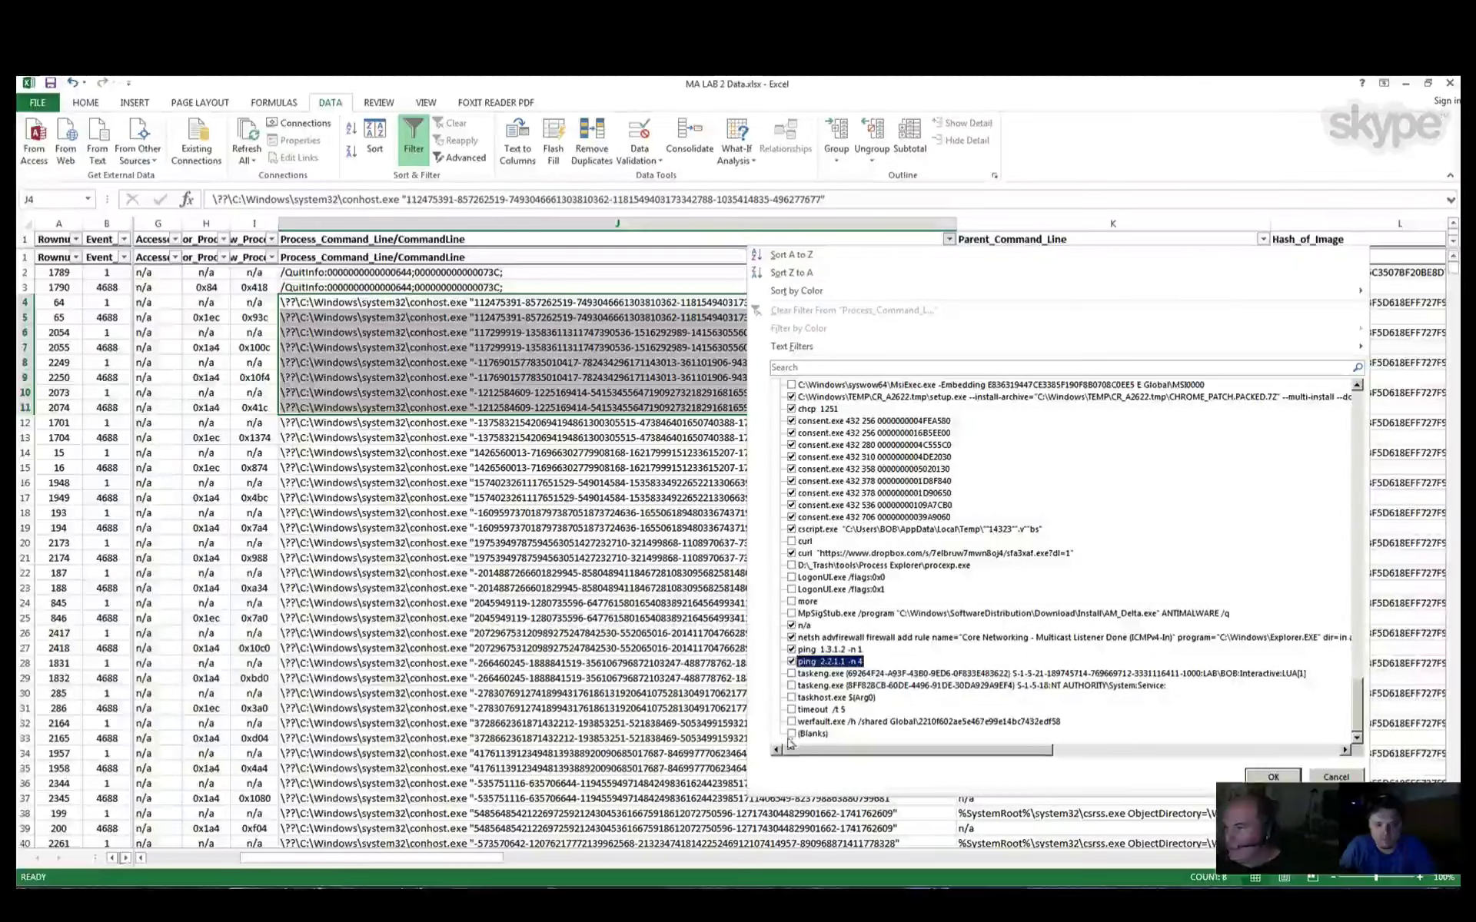
click(1259, 778)
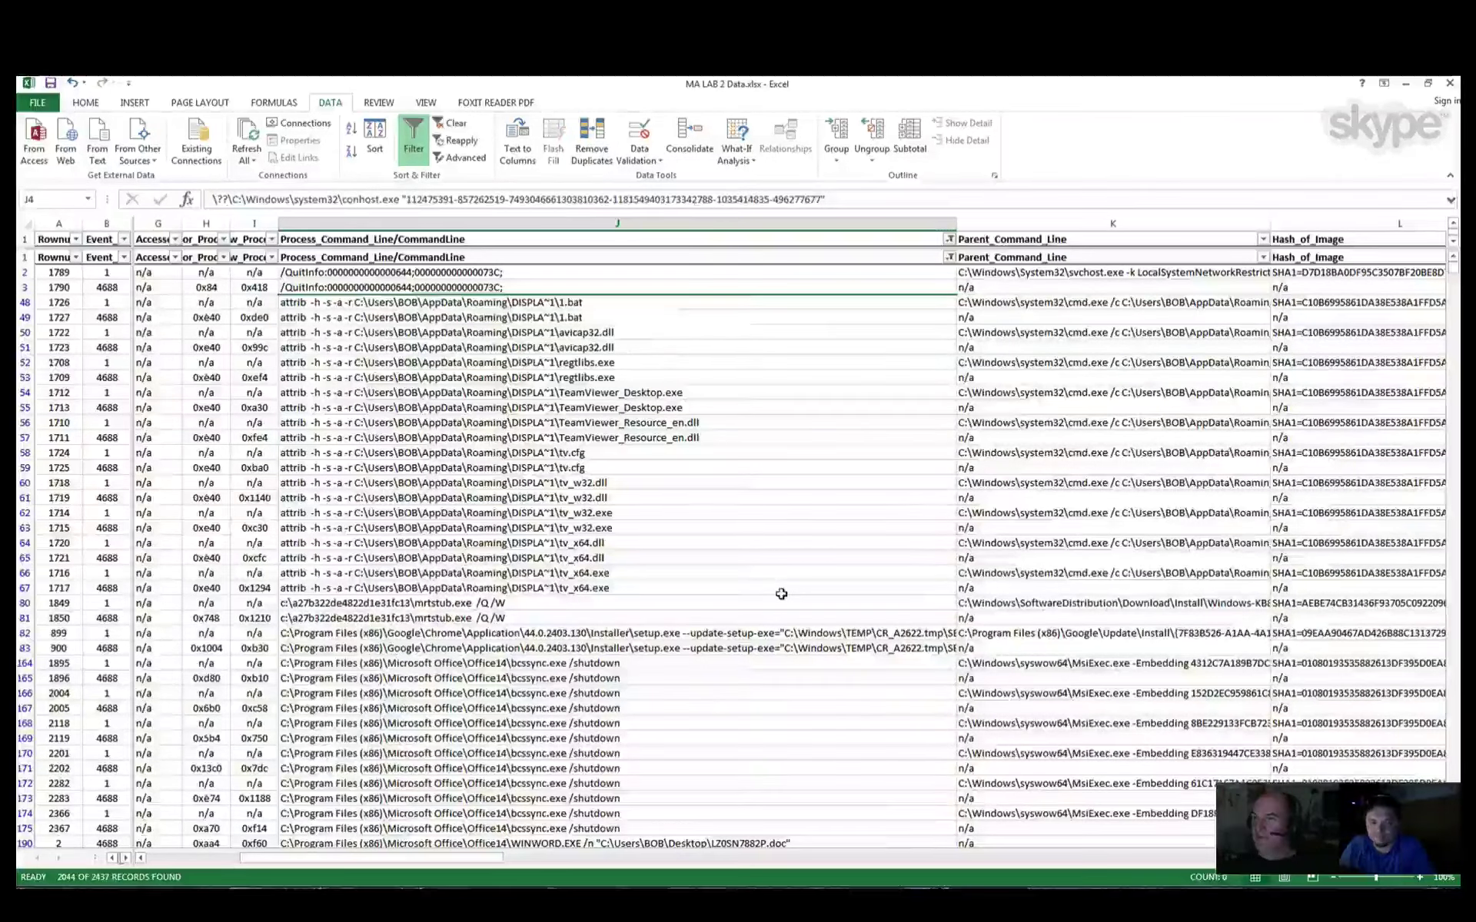
click(688, 544)
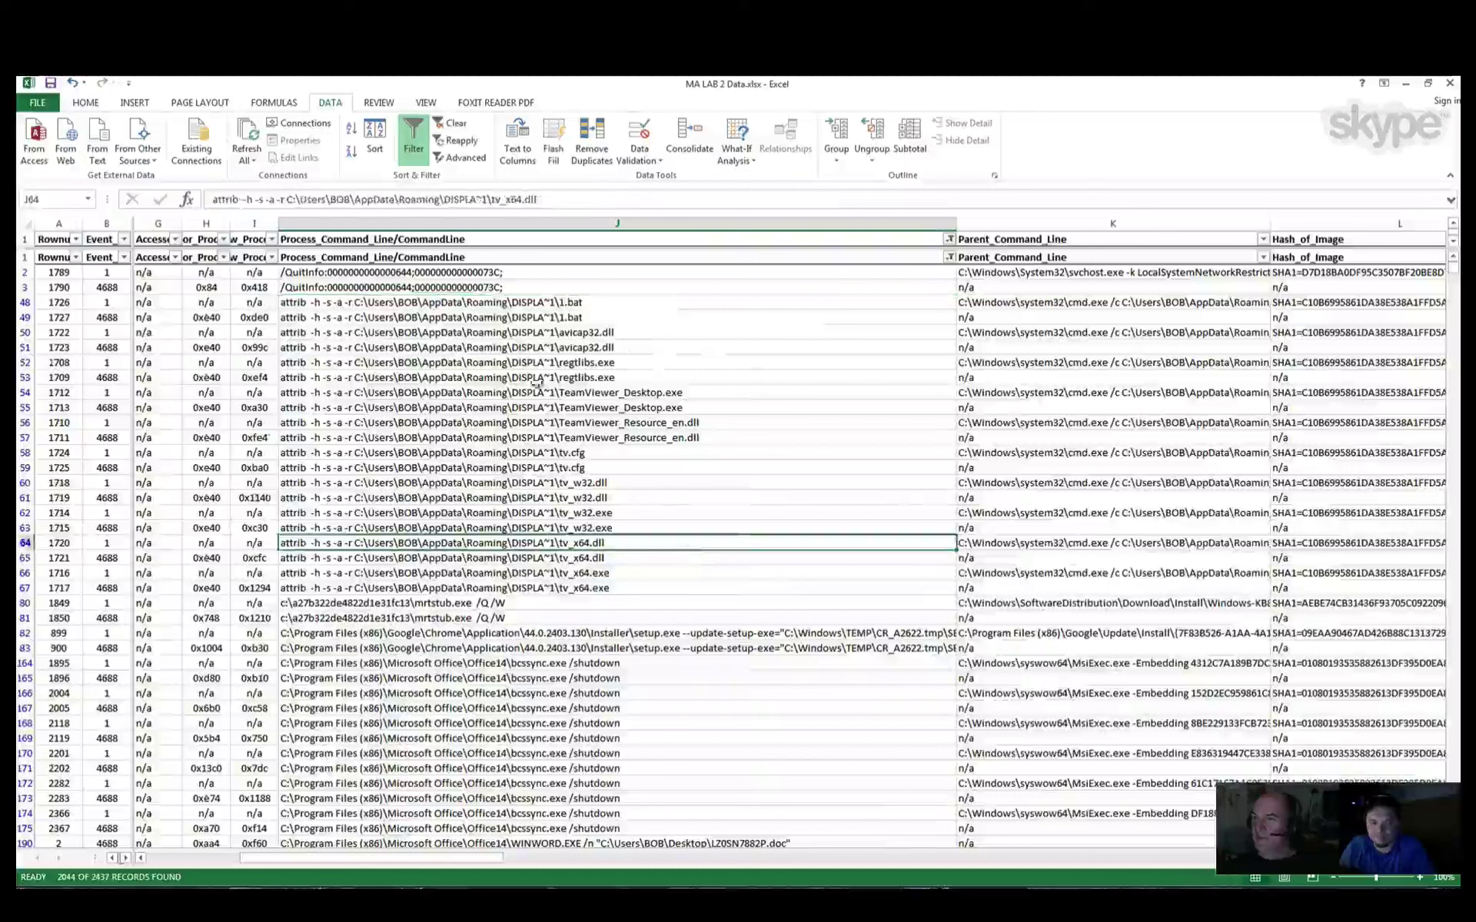
Step: Narrow the Parent_Command_Line and Hash_of_Image columns so the PID and New_Process_Name columns fit in view
click(579, 300)
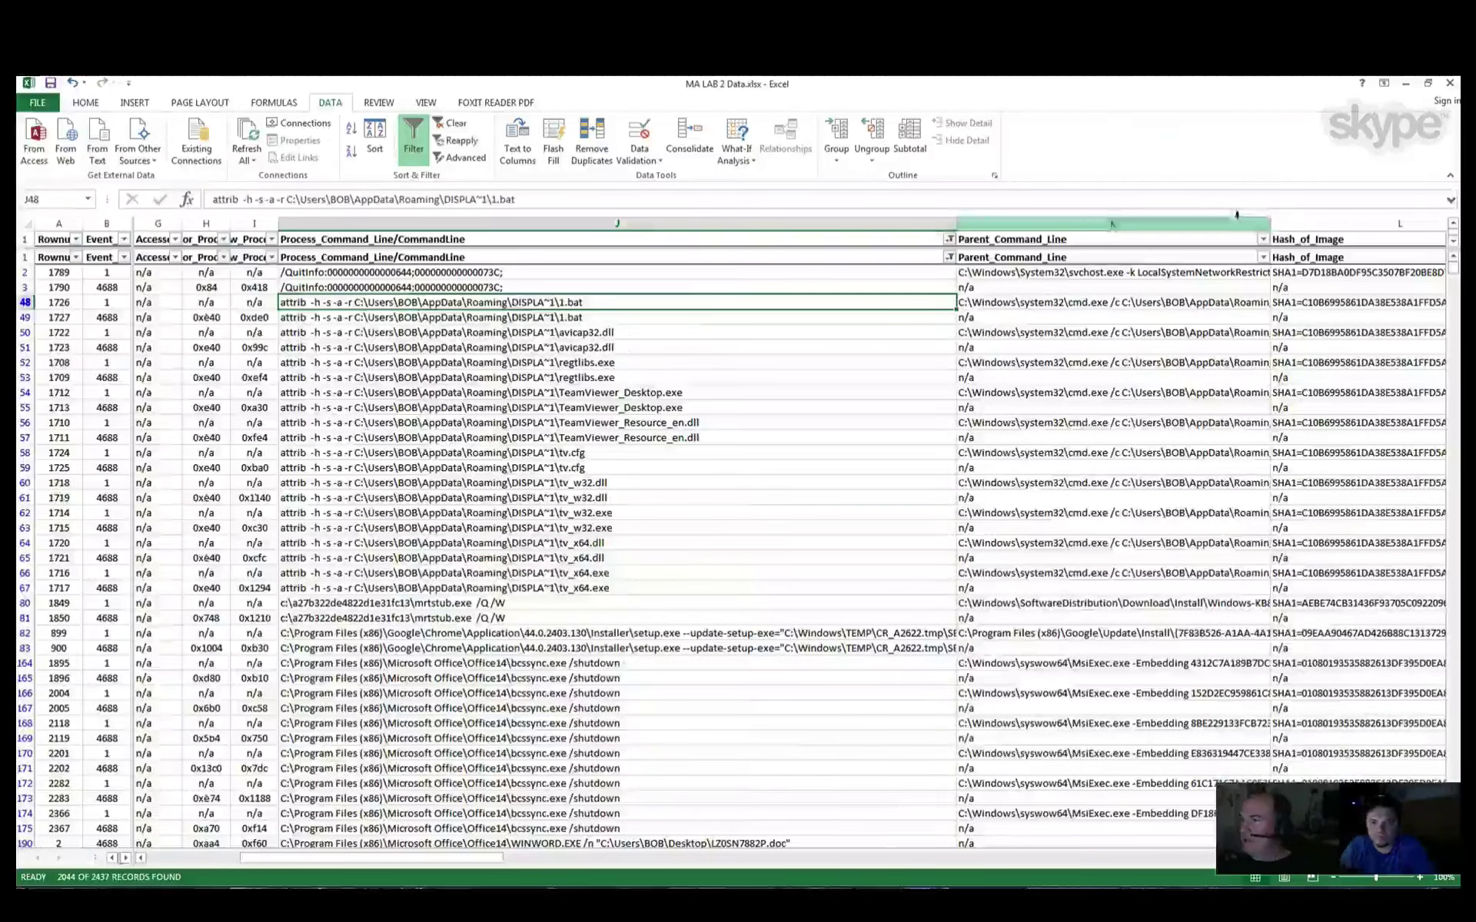
drag(1270, 223, 1068, 224)
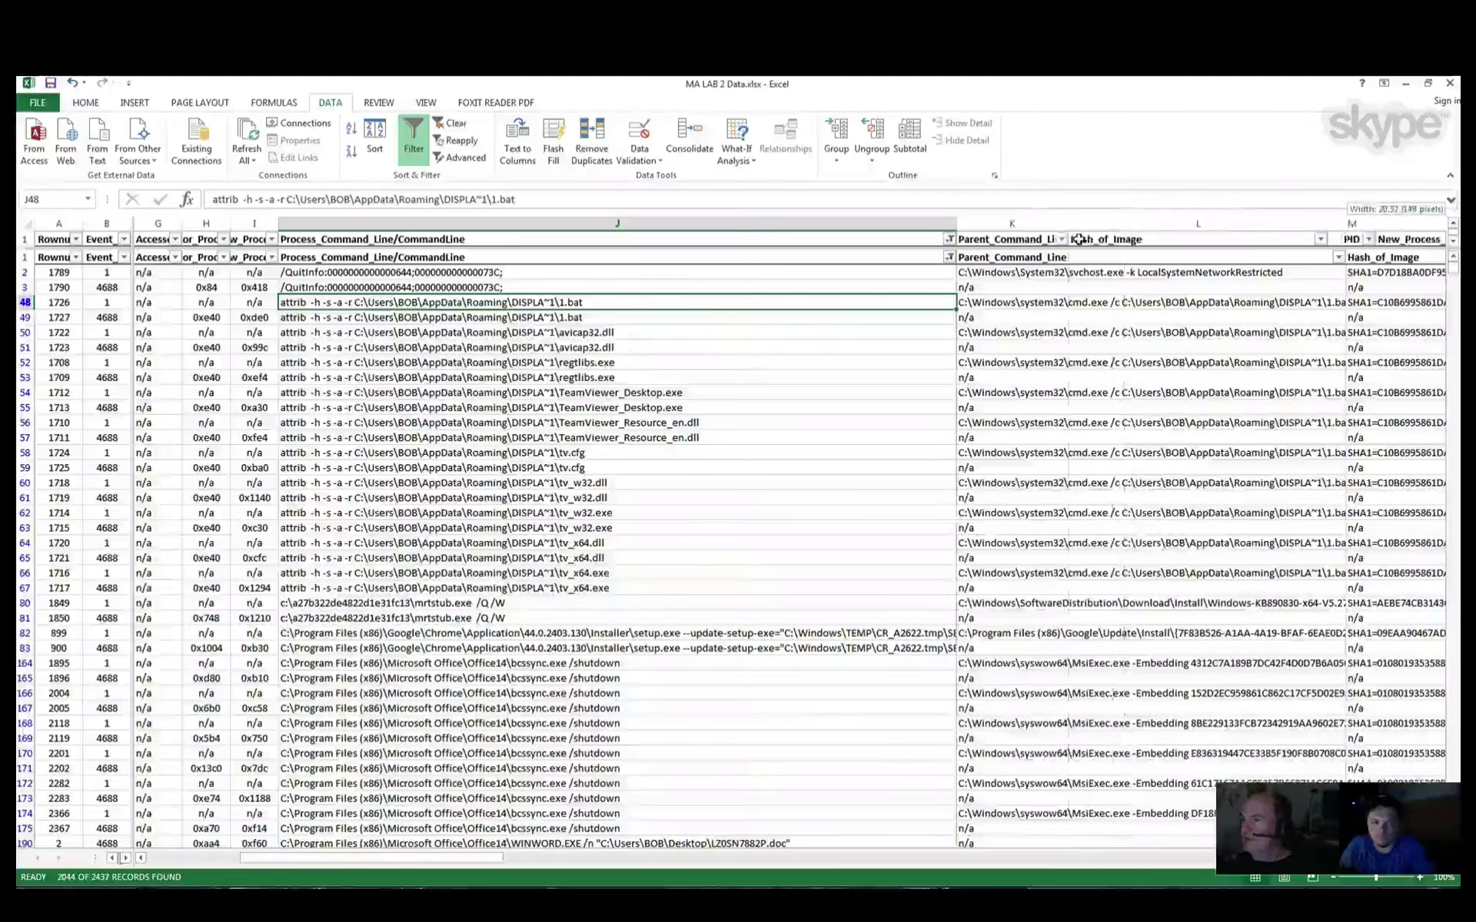
drag(1309, 225, 1309, 225)
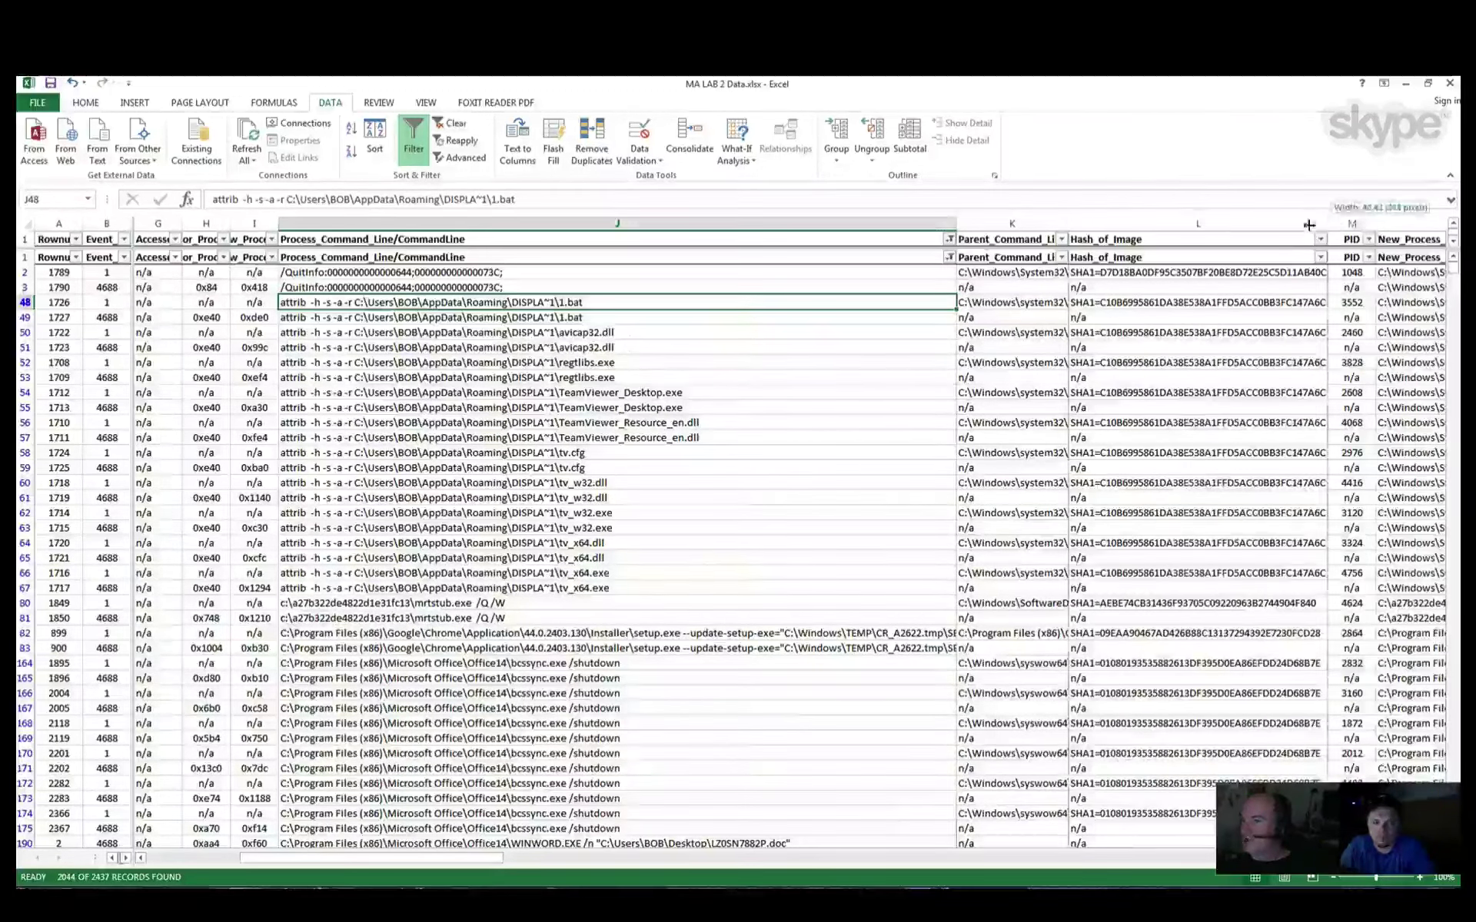
drag(1147, 235, 1145, 234)
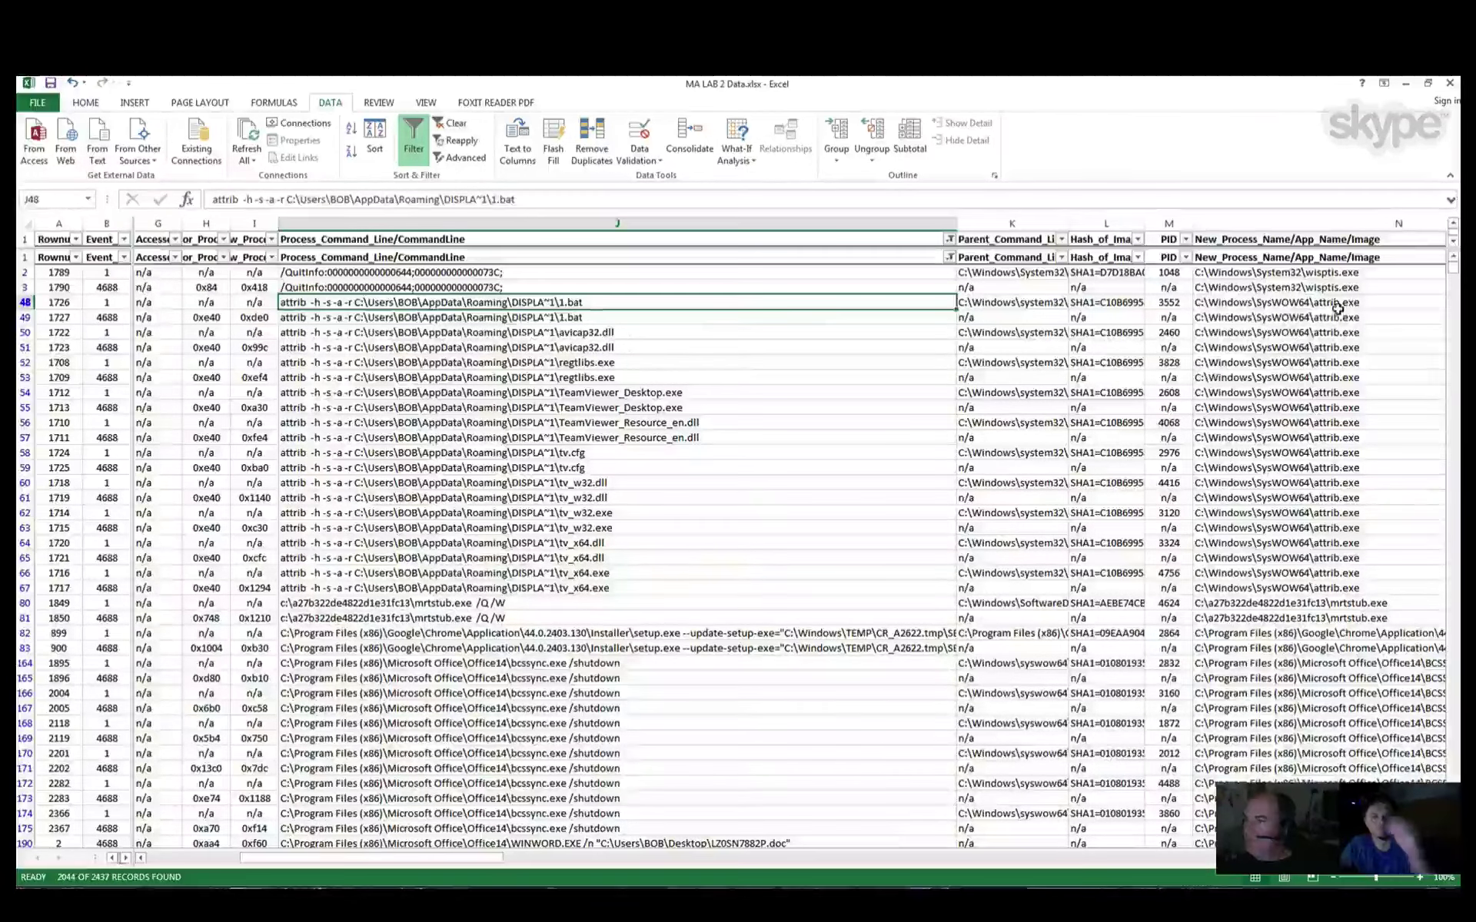
Step: Examine the attrib -h -s -a -r command lines, their attrib.exe process names and the mrtstub.exe entry below them
drag(1334, 304, 1351, 591)
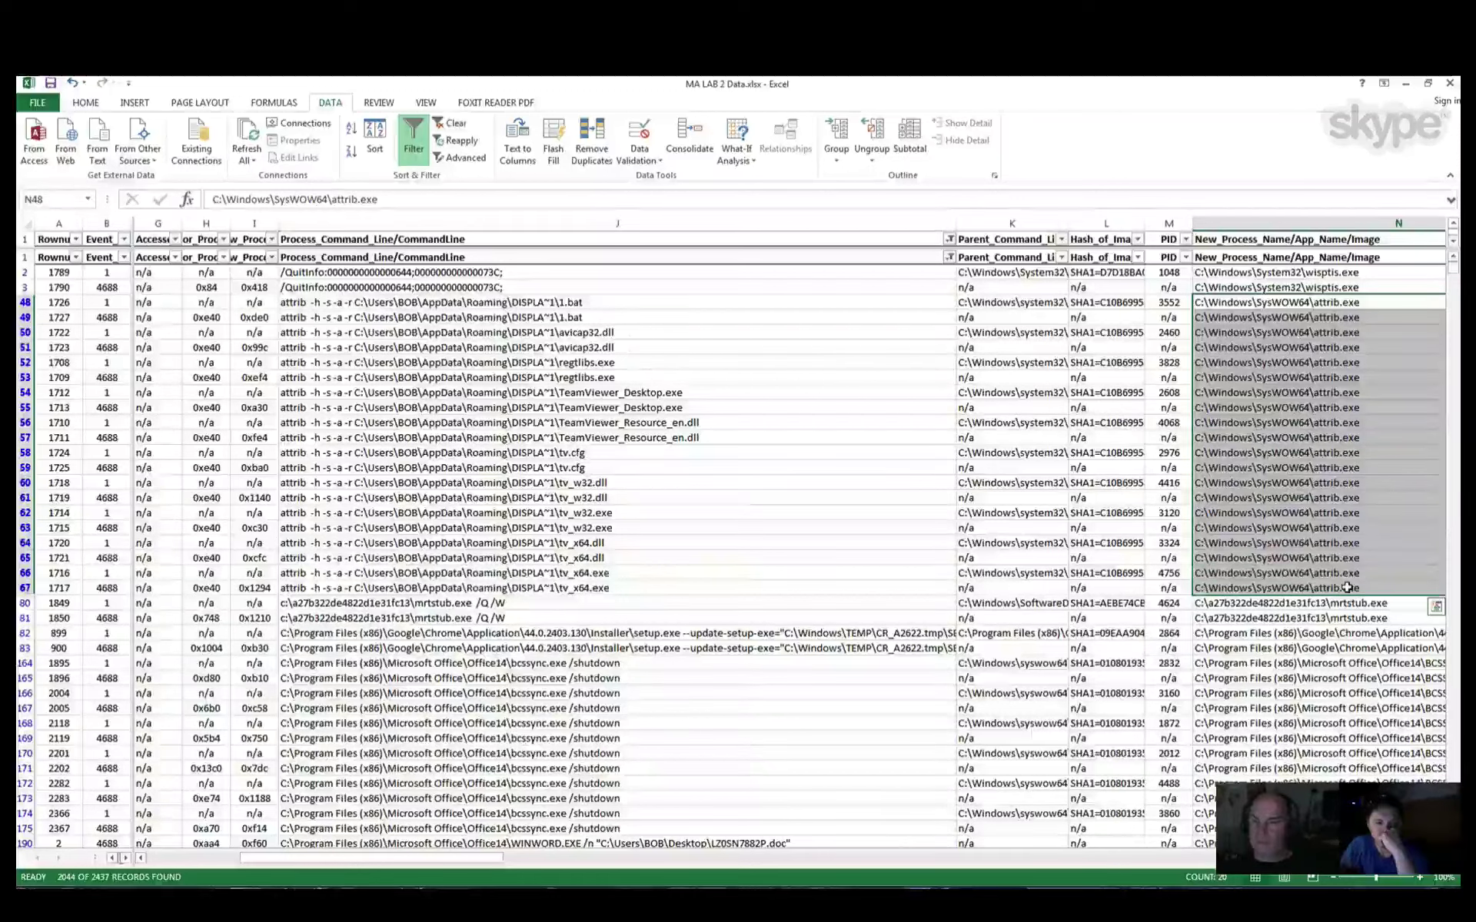
drag(597, 588, 595, 380)
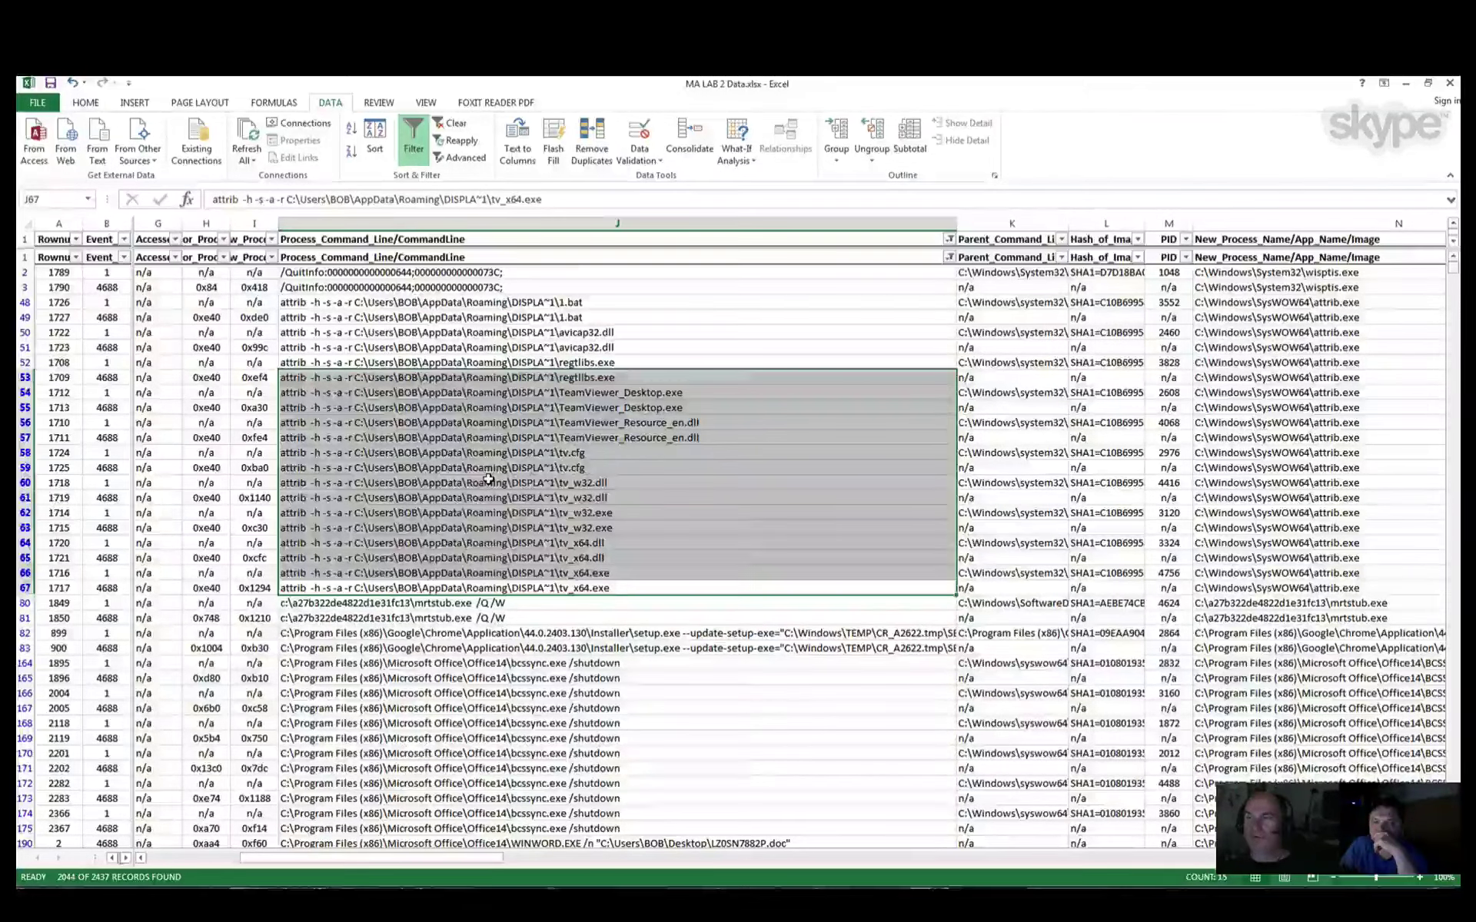
drag(488, 480, 461, 378)
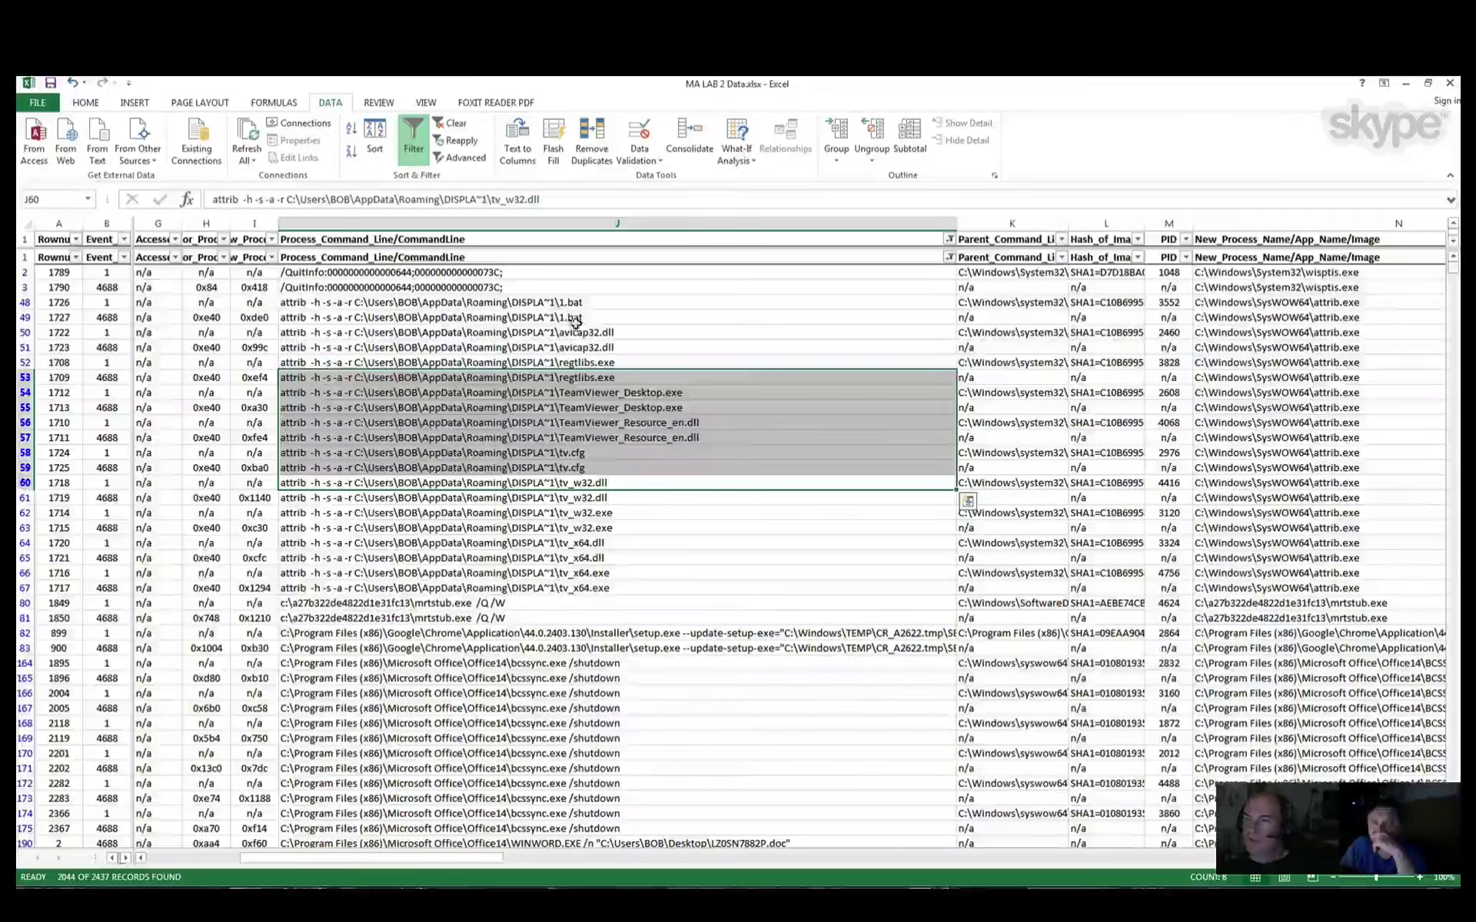
drag(570, 302, 570, 317)
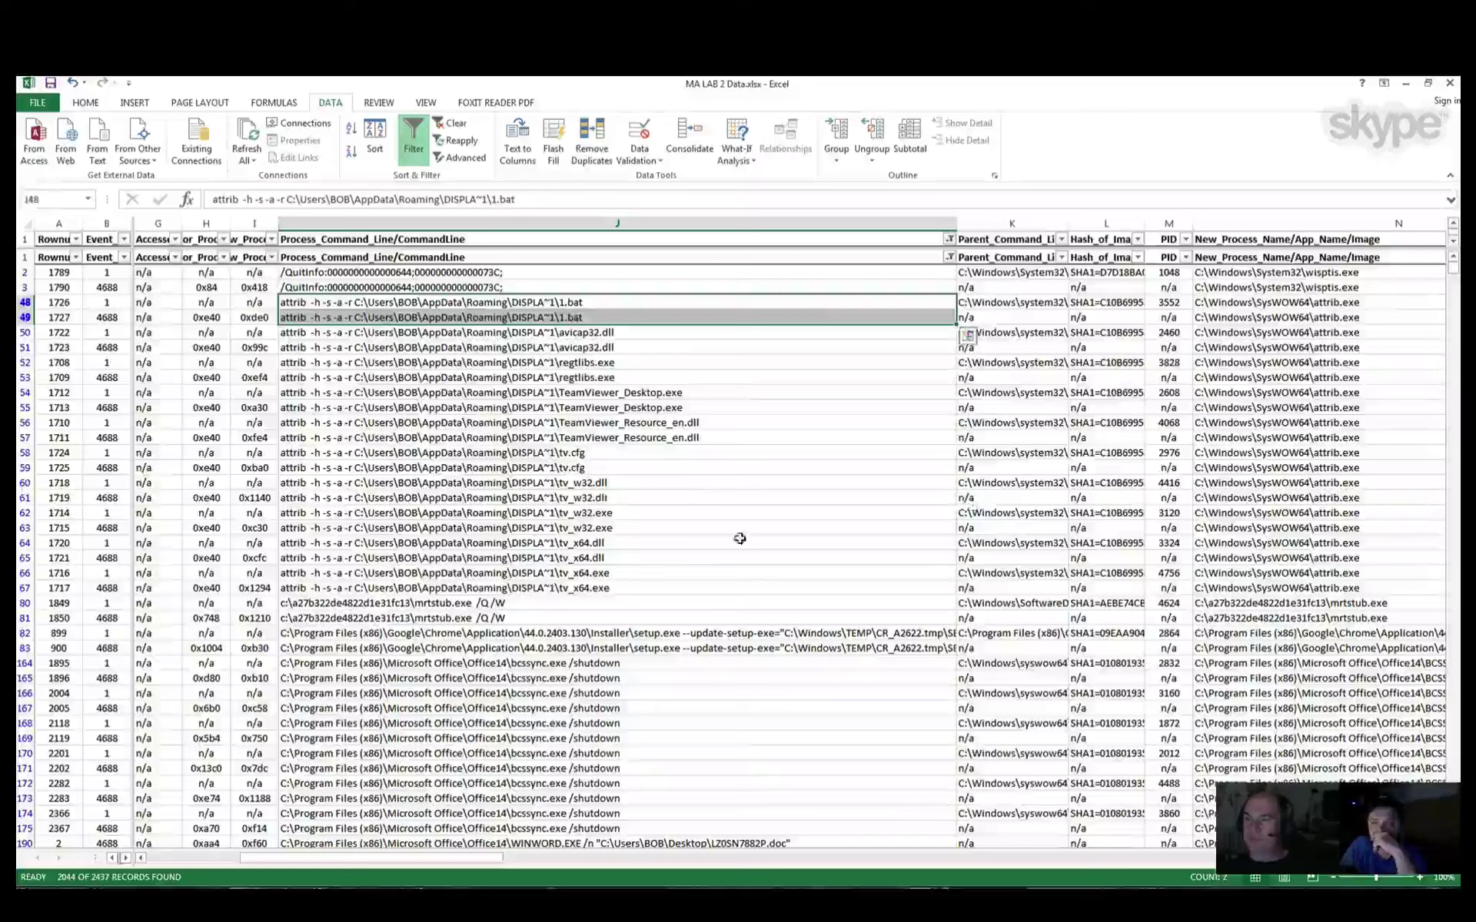
drag(582, 584, 584, 439)
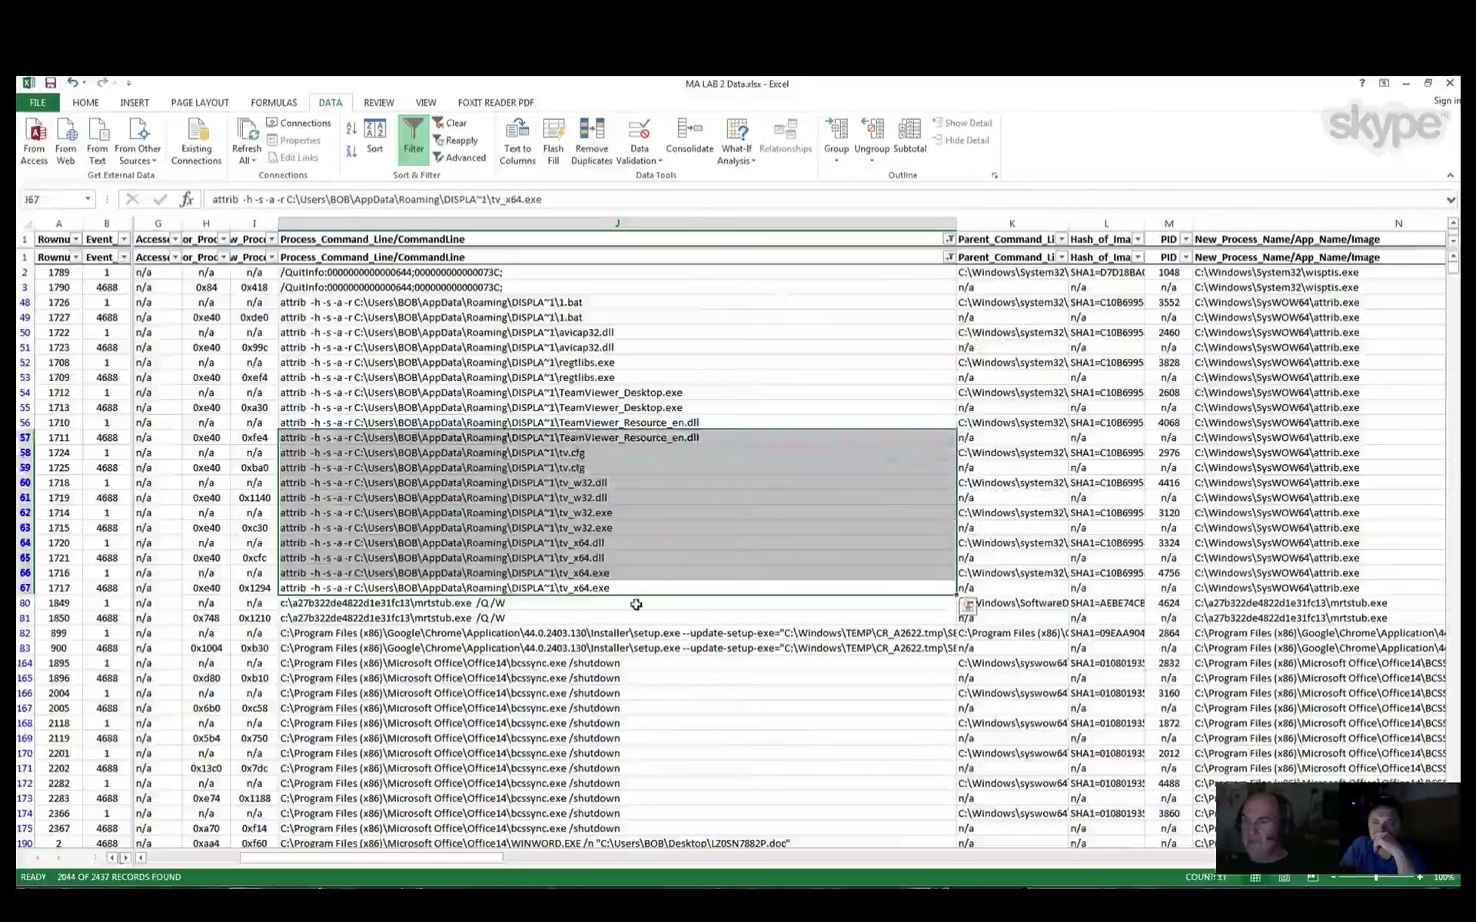
scroll(625, 607, down, 1)
scroll(625, 607, down, 1)
click(505, 515)
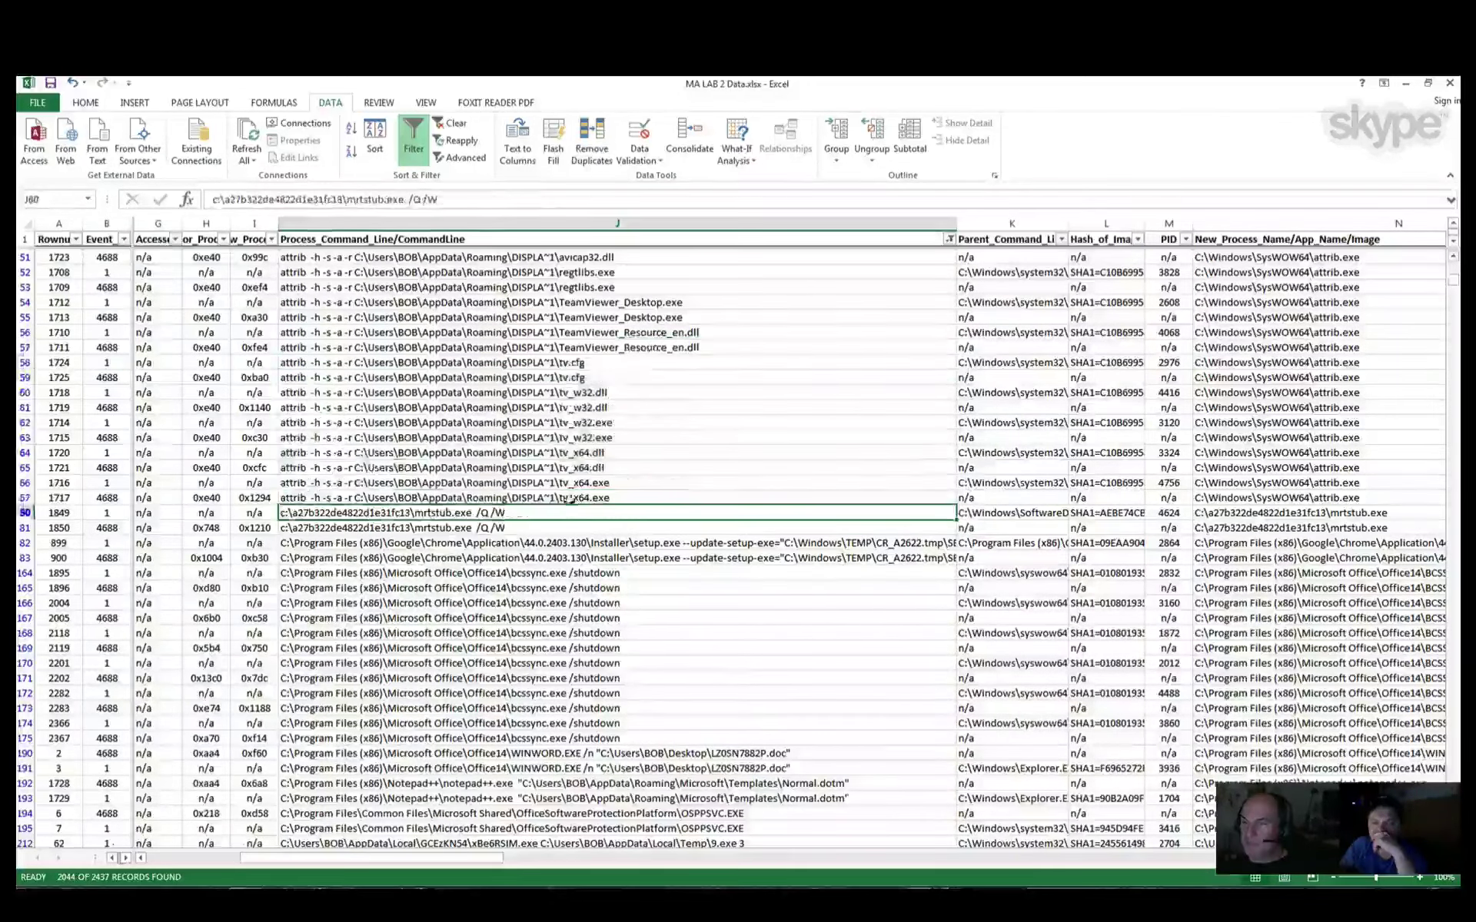
Step: Highlight all the attrib -h -s -a -r command line cells, from 1.bat through tv_x64.exe, in yellow
drag(571, 499, 566, 589)
scroll(561, 285, up, 2)
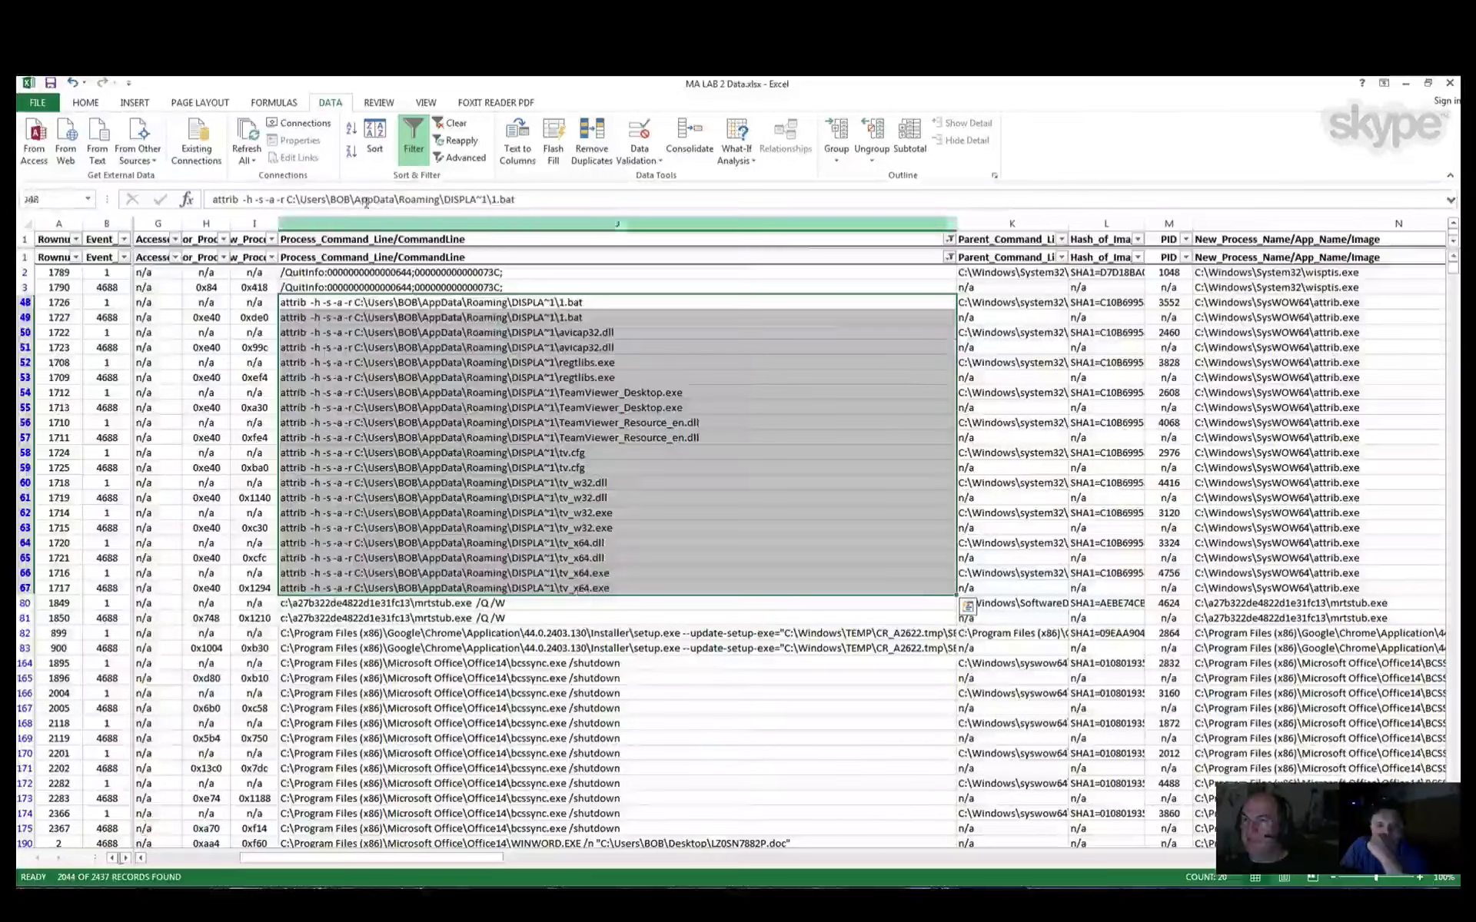
click(85, 102)
click(243, 151)
Step: Highlight the two WINWORD.EXE /n command lines that open the desktop .doc file in yellow
scroll(621, 541, down, 4)
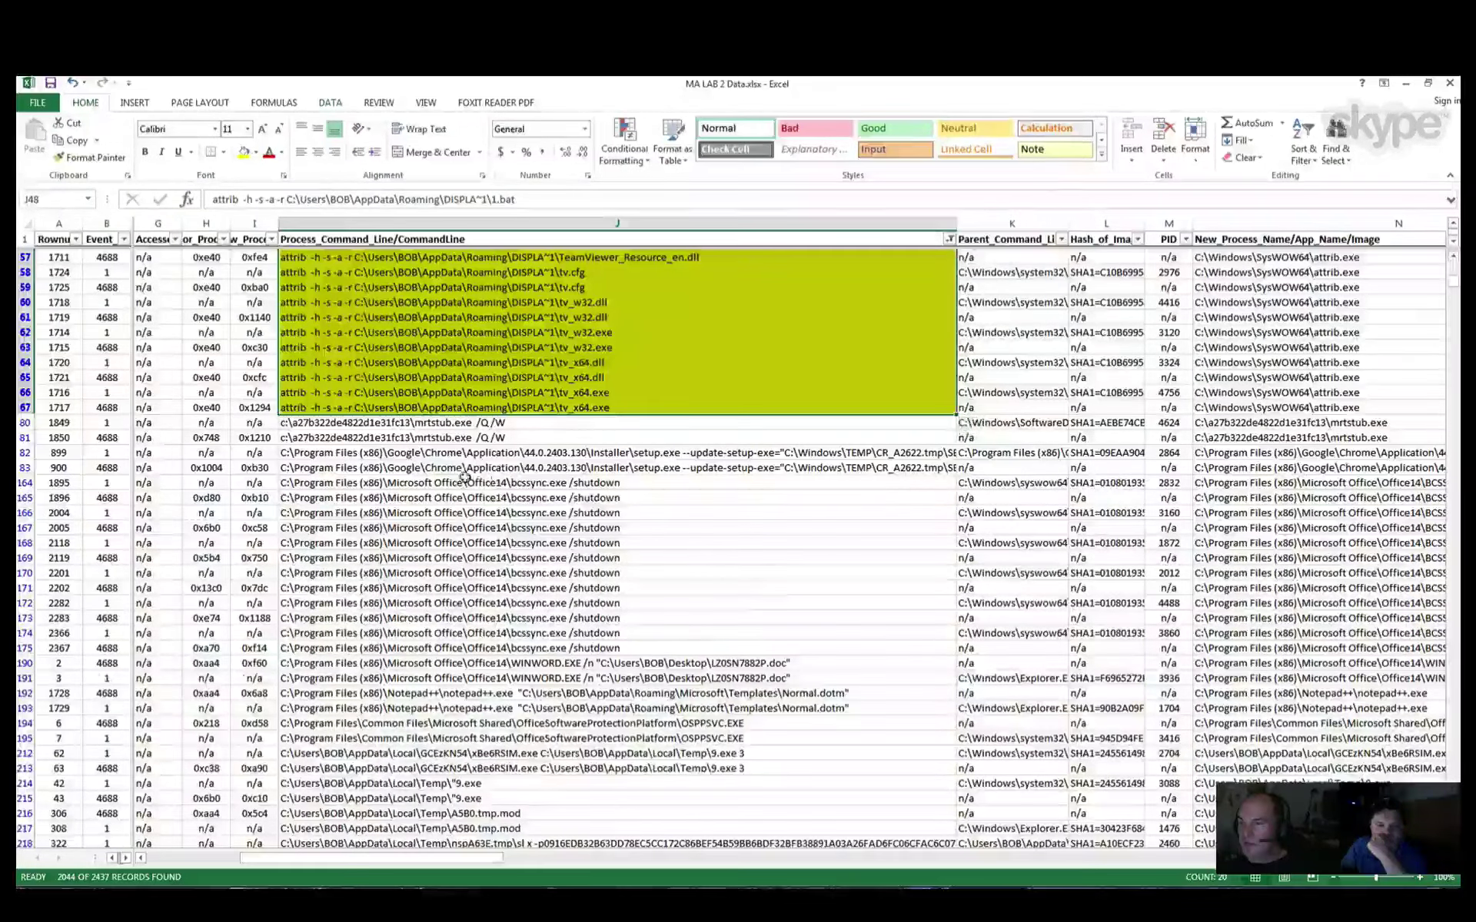
drag(495, 483, 528, 648)
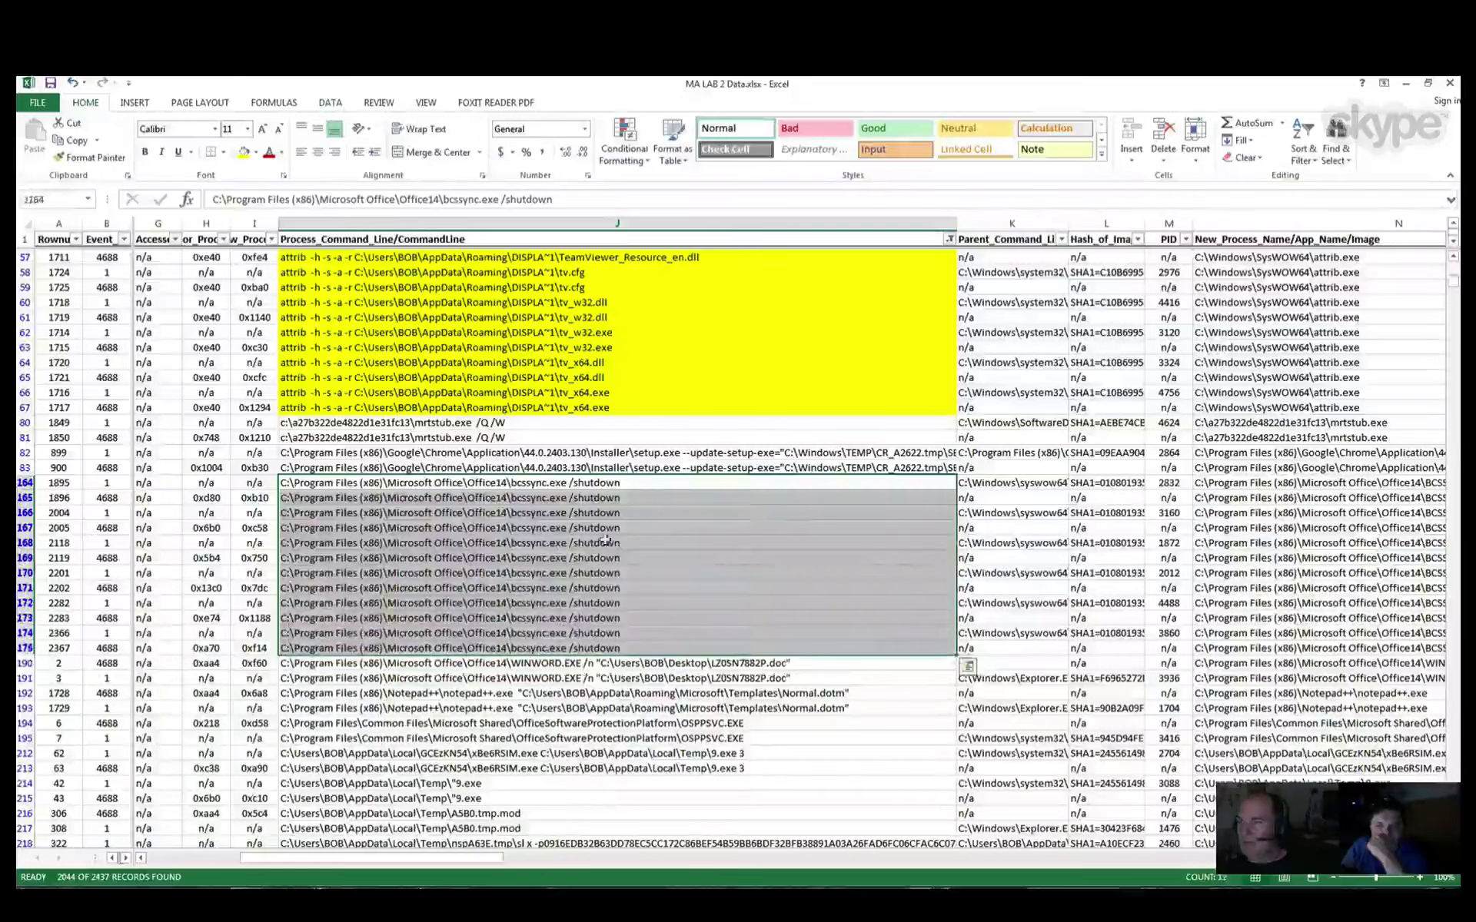
scroll(767, 500, down, 3)
drag(769, 529, 765, 543)
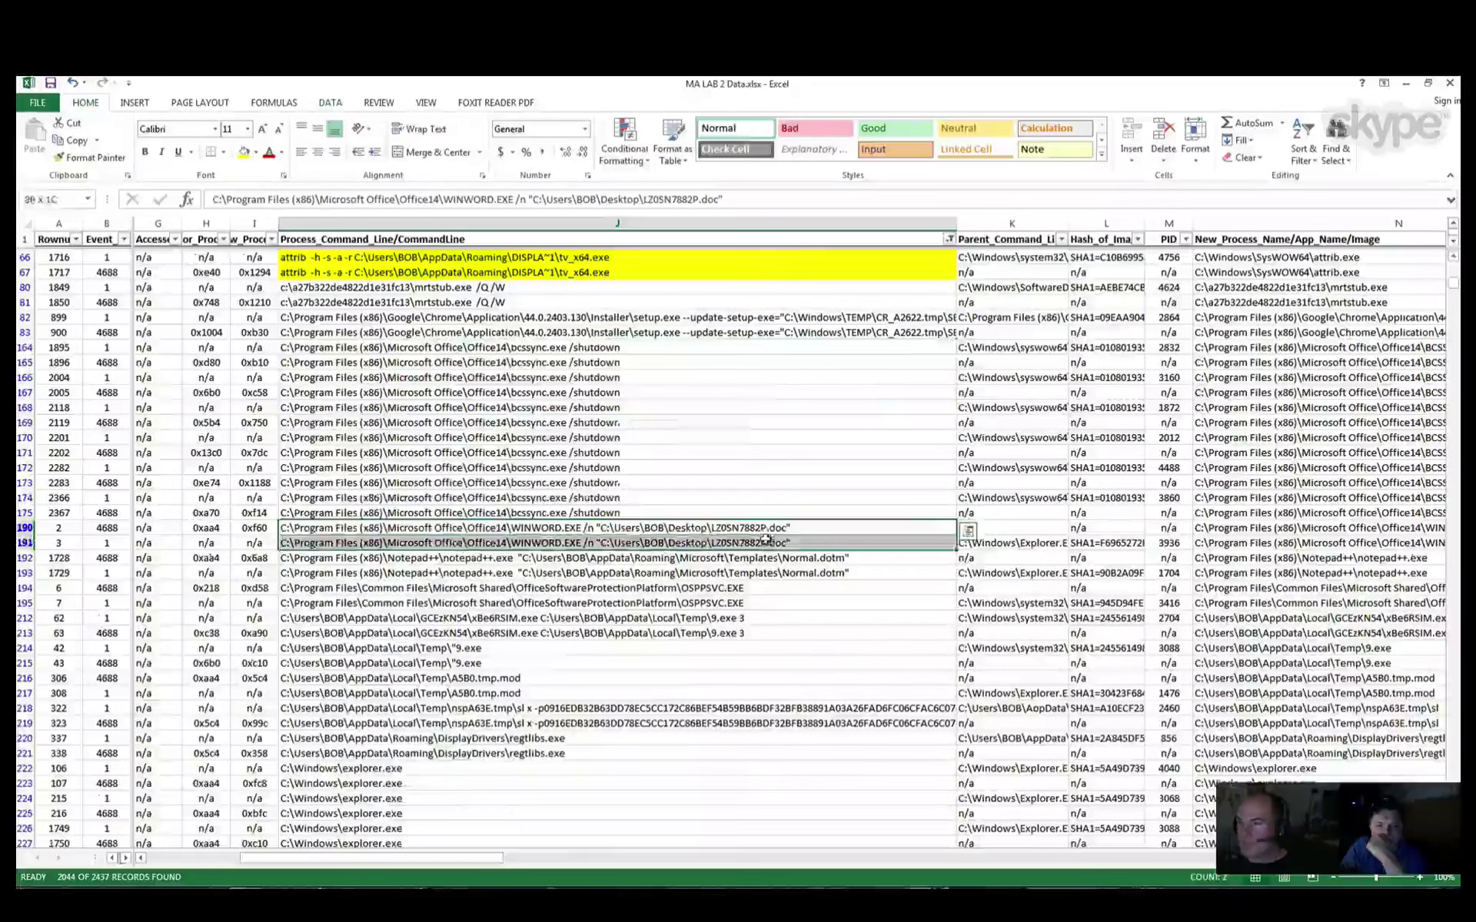
click(243, 152)
scroll(337, 450, up, 5)
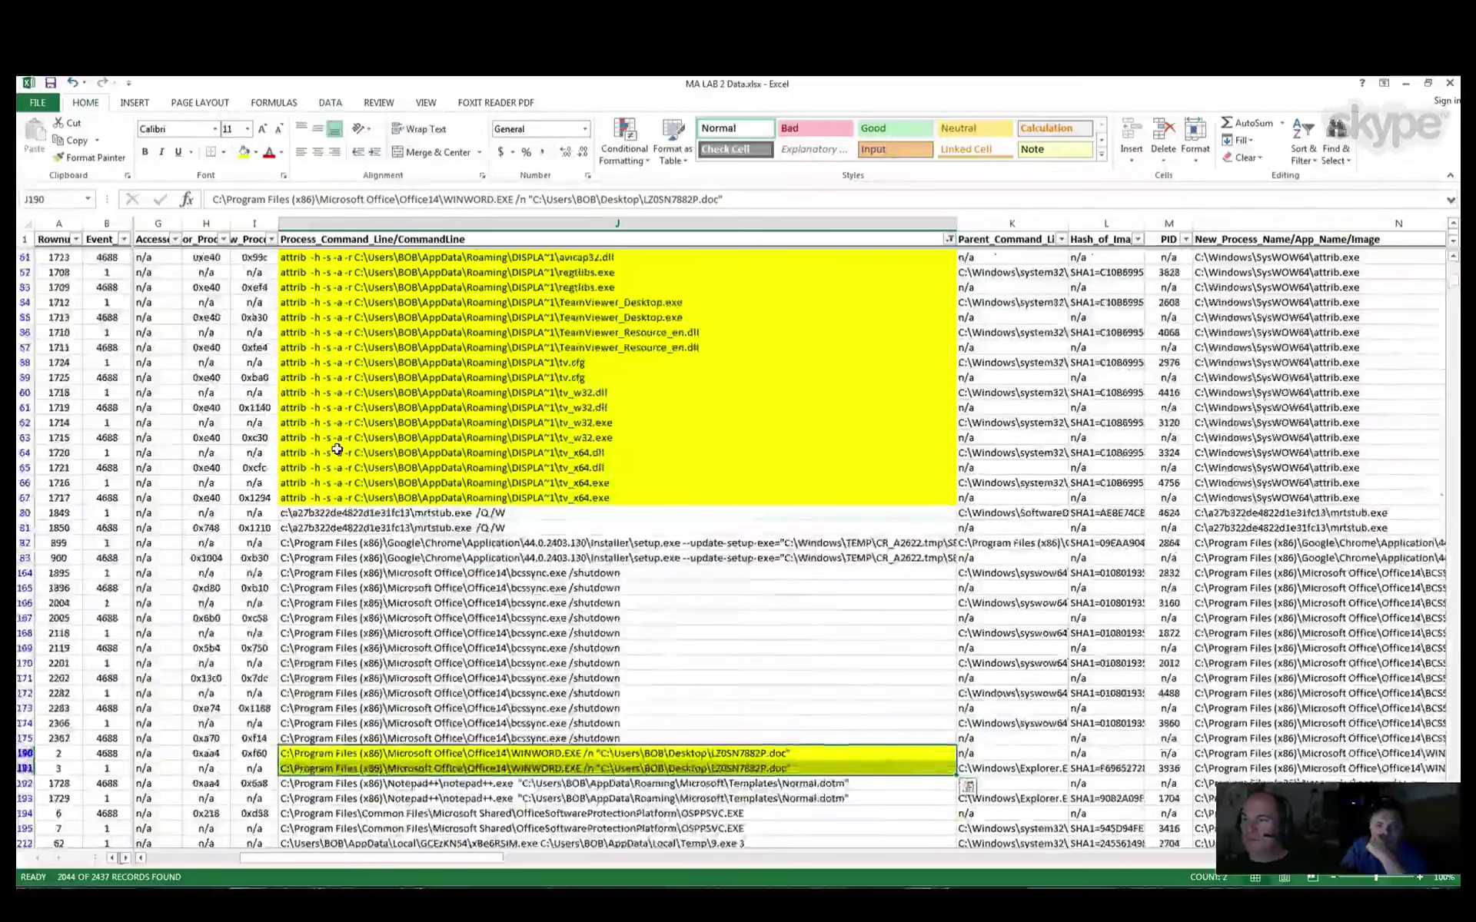
scroll(337, 450, up, 2)
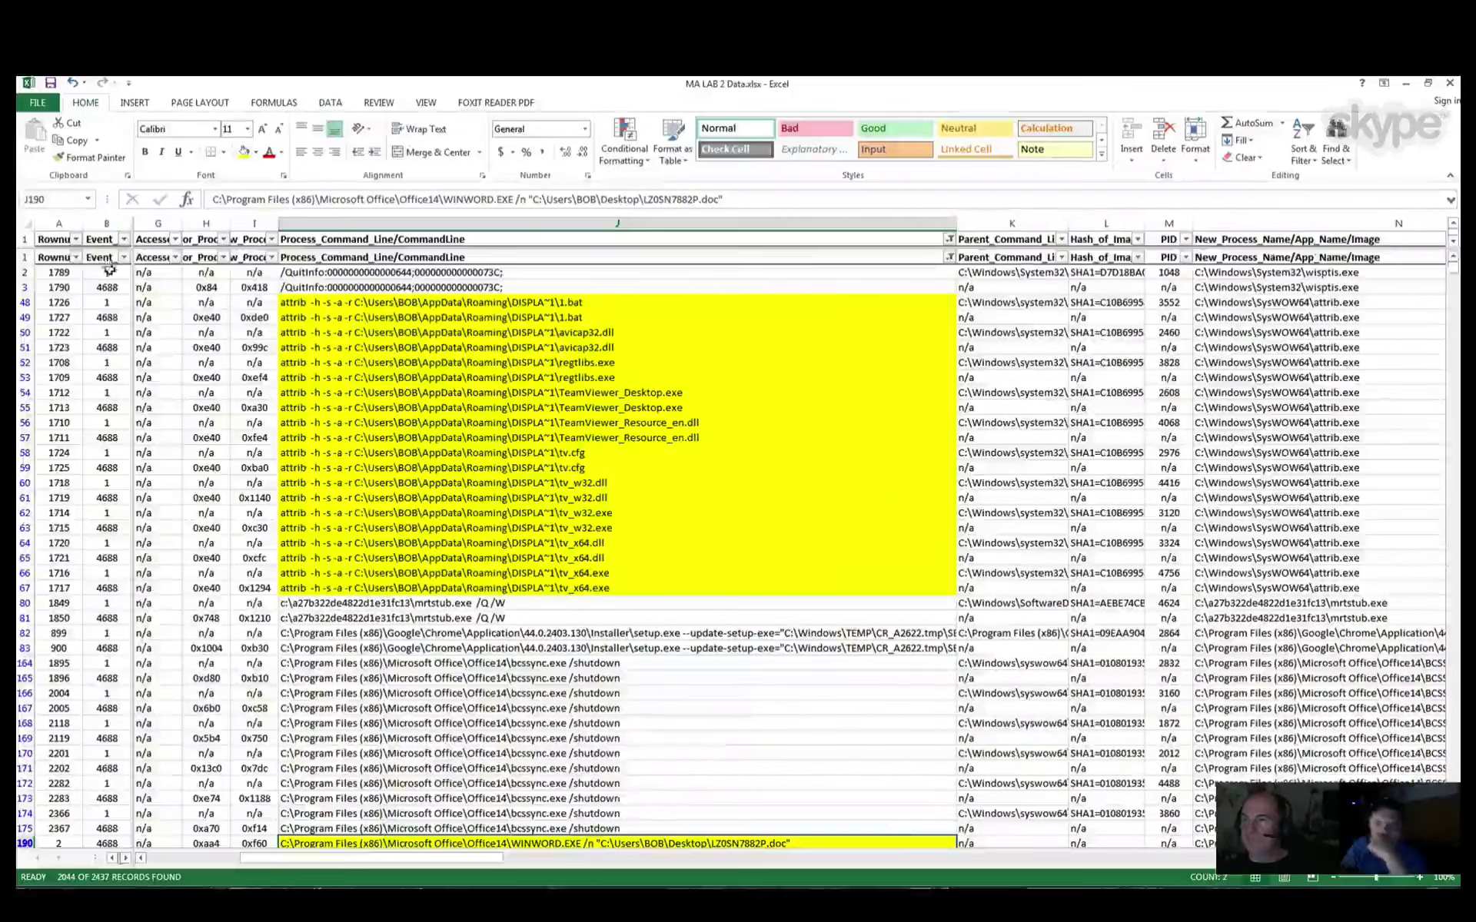
click(331, 102)
click(374, 146)
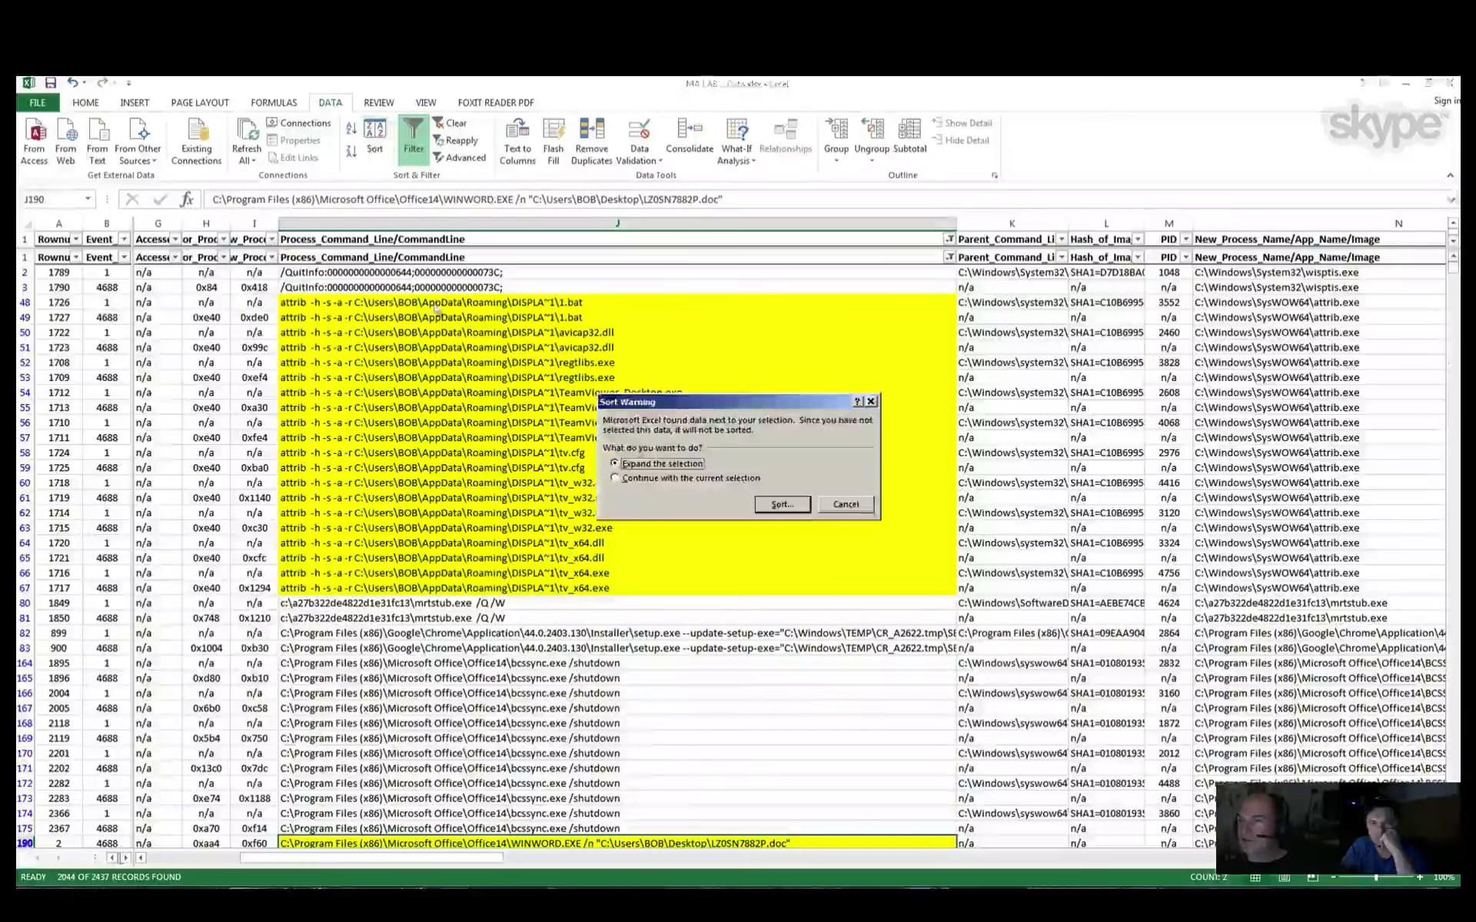
click(780, 505)
Step: Highlight the two GCEzKN54\xBe6RSIM.exe command lines that launch Temp\9.exe 3 in yellow
scroll(663, 561, down, 7)
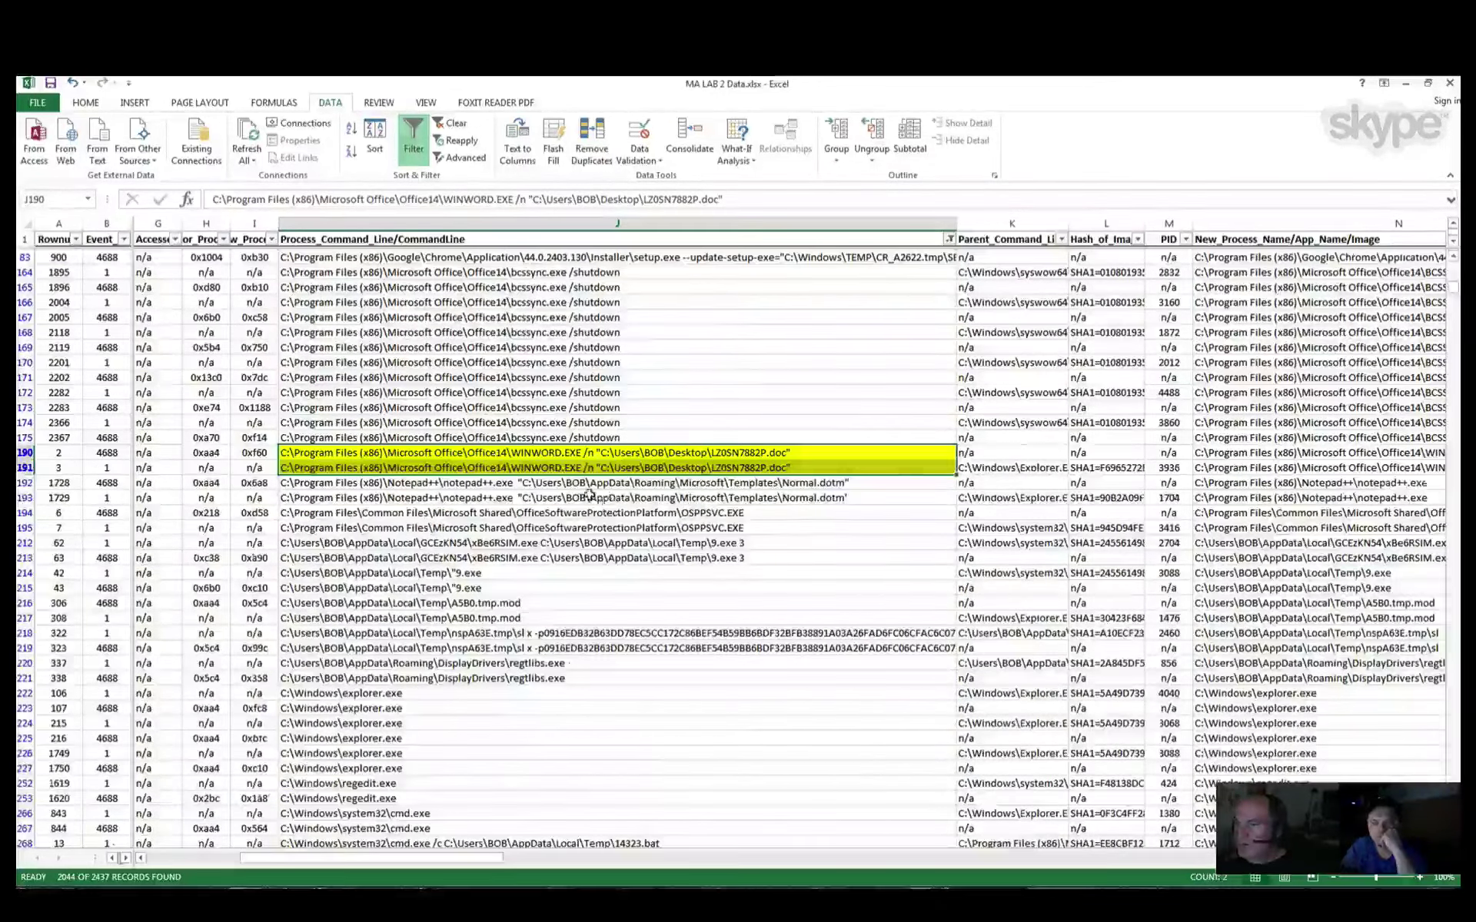
drag(608, 498, 454, 478)
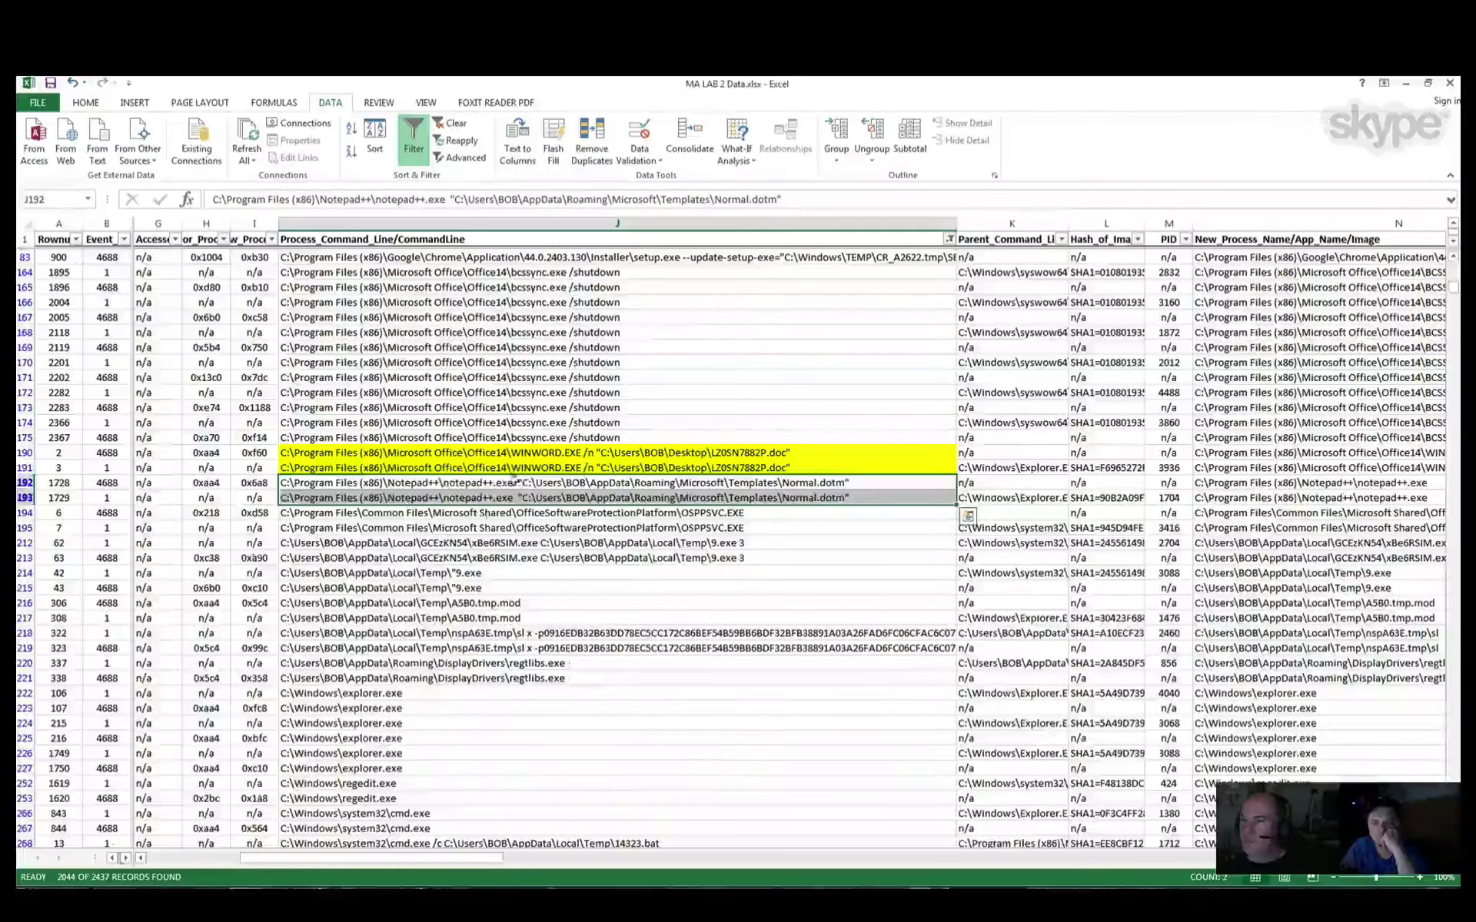
click(660, 570)
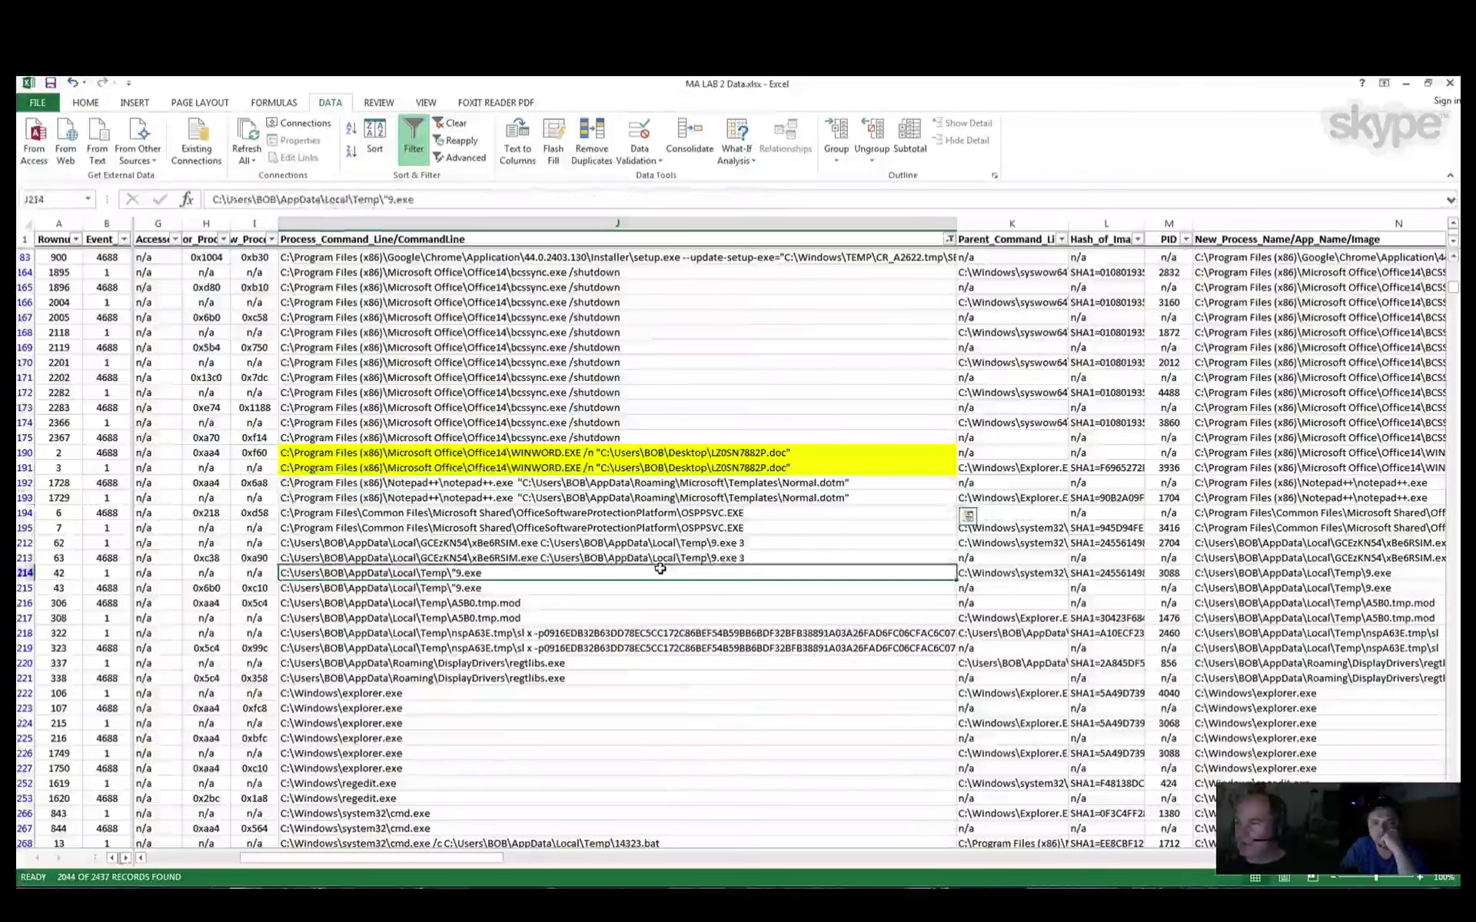
drag(598, 549, 741, 559)
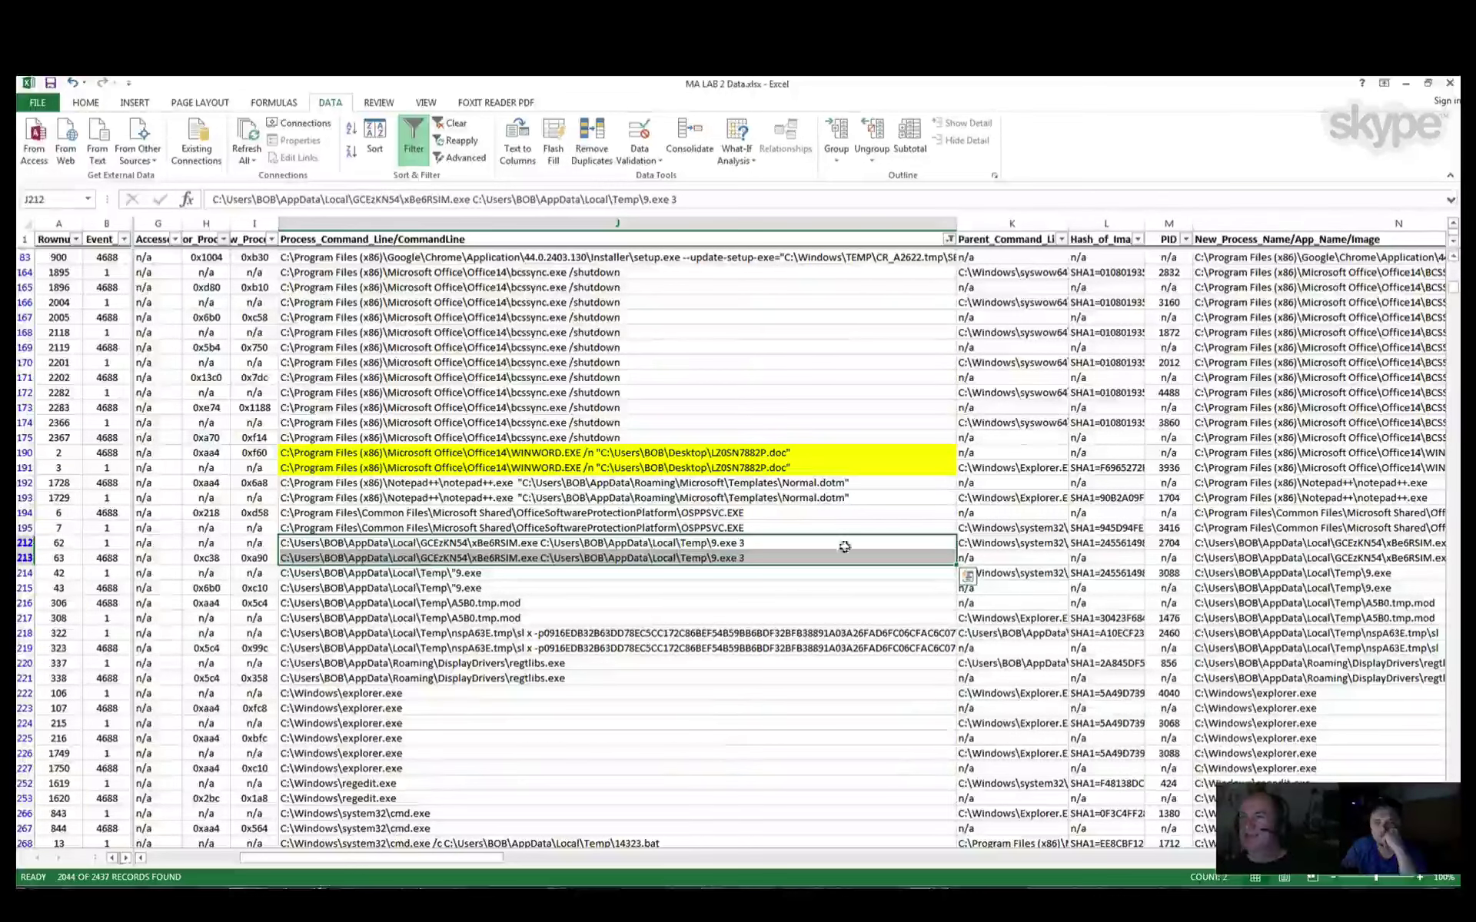
click(85, 104)
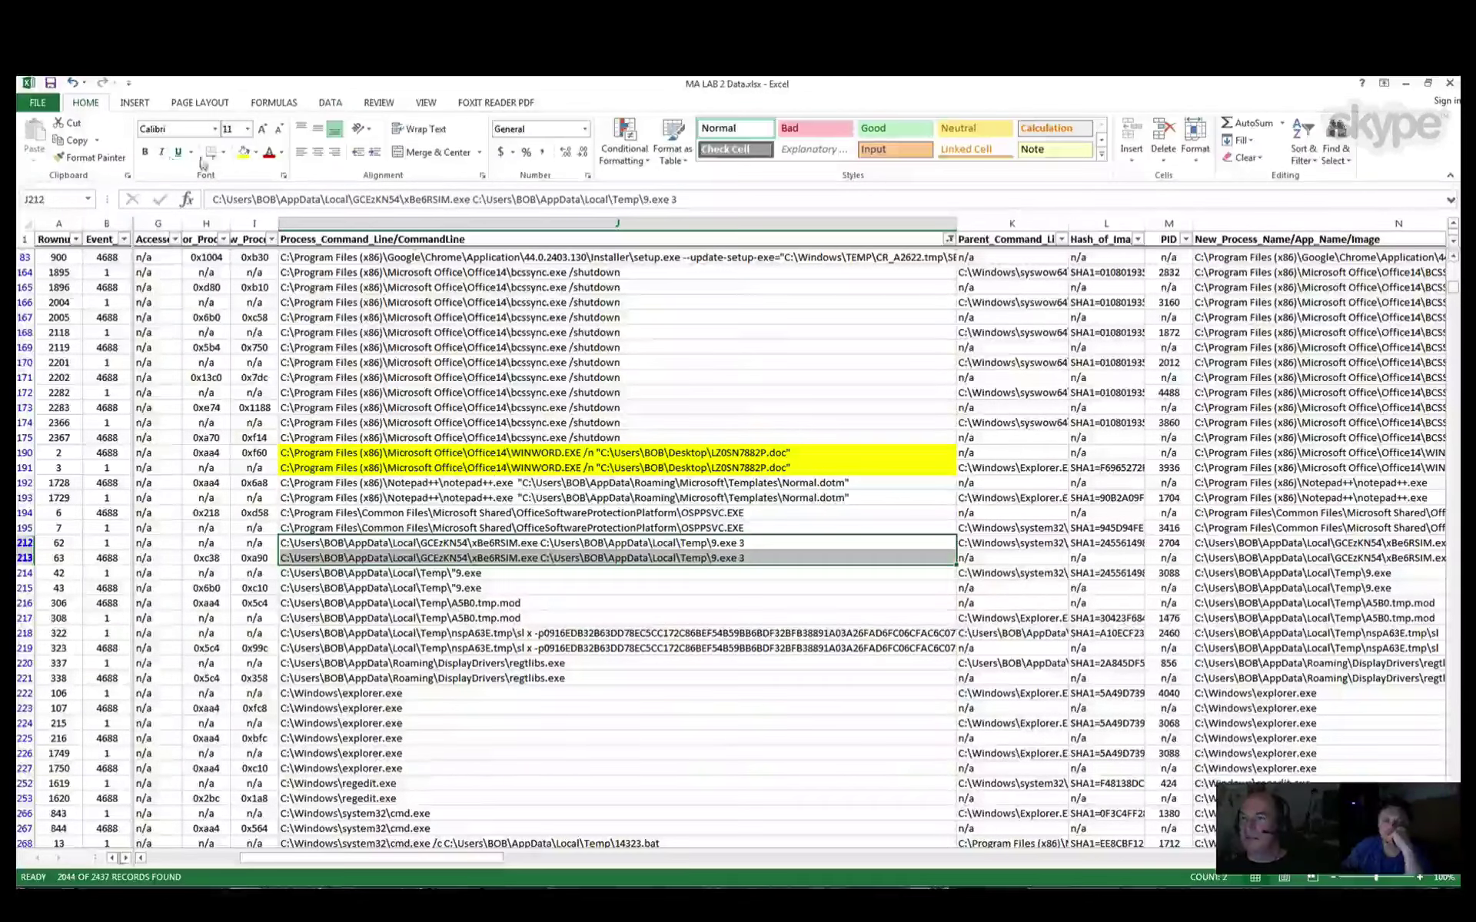
click(243, 156)
Step: Highlight the two Temp\"9.exe command lines and the two DisplayDrivers\regtlibs.exe command lines in yellow
scroll(592, 538, down, 3)
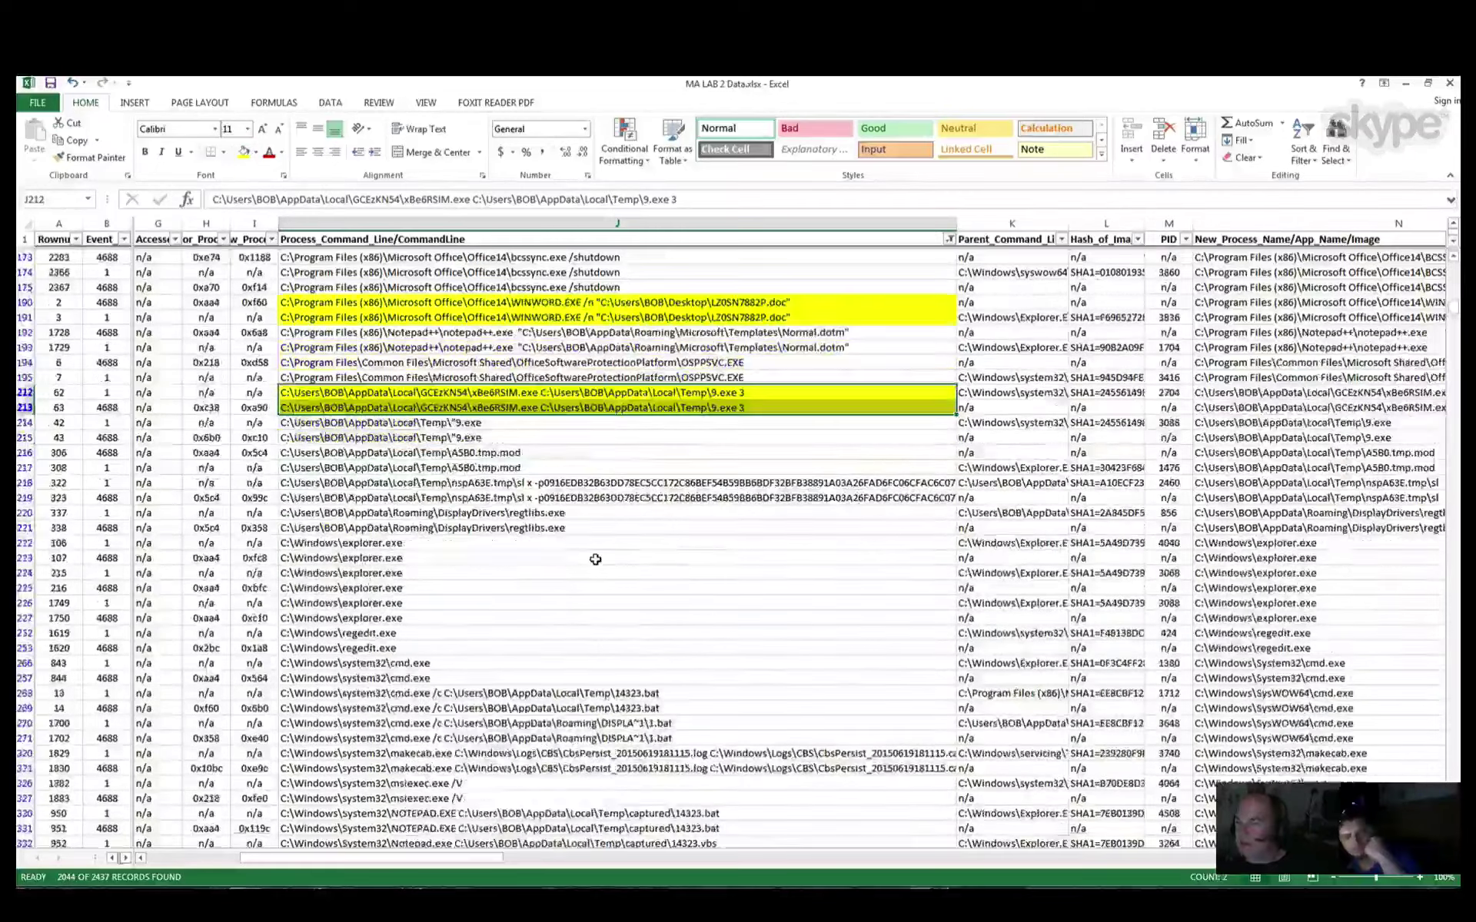
drag(460, 422, 408, 437)
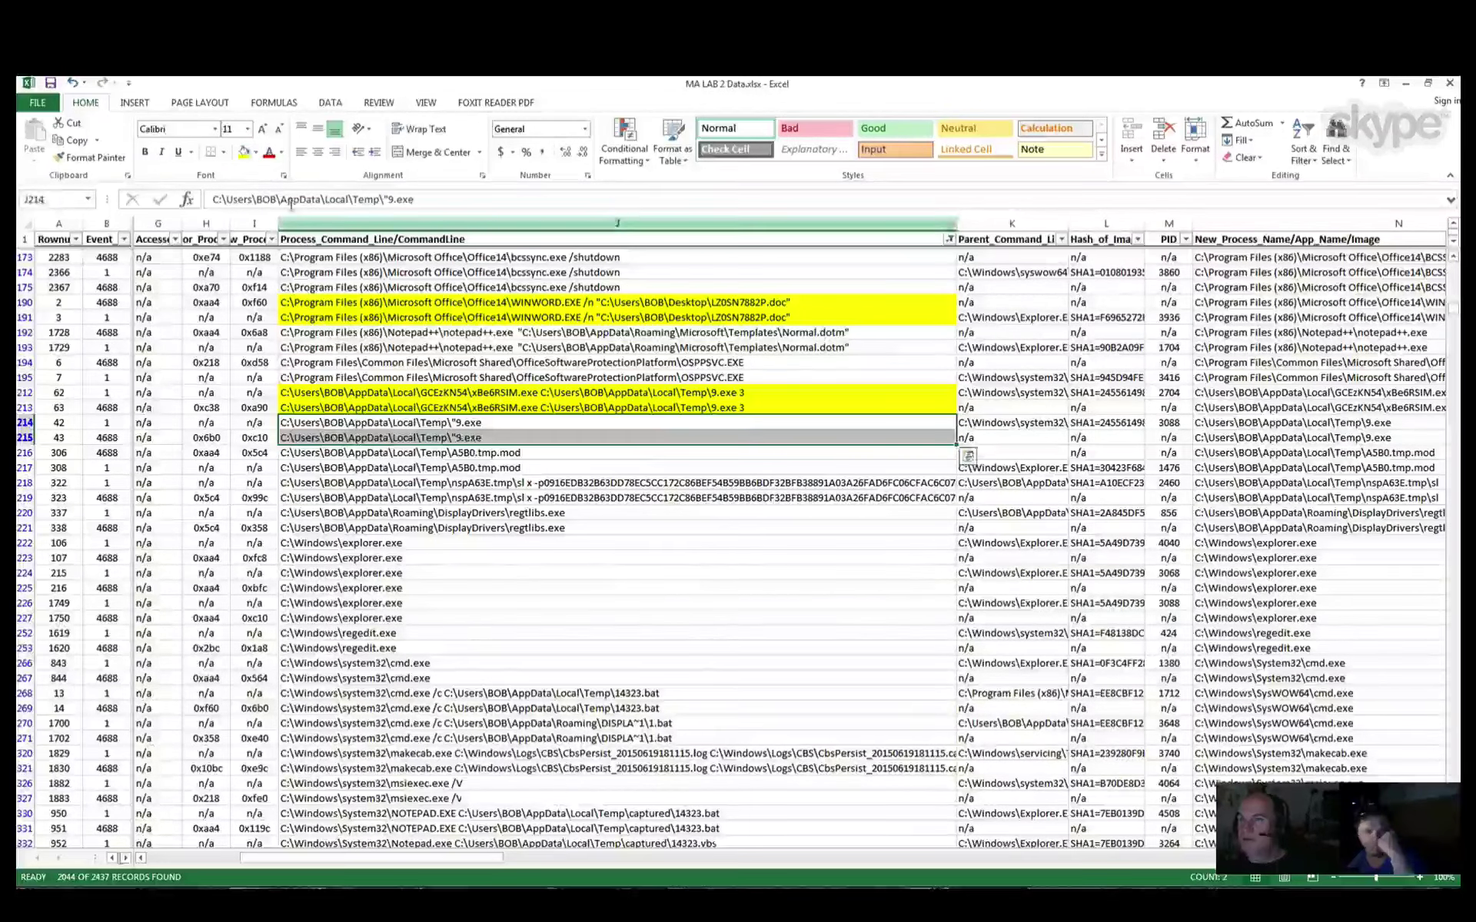
key(F4)
scroll(538, 476, down, 2)
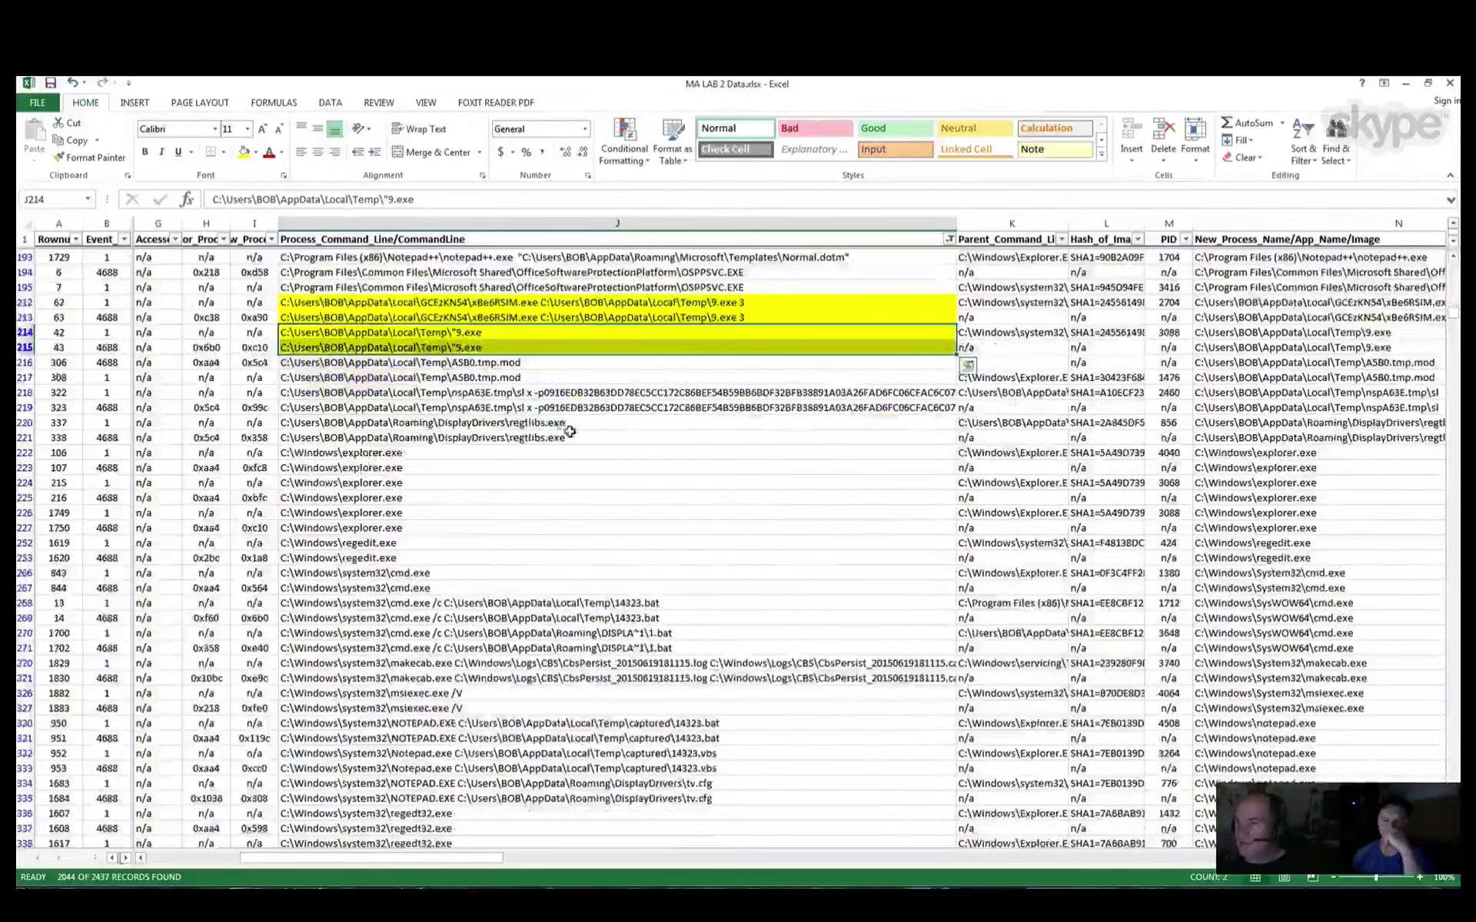
drag(565, 424, 559, 437)
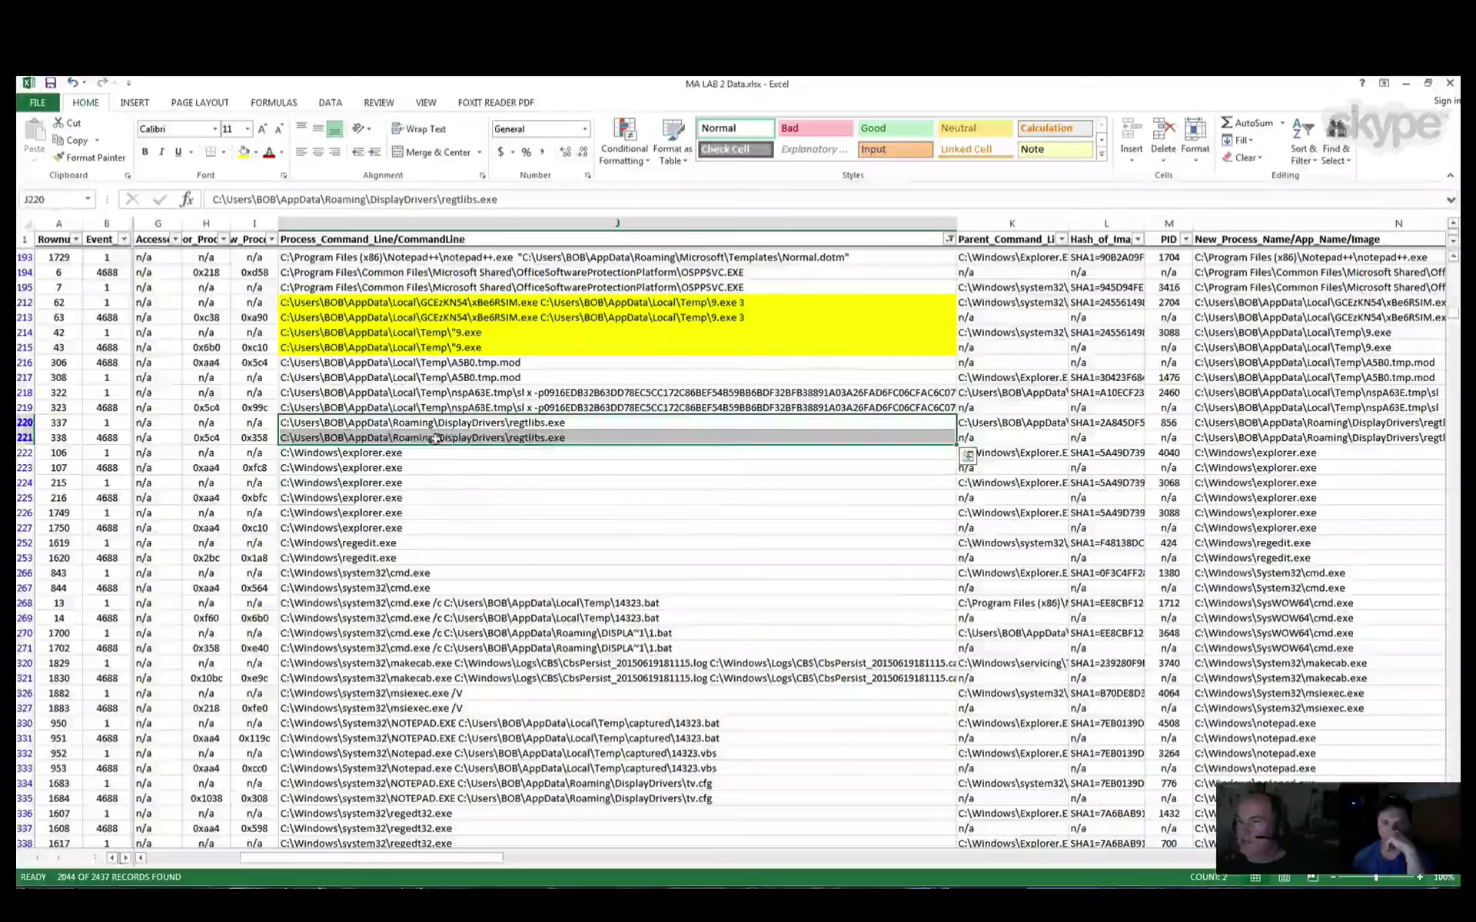
click(243, 154)
Step: Highlight the four cmd.exe /c command lines that run 14323.bat and 1.bat in yellow
scroll(573, 496, down, 1)
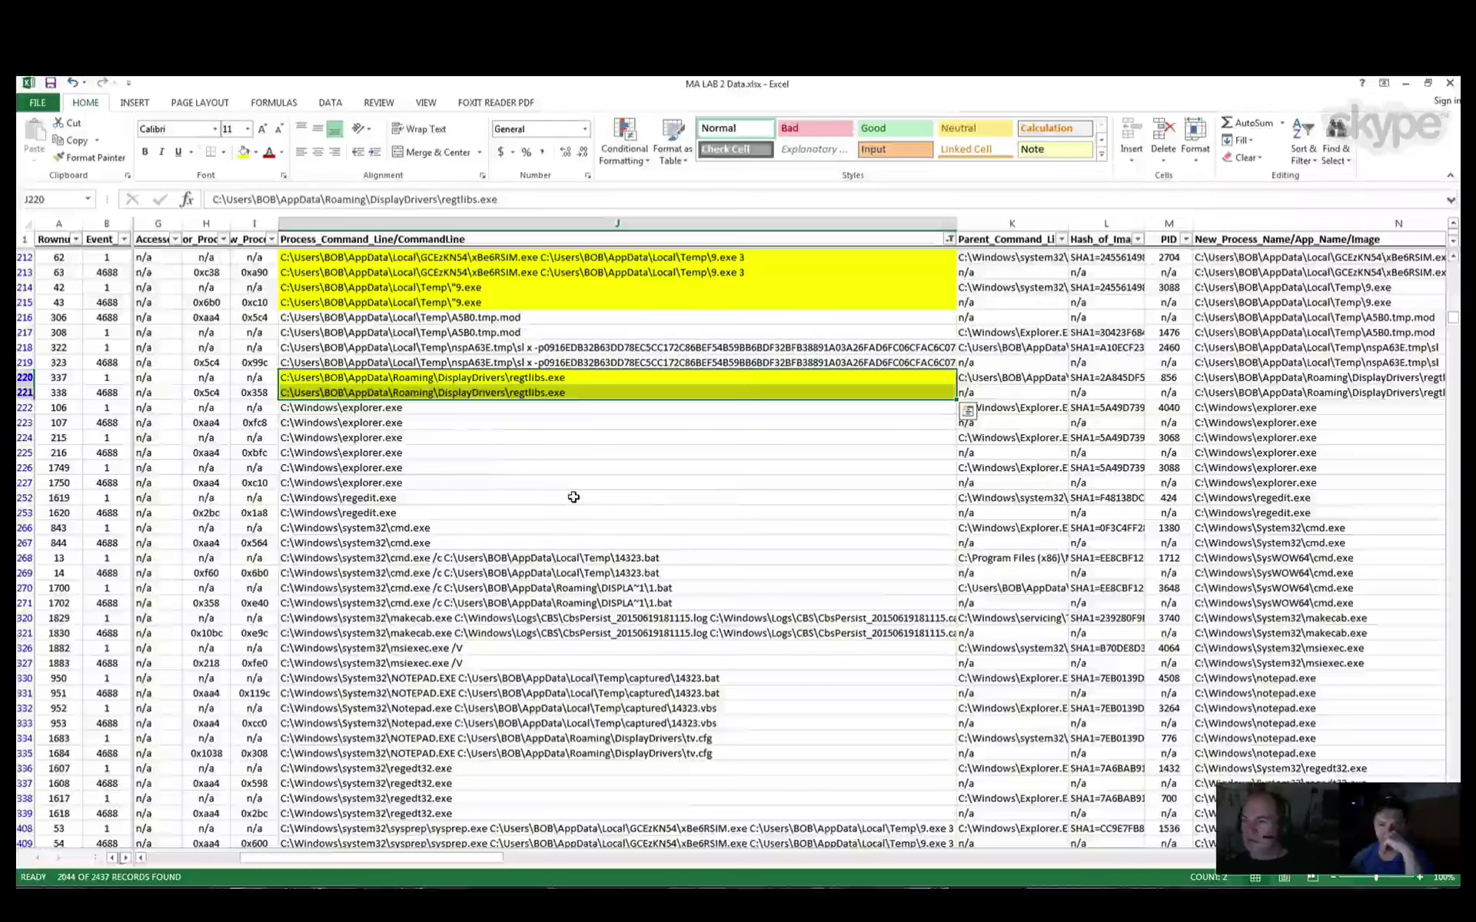
scroll(574, 497, down, 3)
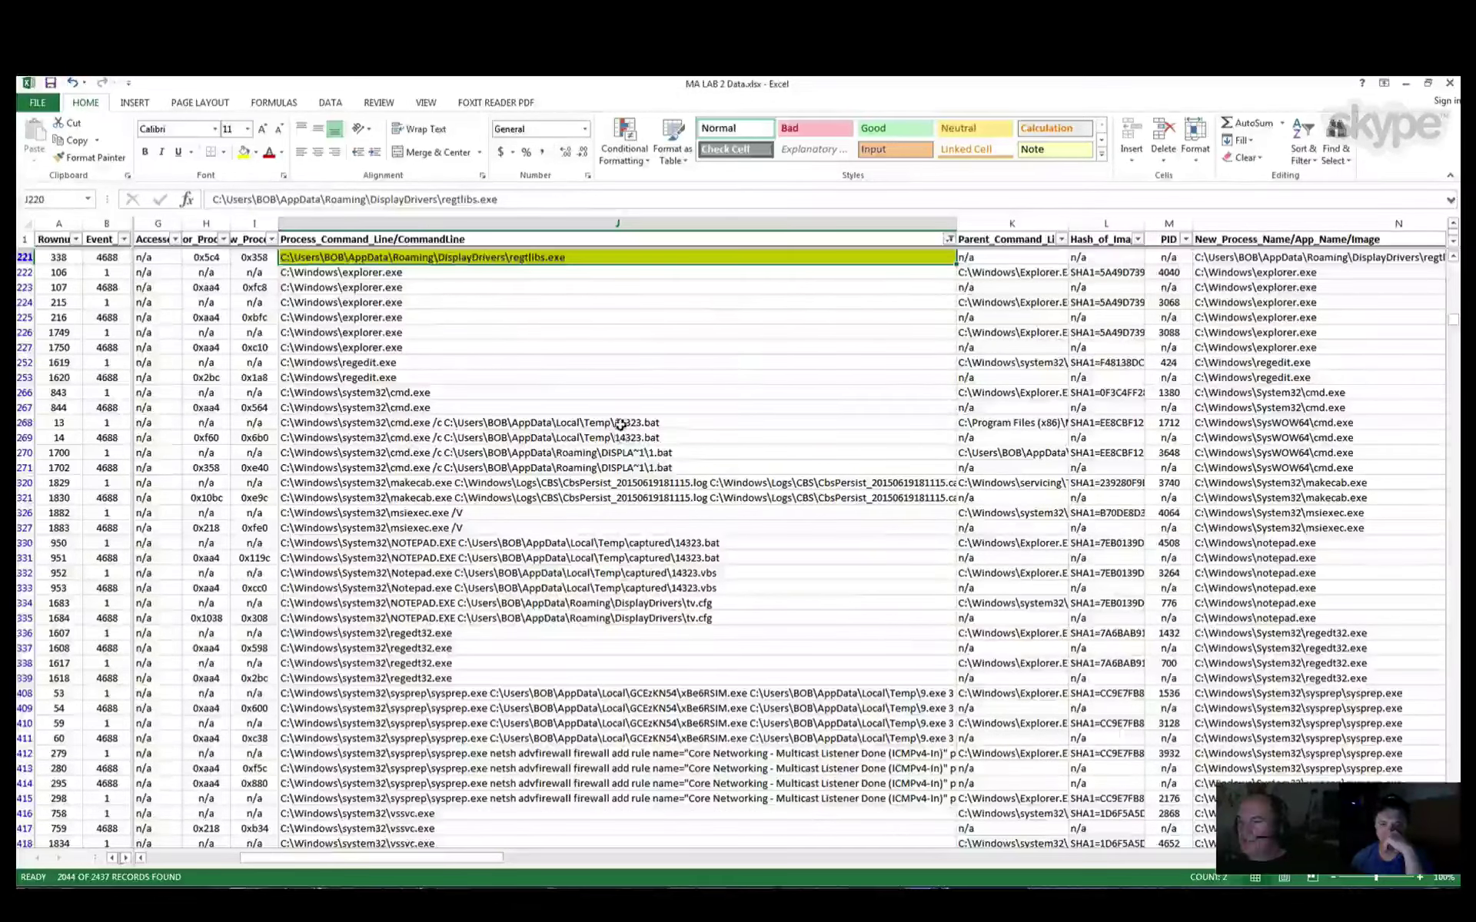
drag(619, 424, 631, 464)
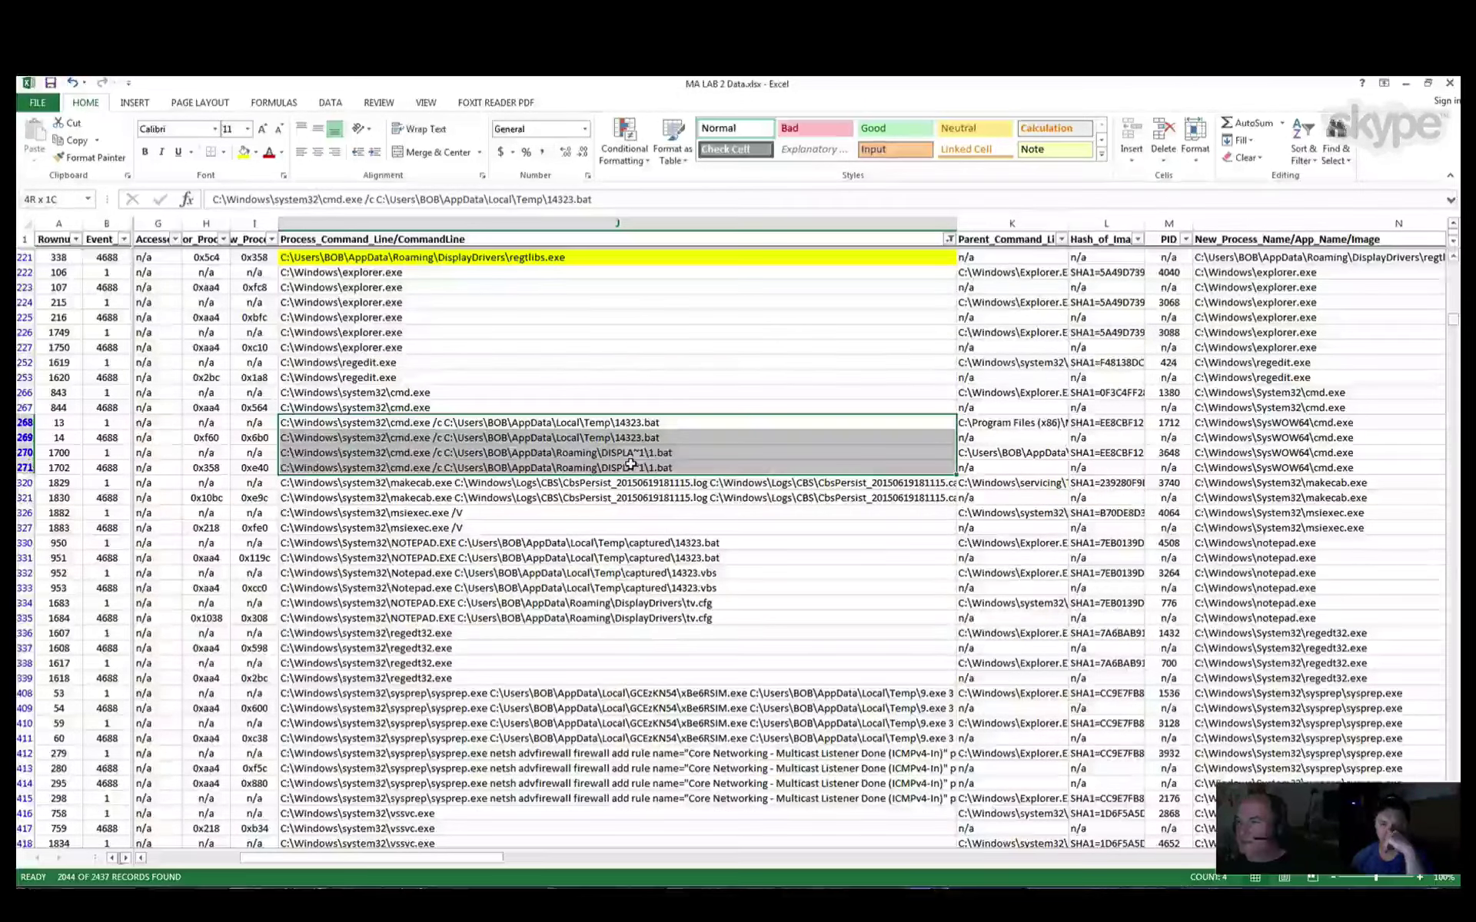
click(243, 153)
Step: Highlight the six Notepad command lines for 14323.bat, 14323.vbs and tv.cfg in yellow, and reselect the 14323 ones
scroll(645, 446, down, 3)
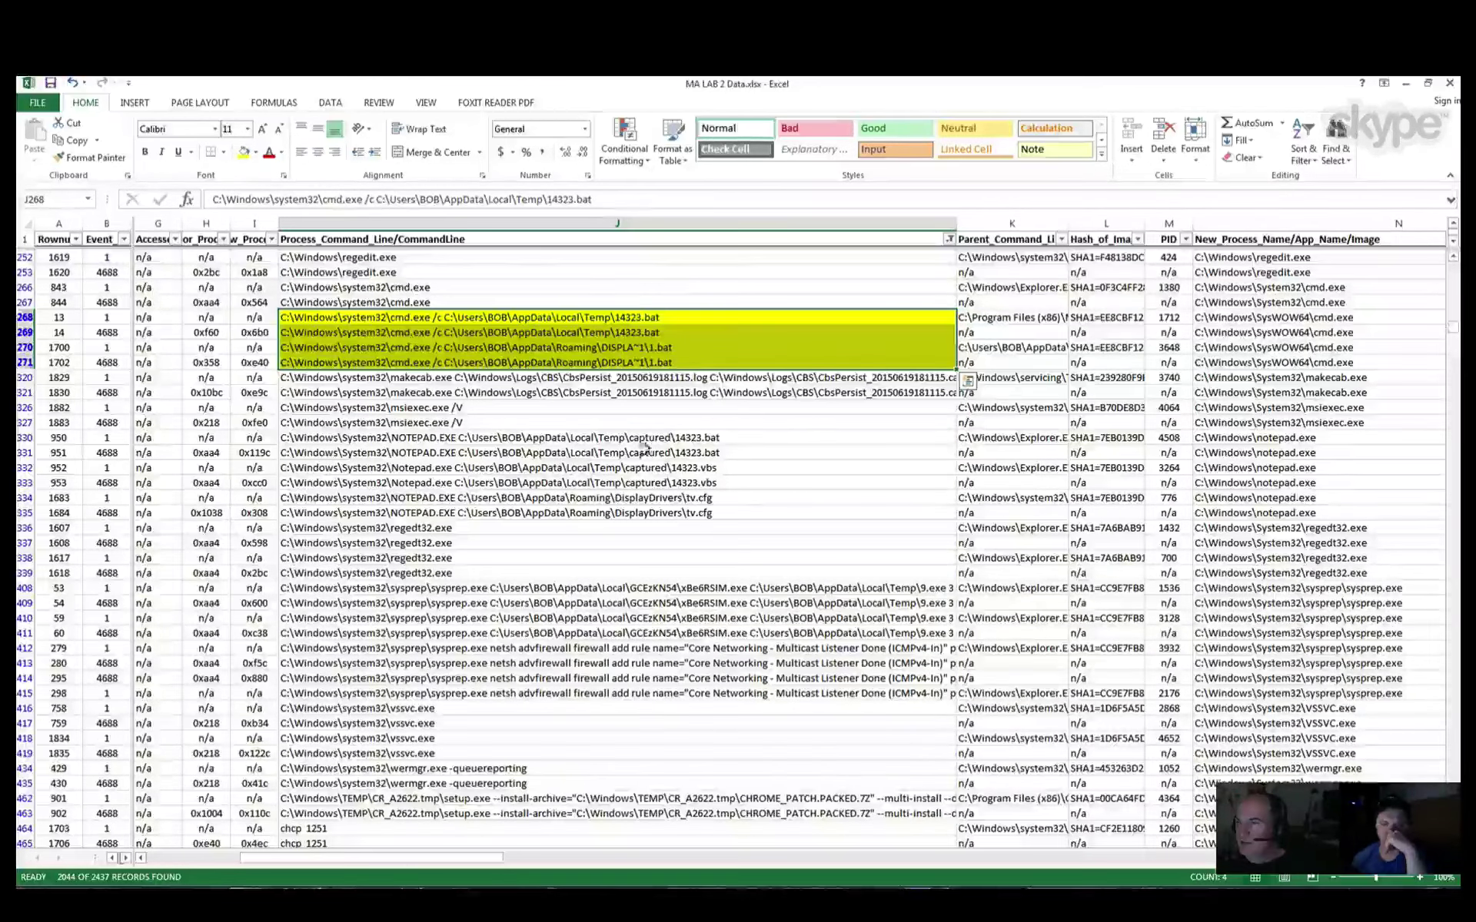
mouse_move(645, 444)
mouse_down()
mouse_move(635, 512)
mouse_move(653, 436)
mouse_up()
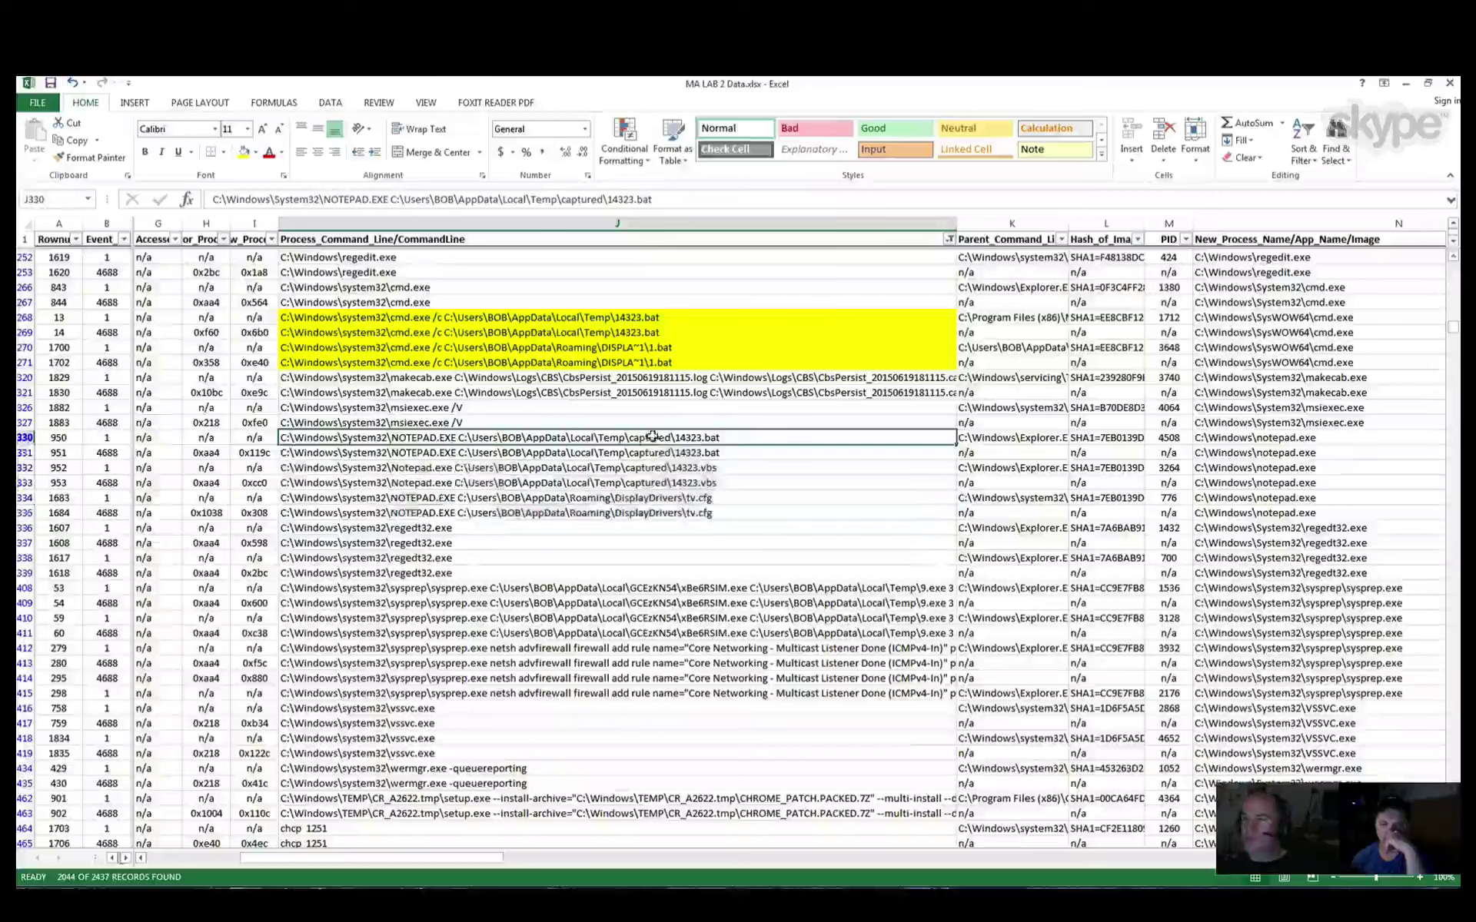
click(637, 525)
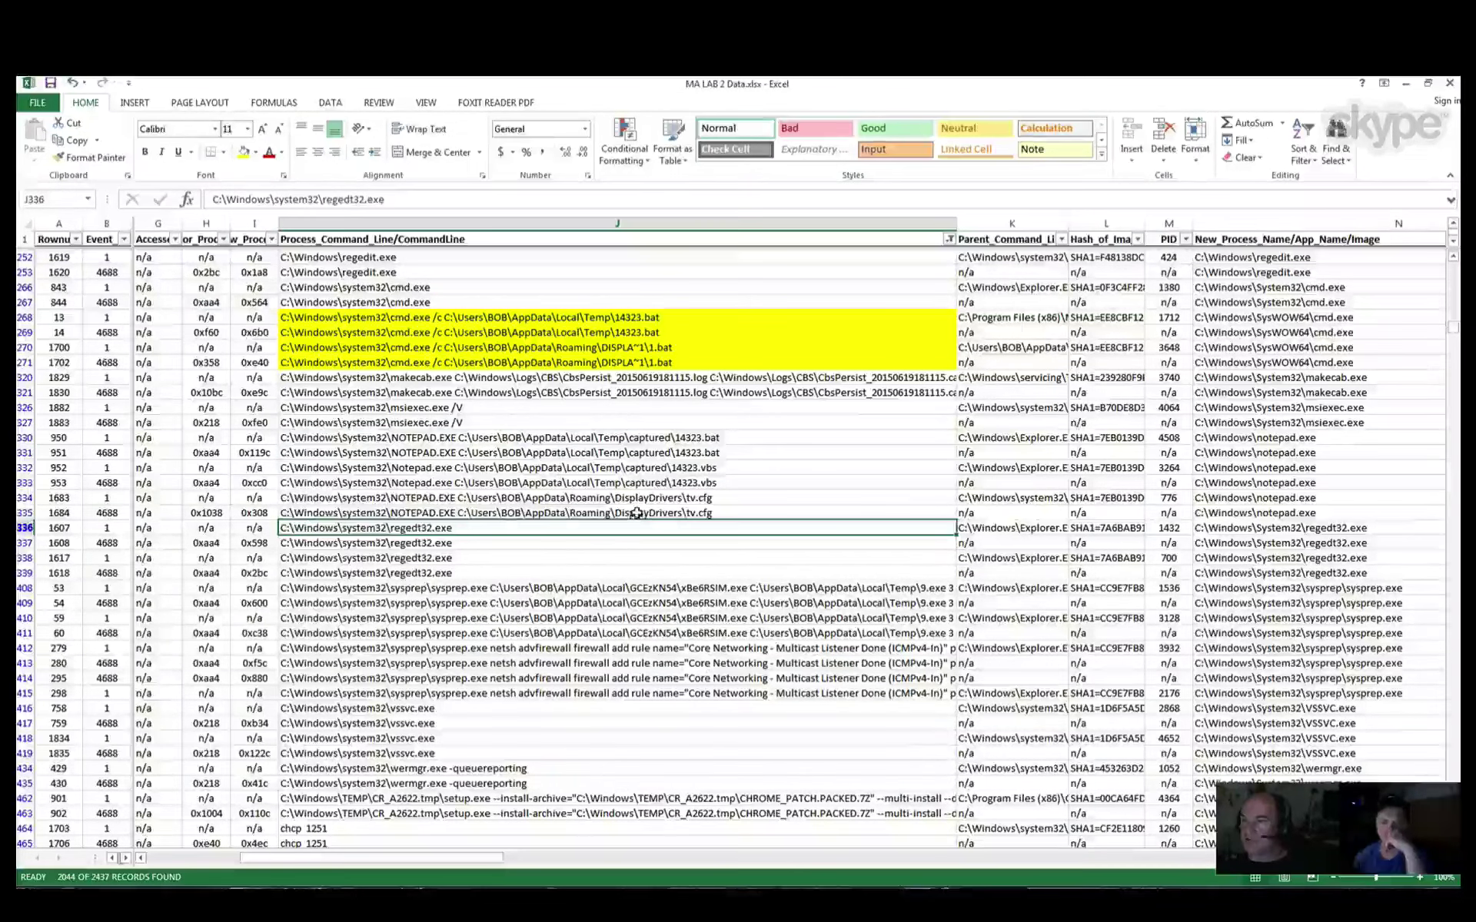
mouse_move(637, 514)
mouse_down()
mouse_move(623, 440)
mouse_move(631, 513)
mouse_up()
click(619, 438)
click(242, 152)
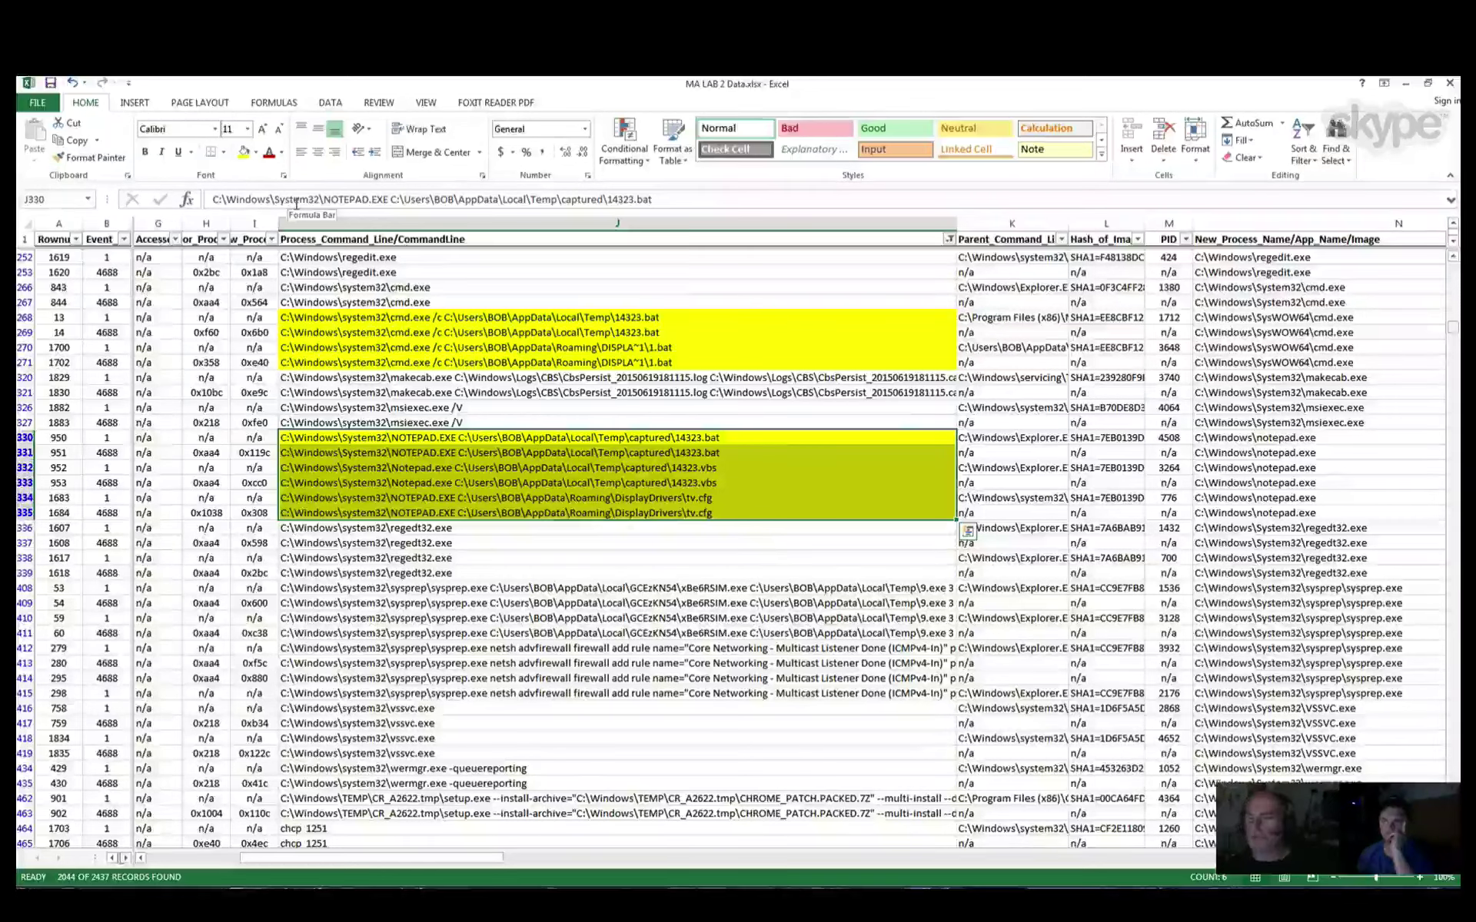
click(740, 437)
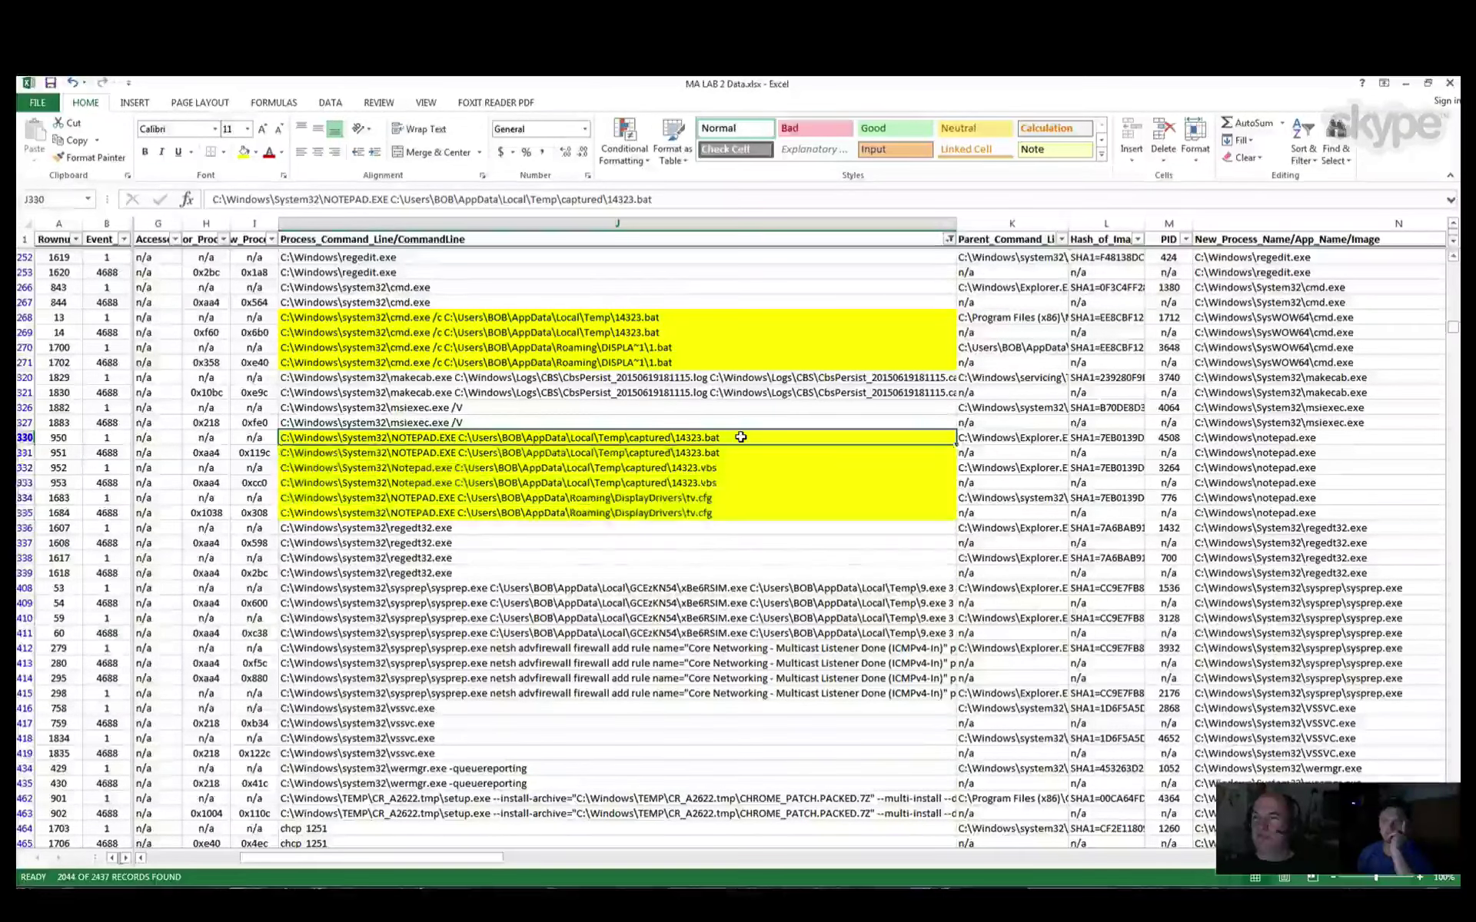
mouse_move(740, 437)
mouse_down()
mouse_move(744, 486)
mouse_move(745, 441)
mouse_up()
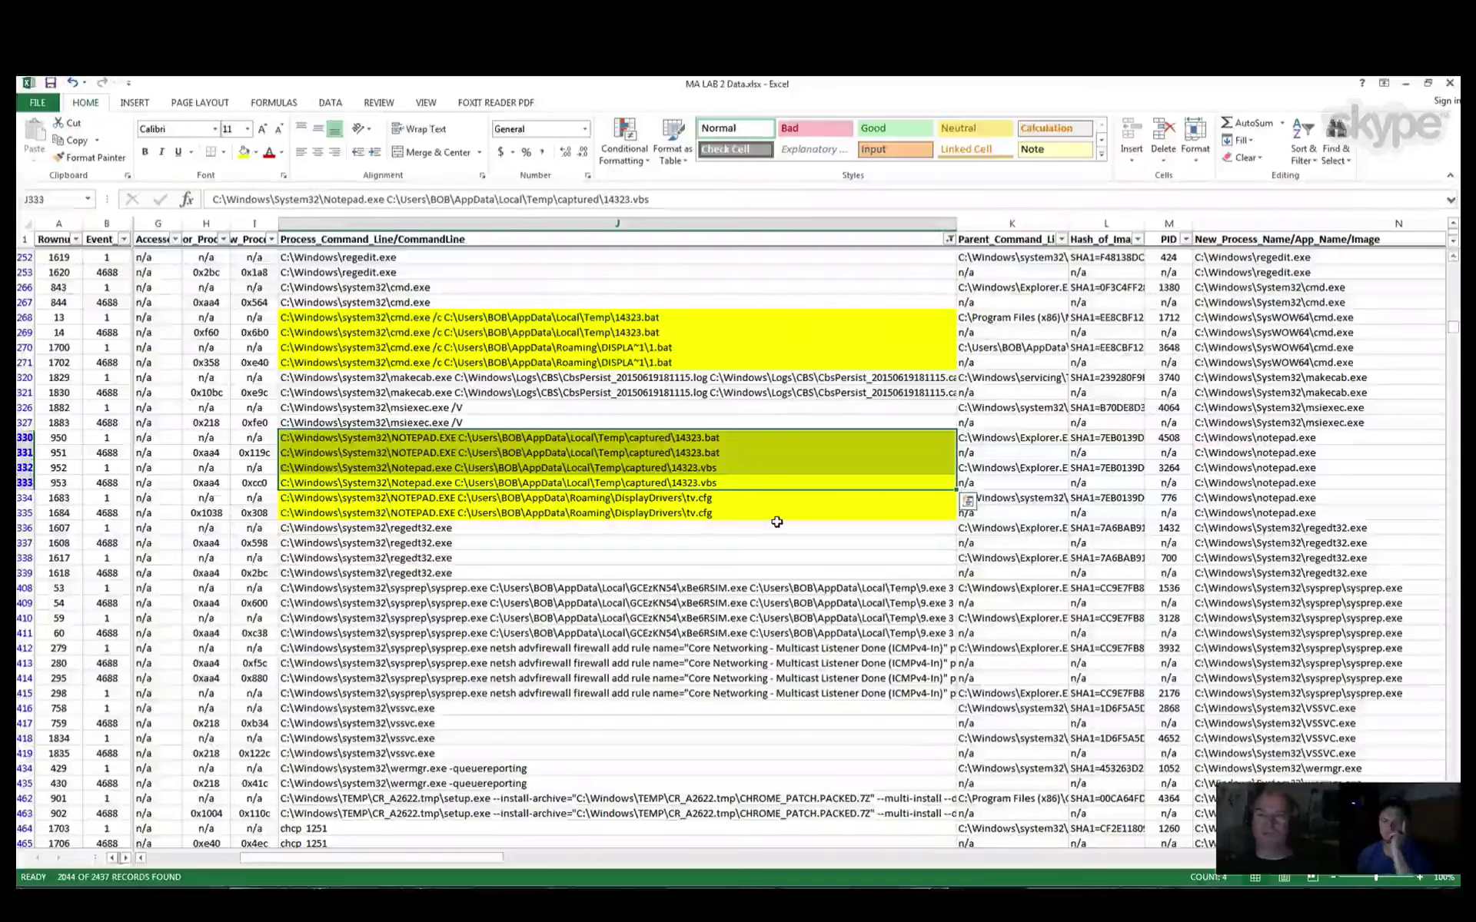
Step: Highlight the four sysprep.exe command lines that run GCEzKN54\xBe6RSIM.exe with Temp\9.exe 3 in yellow
scroll(777, 521, down, 2)
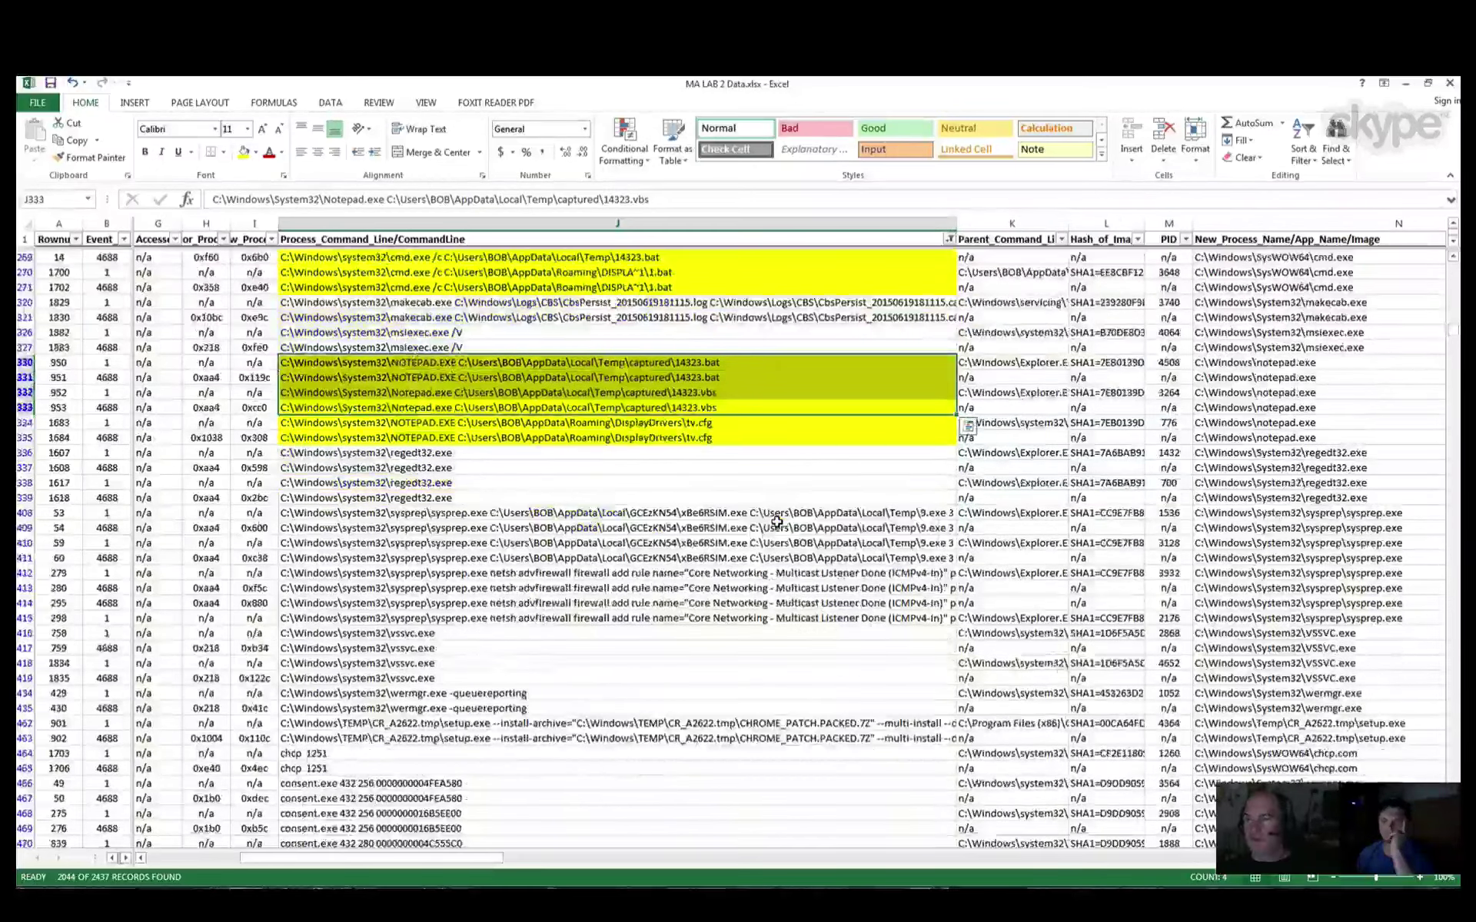
scroll(777, 522, down, 1)
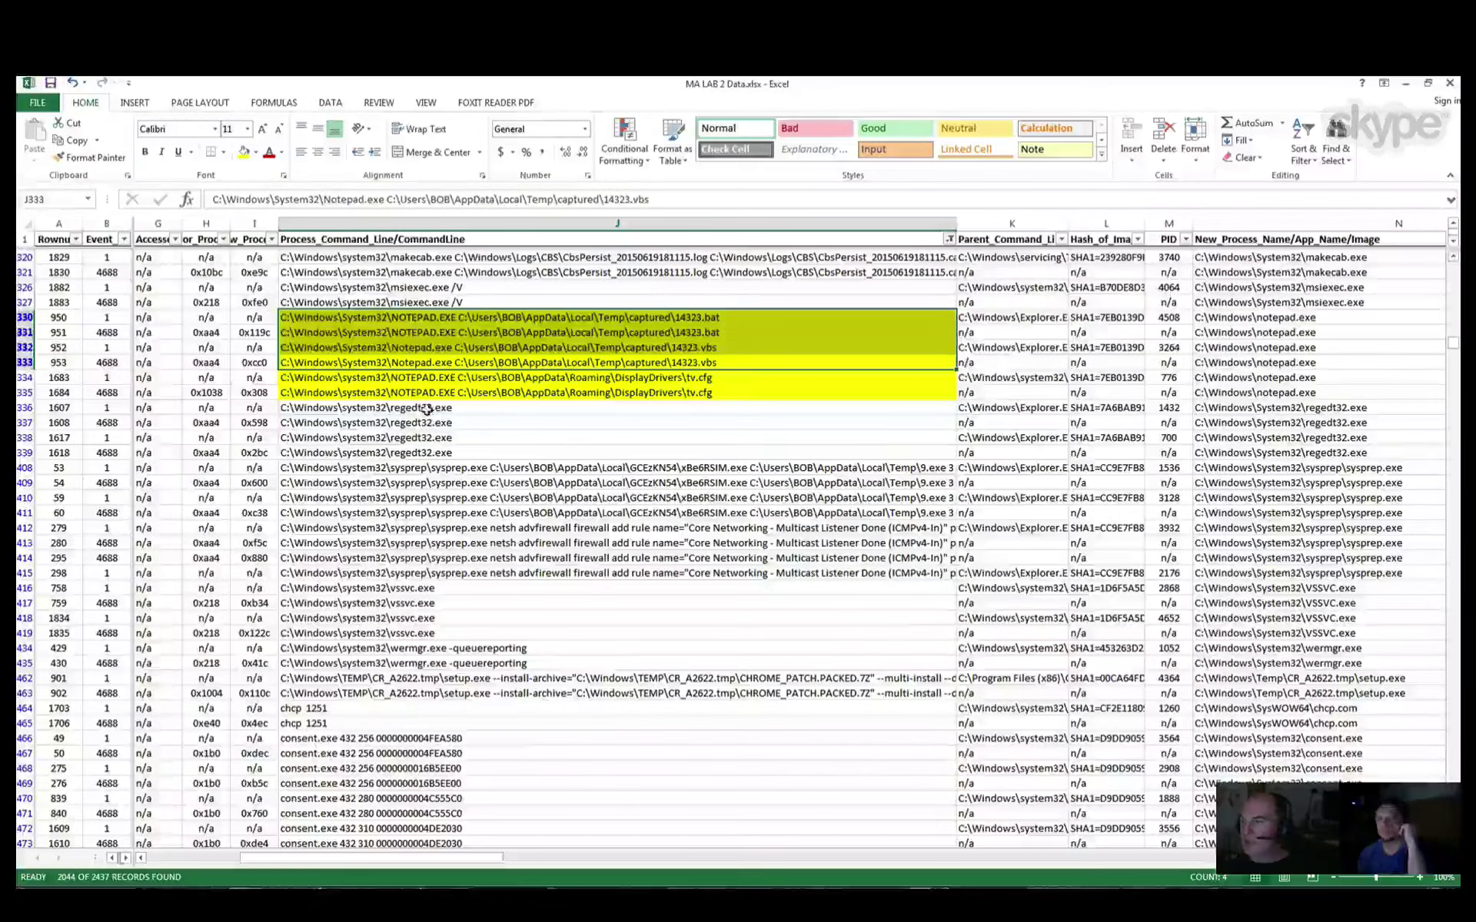
drag(425, 409, 435, 449)
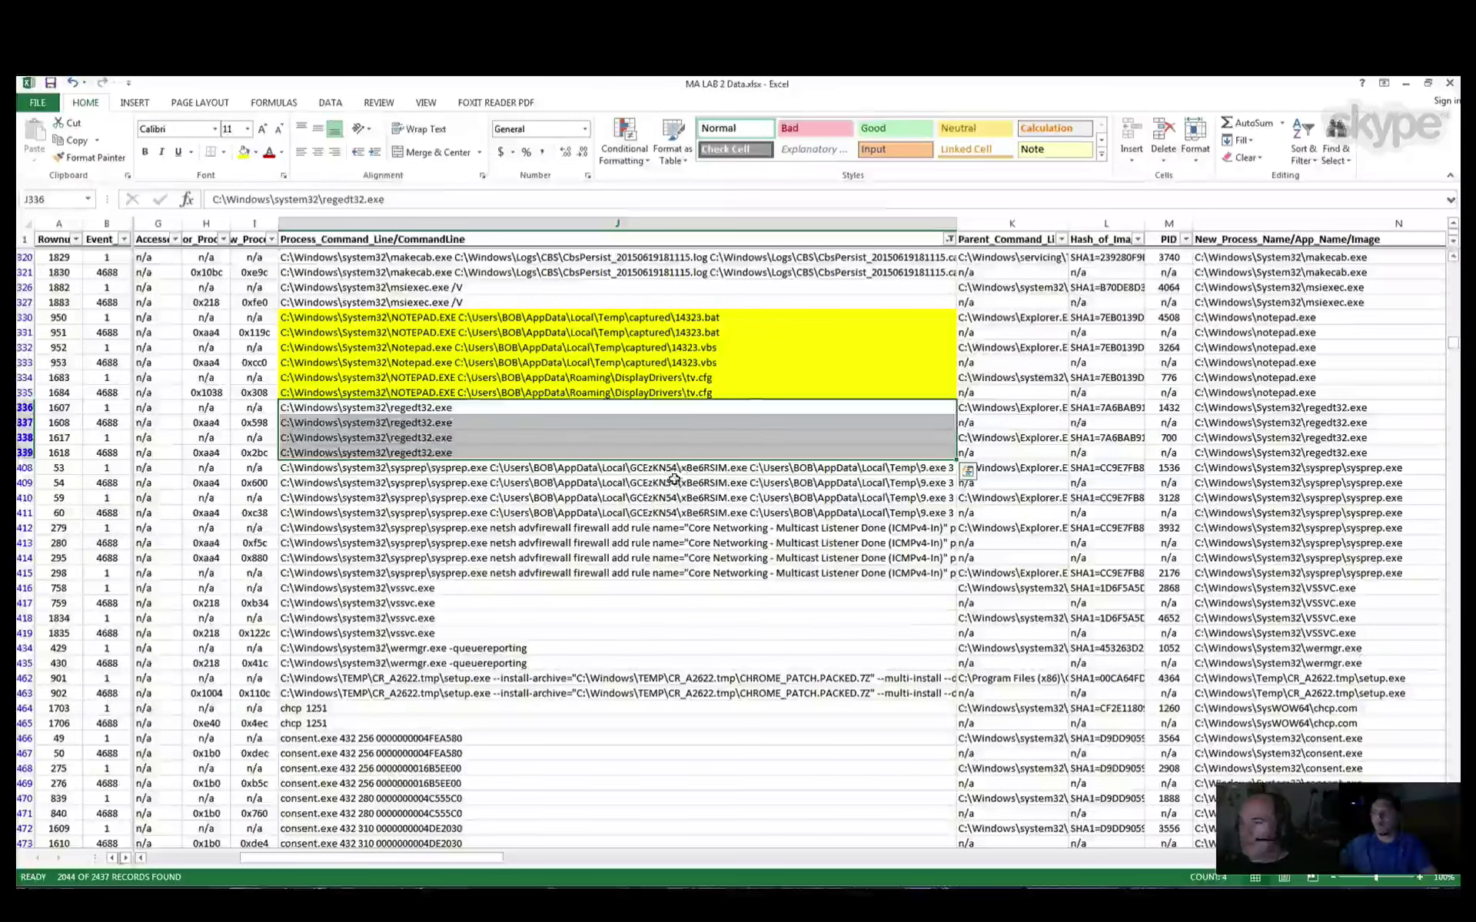
drag(673, 467, 681, 513)
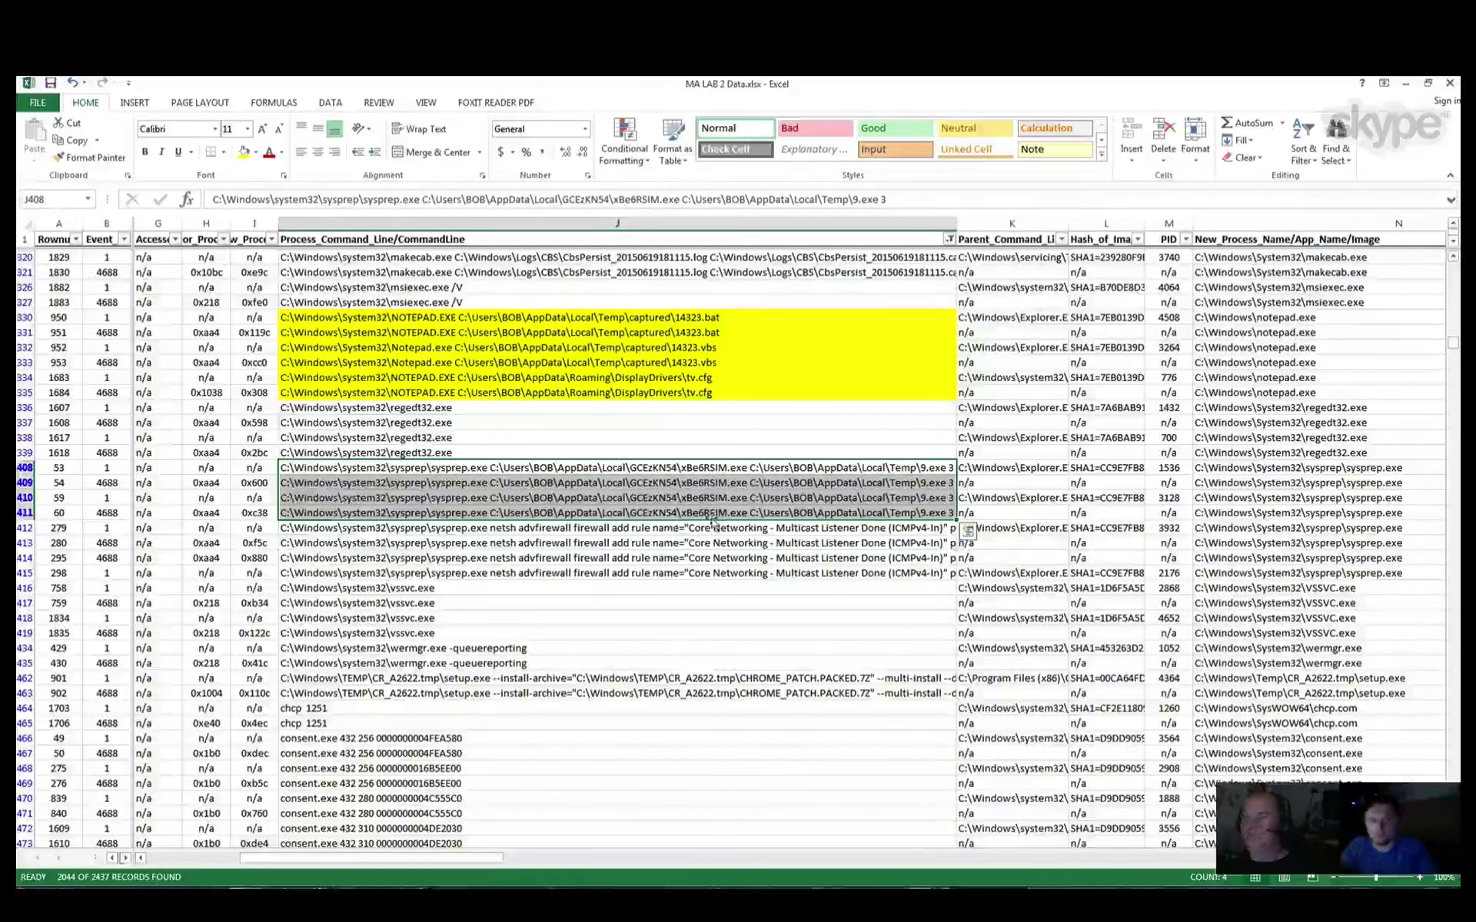
click(243, 152)
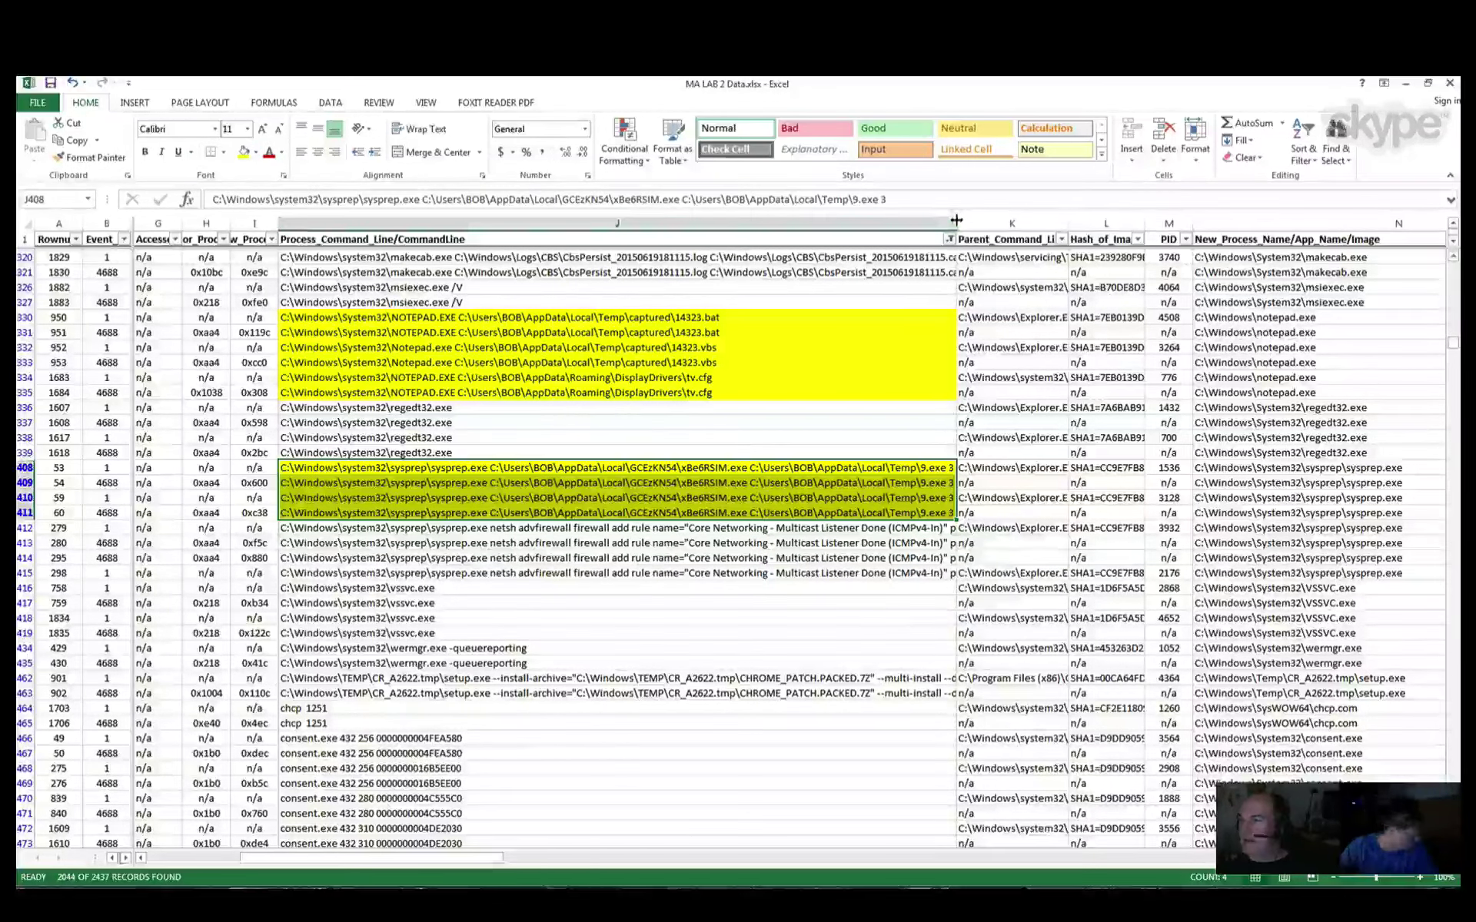
Step: Widen the Process_Command_Line column and highlight the four sysprep.exe netsh advfirewall firewall add rule command lines in yellow
drag(957, 223, 1117, 223)
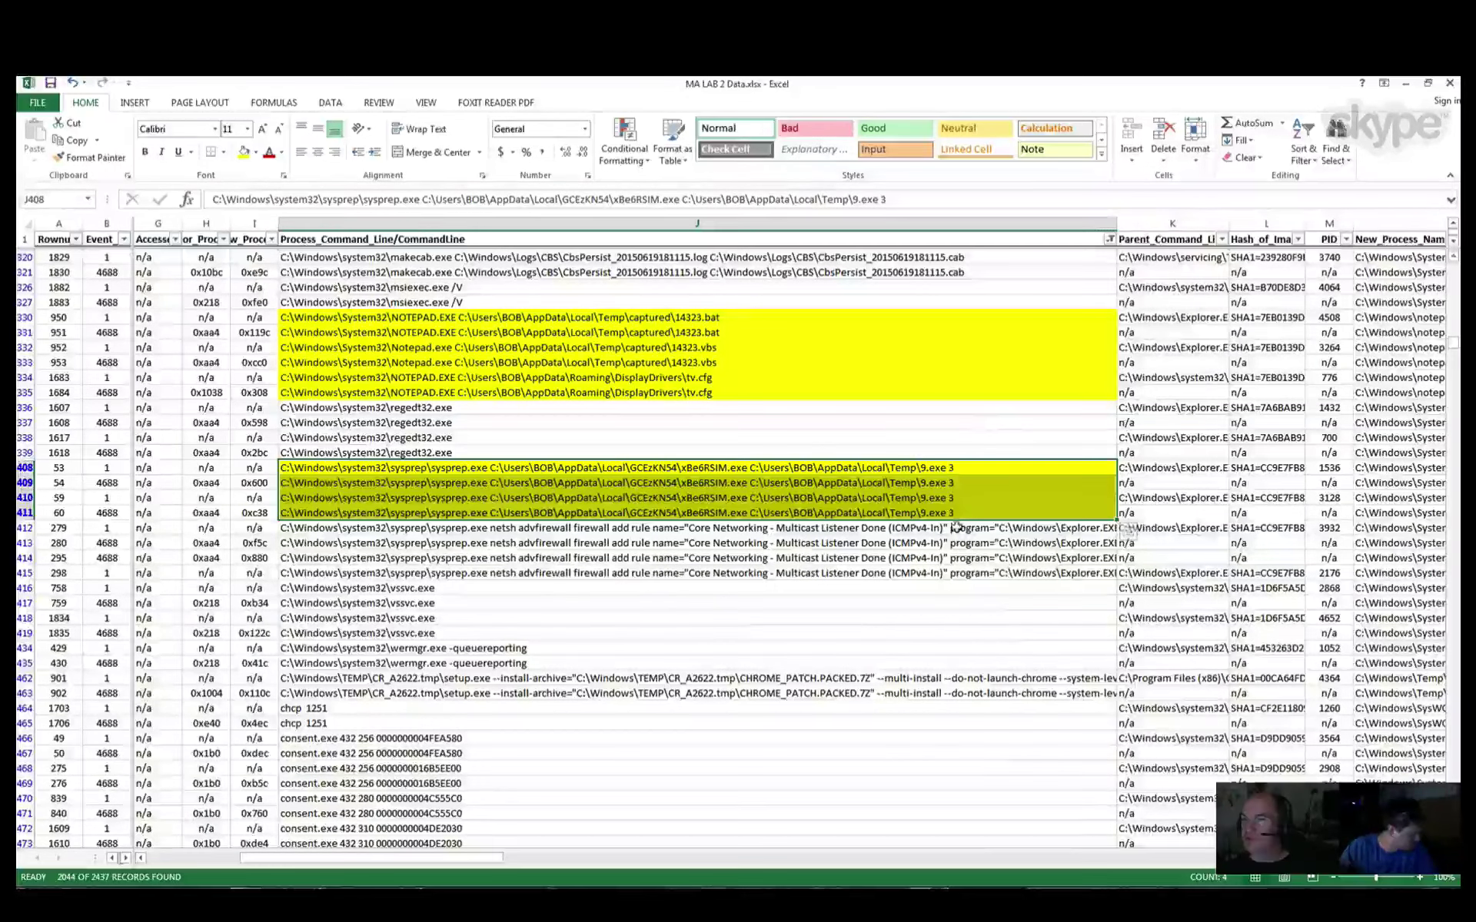
scroll(741, 627, down, 2)
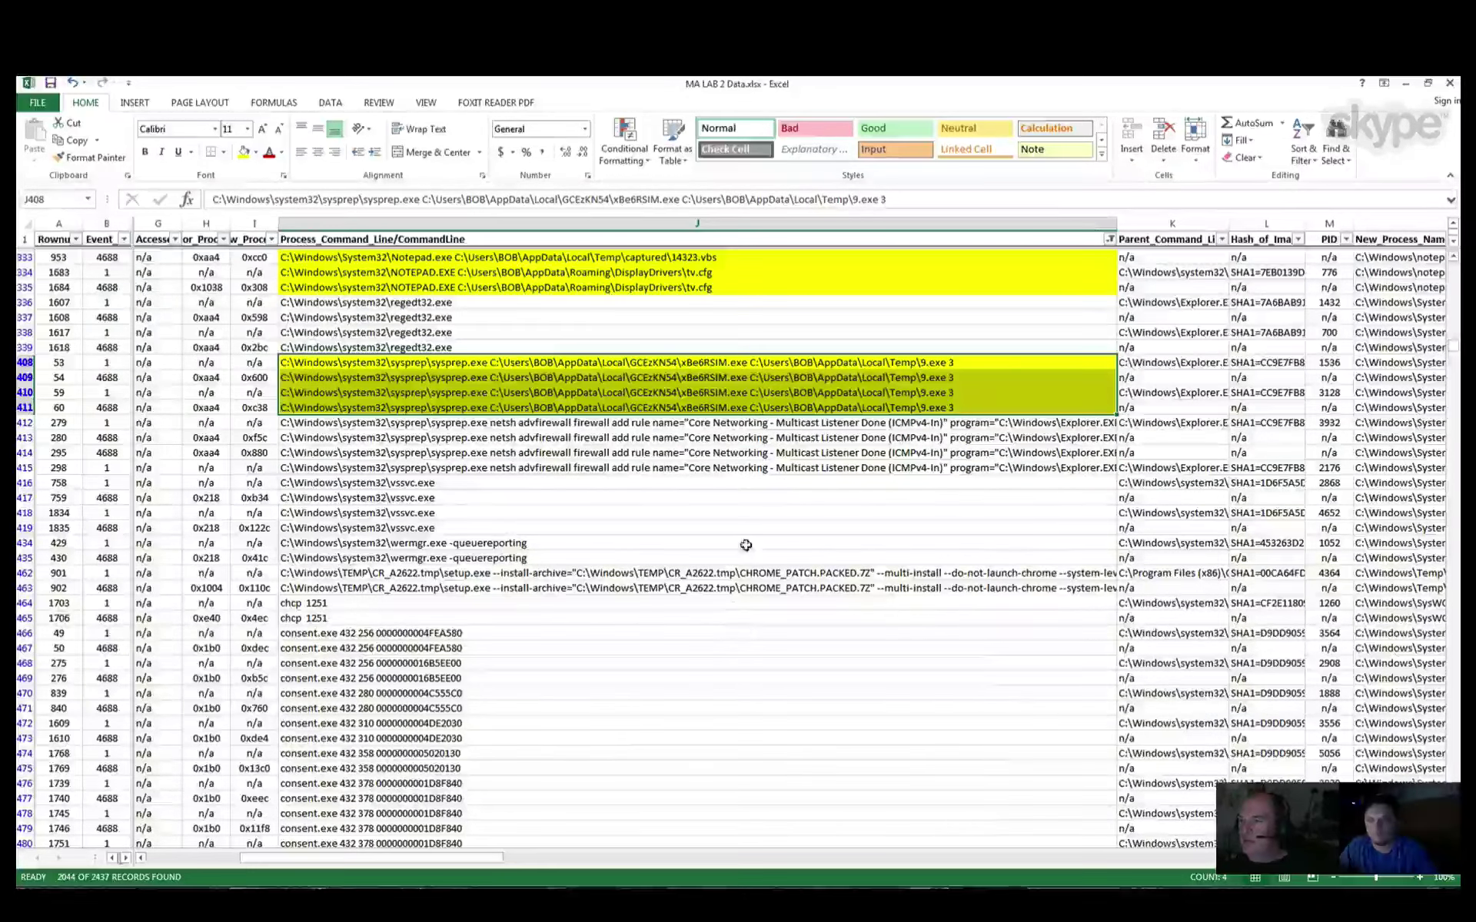
drag(459, 425, 461, 467)
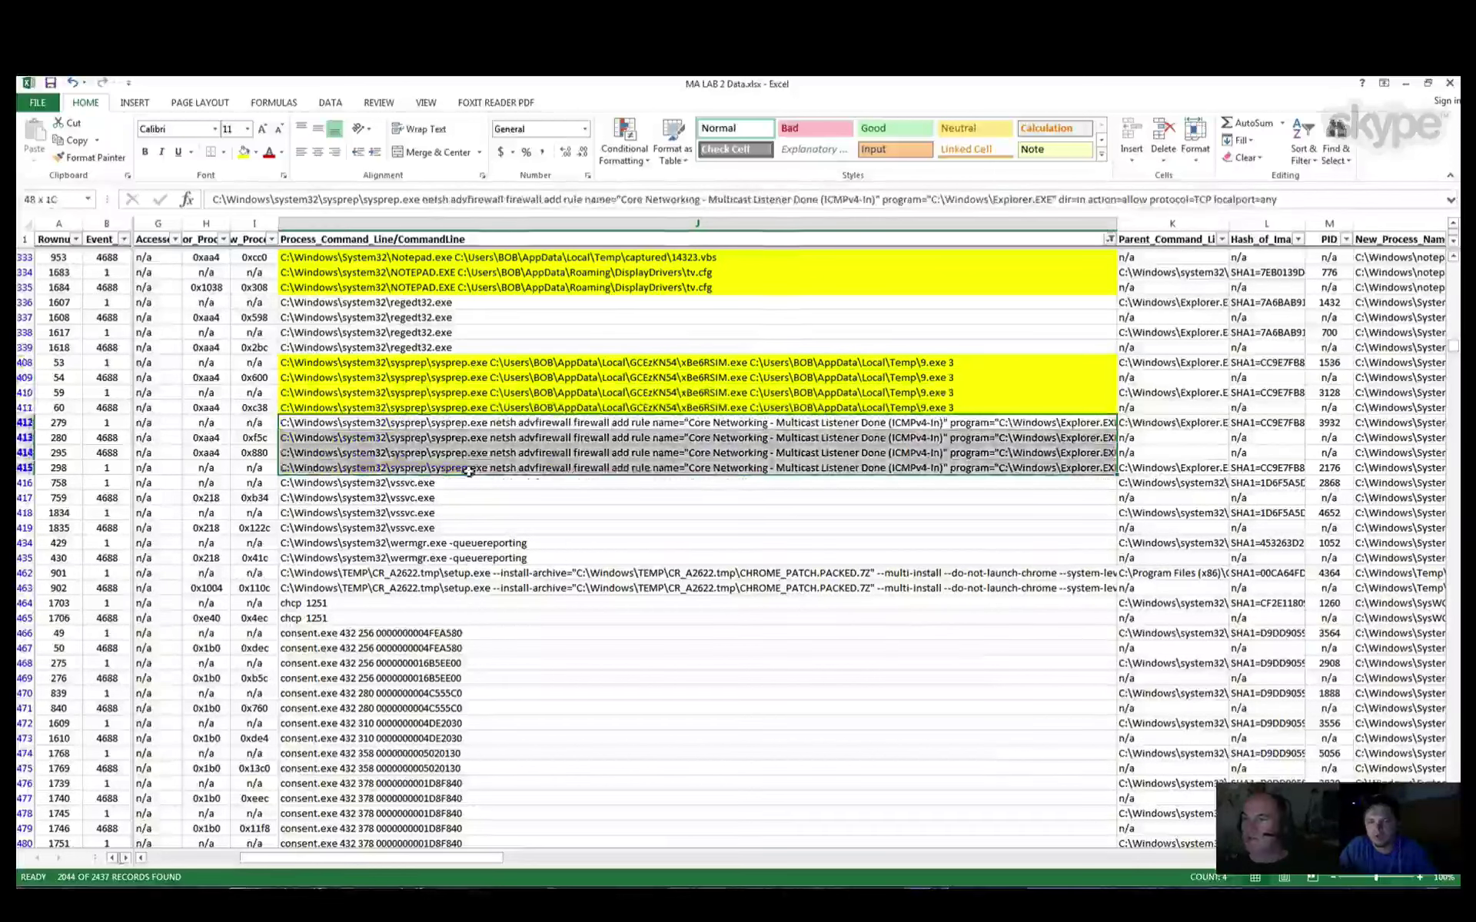
click(243, 152)
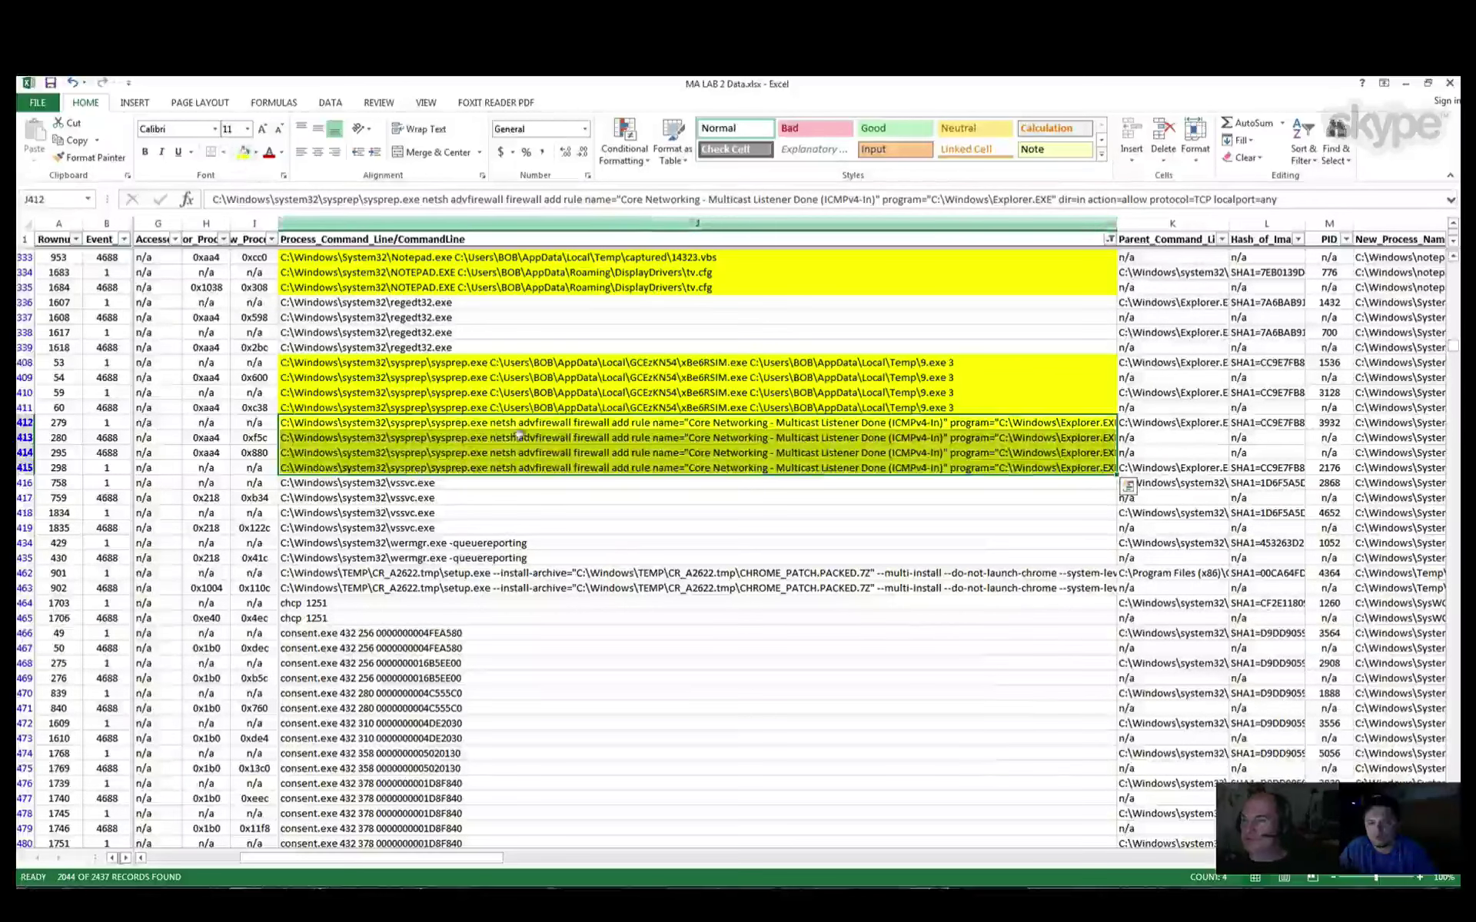
click(620, 494)
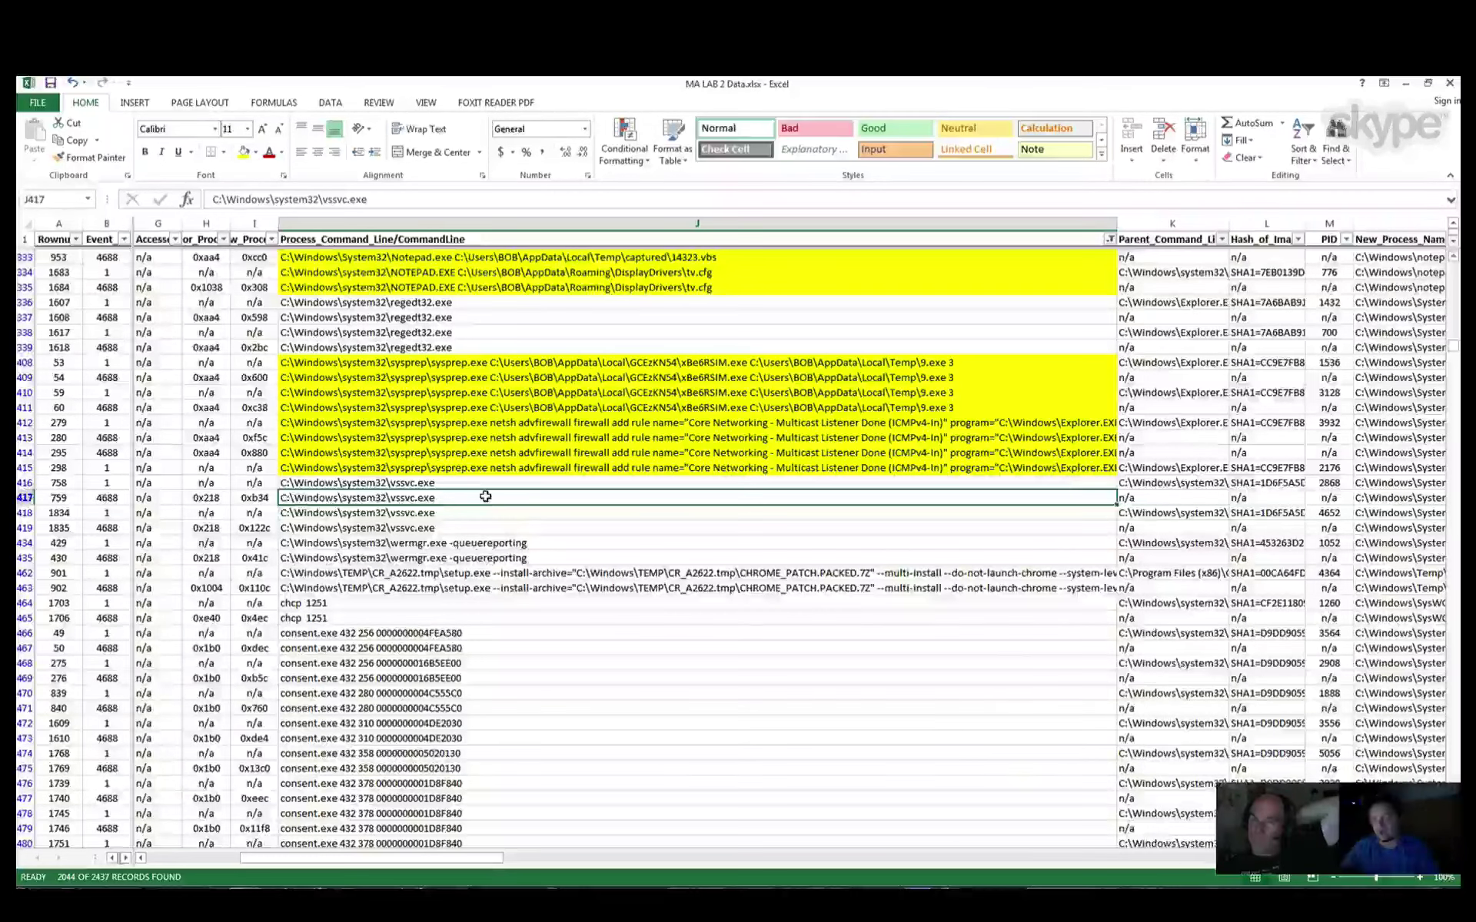
Step: Highlight the two chcp 1251 command lines in yellow
scroll(481, 489, down, 1)
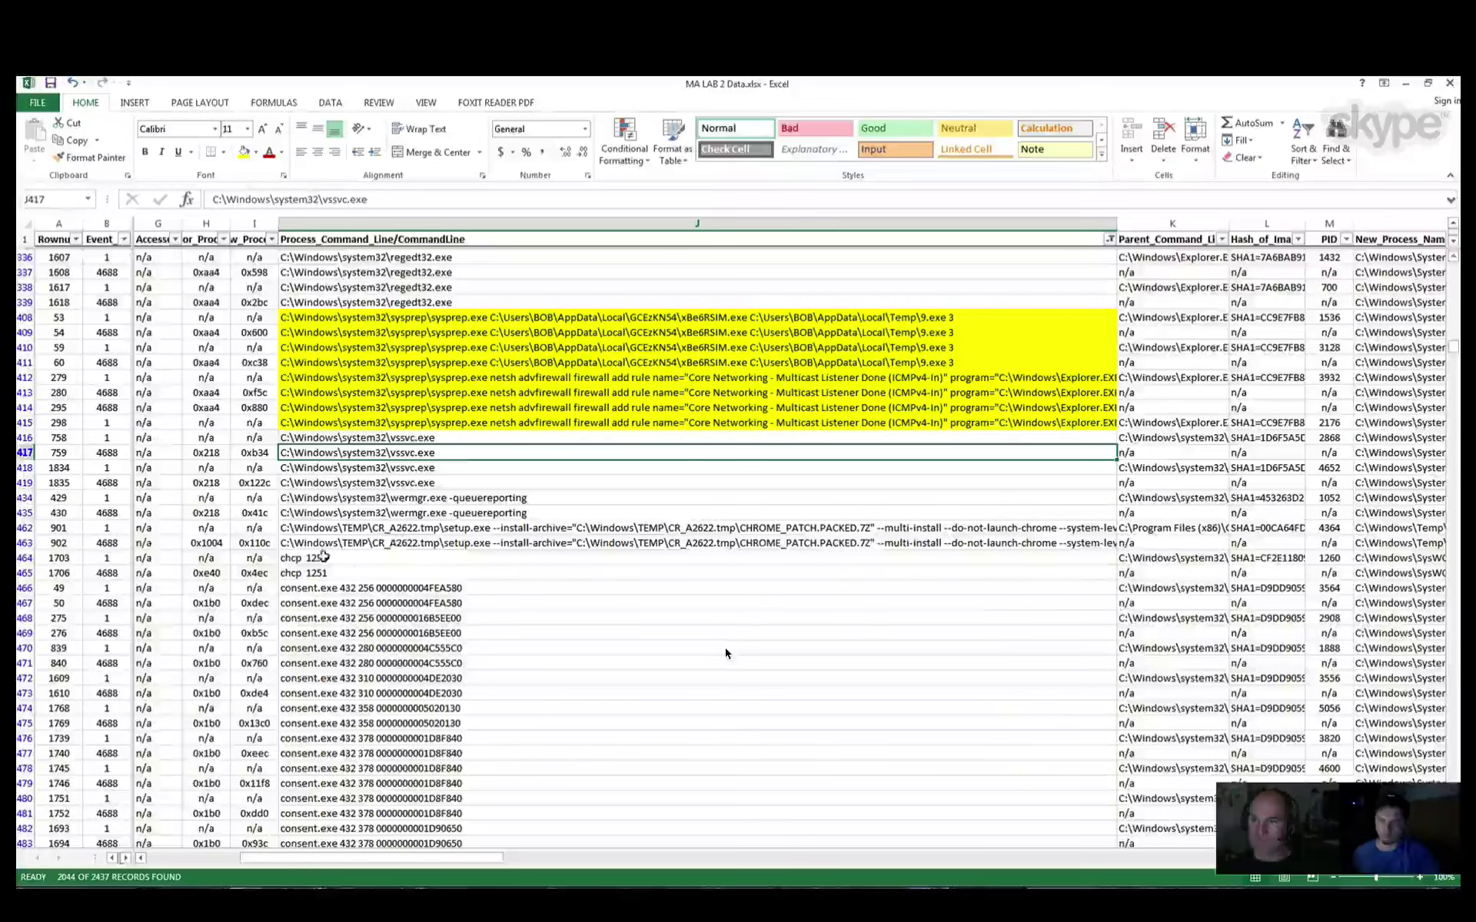
drag(324, 556, 330, 573)
key(F4)
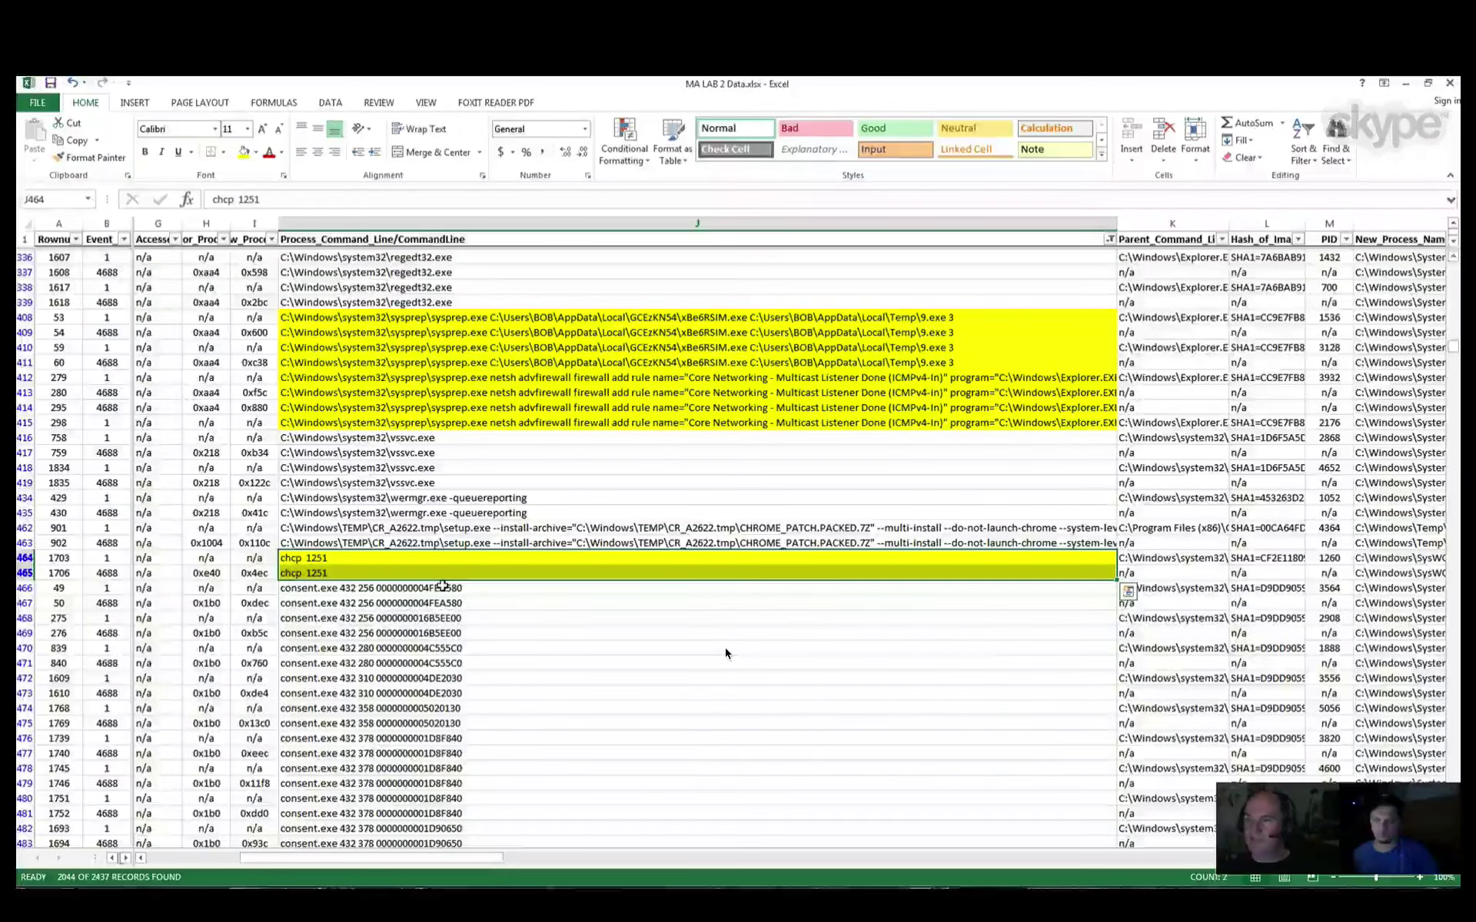
Step: Highlight the two cscript.exe 14323 script command lines and the two curl Dropbox download command lines in yellow
scroll(443, 585, down, 5)
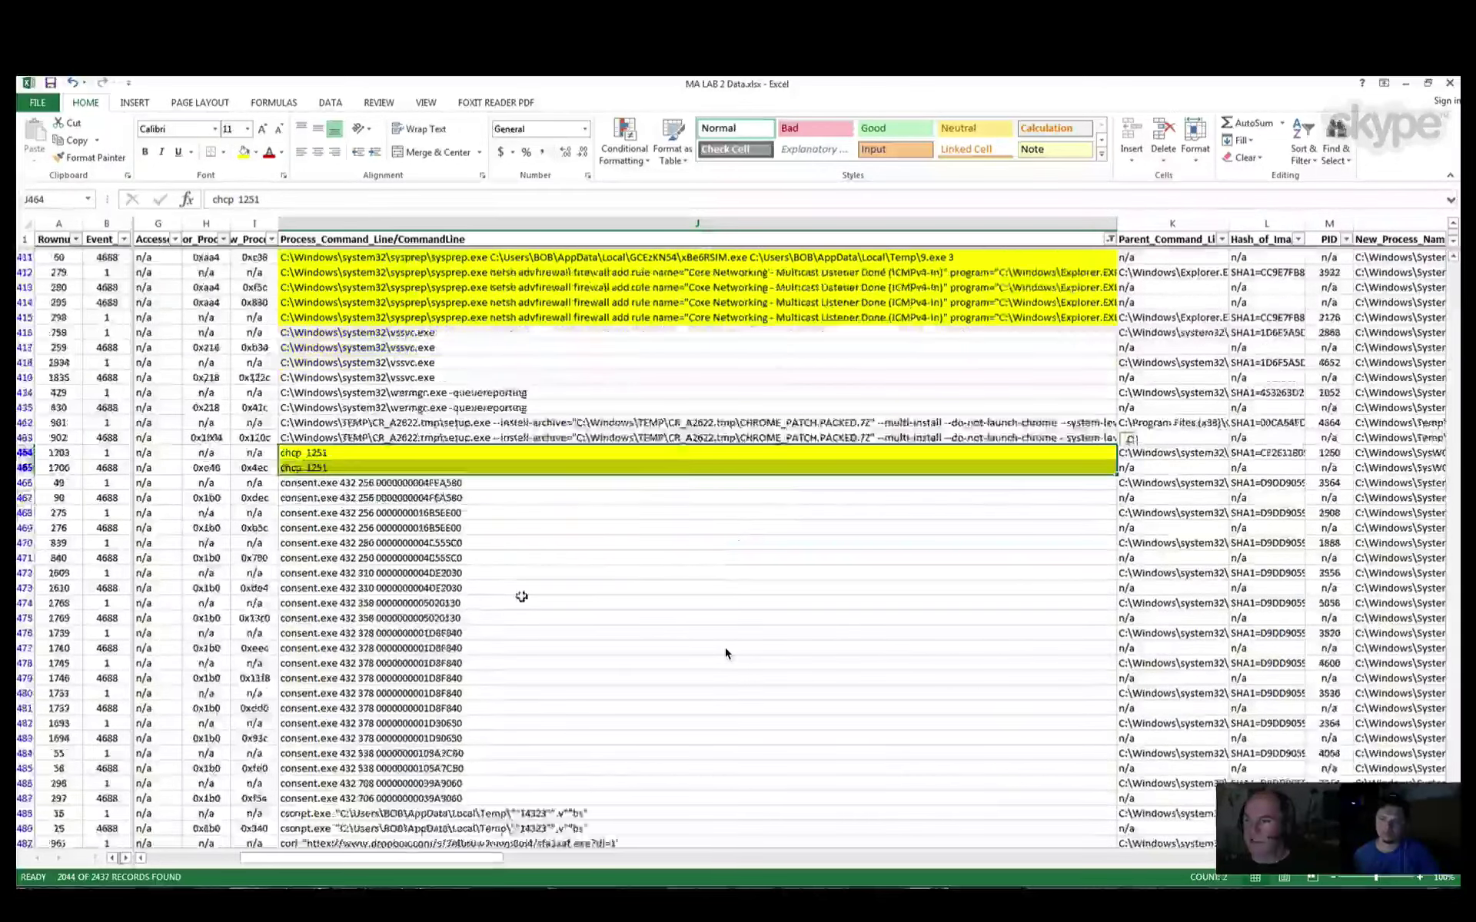
scroll(522, 633, down, 3)
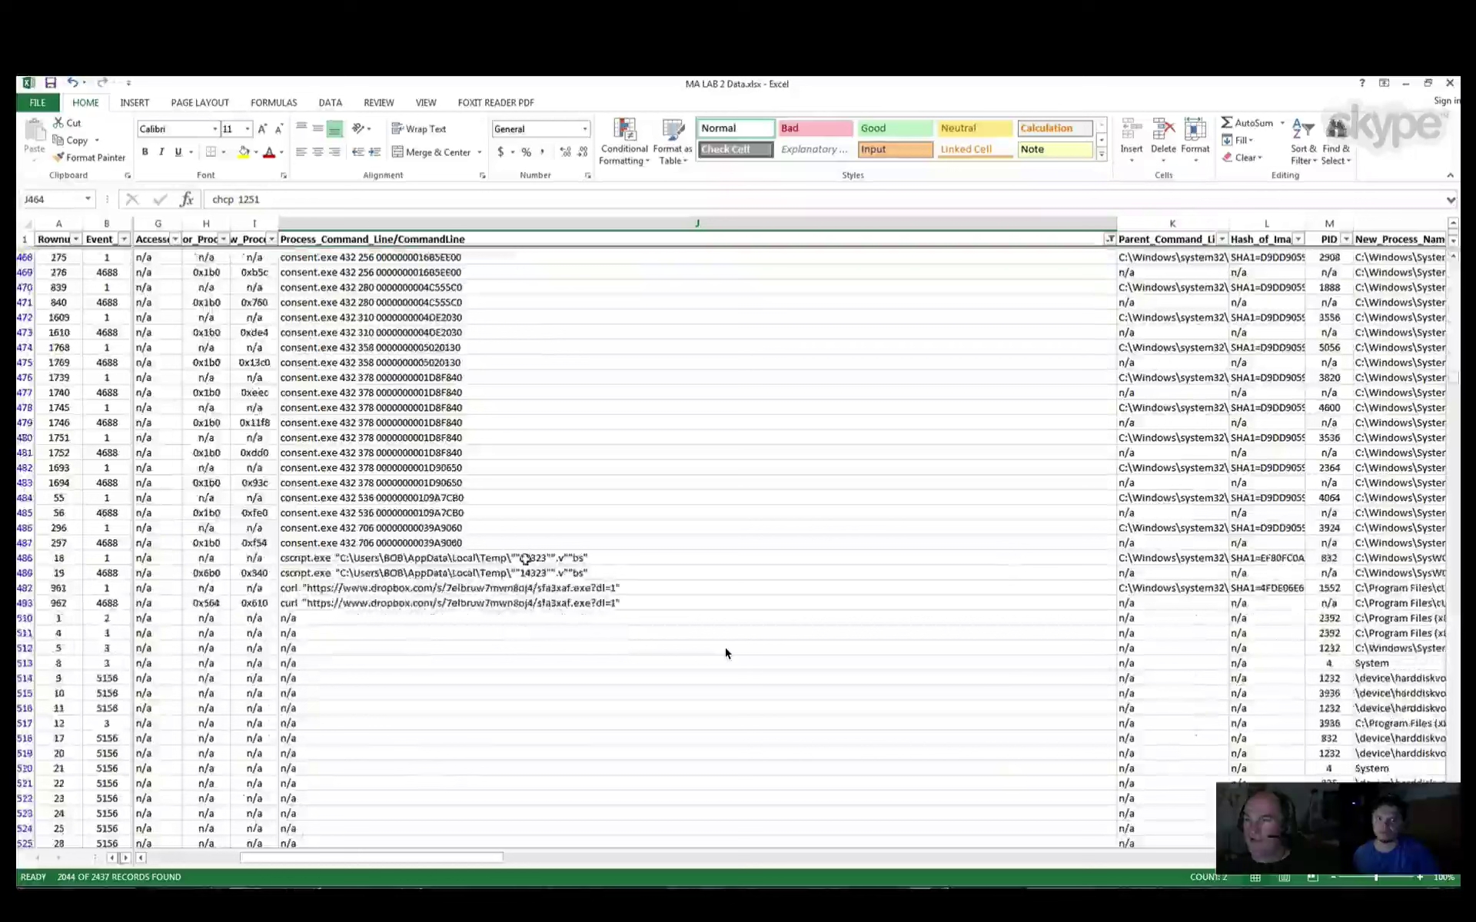
drag(517, 558, 573, 600)
click(243, 151)
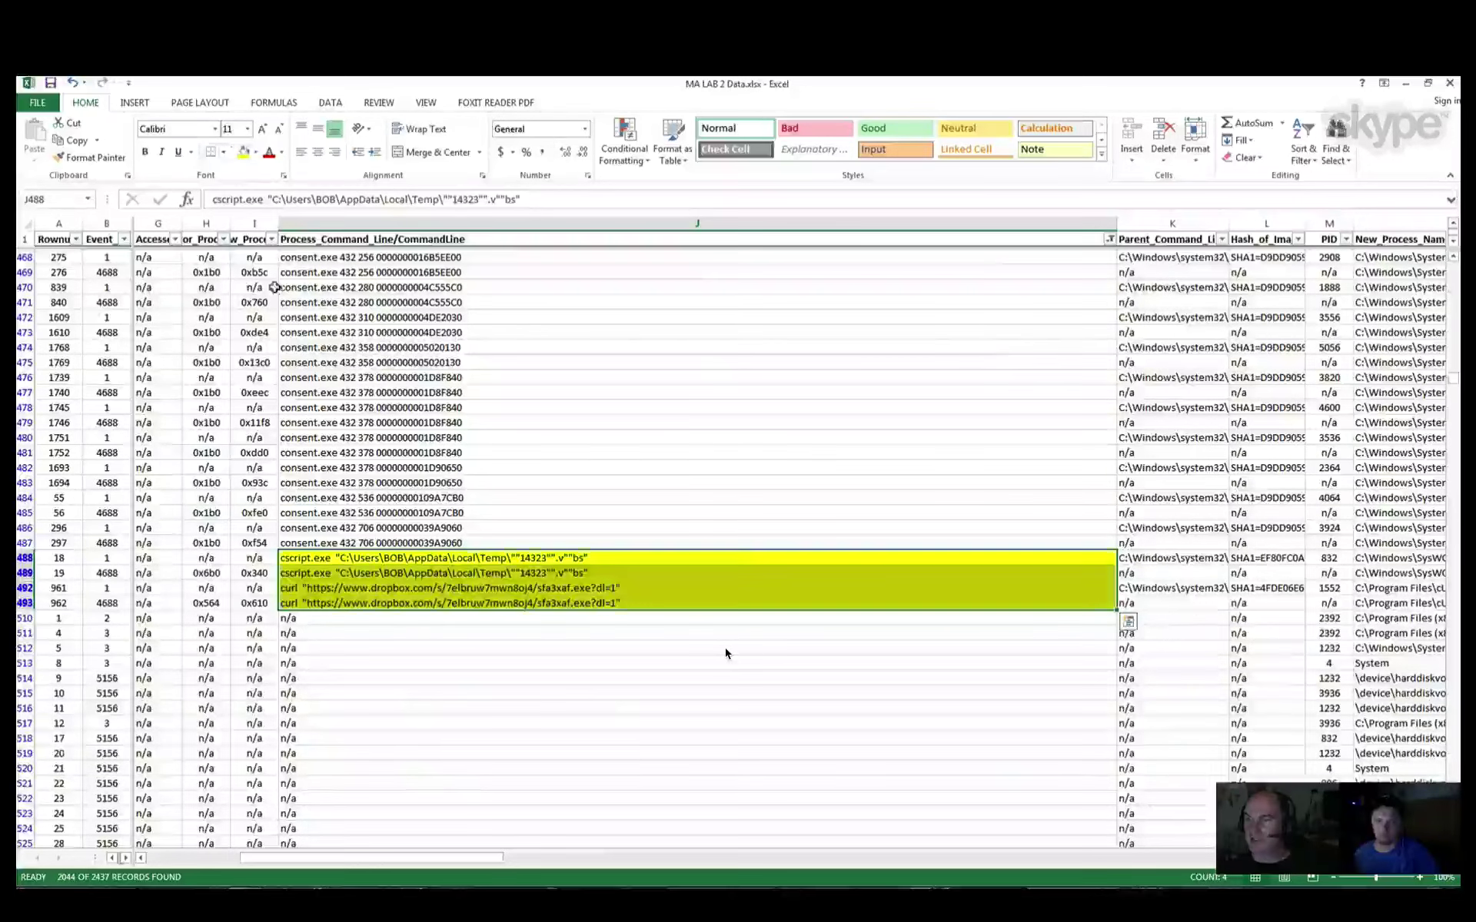
Step: Examine the two curl Dropbox download command lines and review all yellow-highlighted command lines throughout the log
scroll(484, 642, down, 2)
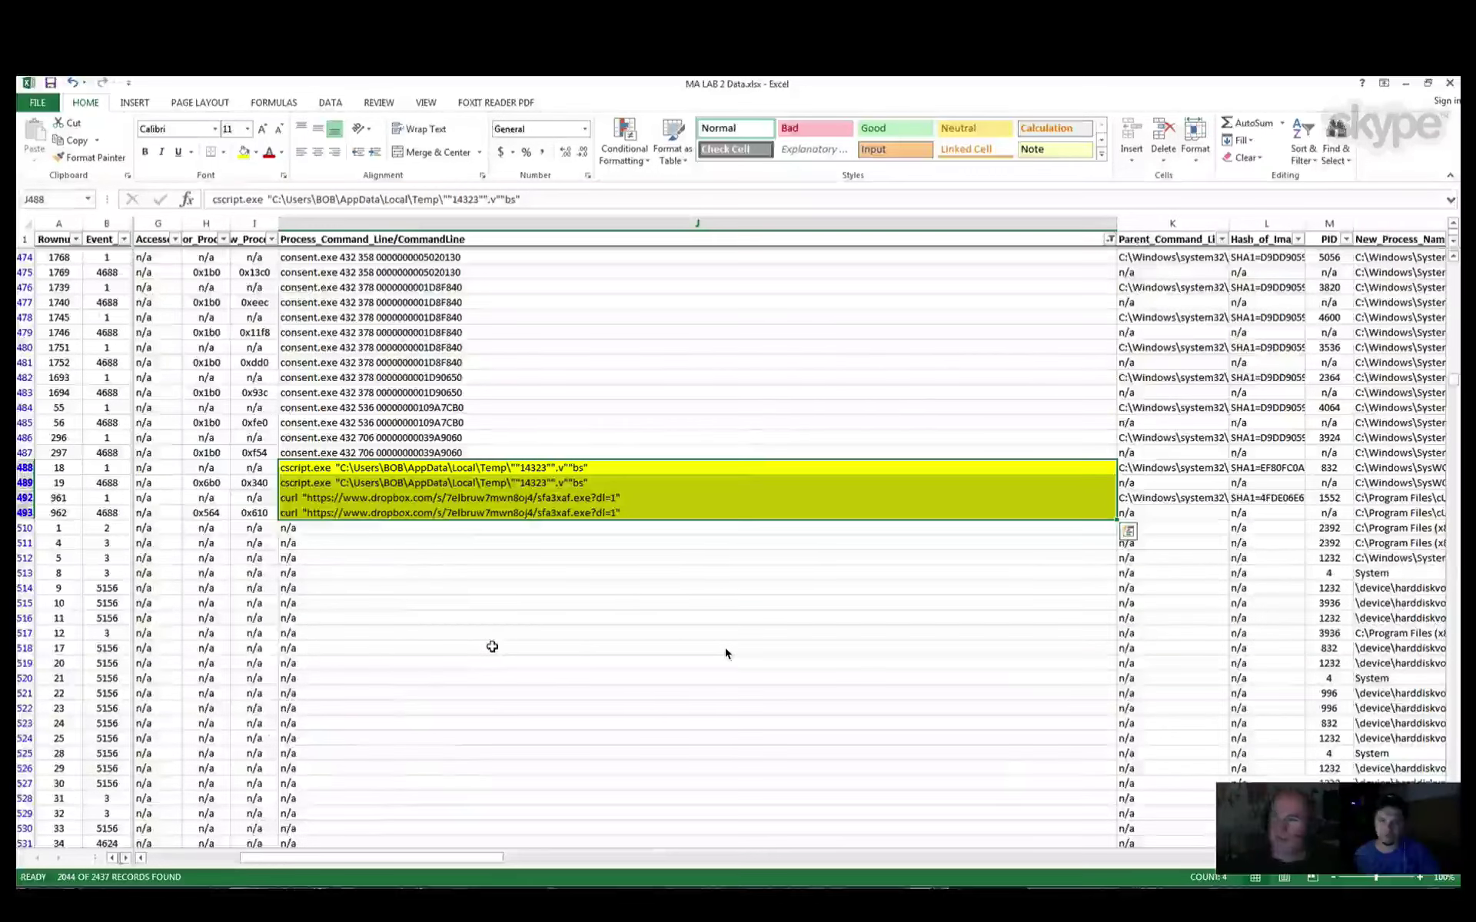
drag(471, 498, 482, 512)
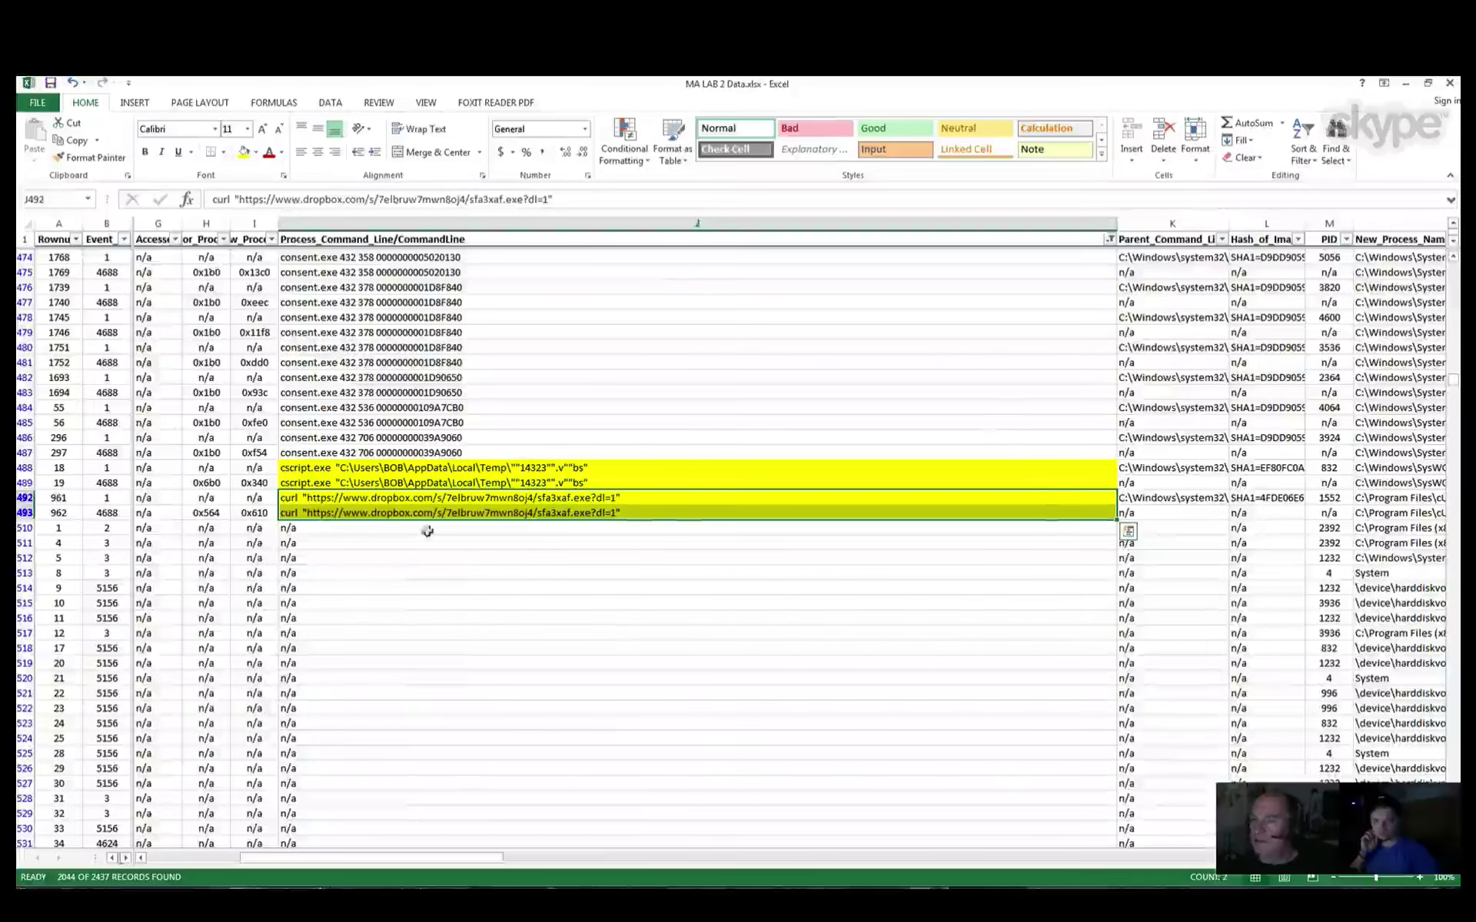
drag(499, 494, 507, 509)
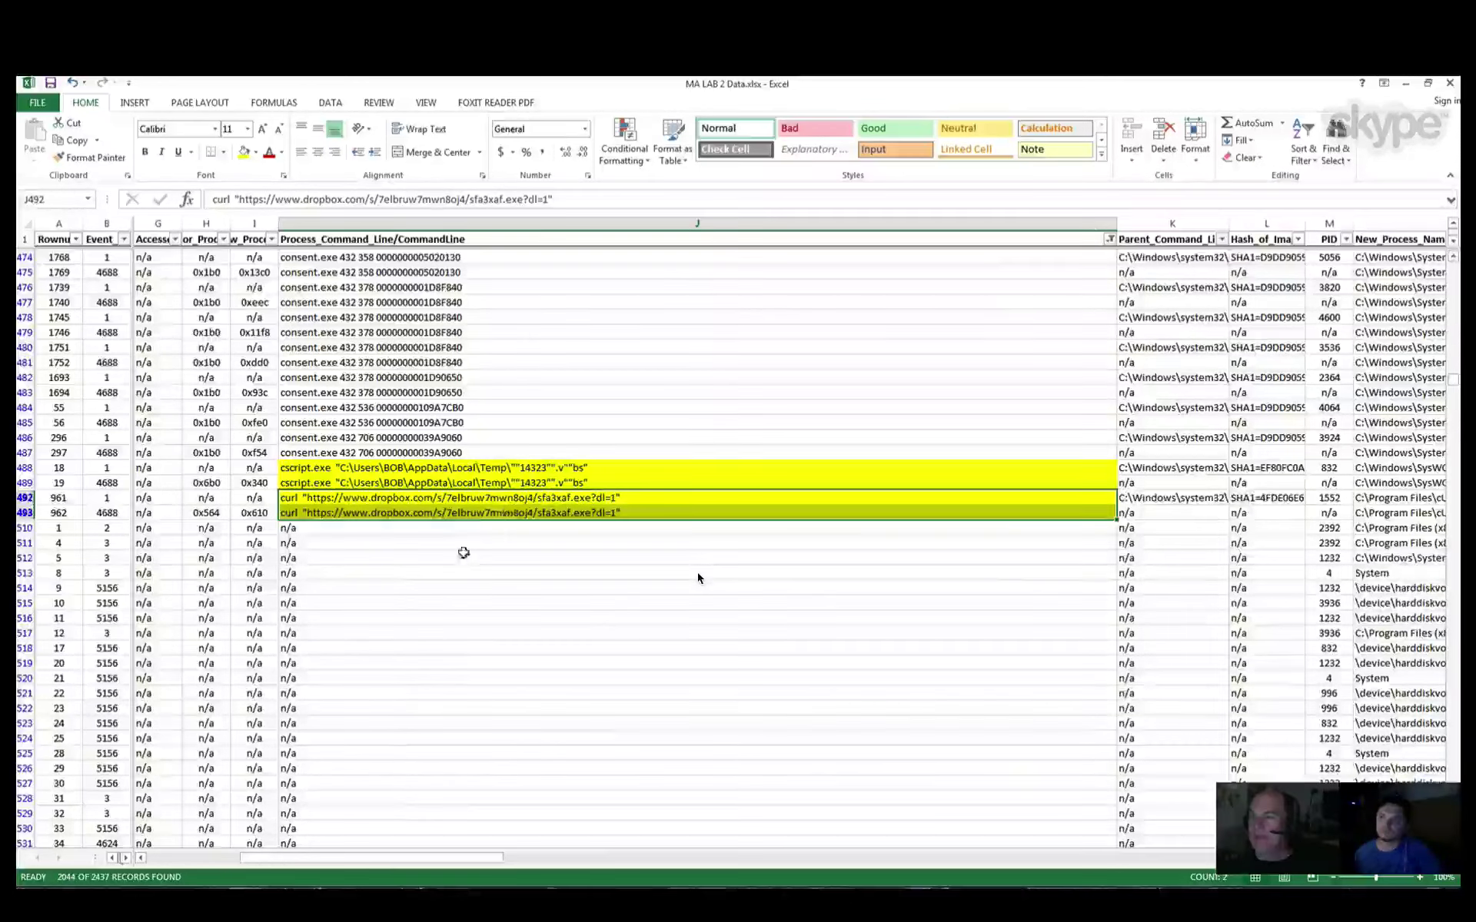
scroll(698, 578, up, 6)
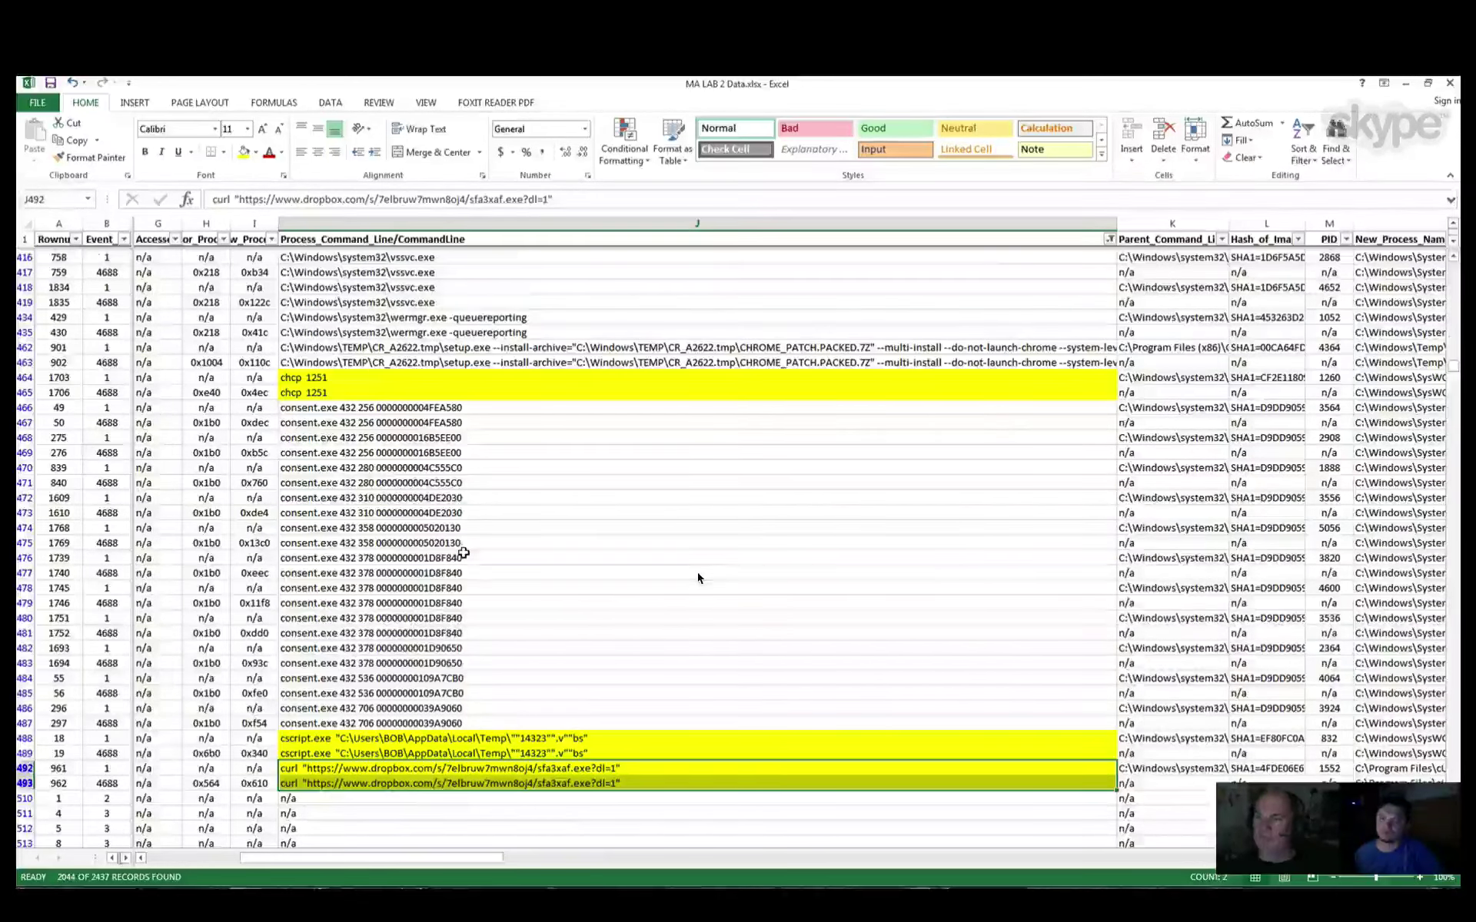
scroll(698, 578, up, 8)
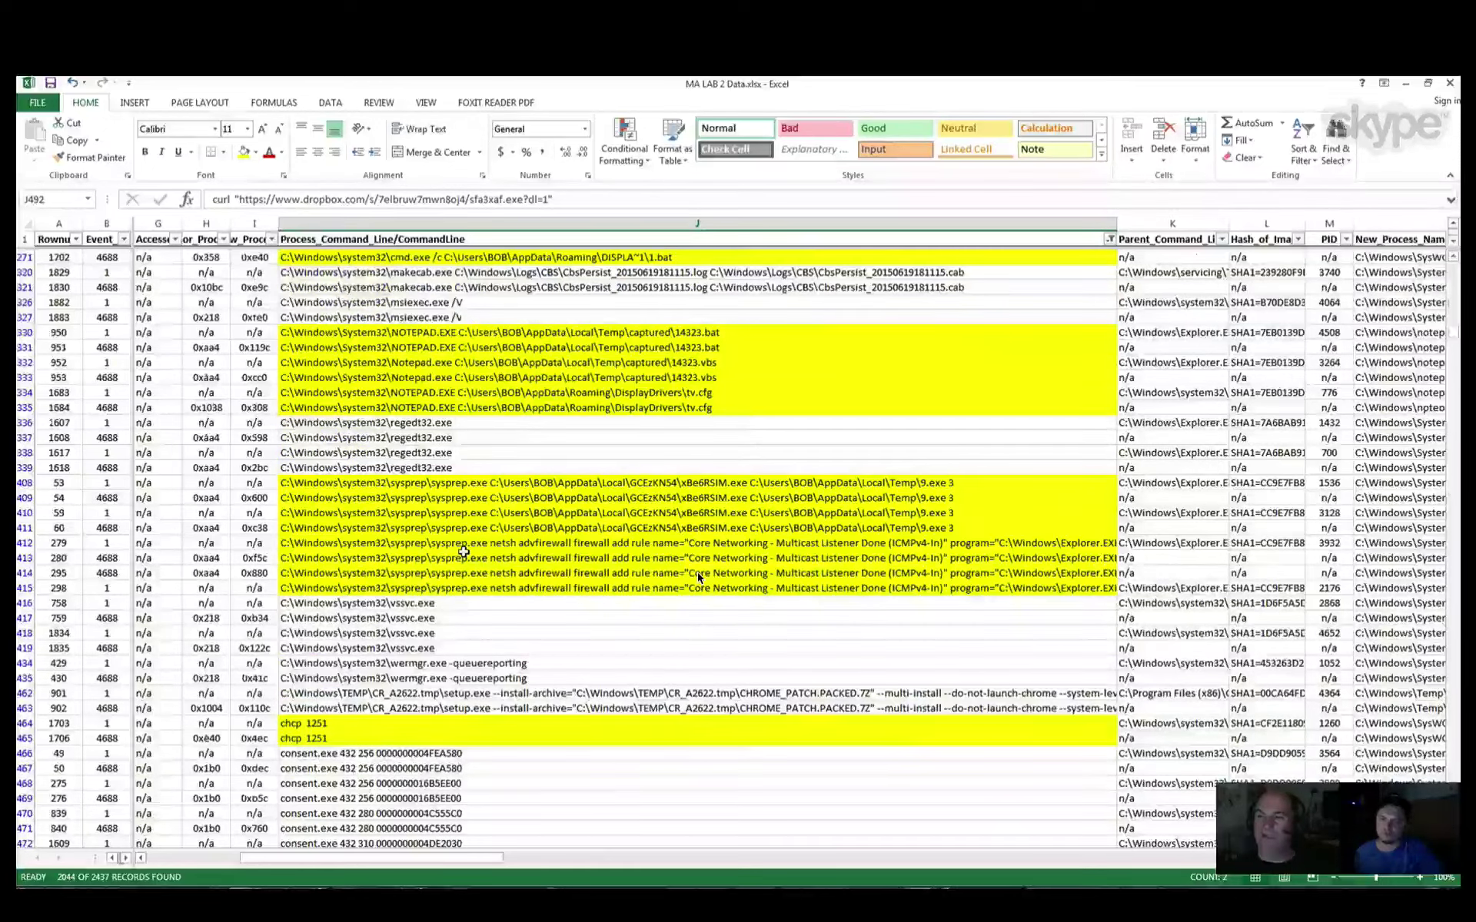
scroll(698, 578, up, 13)
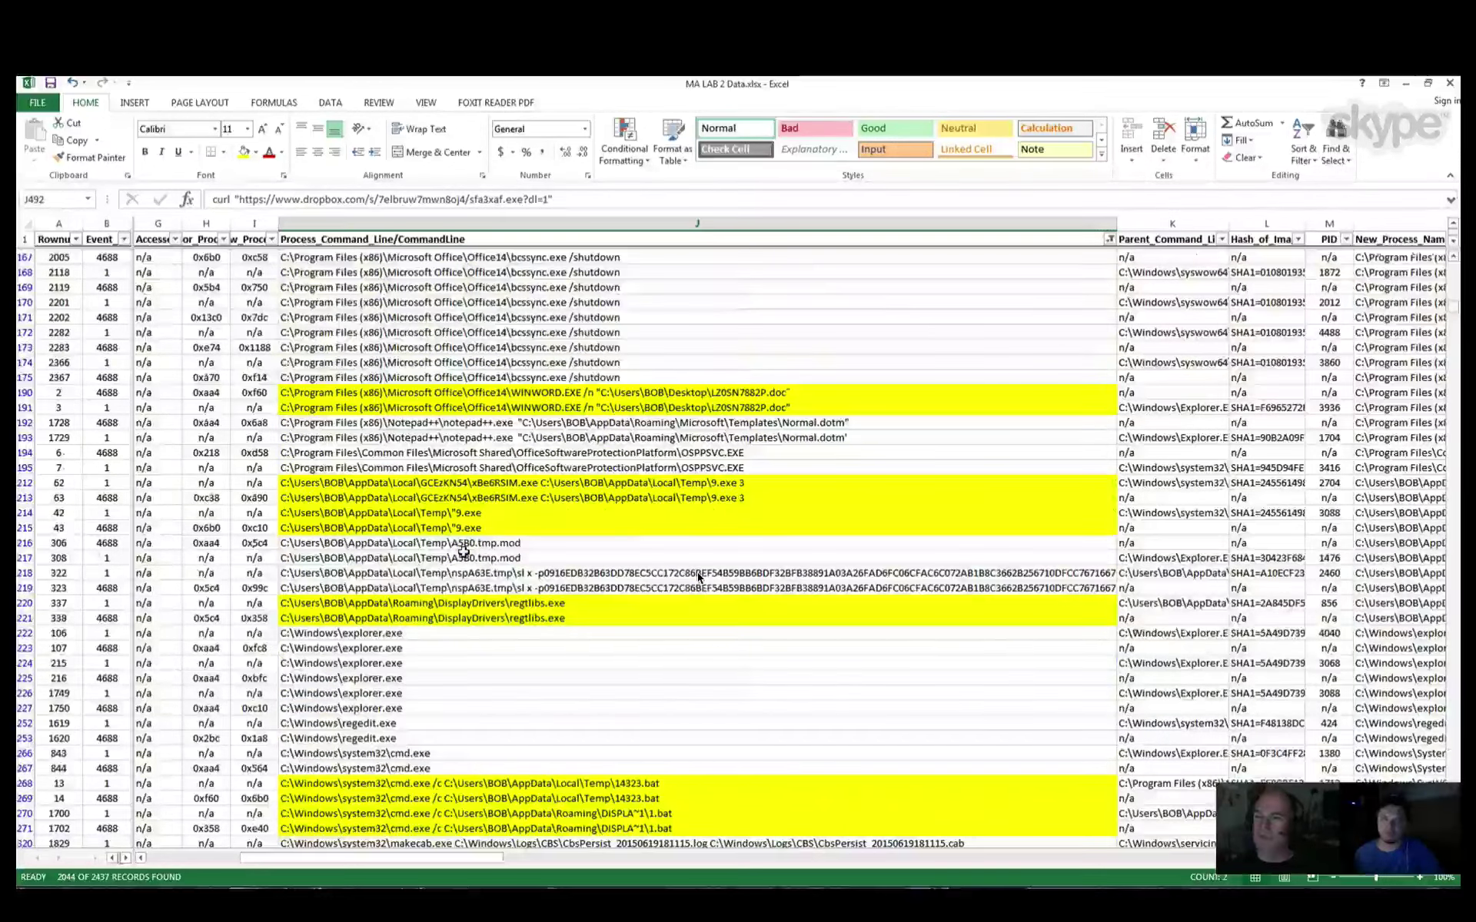
scroll(698, 576, up, 15)
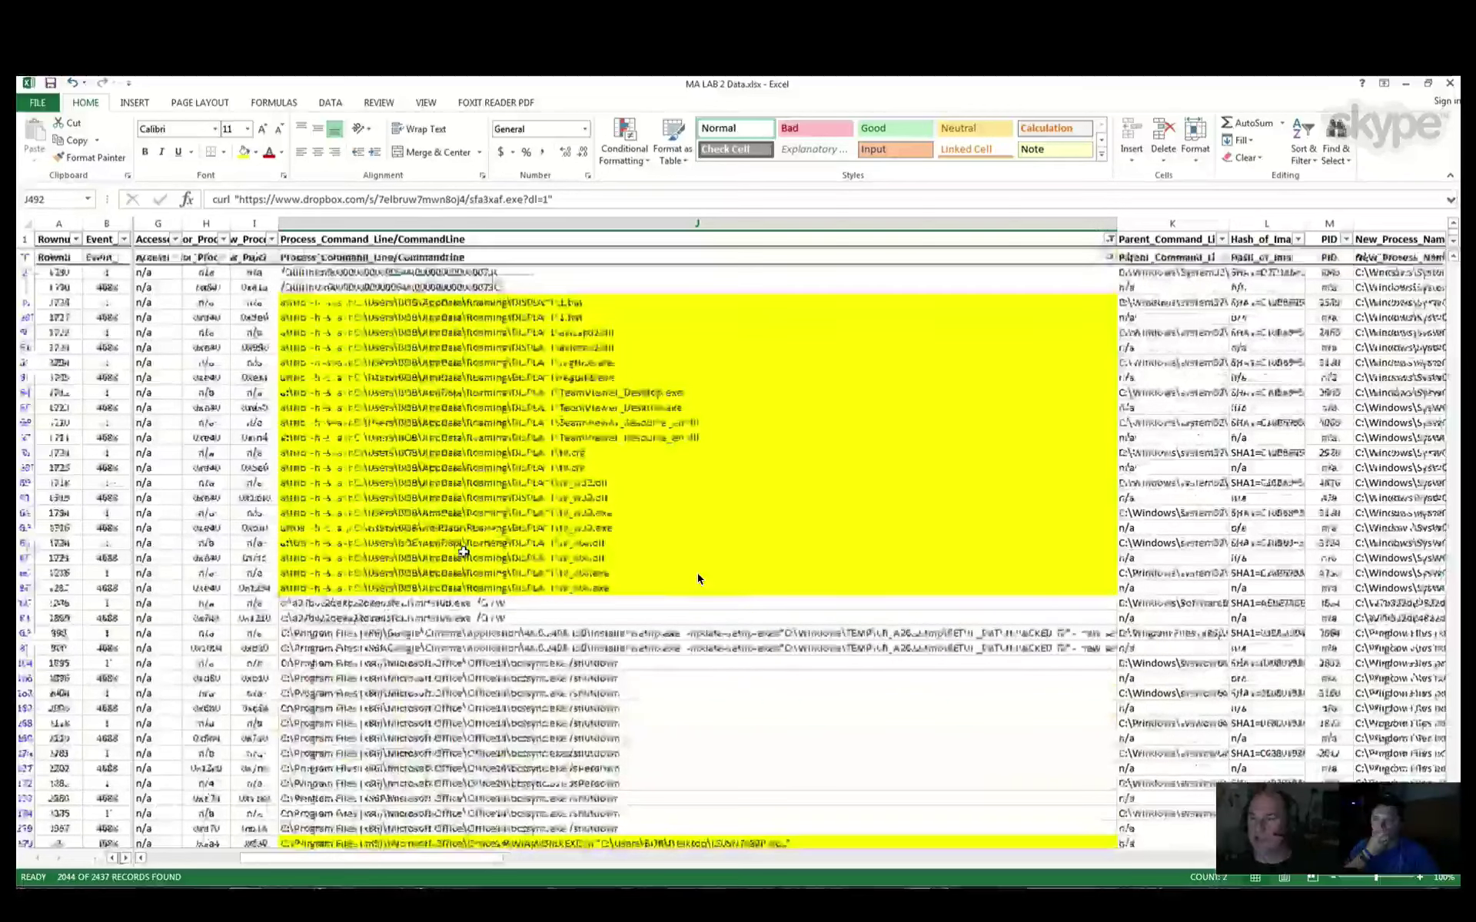
scroll(698, 578, down, 10)
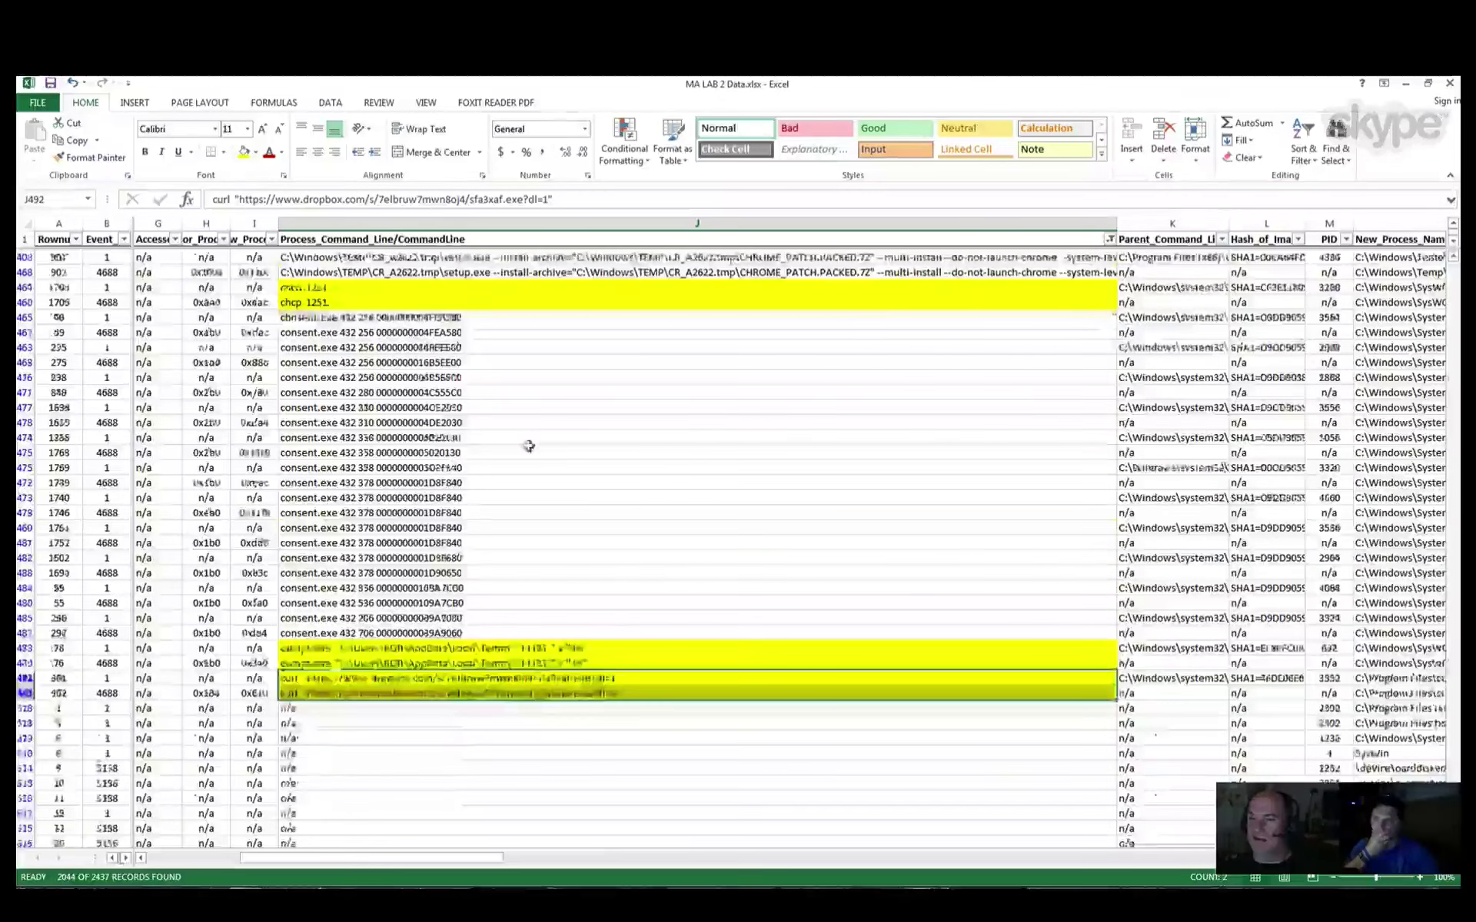
scroll(529, 445, down, 5)
scroll(530, 448, down, 3)
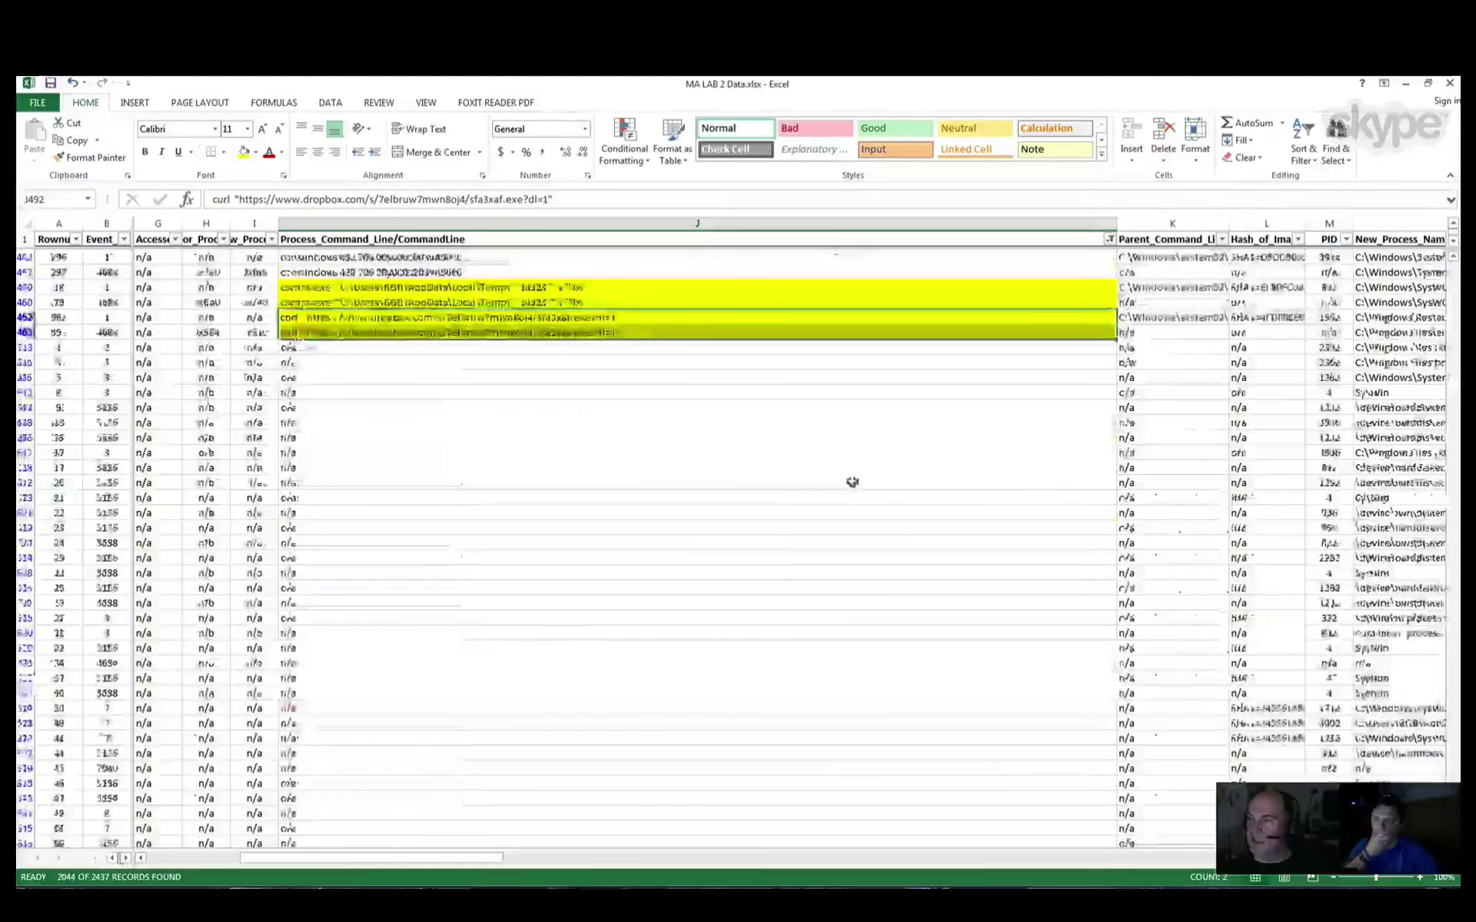
Step: Check the columns after New_Process_Name, open a custom sort for the whole data set and browse the columns available to sort by
click(1388, 541)
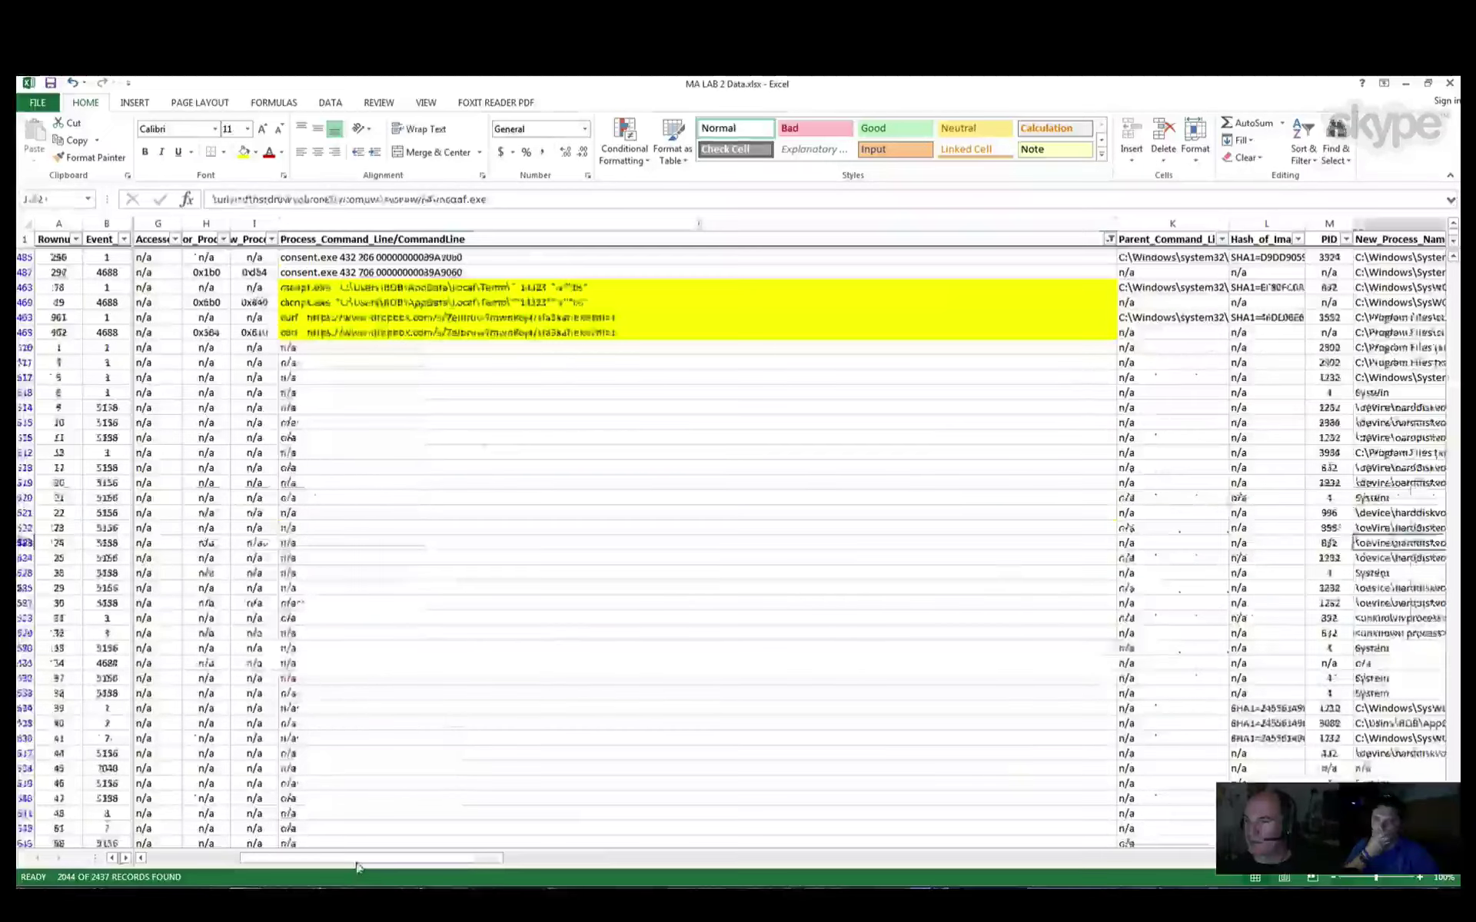
drag(358, 867, 546, 864)
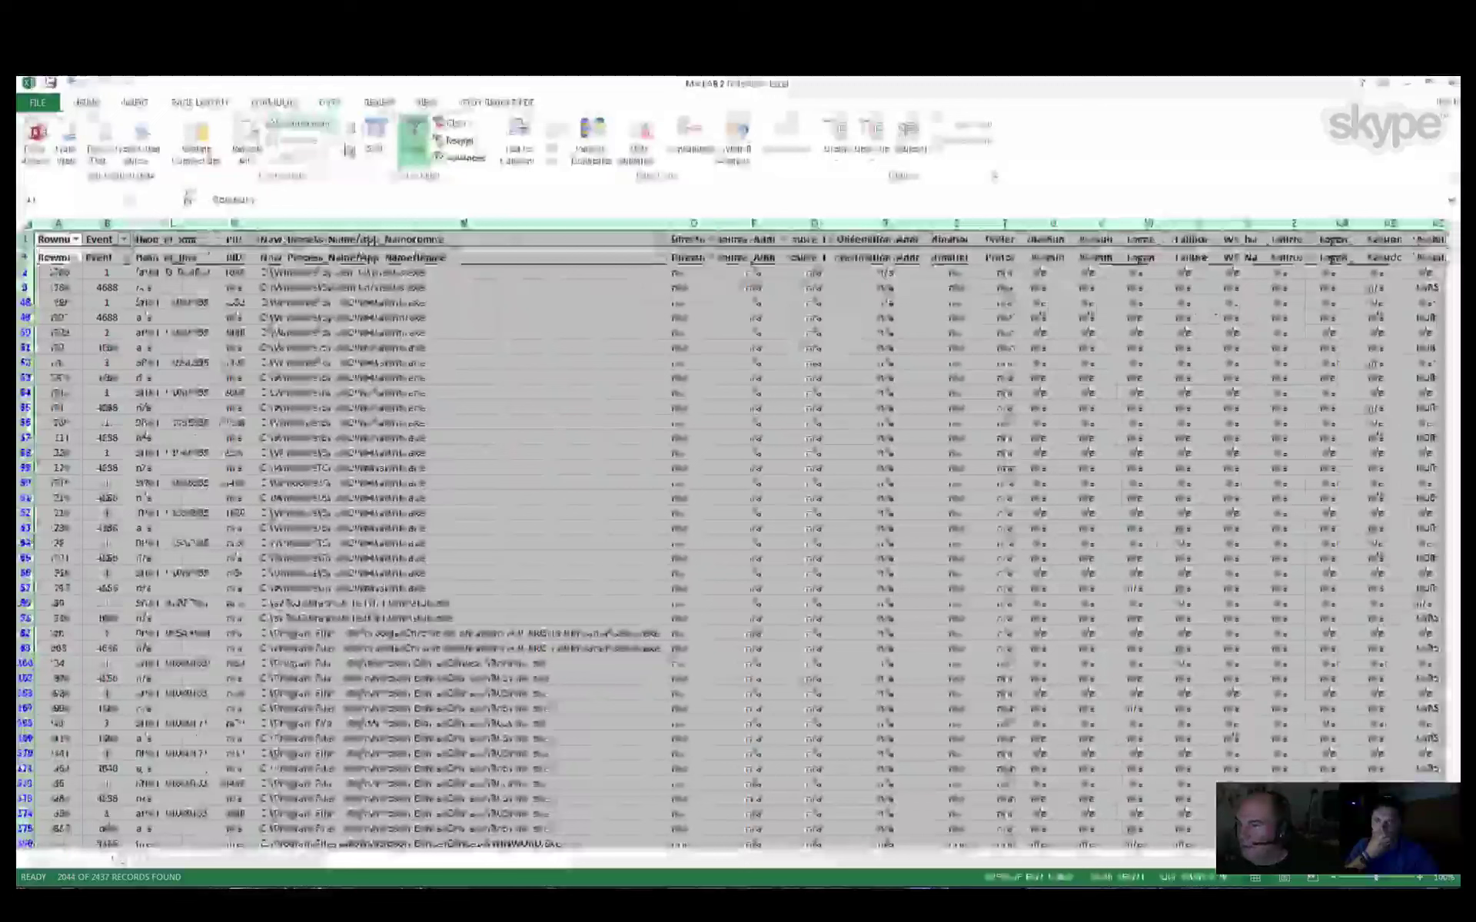
click(374, 138)
click(654, 429)
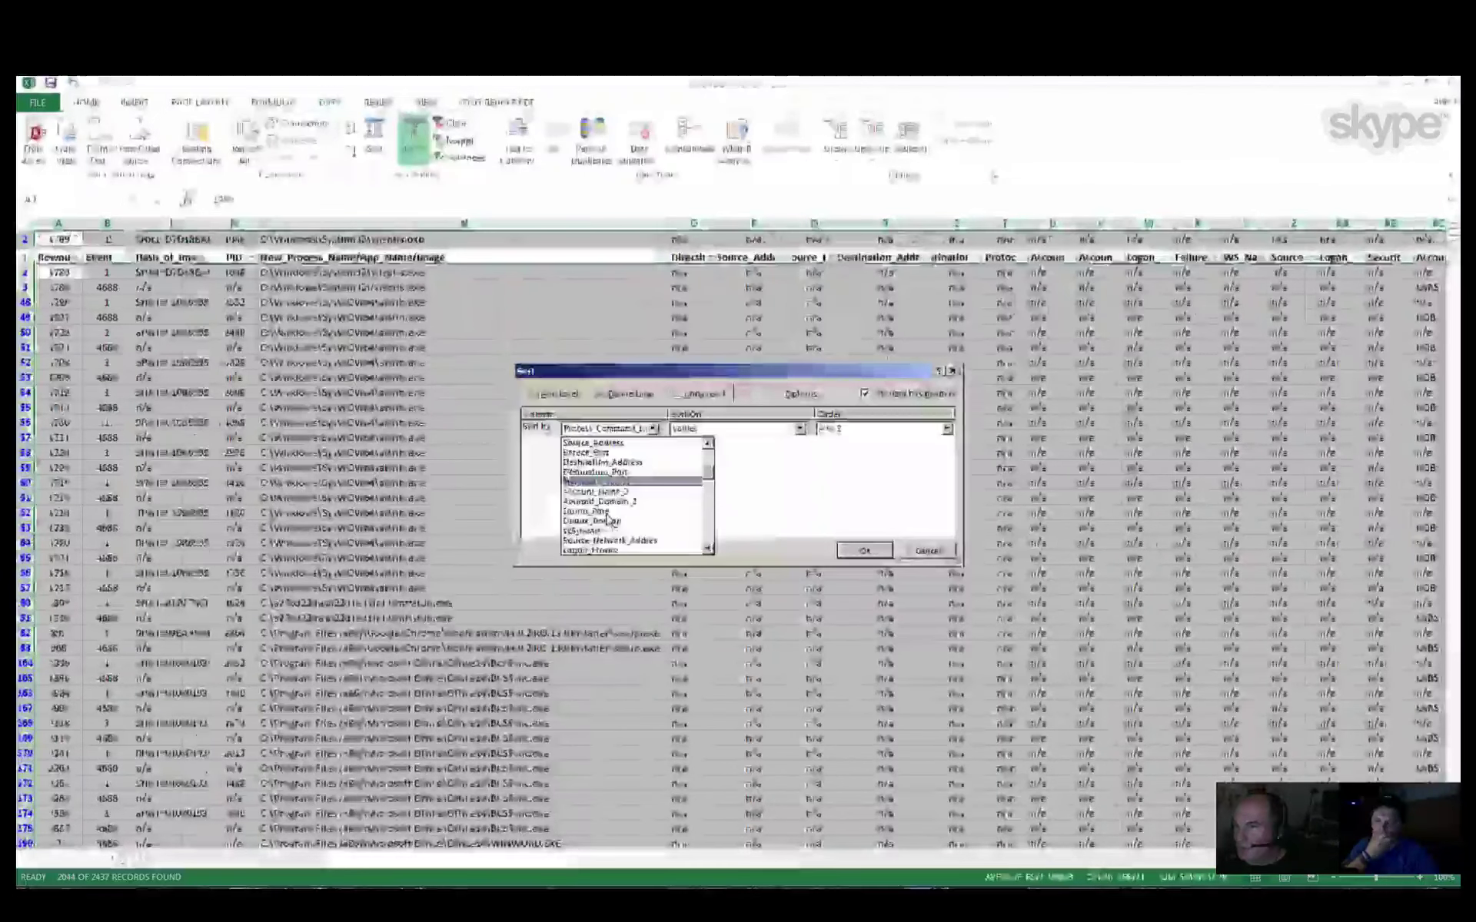
scroll(615, 515, down, 1)
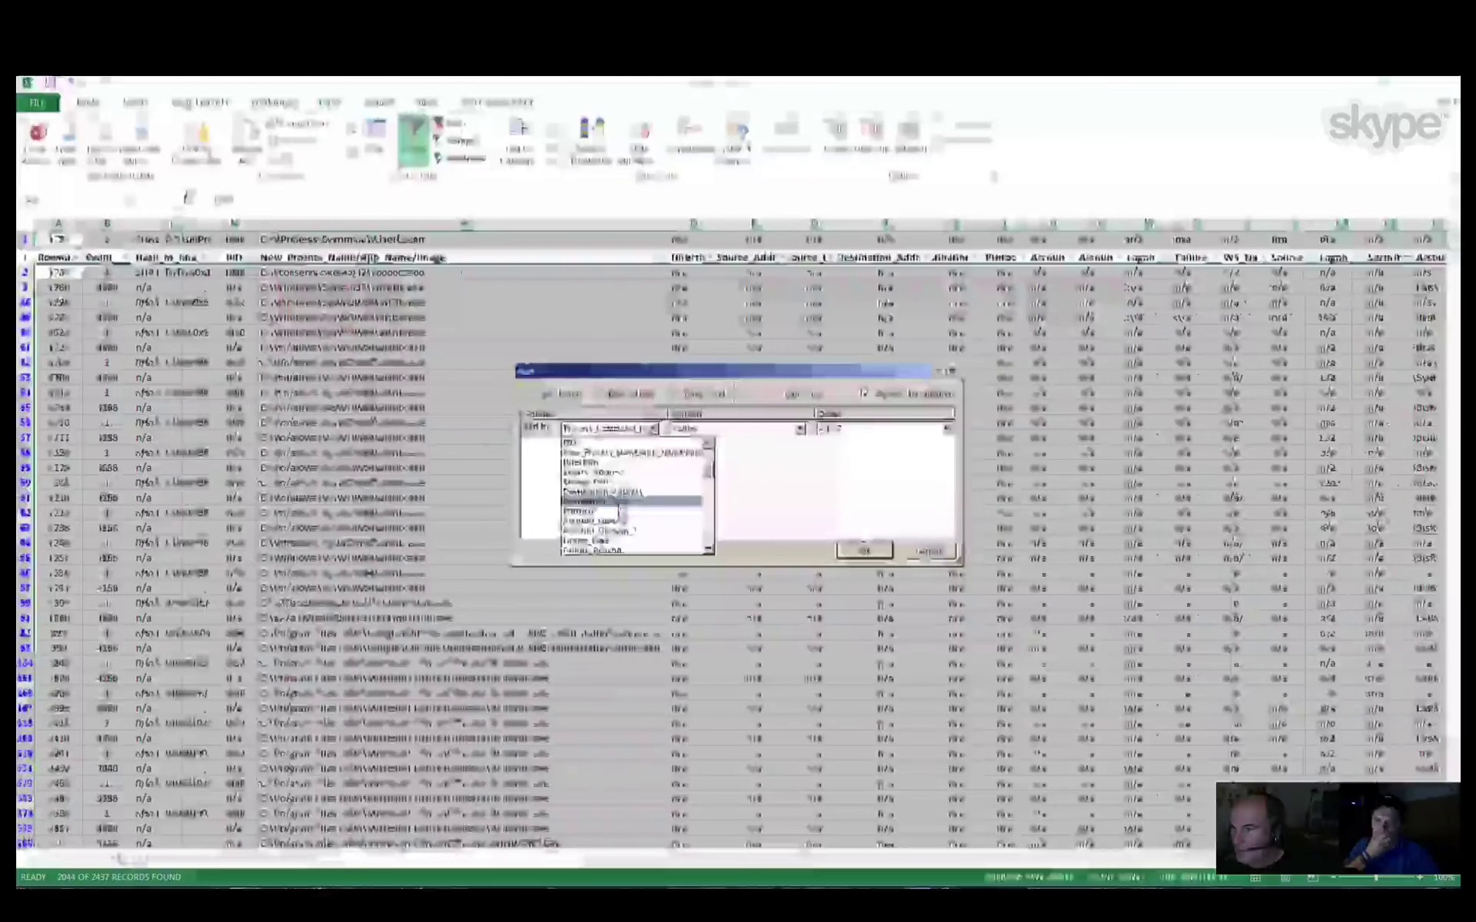
scroll(621, 513, up, 1)
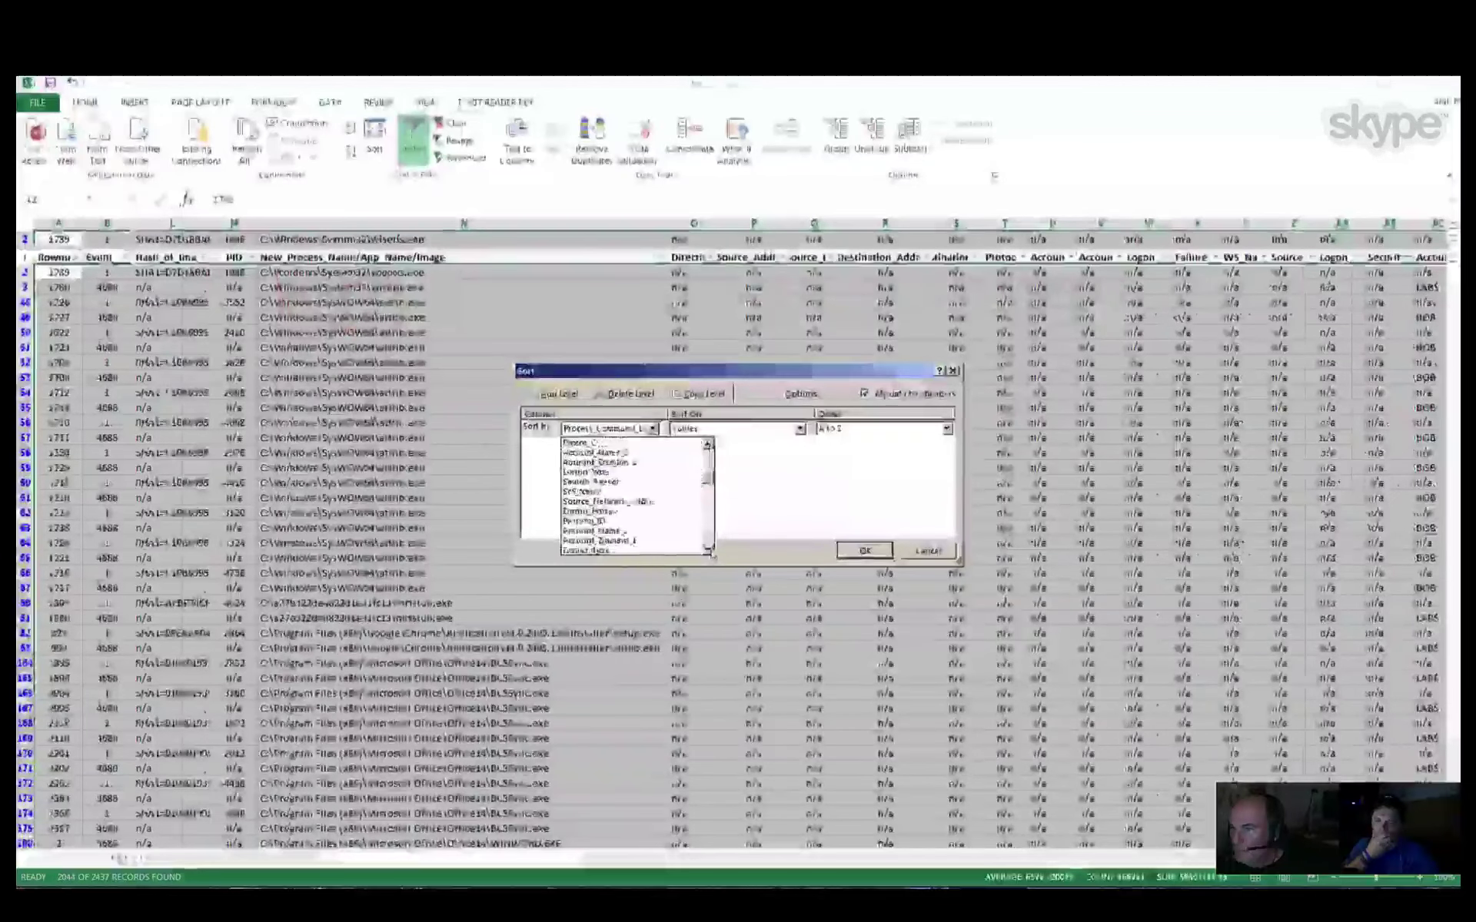
scroll(682, 477, up, 4)
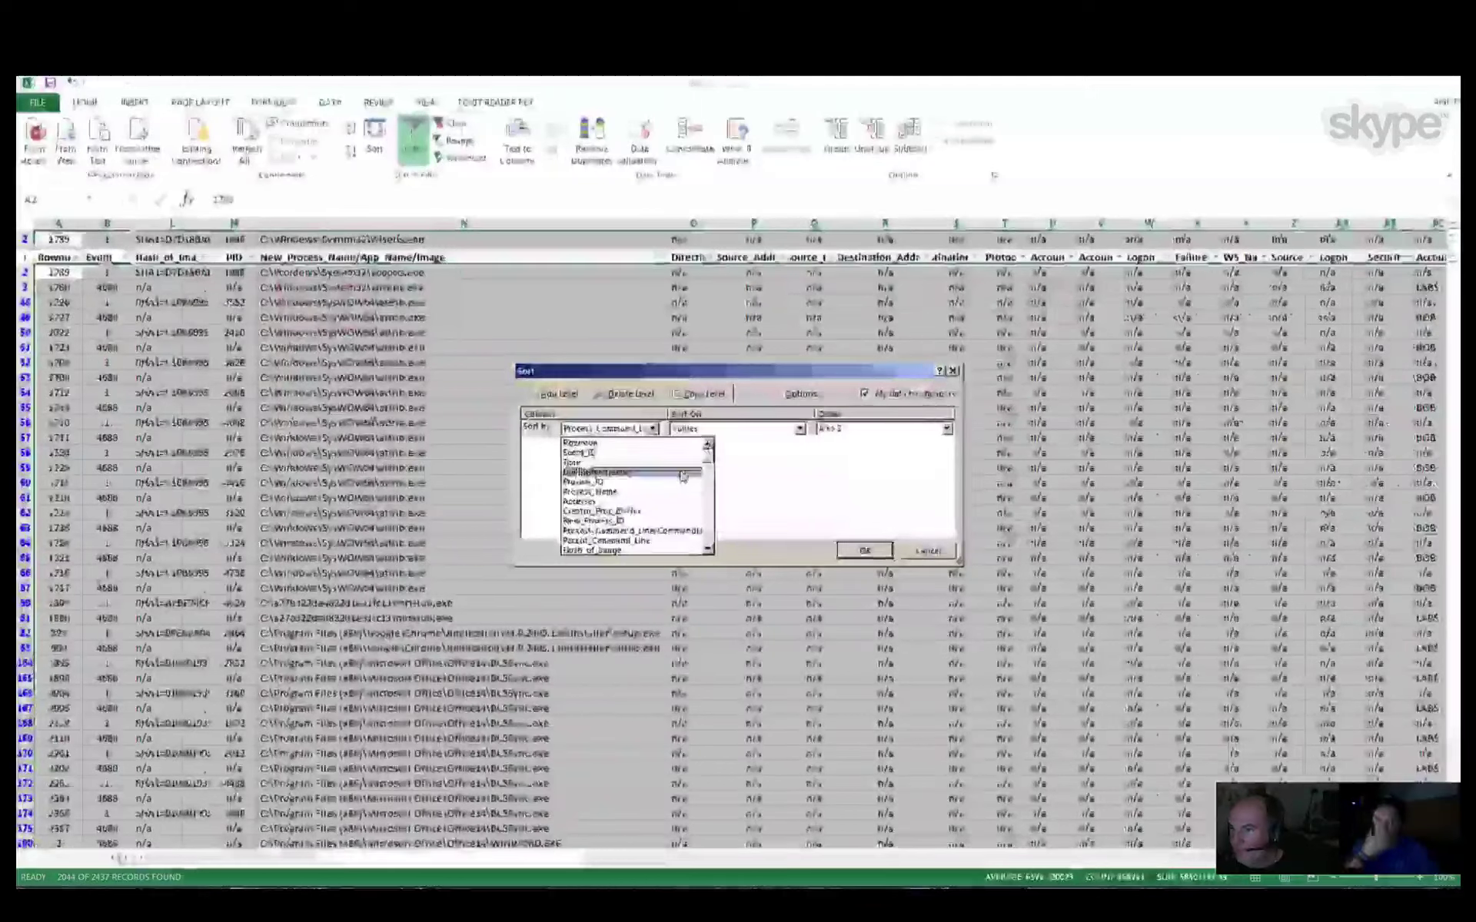
click(708, 550)
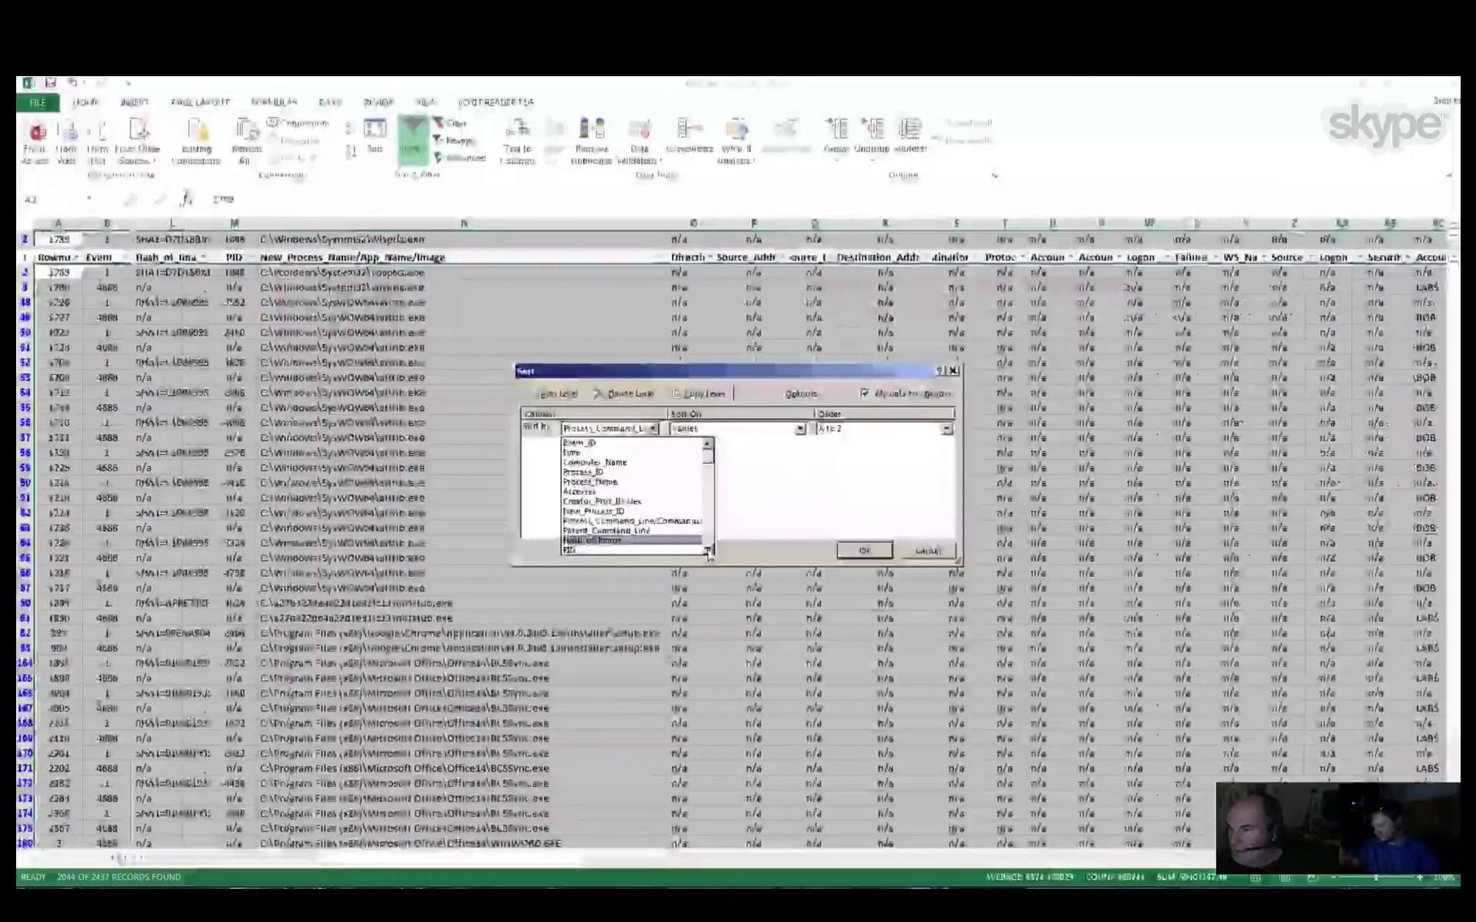